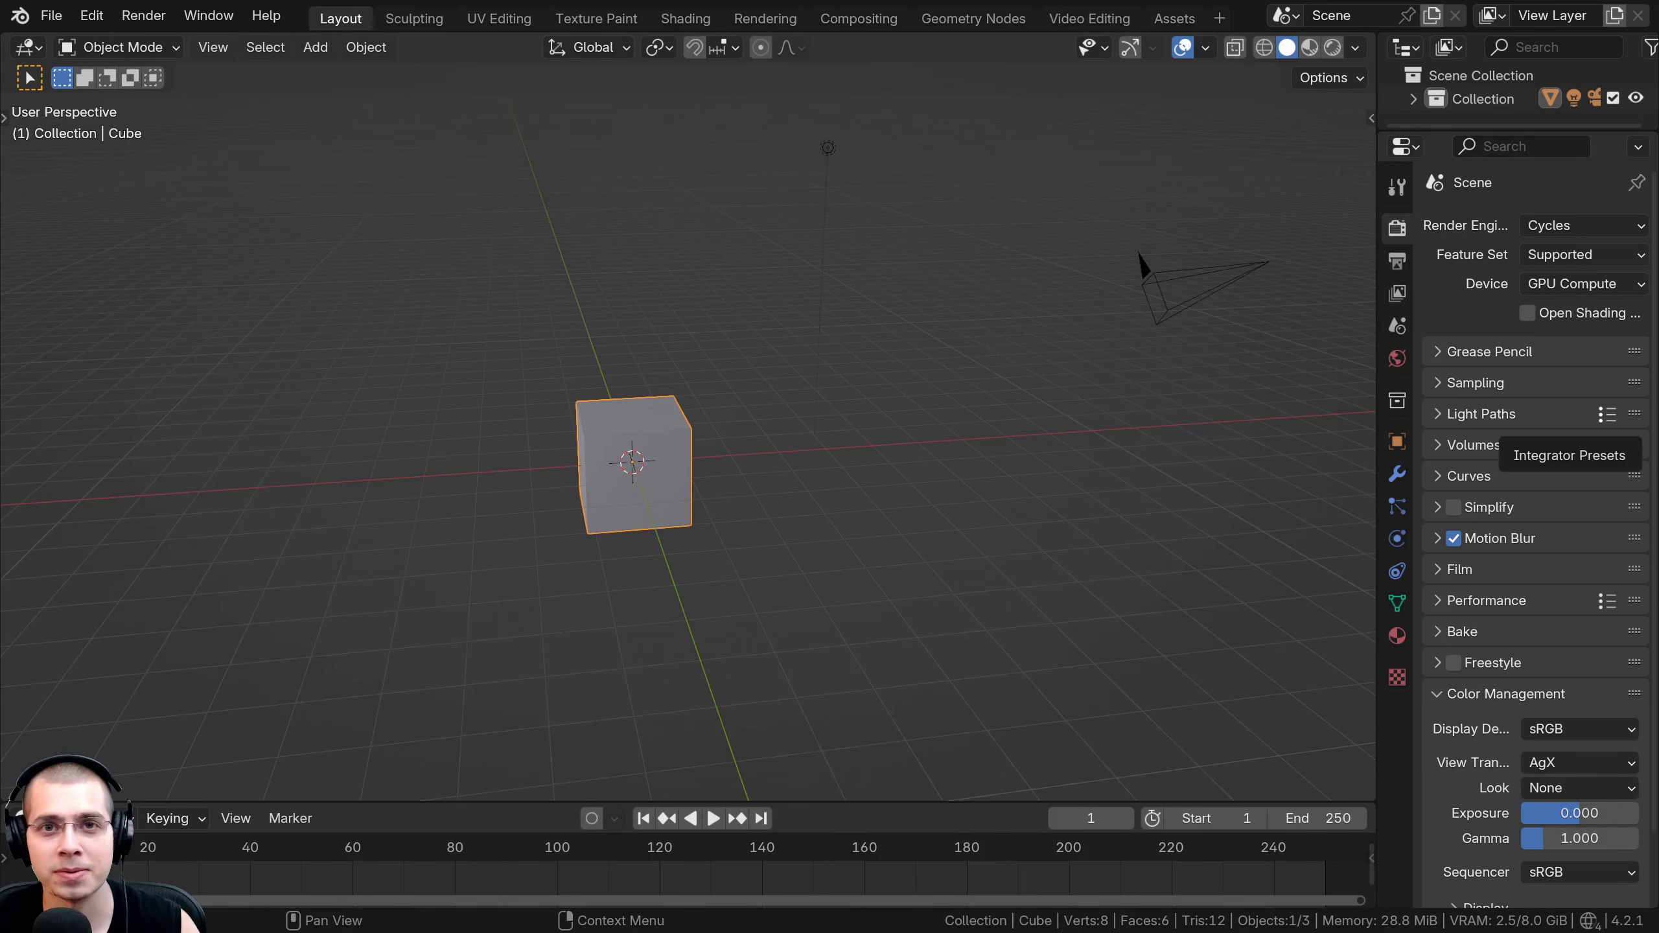
Delete all default objects from the scene: the cube, the light and the camera.
key("ctrl+z")
middle_click_drag(800, 178, 733, 215)
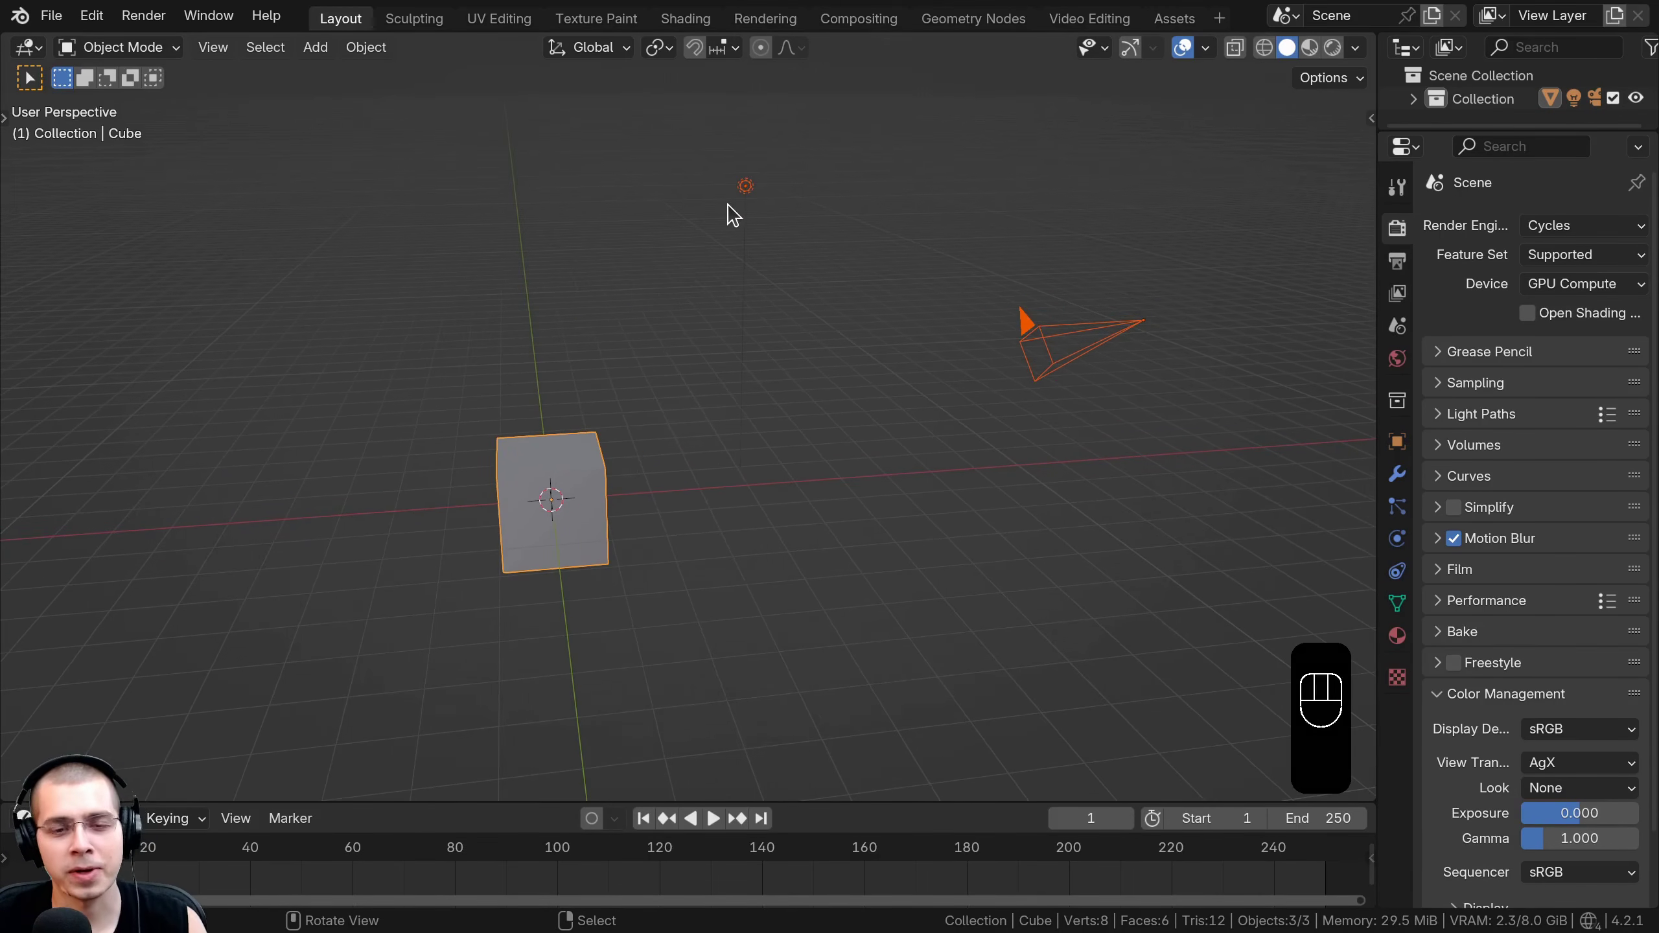
key("x")
left_click(748, 171)
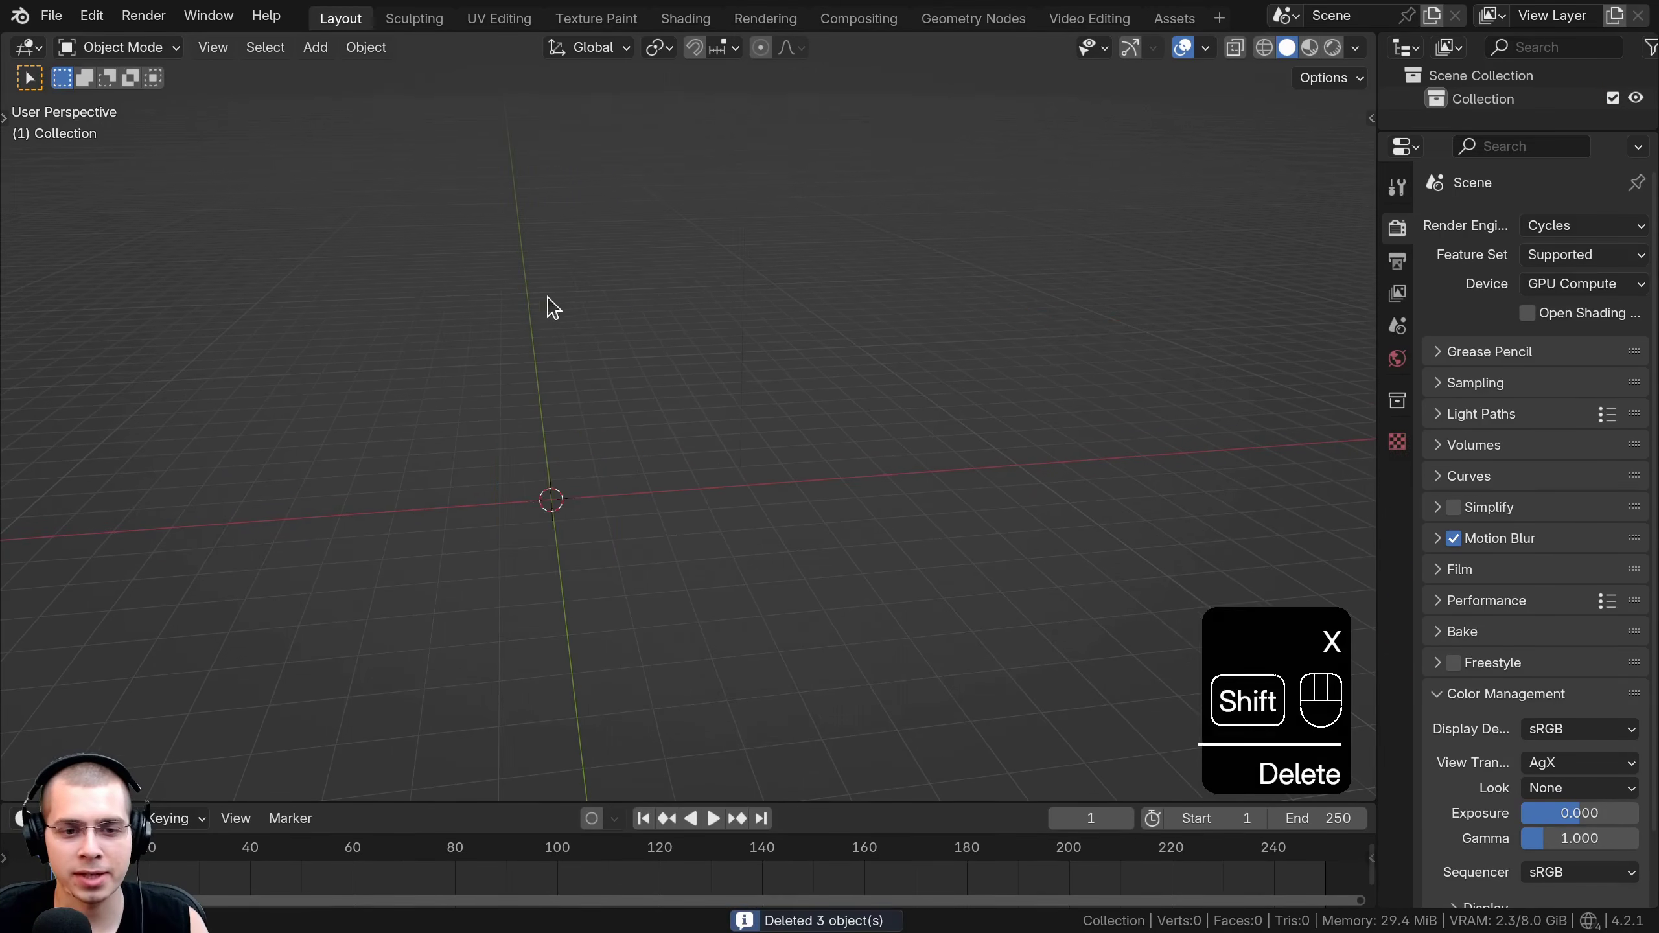
Add an ico sphere mesh at the world origin with 6 subdivisions.
key("shift+a")
mouse_move(566, 266)
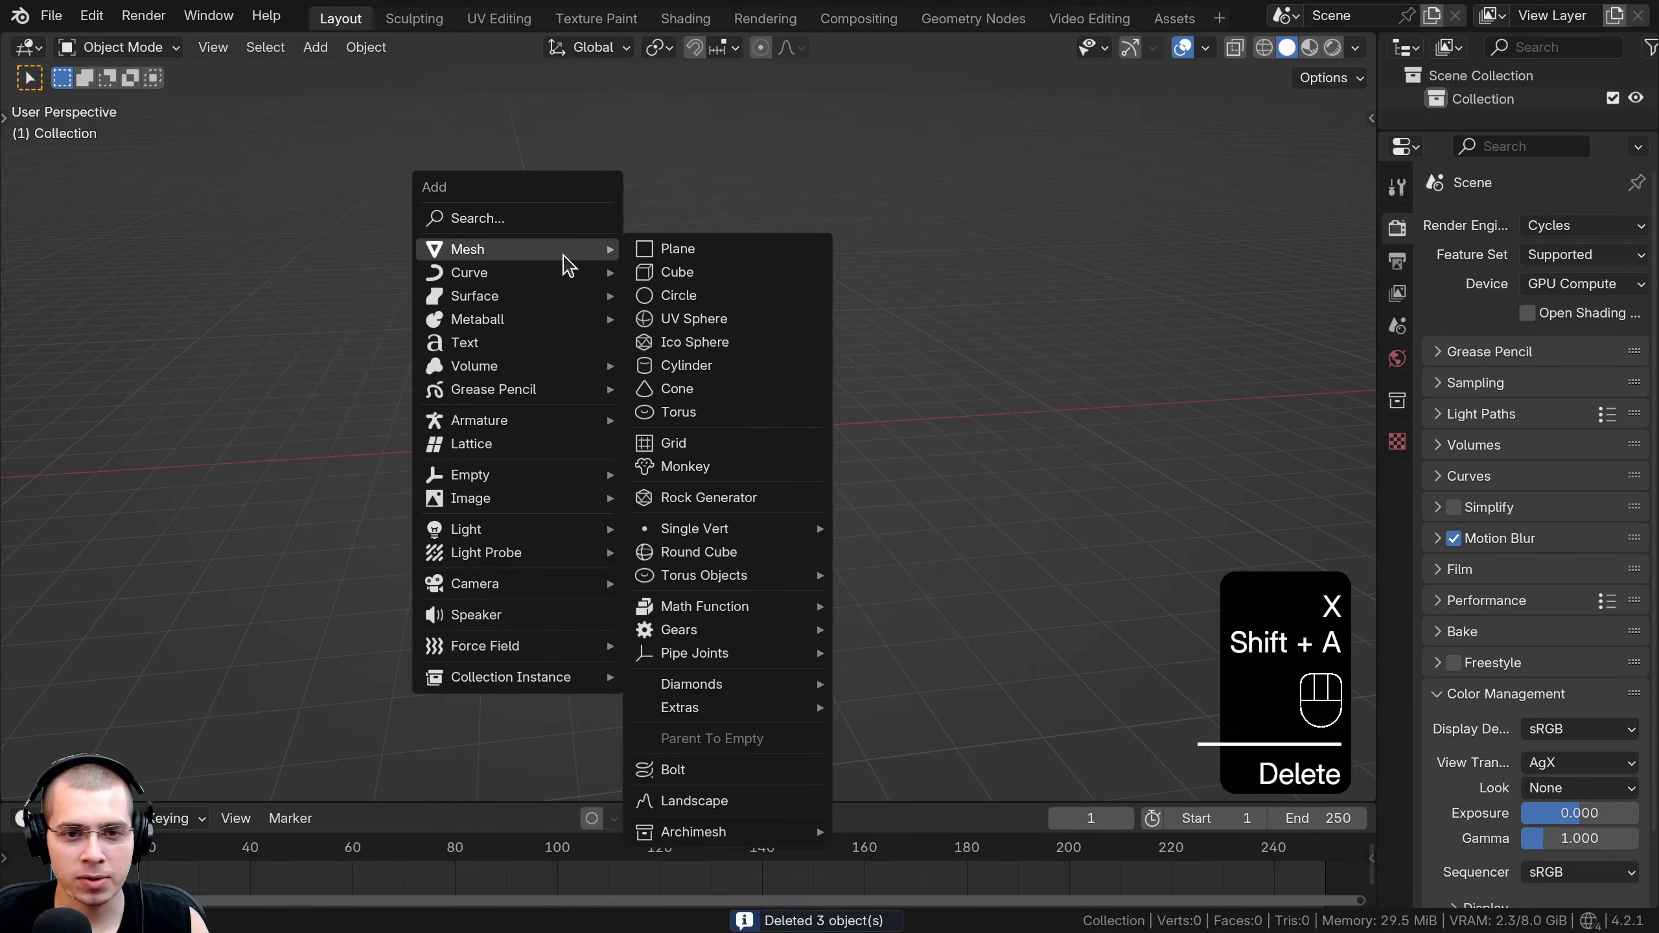
left_click(680, 348)
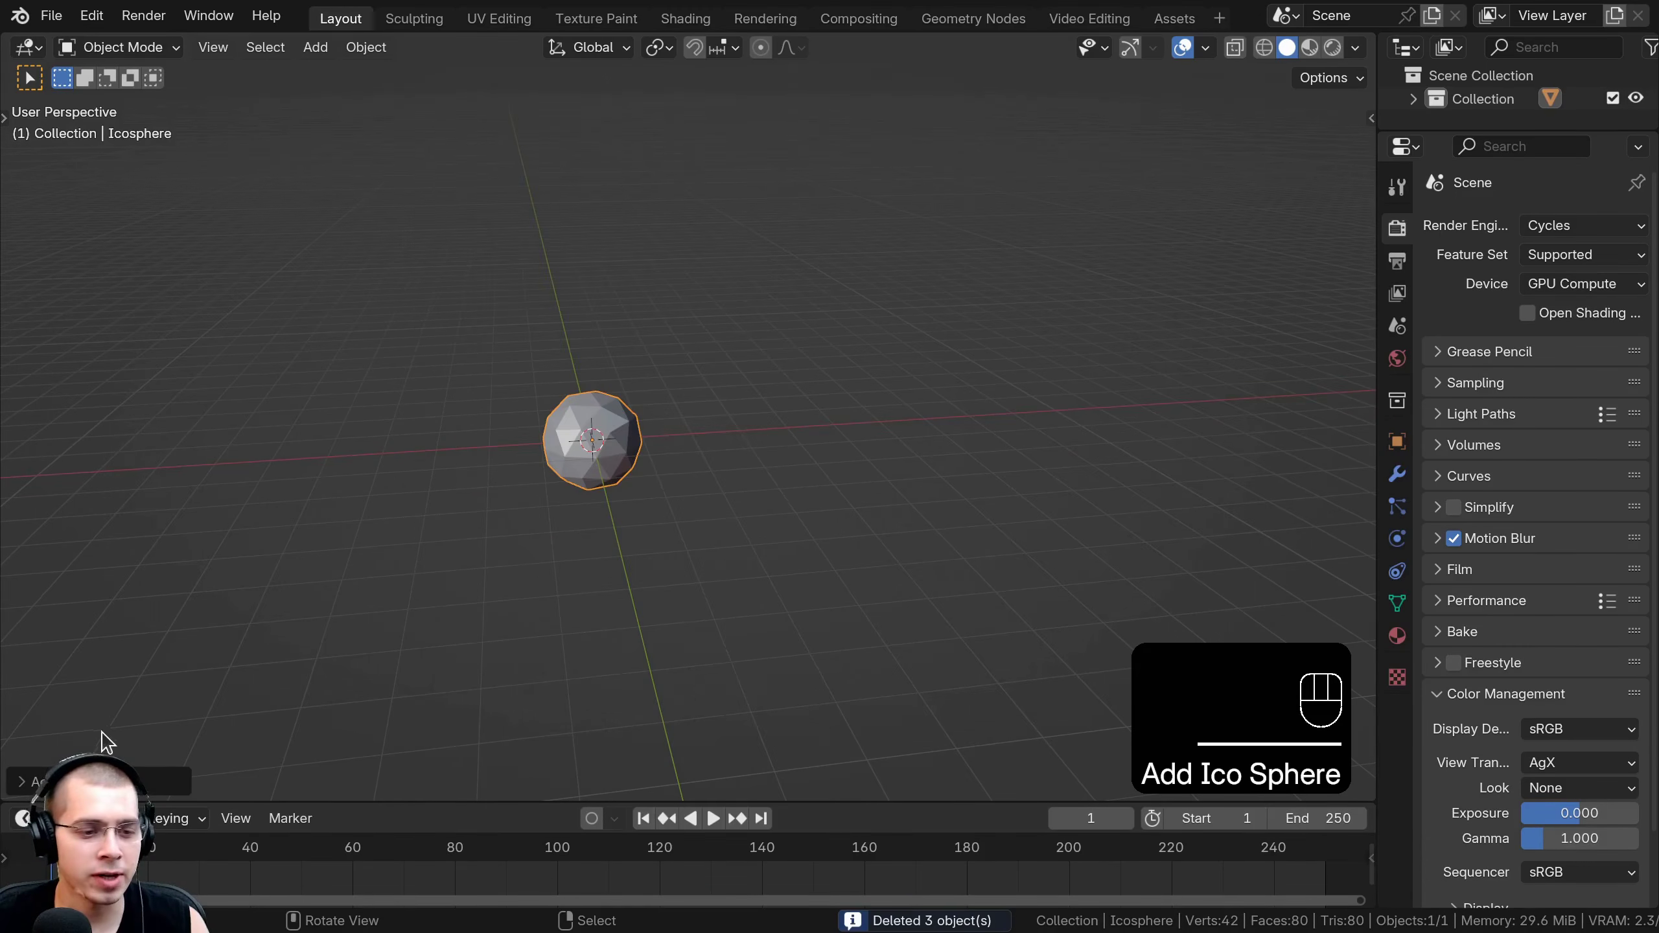
left_click(31, 781)
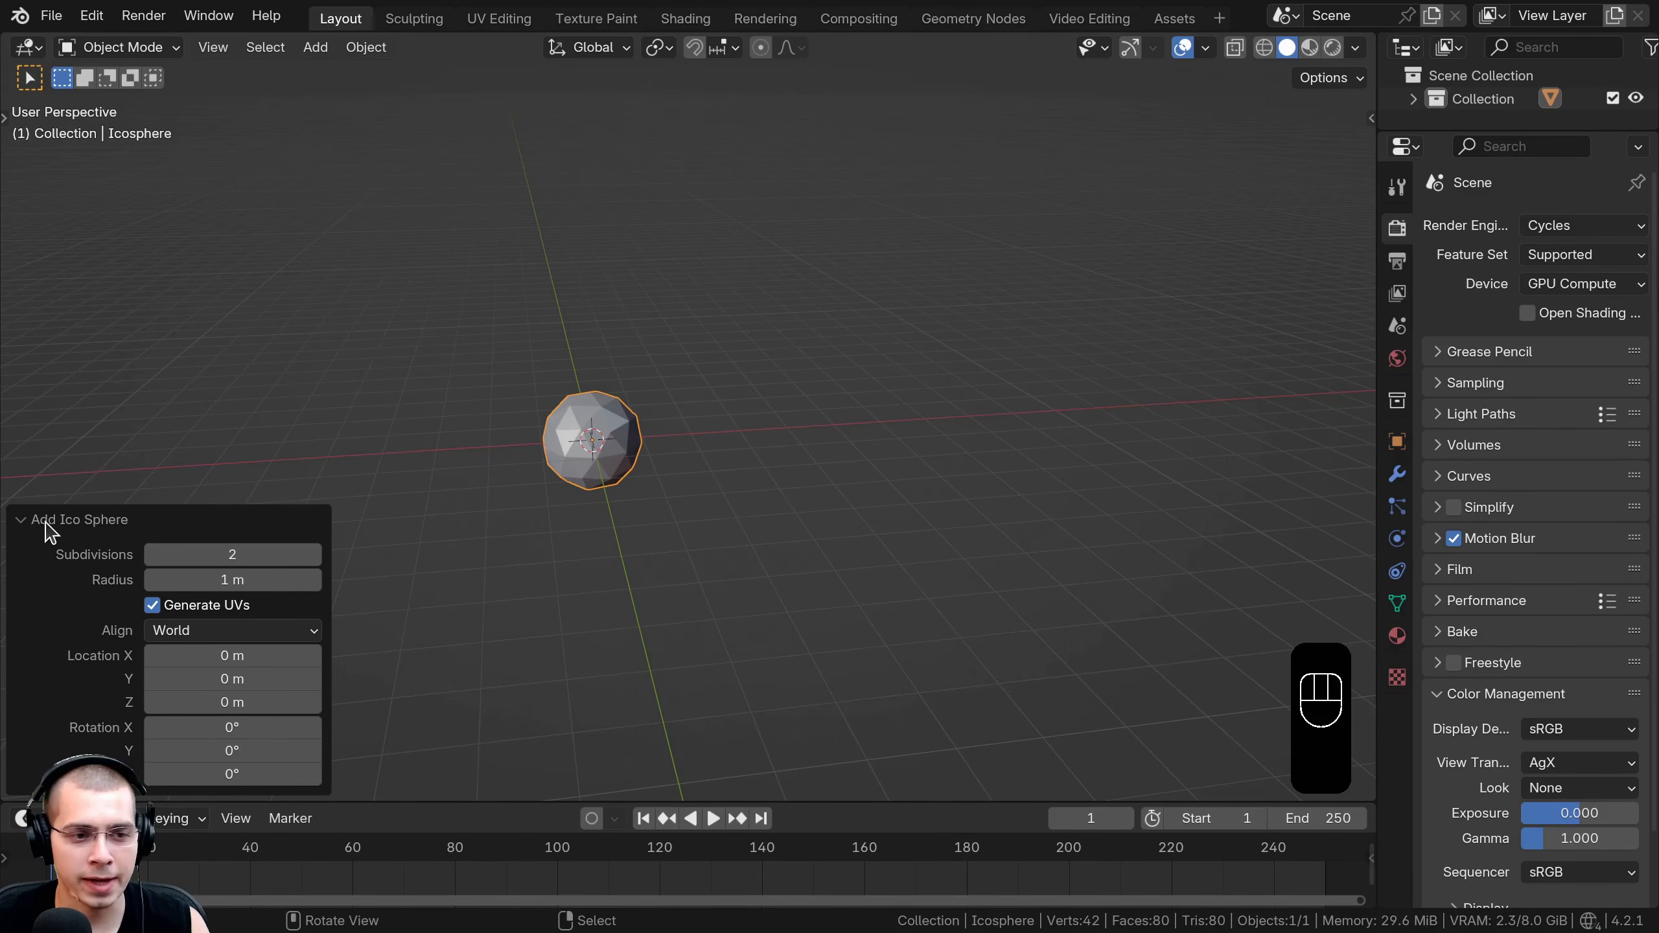
type("6")
key("Return")
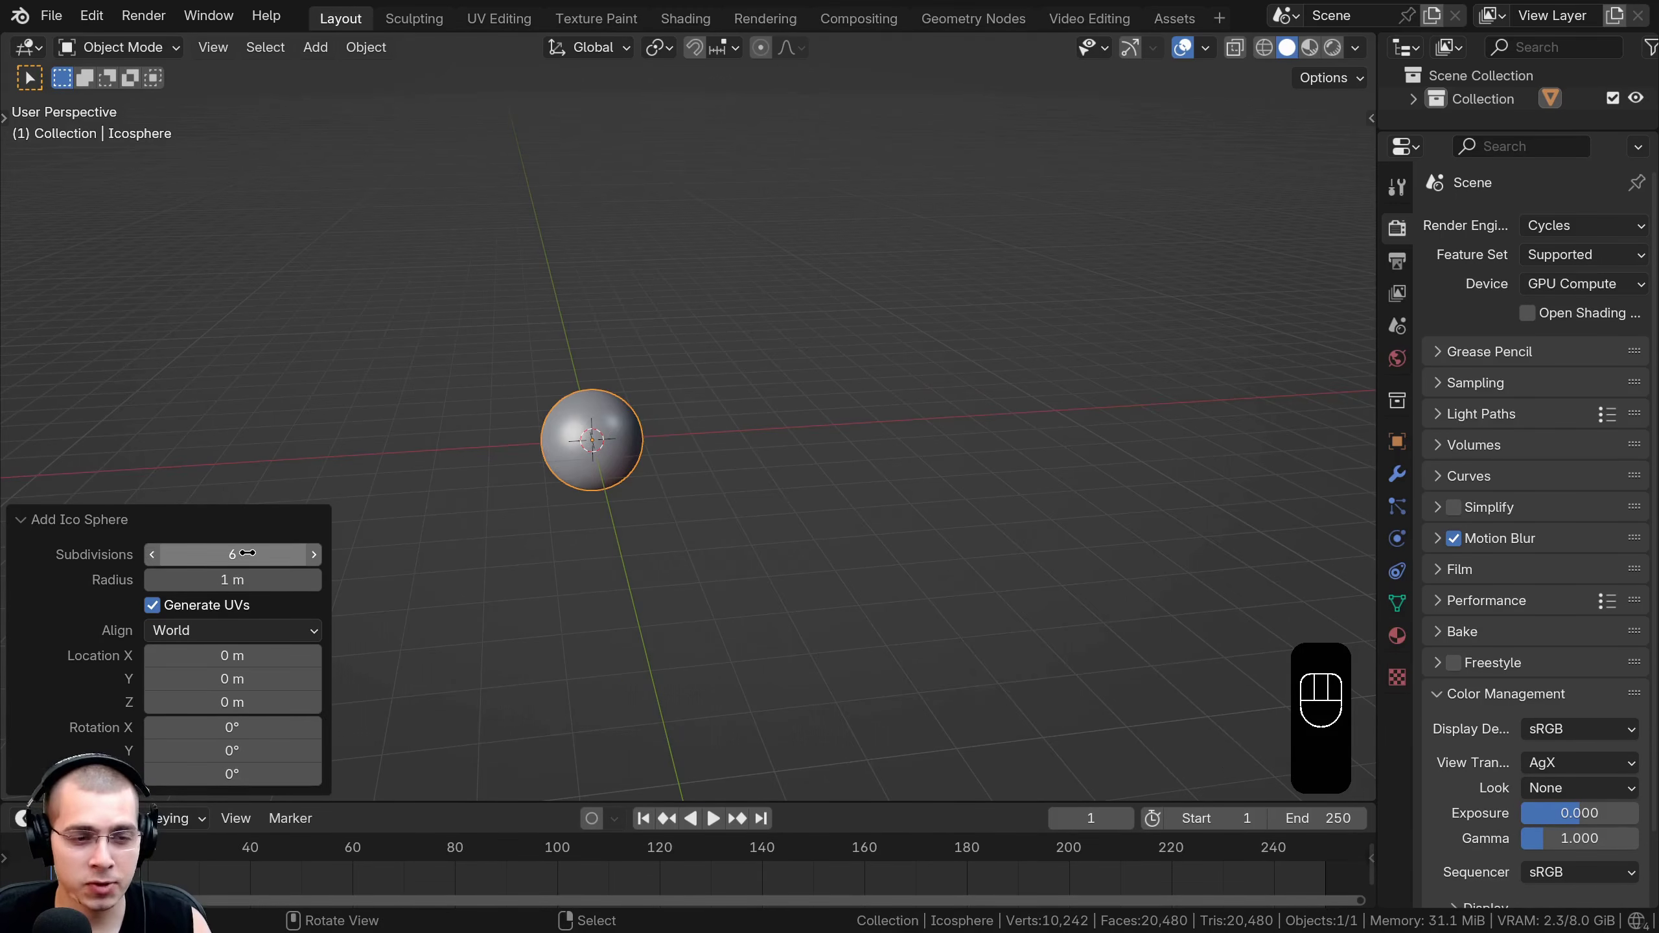
Collapse the ico sphere's creation settings and apply Shade Smooth to the sphere.
scroll(579, 533, "up", 8)
middle_click_drag(519, 419, 957, 346, "shift")
scroll(956, 315, "up", 1)
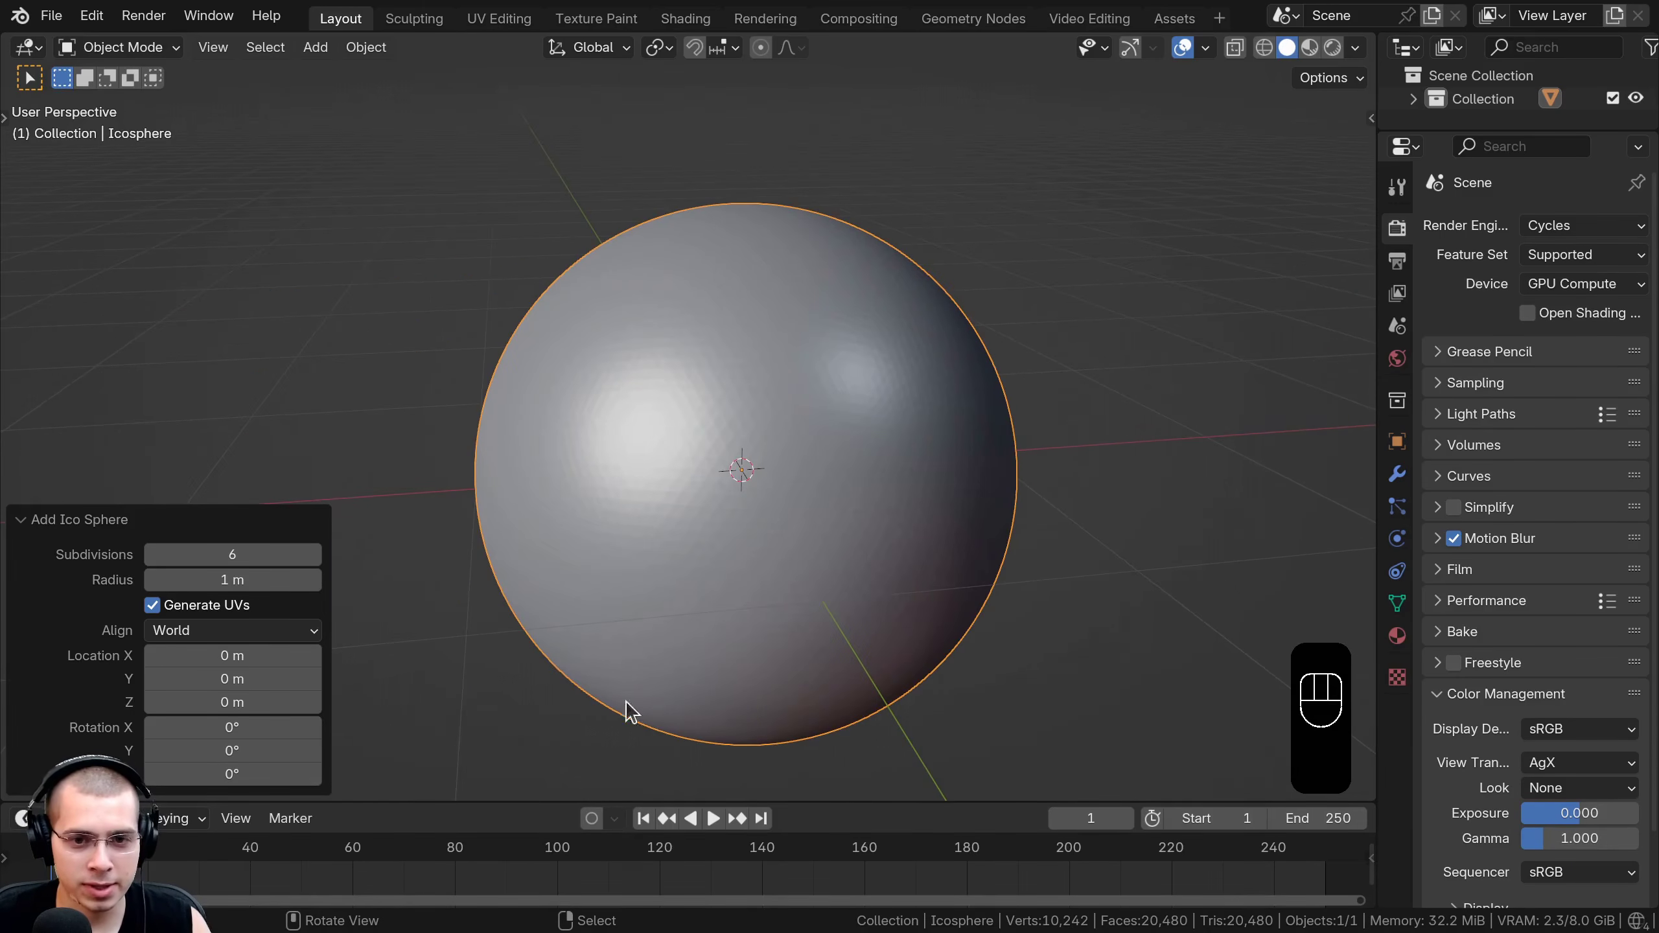
middle_click_drag(841, 426, 738, 384, "shift")
left_click(32, 523)
key("w")
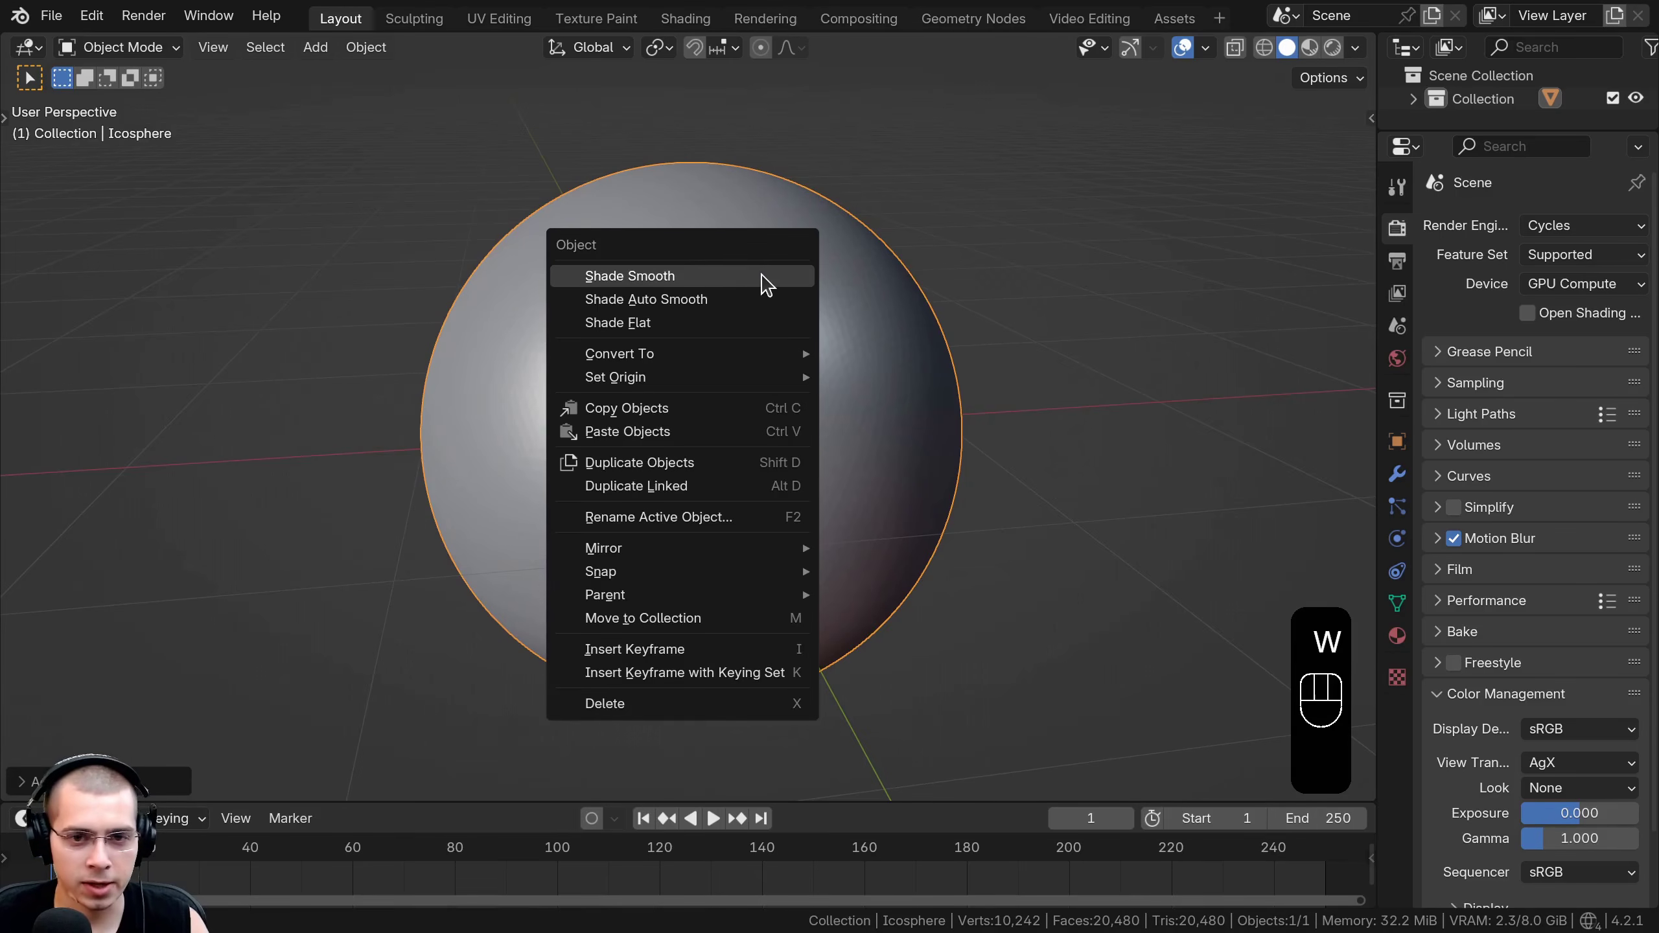
left_click(699, 276)
Scale the ico sphere uniformly by a factor of 4.
scroll(735, 346, "down", 3)
middle_click_drag(745, 364, 691, 340, "shift")
middle_click_drag(691, 339, 698, 380)
middle_click_drag(959, 487, 931, 437, "shift")
key("s")
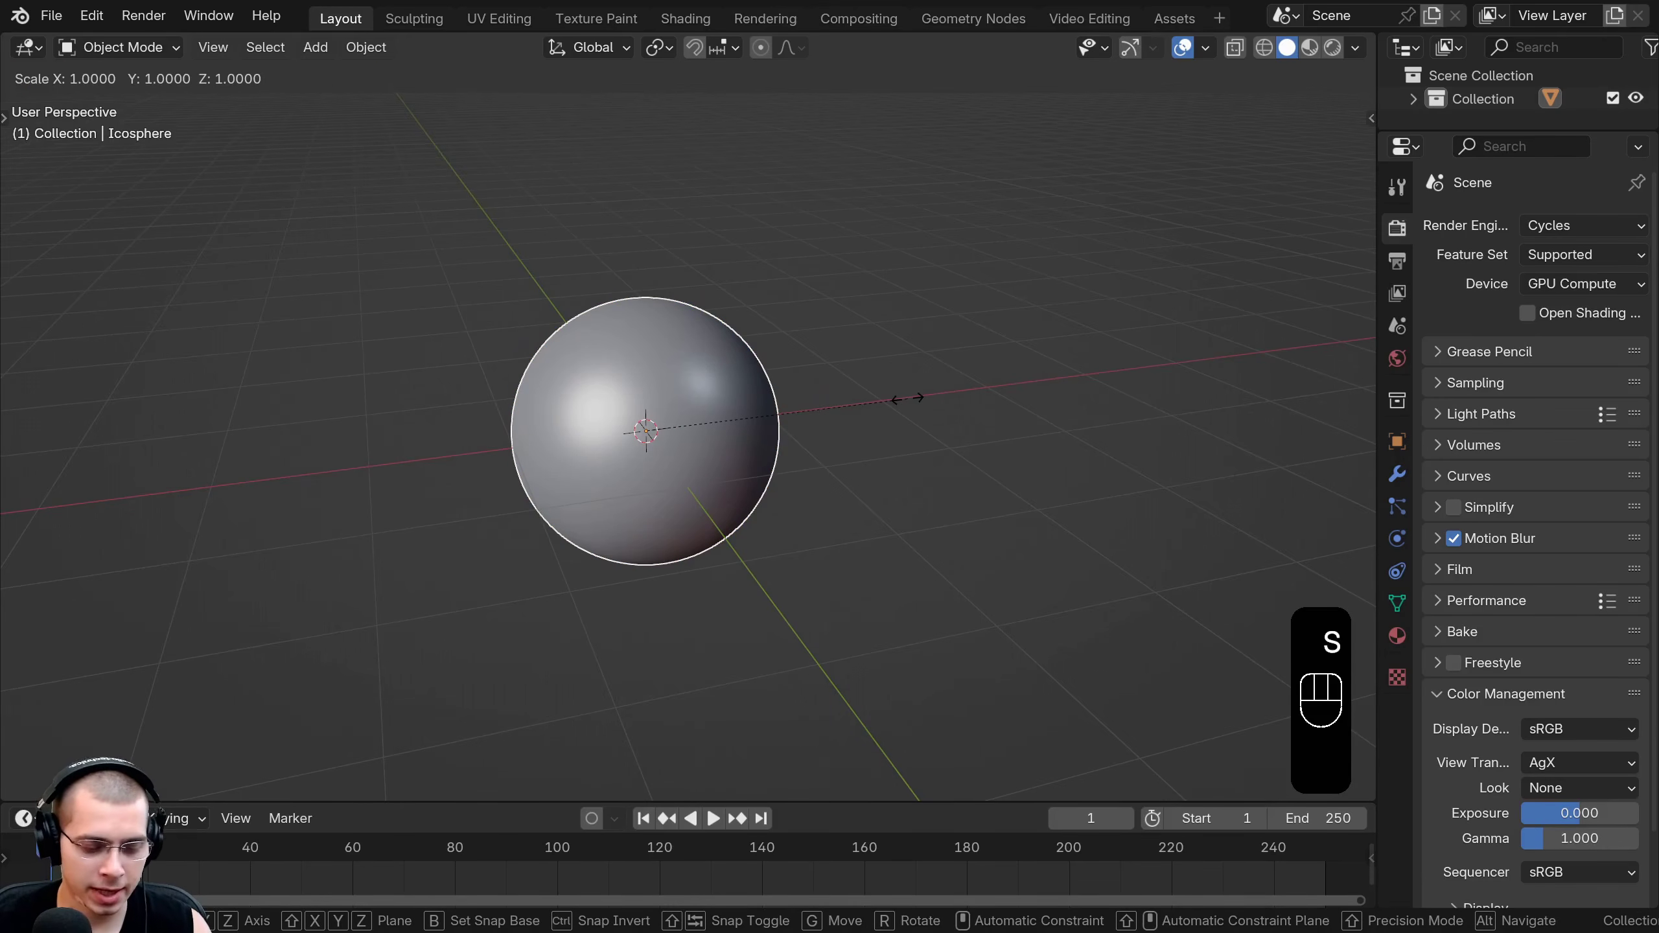
type("4")
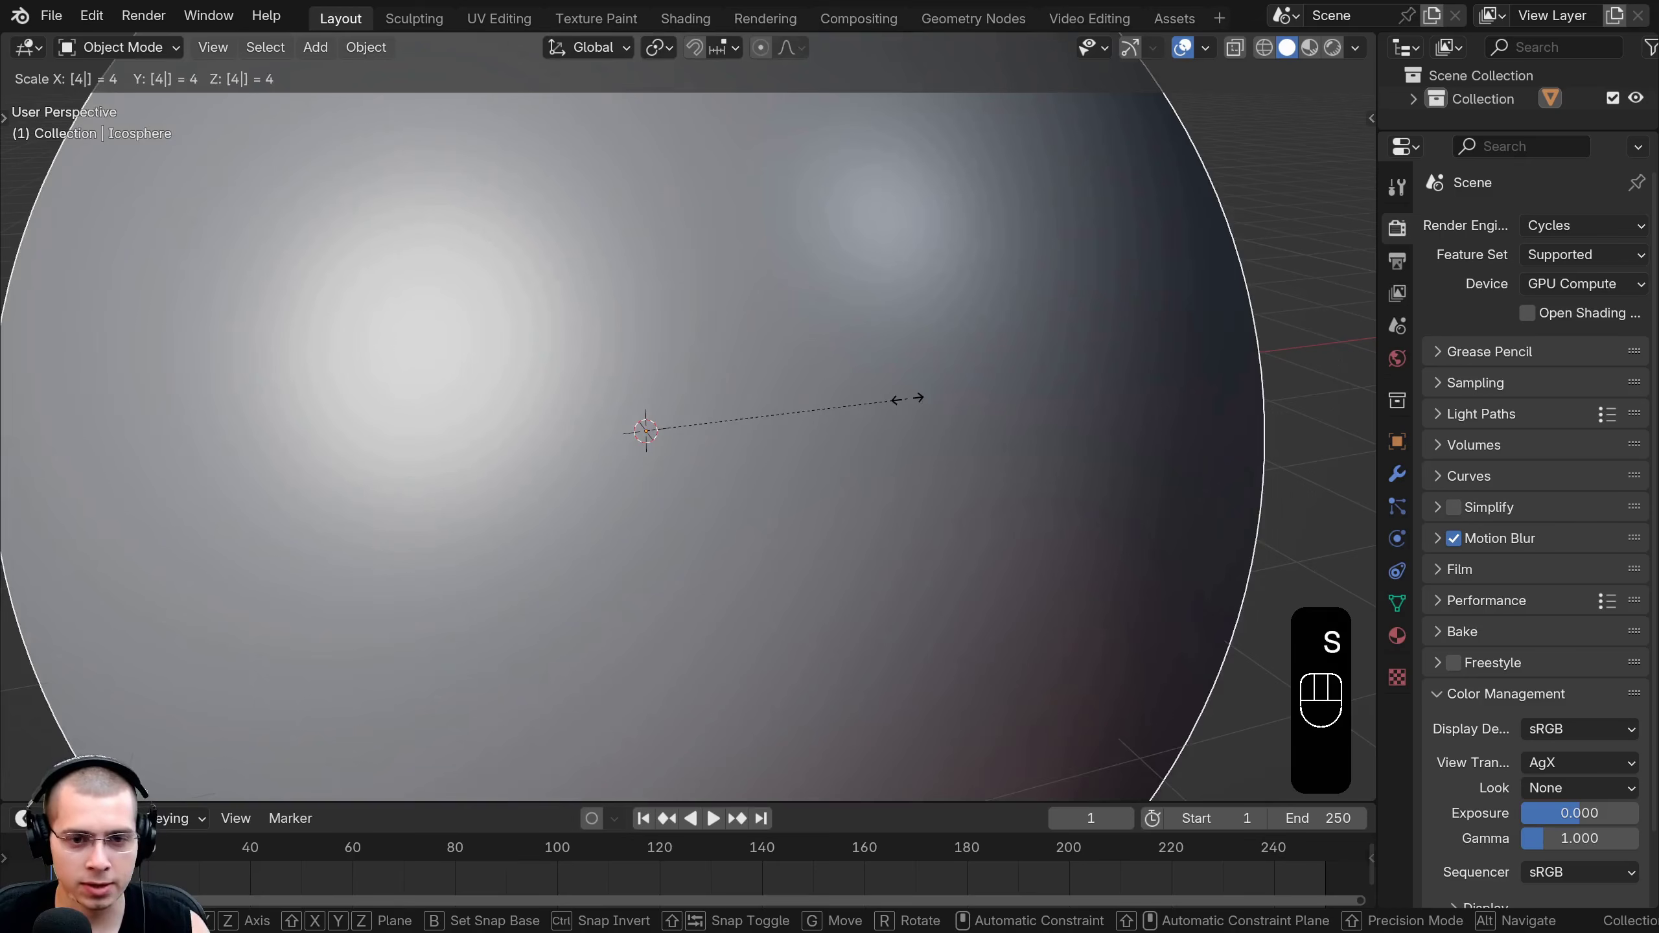
key("Return")
scroll(739, 456, "down", 4)
middle_click_drag(738, 455, 734, 437)
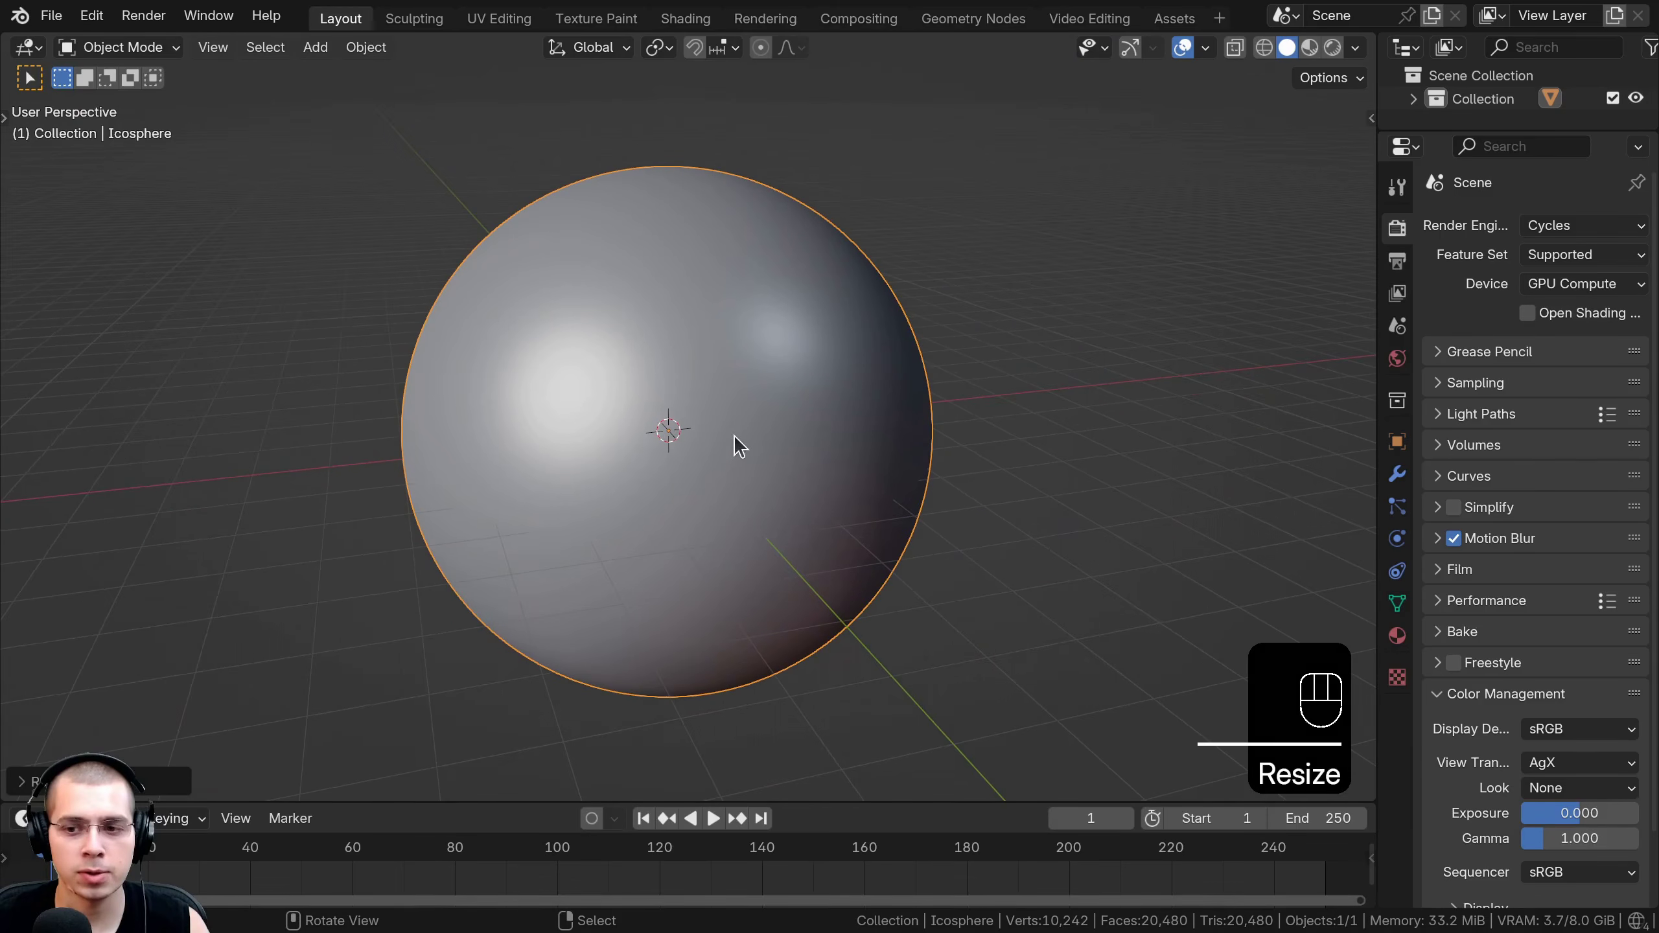
key("a")
key("ctrl+z")
middle_click_drag(867, 349, 616, 392)
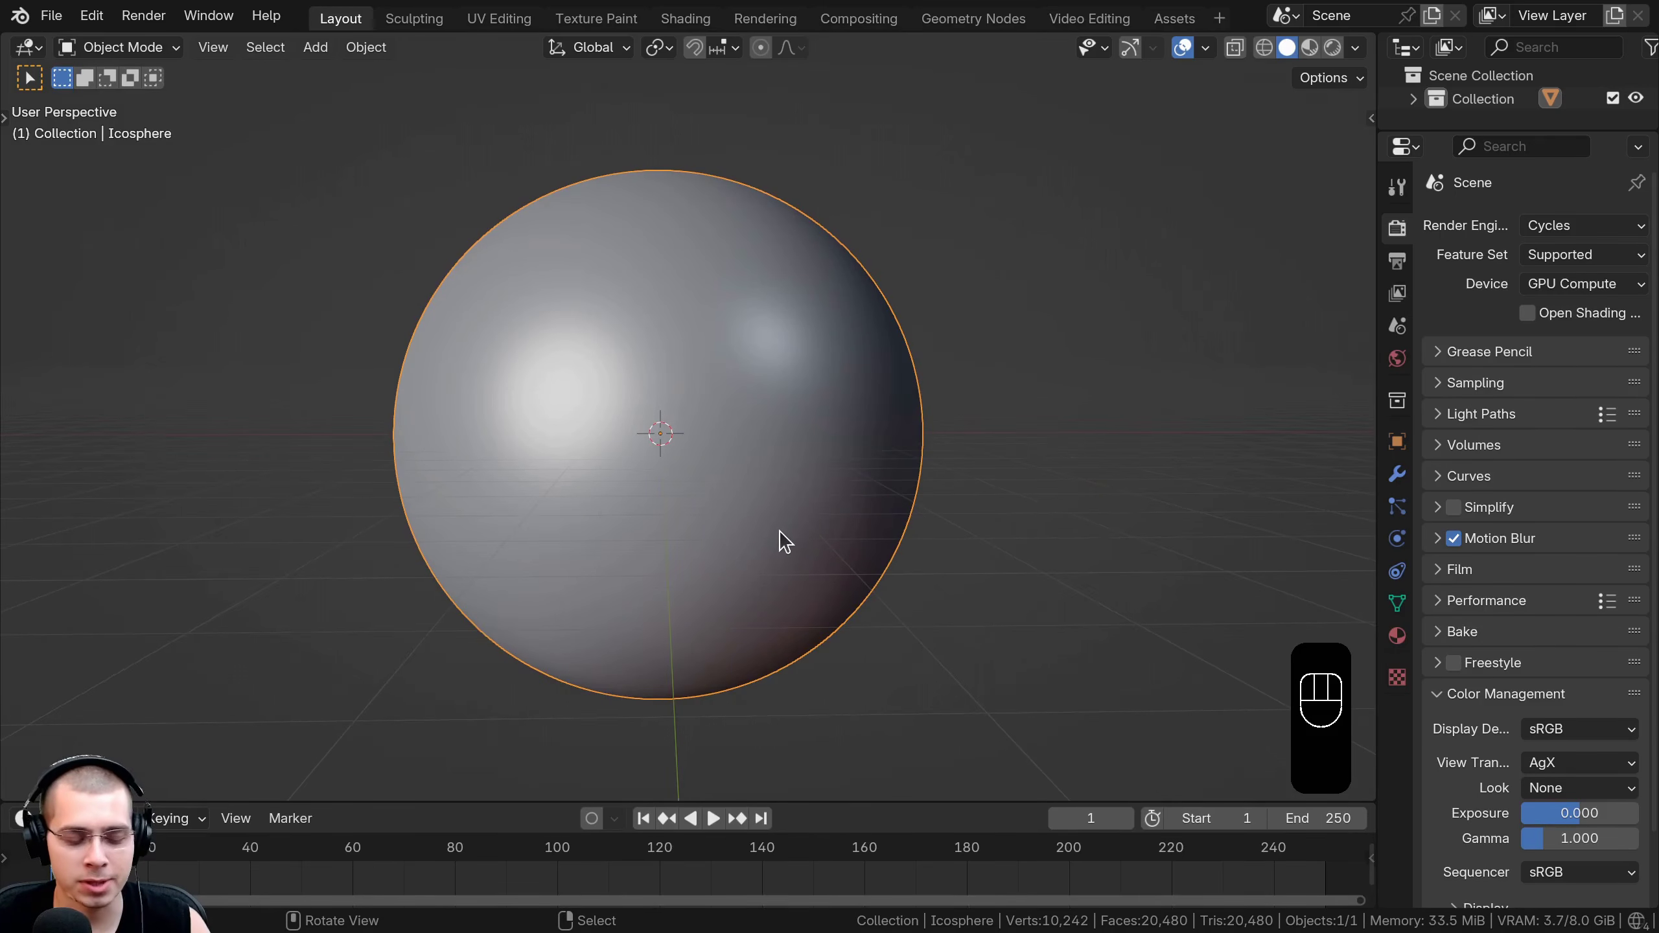
Switch to the Shading workspace with a rendered 3D viewport and show the World nodes in the shader editor.
left_click(684, 18)
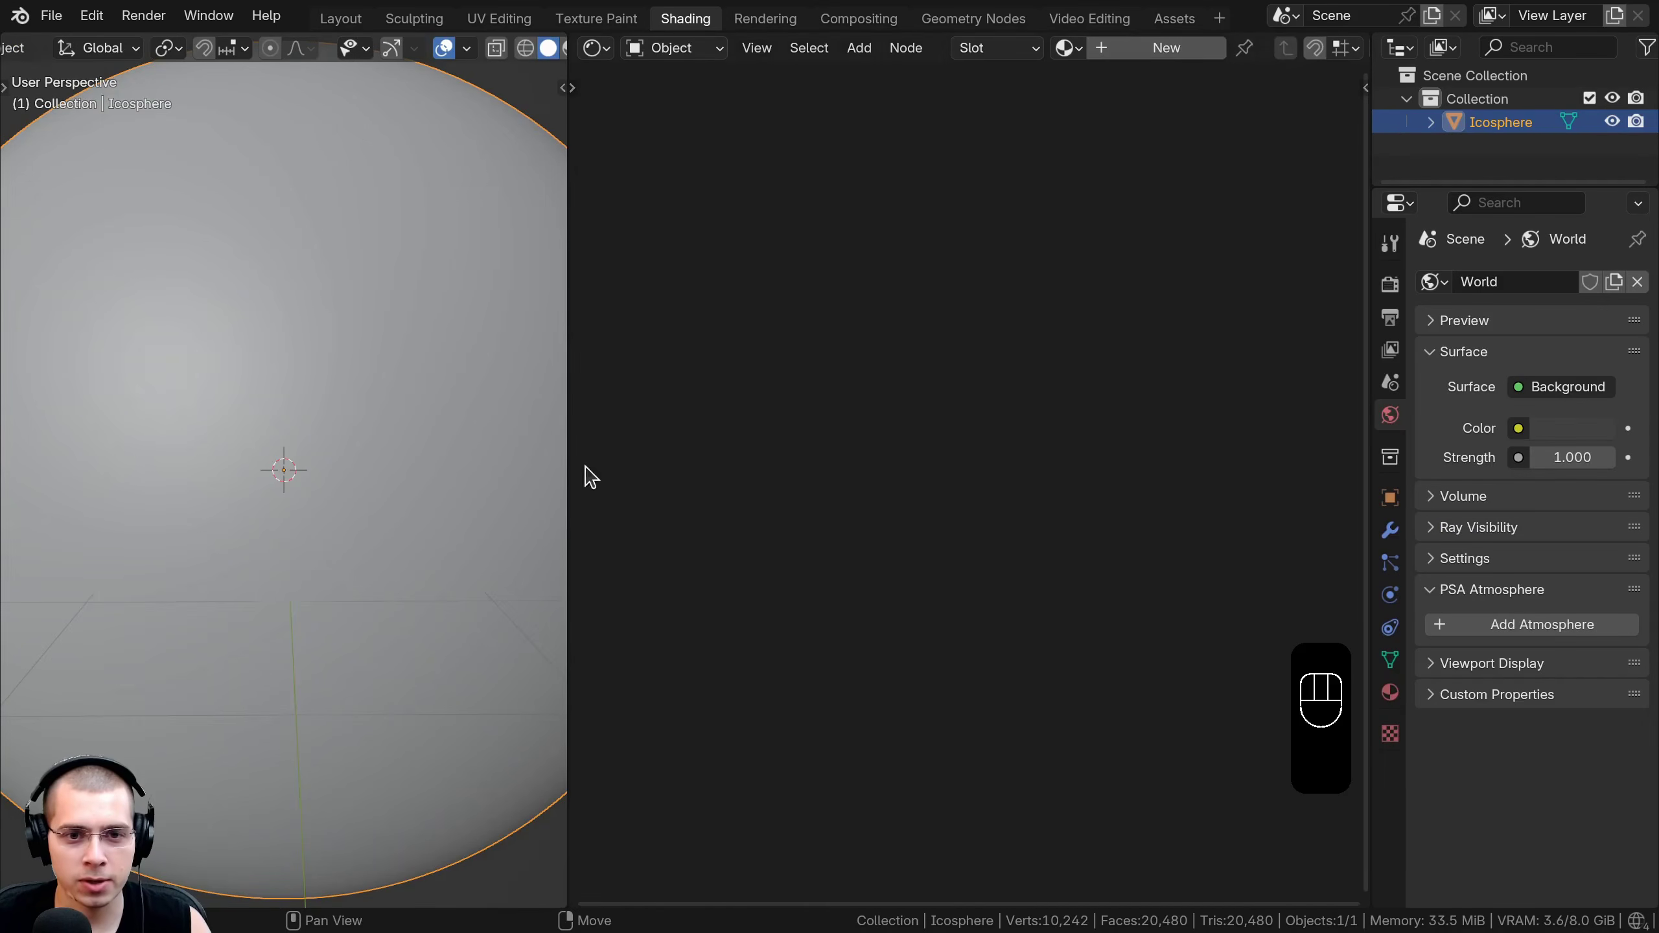
key("z")
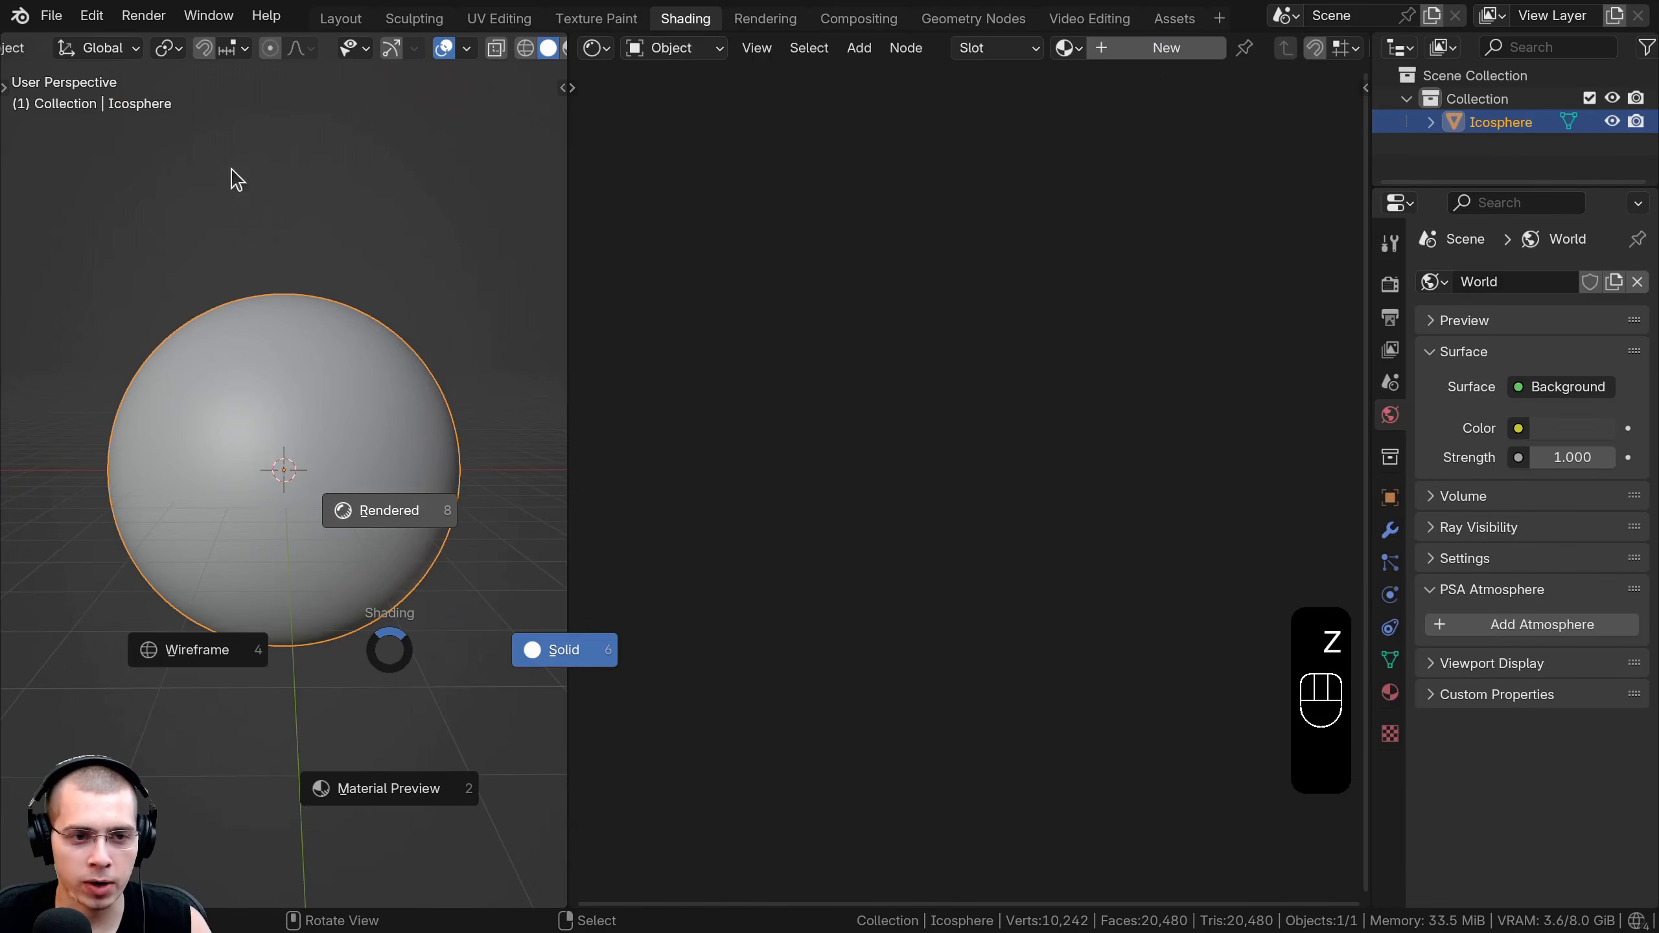
middle_click_drag(319, 434, 332, 437, "shift")
left_click(693, 51)
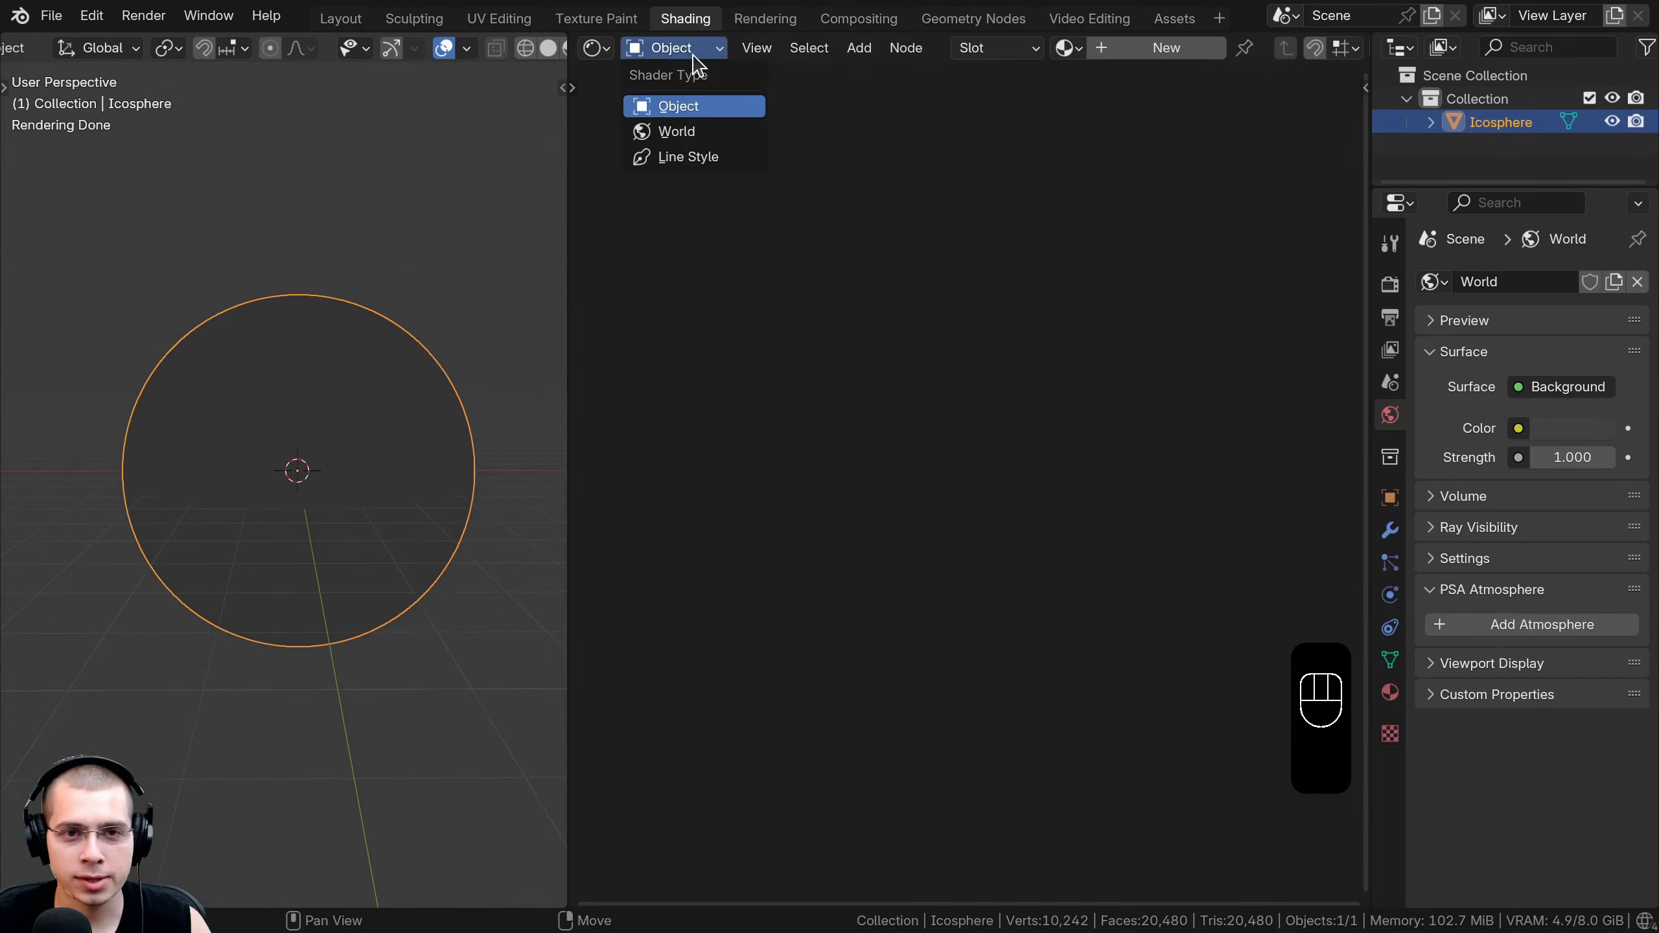
left_click(679, 133)
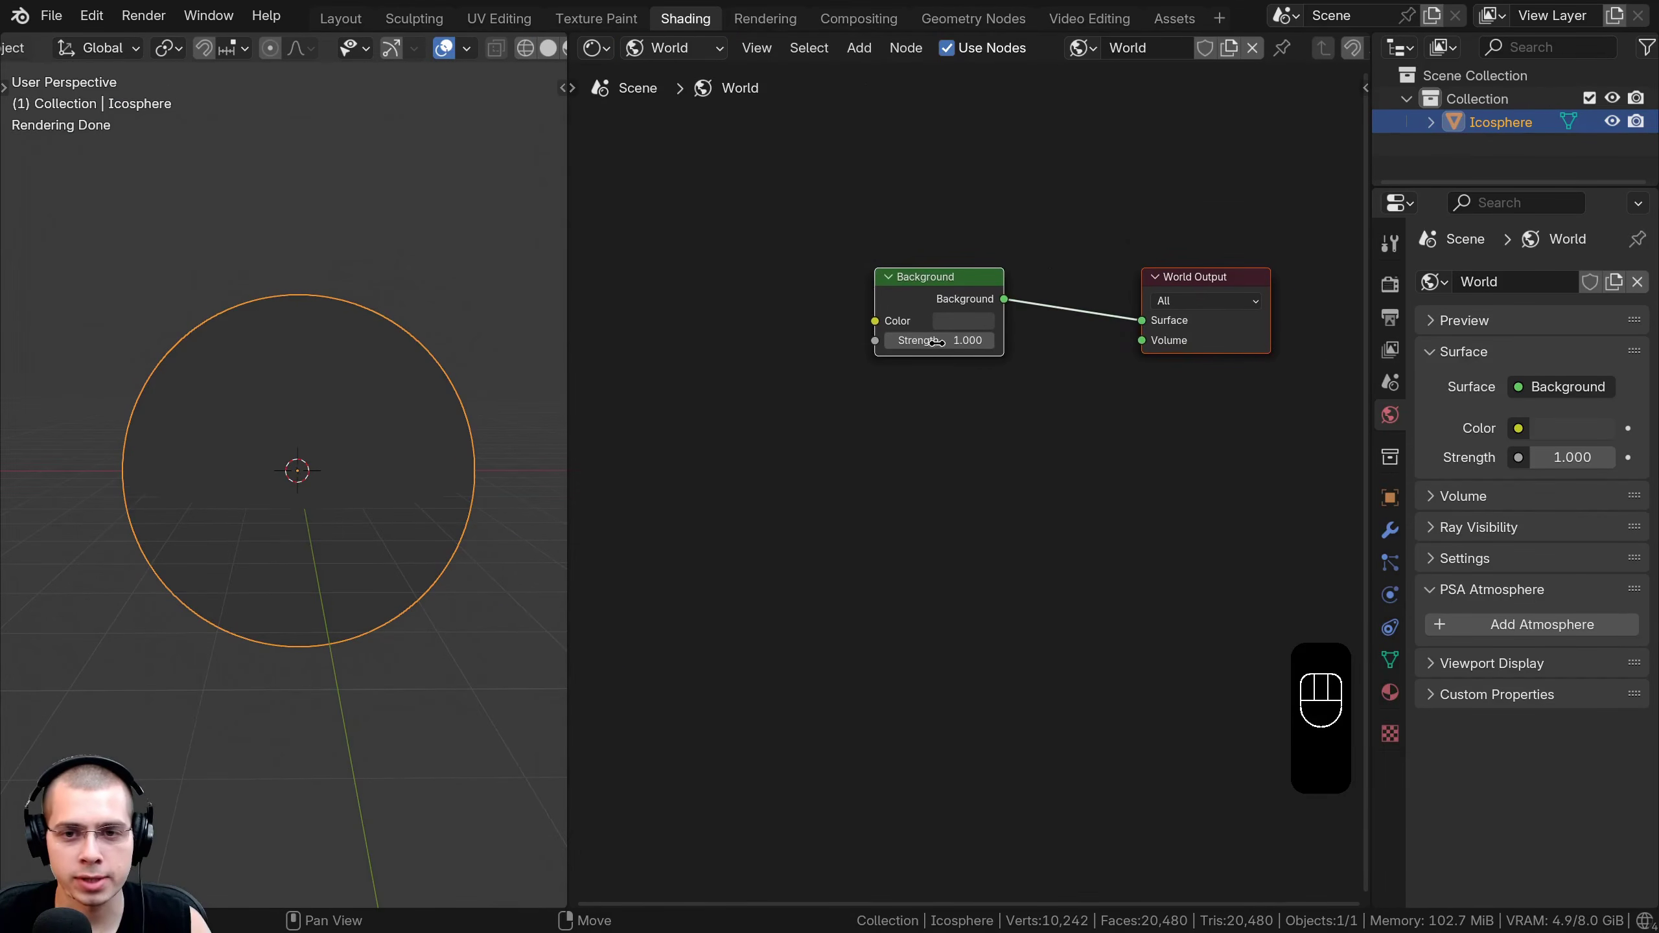
Add a Voronoi Texture node to the world shader and connect its Distance output to the Background node's Color.
key("shift+a")
left_click(885, 137)
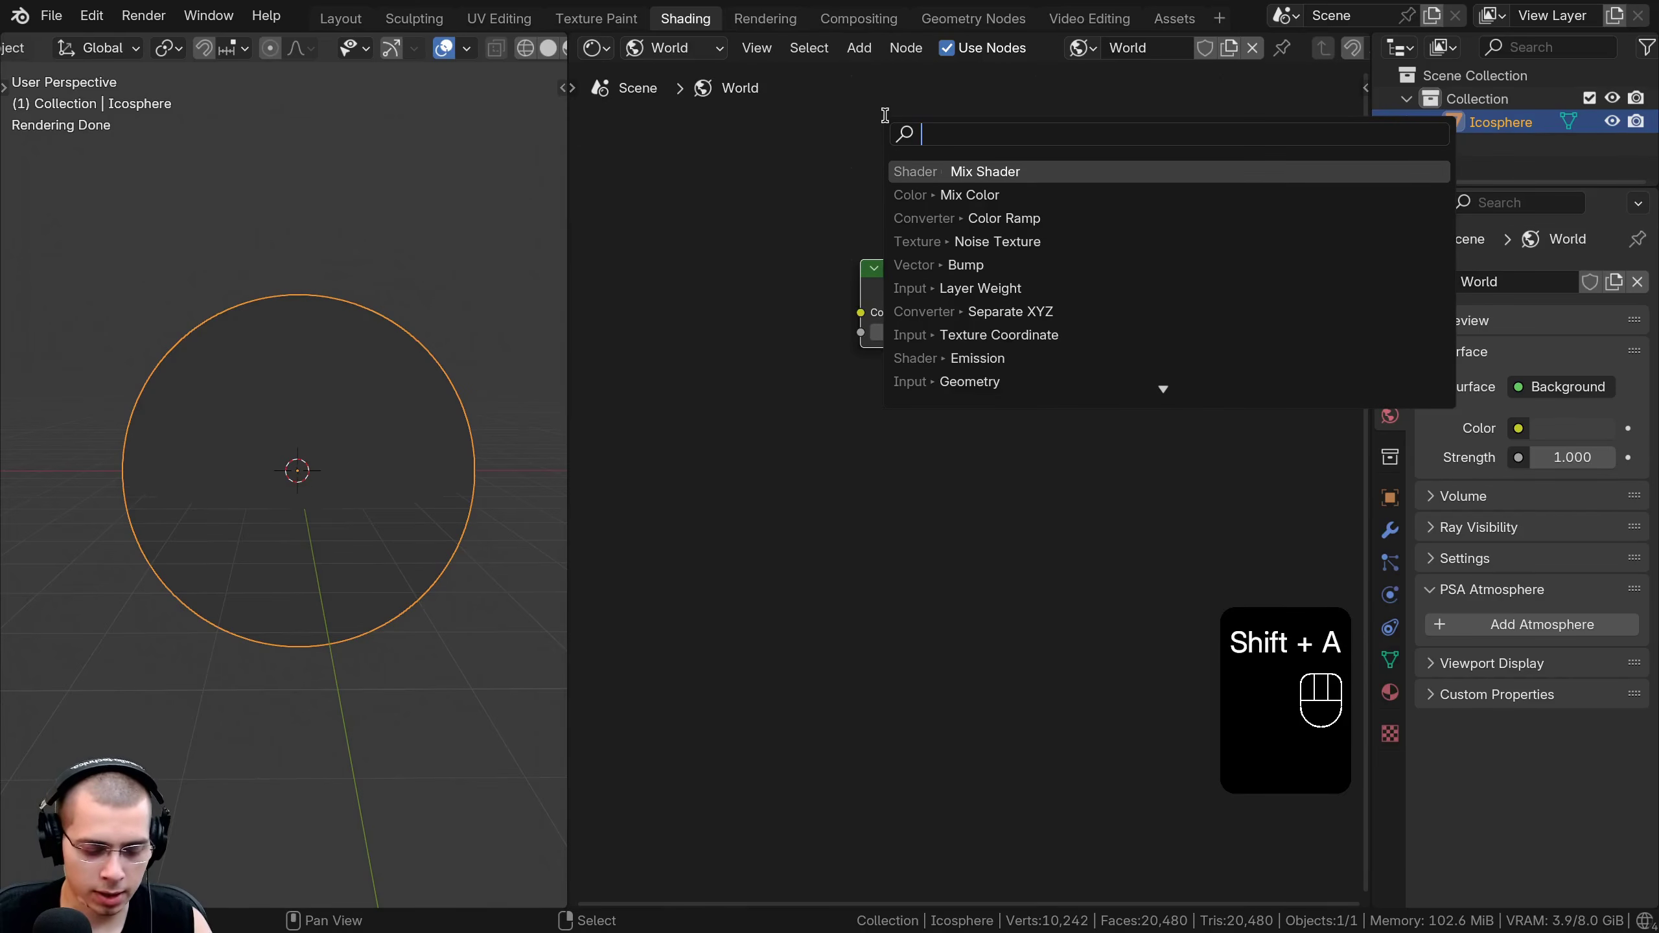
type("vor")
key("Return")
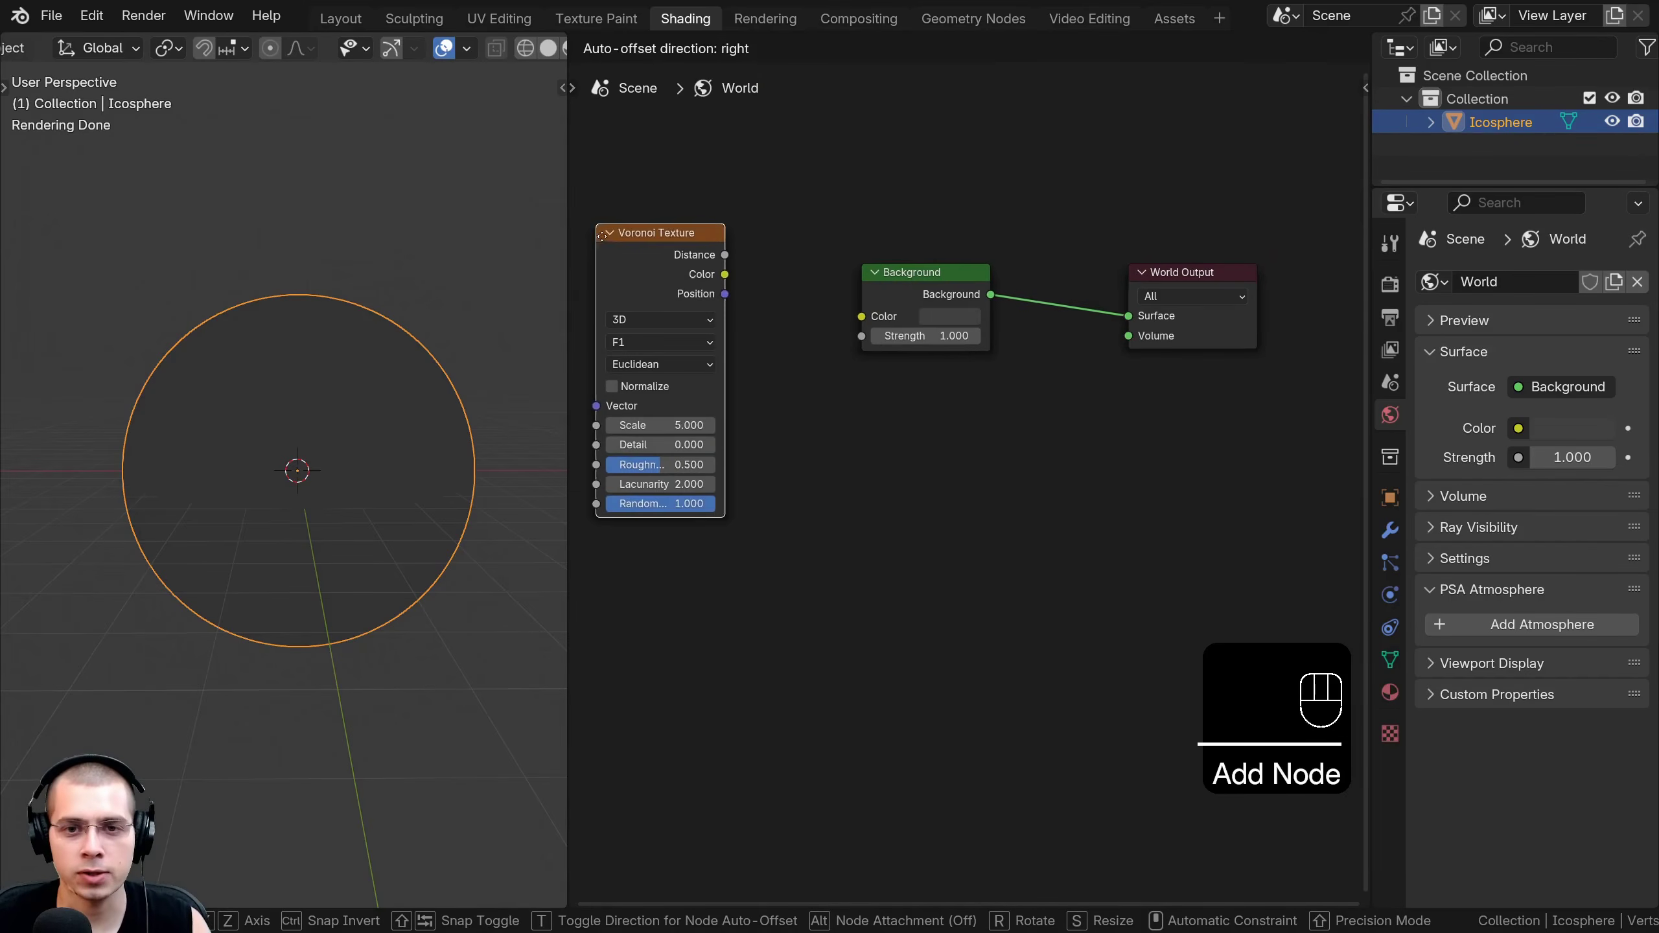
left_click_drag(889, 293, 1057, 346)
left_click_drag(1089, 300, 1131, 303)
Set the Voronoi Texture's Scale to 120.
scroll(307, 248, "down", 4)
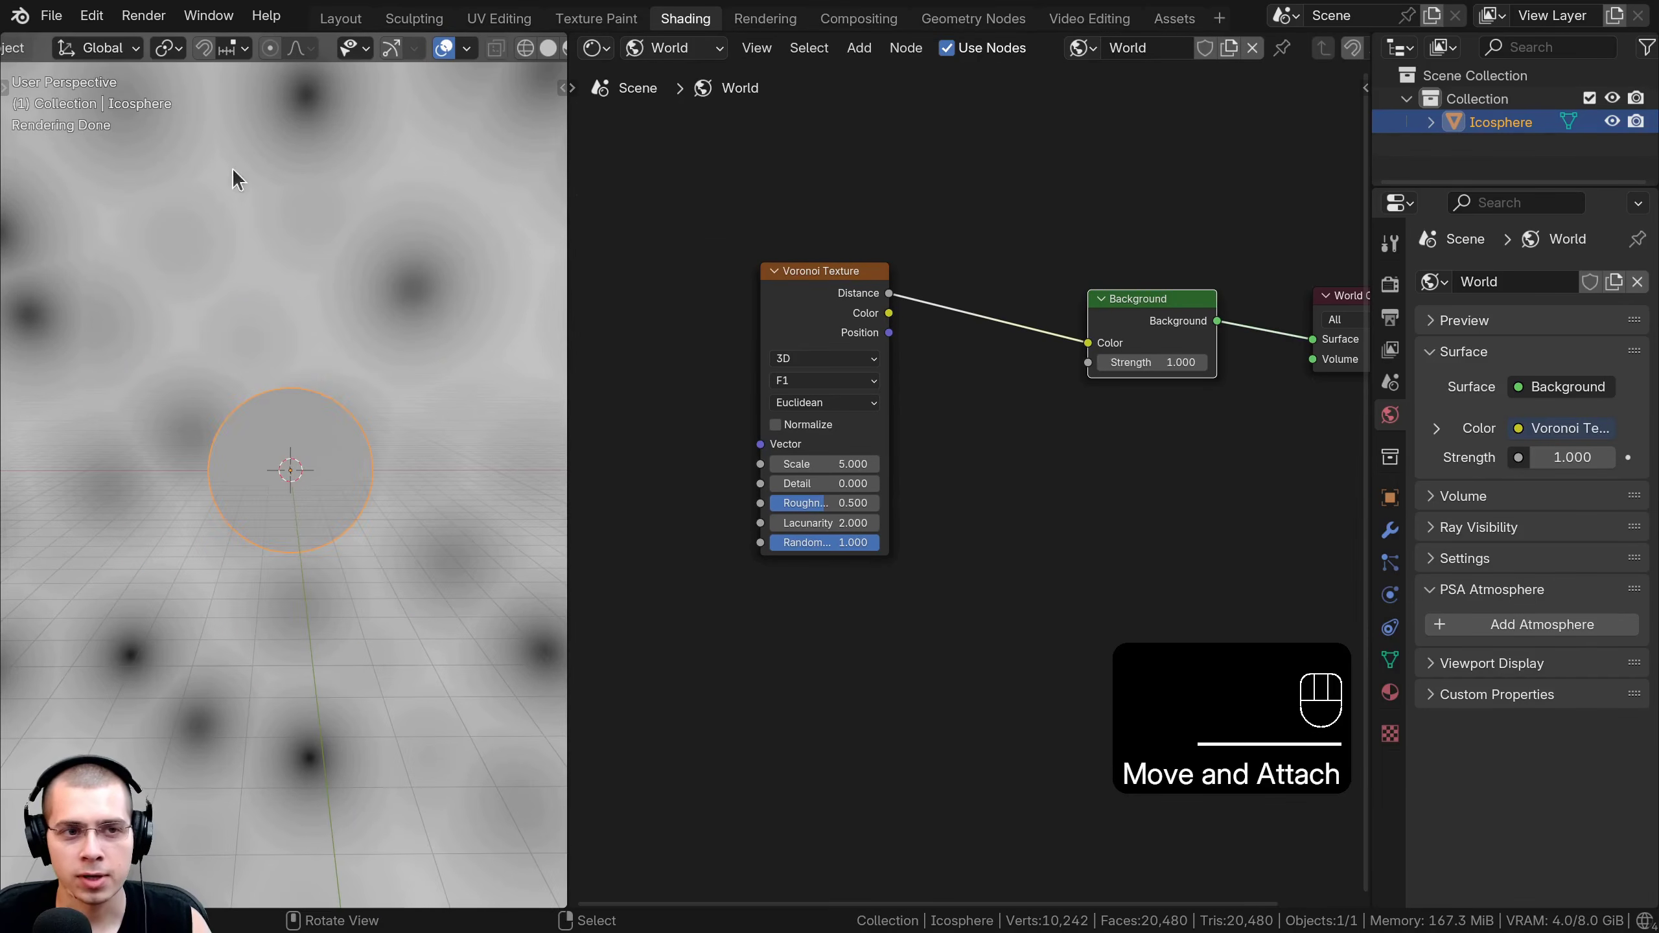
middle_click_drag(252, 147, 306, 164)
scroll(306, 163, "up", 2)
scroll(699, 320, "up", 2)
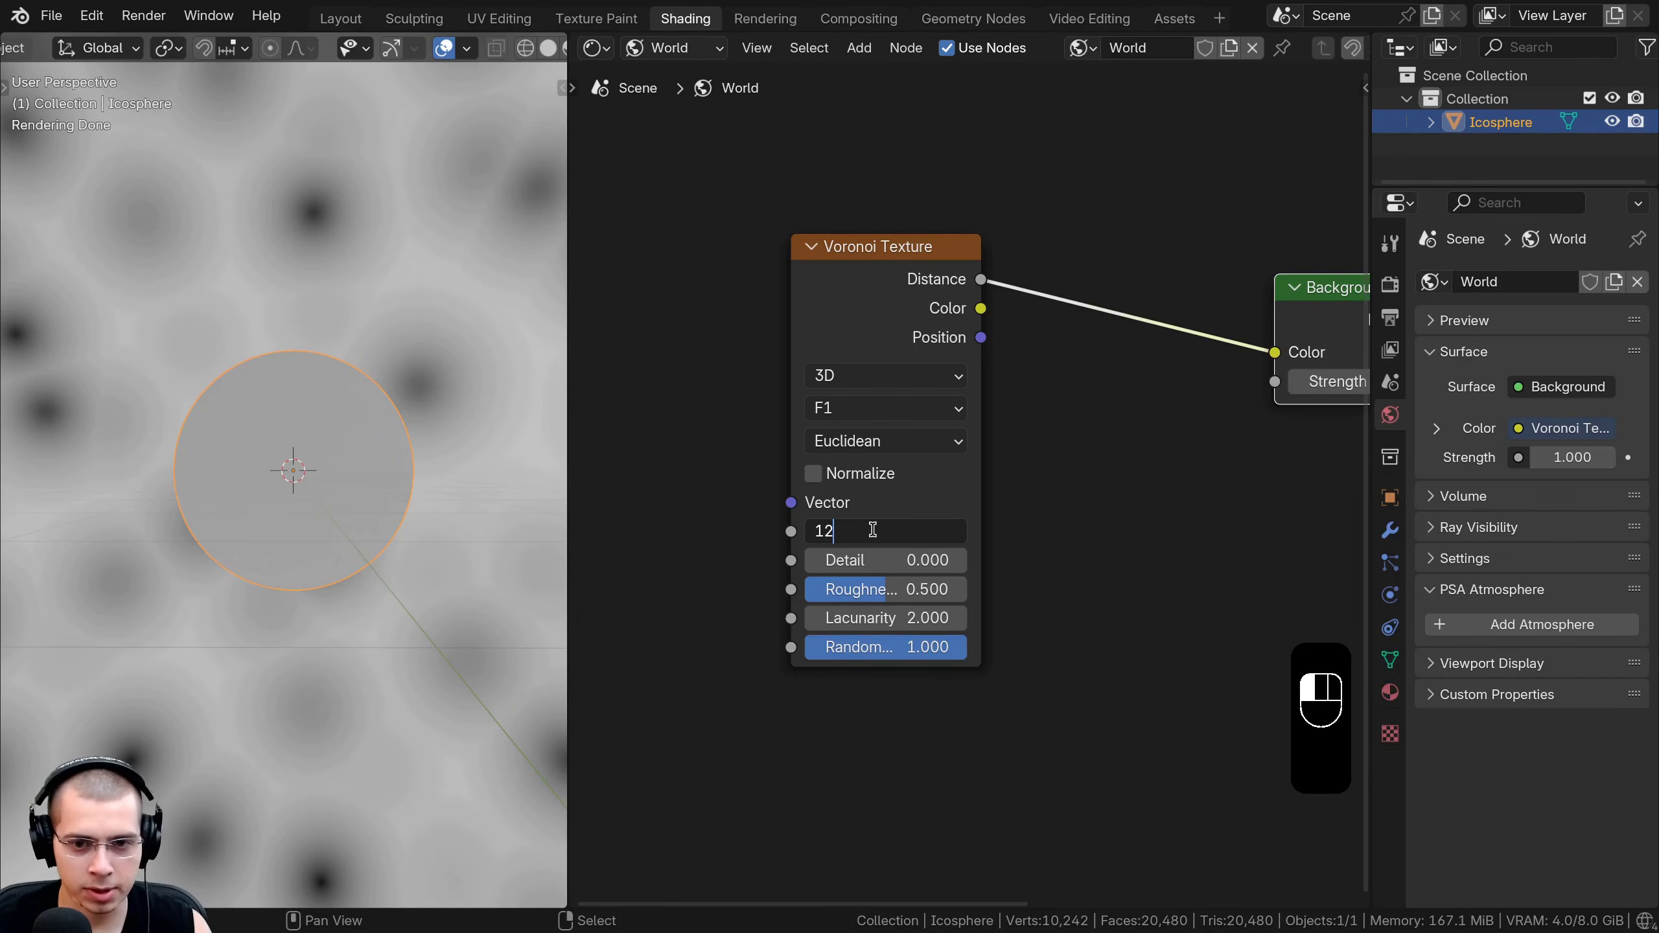
Insert a Color Ramp node between the Voronoi Texture's Distance output and the Background node's Color.
middle_click_drag(1114, 218, 951, 251)
key("shift+a")
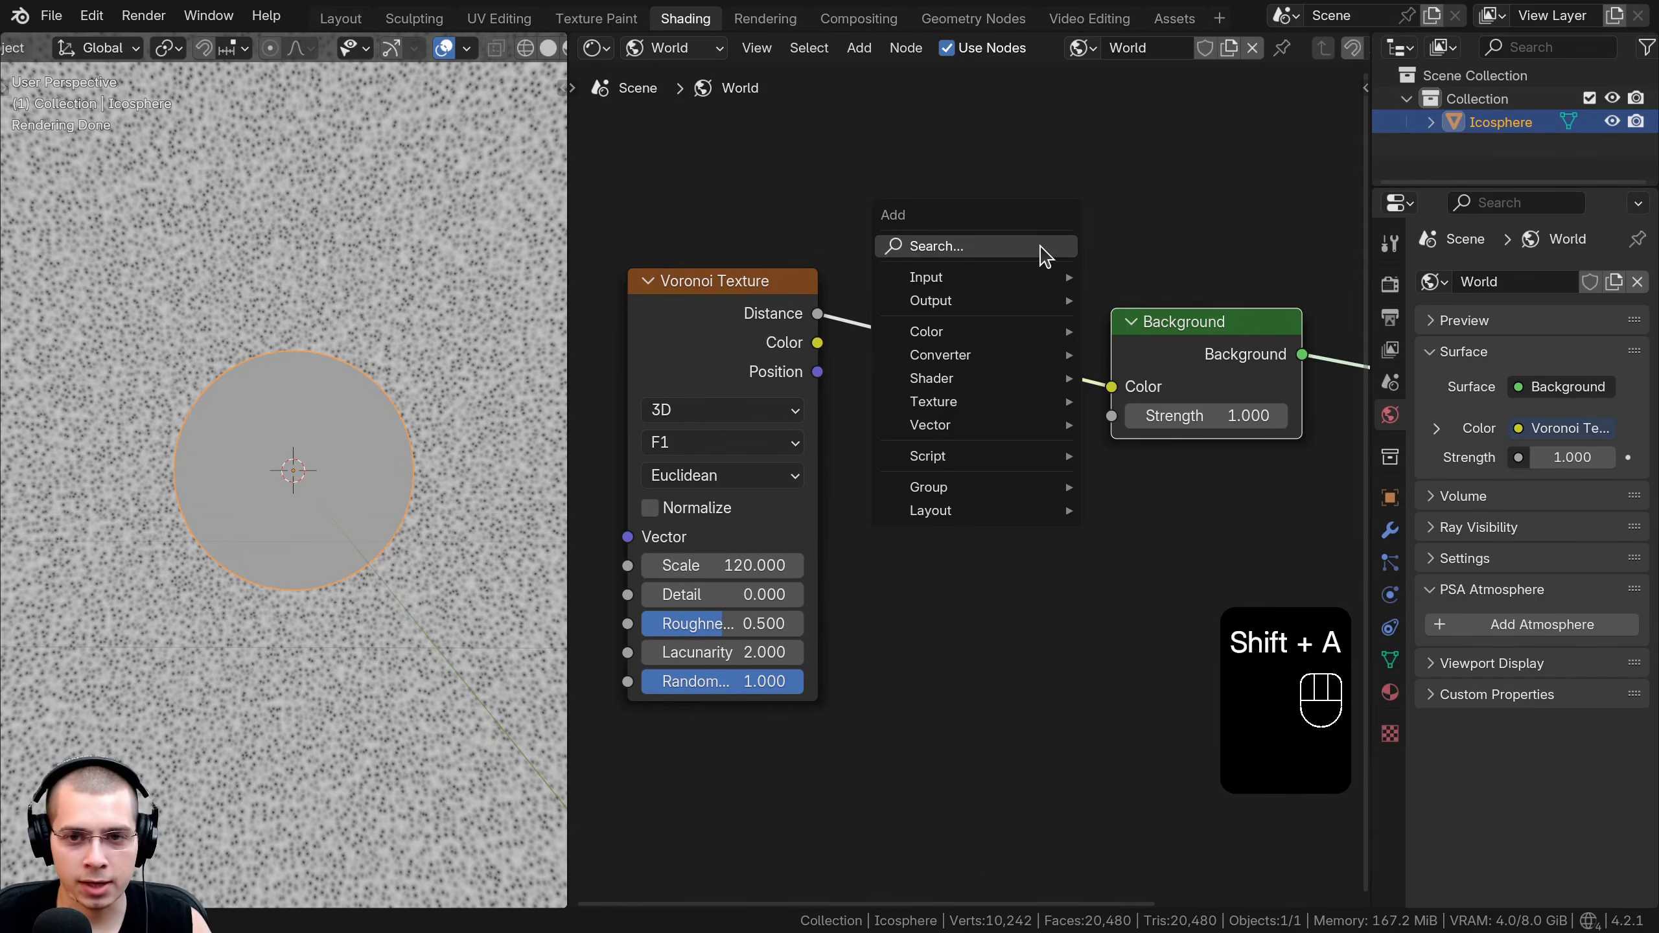
left_click(1047, 249)
type("col")
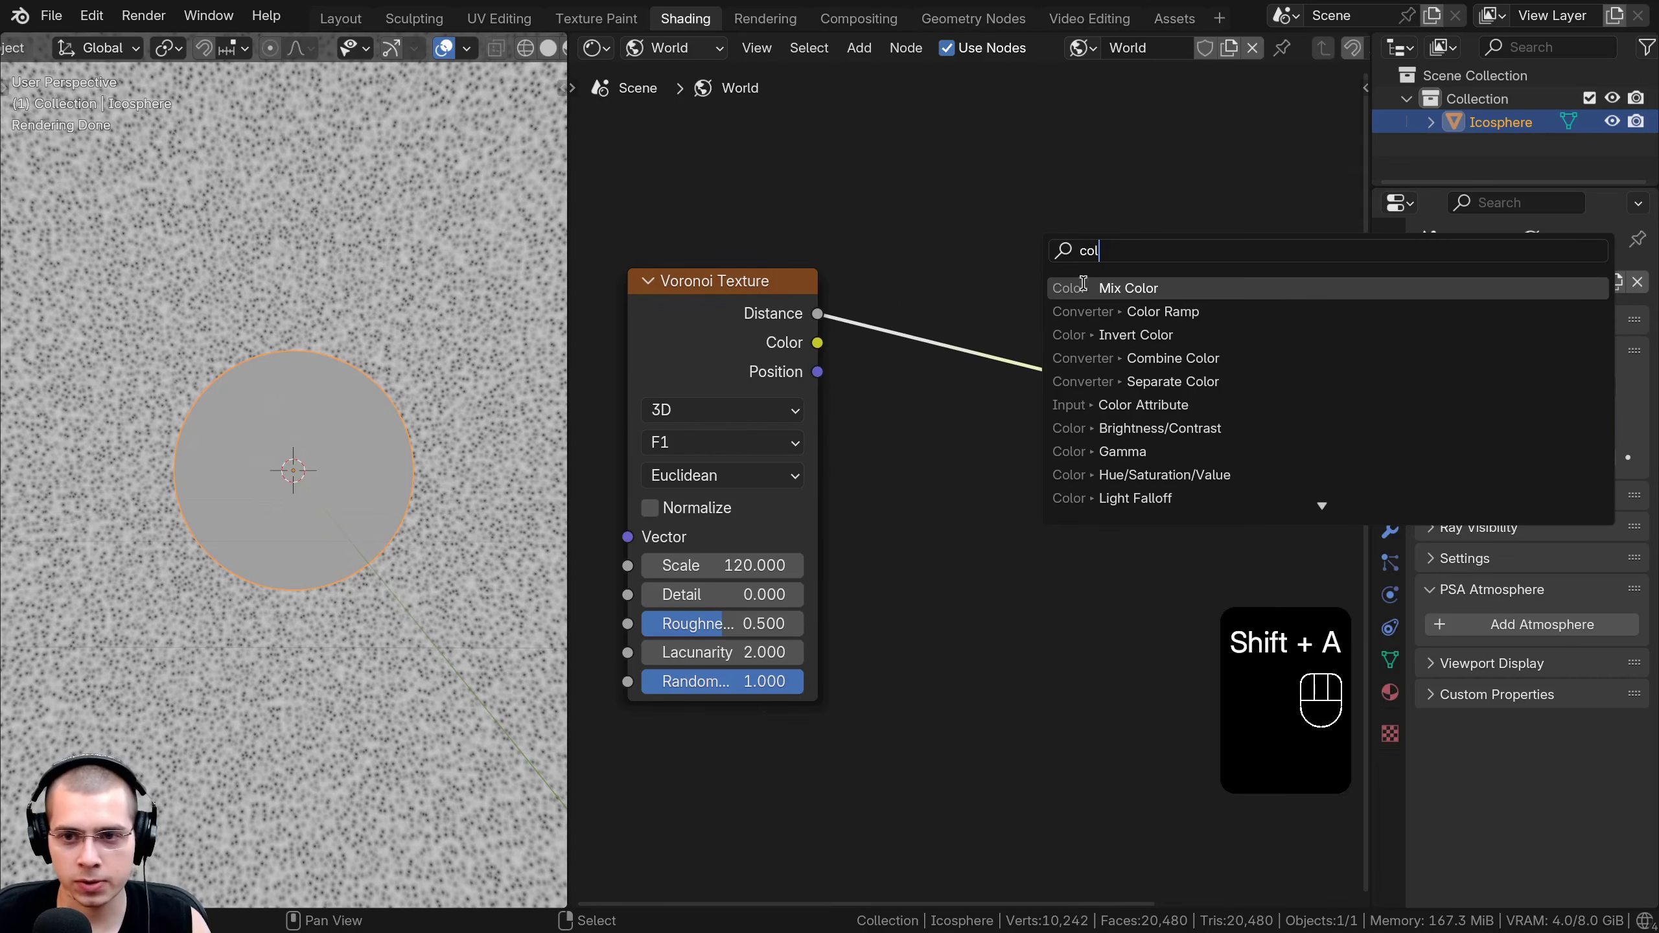
left_click(1110, 312)
left_click(945, 338)
Place the Color Ramp's white stop at the start and its black stop at position 0.058 to form small stars.
left_click_drag(1189, 435, 910, 413)
scroll(933, 430, "up", 3)
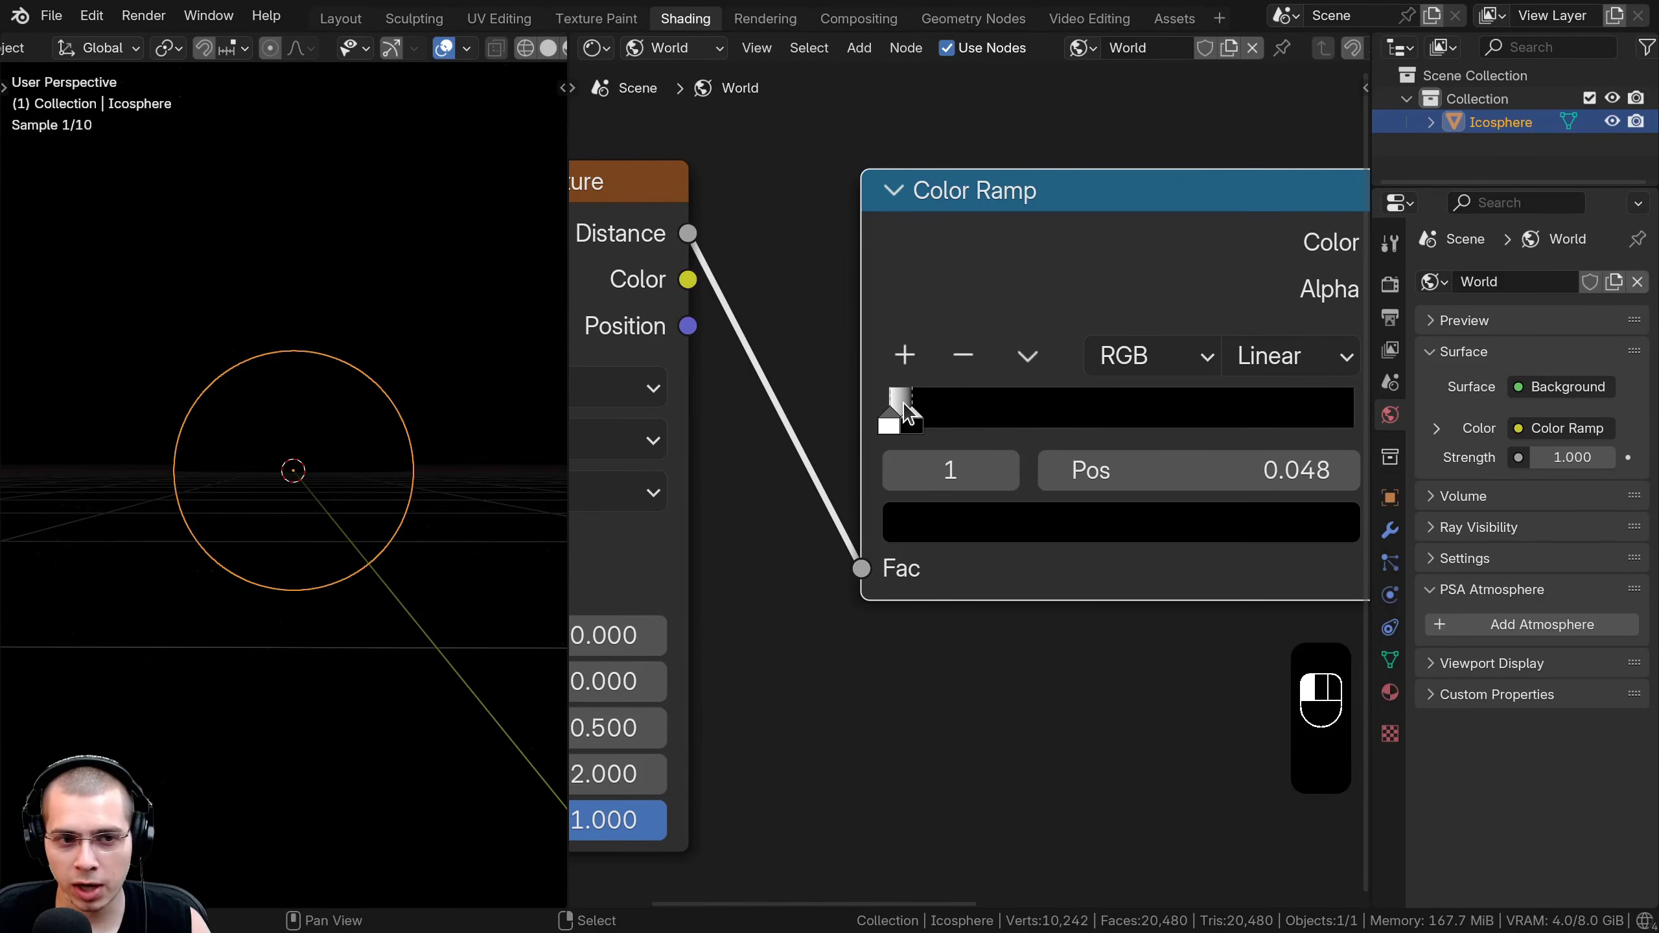
middle_click_drag(346, 458, 431, 170)
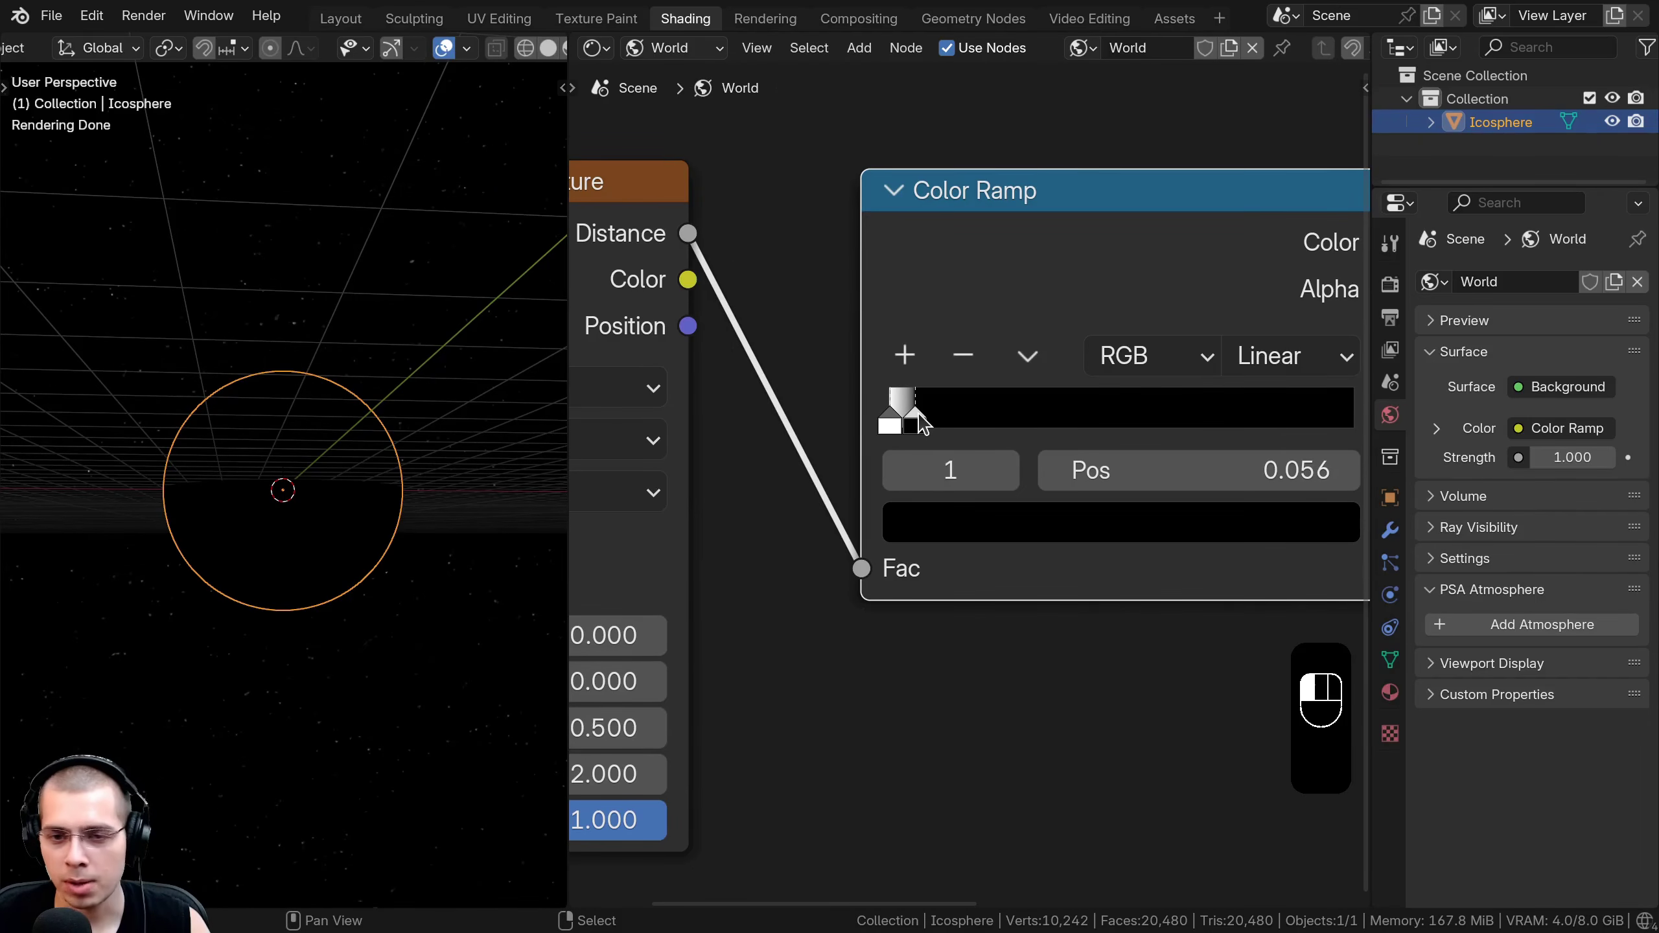
middle_click_drag(222, 267, 307, 373)
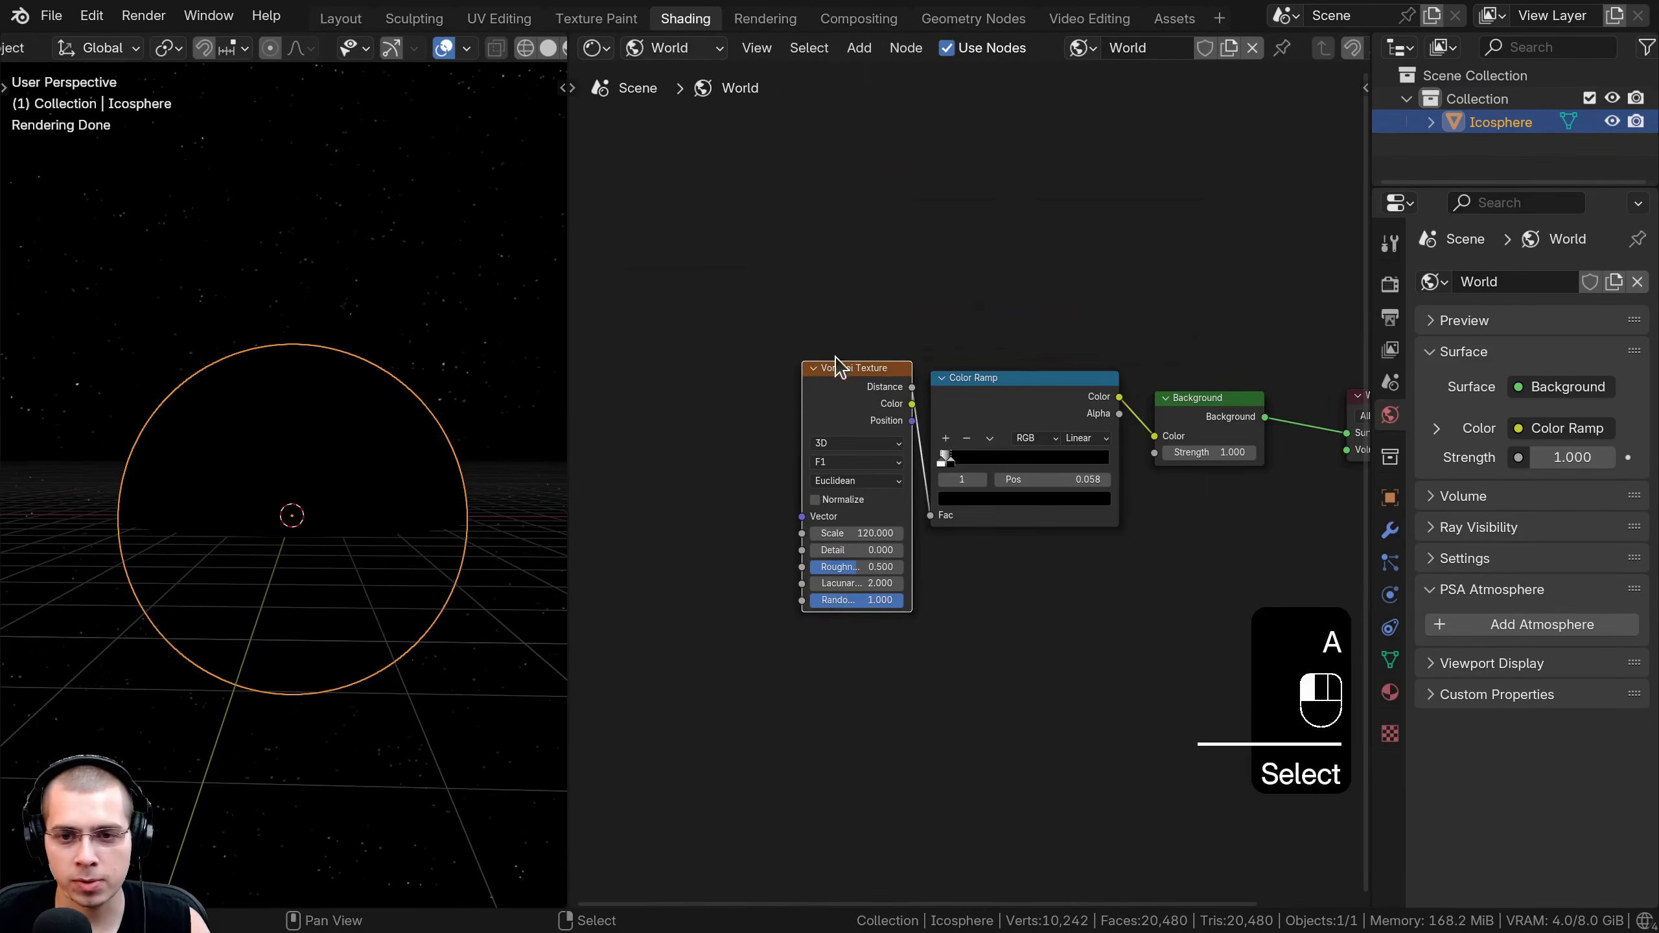
Move the Voronoi Texture and Color Ramp nodes together closer to the Background node.
key("b")
left_click_drag(835, 345, 1027, 458)
key("g")
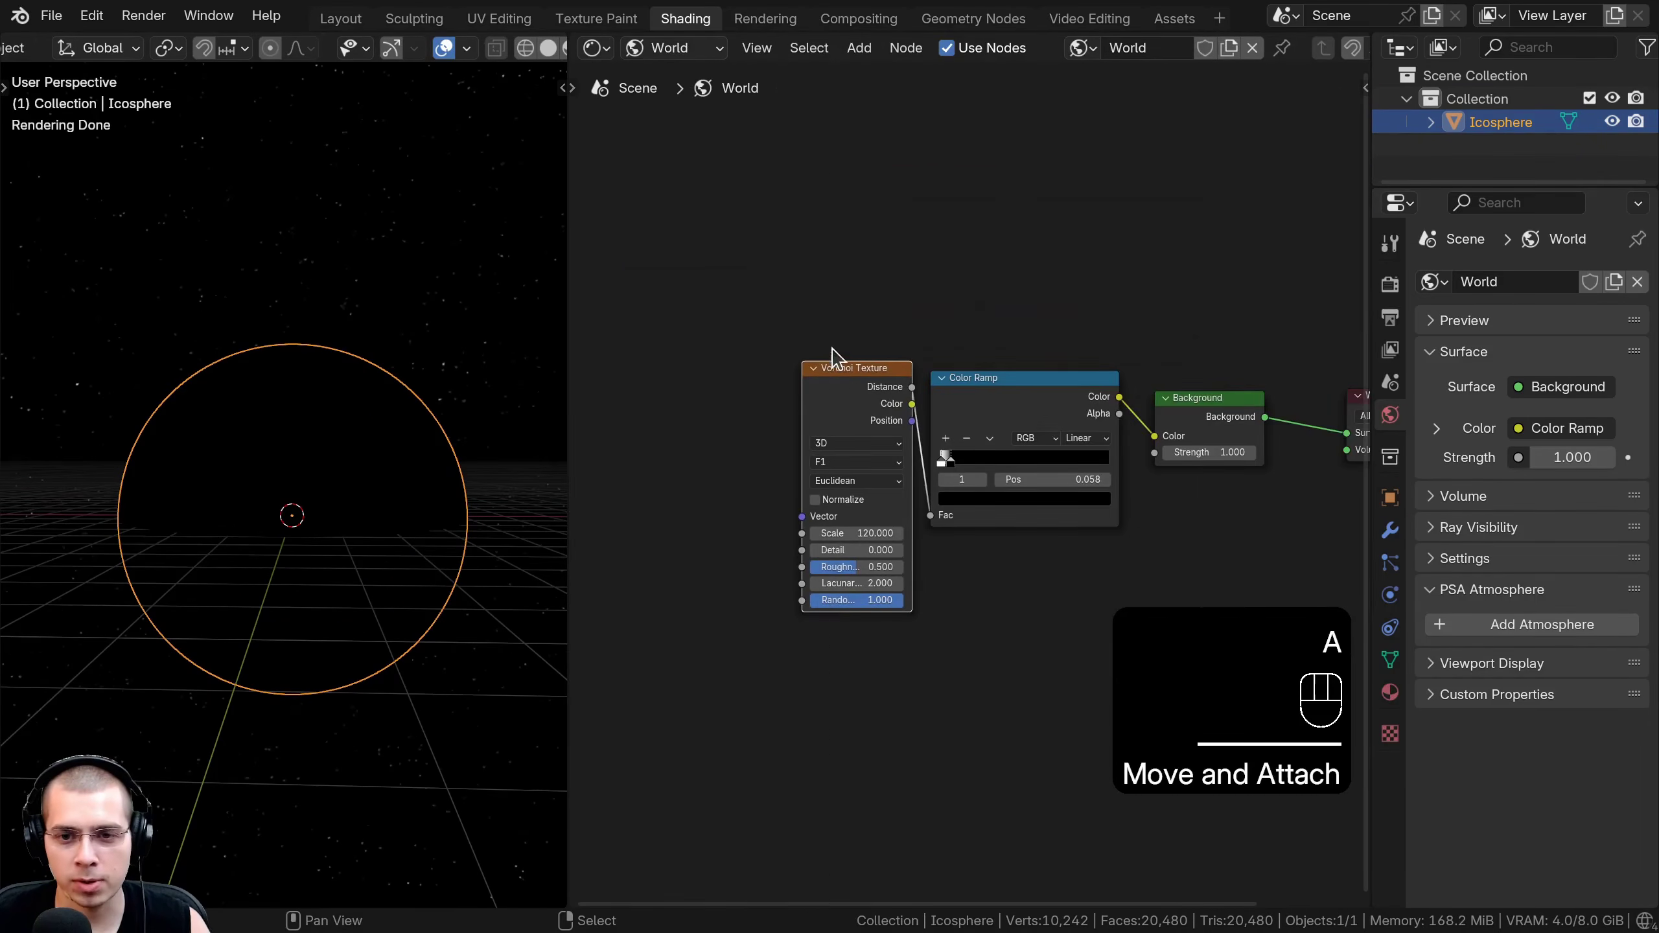
left_click(1056, 460)
Set the Background node's Strength to 2 to brighten the stars.
middle_click_drag(1056, 460, 847, 478)
scroll(847, 478, "up", 2)
key("a")
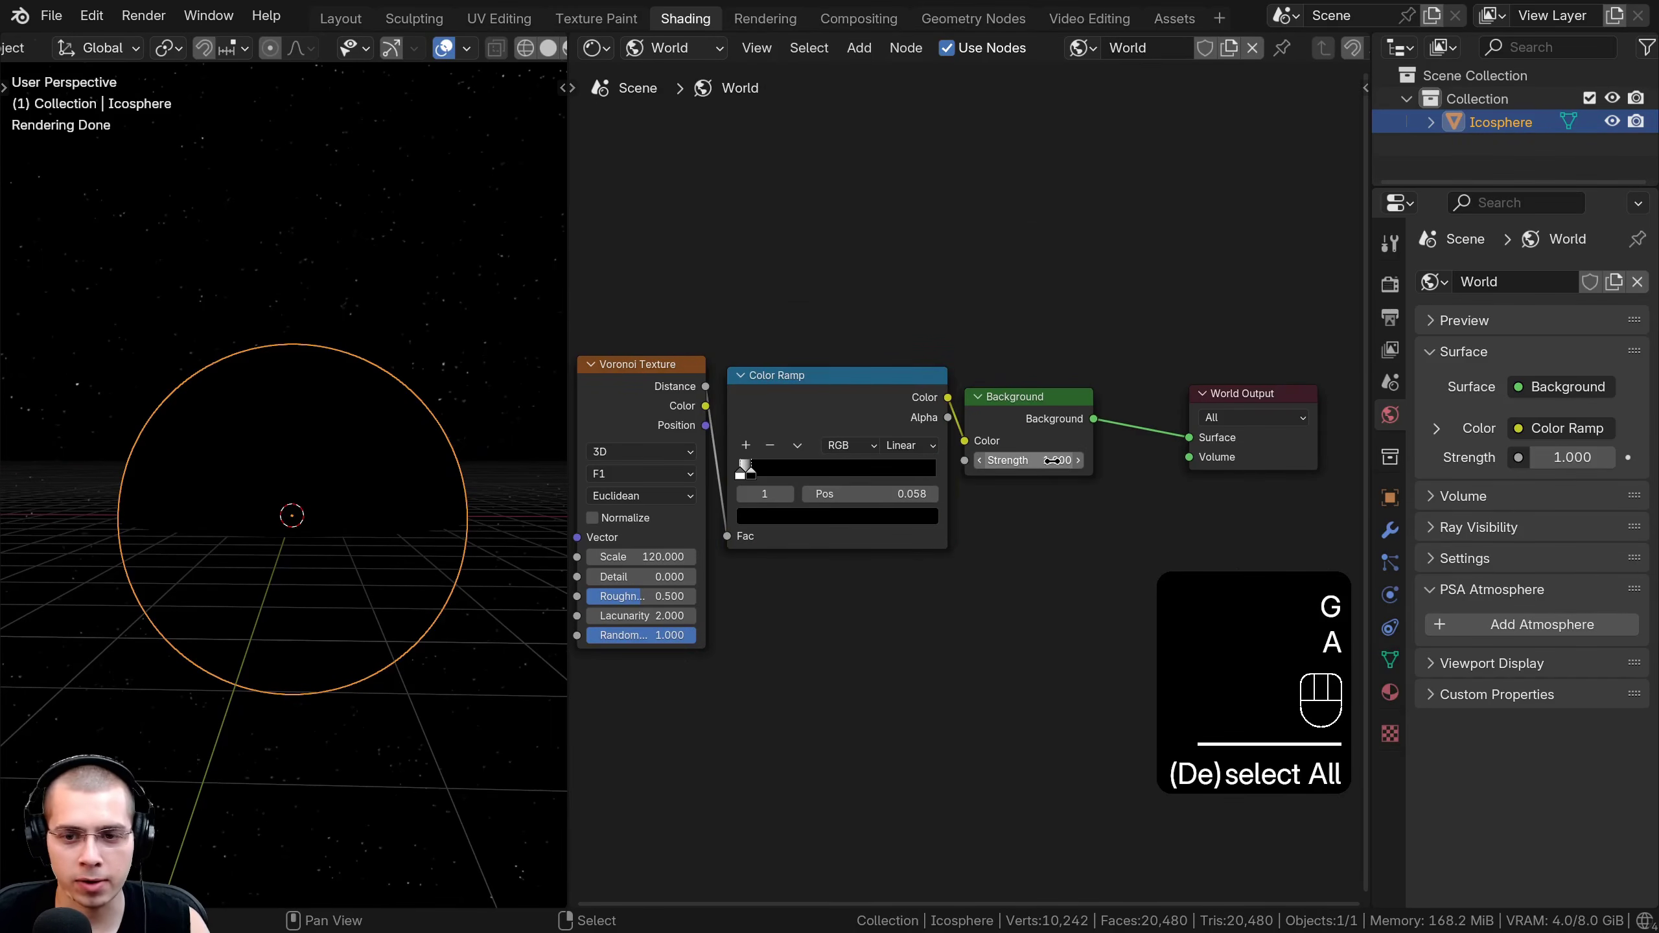
type("2")
key("Return")
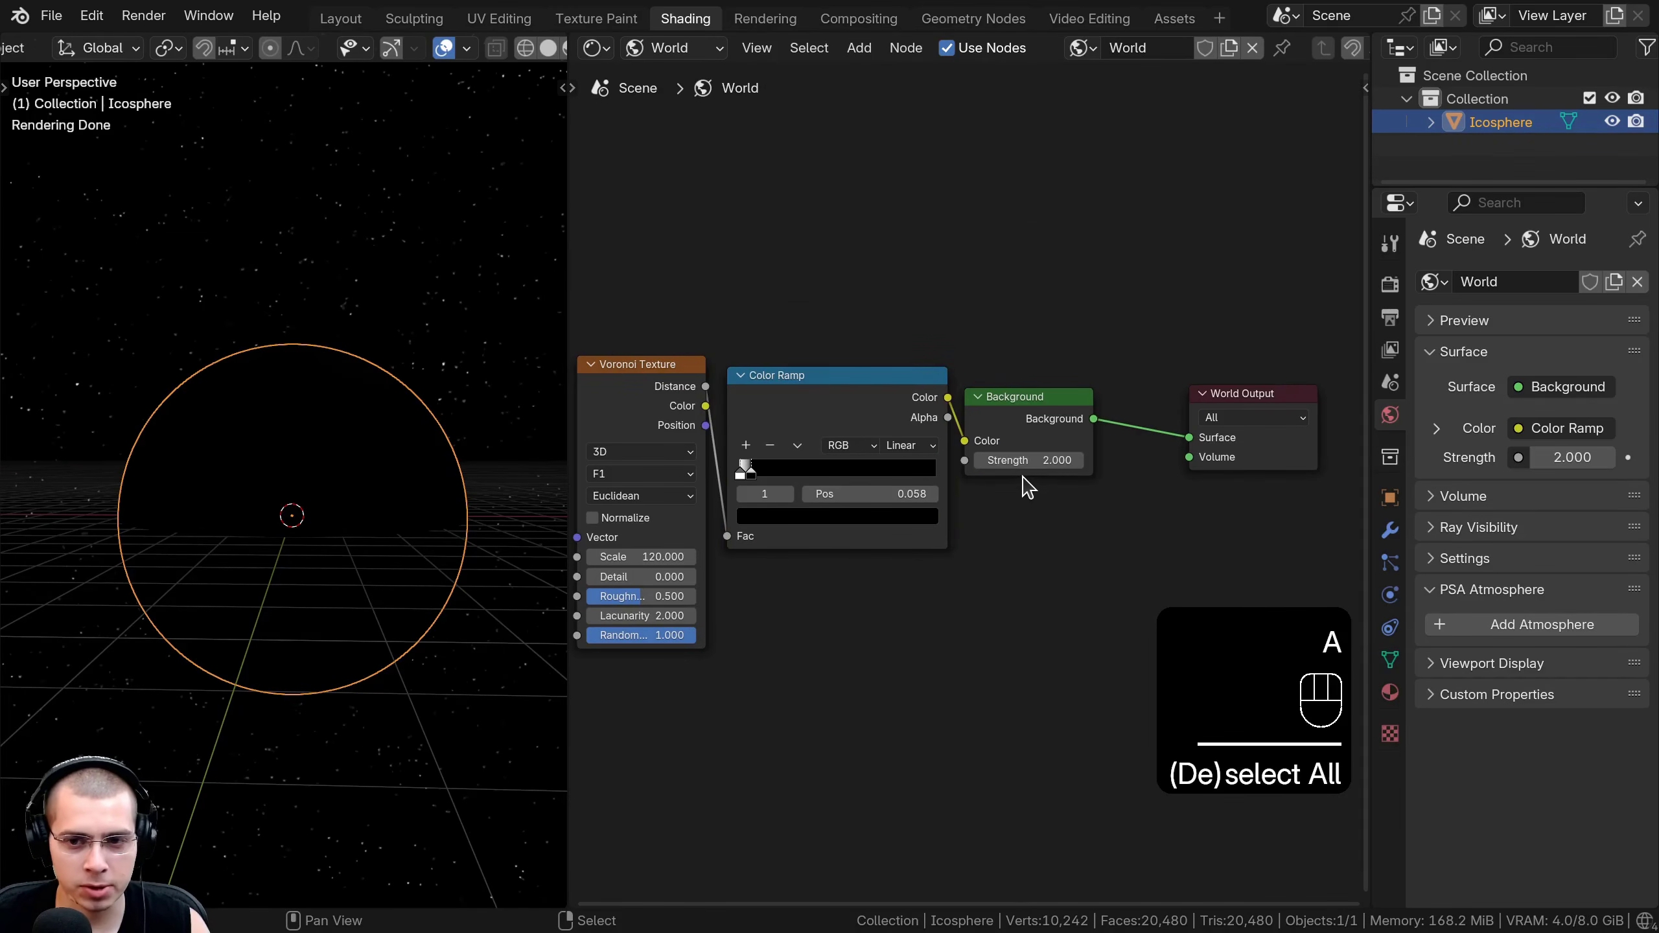
Move the World Output node closer to the Background node and switch the shader editor back to Object.
left_click_drag(1260, 452, 1185, 462)
key("a")
scroll(1070, 493, "up", 2)
scroll(978, 490, "down", 1)
left_click(680, 48)
left_click(679, 108)
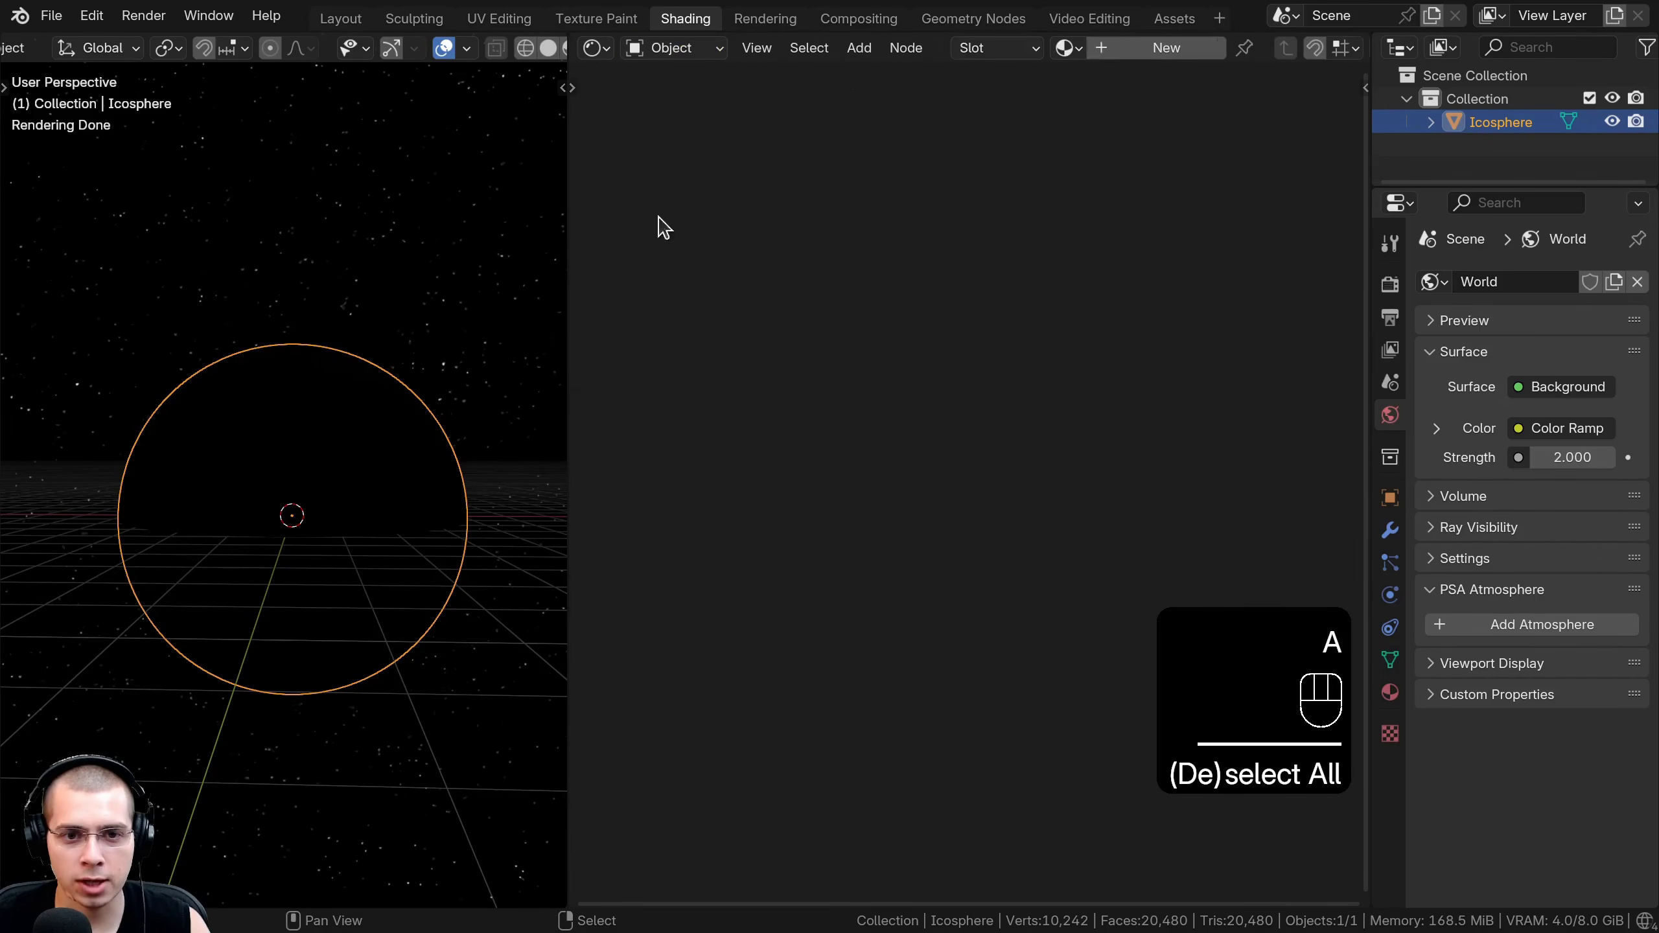
Return to the Layout workspace and save the project as Planet.blend.
middle_click_drag(503, 438, 432, 477)
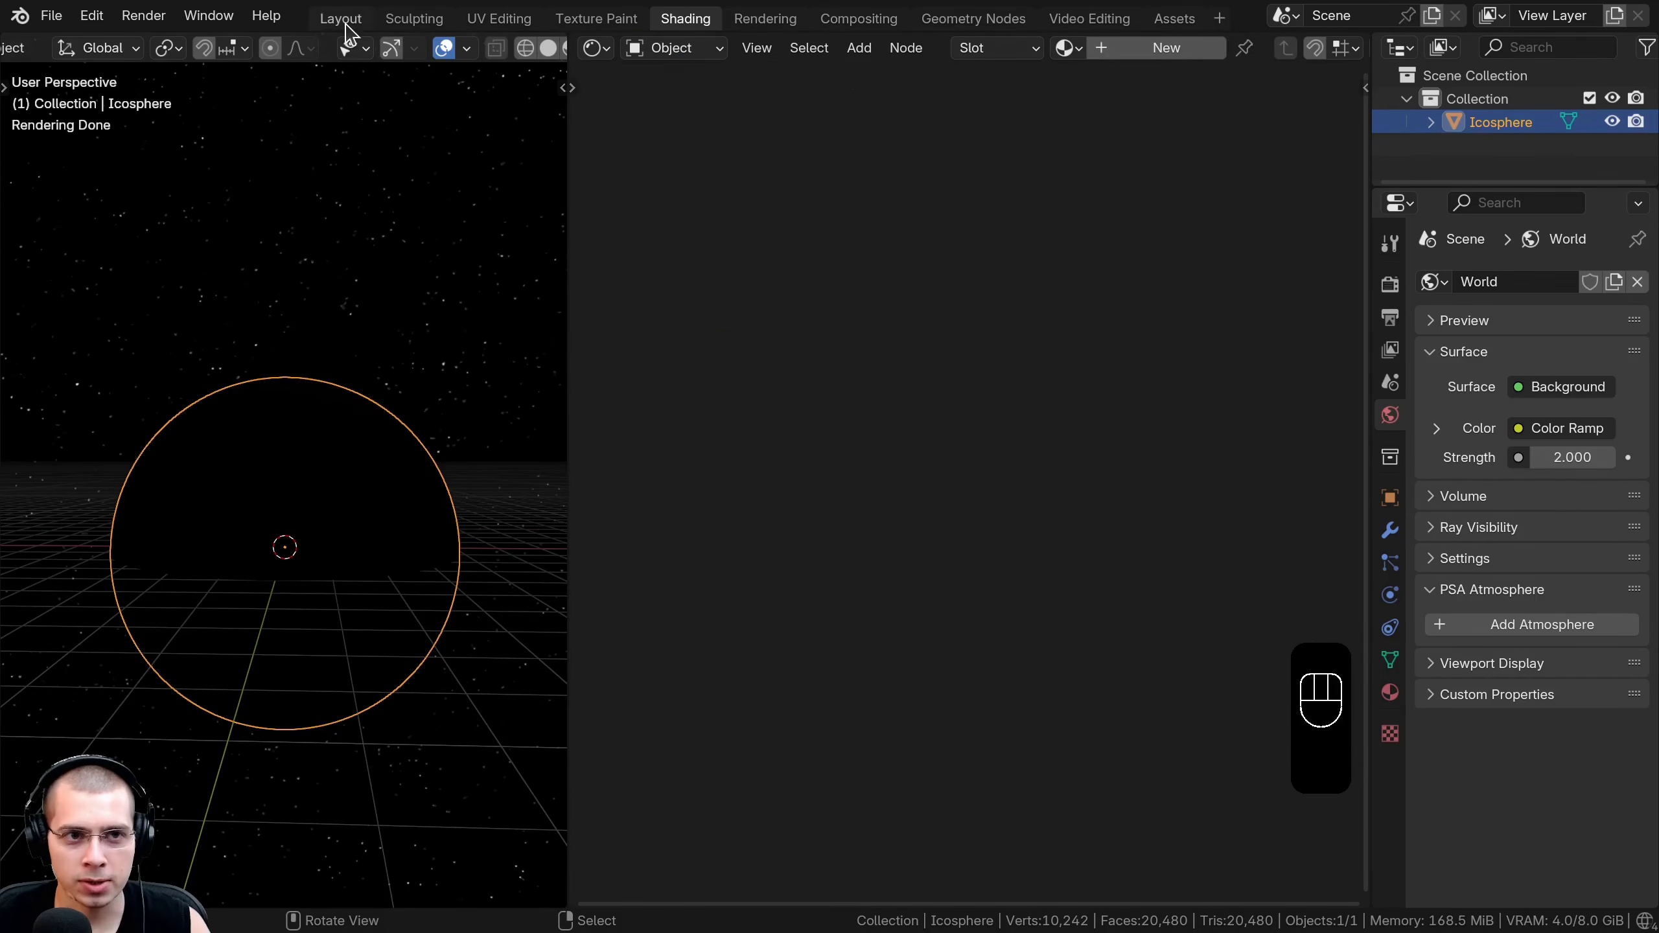
left_click(345, 24)
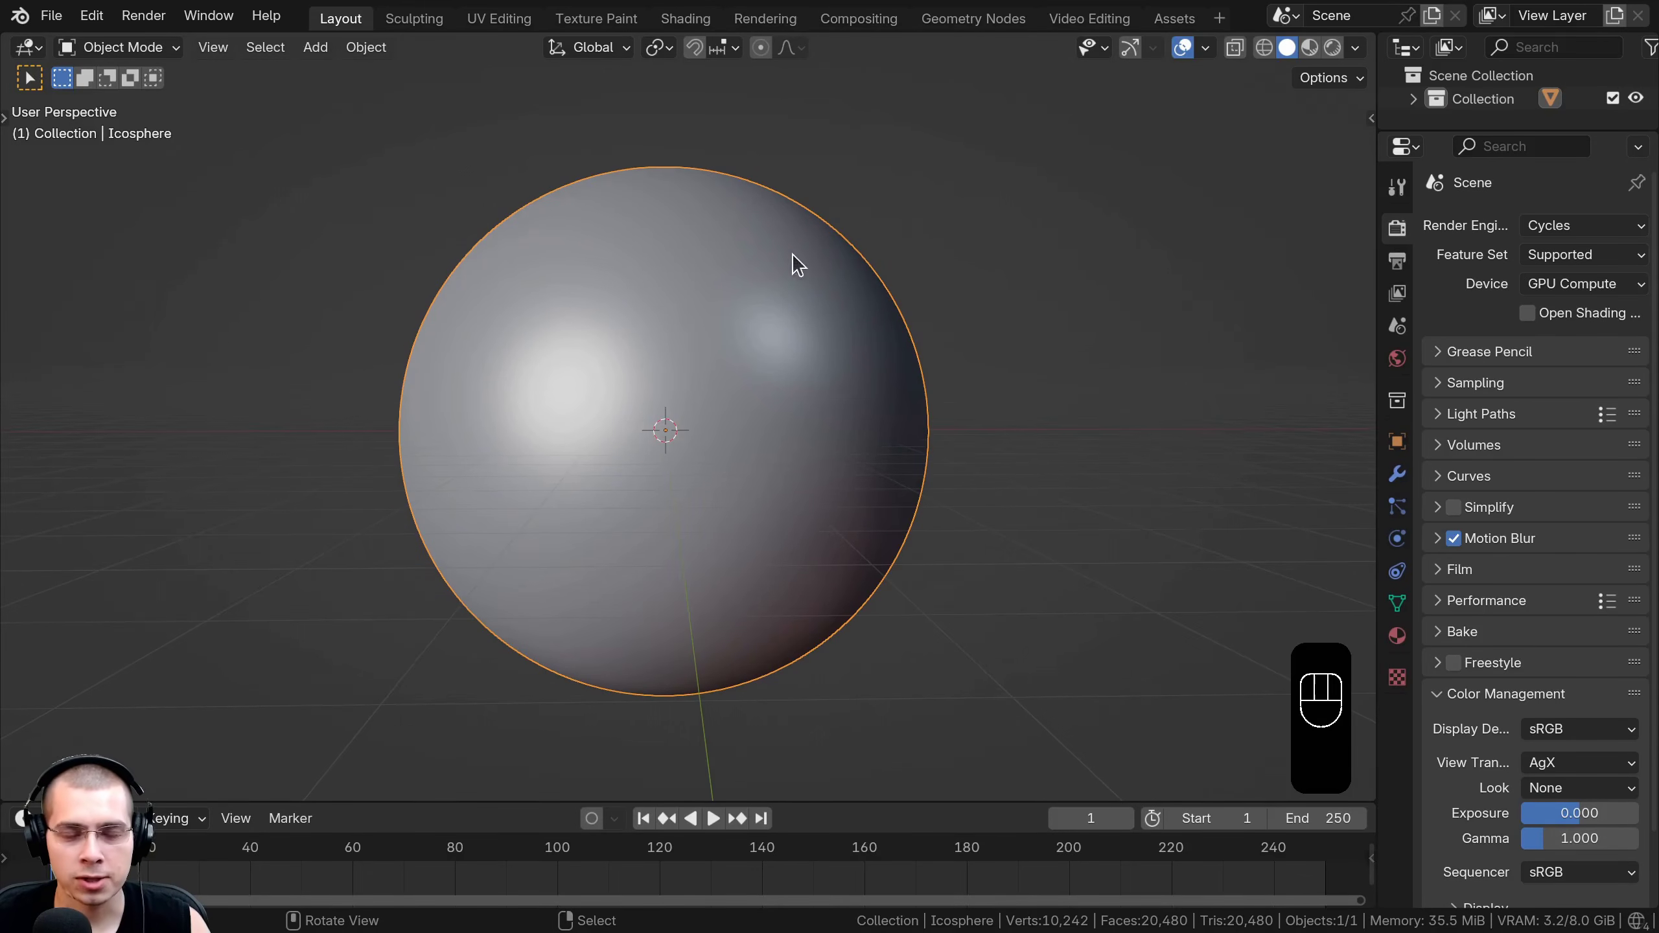
left_click(46, 20)
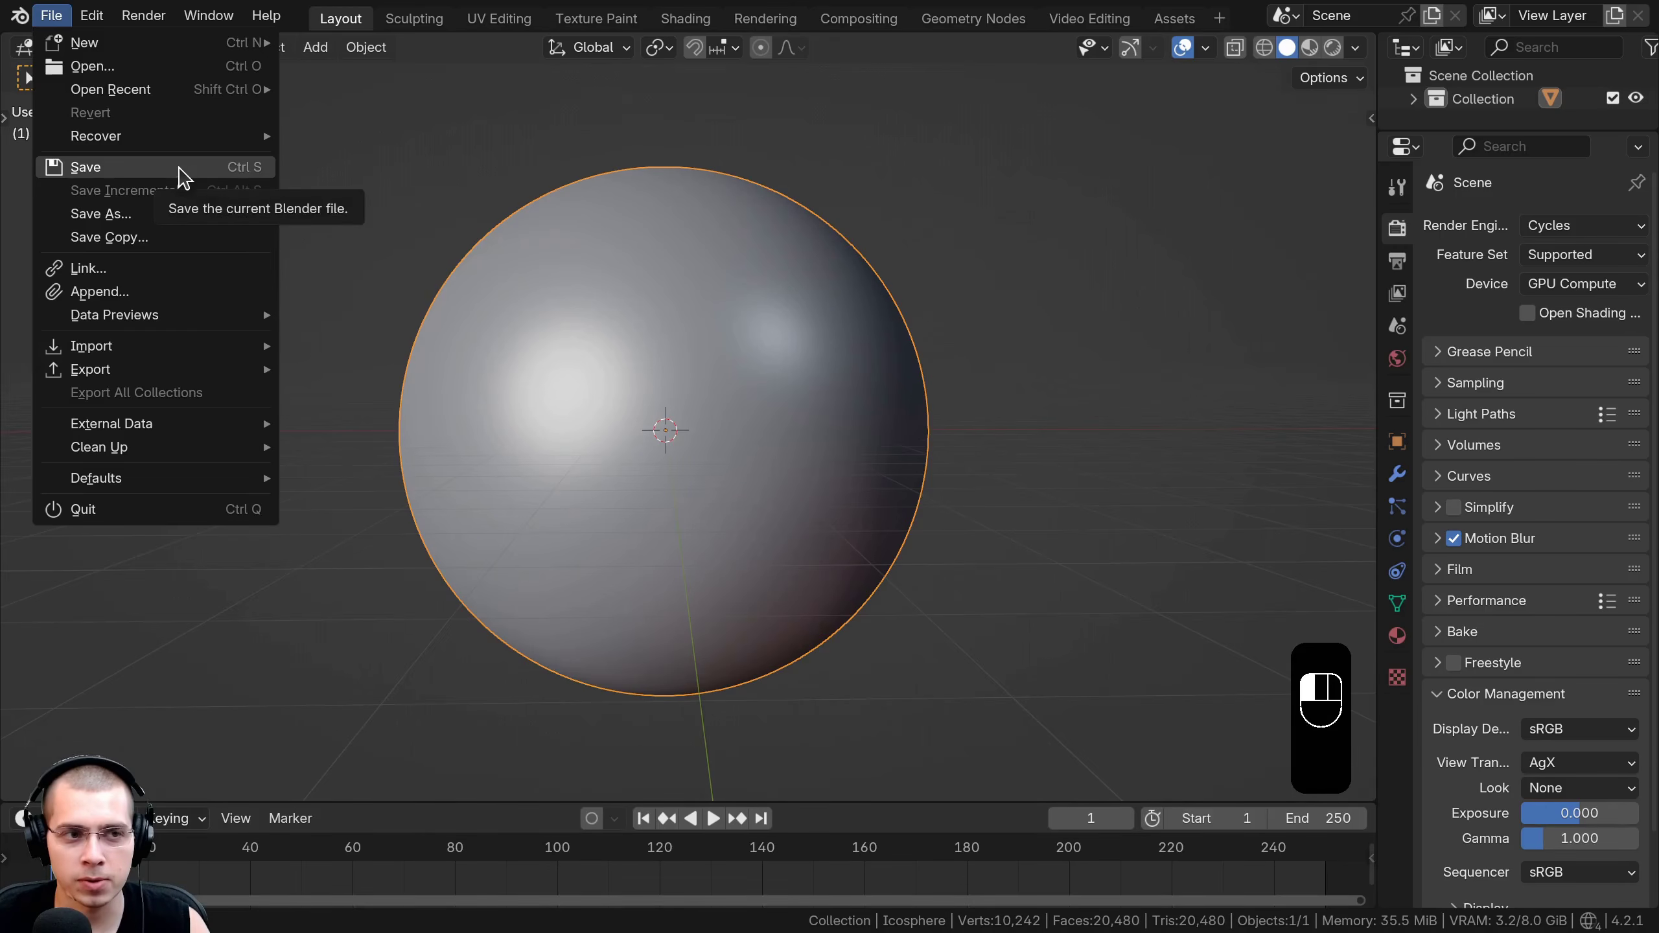
left_click(179, 168)
left_click(1575, 885)
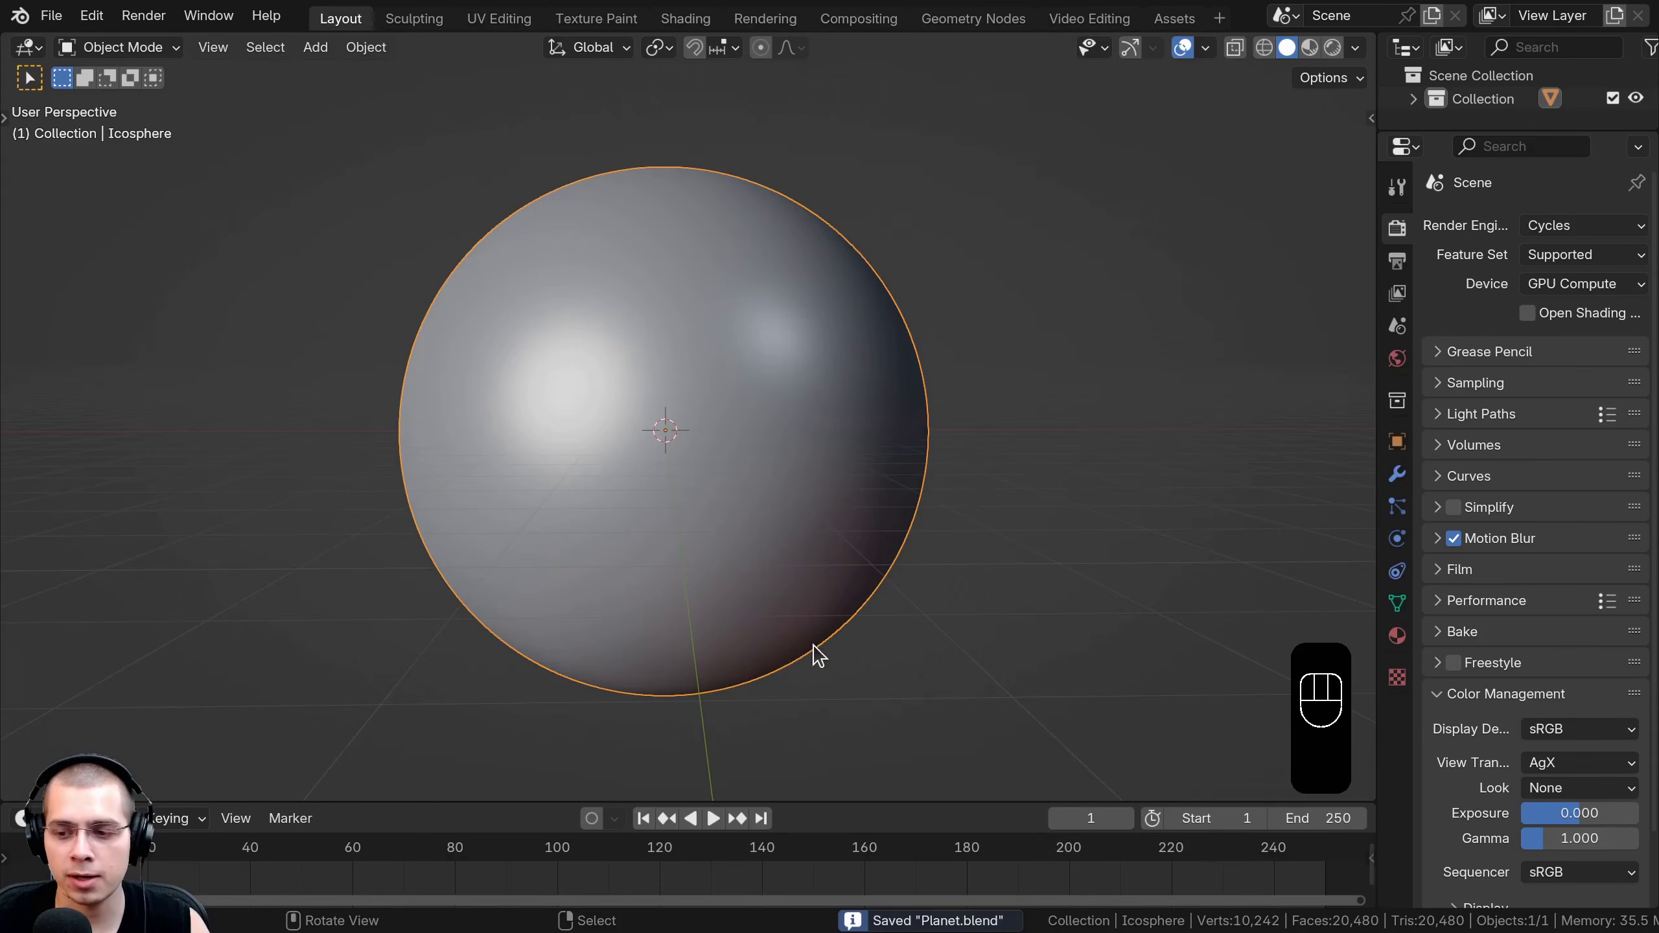
middle_click_drag(865, 292, 914, 411)
key("ctrl+s")
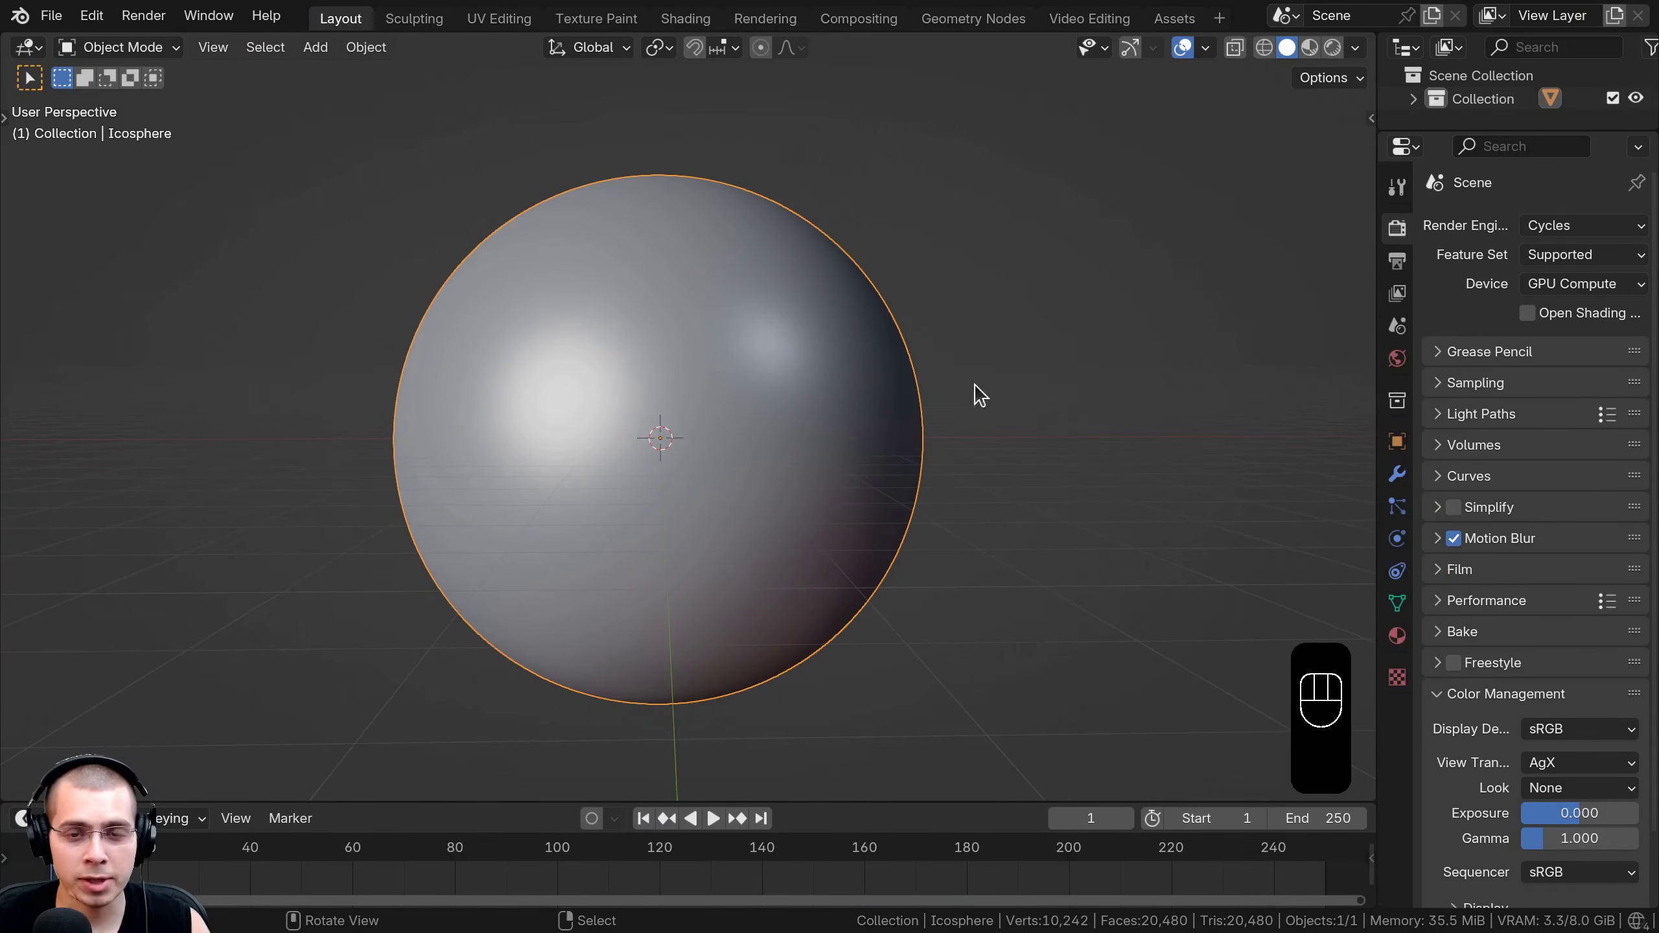
Switch the viewport to rendered shading to preview the sphere against the starfield.
middle_click_drag(853, 291, 776, 230, "shift")
middle_click_drag(696, 445, 662, 404)
key("z")
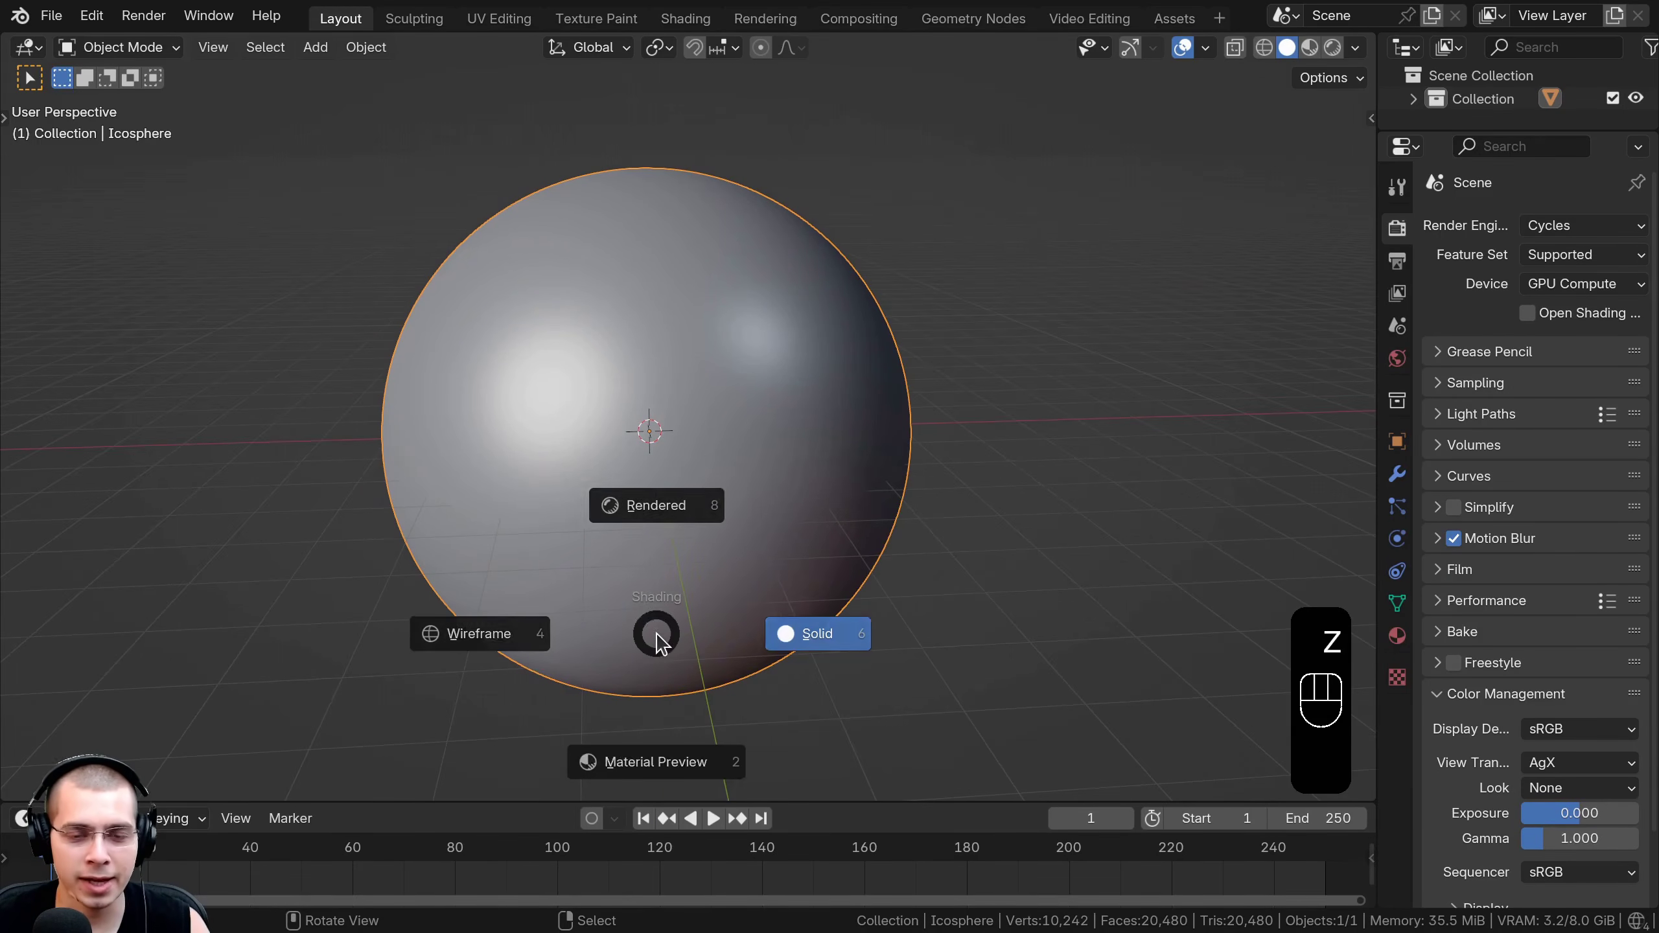
left_click(630, 360)
middle_click_drag(733, 398, 717, 369)
scroll(725, 362, "down", 2)
Add a Sun light, move it above the planet and rotate it so its beam is tilted.
key("shift+a")
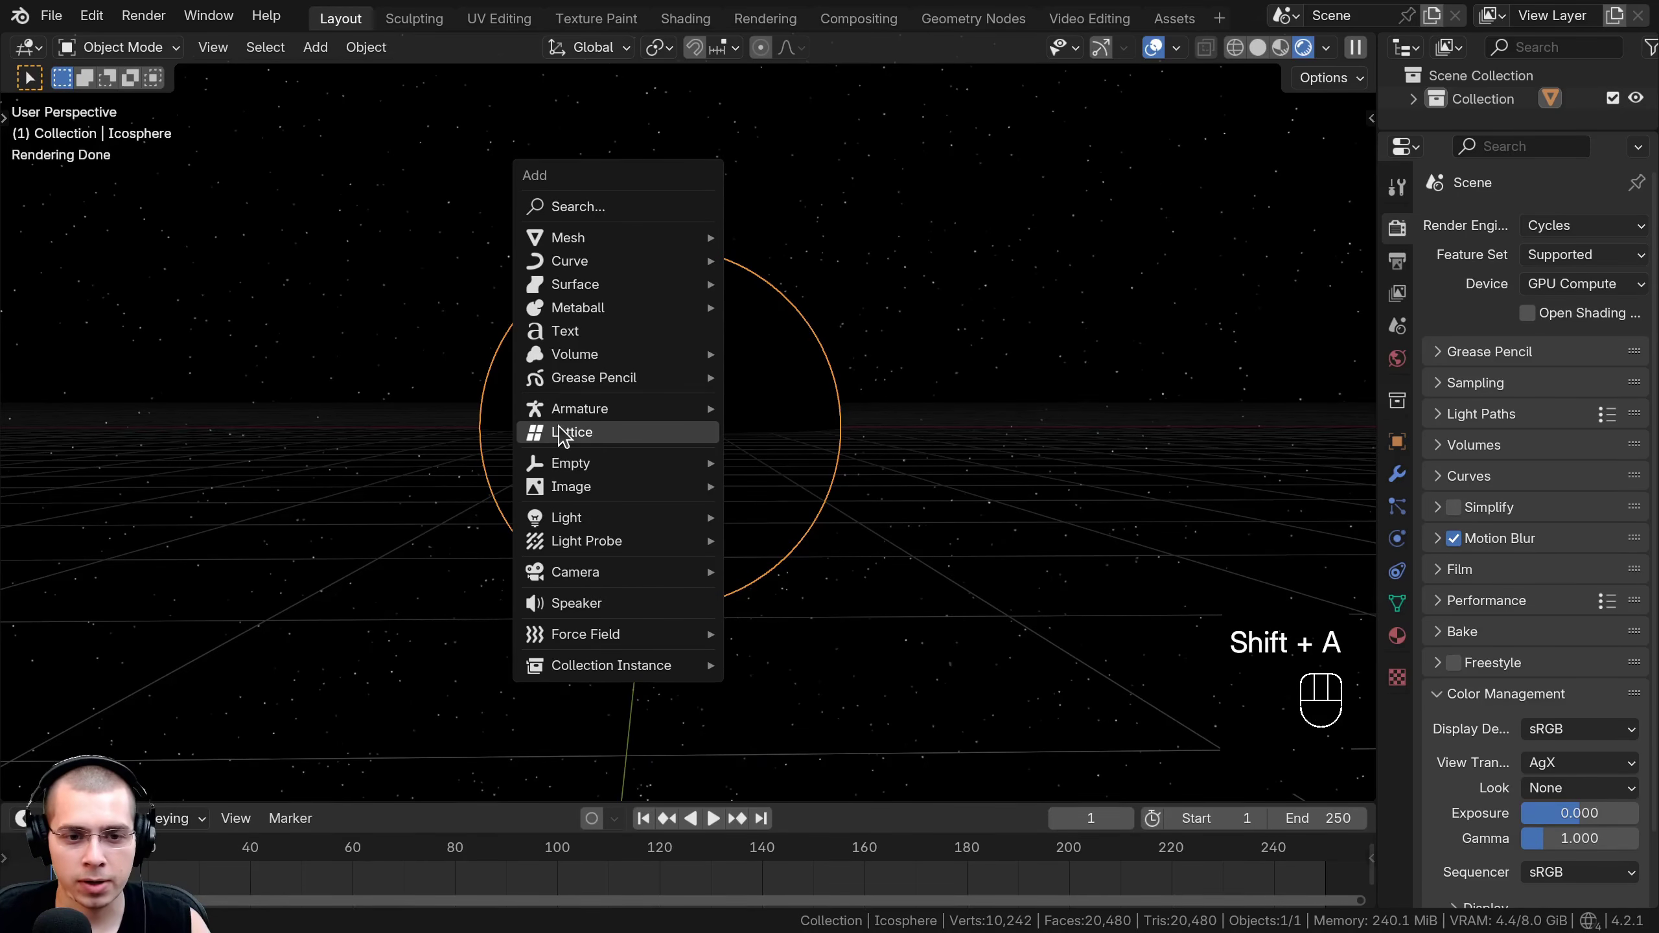
mouse_move(724, 520)
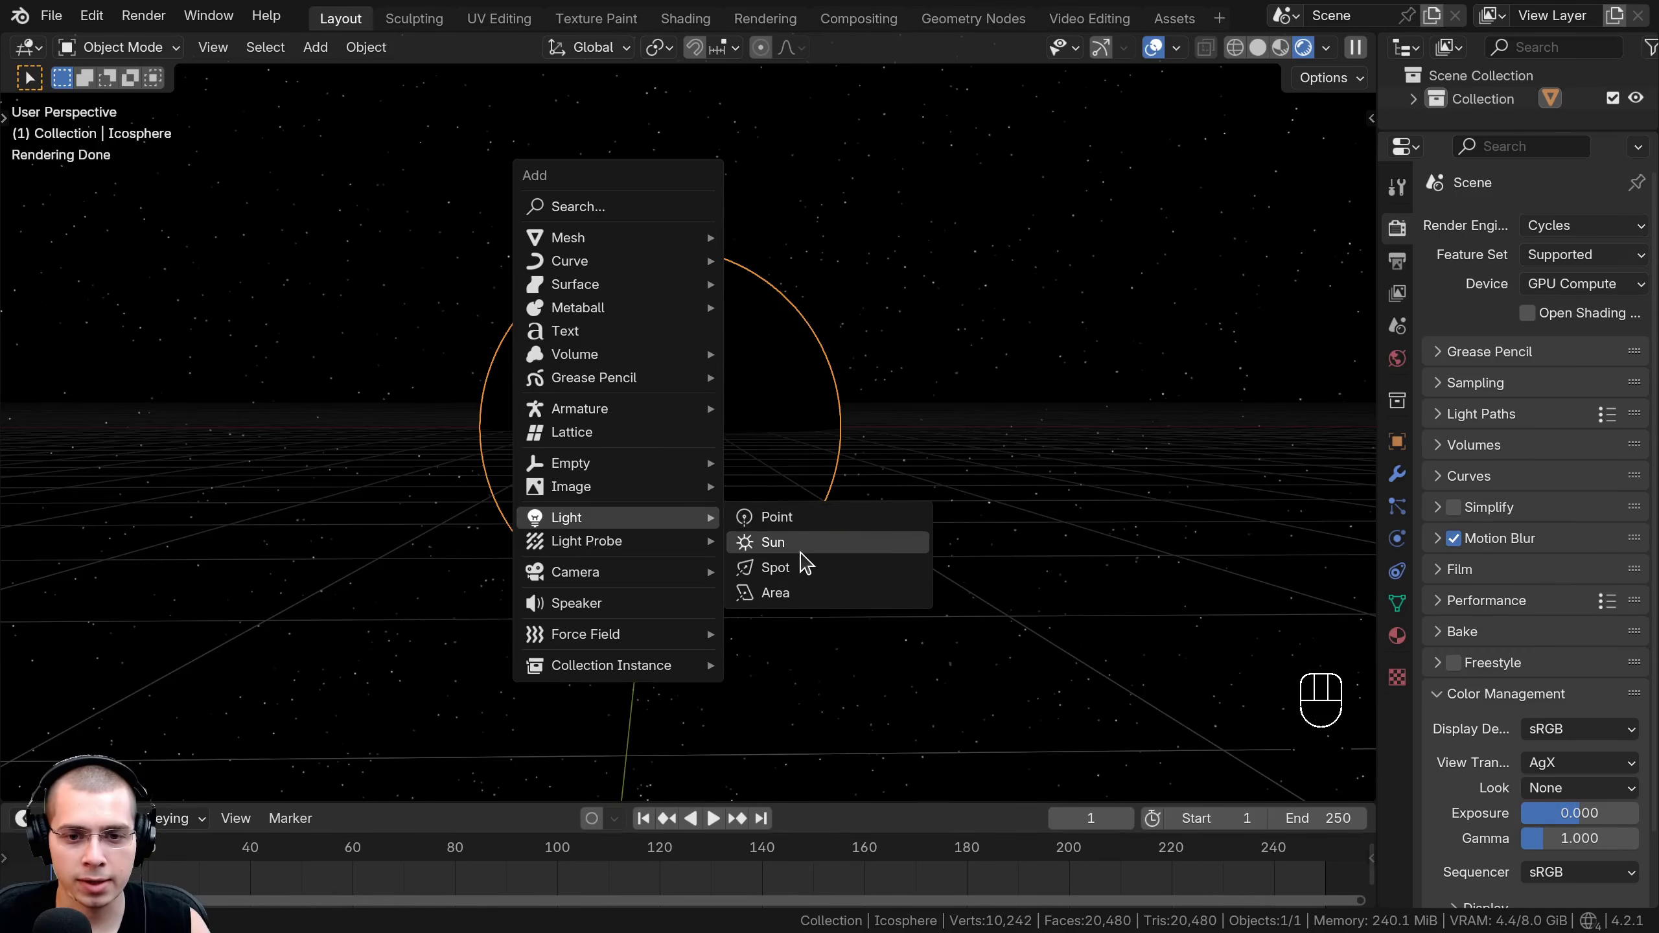
left_click(777, 543)
key("g")
left_click(883, 247)
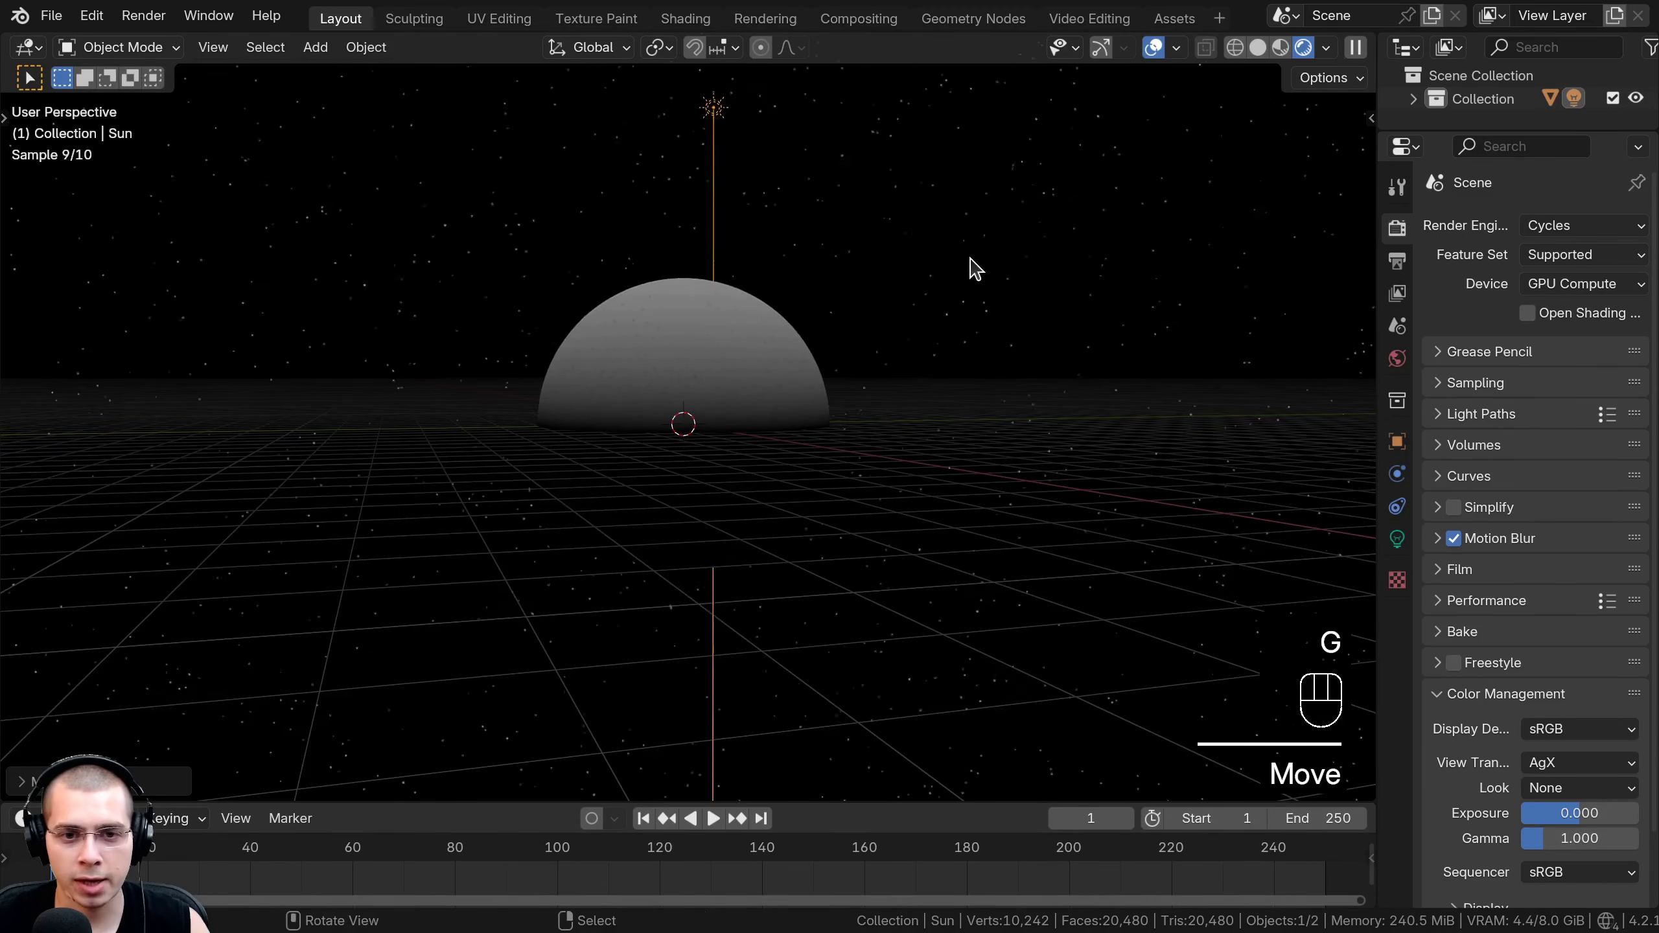
key("r")
left_click(940, 378)
middle_click_drag(941, 378, 1310, 585)
Set the sun's Strength to 4 and its Color to a warm white with Hue 0.093, Saturation 0.253 and Value 1.000.
left_click(1397, 542)
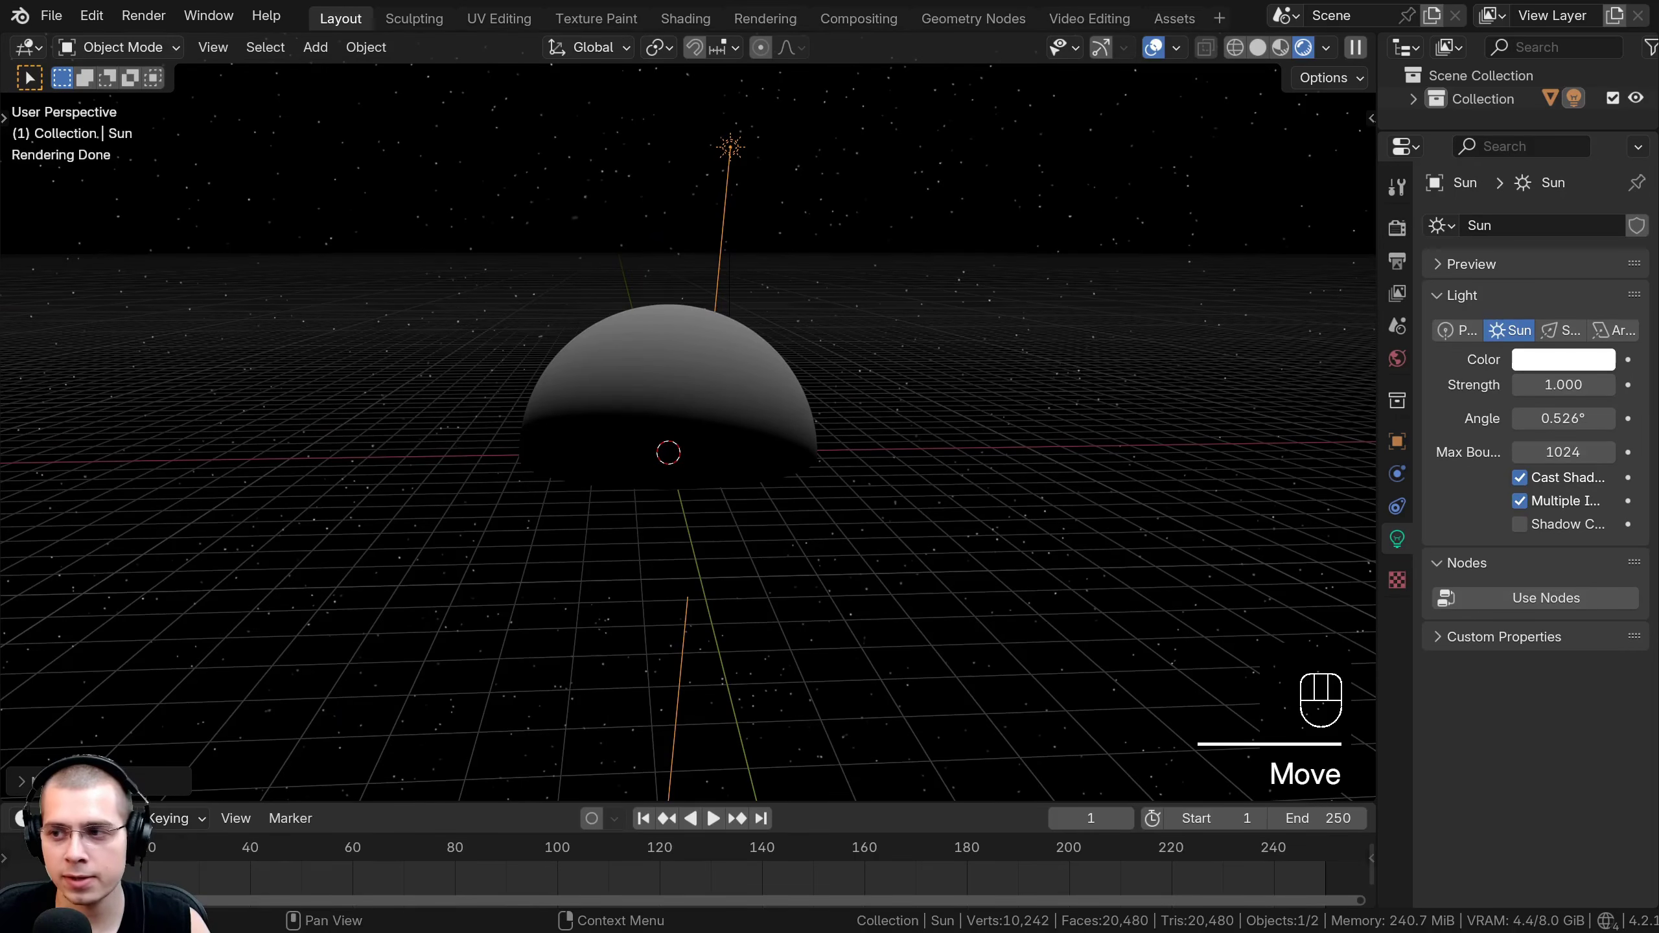
type("4")
key("Return")
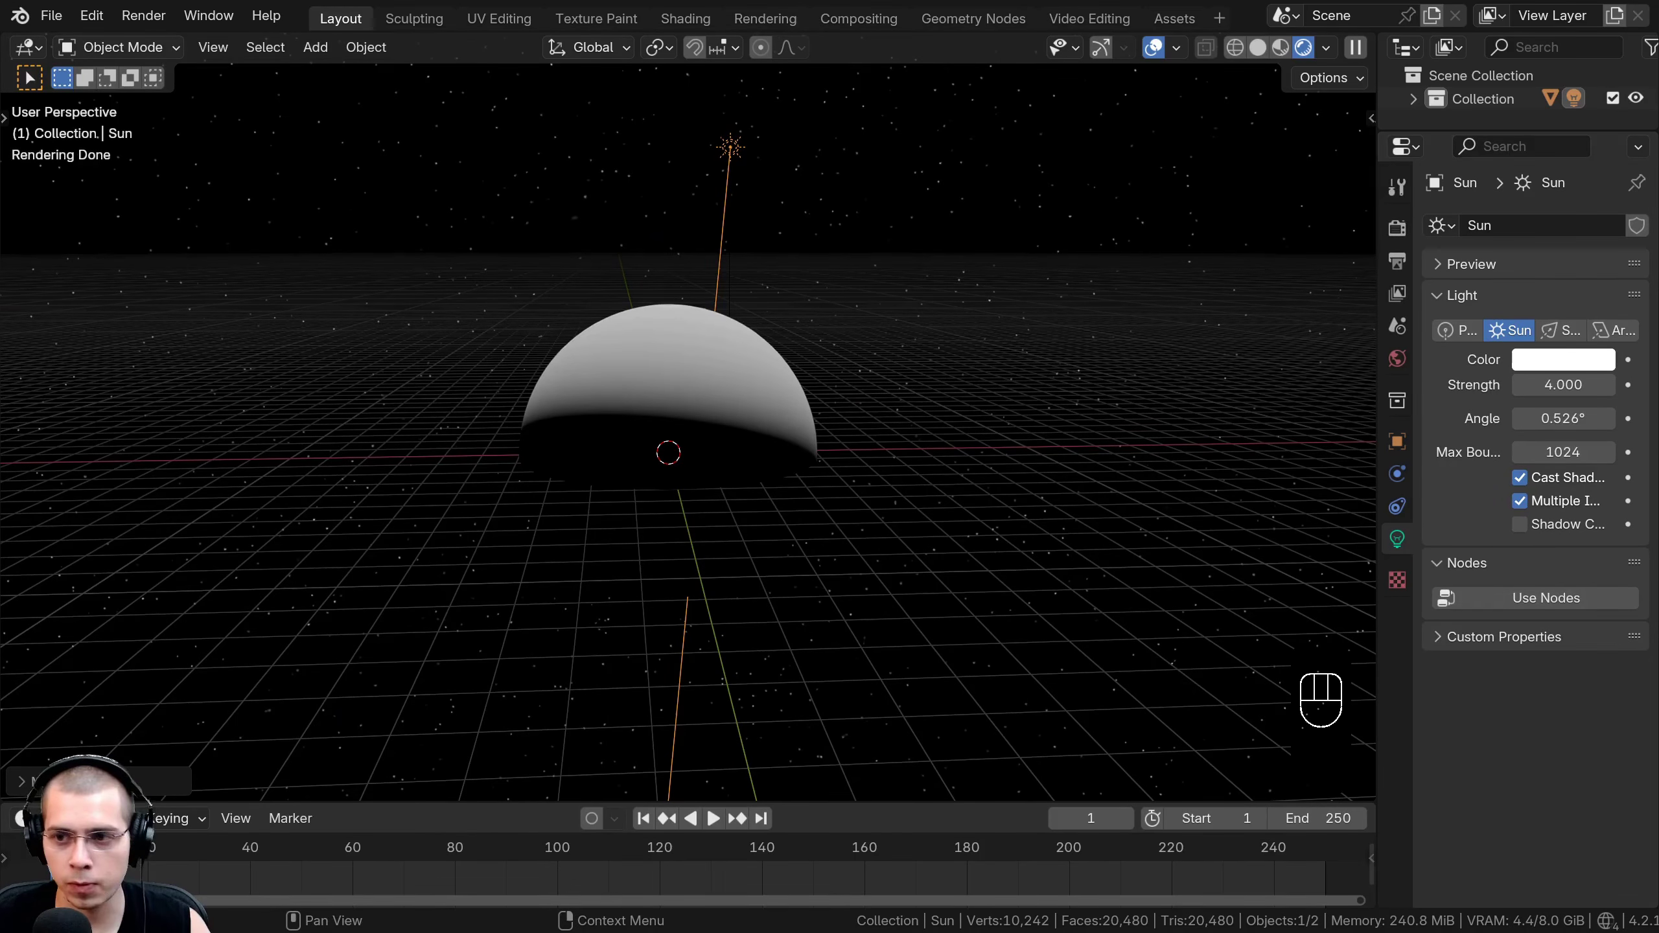
left_click(1563, 359)
key("ctrl+v")
key("ctrl+v")
key("ctrl+v")
key("ctrl+v")
key("ctrl+v")
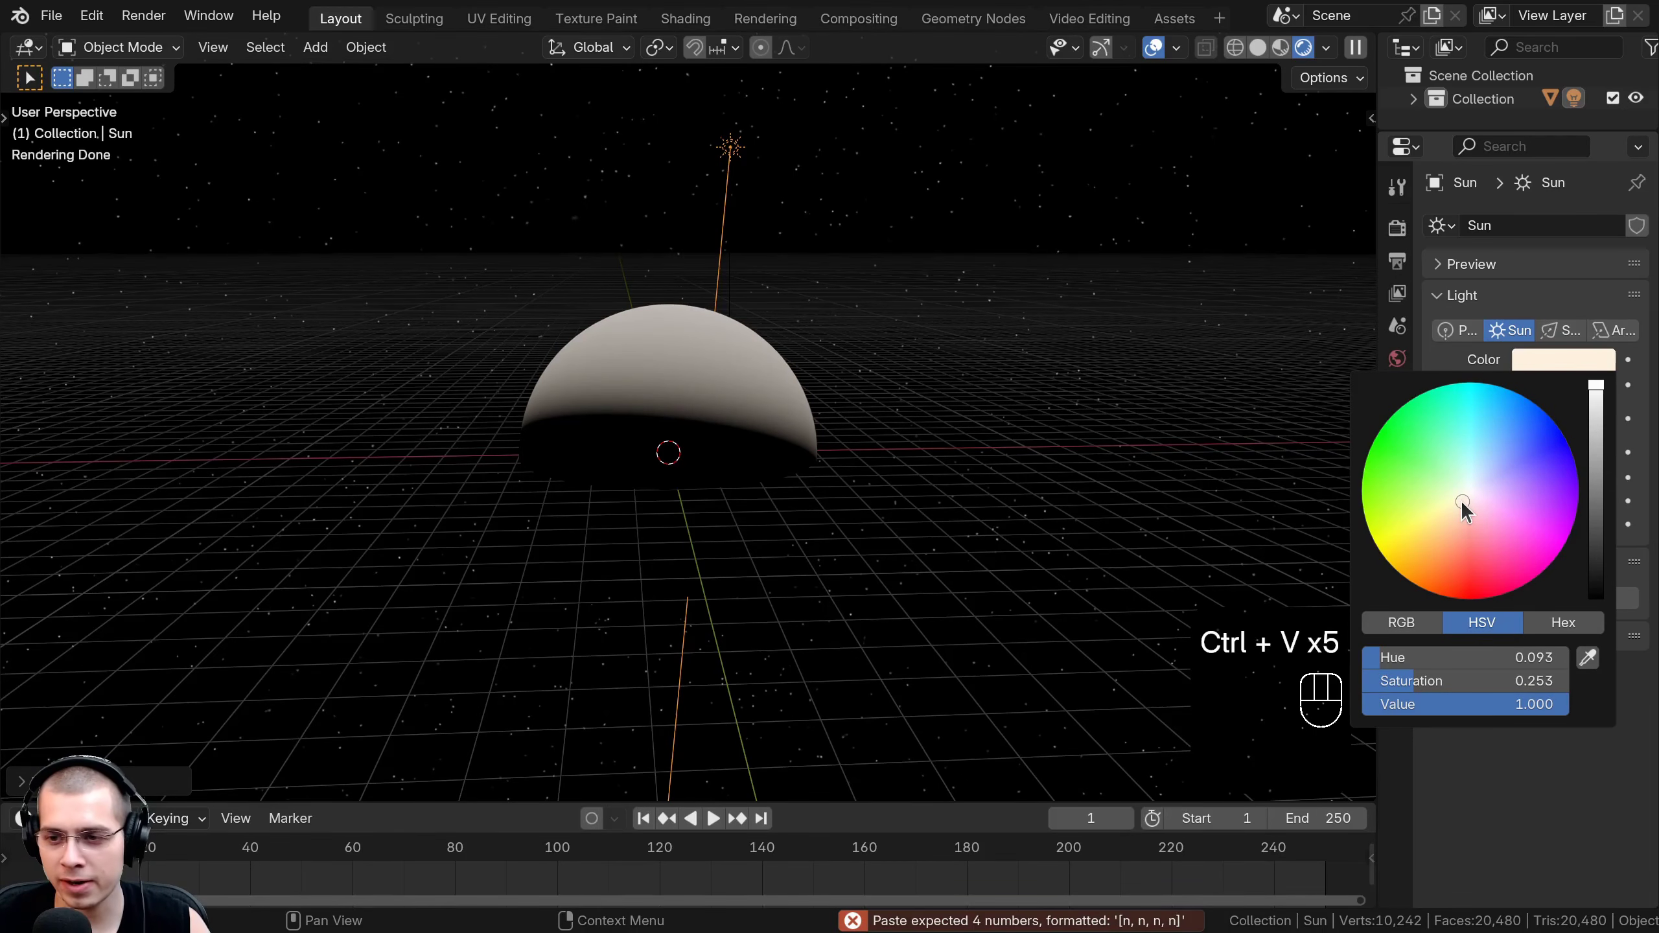
Rotate the sun light slightly to adjust the angle at which it lights the planet.
scroll(610, 516, "up", 3)
key("r")
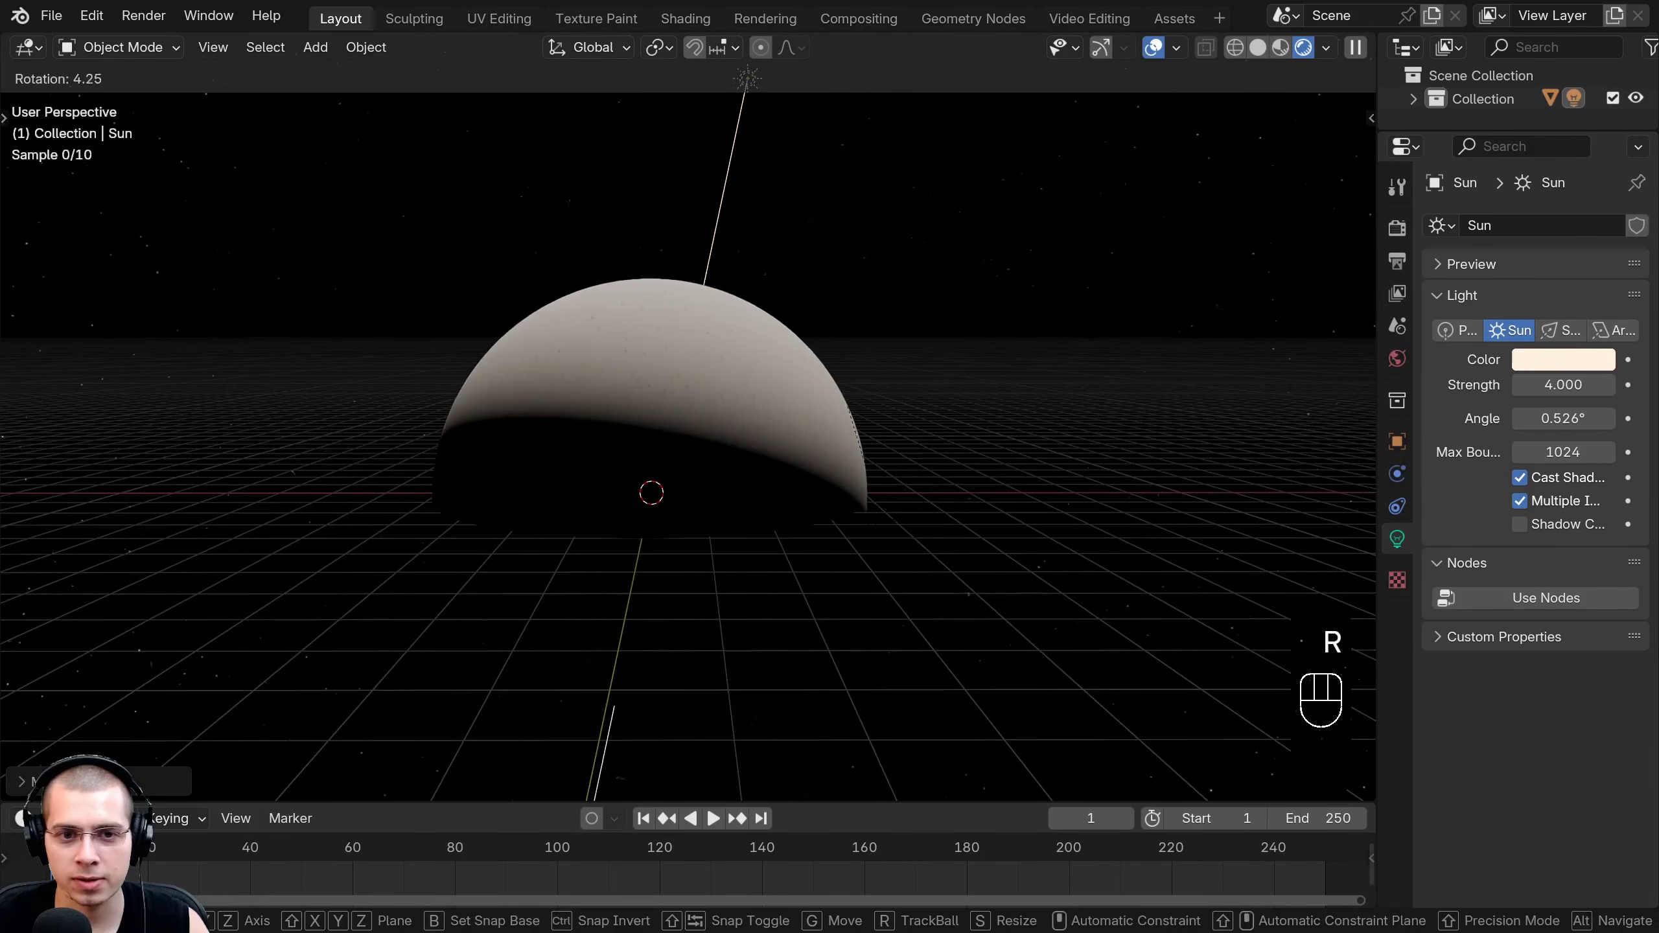
left_click(834, 409)
middle_click_drag(833, 410, 827, 453)
scroll(754, 305, "up", 2)
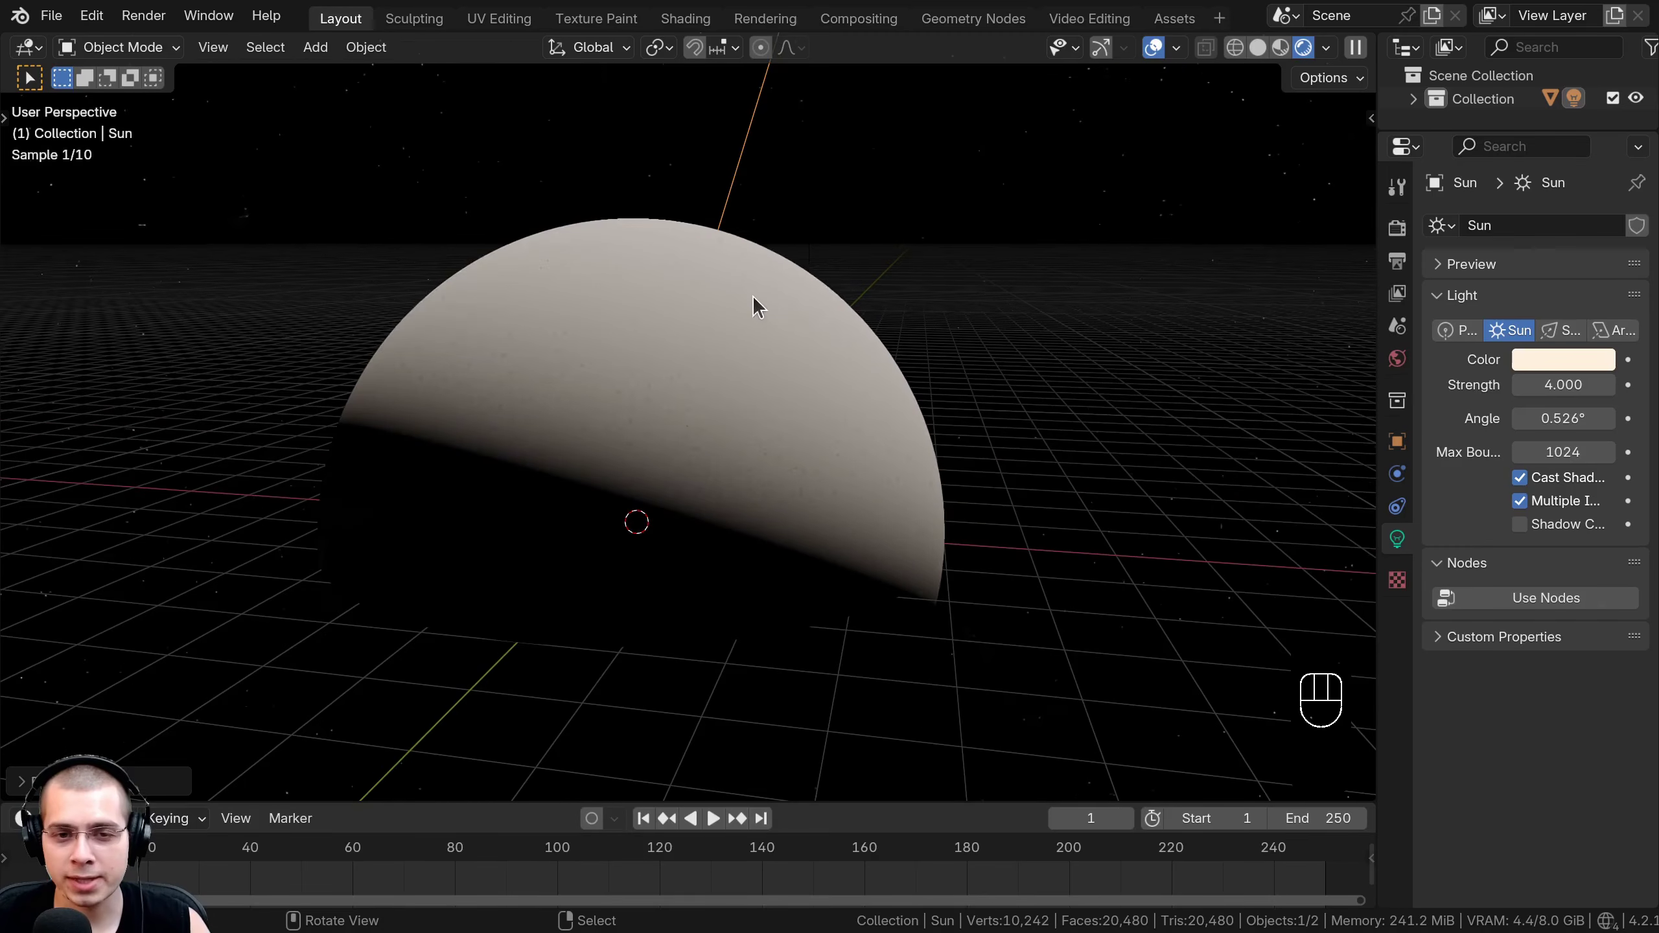
scroll(707, 437, "down", 2)
middle_click_drag(707, 429, 703, 420)
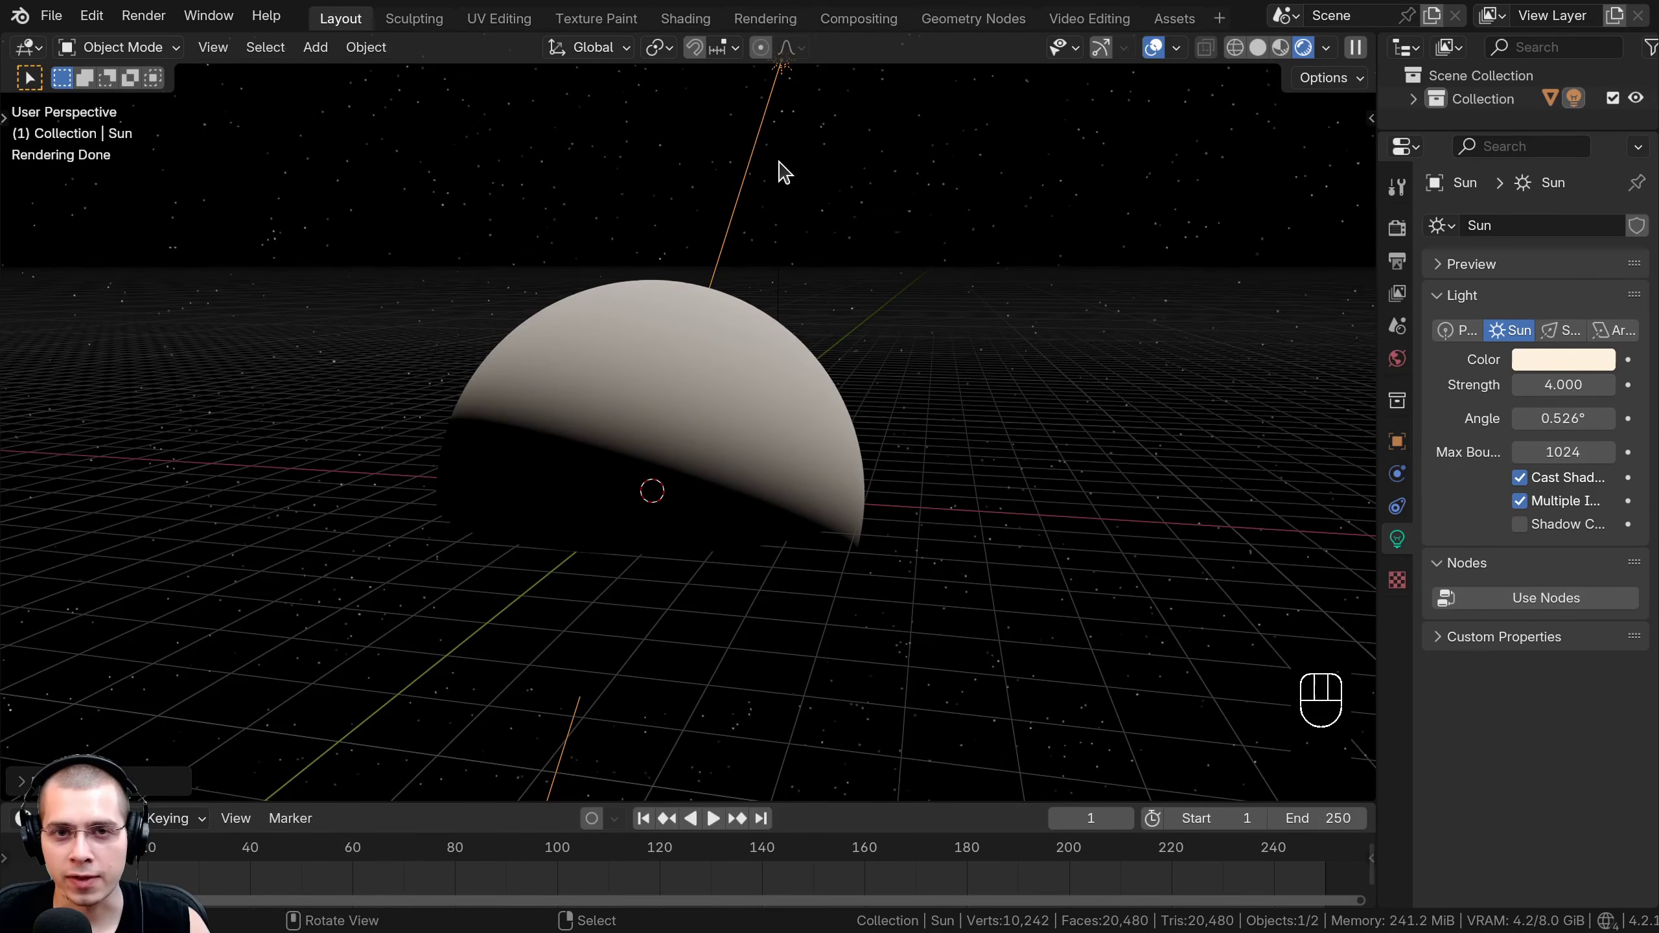
Try a stronger rotation of the sun light and examine how the lit side of the planet shifts.
scroll(784, 171, "down", 1)
key("g")
key("r")
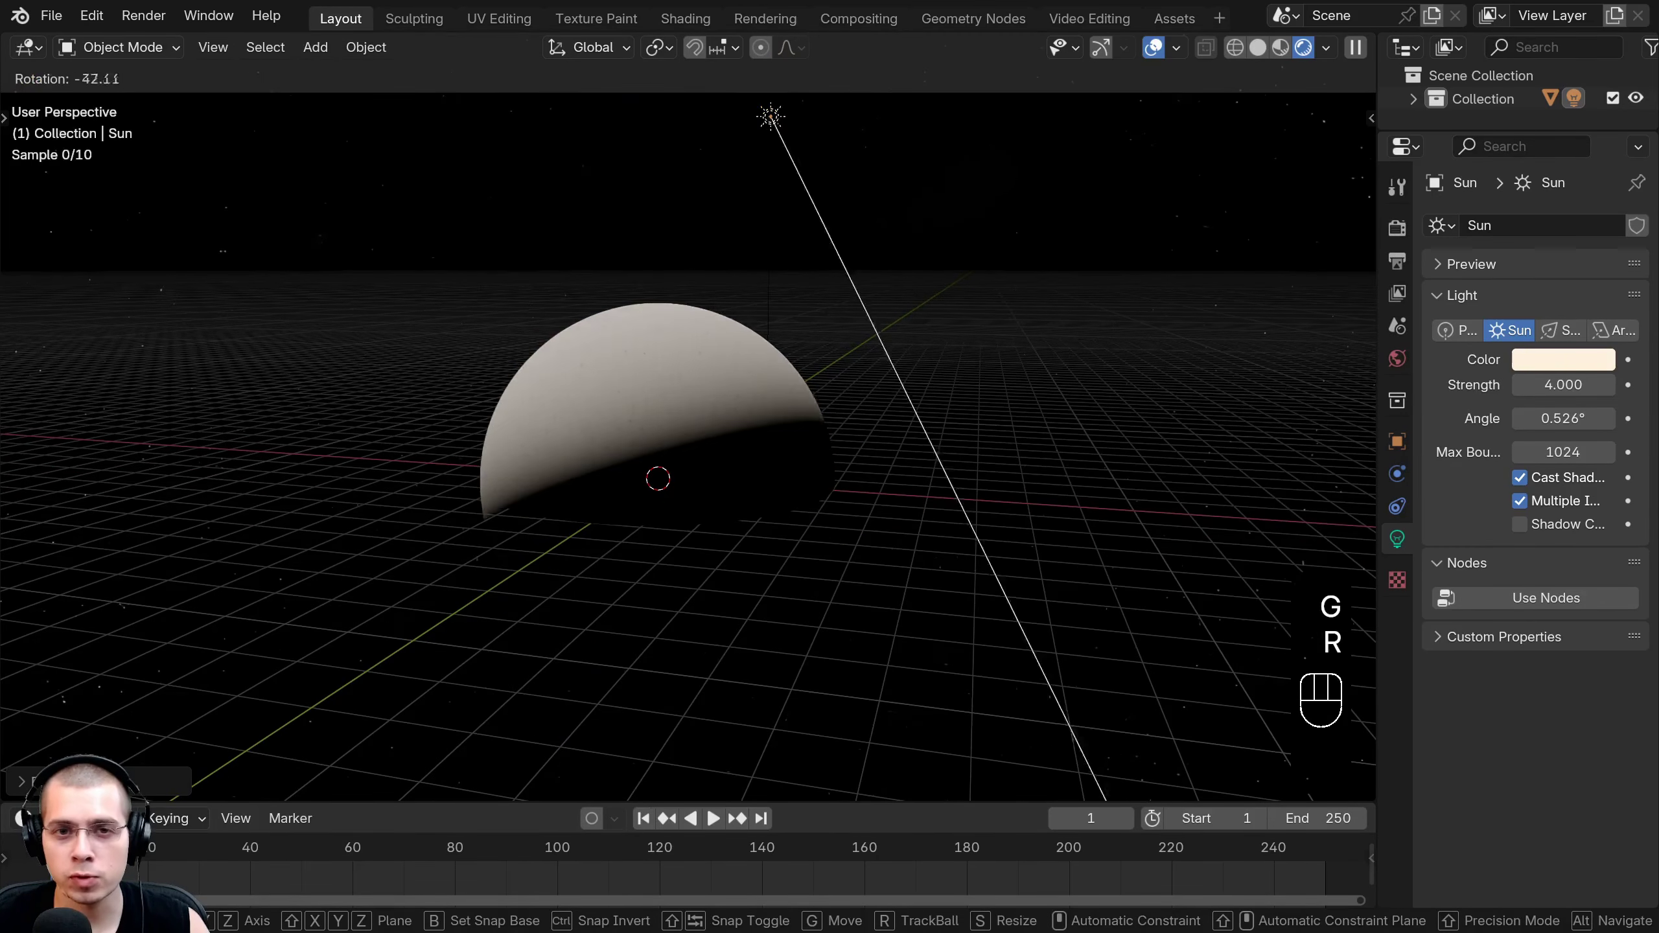
left_click(922, 249)
middle_click_drag(922, 249, 892, 245)
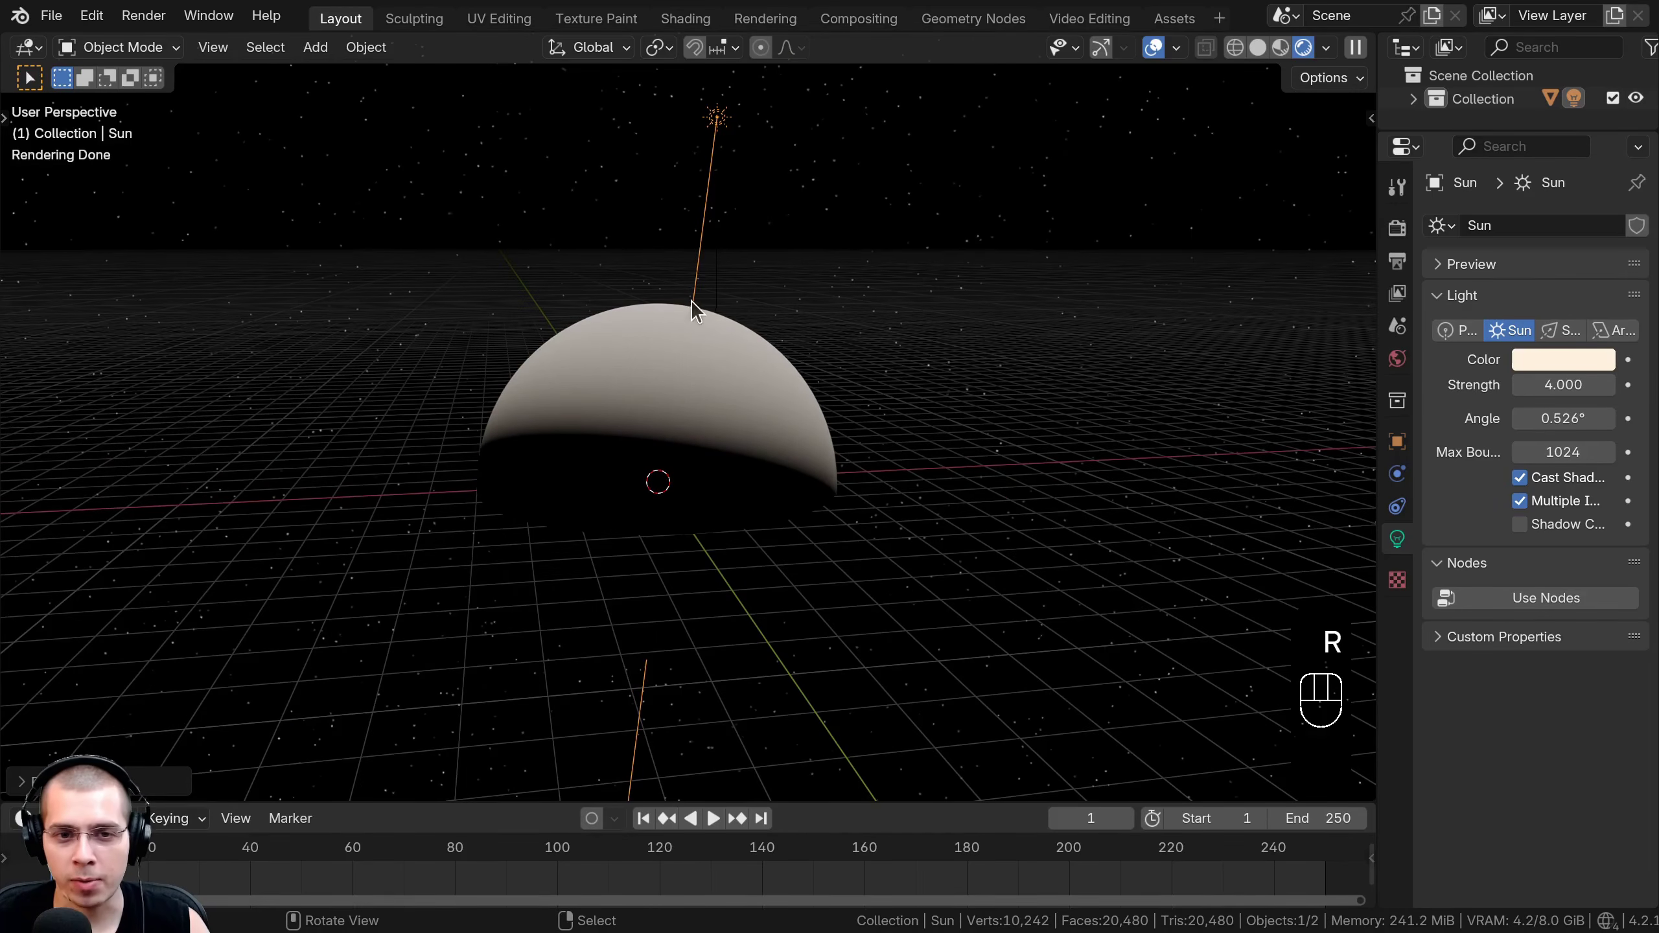
scroll(439, 415, "up", 2)
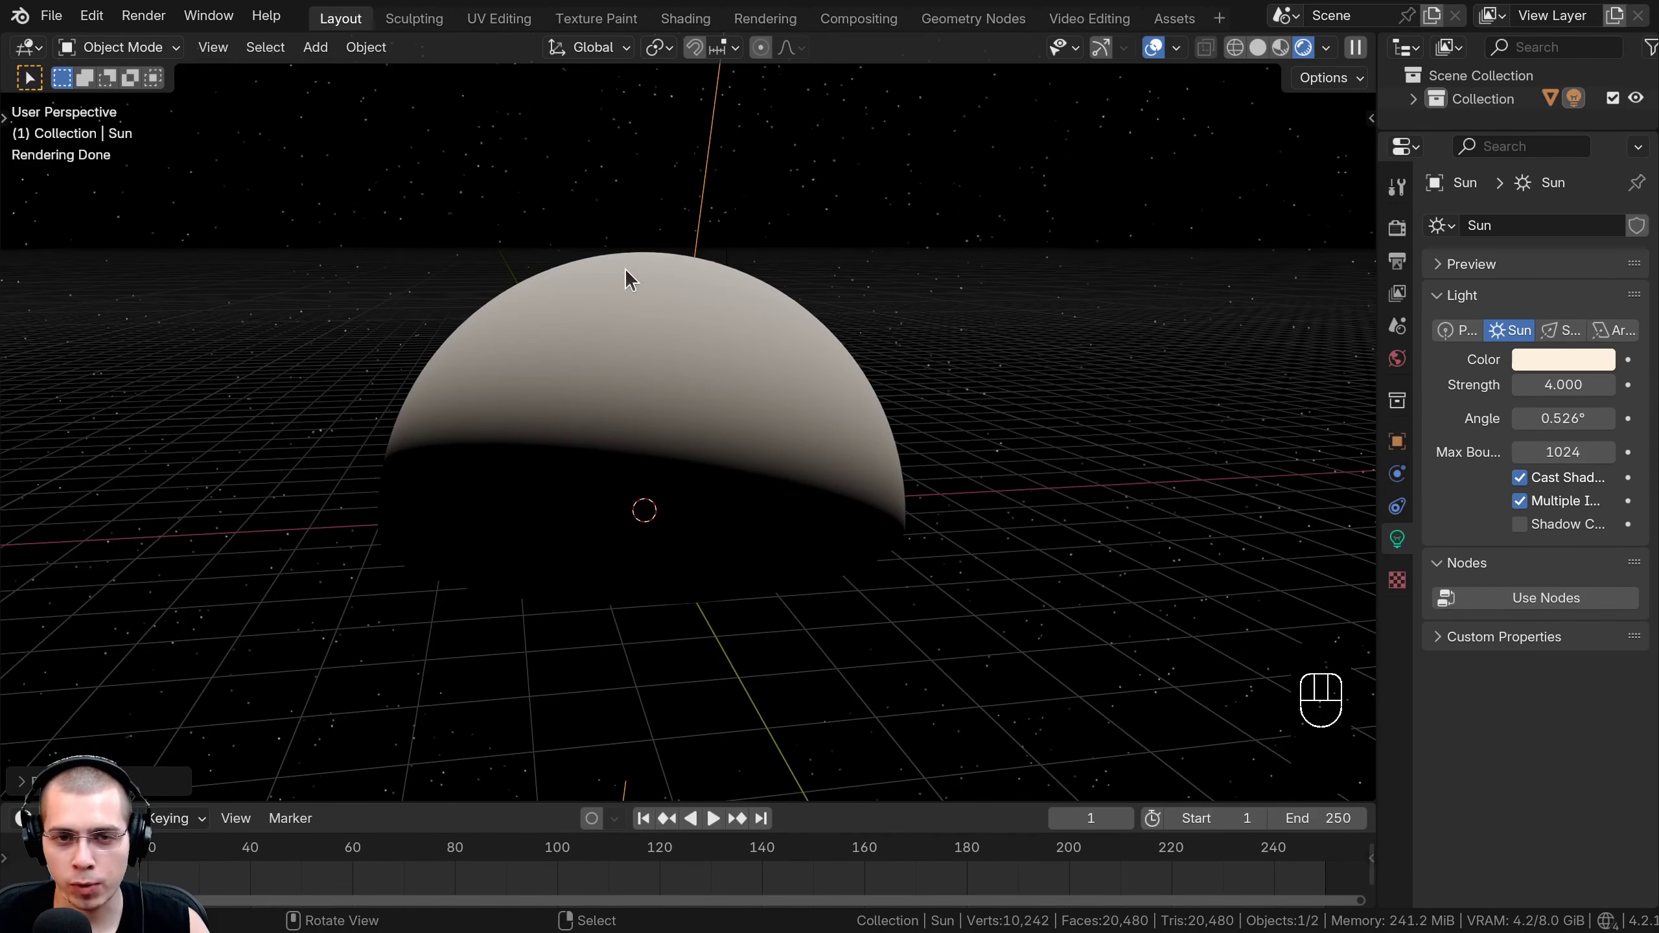
middle_click_drag(460, 468, 396, 437, "shift")
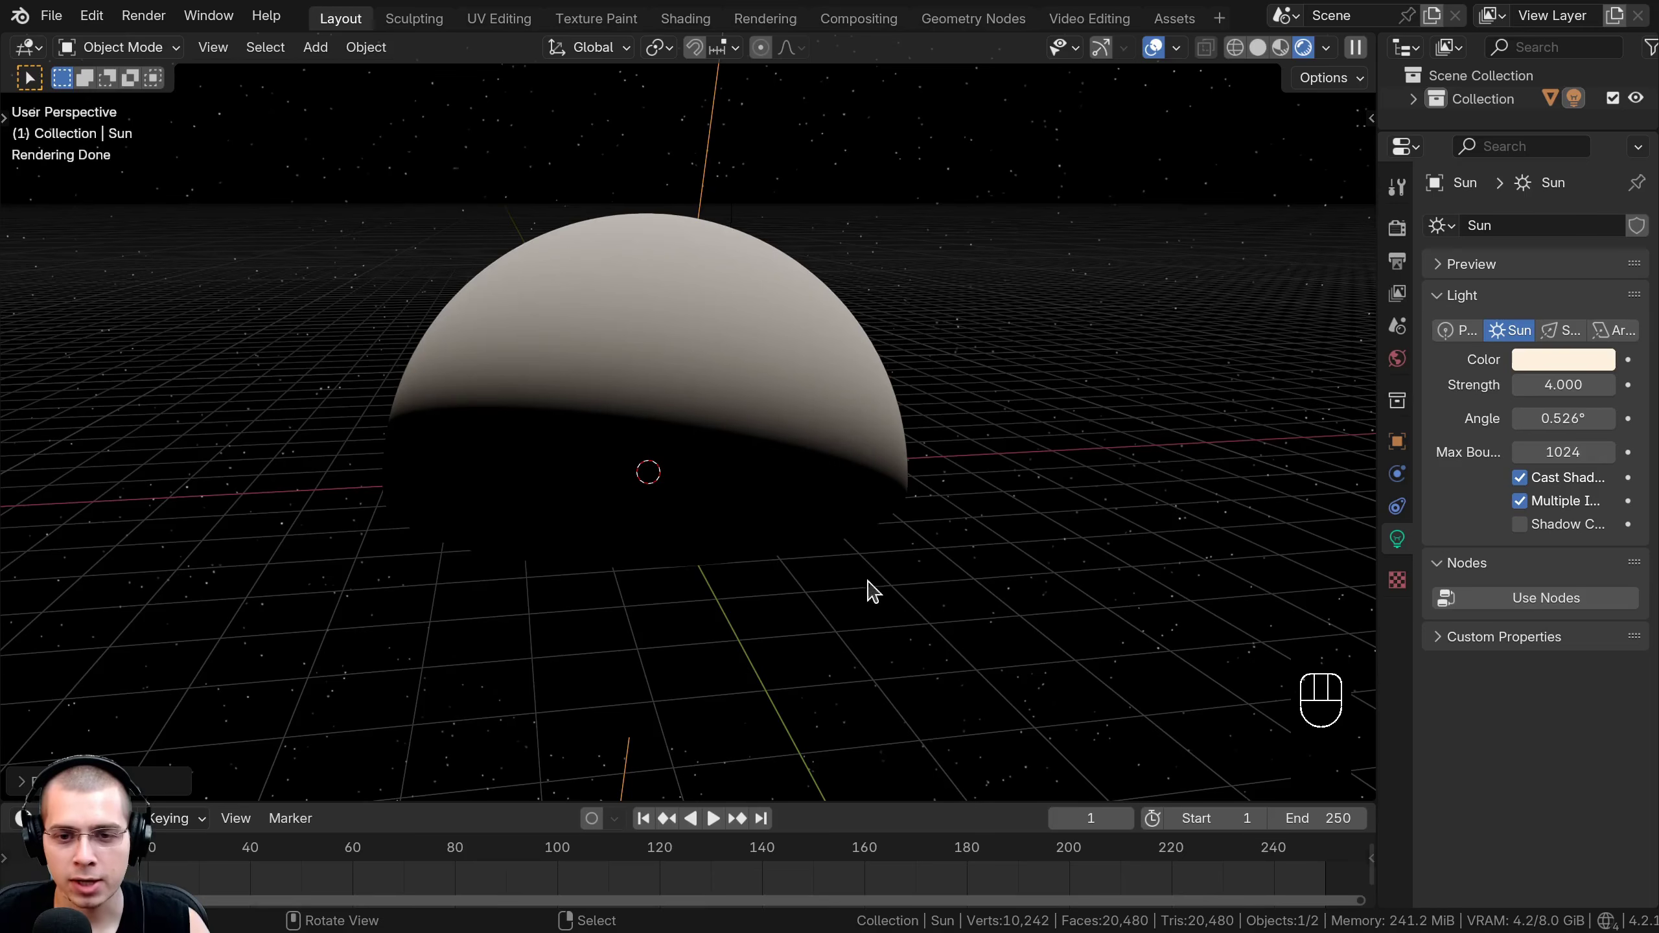
middle_click_drag(842, 547, 734, 511)
Try rotating and moving the sun light by hand while viewing the planet from another angle.
key("r")
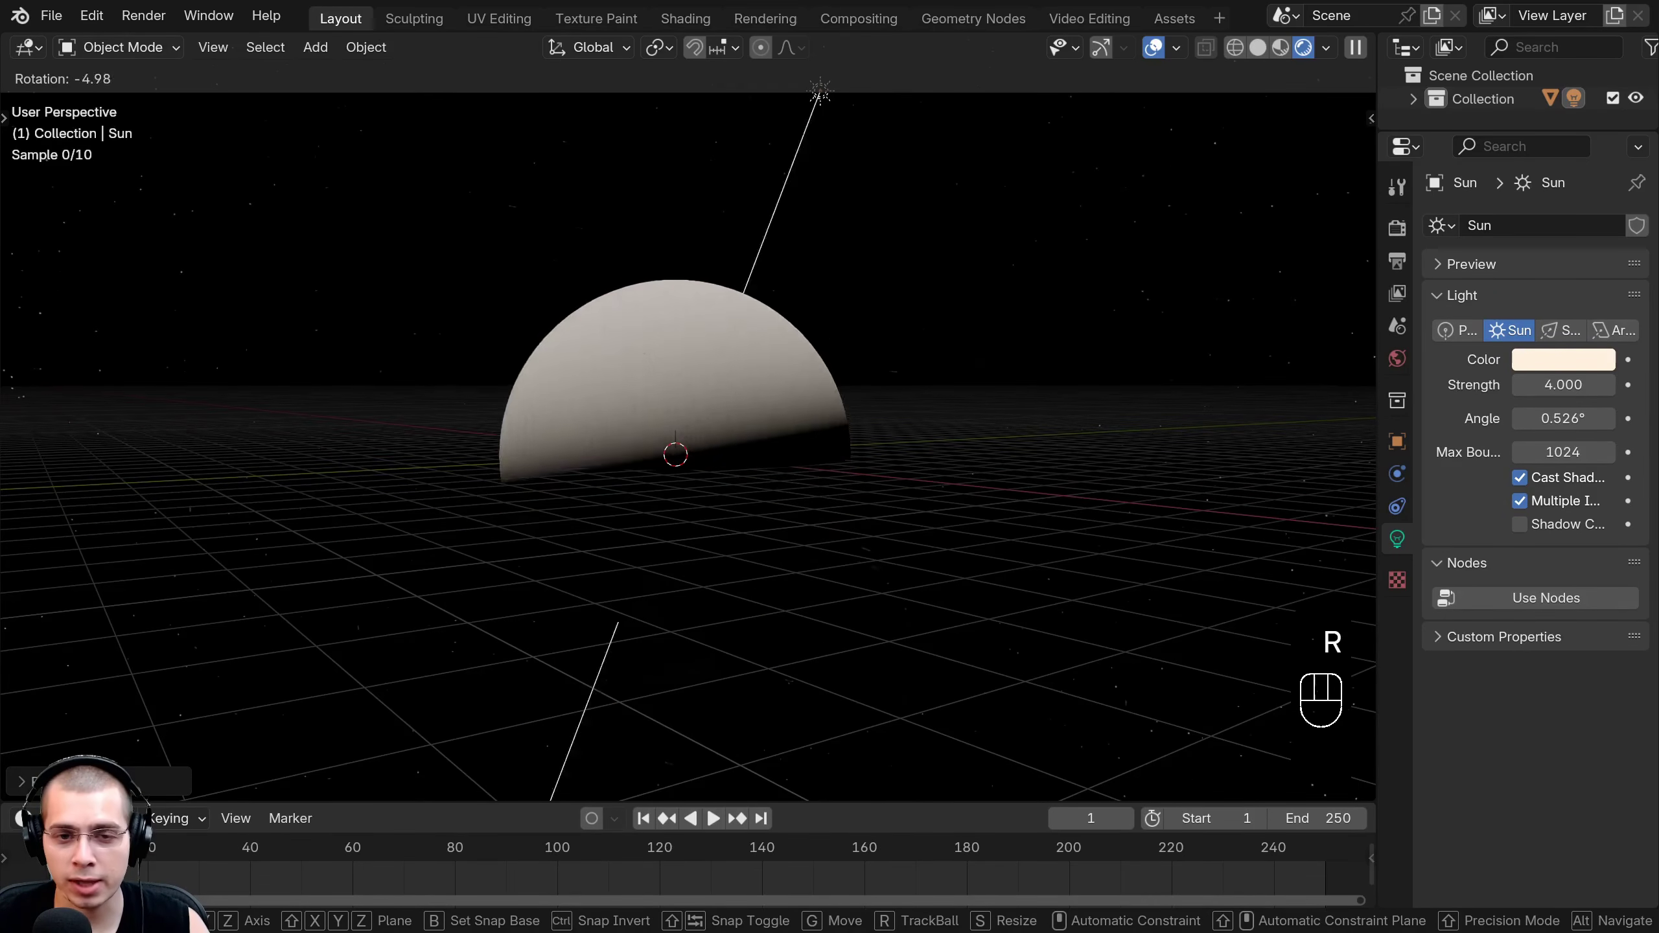
left_click(882, 285)
scroll(684, 443, "down", 2)
key("g")
right_click(696, 267)
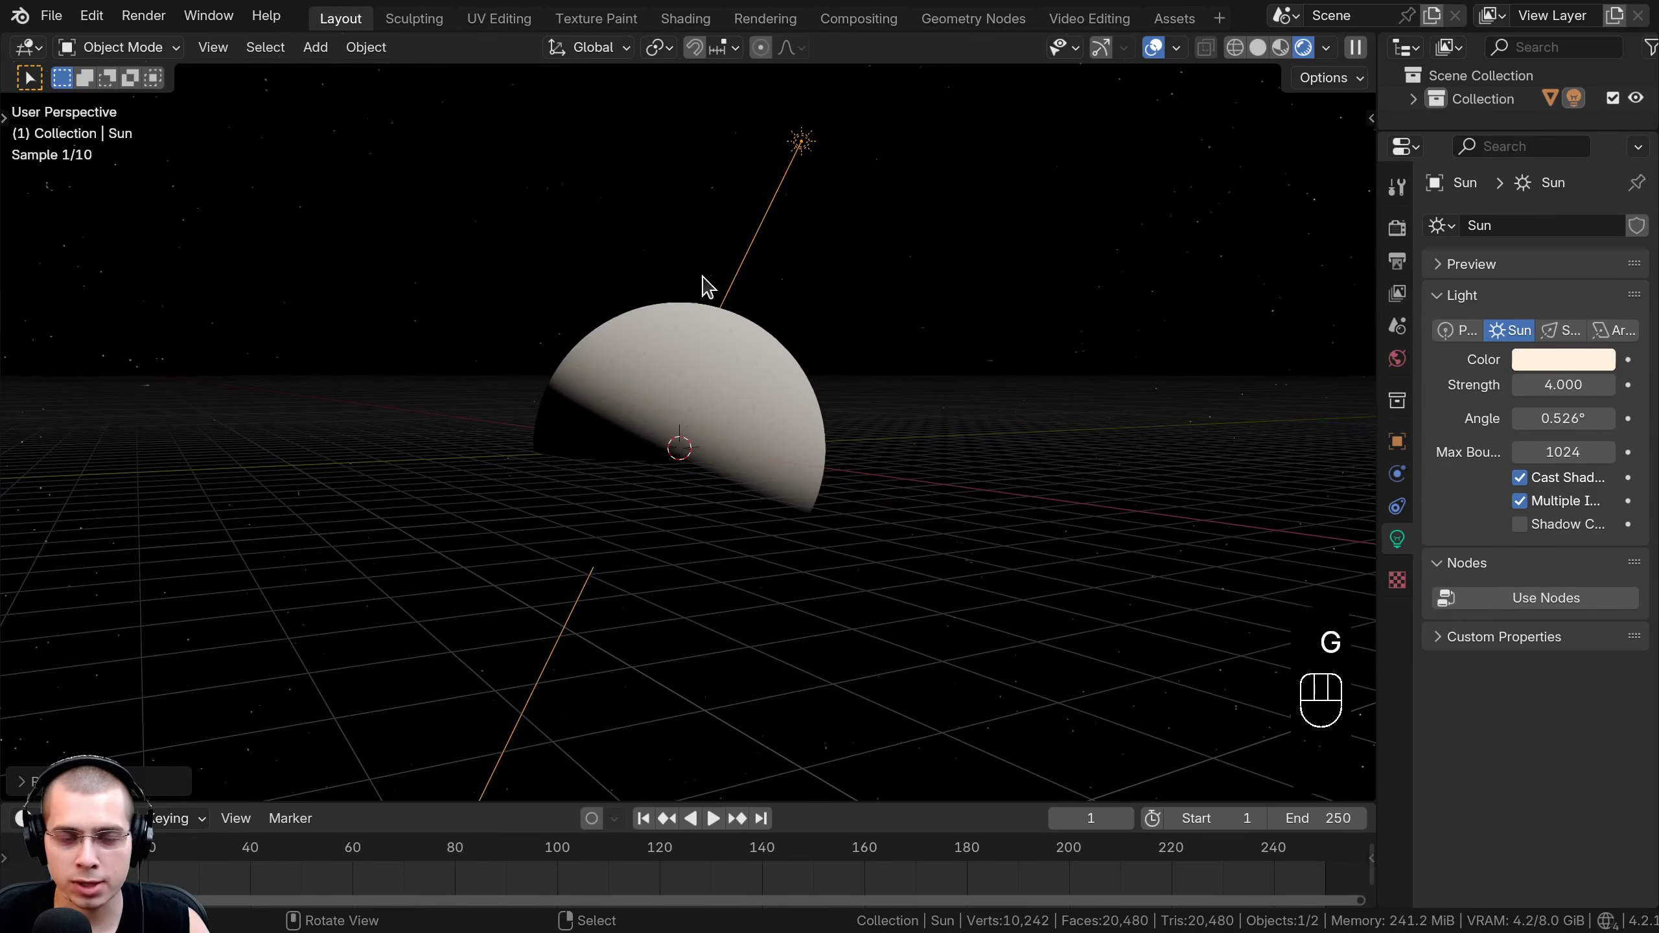
key("r")
left_click(819, 322)
middle_click_drag(819, 322, 923, 237)
Reset the 3D cursor to the world origin and add a Plain Axes empty there.
key("shift+c")
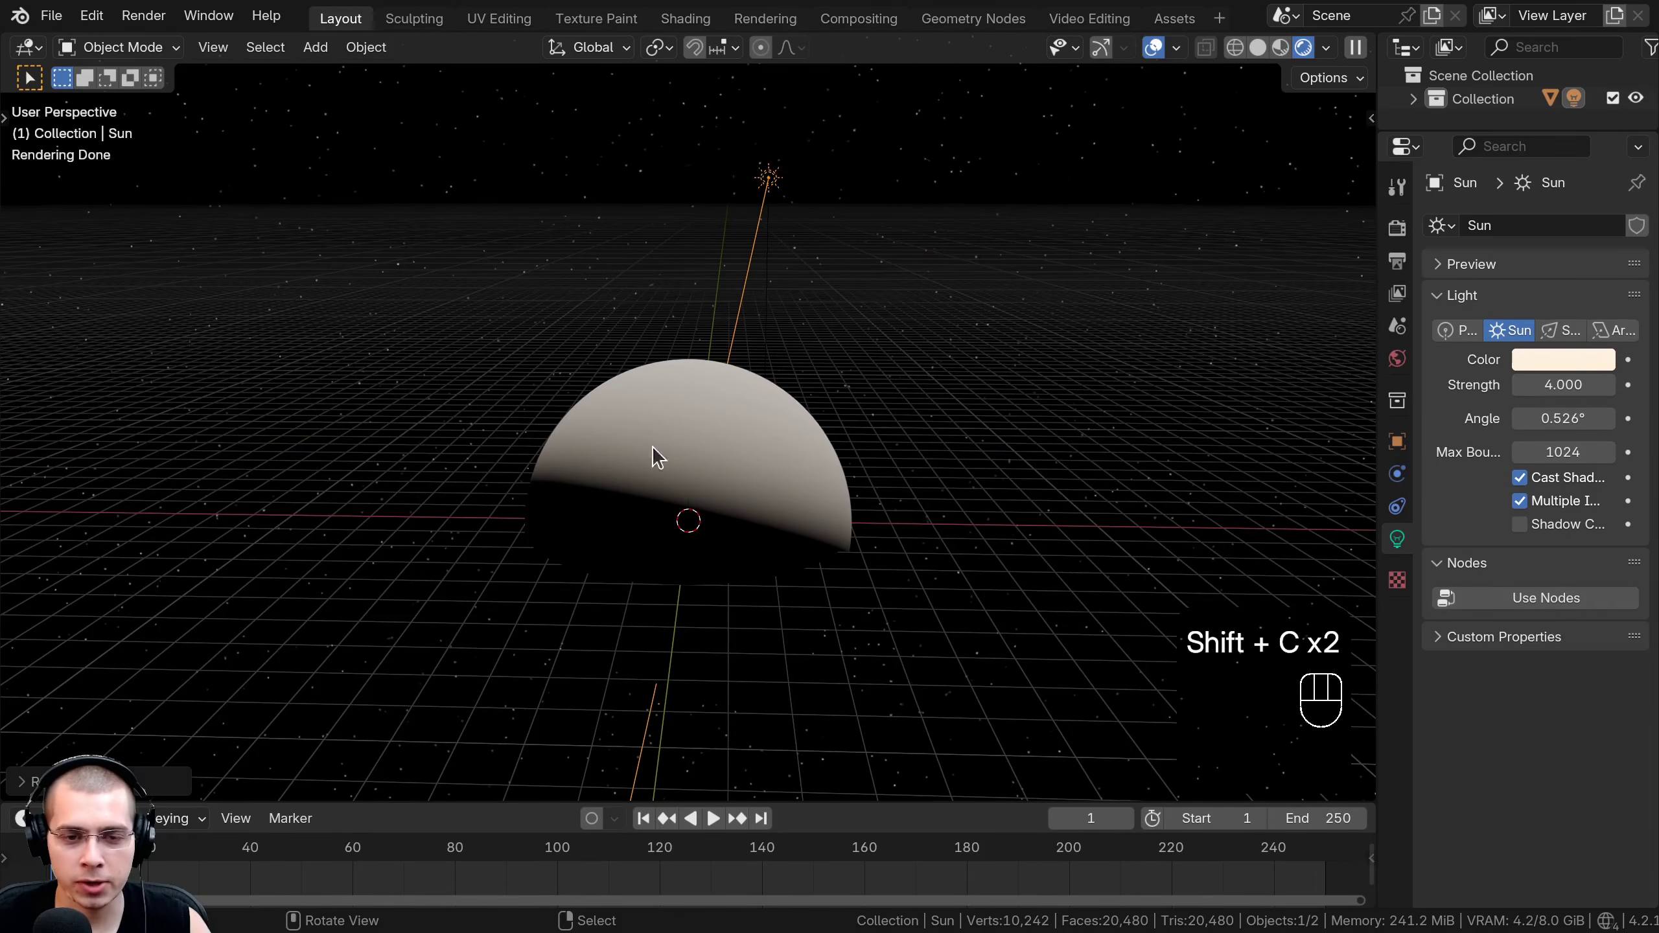
key("shift+a")
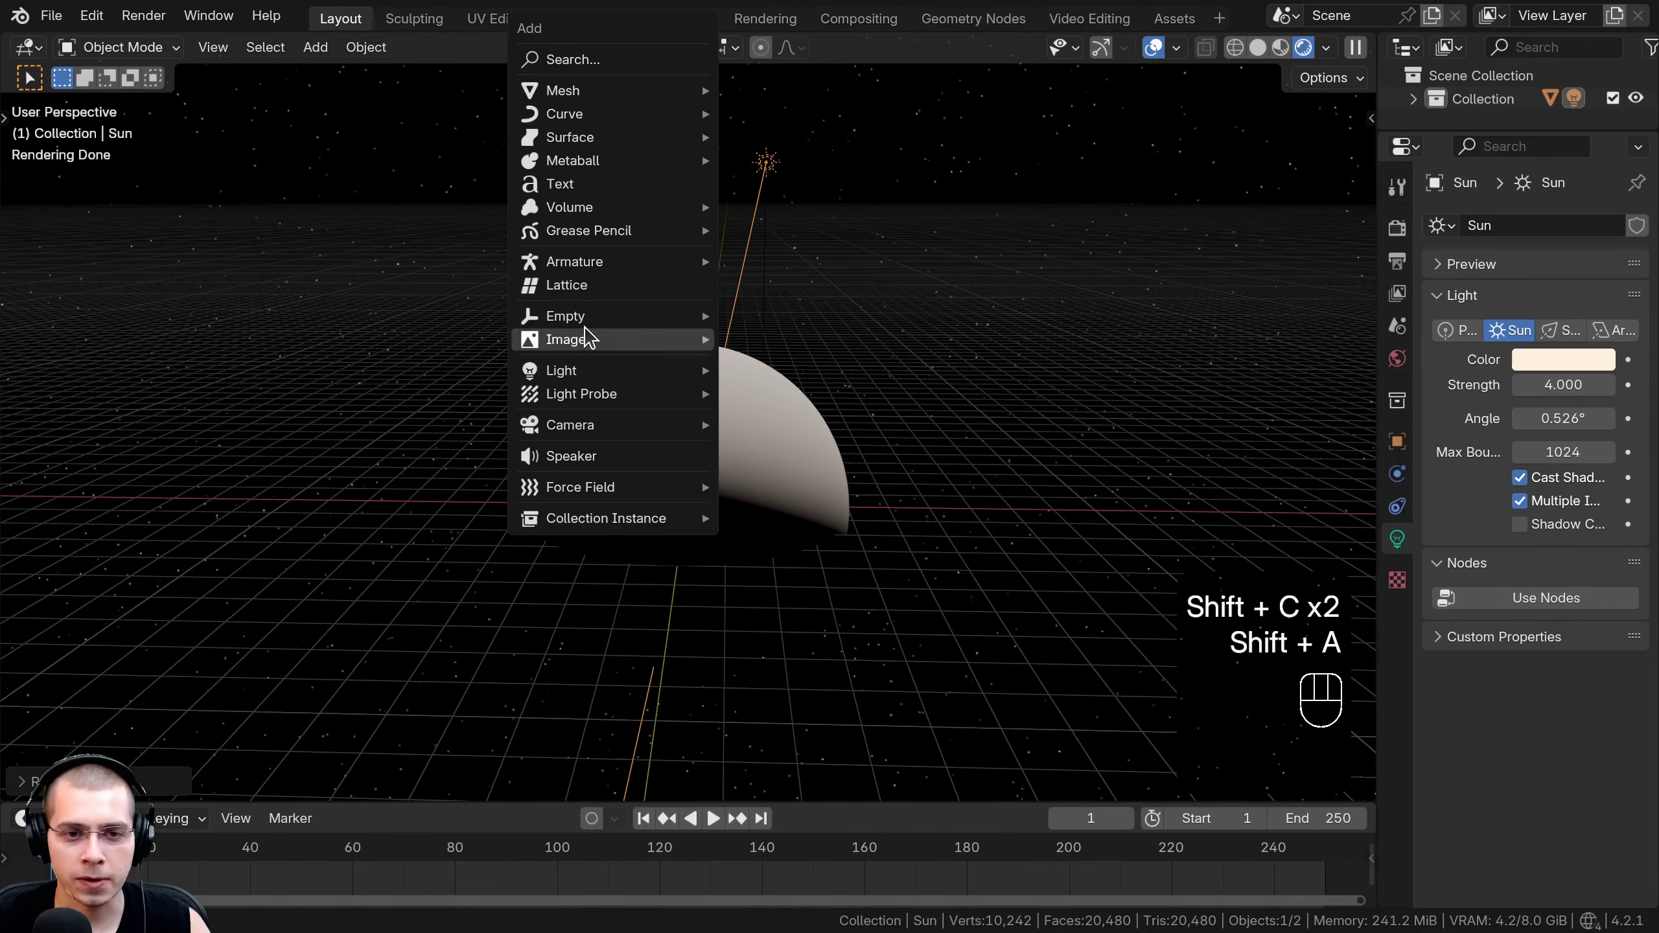
mouse_move(585, 324)
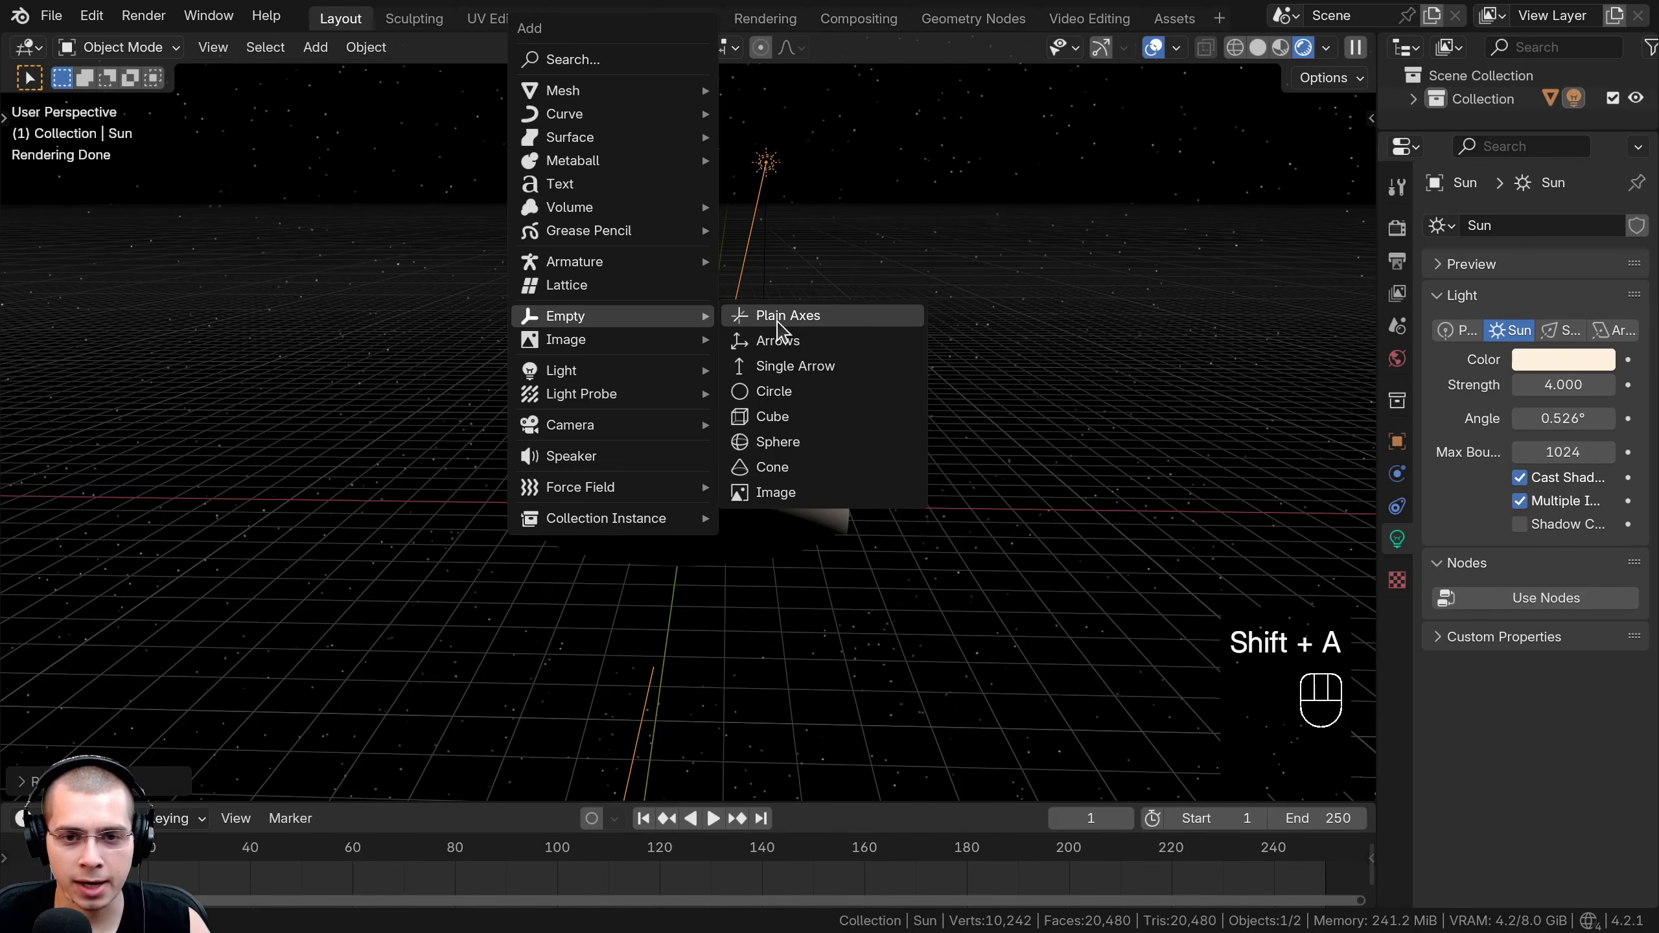
left_click(779, 317)
left_click(918, 521)
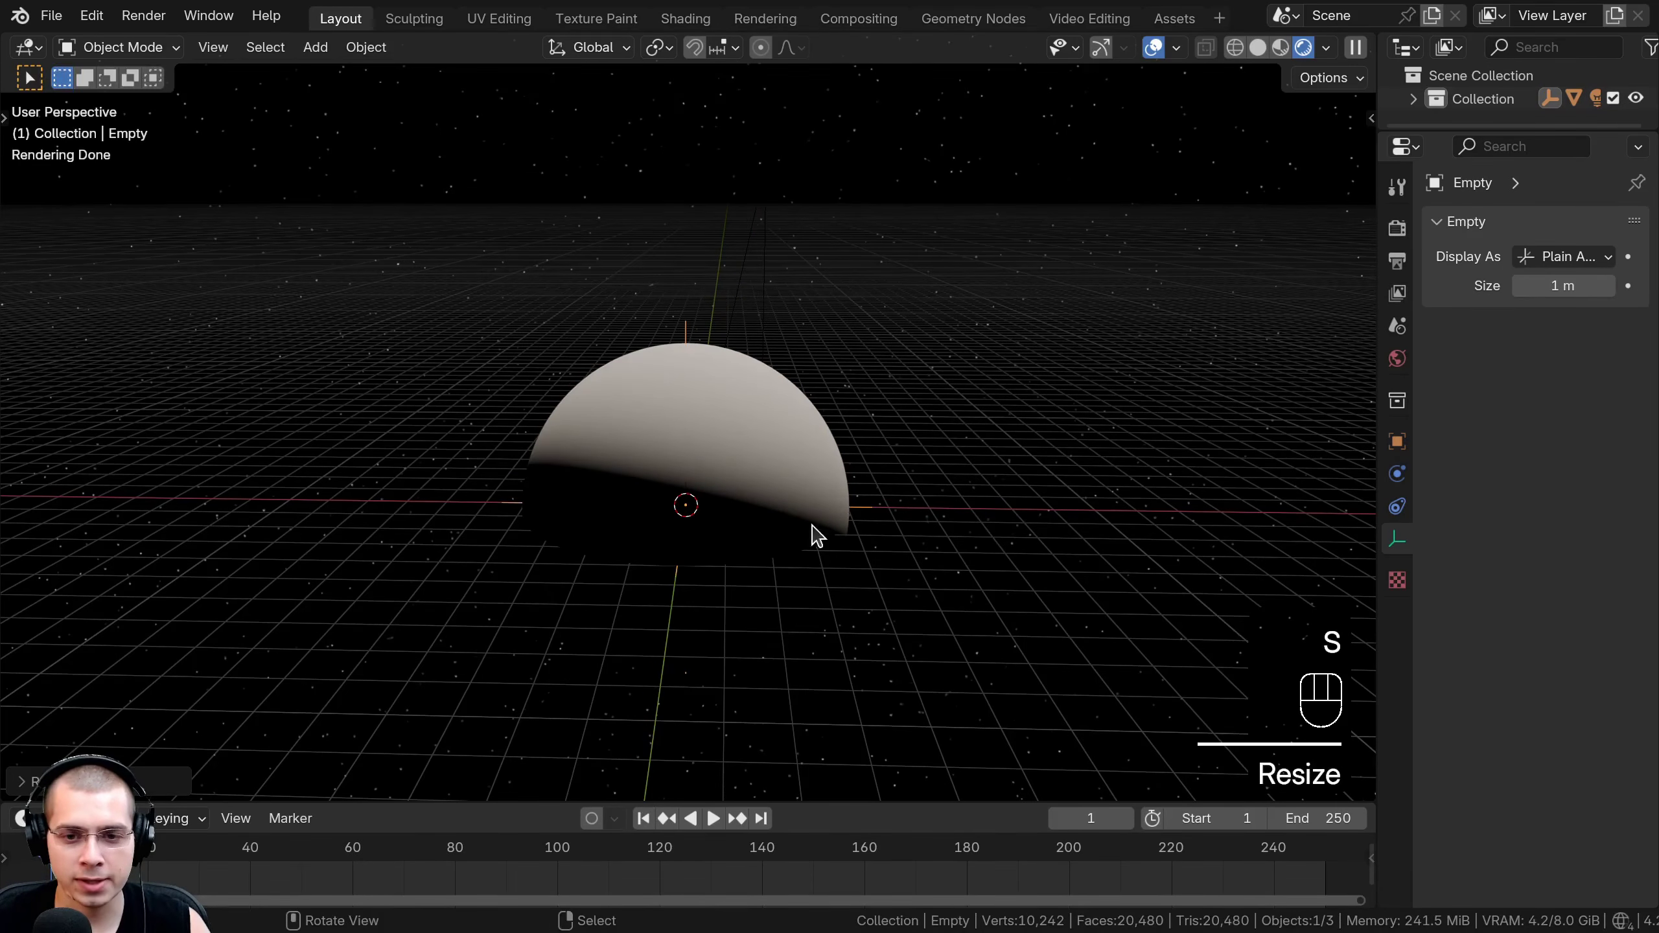
Switch the viewport to solid shading and scale the empty up until its axes extend beyond the planet.
key("z")
left_click(974, 517)
key("s")
left_click(1073, 501)
key("s")
left_click(841, 502)
mouse_move(842, 502)
middle_mouse_down()
mouse_move(1015, 491)
mouse_move(851, 477)
middle_mouse_up()
scroll(676, 405, "up", 1)
Try moving the empty away from the planet's center.
key("g")
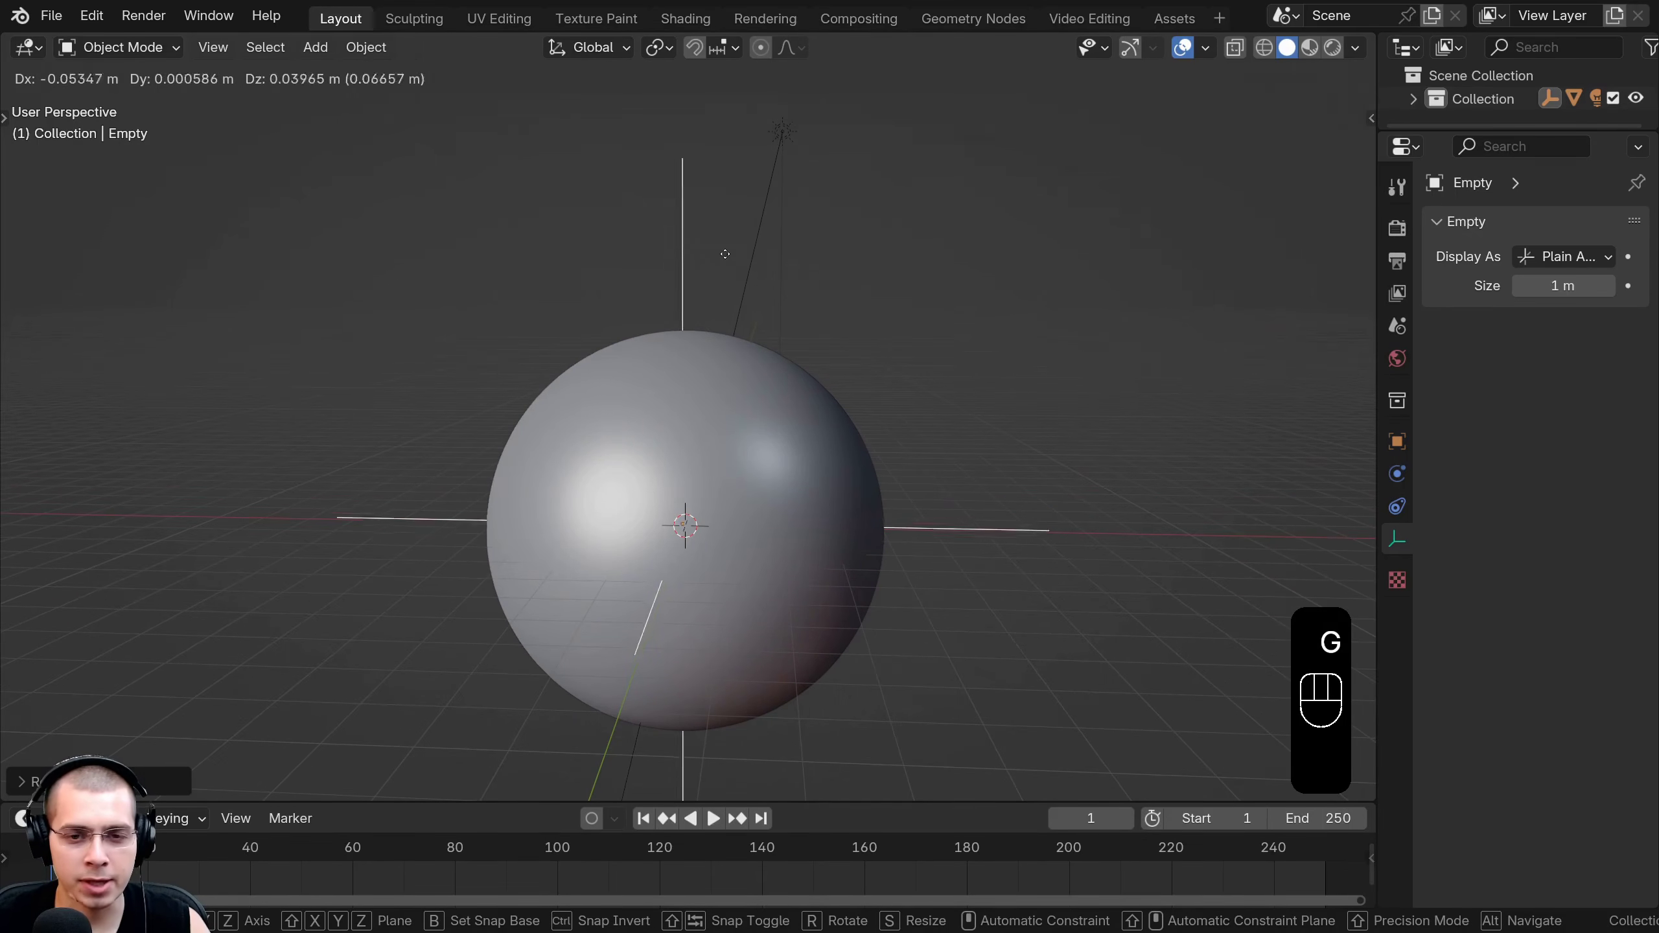
left_click(831, 392)
middle_click_drag(832, 392, 686, 111)
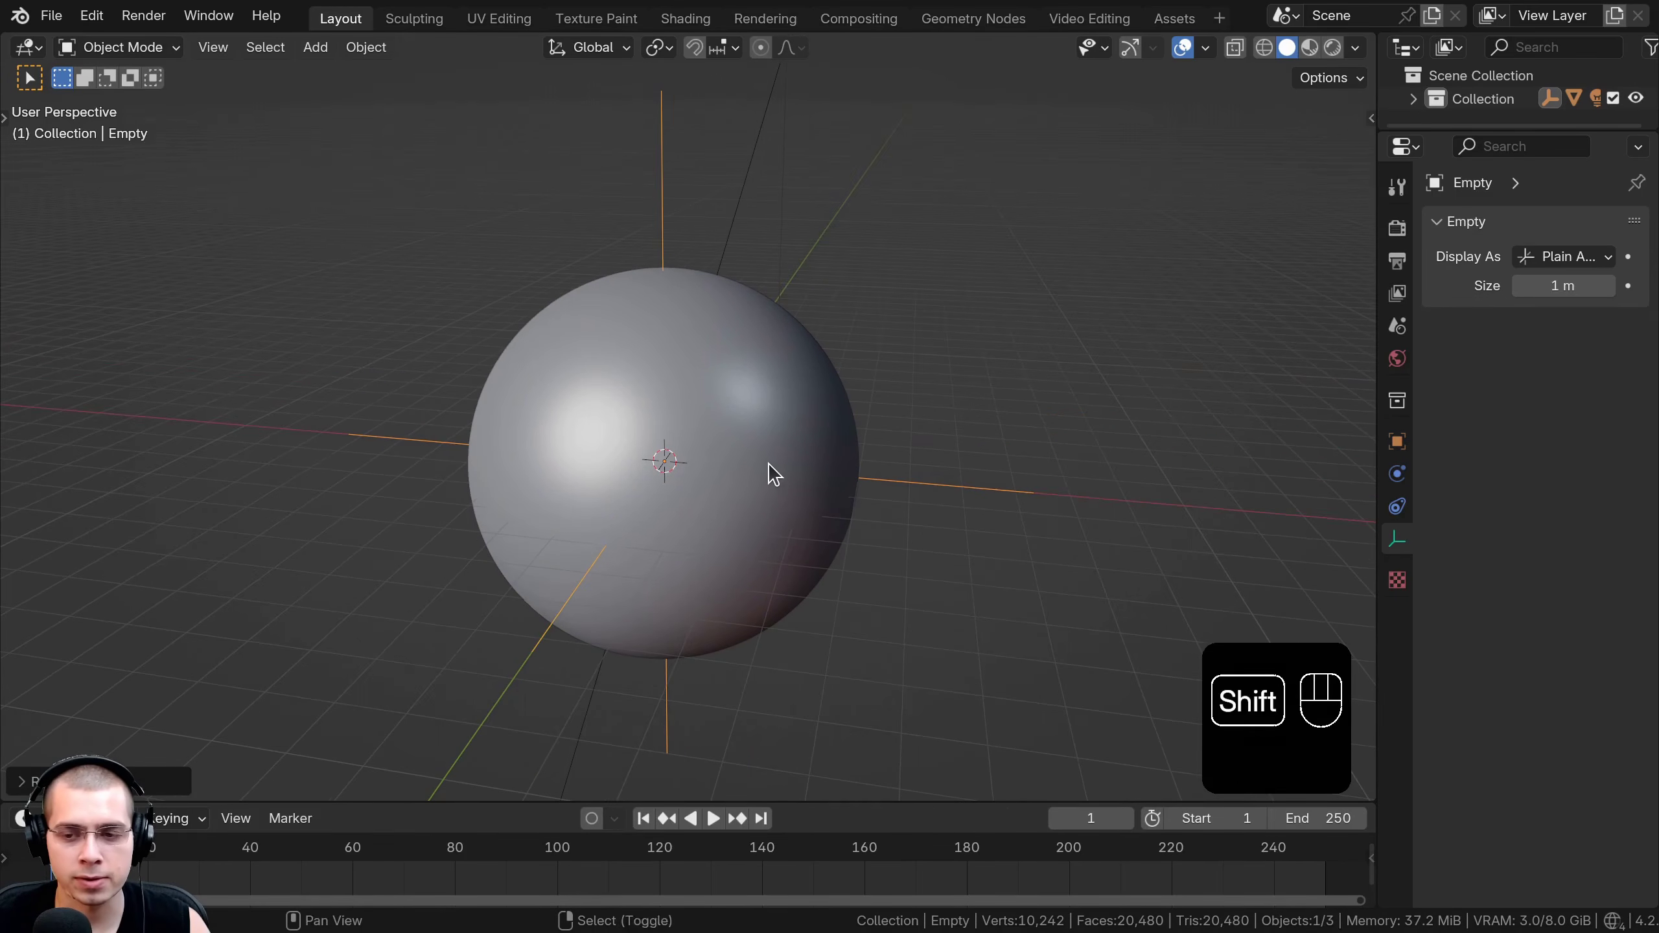
Select the sun light above the planet and try moving it without a constraint.
scroll(767, 458, "down", 2)
left_click(762, 160)
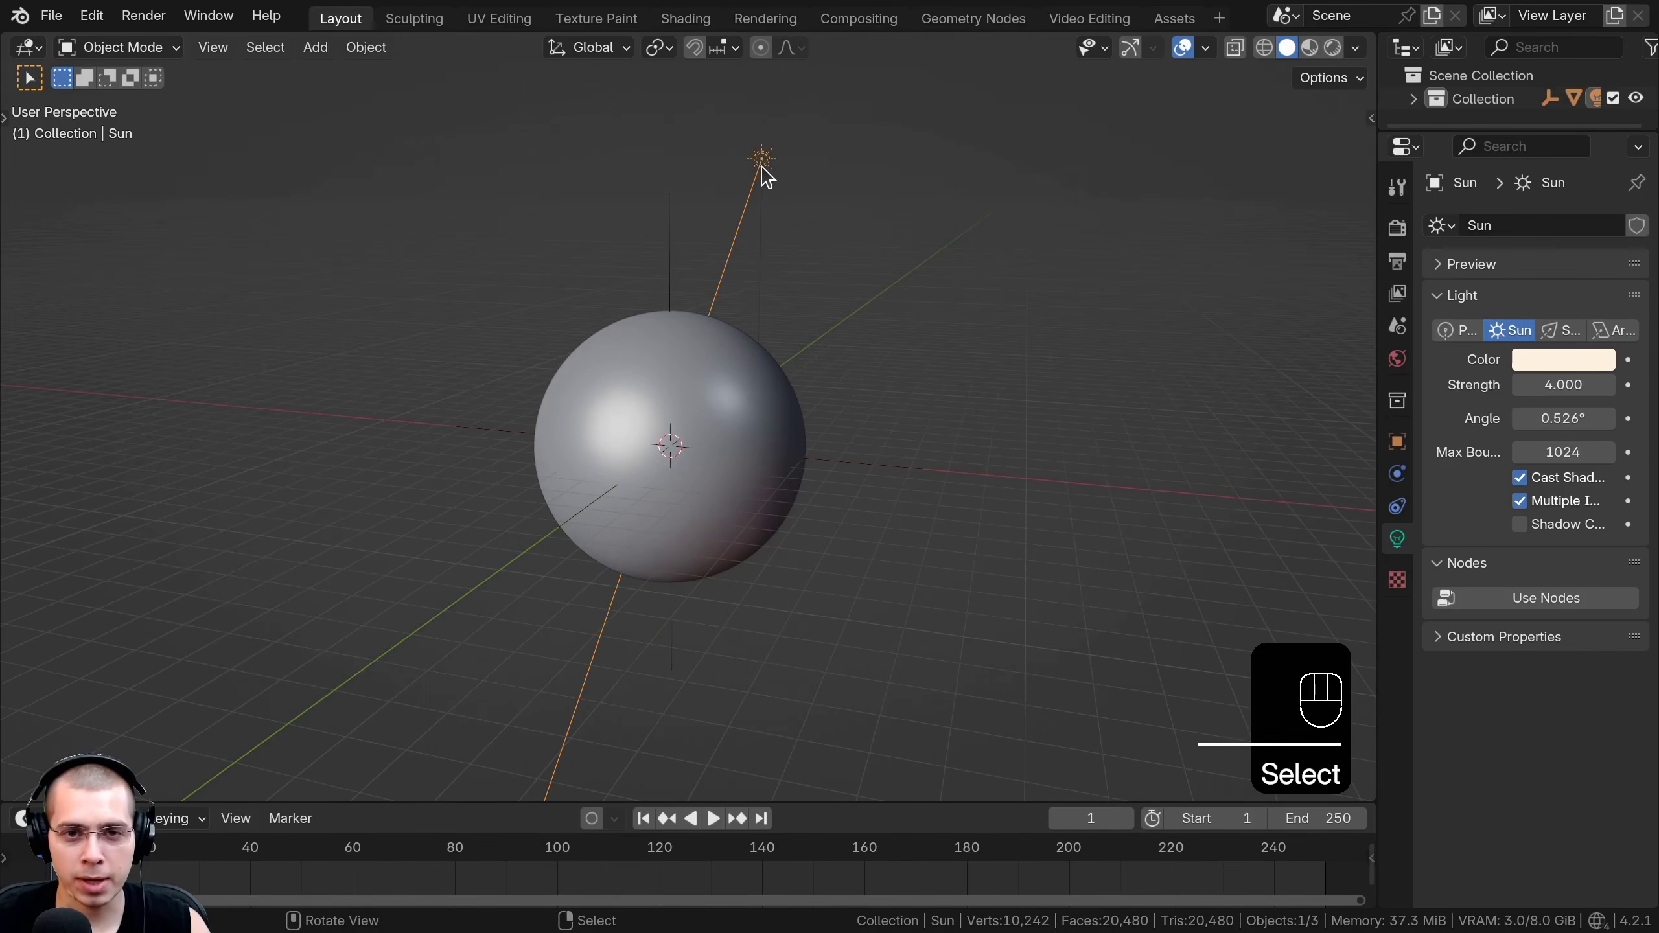
key("g")
right_click(509, 167)
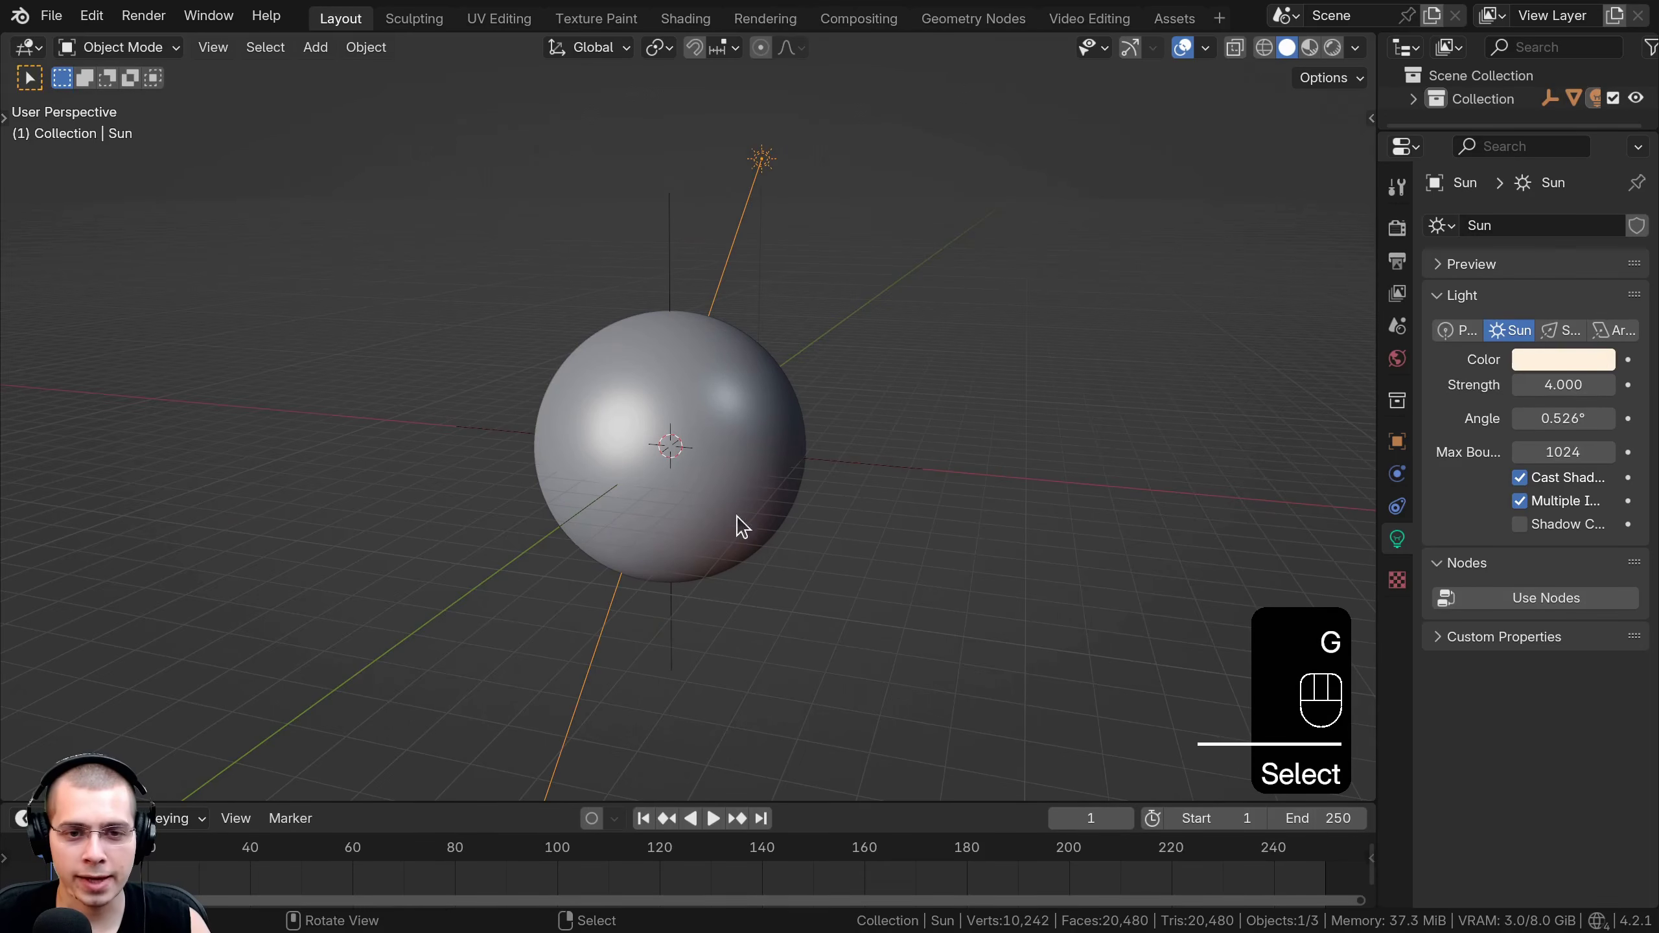
scroll(695, 371, "up", 2)
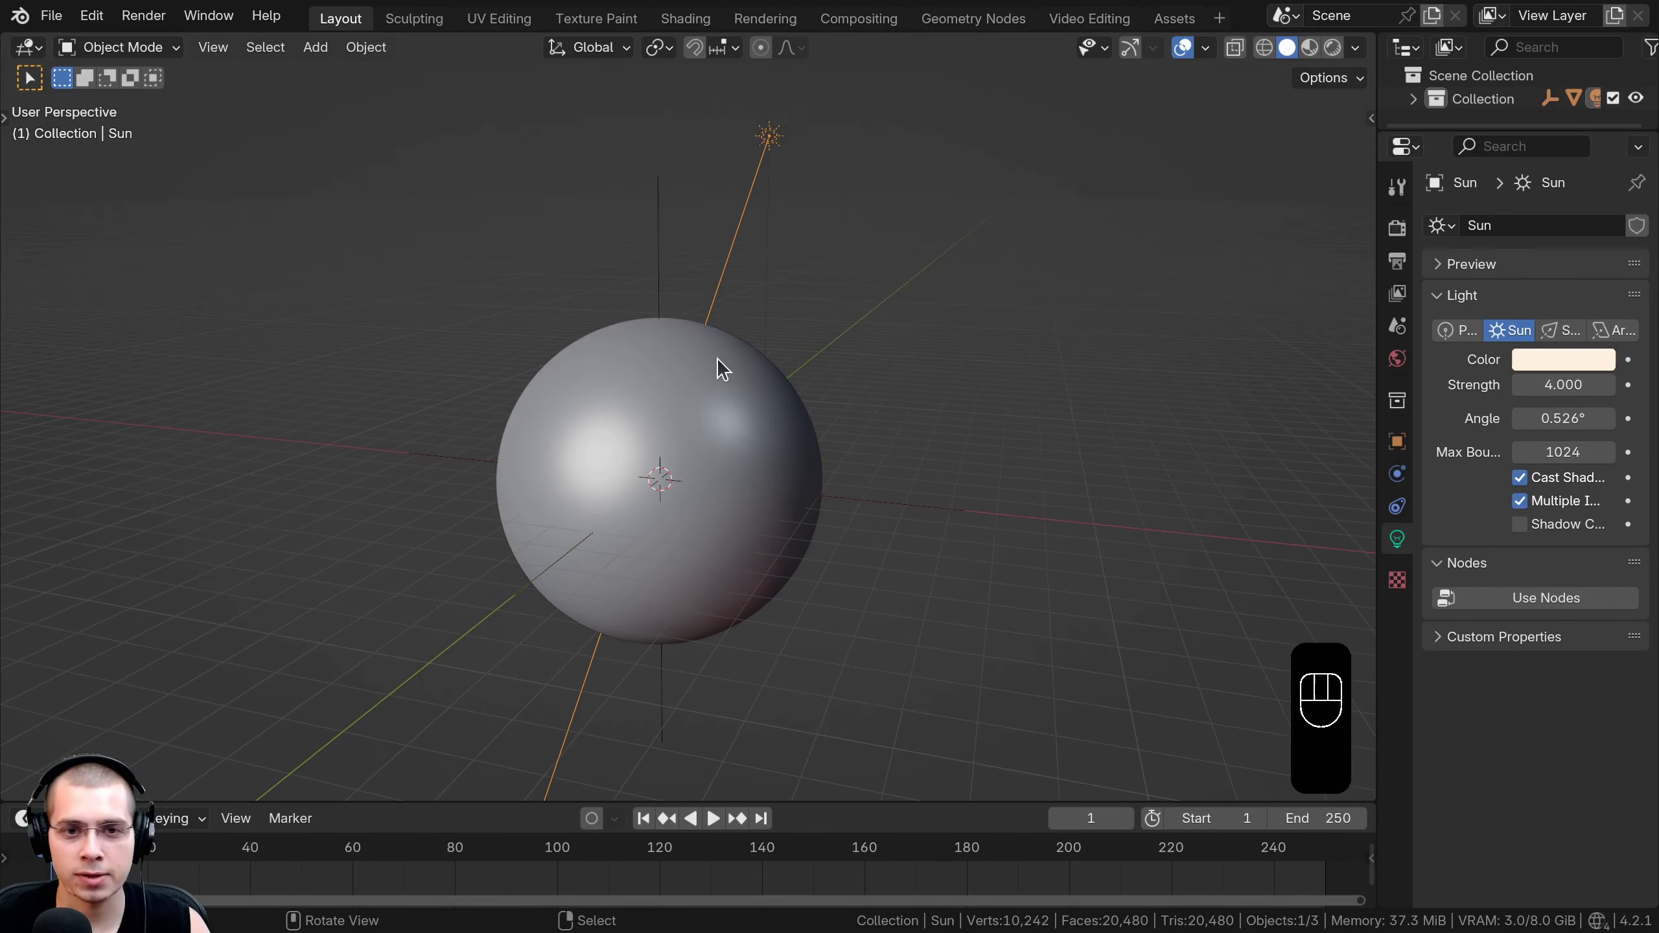
key("g")
right_click(724, 338)
Widen the properties area and add a Track To constraint to the sun with the planet's icosphere as its target.
left_click(1398, 507)
left_click_drag(1378, 500, 1249, 507)
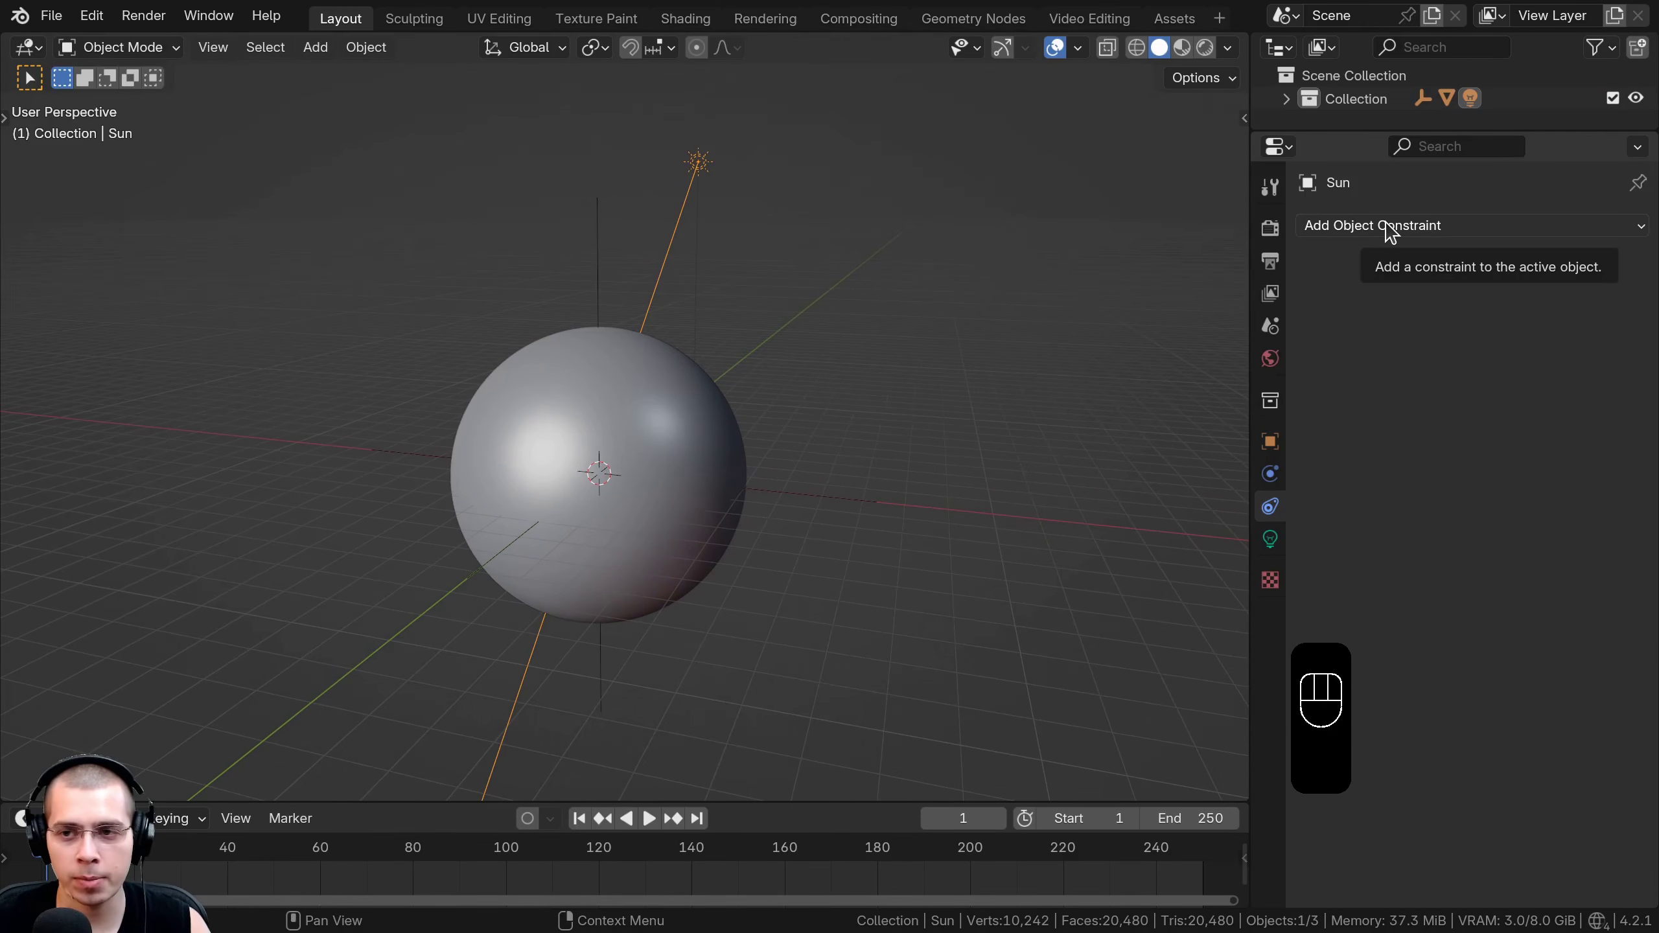
left_click(1390, 226)
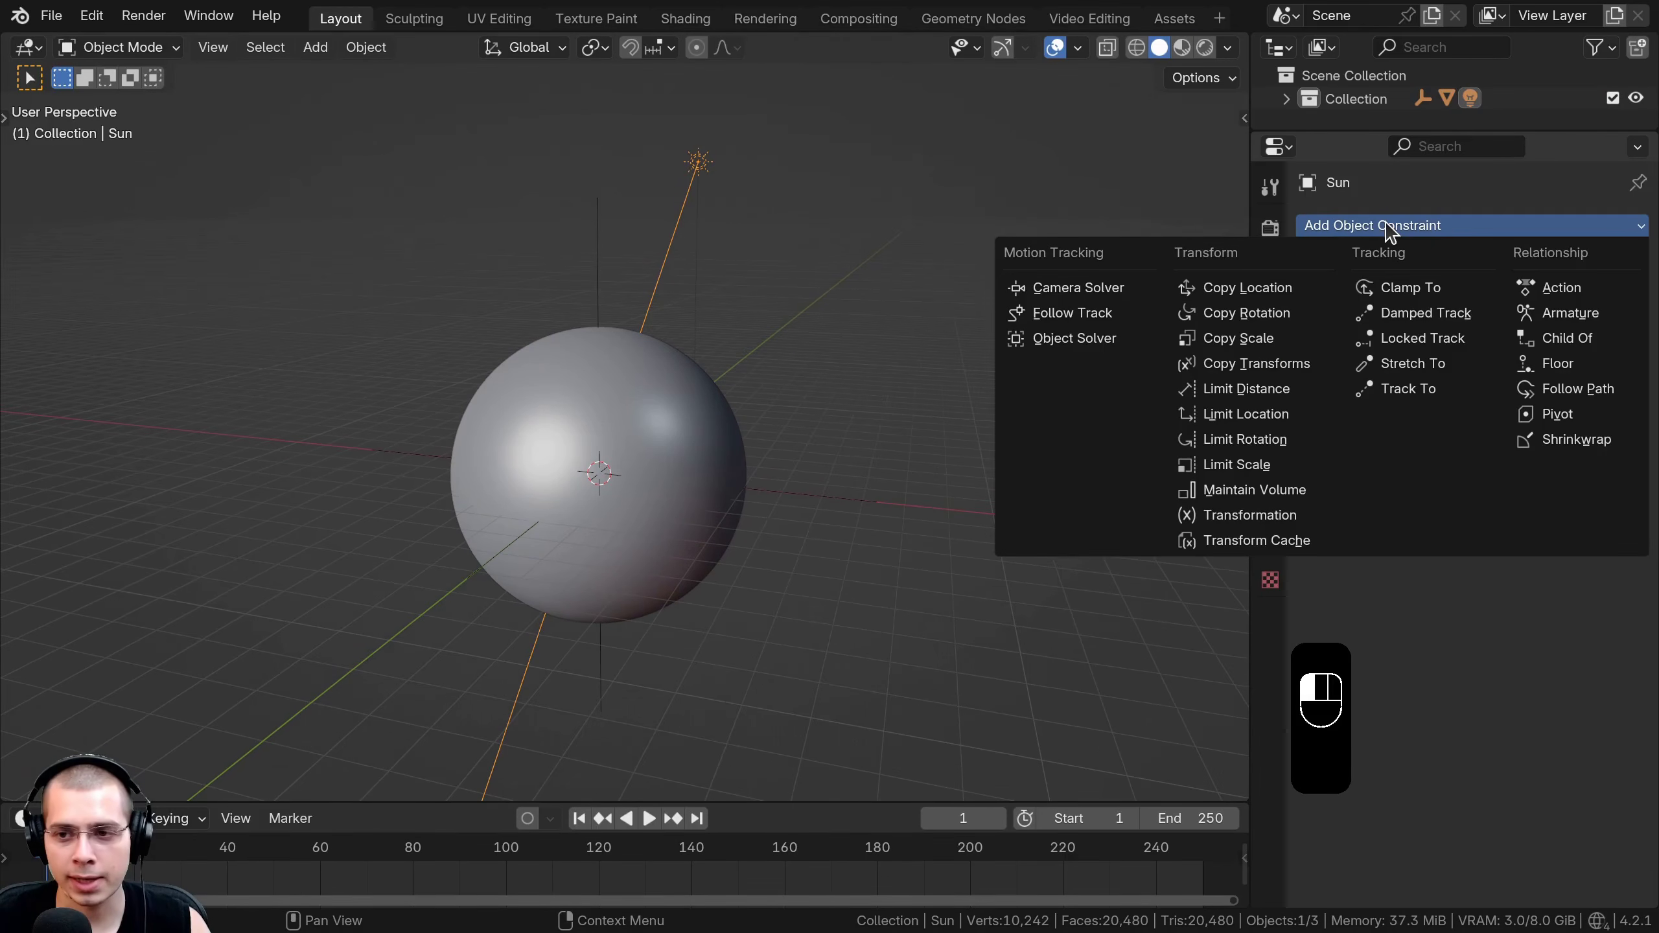
left_click(1408, 388)
scroll(869, 392, "up", 1)
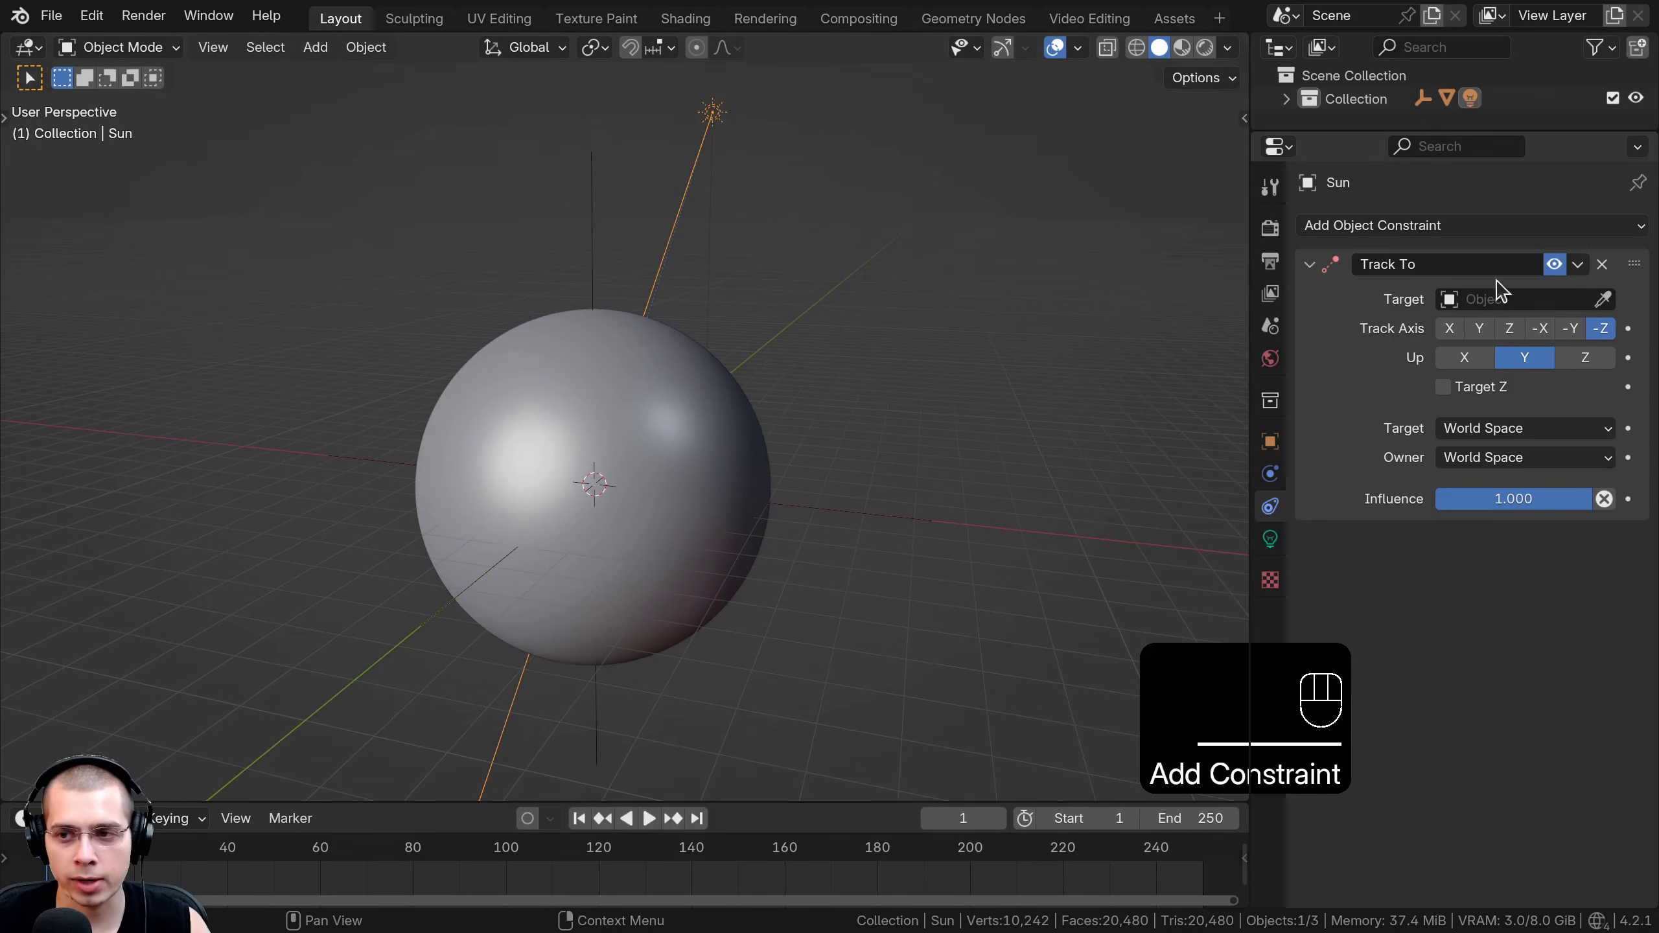
left_click(1605, 299)
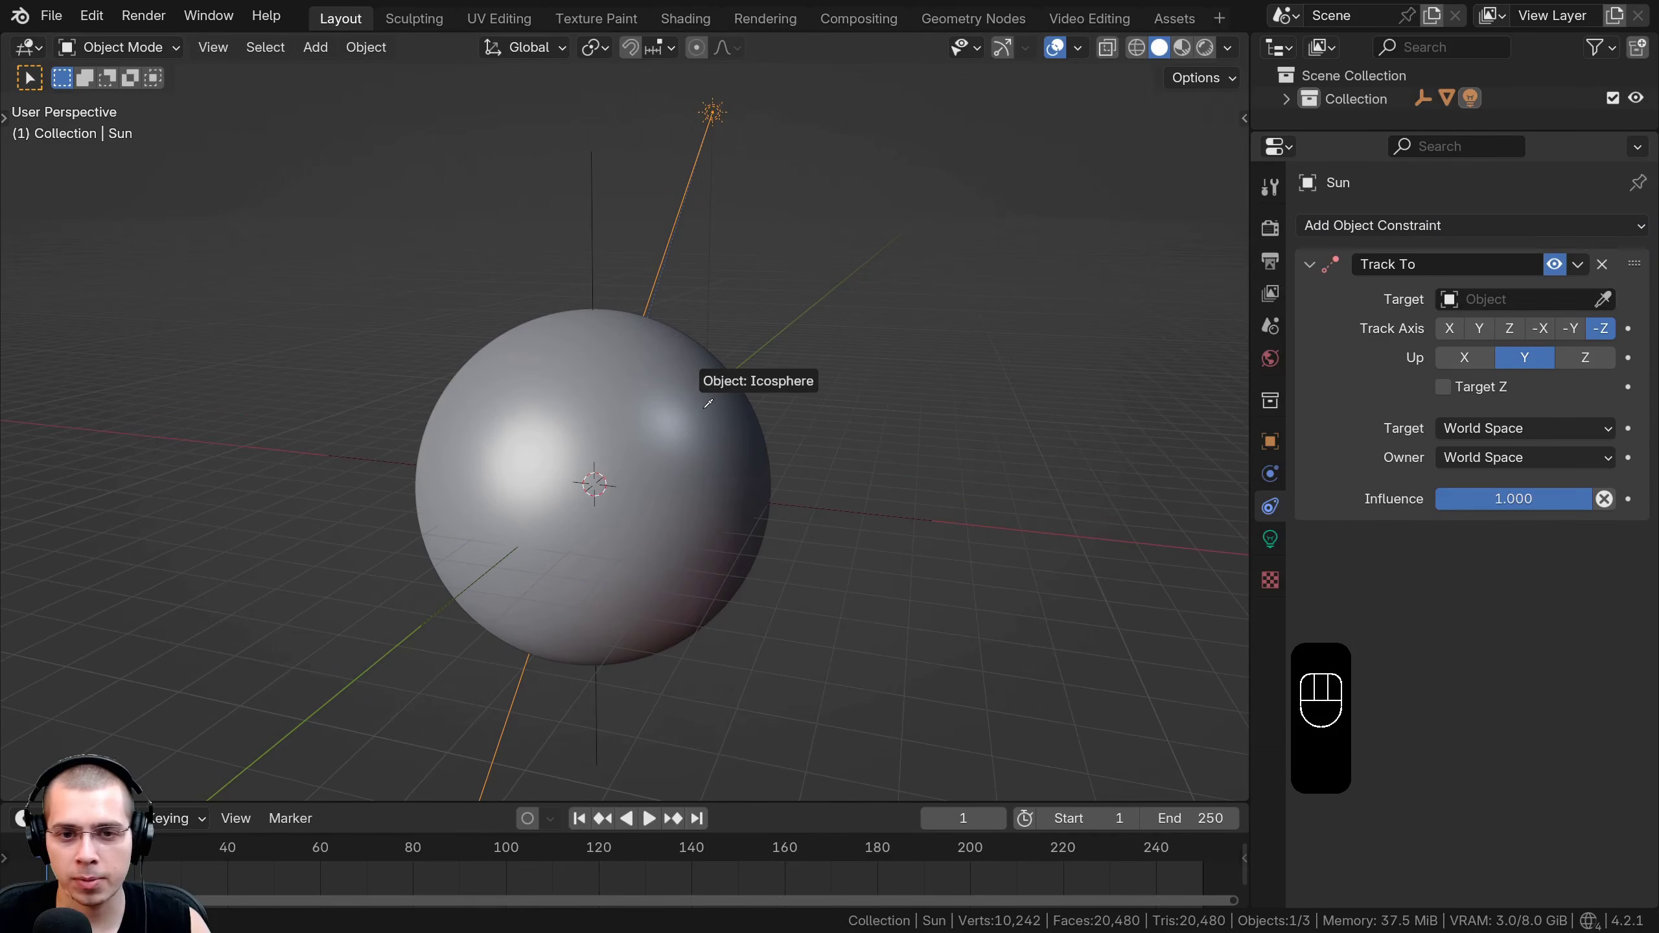
left_click(710, 404)
Try moving the constrained sun light, and switch the viewport back to rendered shading.
scroll(706, 327, "down", 2)
key("g")
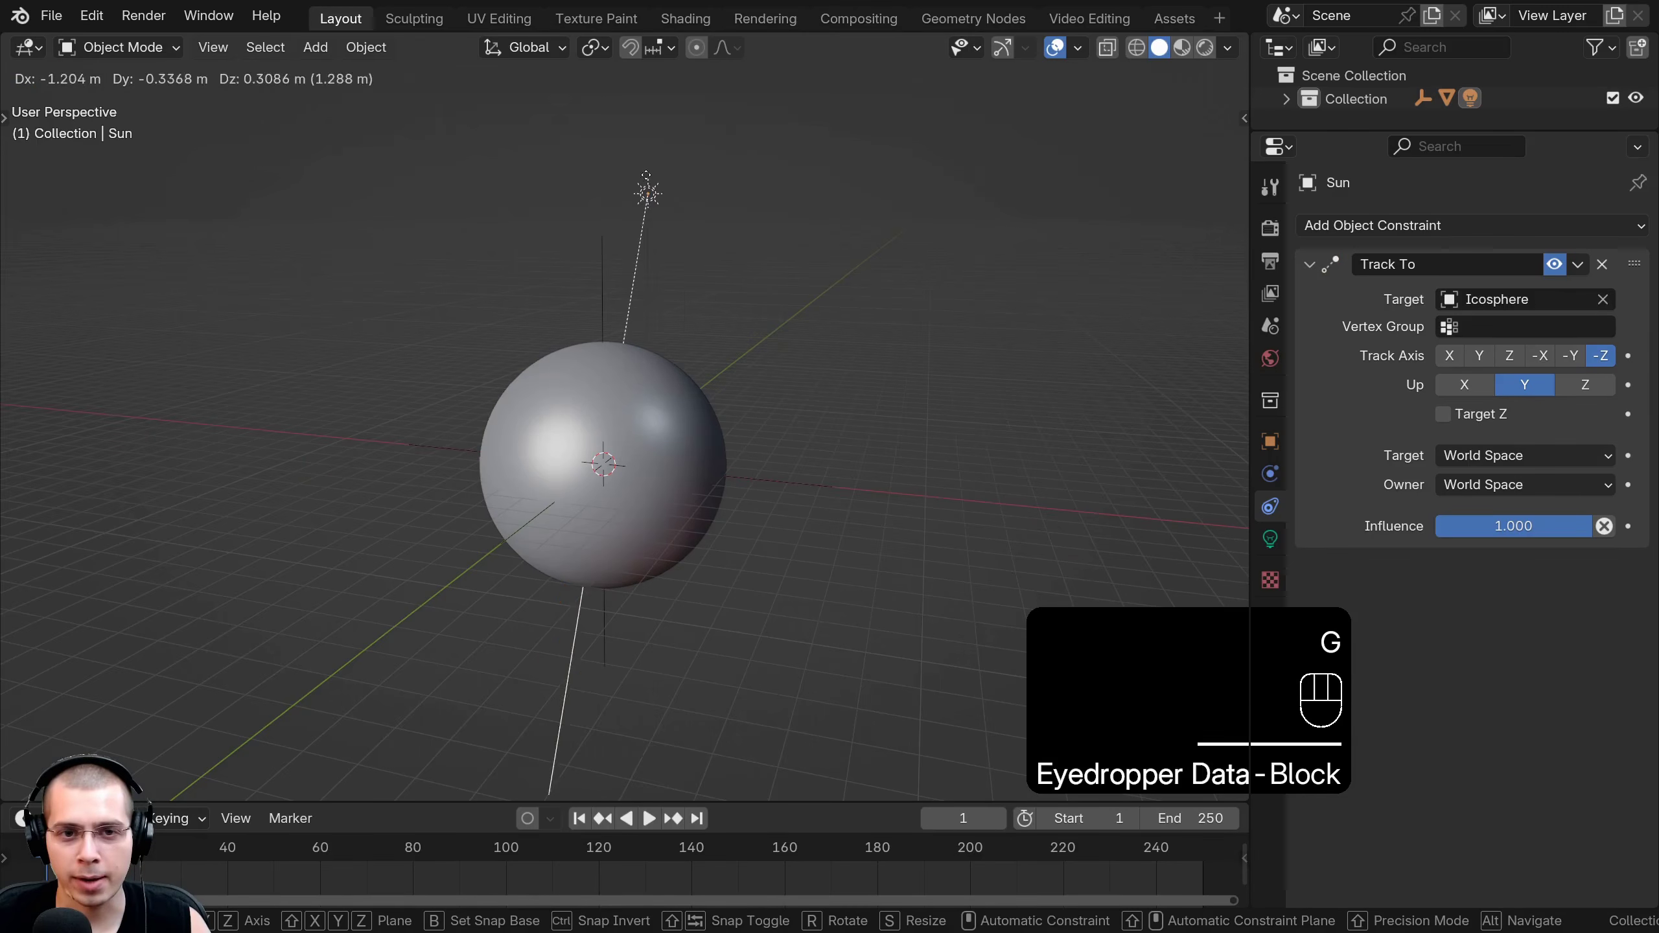
left_click(759, 511)
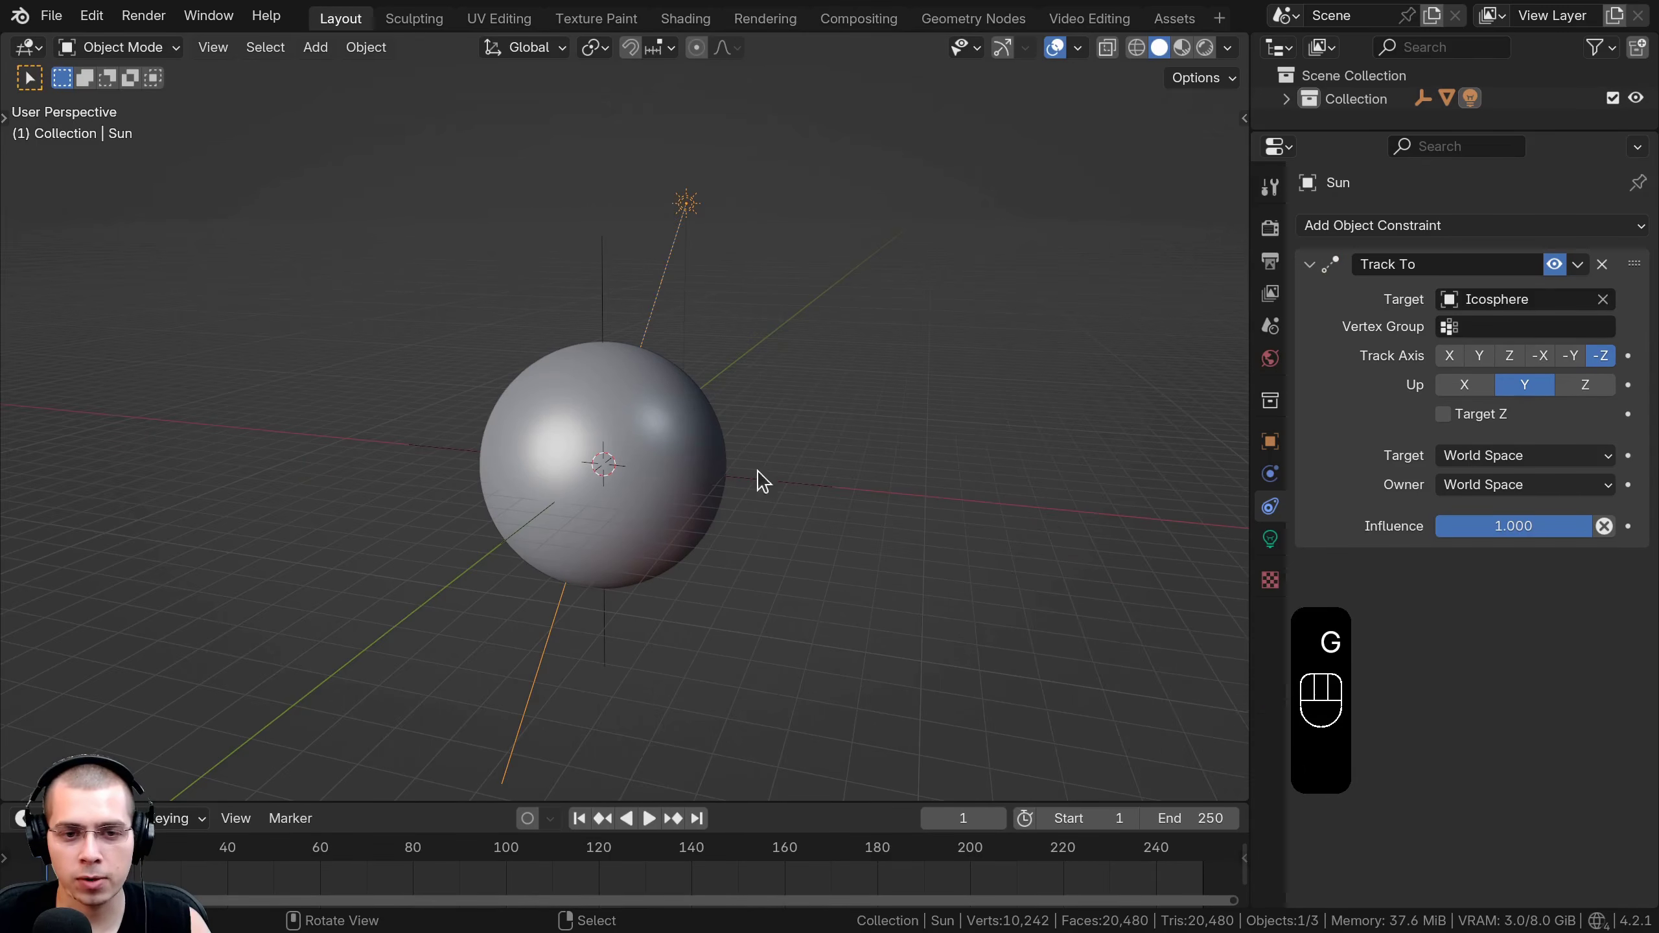
key("z")
left_click(769, 139)
Test moving the sun around the planet to check that its light keeps aiming at the sphere.
key("g")
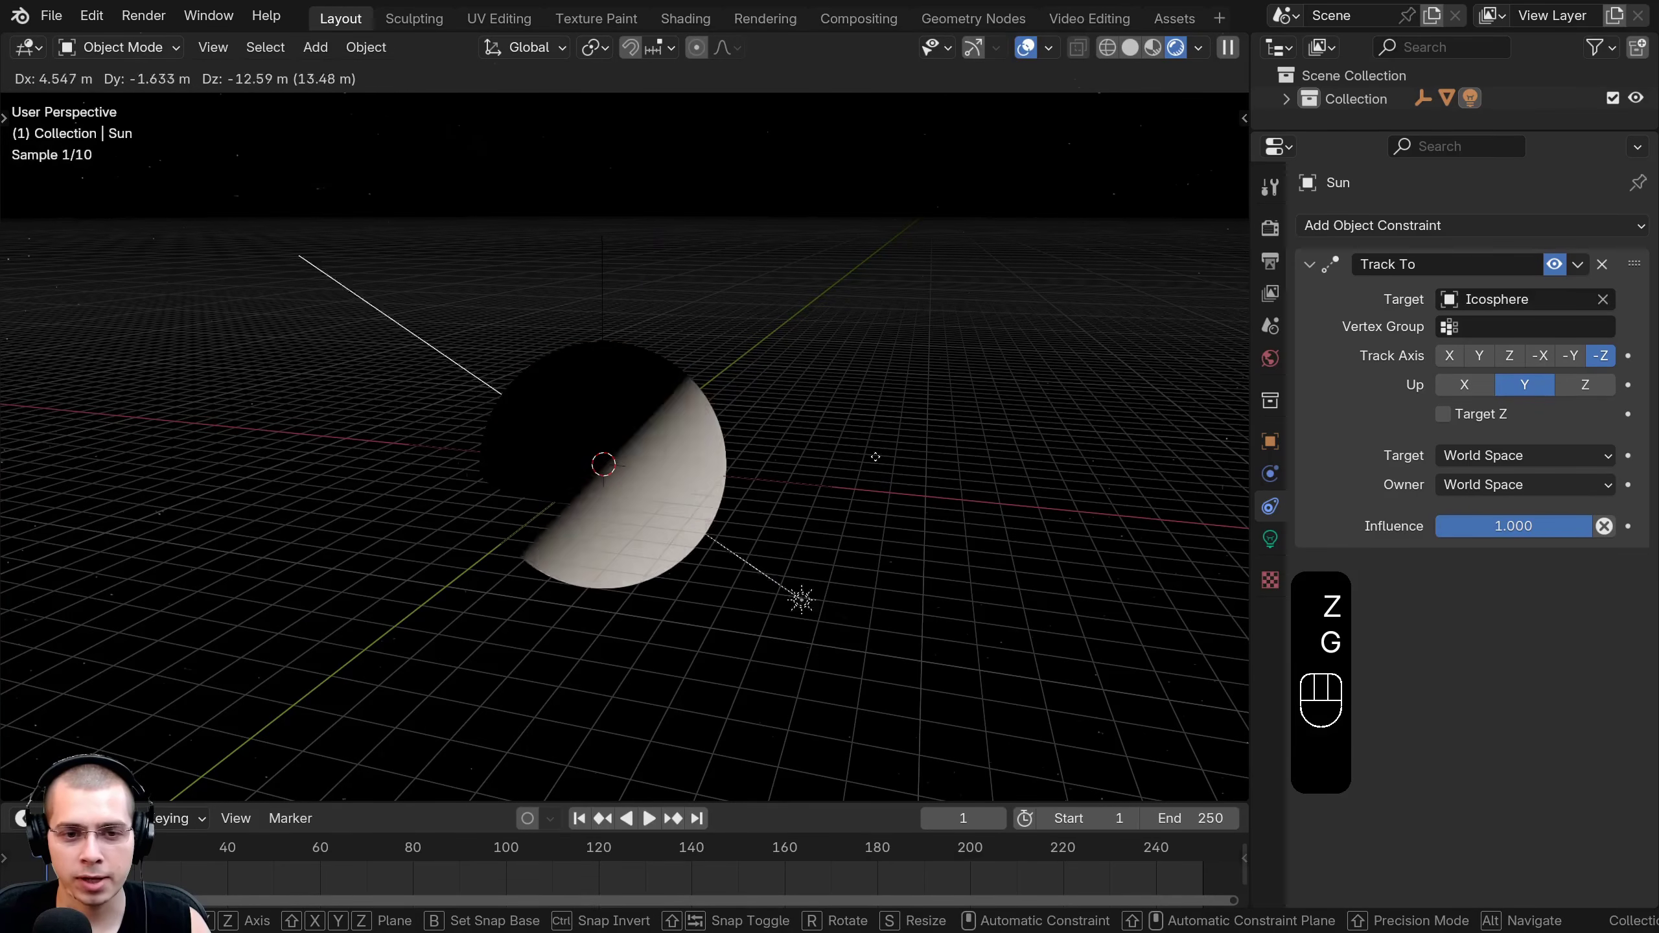
right_click(826, 226)
mouse_move(825, 222)
middle_mouse_down()
mouse_move(700, 214)
mouse_move(848, 233)
mouse_move(801, 230)
middle_mouse_up()
key("g")
right_click(706, 208)
key("g")
left_click(776, 230)
scroll(640, 287, "up", 2)
Select the empty at the planet's center and try rotating and moving it.
middle_click_drag(672, 356, 577, 321, "shift")
left_click(581, 332)
key("r")
key("r")
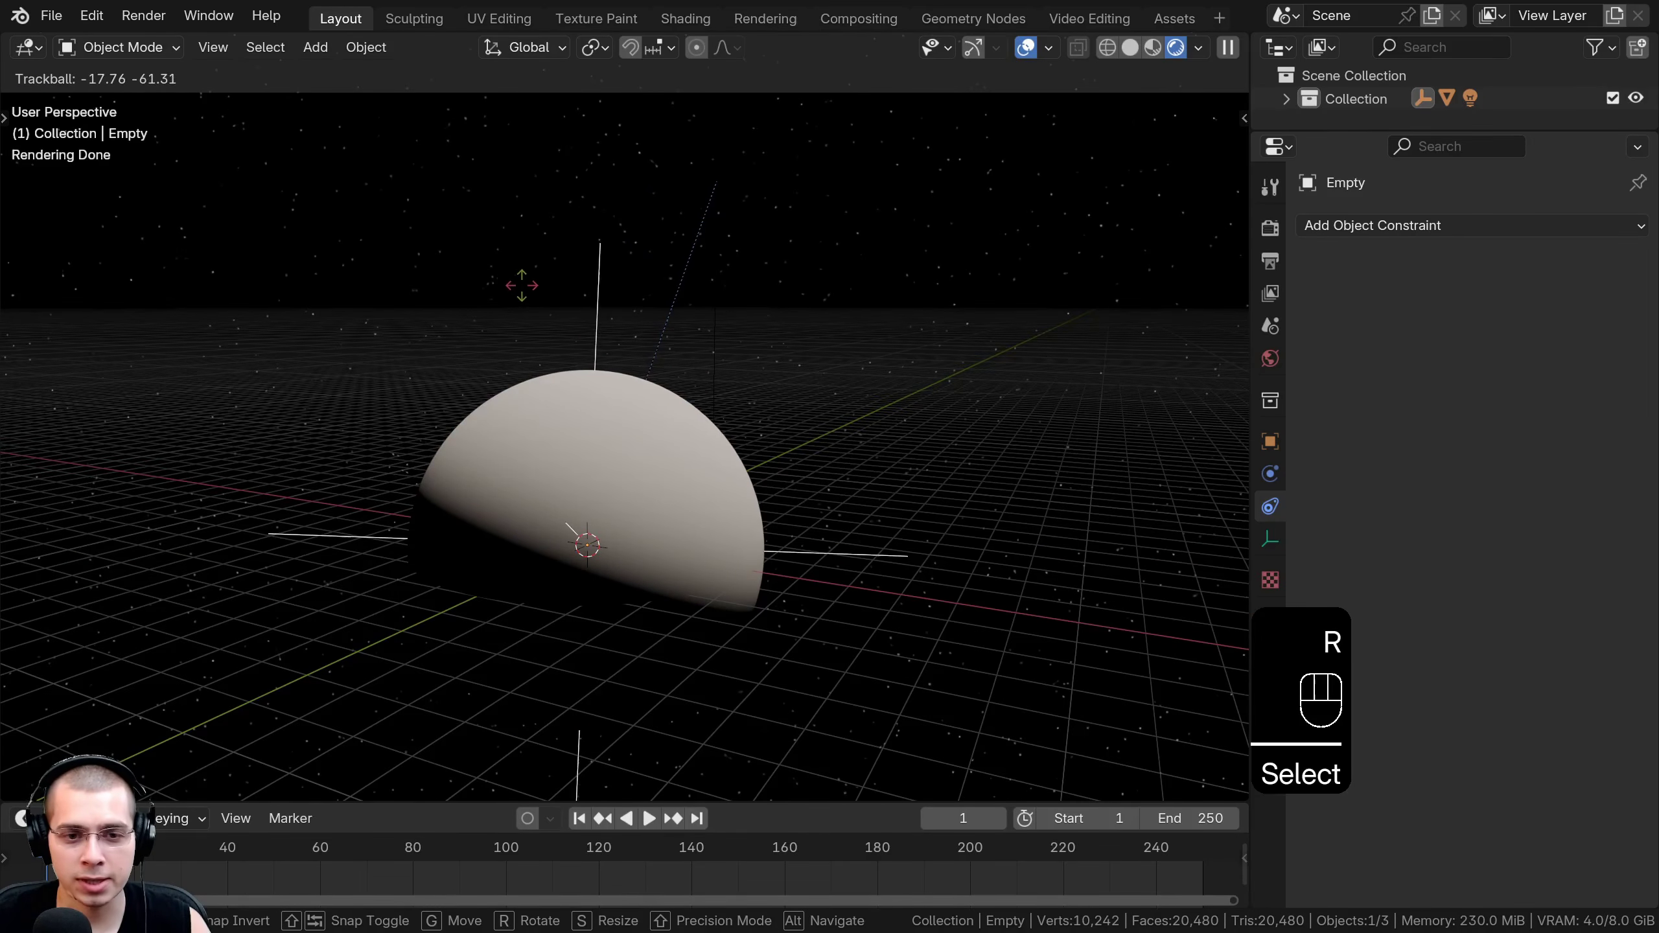
key("r")
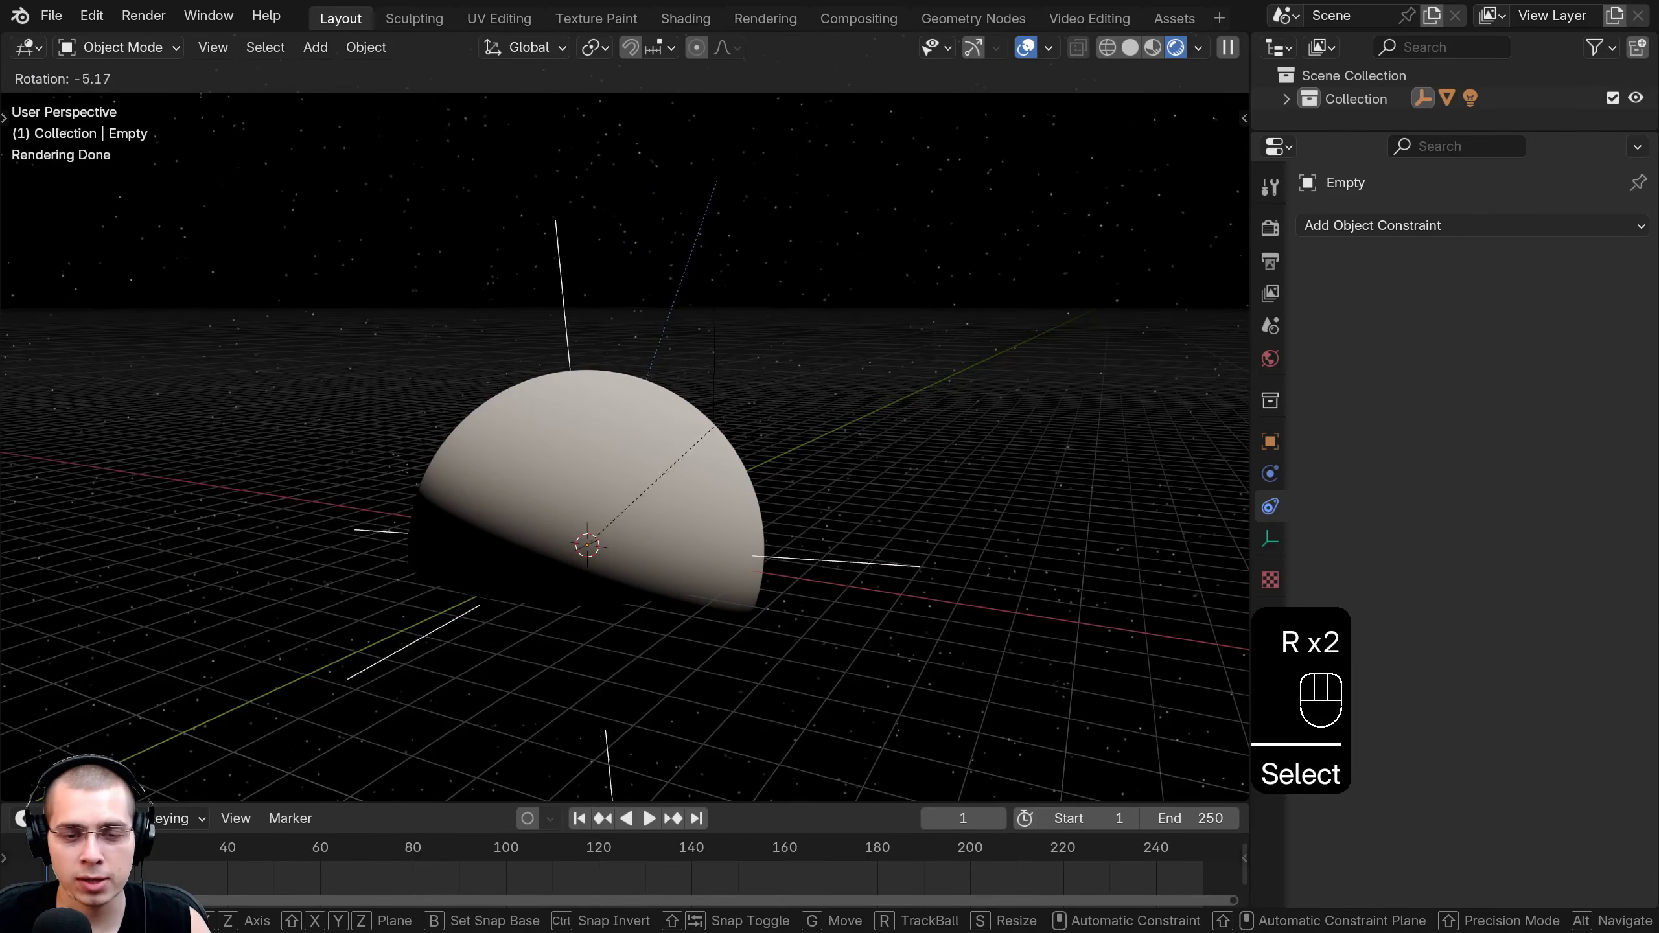
left_click(619, 264)
key("r")
right_click(739, 177)
middle_click_drag(737, 178, 686, 346)
key("g")
right_click(634, 331)
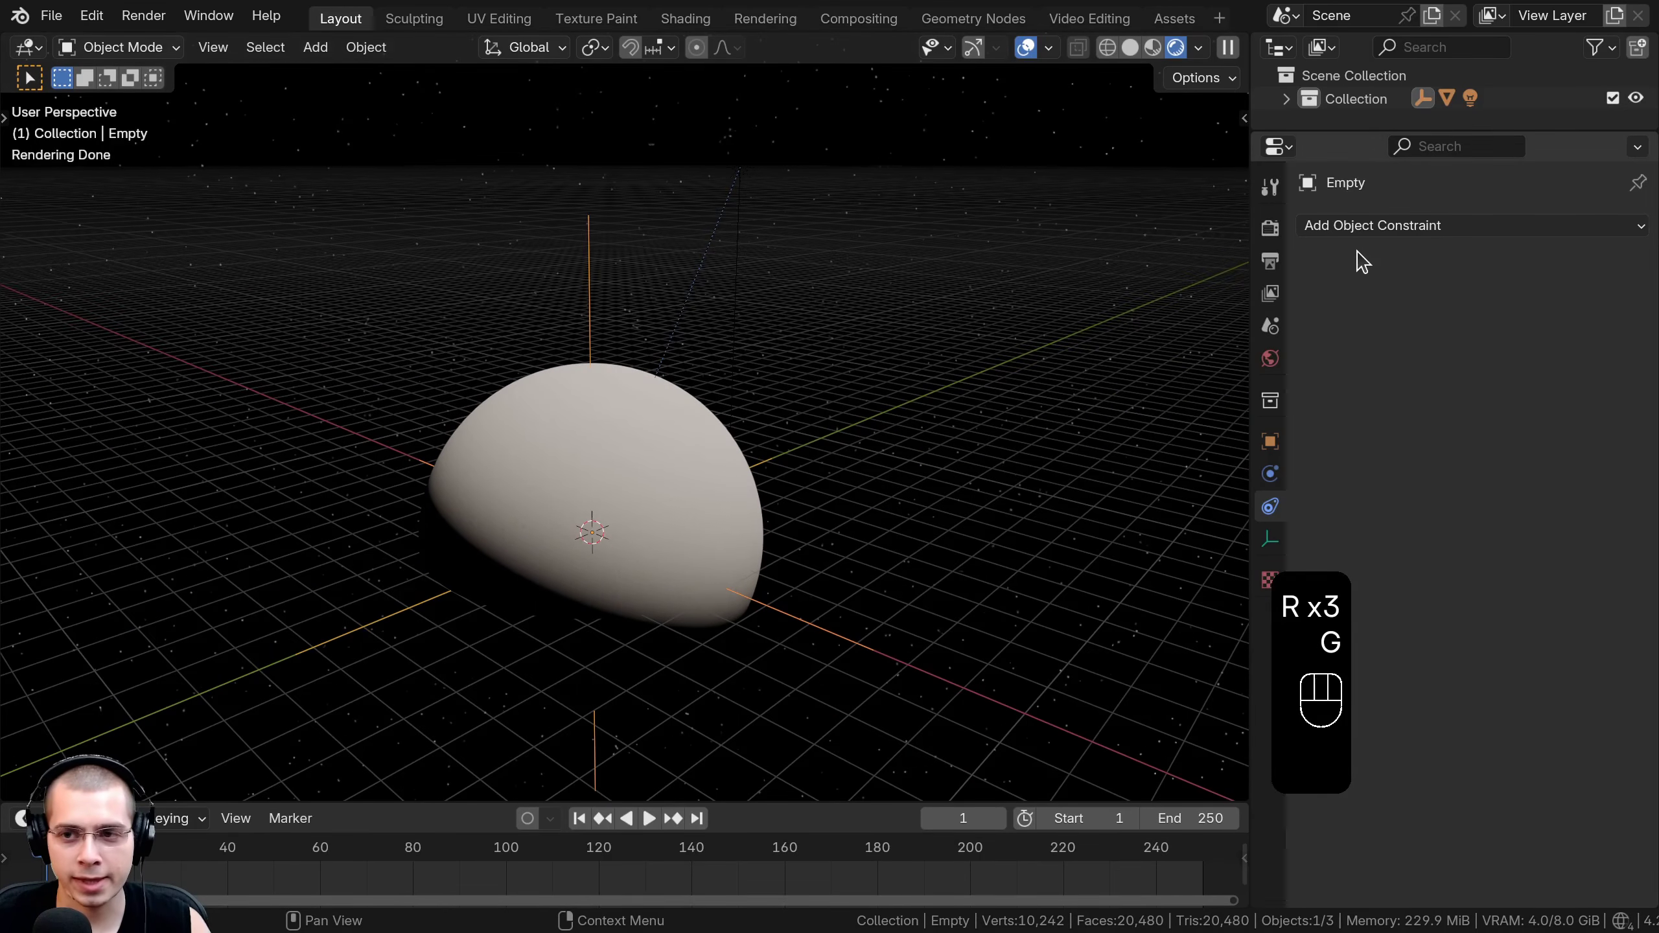
Add a Track To constraint to the empty at the planet's center with the sun light as its target.
left_click(1370, 229)
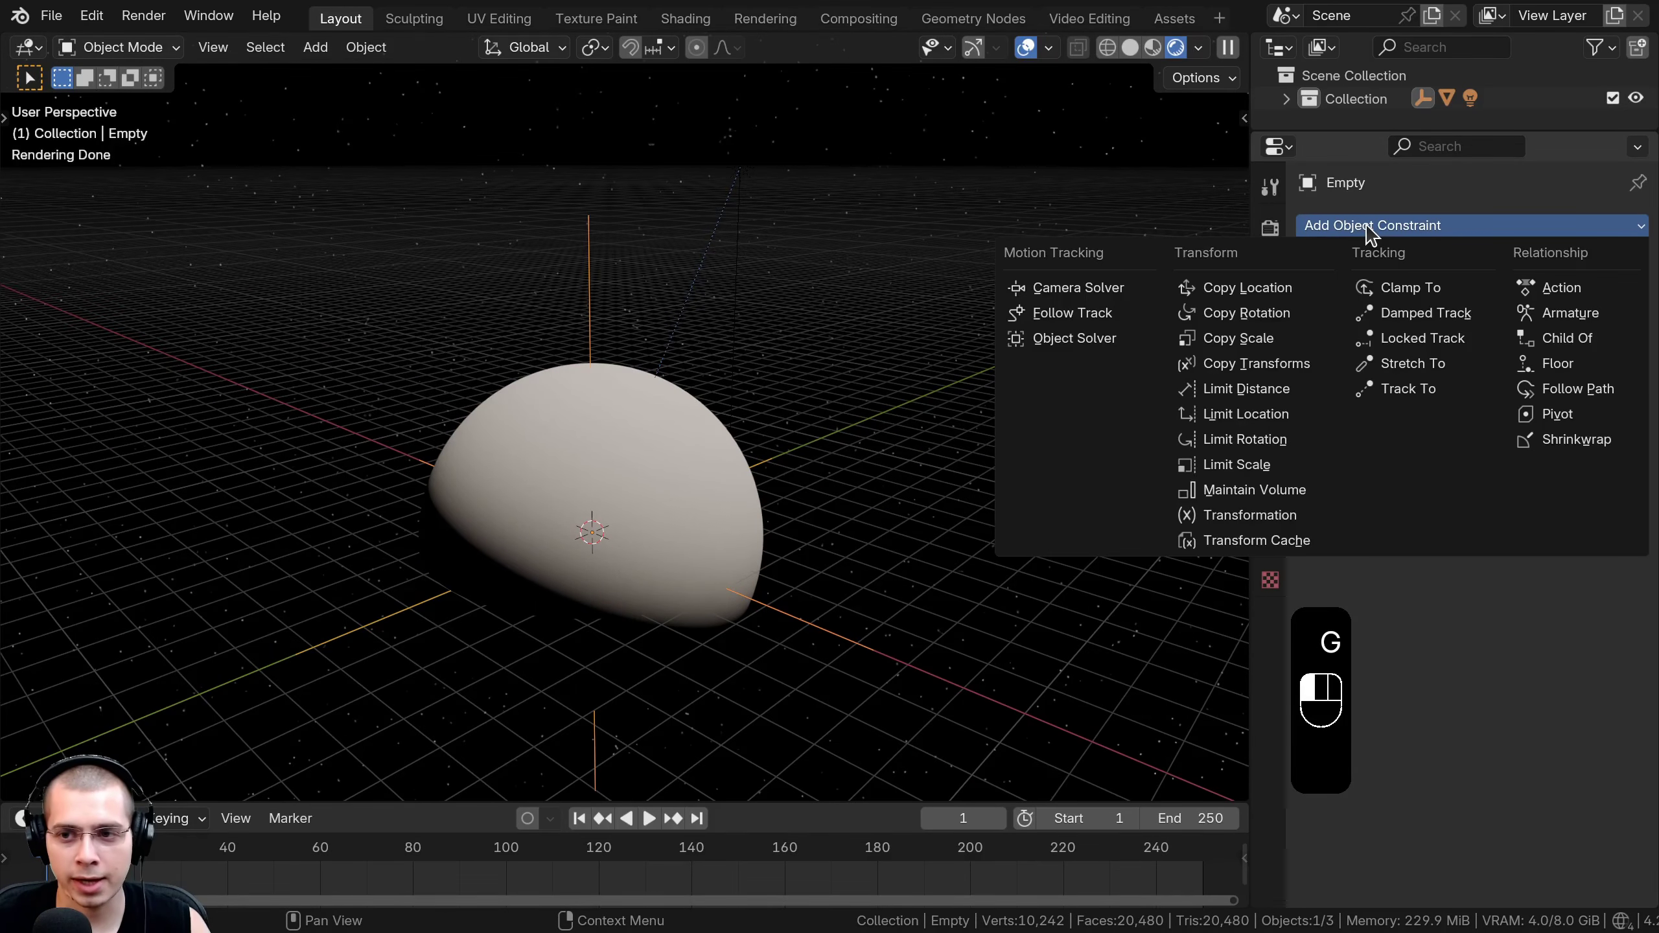
left_click(1409, 392)
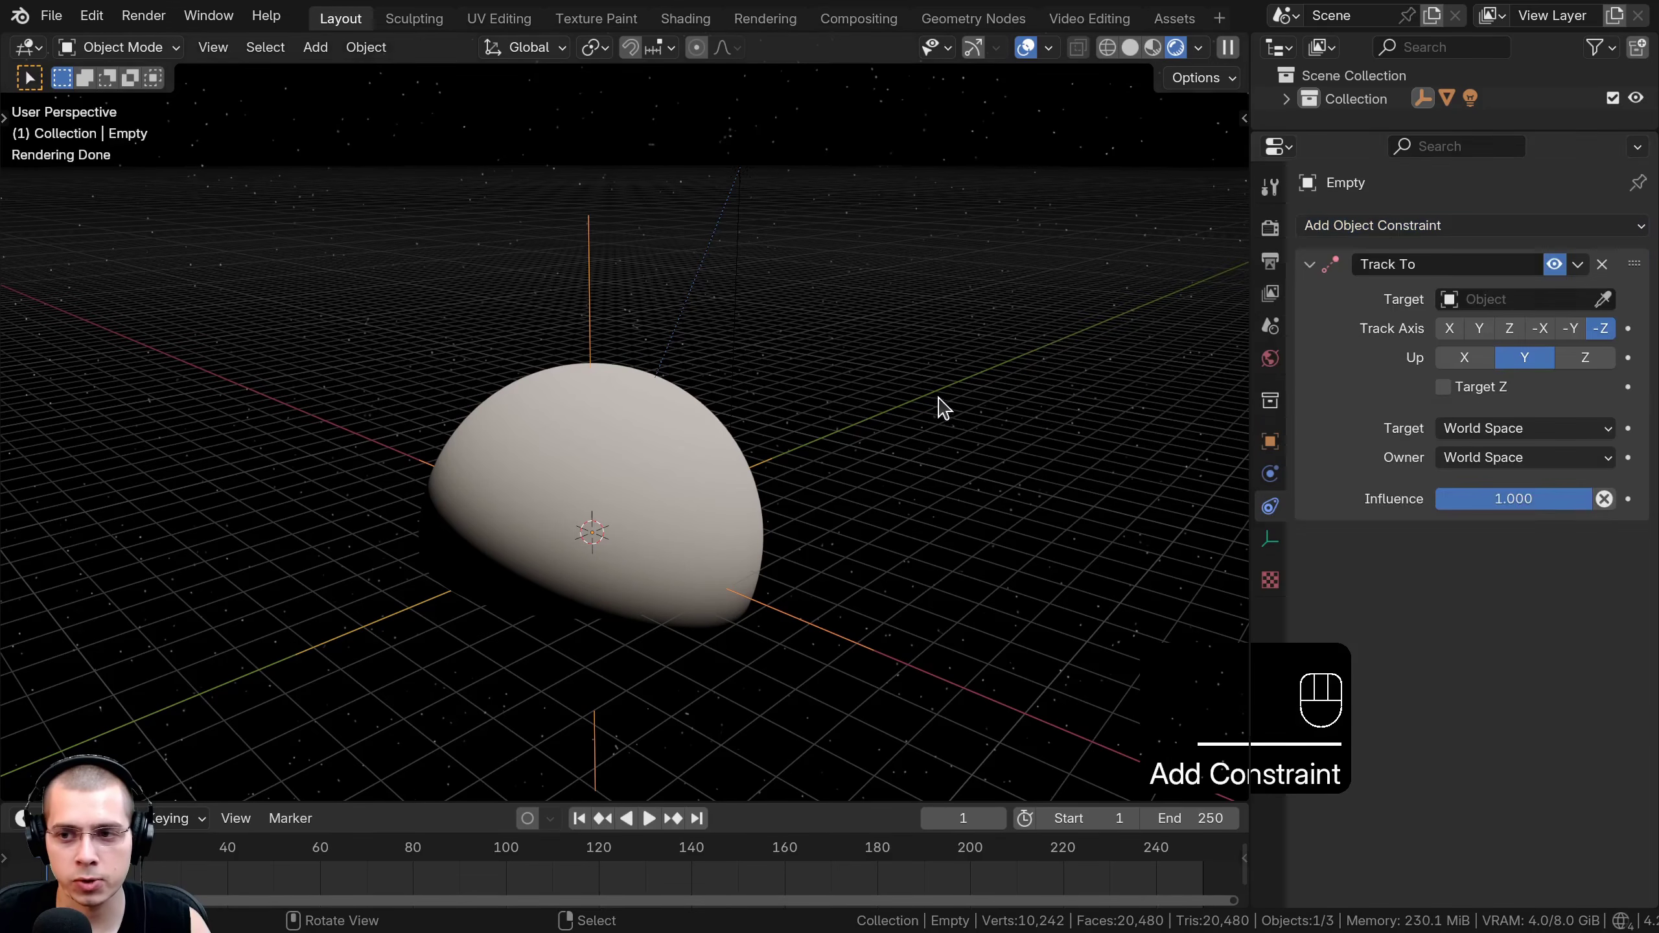
left_click(1603, 300)
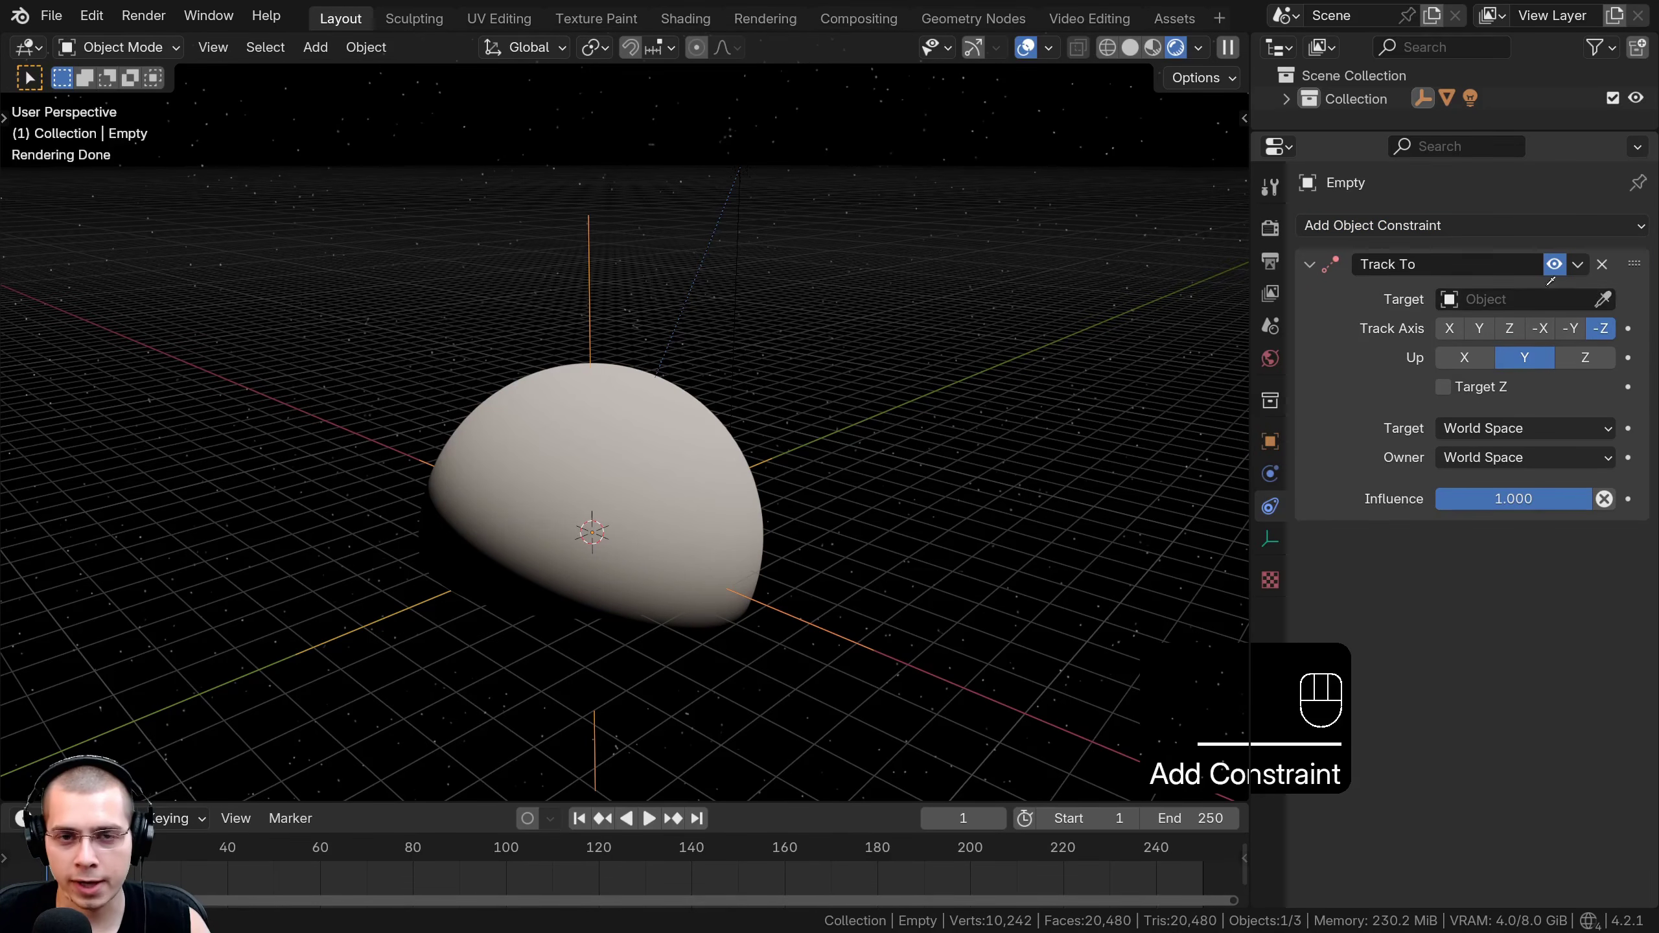
left_click(744, 169)
Move the sun light to a different place around the planet to test the tracking.
key("g")
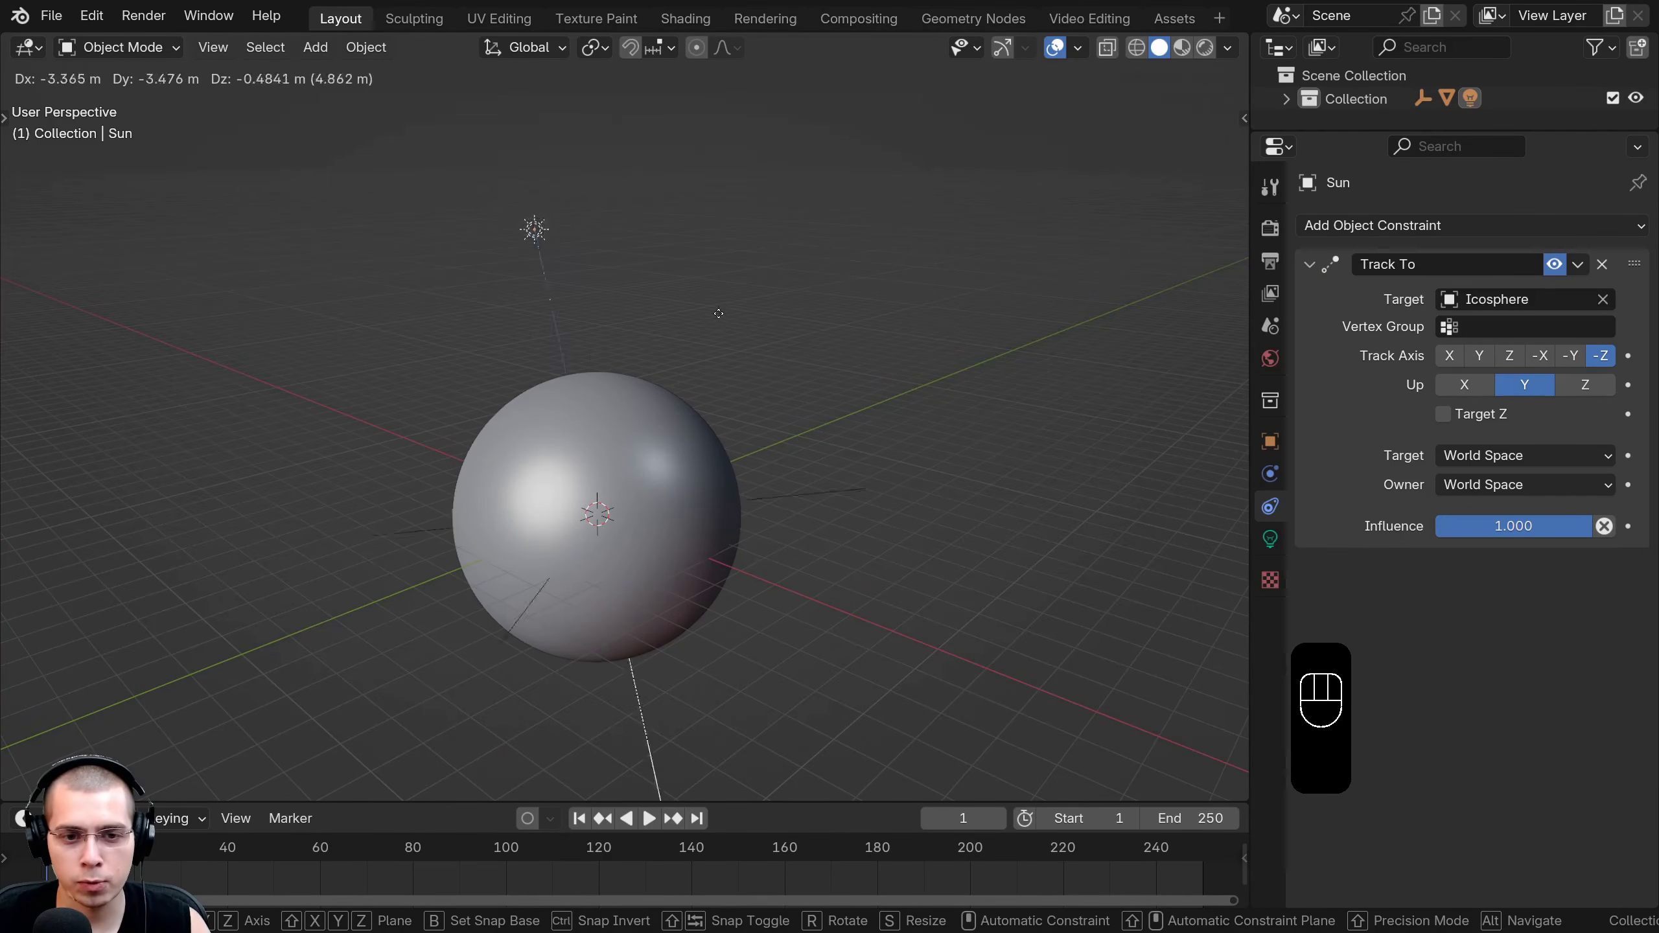
left_click(862, 307)
middle_click_drag(864, 307, 693, 311, "shift")
Select the planet sphere, switch to the Shading workspace and give it a new material named Atmo.
left_click(556, 376)
middle_click_drag(549, 374, 659, 426)
left_click(686, 20)
mouse_move(492, 338)
middle_mouse_down("shift")
mouse_move(525, 309)
mouse_move(384, 344)
middle_mouse_up("shift")
left_click(1124, 49)
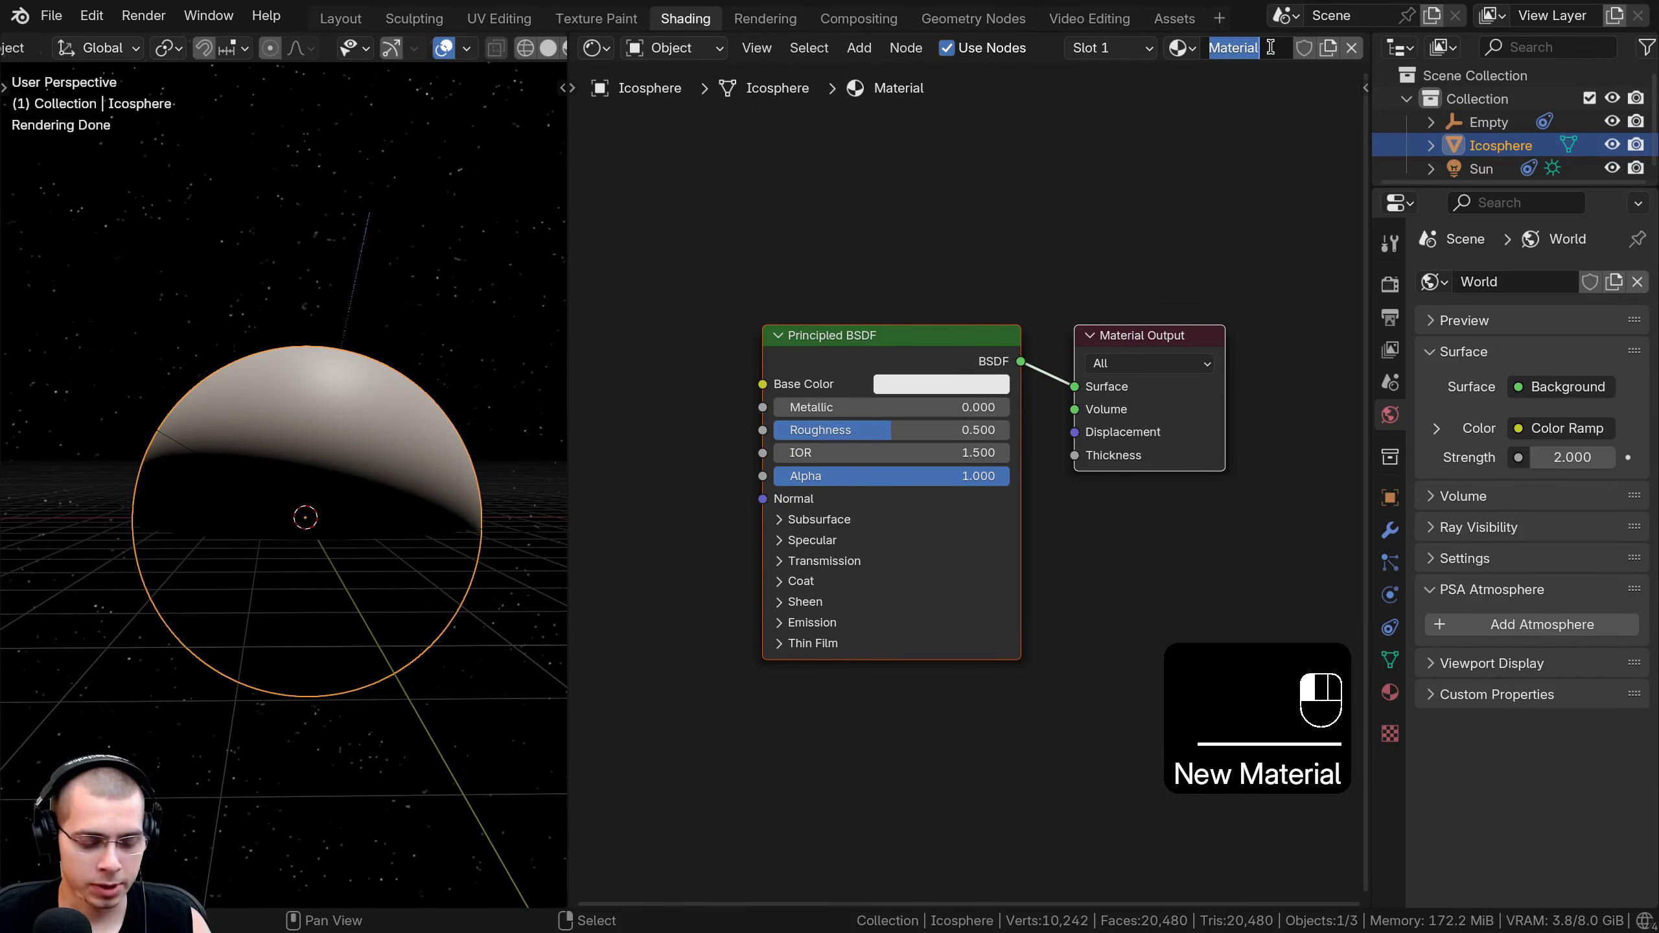
type("Atmo")
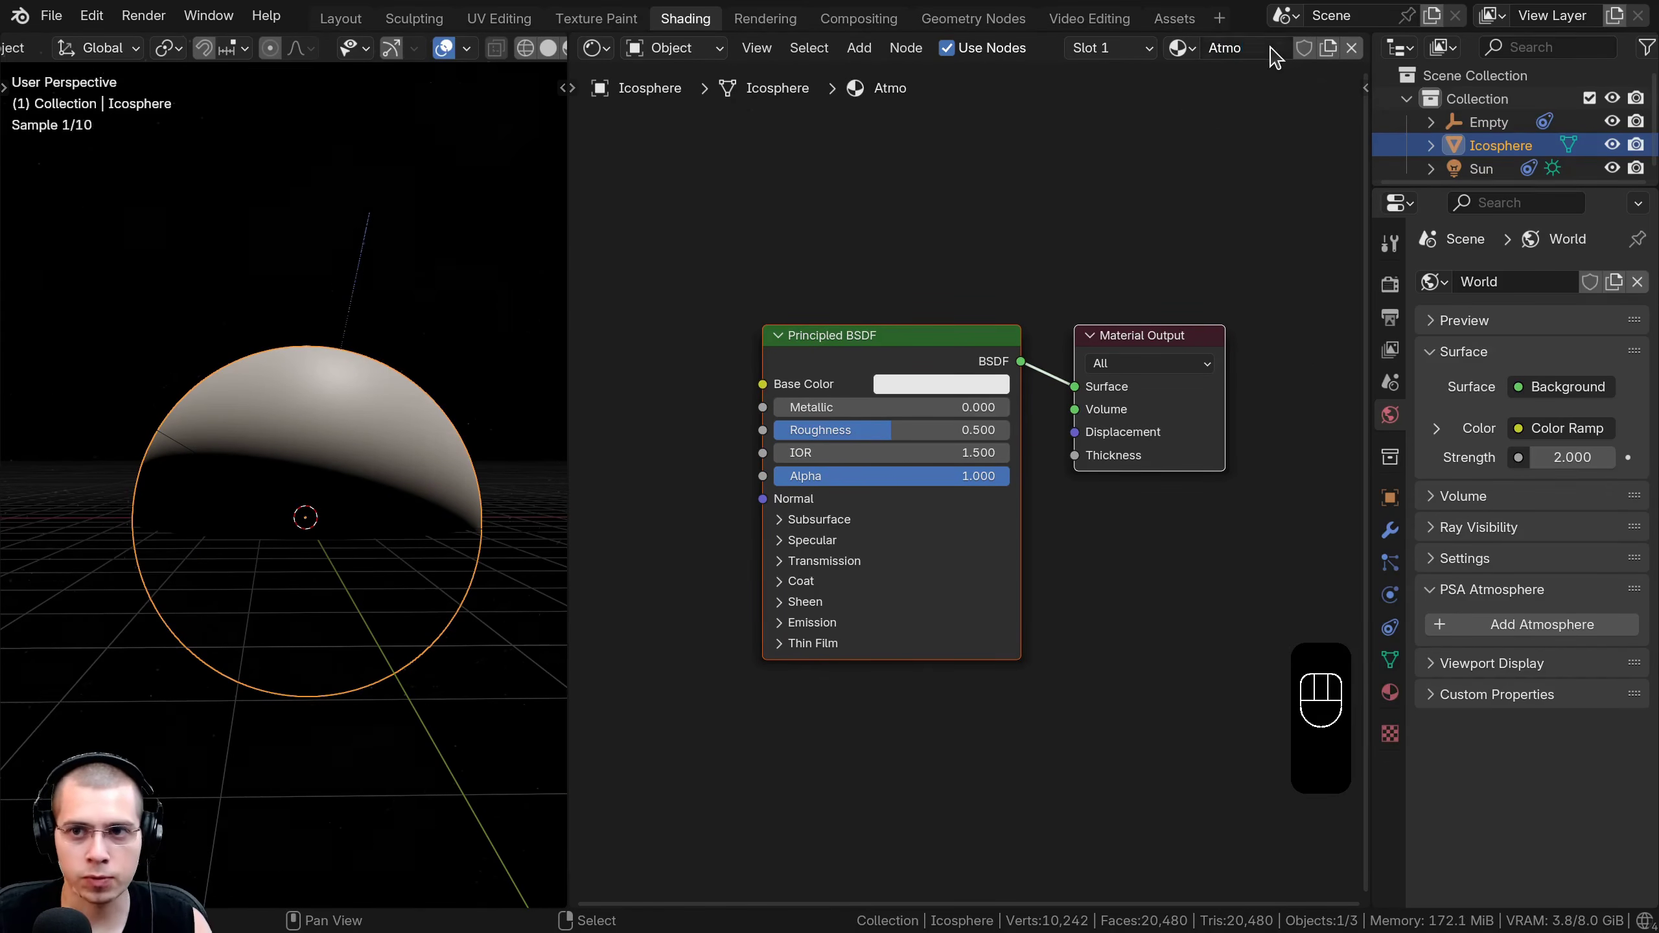
Add an Emission shader node to the Atmo material and delete the Principled BSDF node.
scroll(1045, 330, "up", 4)
scroll(970, 342, "down", 3)
key("a")
left_click_drag(836, 382, 859, 381)
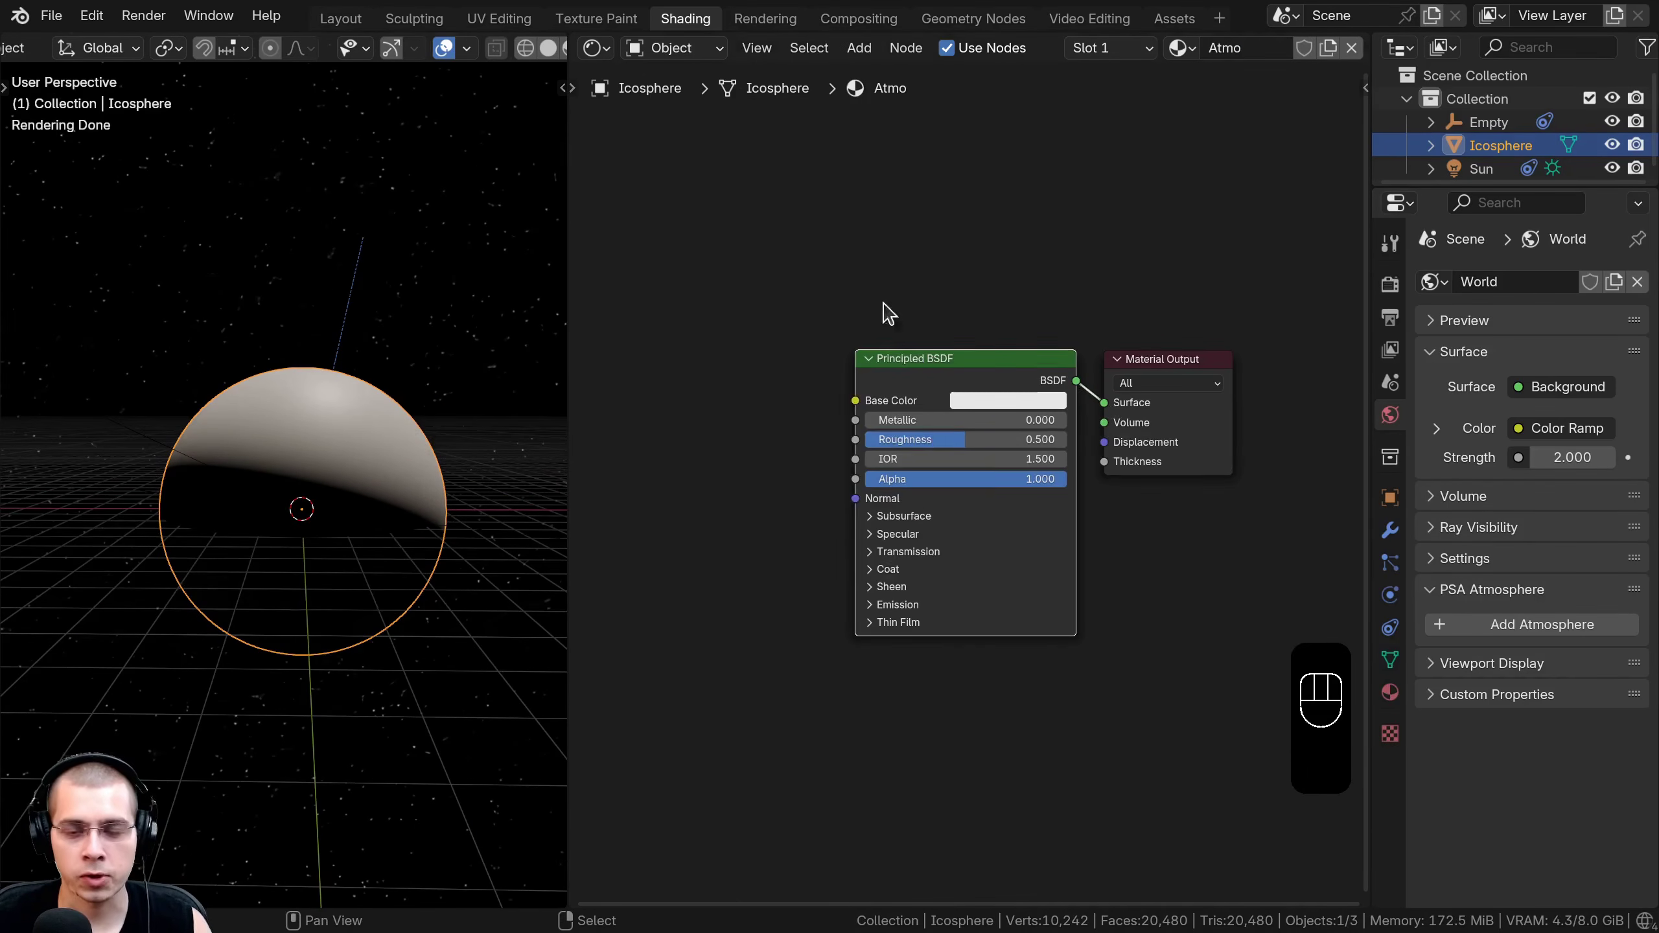
key("shift+a")
type("emi")
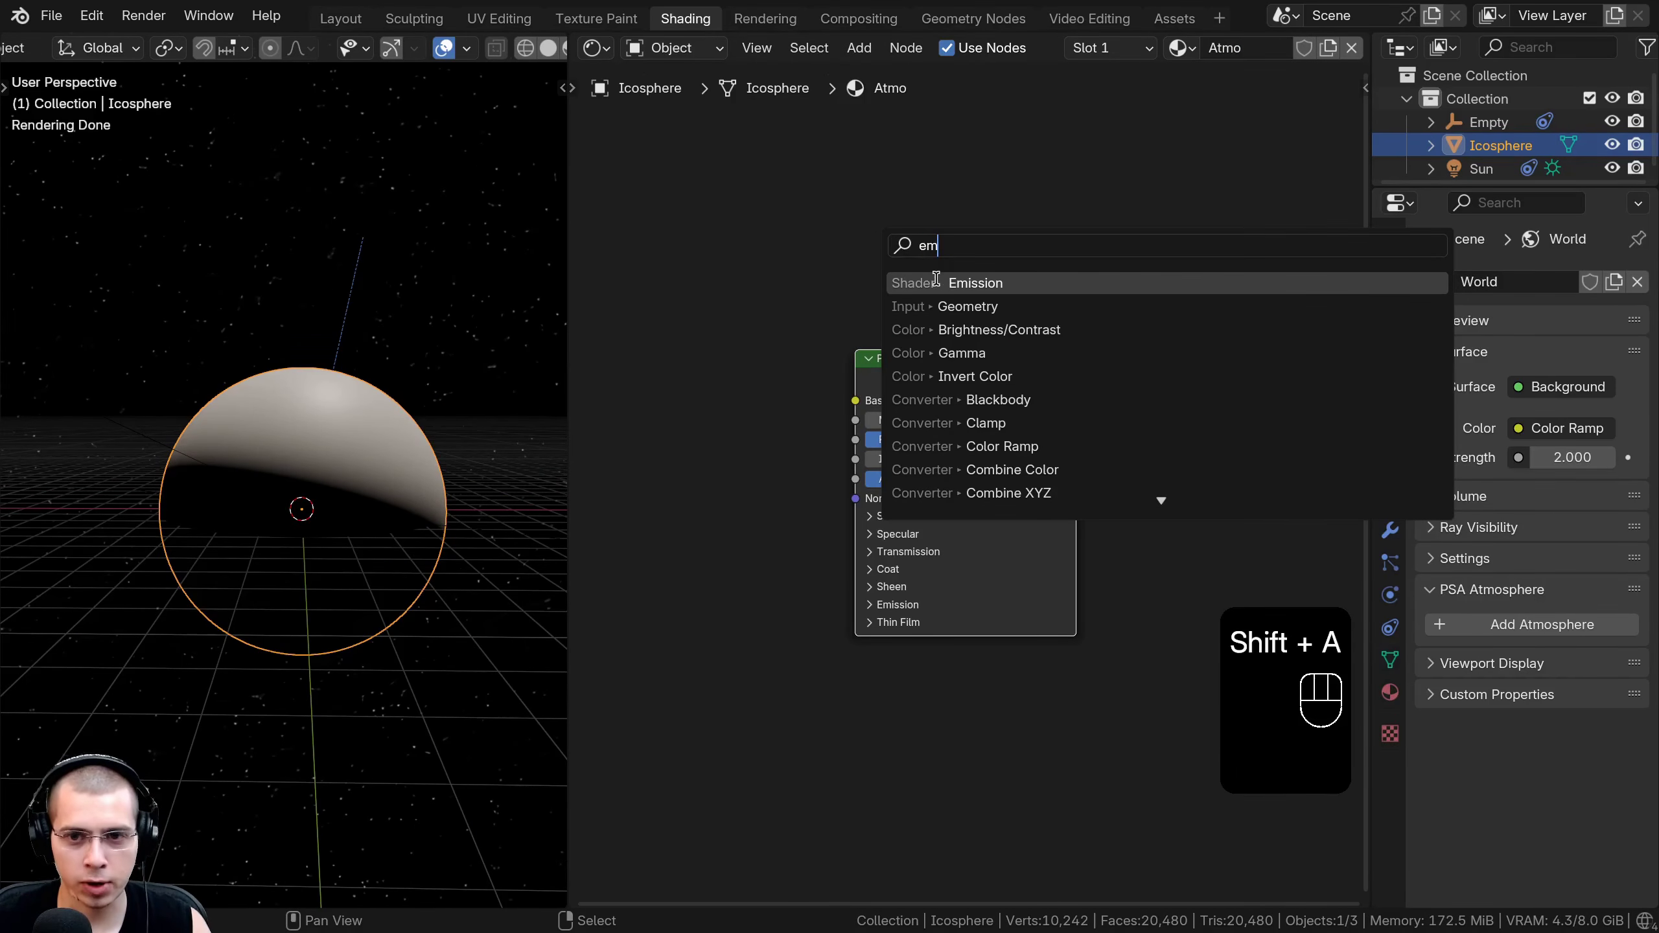
key("Return")
left_click(730, 198)
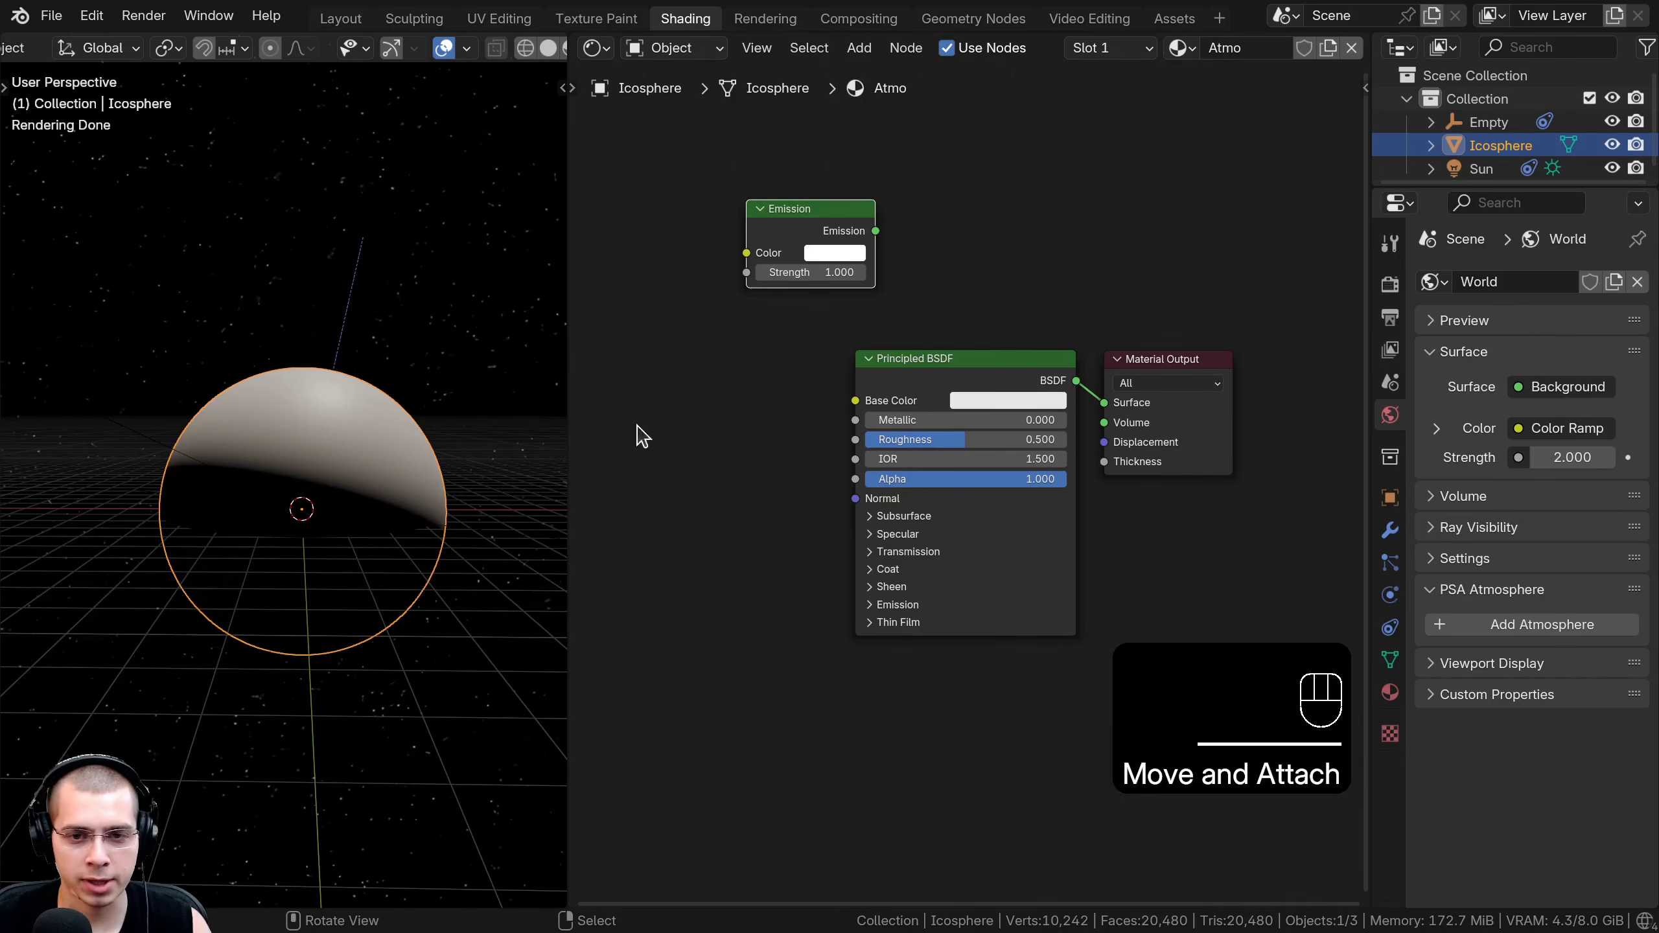
left_click(953, 384)
key("x")
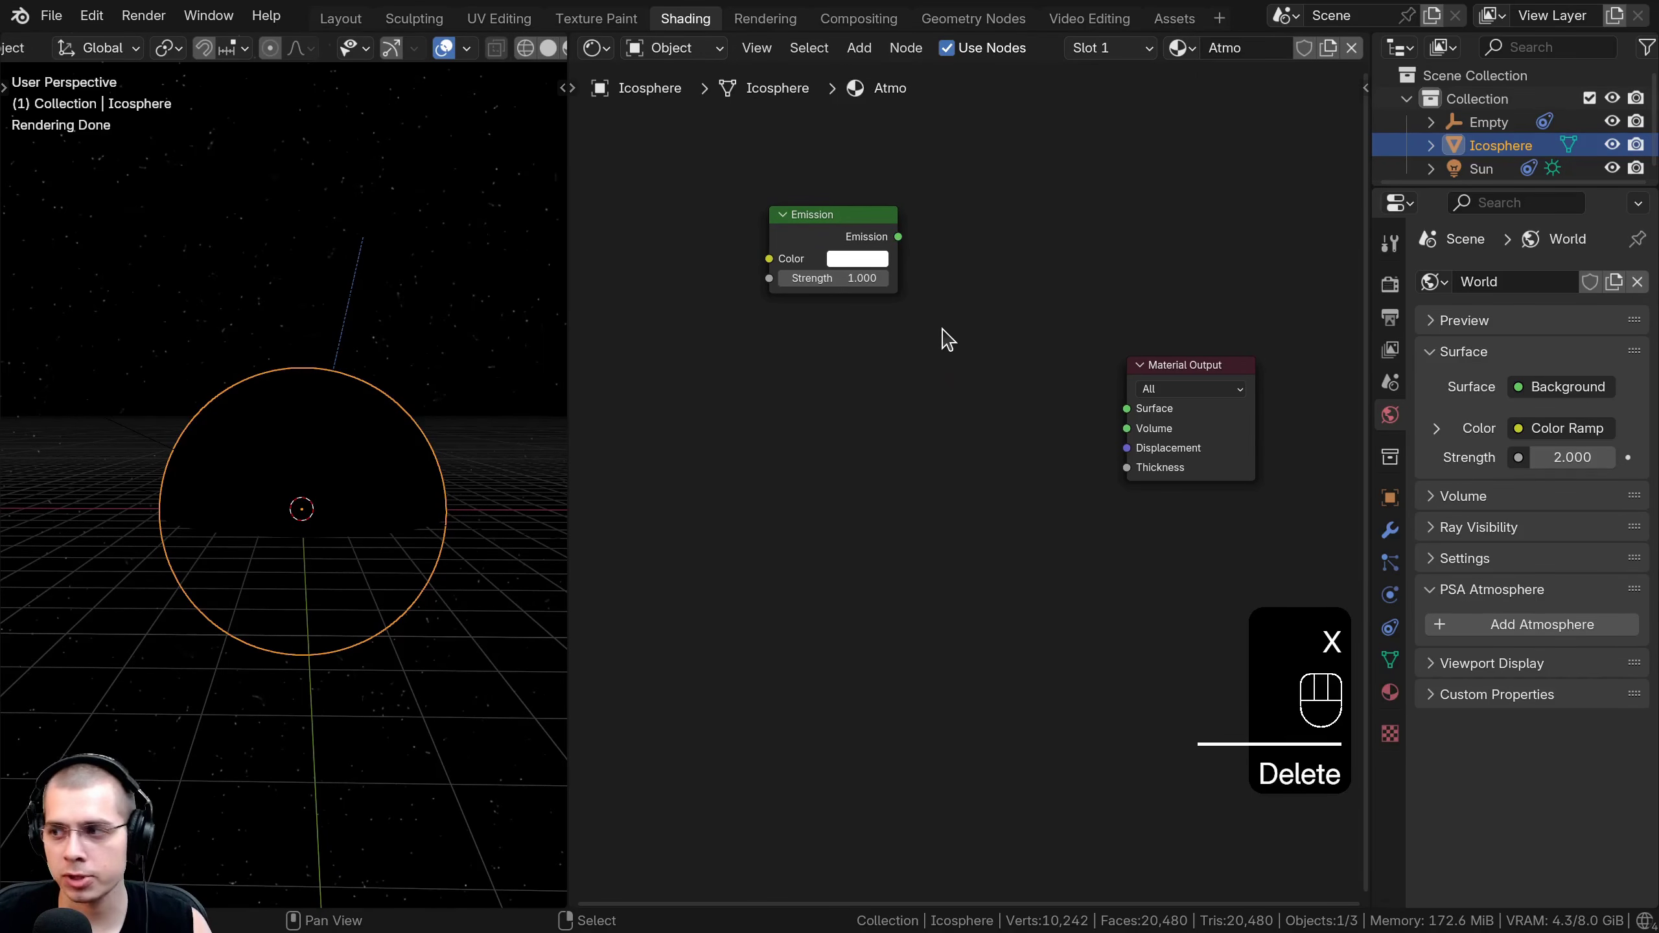
Add a Transparent BSDF node above the Emission node and bring both nodes closer to the Material Output.
key("shift+a")
type("tra")
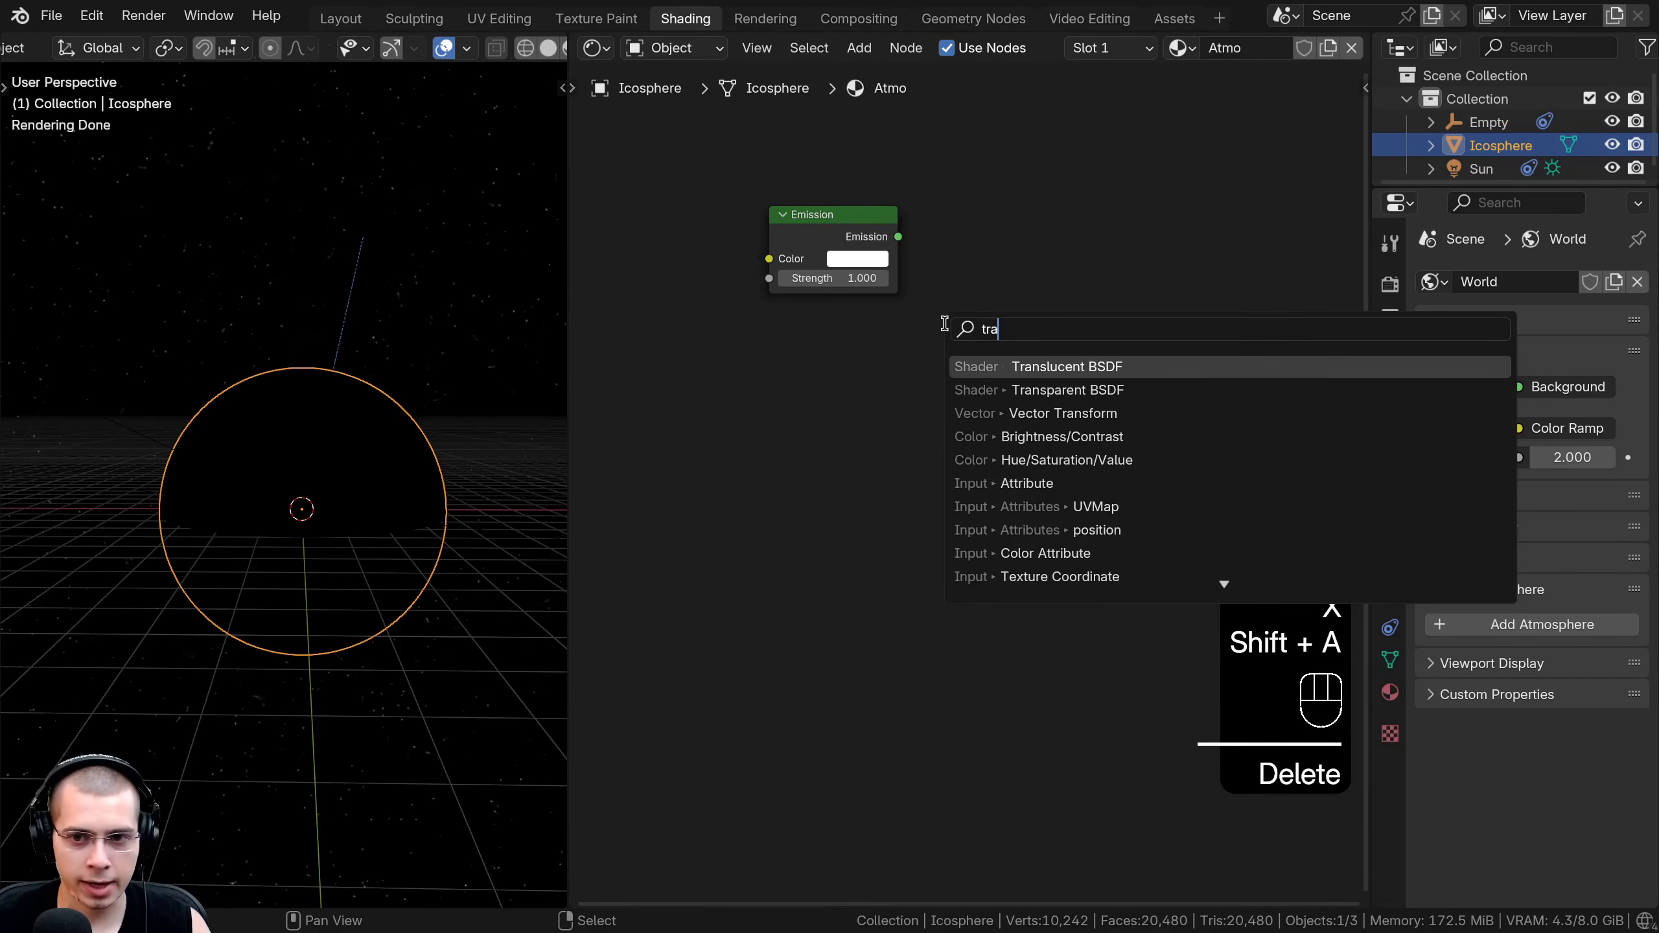
left_click(1001, 390)
left_click(771, 131)
key("b")
left_click_drag(728, 119, 860, 236)
key("g")
left_click(886, 394)
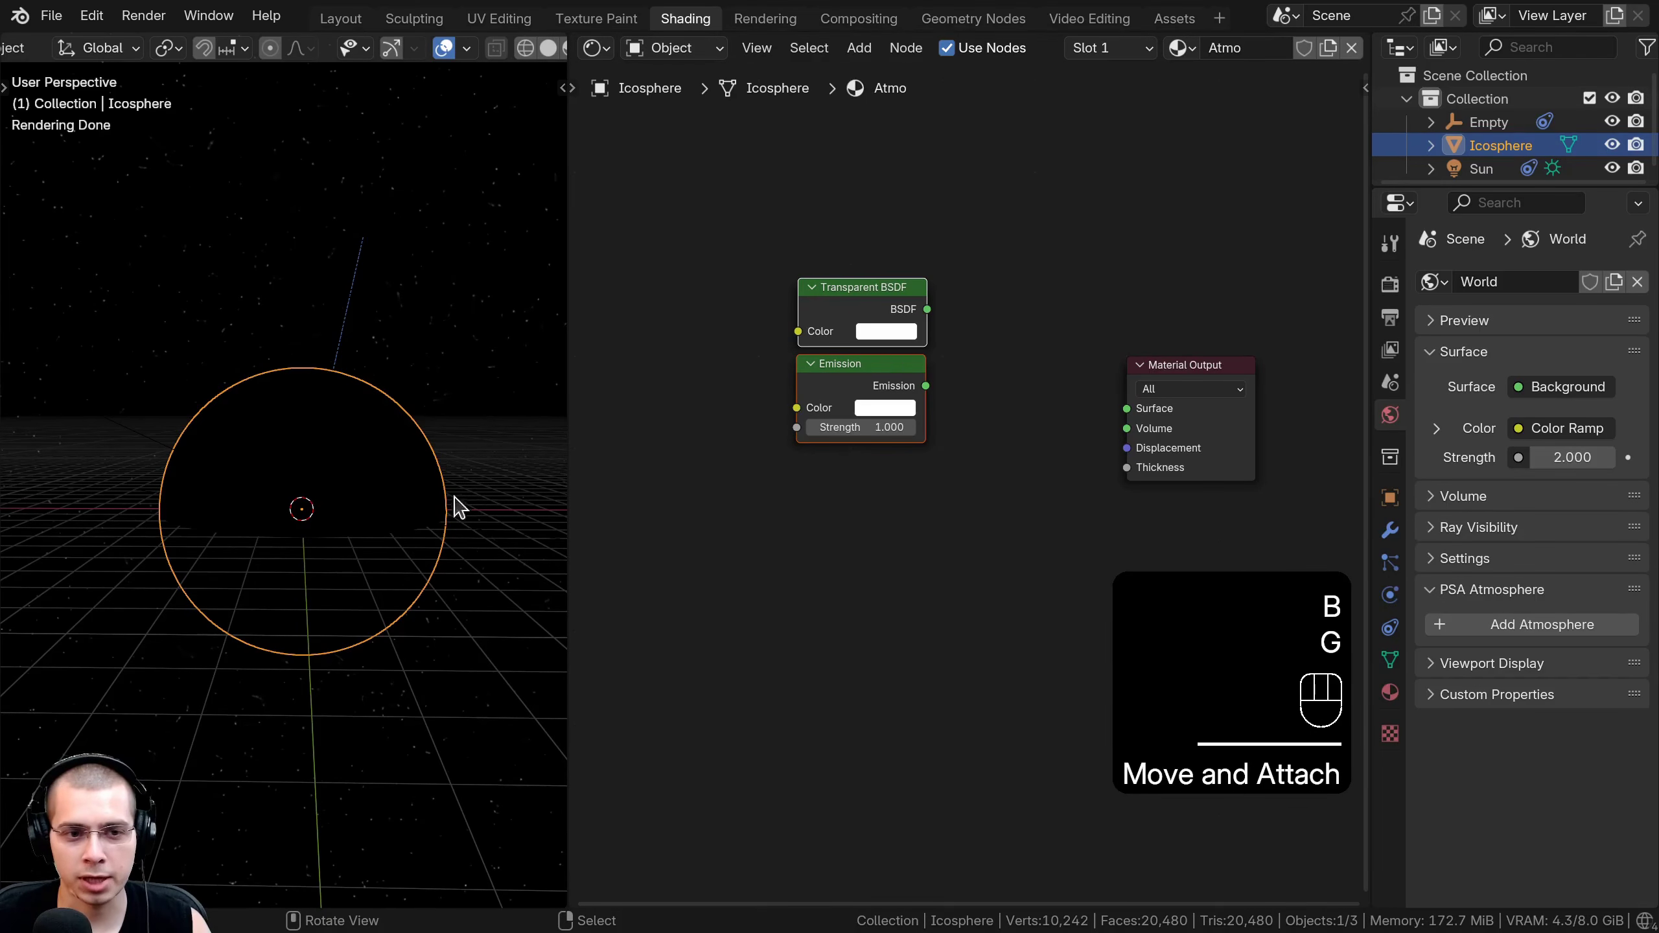
Arrange the Transparent BSDF and Emission nodes in a tidy column with a gap before the Material Output.
middle_click_drag(934, 389, 912, 395)
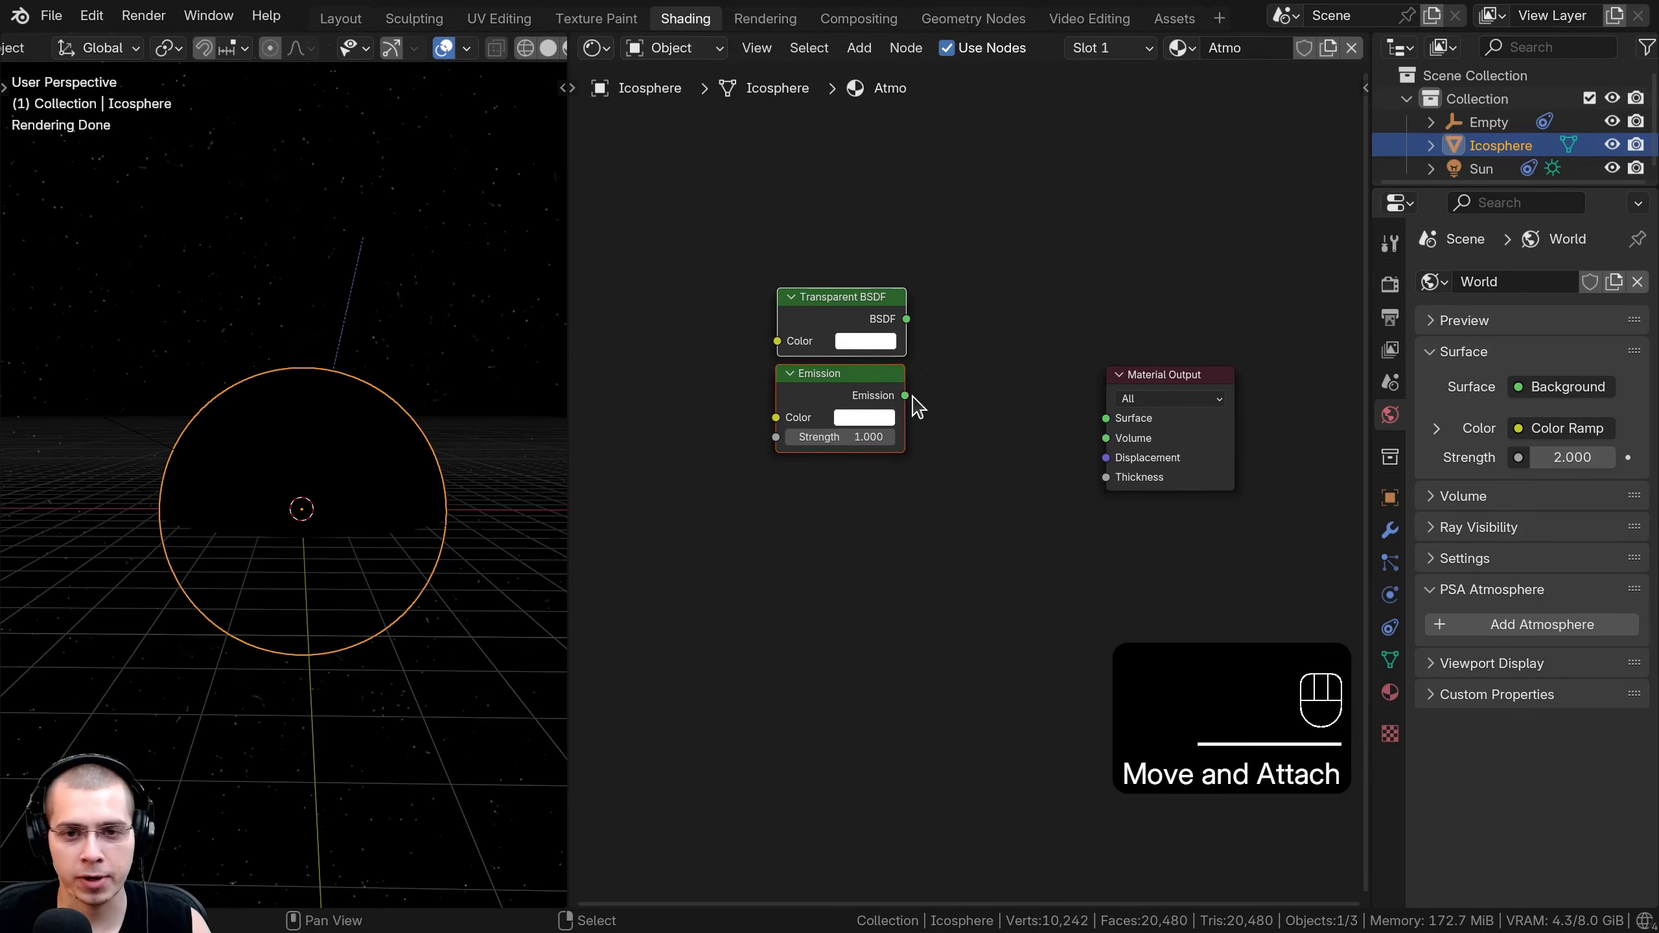
key("g")
left_click(931, 465)
key("a")
left_click_drag(858, 376, 853, 338)
scroll(830, 448, "up", 4)
left_click_drag(805, 443, 801, 409)
scroll(863, 386, "down", 1)
key("a")
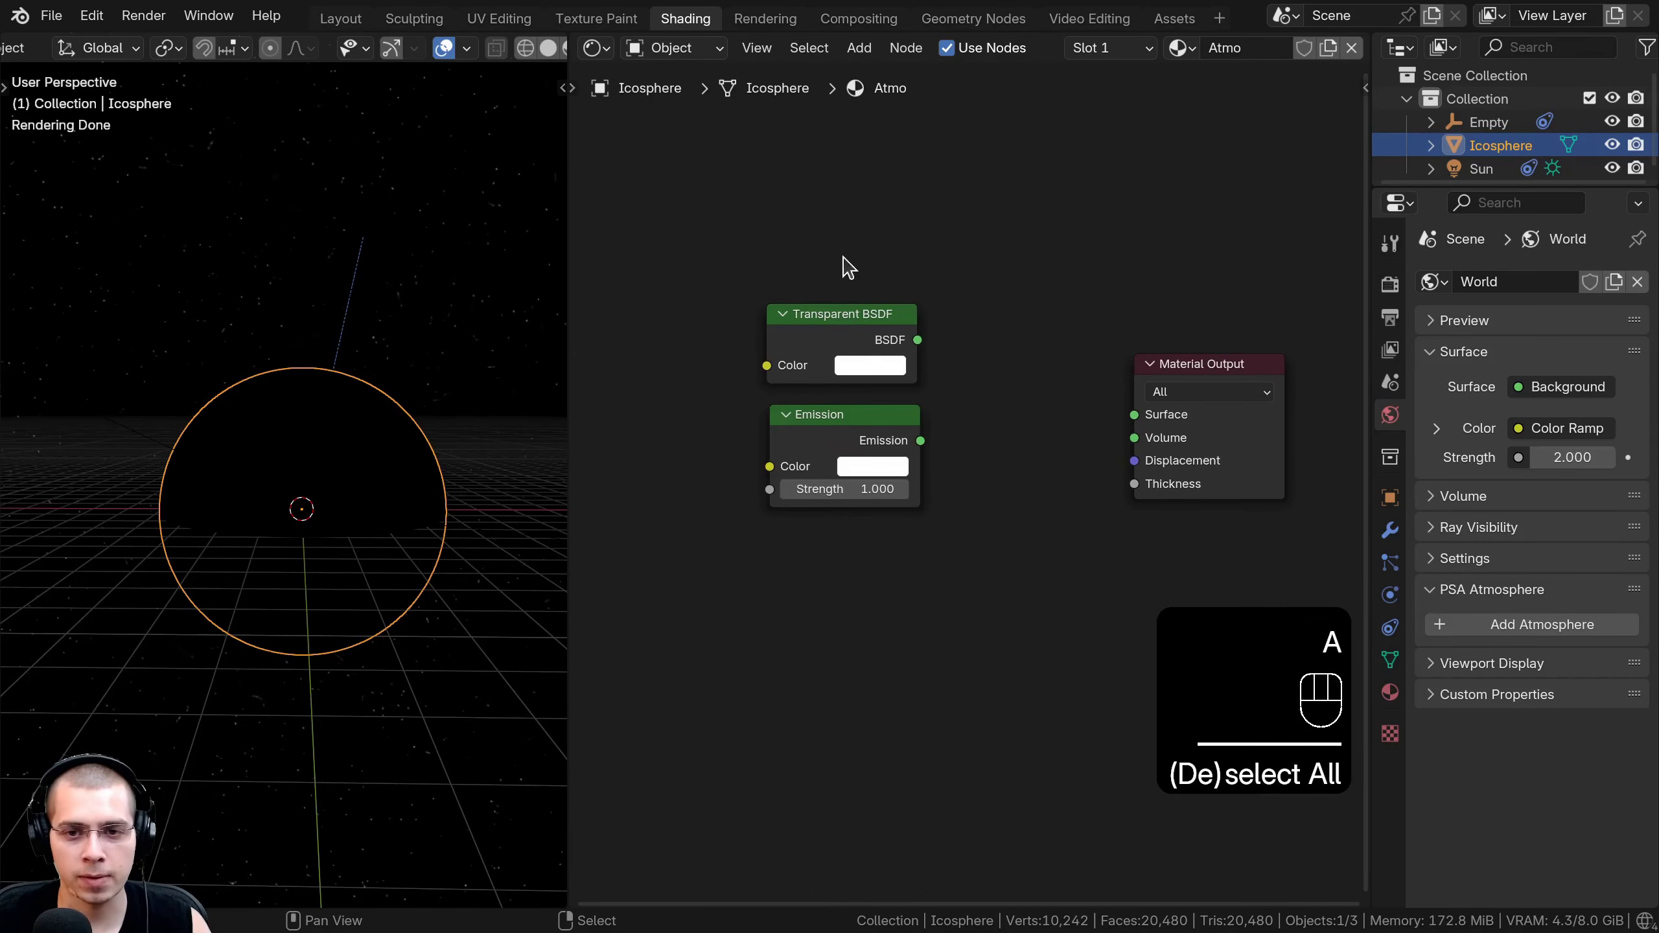
Add a Mix Shader node and link Transparent BSDF to its first shader input and Emission to its second.
key("shift+a")
type("mix")
left_click(1013, 297)
left_click(972, 371)
left_click(823, 334)
left_click_drag(918, 340, 938, 373)
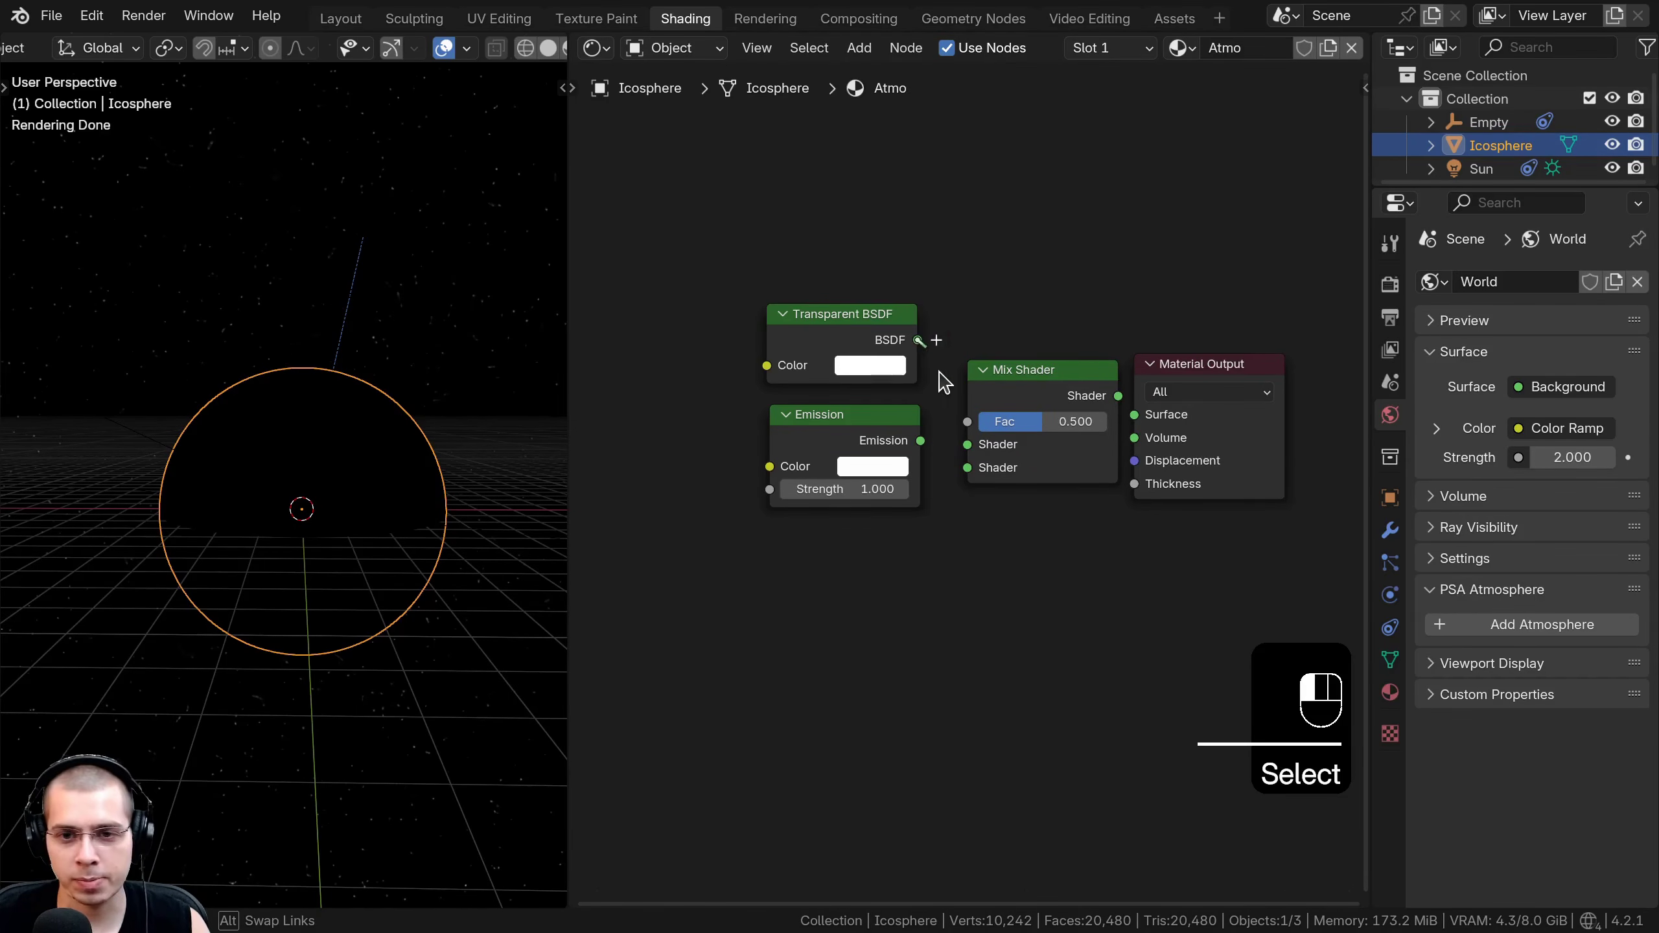
left_click_drag(966, 451, 968, 467)
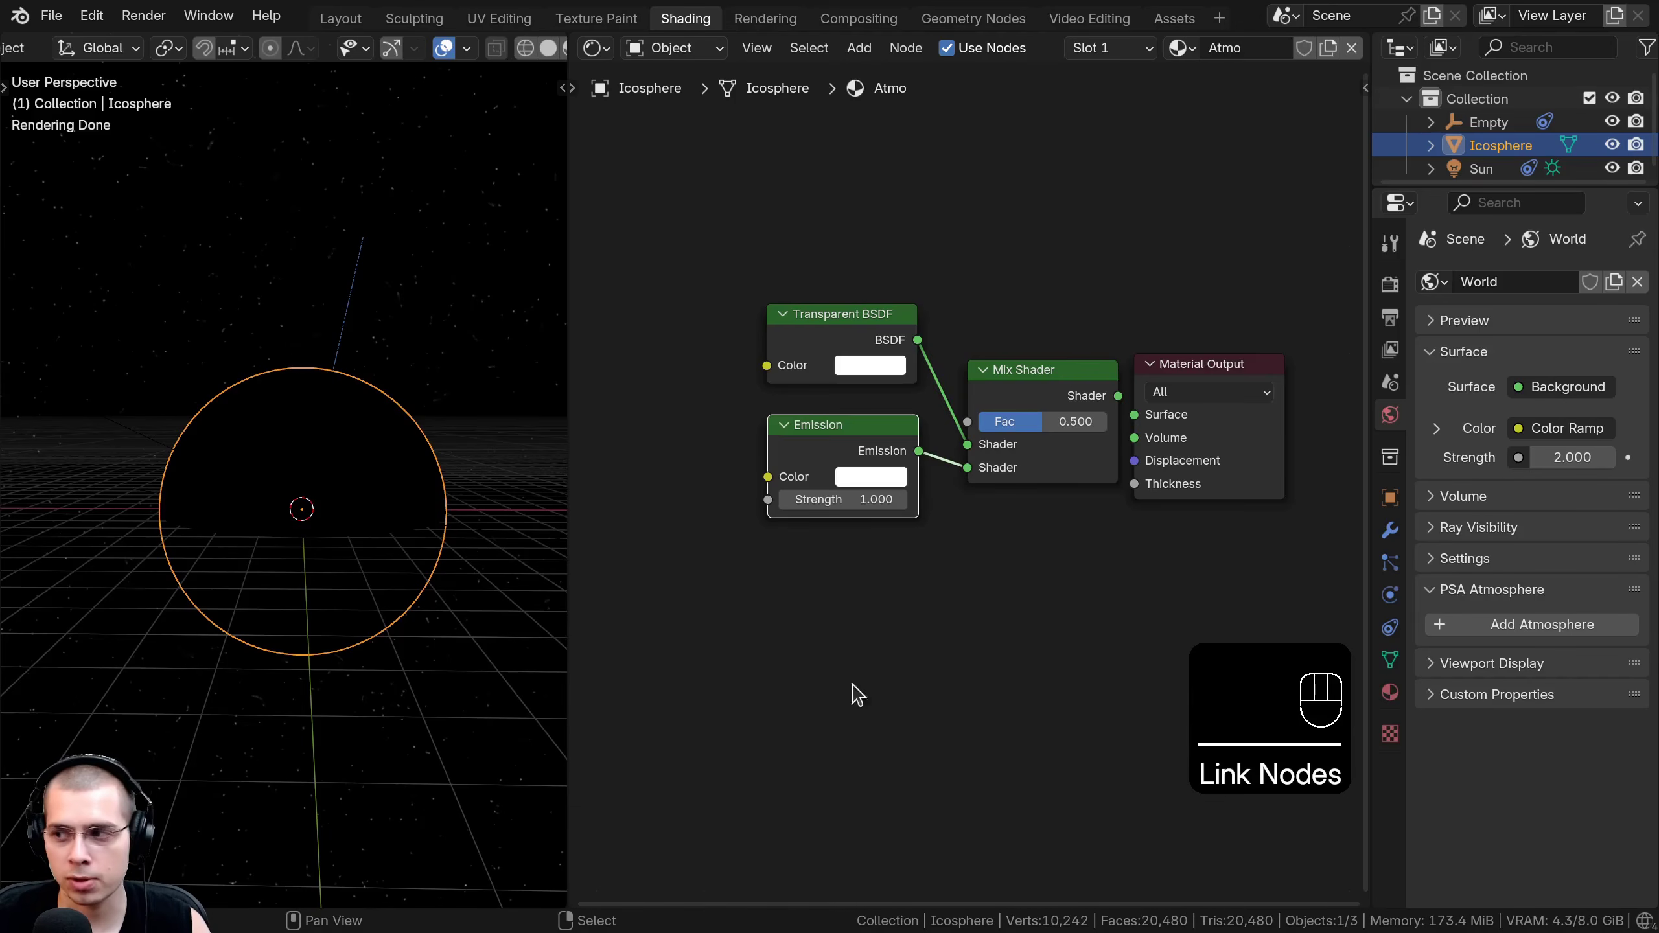
Set the Emission strength to 40 and link the Mix Shader to the Material Output's Surface.
scroll(829, 631, "up", 3)
left_click(791, 513)
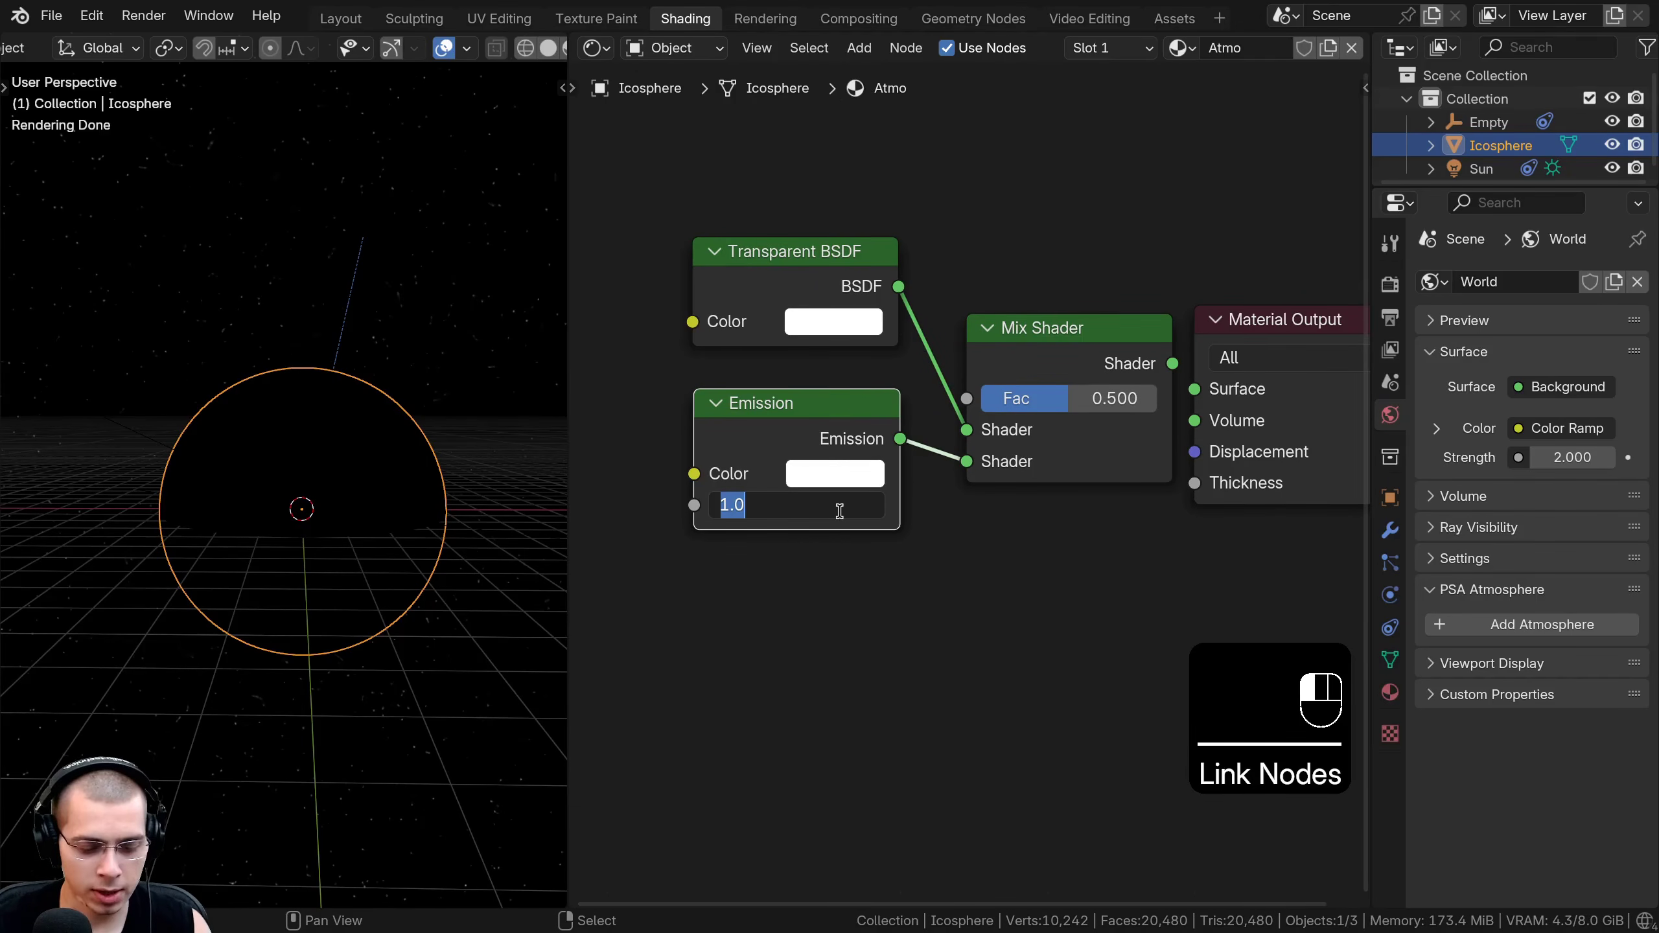
type("40")
key("Return")
scroll(858, 560, "down", 1)
left_click_drag(997, 379, 980, 383)
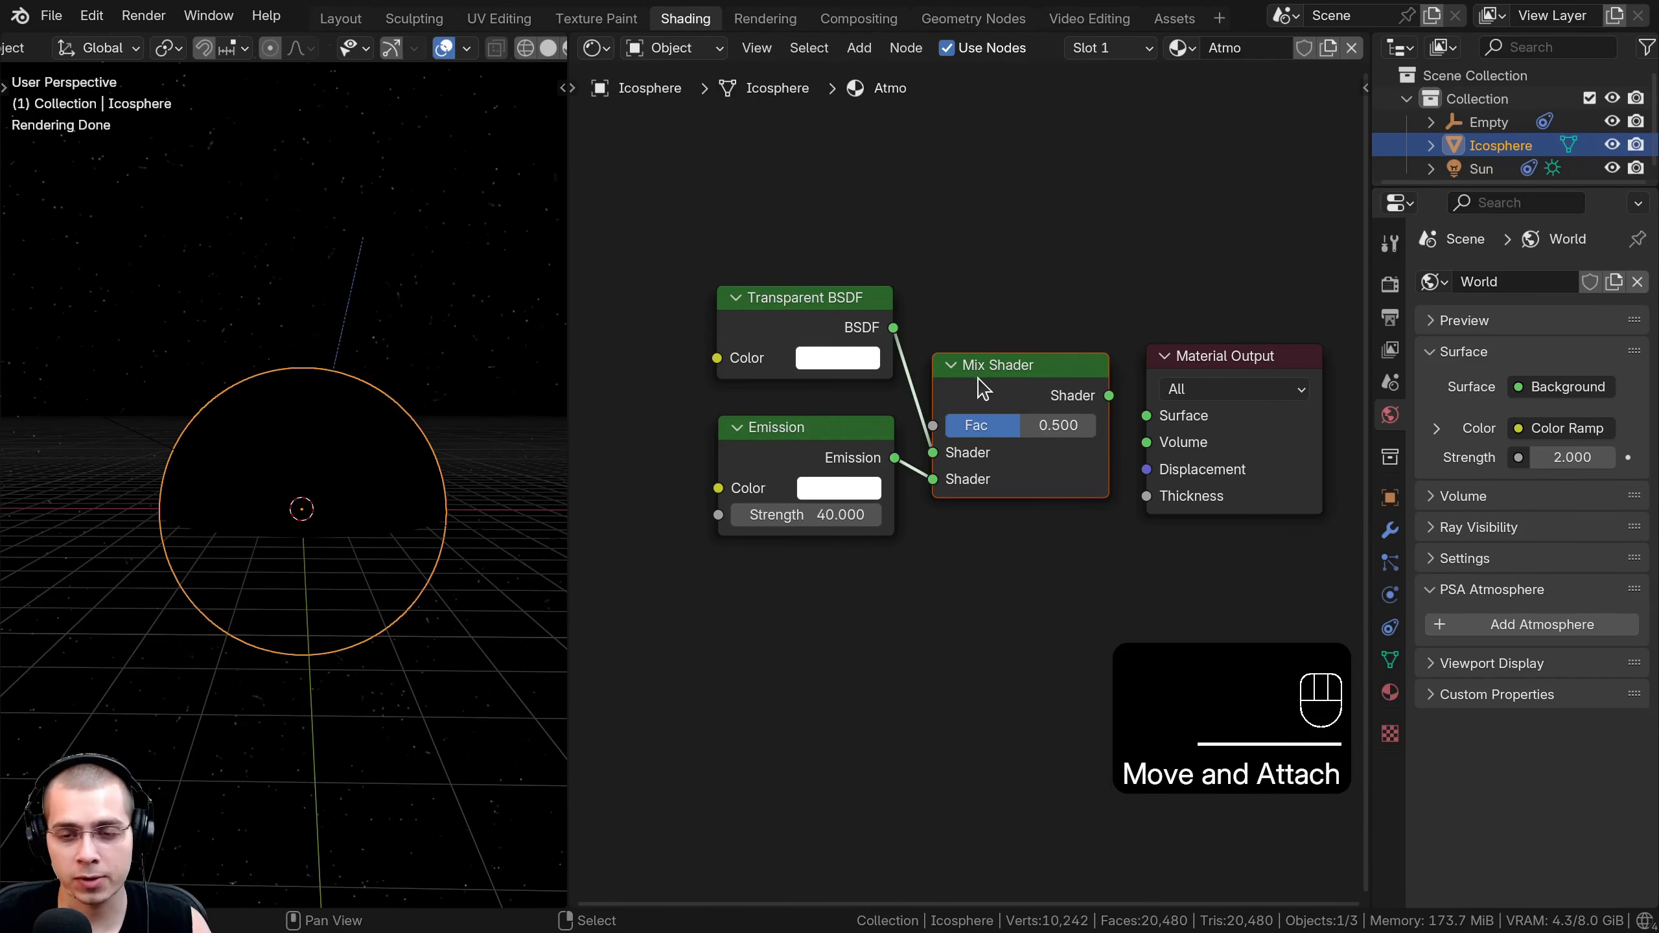
left_click_drag(1108, 395, 1147, 416)
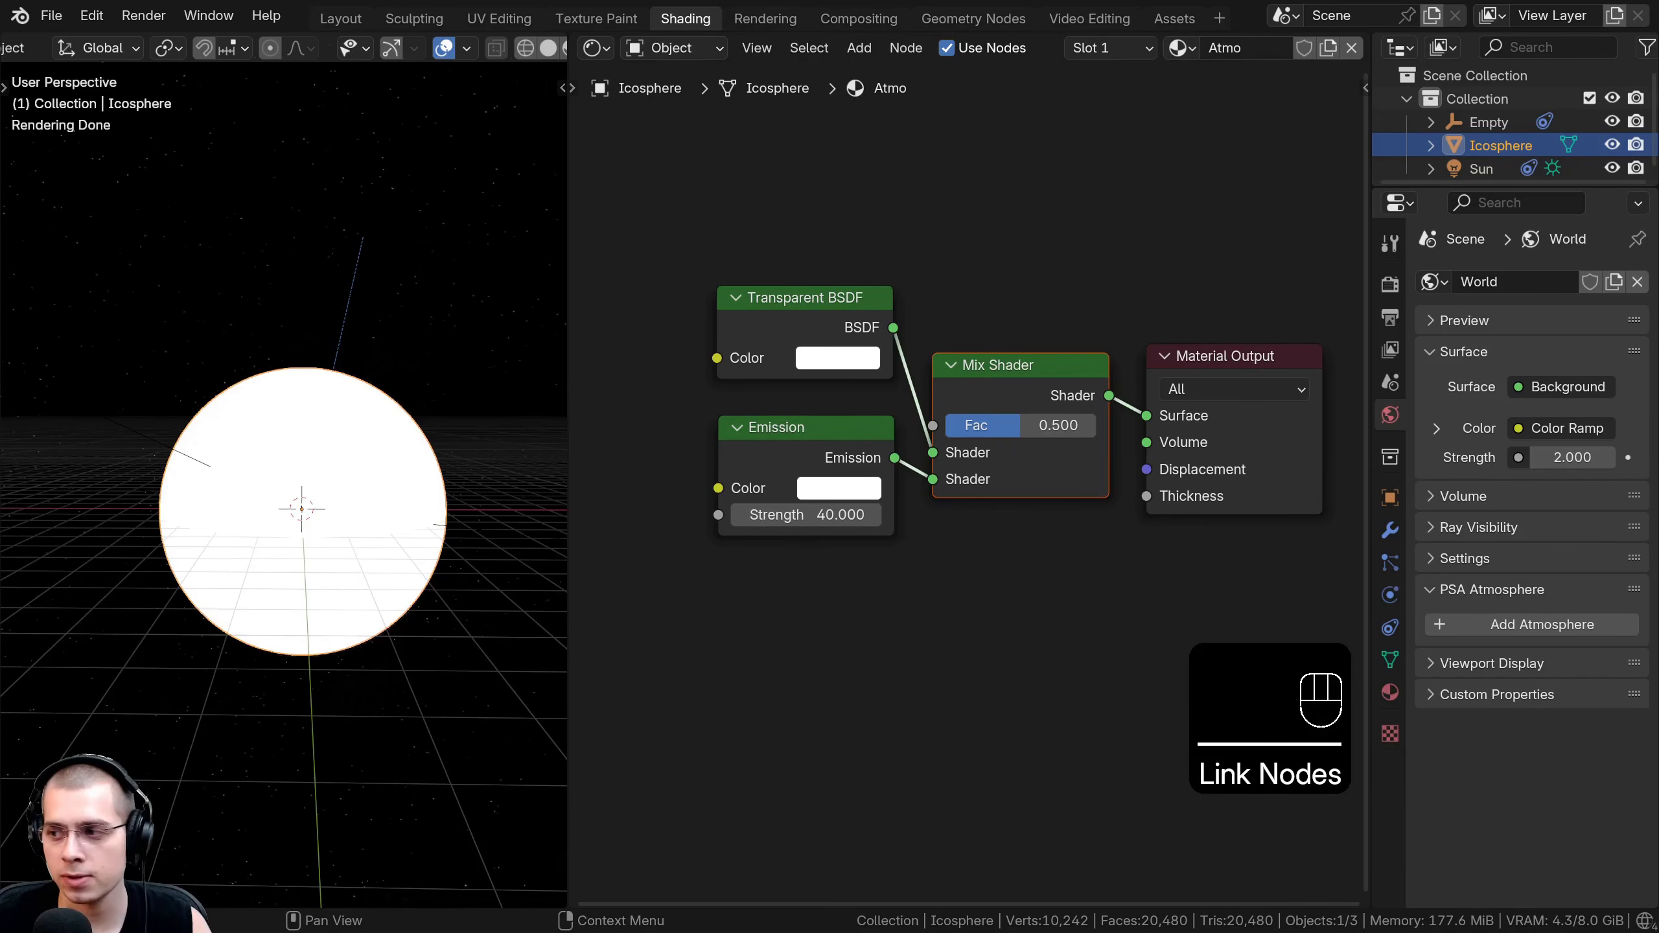
Set the Emission color to orange FF9269 and display its hexadecimal value.
left_click(805, 483)
key("ctrl+v")
scroll(810, 484, "up", 1)
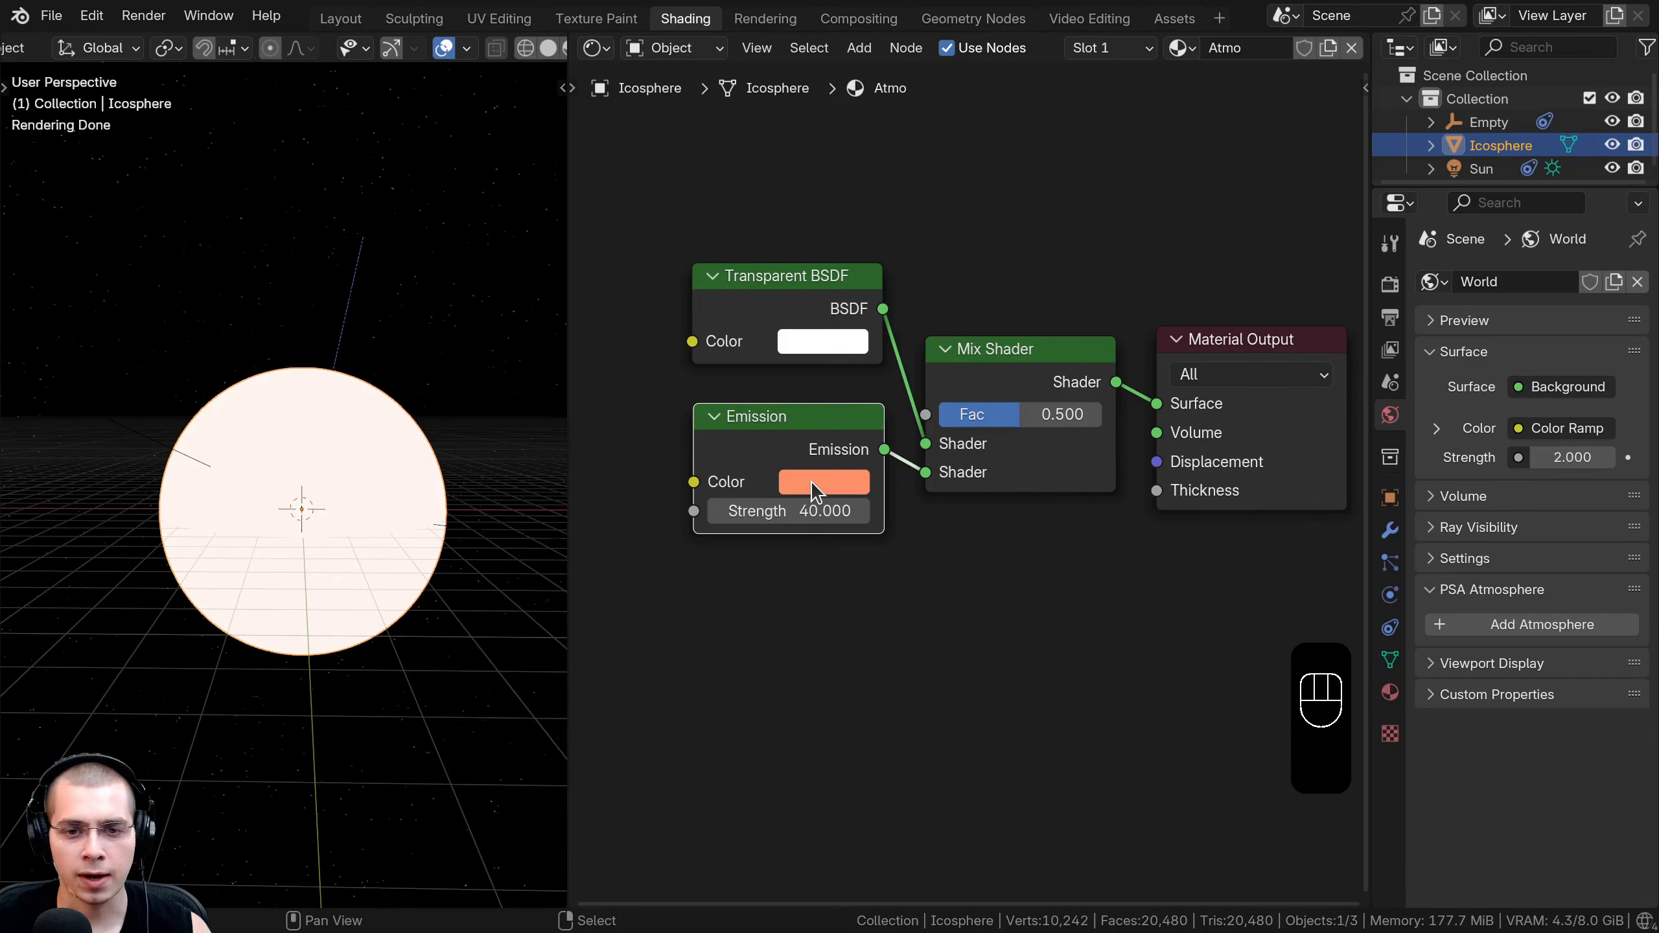
left_click(811, 480)
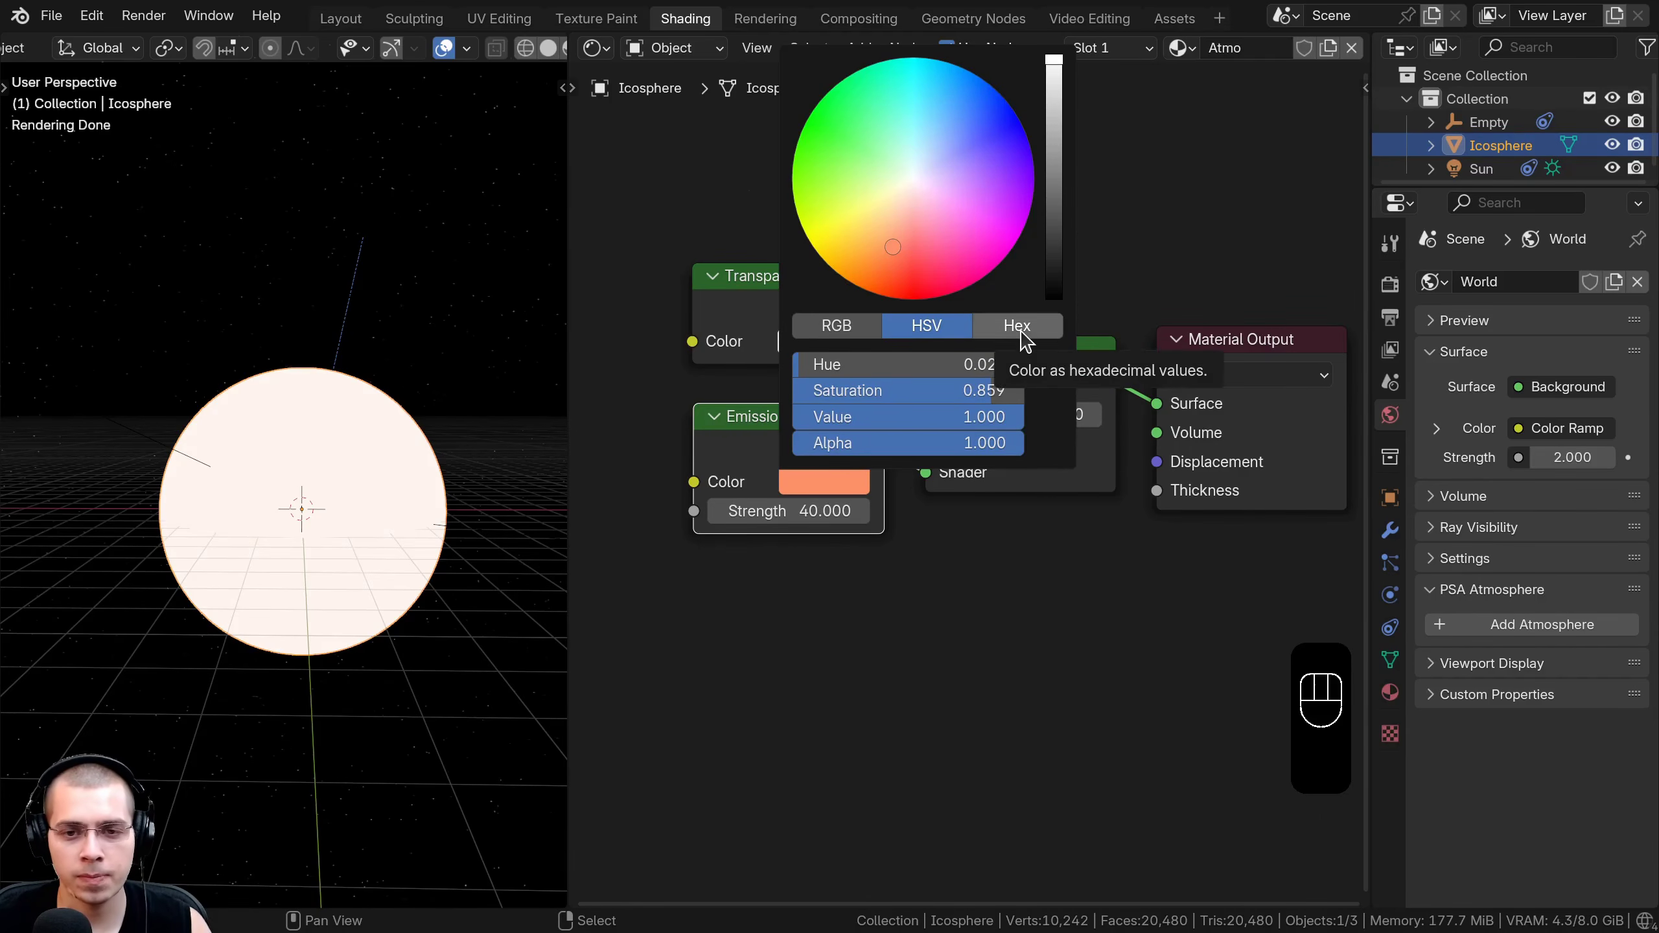
left_click(1023, 333)
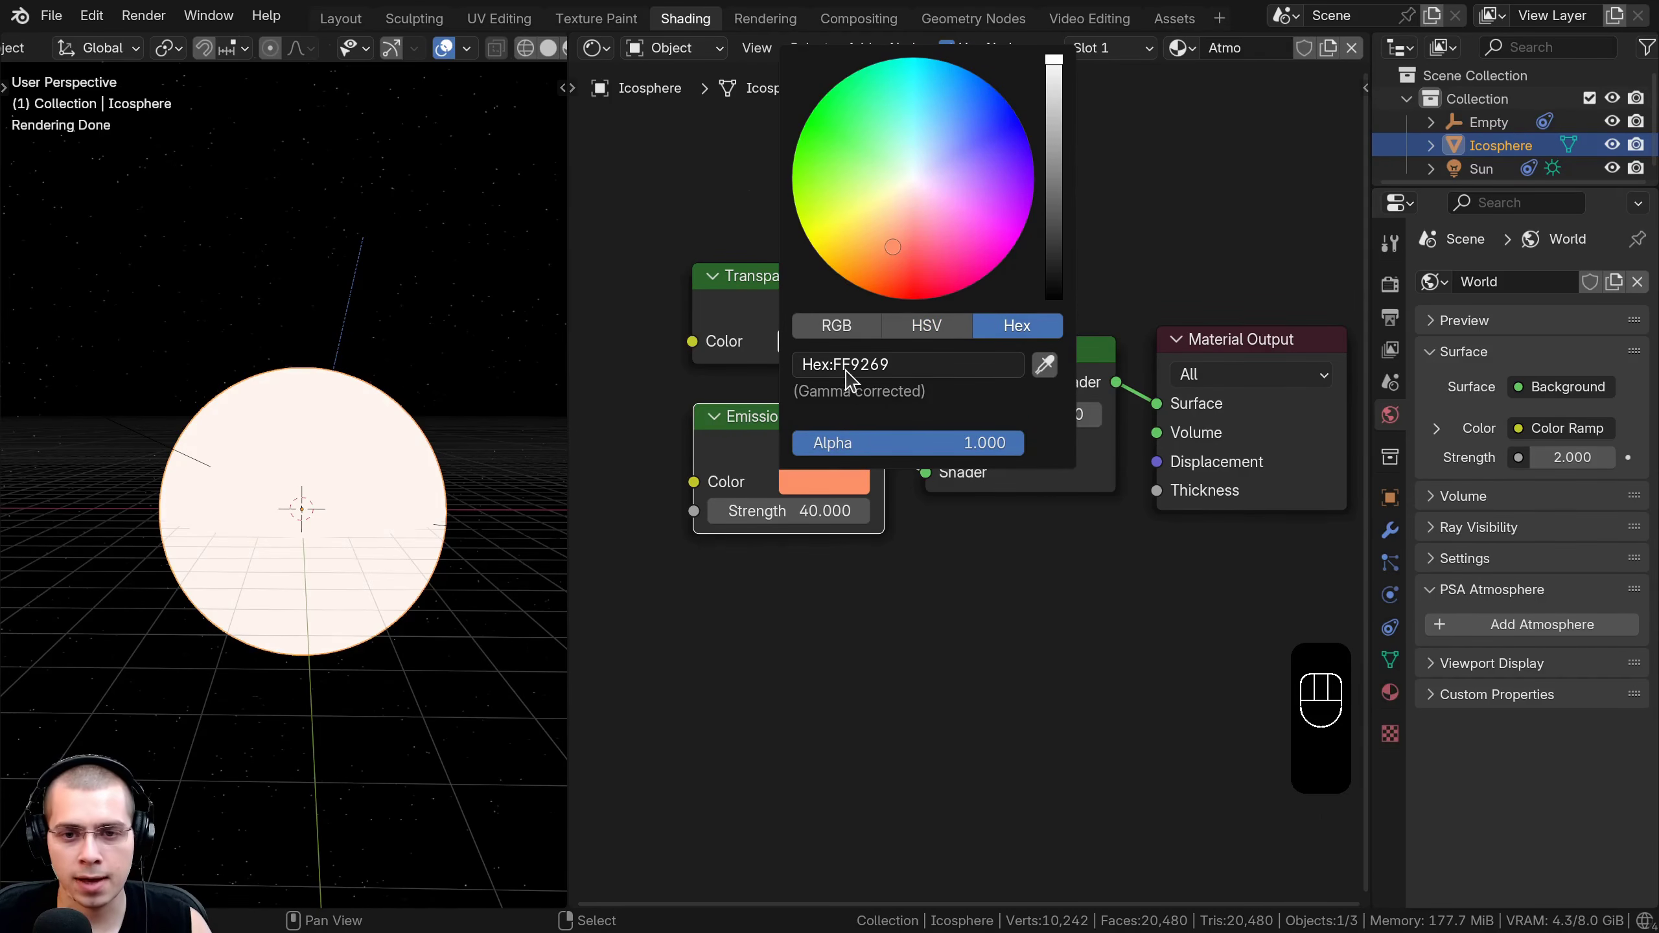
Try lowering the Mix Shader factor to 0, restore it, and inspect the sphere from several angles.
middle_click_drag(275, 455, 315, 468, "shift")
left_click_drag(986, 419, 921, 419)
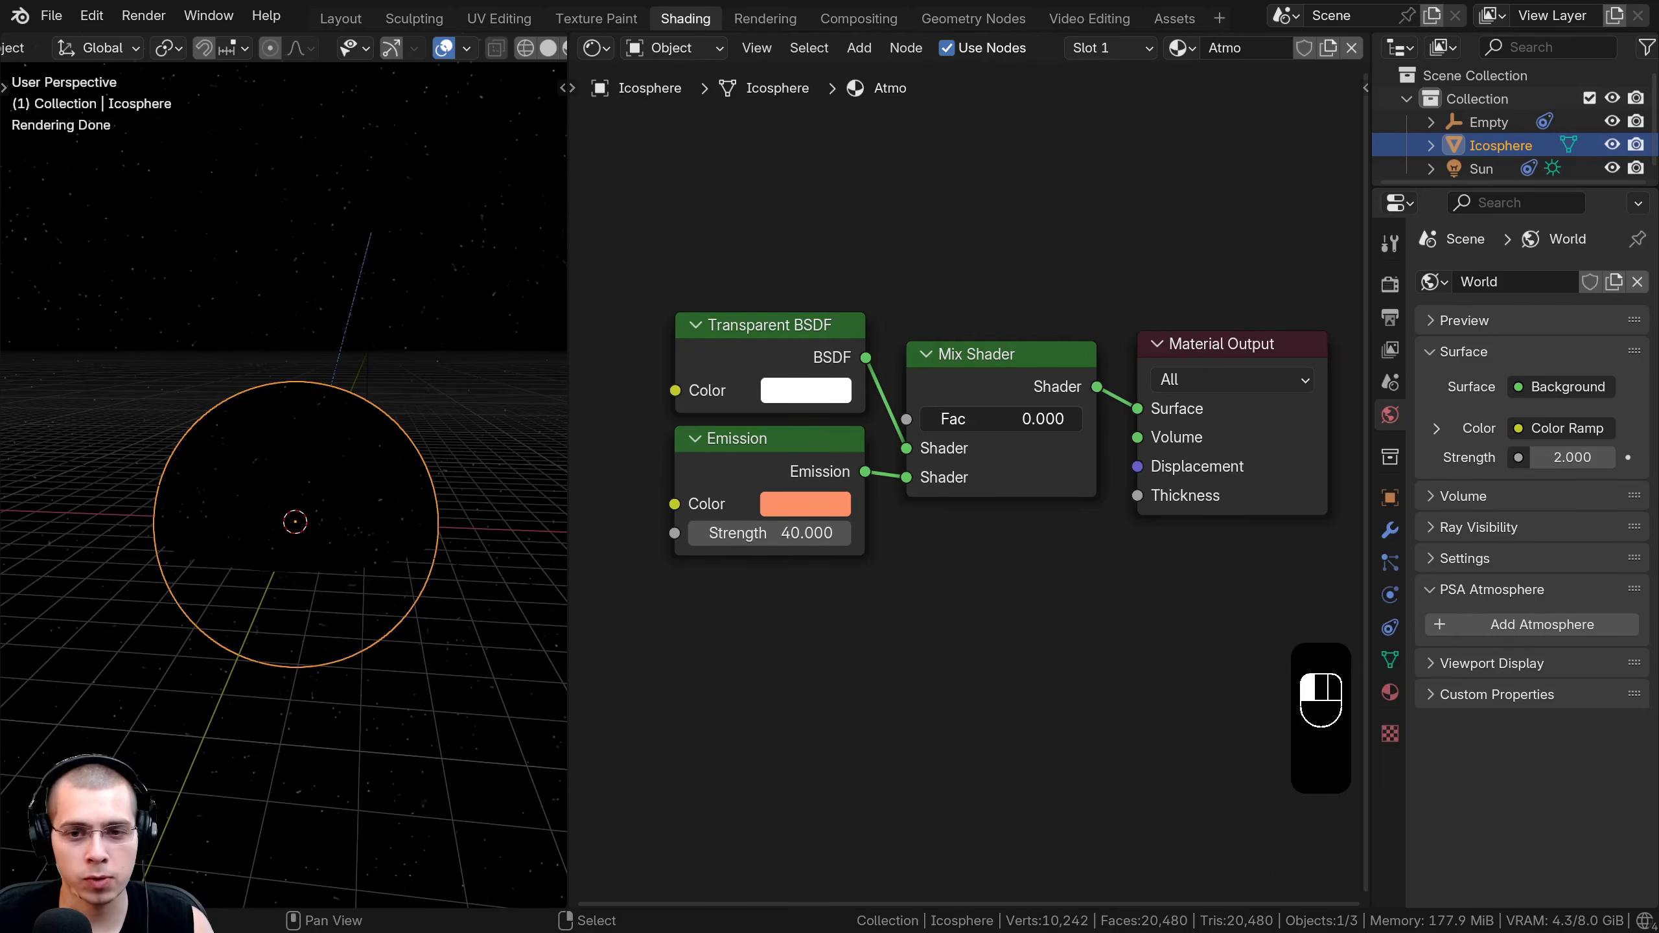
right_click(987, 420)
scroll(363, 397, "up", 3)
middle_click_drag(313, 431, 315, 387, "shift")
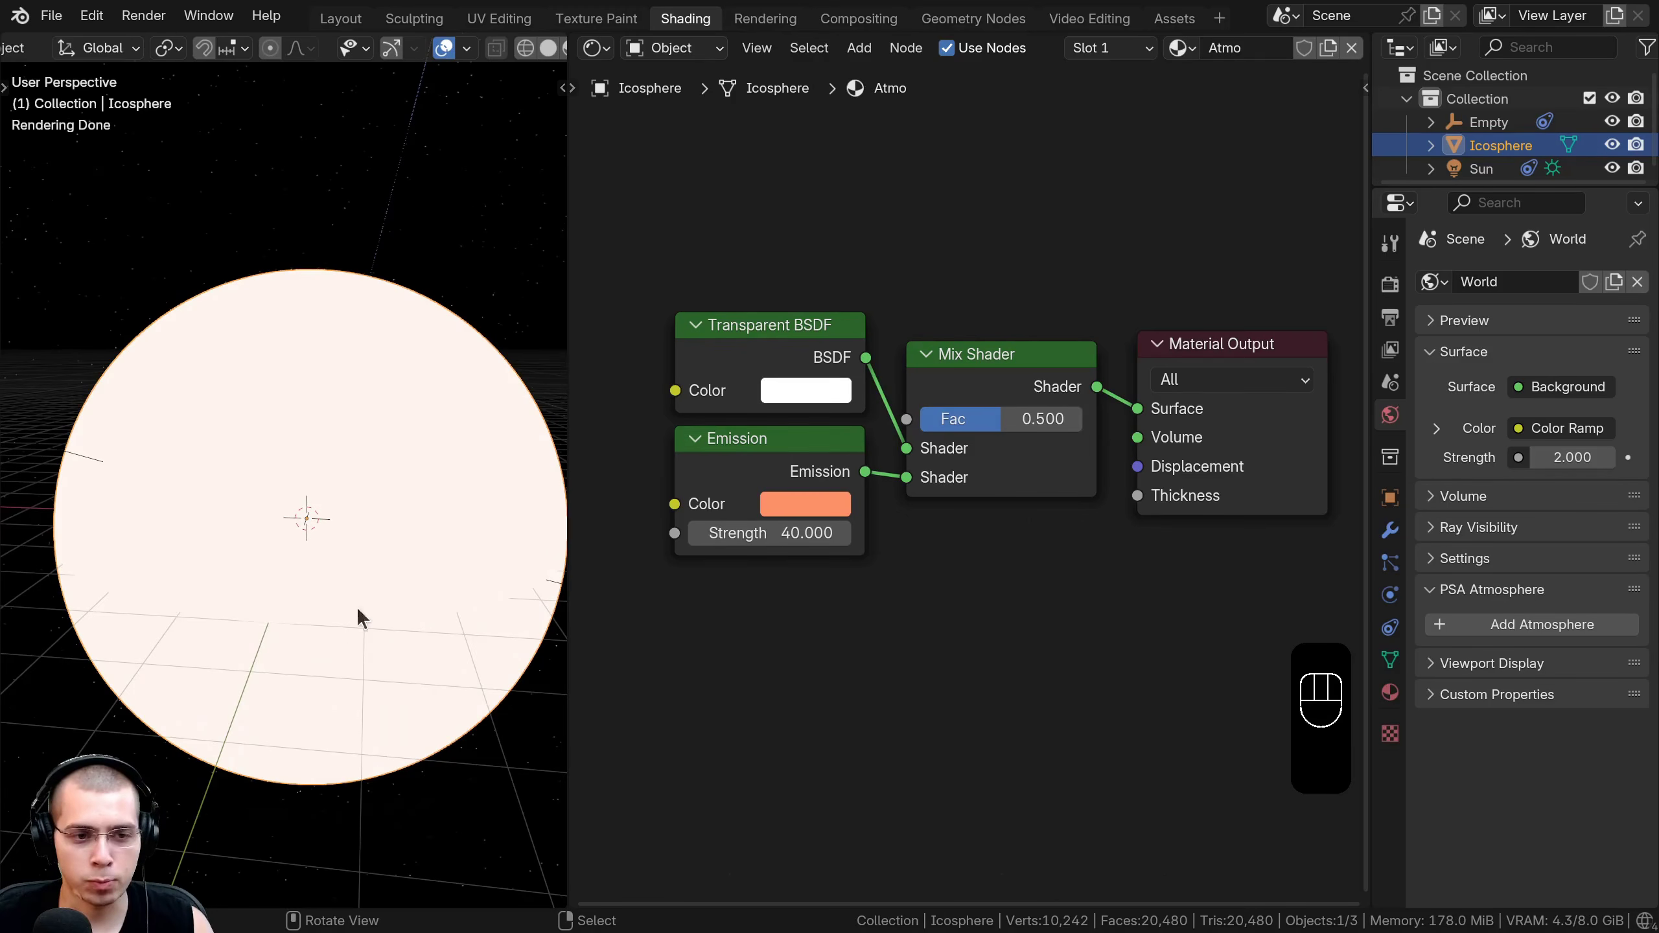
middle_click_drag(276, 612, 527, 392, "shift")
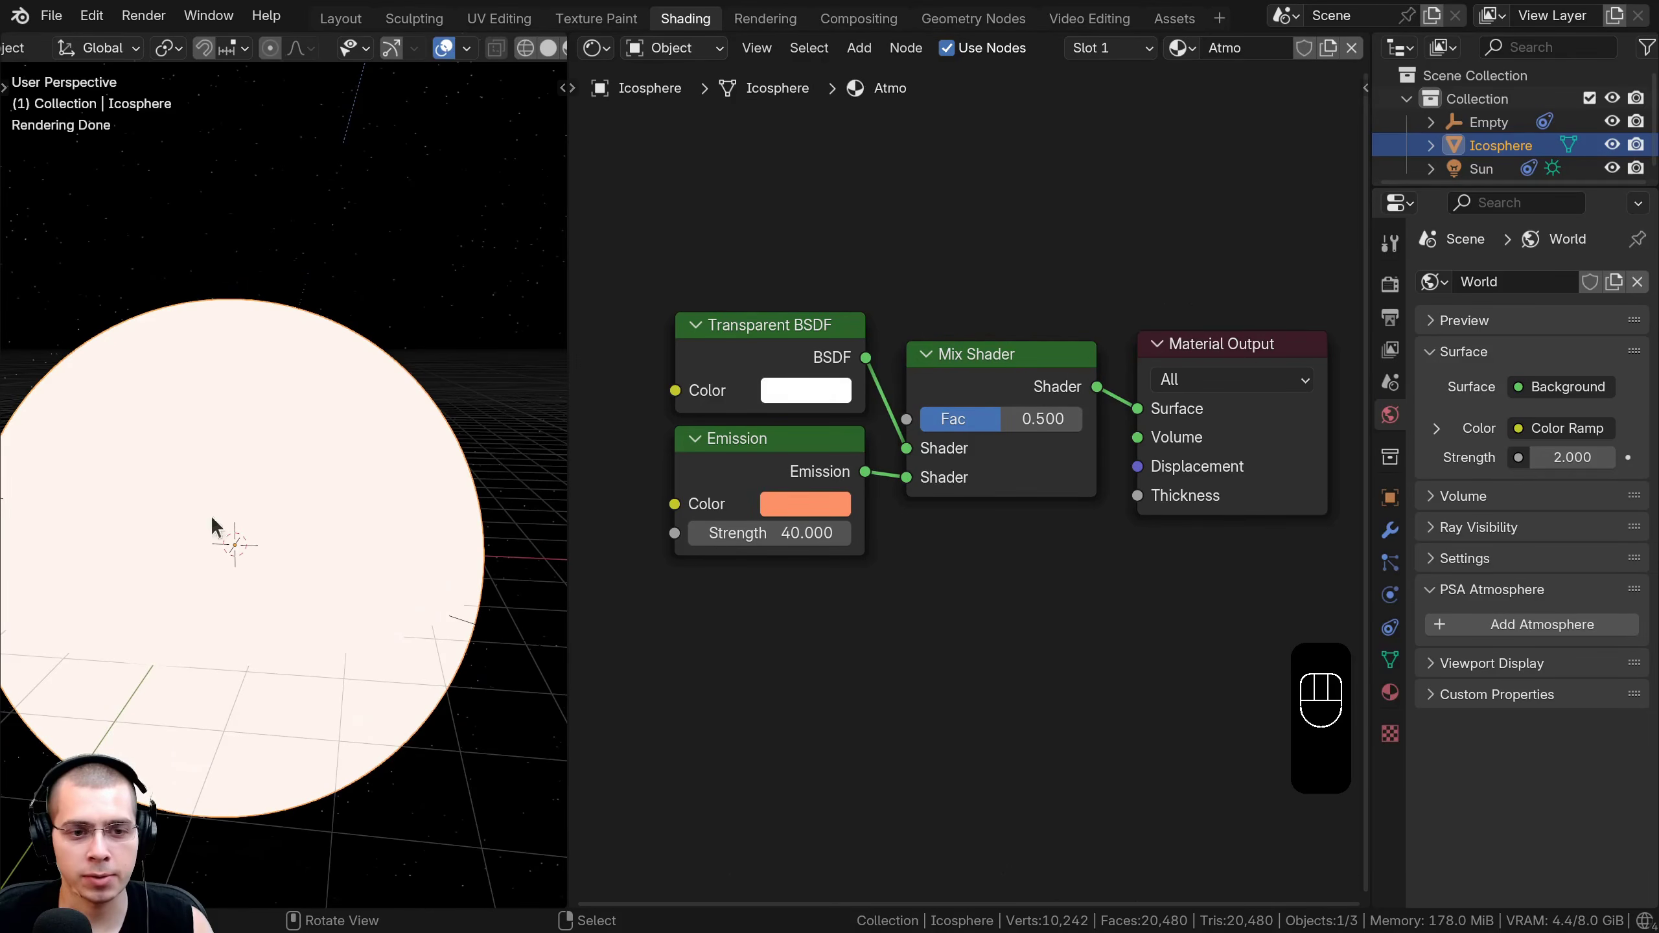
Move the whole group of shader nodes away to free up space in the node graph.
scroll(992, 523, "down", 3)
left_click_drag(852, 426, 1027, 731)
key("g")
key("a")
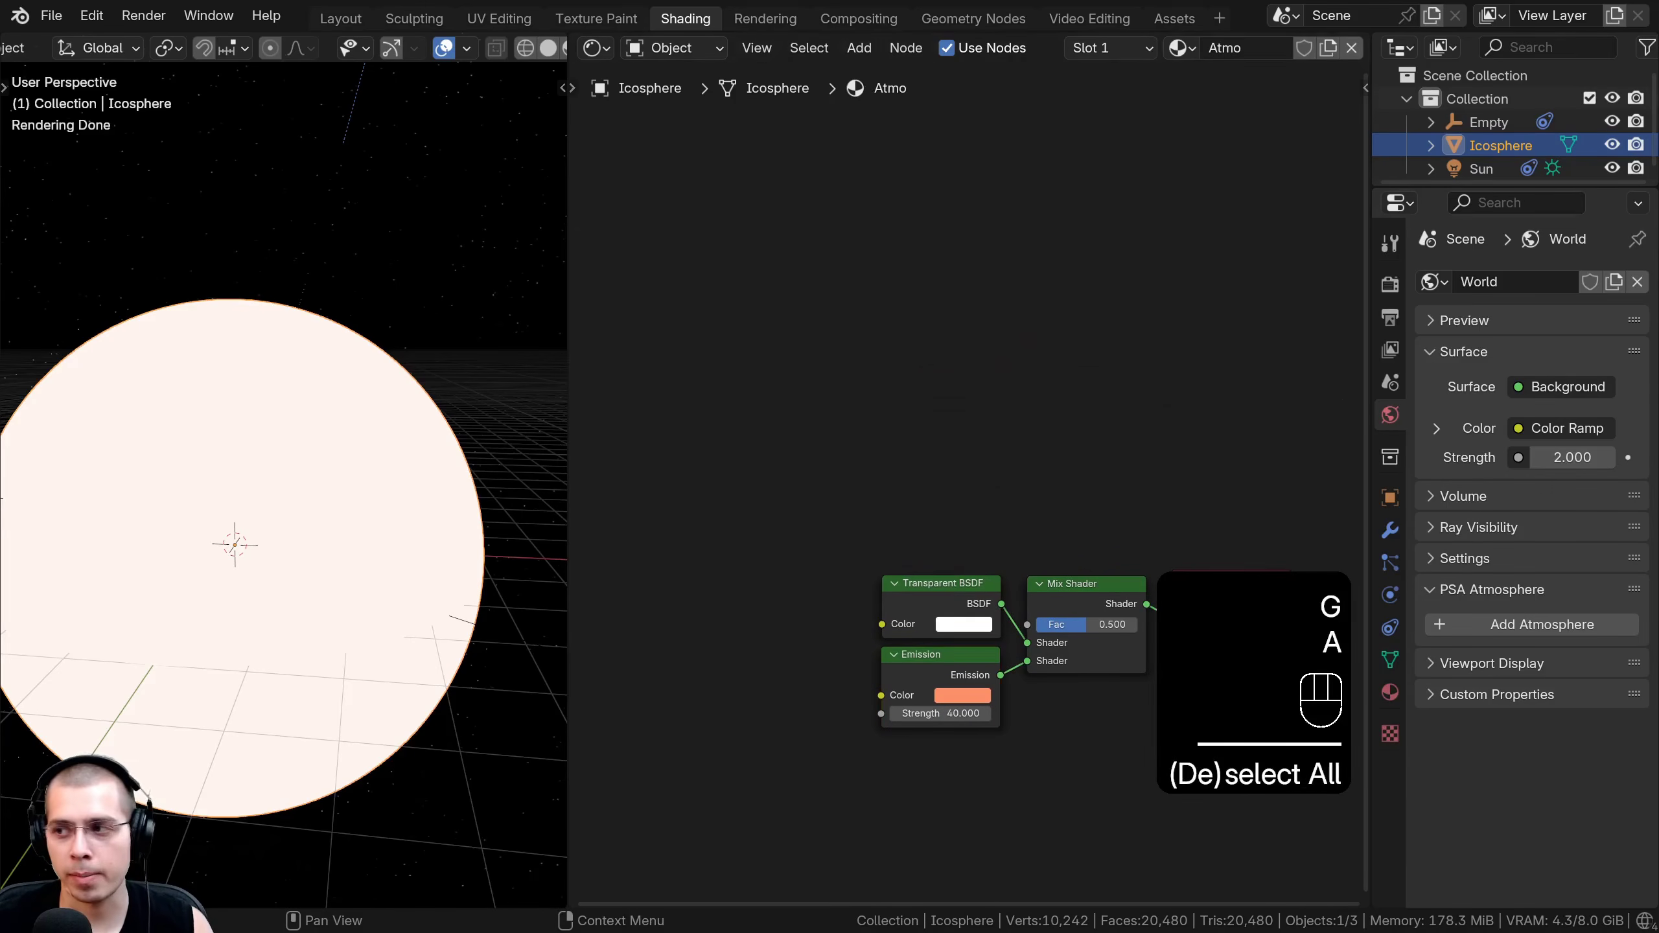
middle_click_drag(933, 360, 962, 270)
Add a Layer Weight node and place it well ahead of the shader nodes.
key("shift+a")
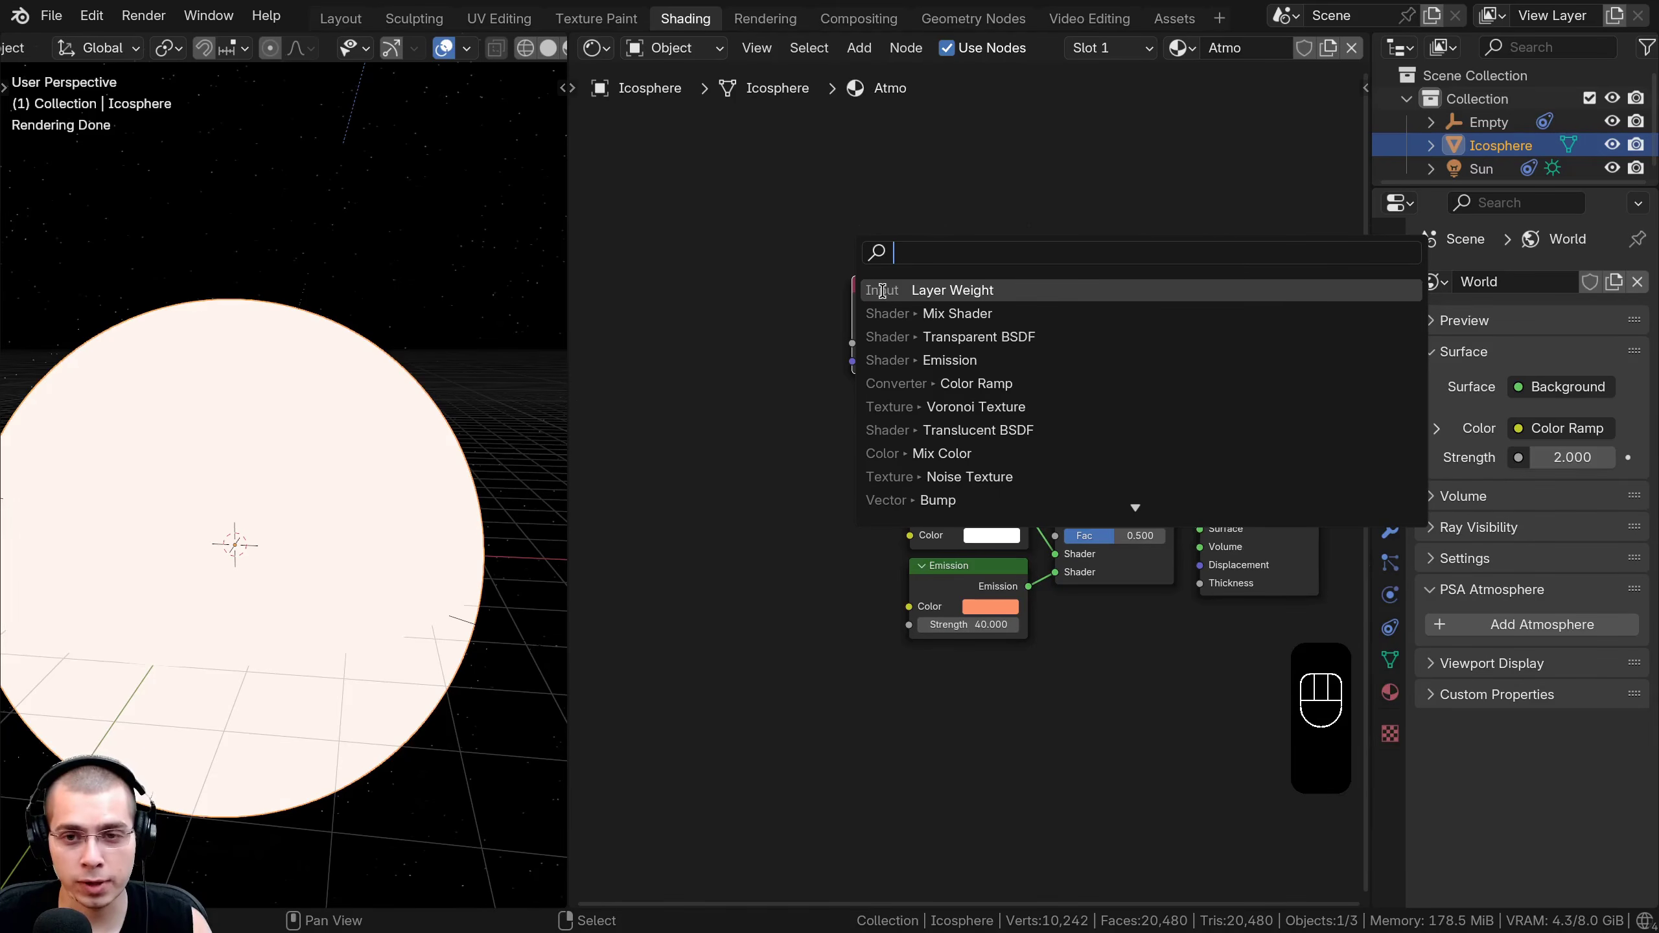
left_click(927, 291)
key("g")
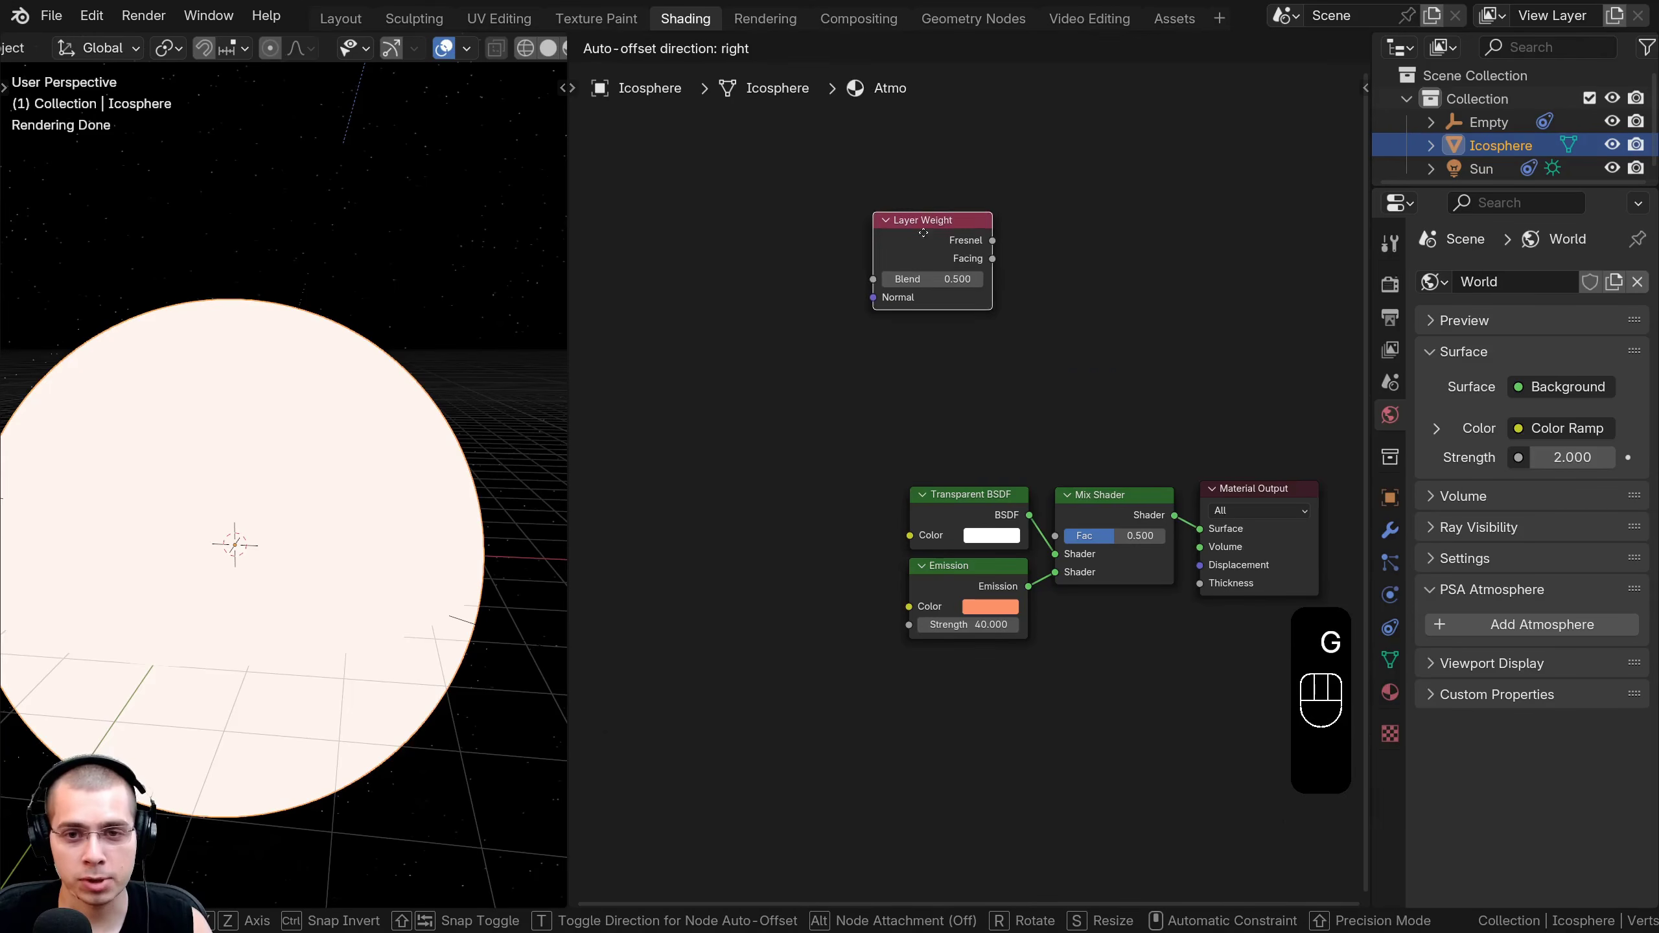
left_click(693, 377)
middle_click_drag(734, 385, 854, 361)
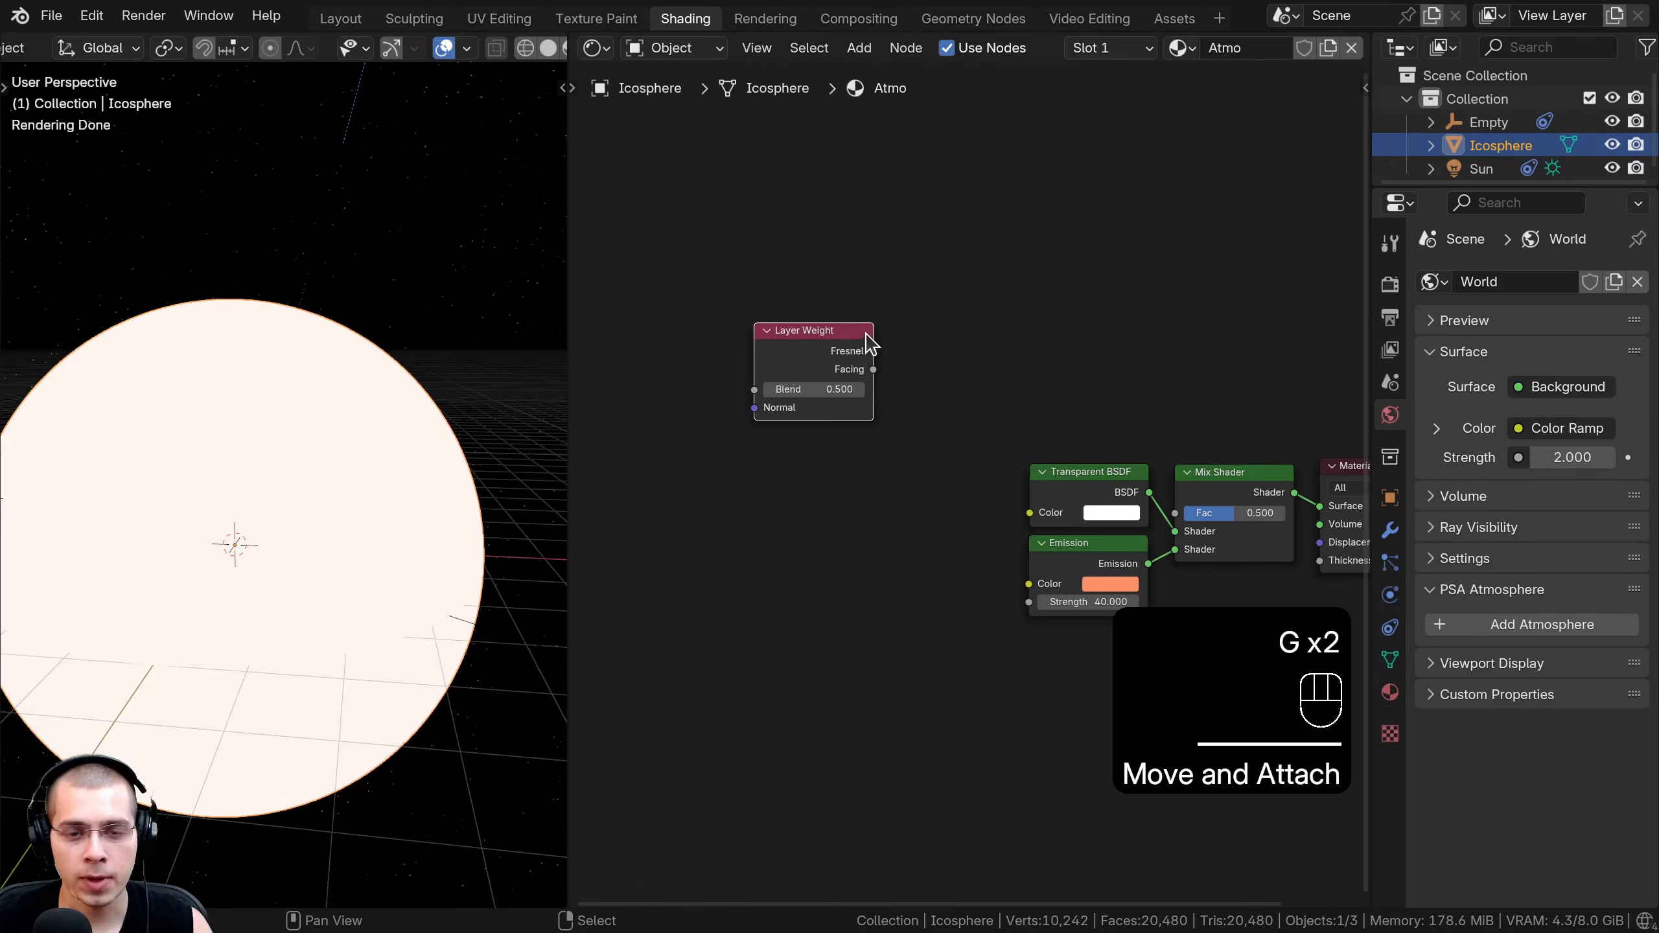
Preview the Layer Weight node's Facing output directly on the sphere.
left_click(837, 356, "ctrl+shift")
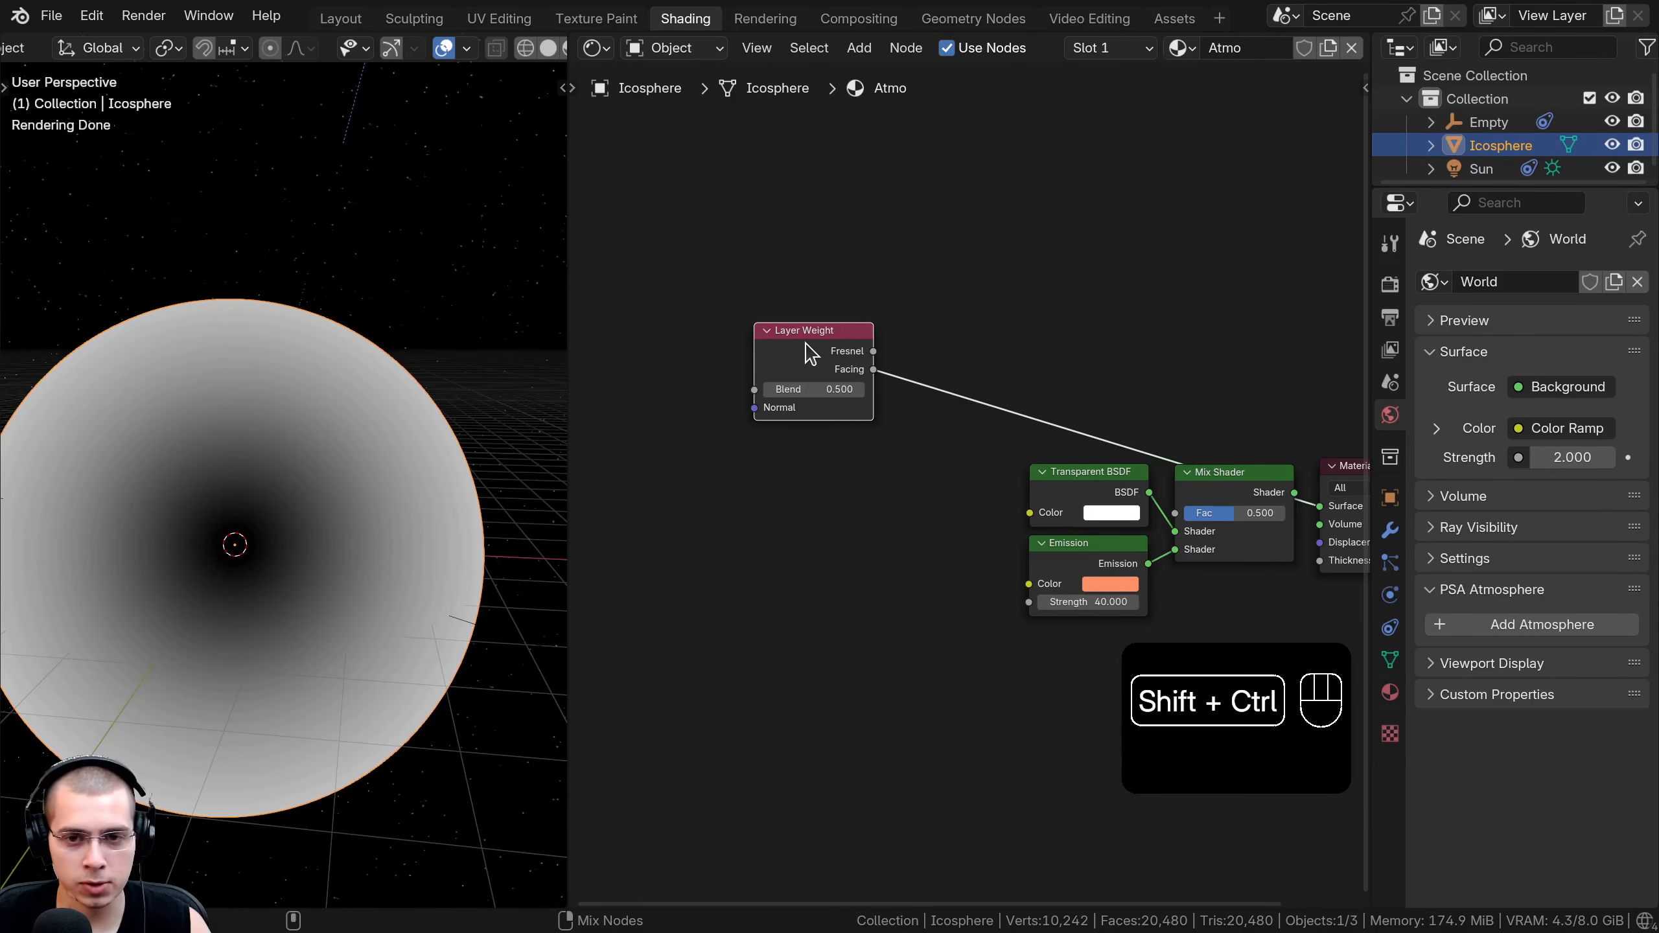
left_click(805, 345, "ctrl+shift")
left_click(805, 358, "ctrl+shift")
scroll(805, 356, "up", 1)
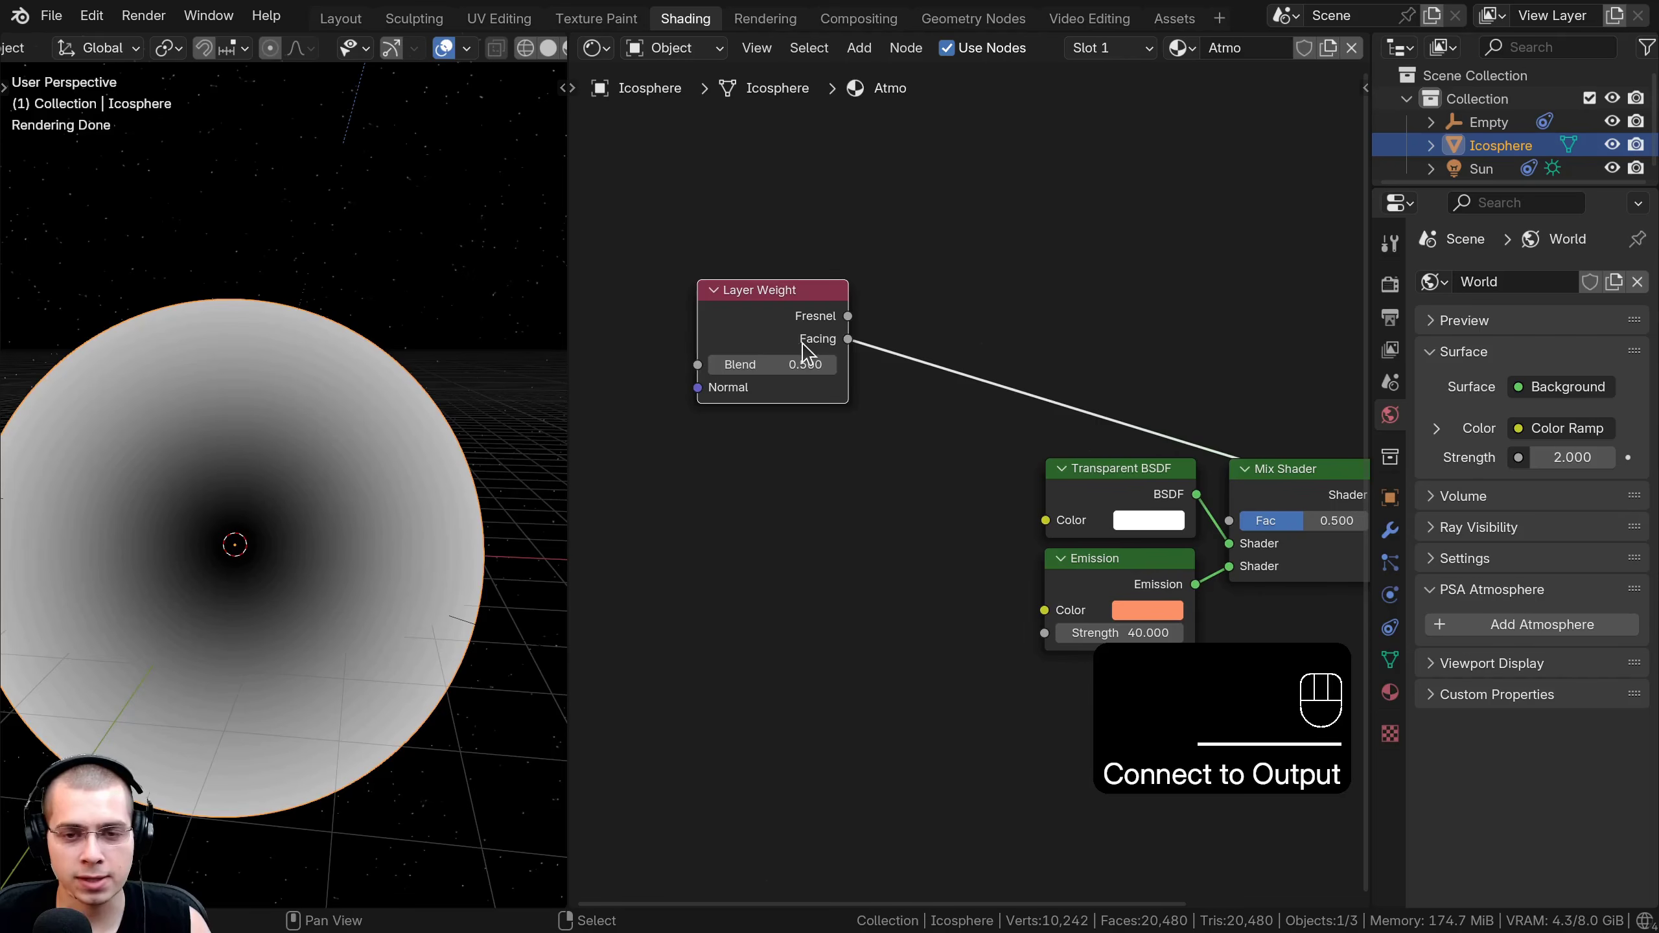
middle_click_drag(291, 538, 352, 605, "shift")
Move the Layer Weight node farther back and insert a Color Ramp into the link from its Facing output.
left_click_drag(727, 325, 641, 313)
scroll(745, 339, "down", 3)
middle_click_drag(762, 341, 889, 384)
left_click_drag(889, 384, 752, 369)
middle_click_drag(714, 548, 629, 579)
key("shift+a")
left_click(851, 353)
type("col")
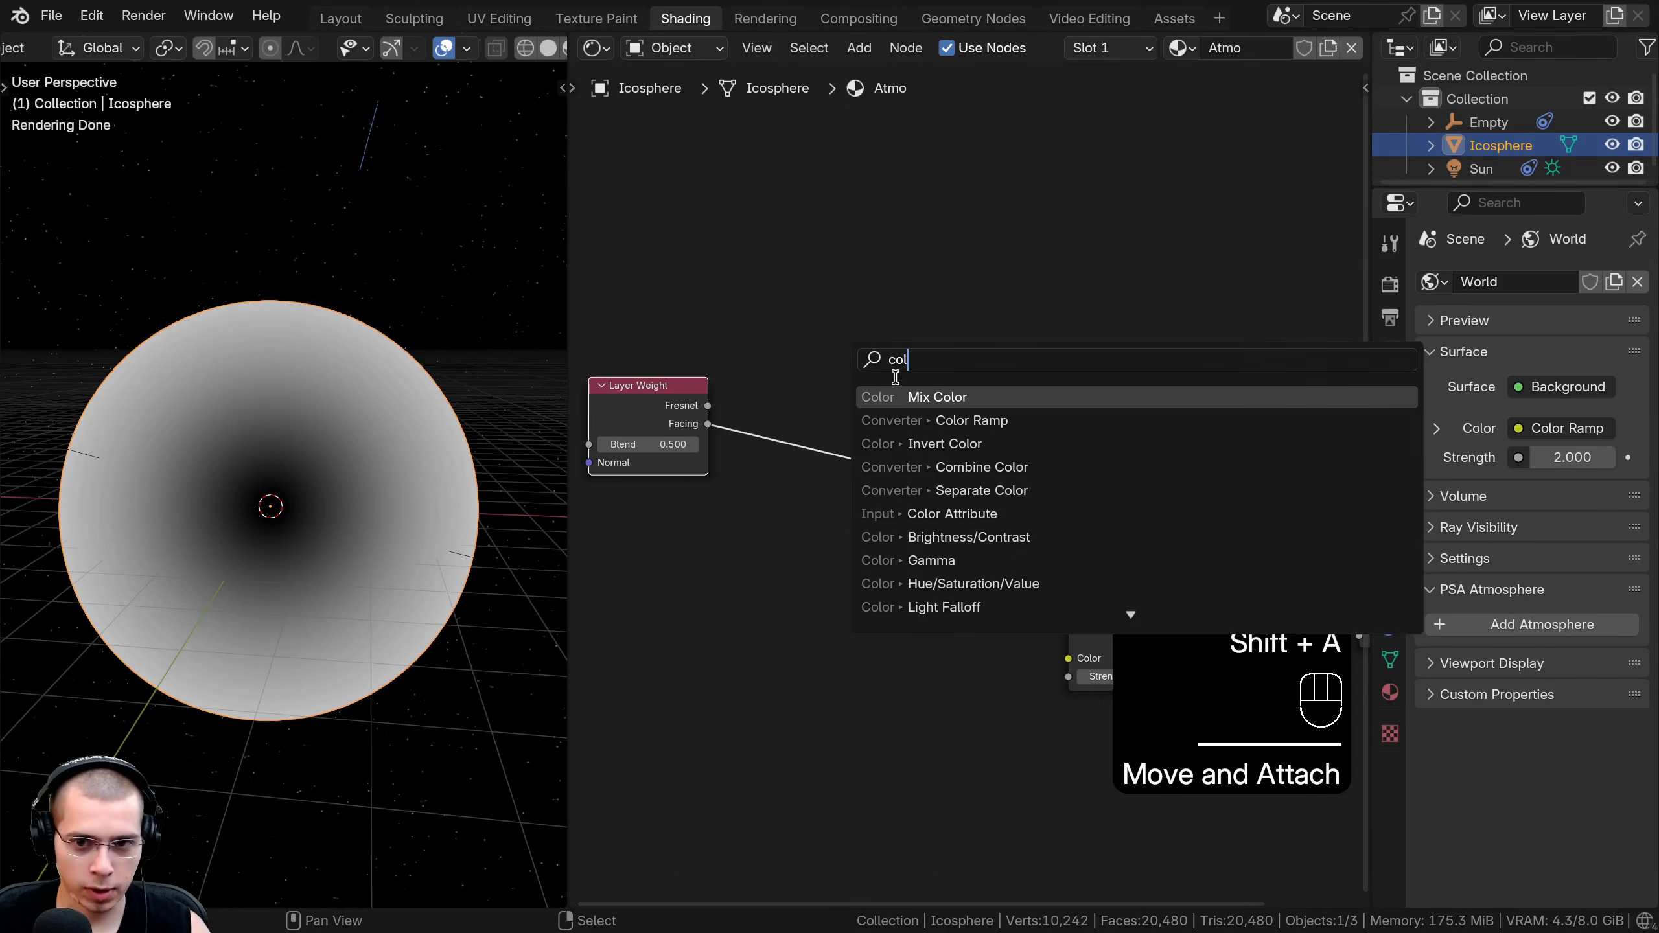
left_click(942, 419)
left_click(641, 305)
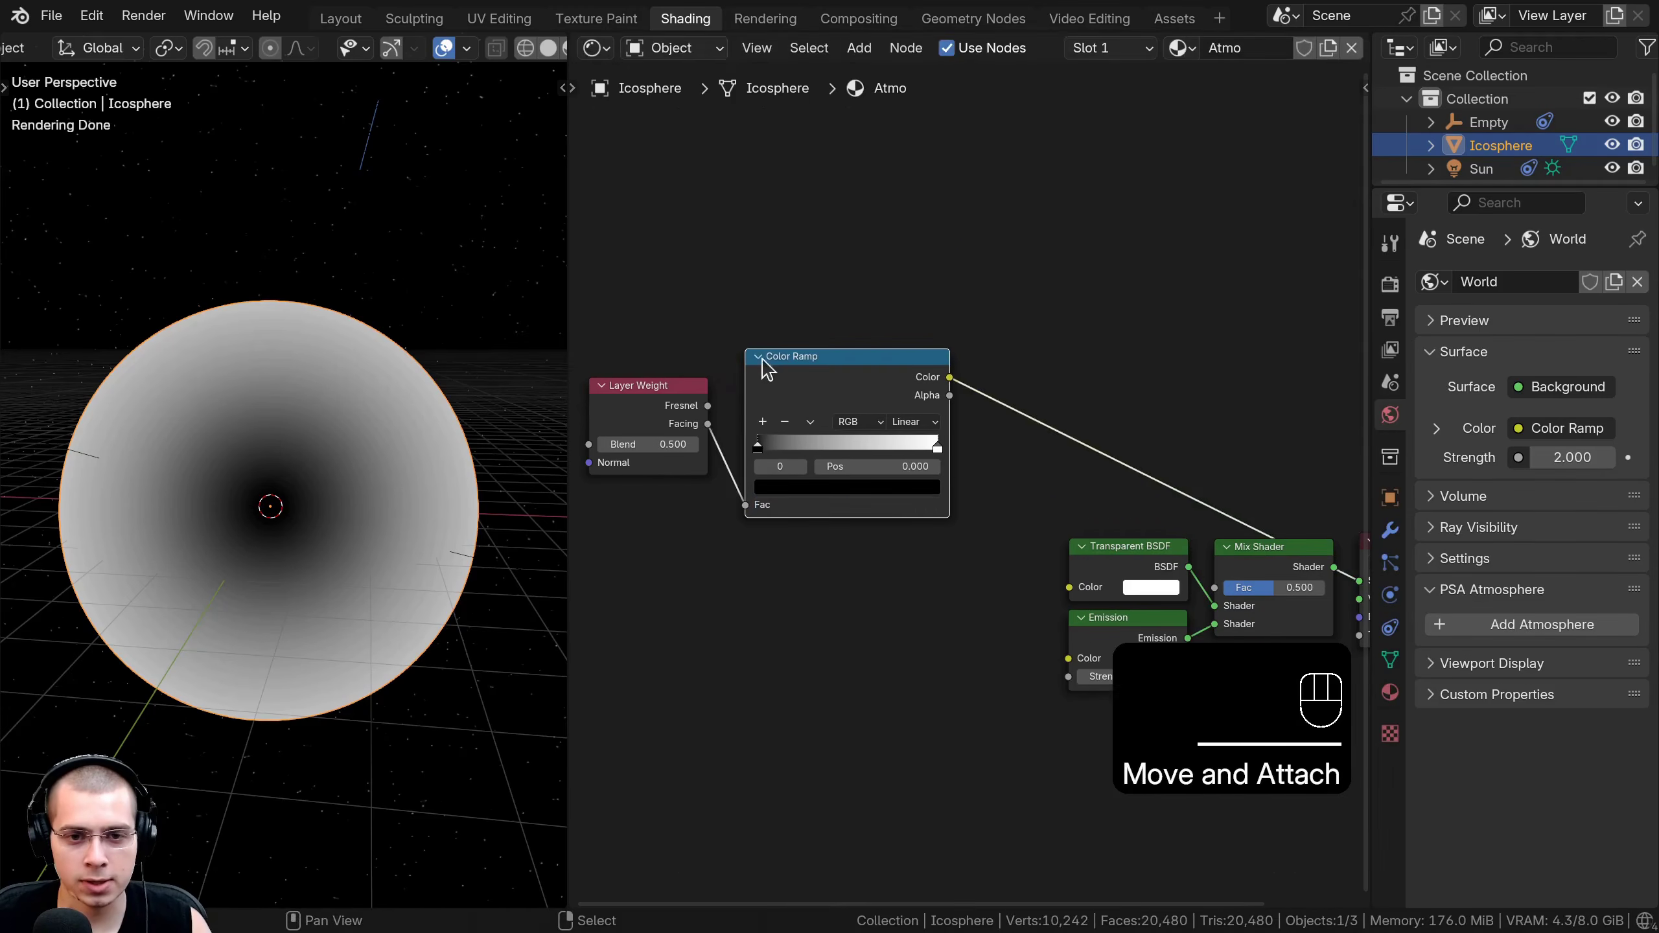
Set the Layer Weight node's Blend value to 0.1.
left_click(740, 555)
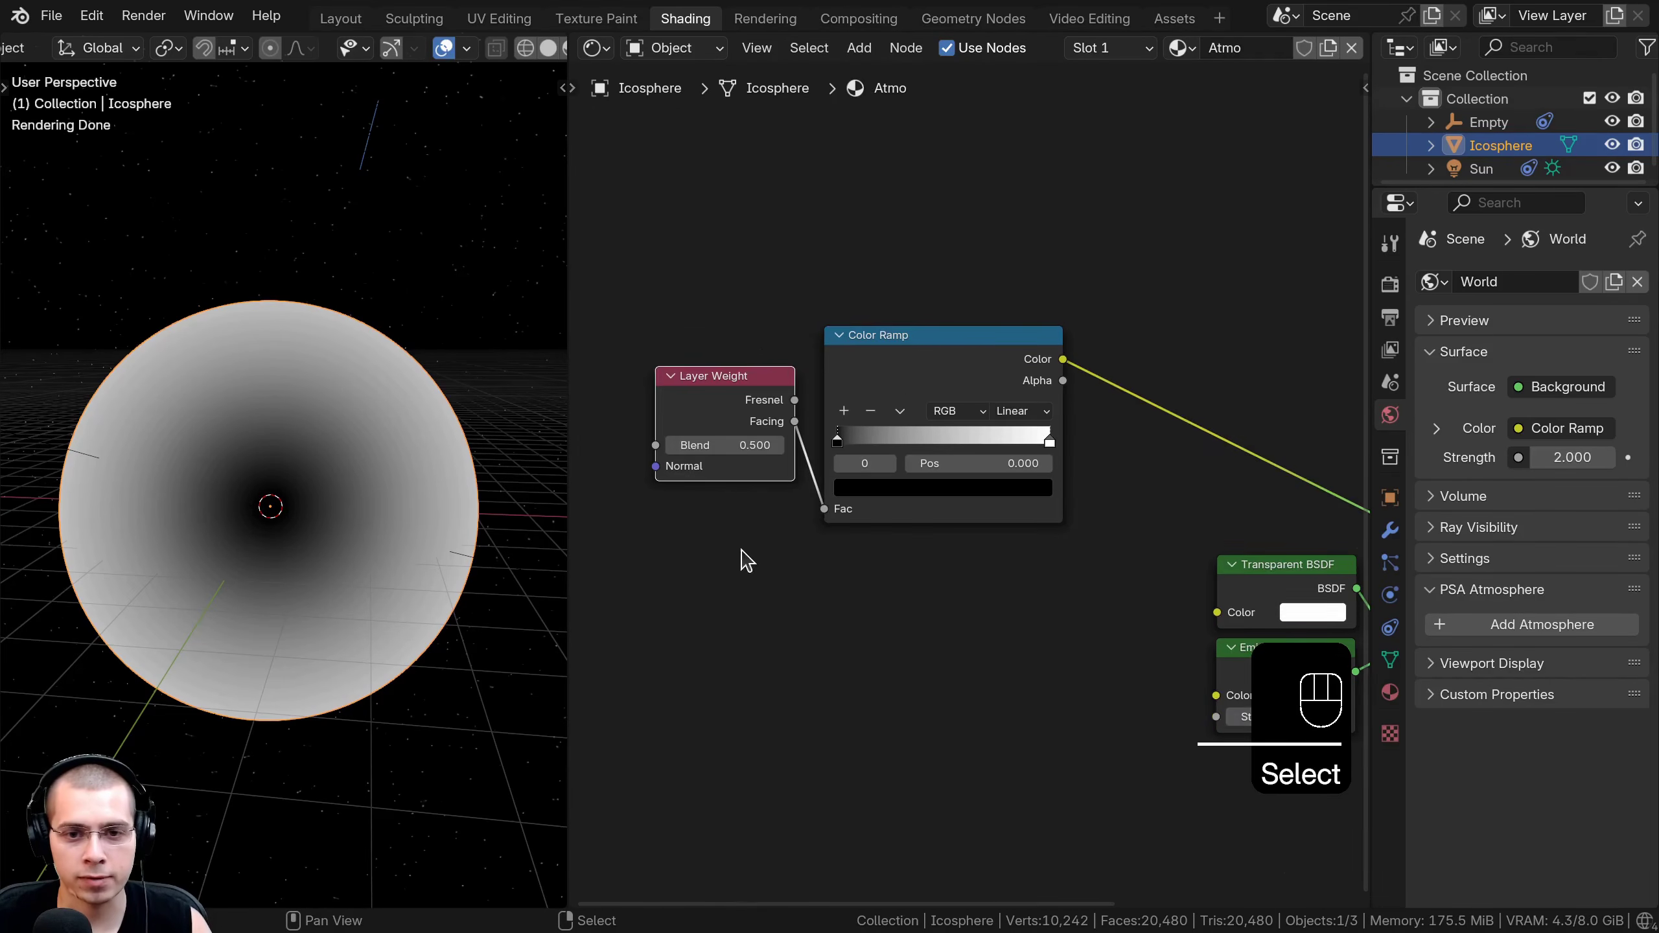
scroll(628, 465, "up", 2)
left_click(657, 435)
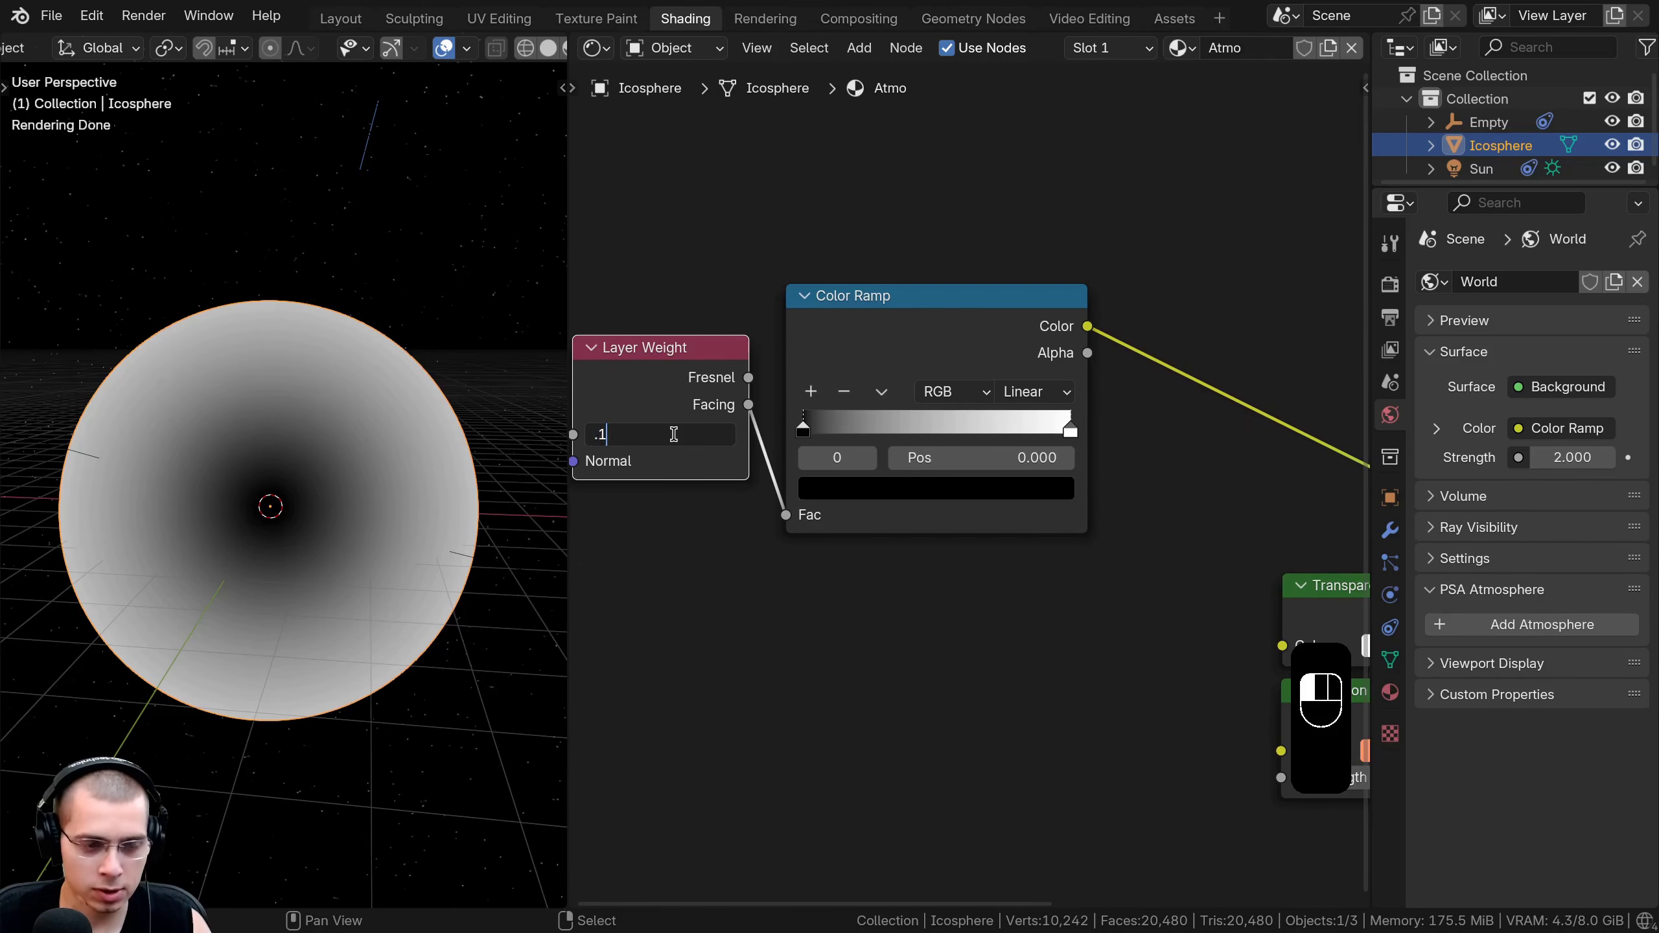
type(".1")
key("Return")
scroll(844, 581, "up", 2)
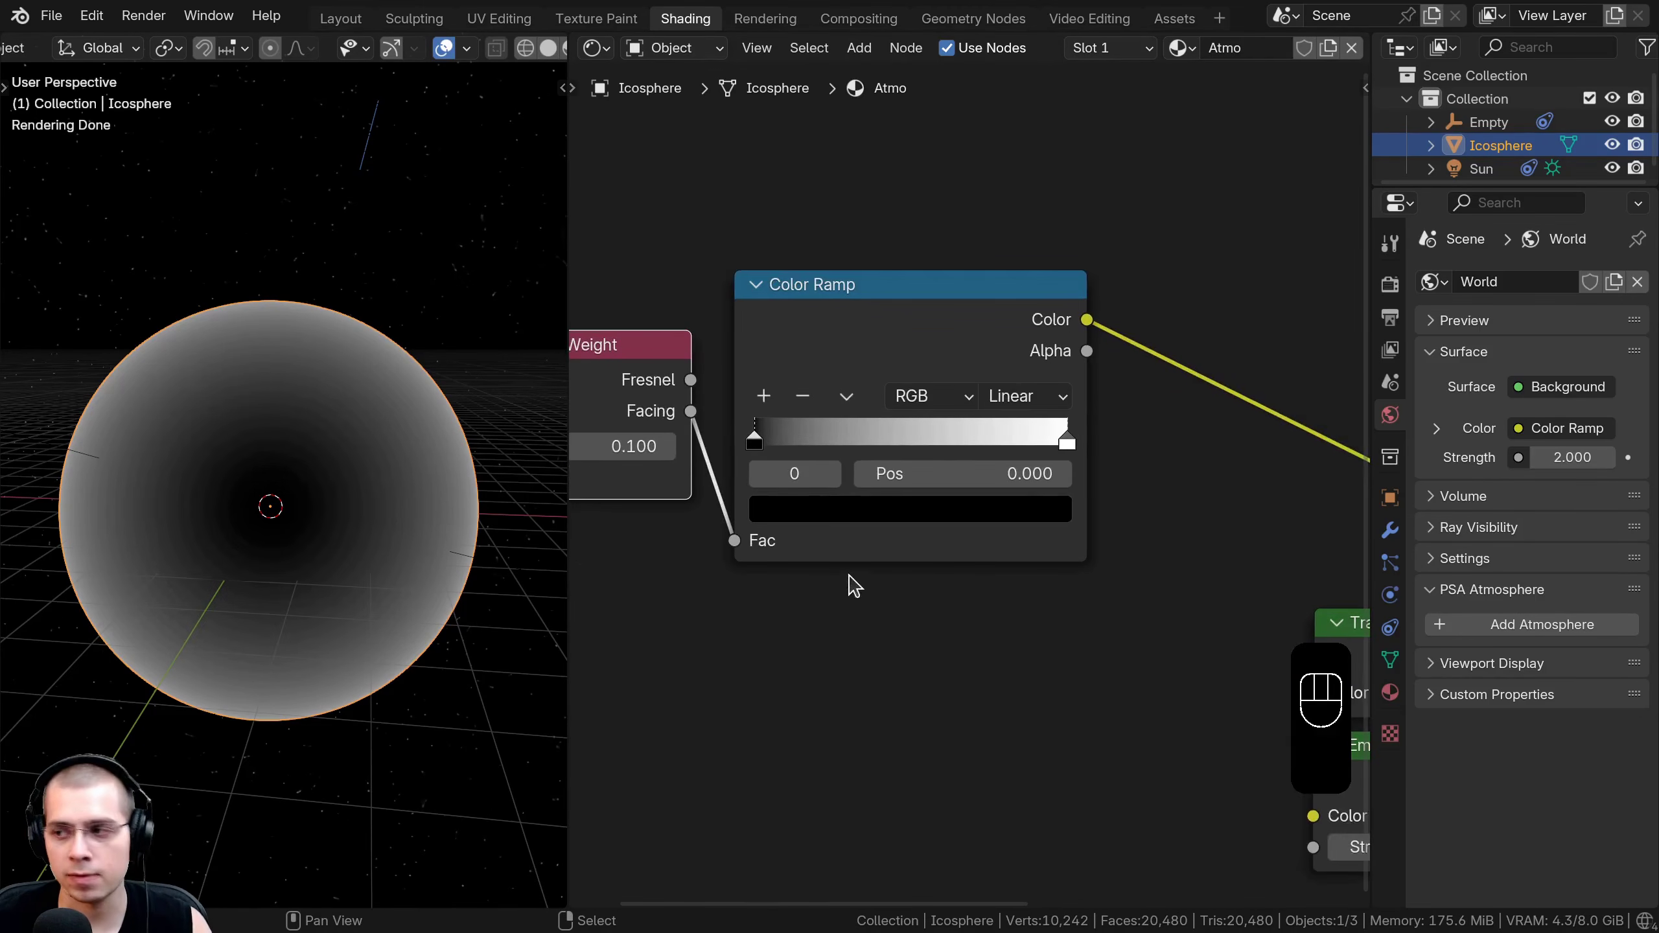
Change the Color Ramp's white stop at position 1.000 to dark grey, hex 2E2E2E.
mouse_move(755, 457)
left_mouse_down()
mouse_move(948, 449)
mouse_move(660, 453)
mouse_move(715, 452)
mouse_move(679, 453)
left_mouse_up()
scroll(826, 450, "up", 1)
left_click(1103, 442)
left_click(1089, 520)
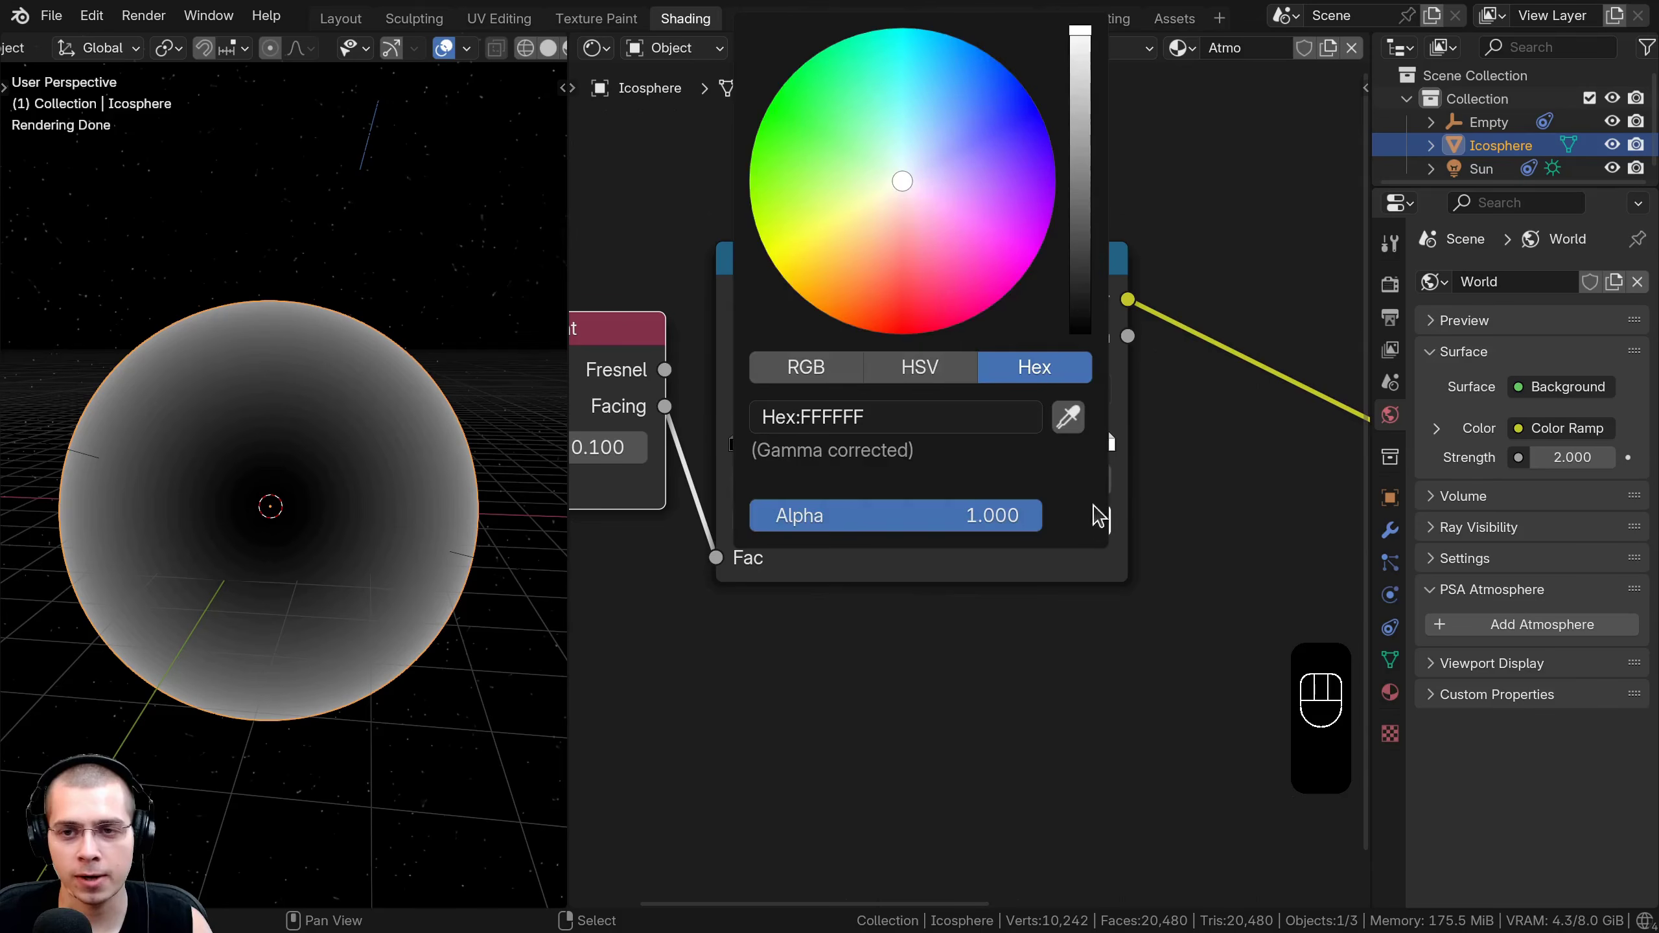
left_click_drag(1085, 65, 1080, 196)
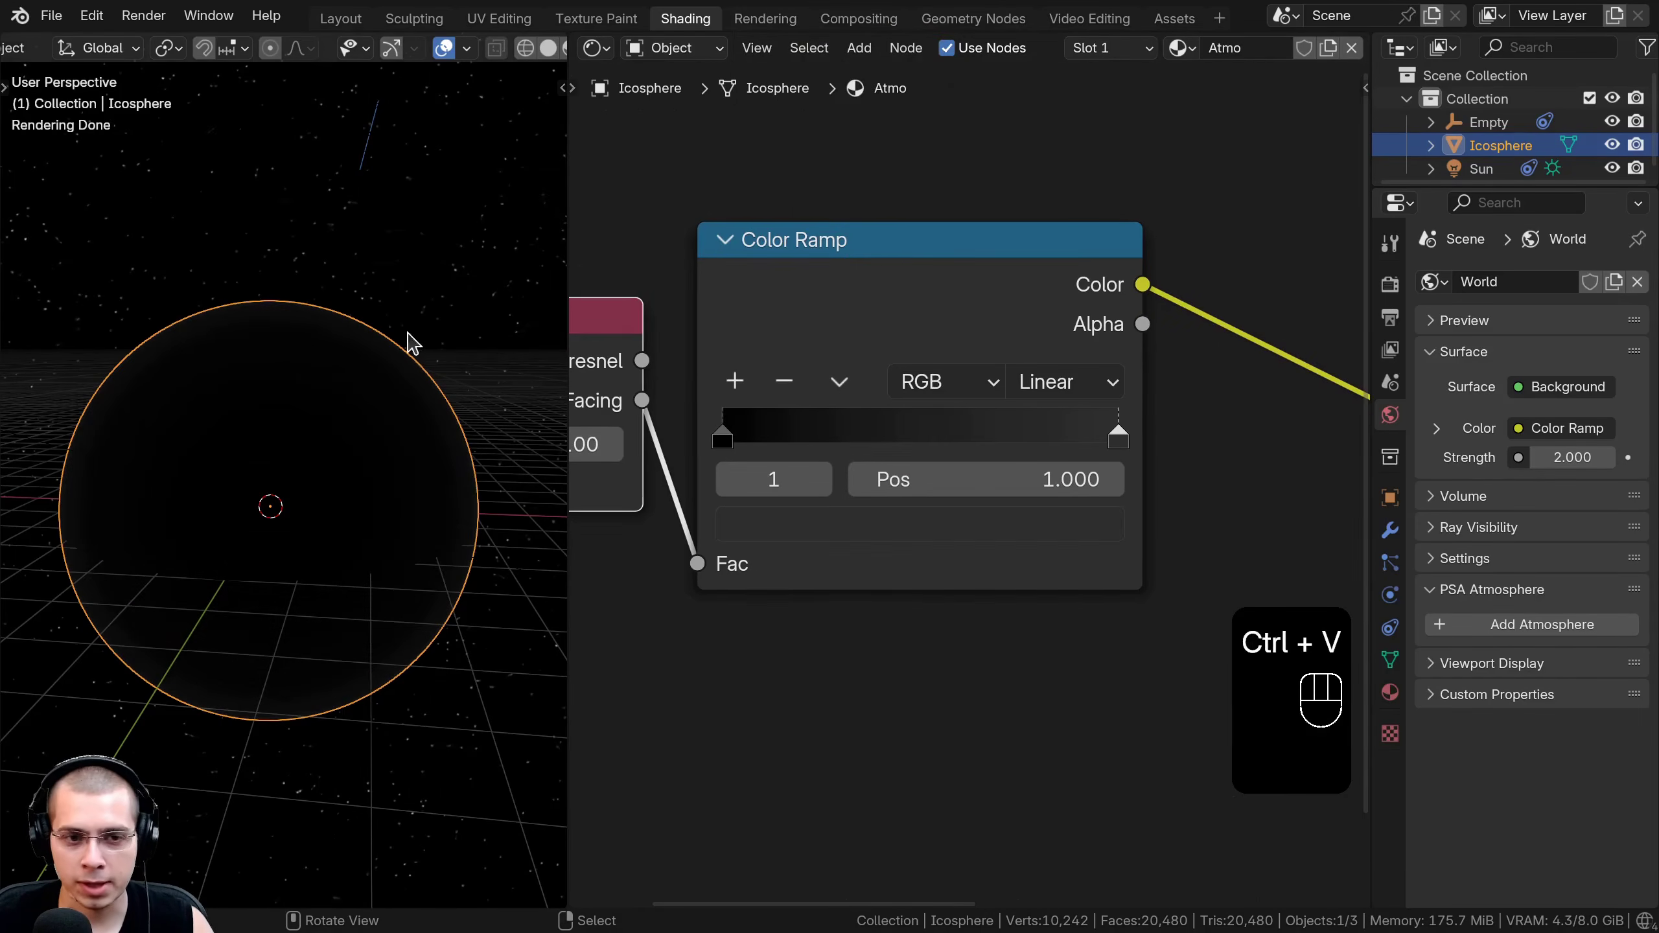
middle_click_drag(44, 468, 381, 464)
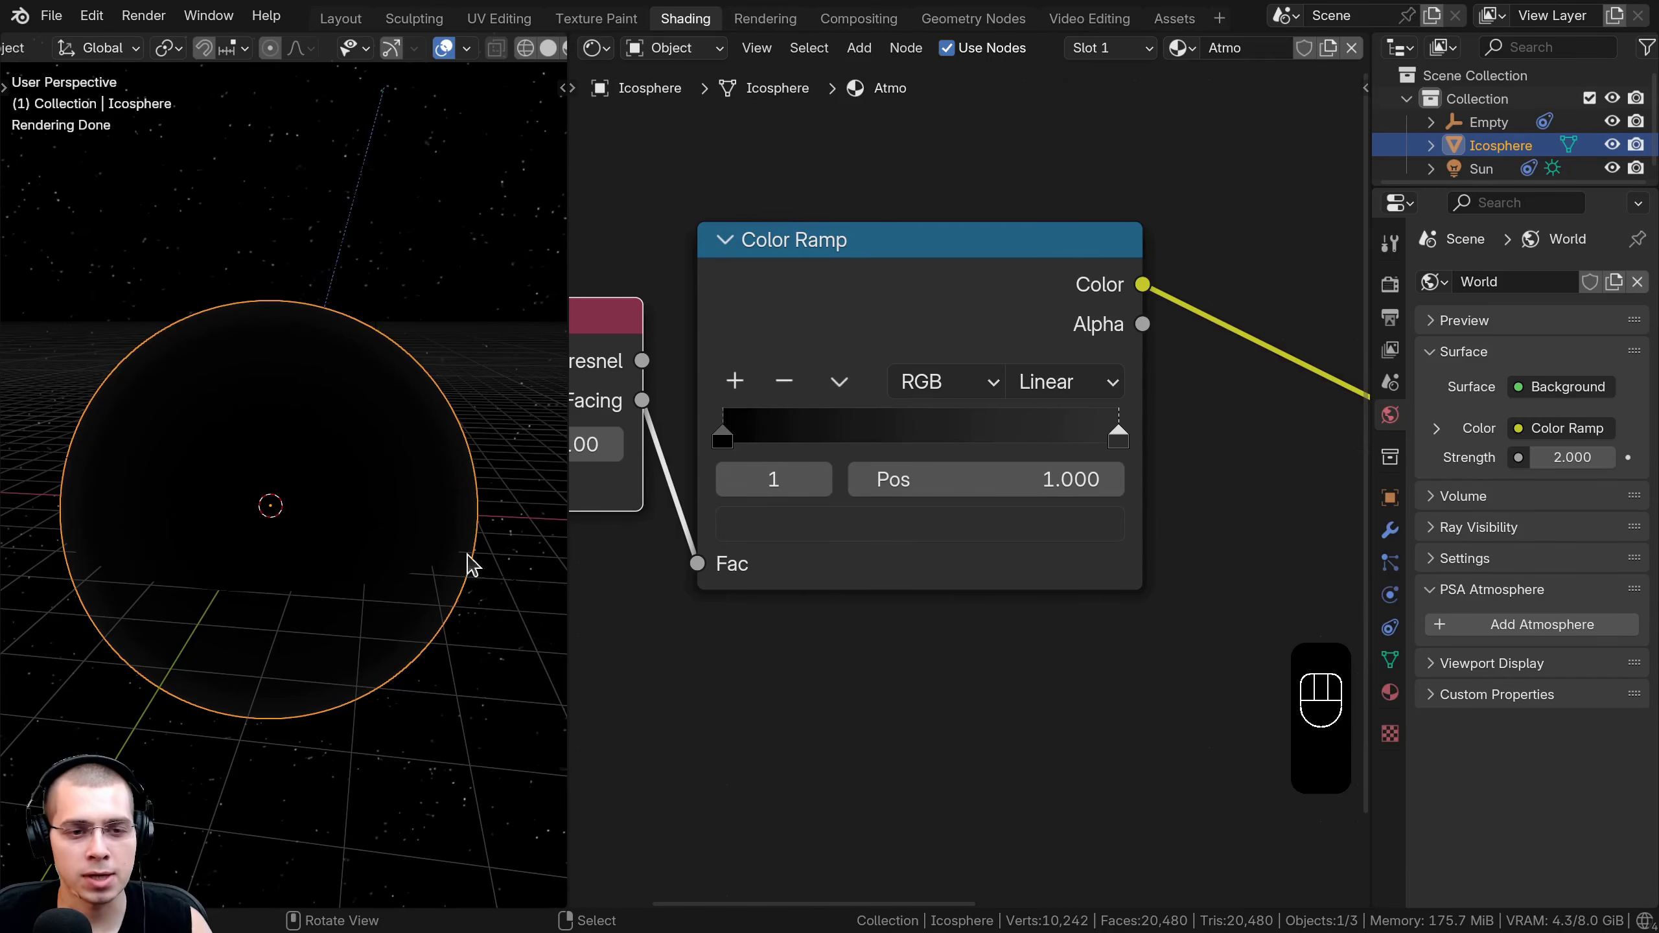
middle_click_drag(911, 631, 906, 627)
middle_click_drag(964, 498, 940, 471)
left_click(1076, 399)
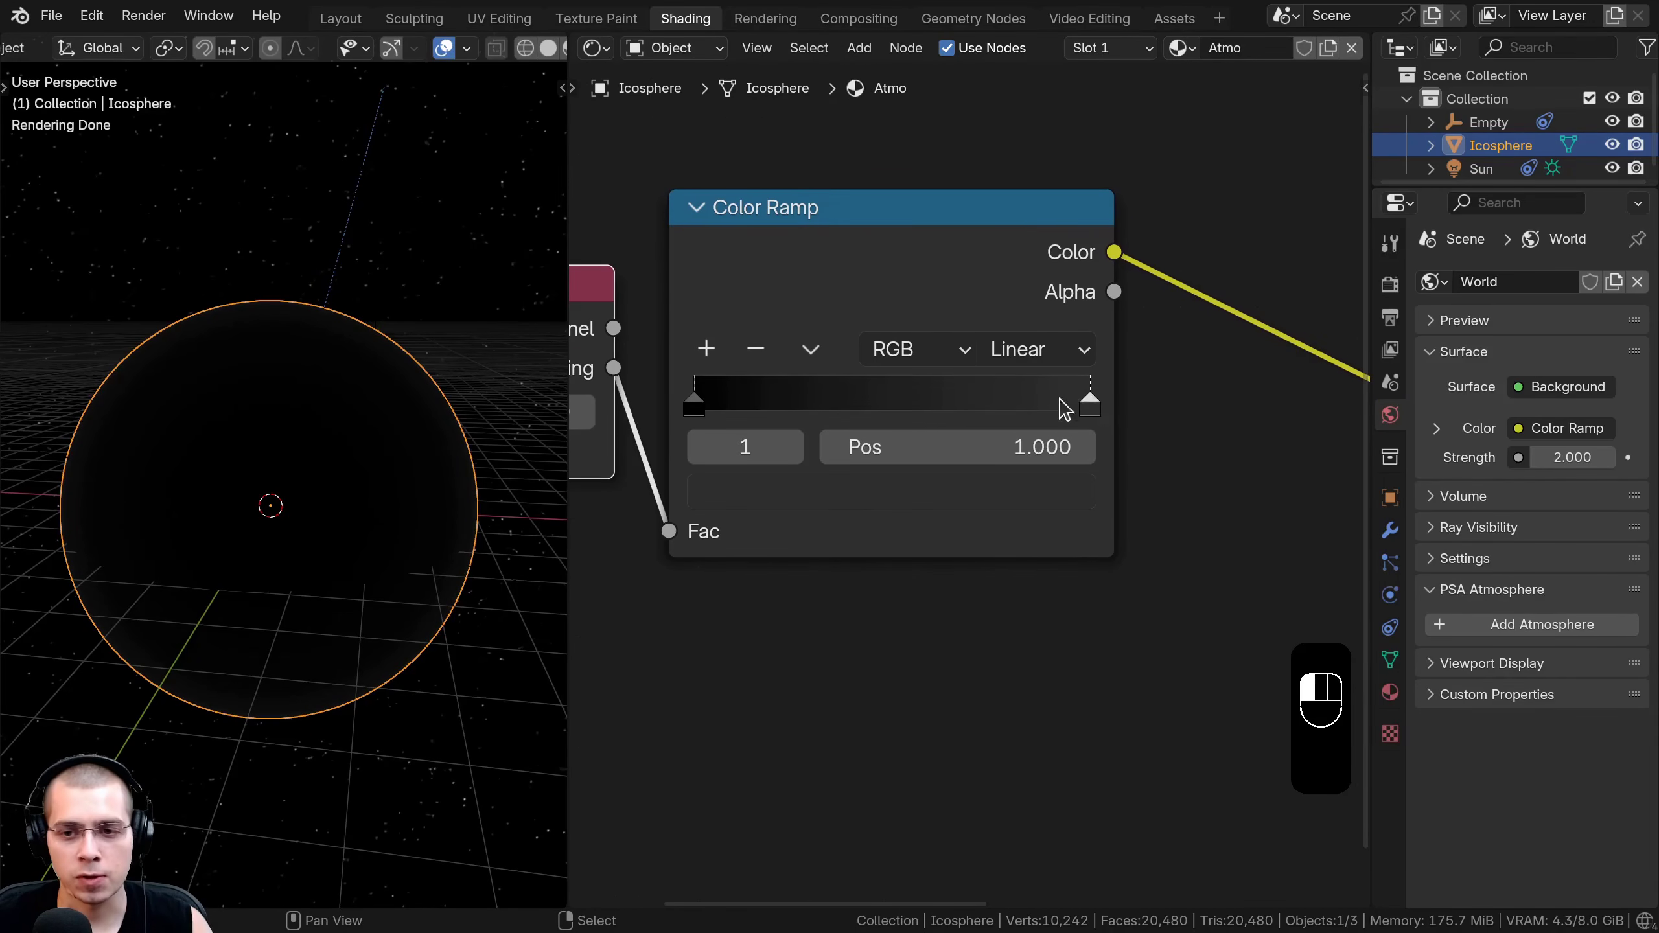
left_click(1032, 496)
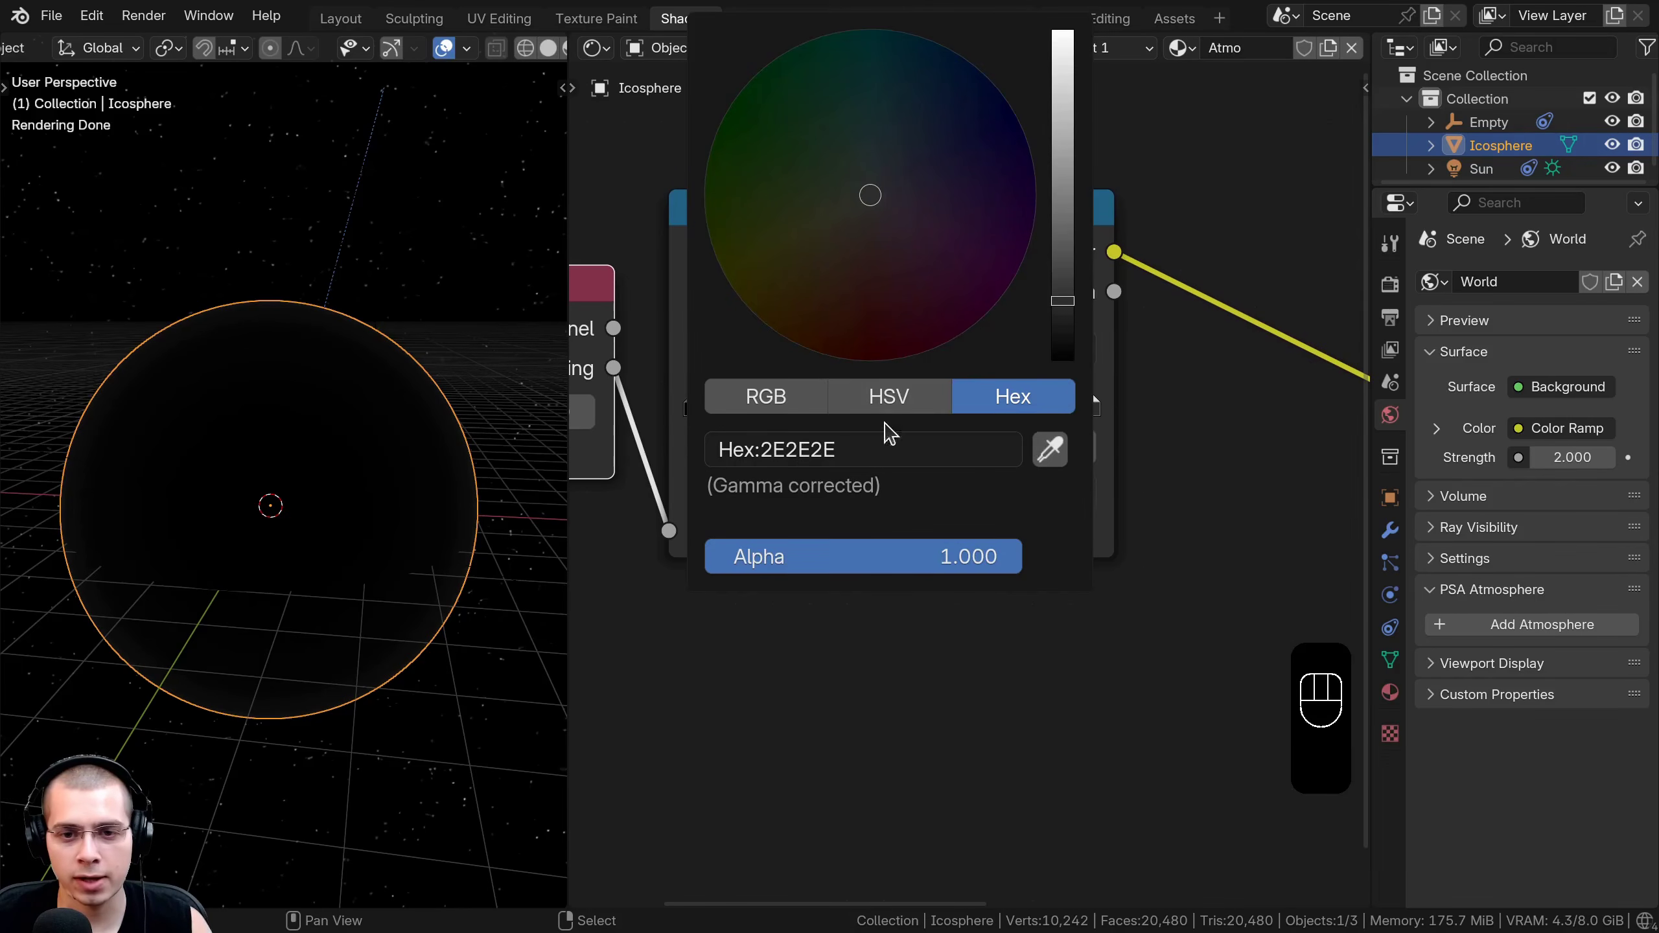
scroll(970, 481, "down", 3)
middle_click_drag(978, 378, 1009, 417)
left_click_drag(971, 359, 964, 360)
key("g")
key("g")
key("a")
scroll(708, 464, "down", 4)
middle_click_drag(861, 433, 882, 508)
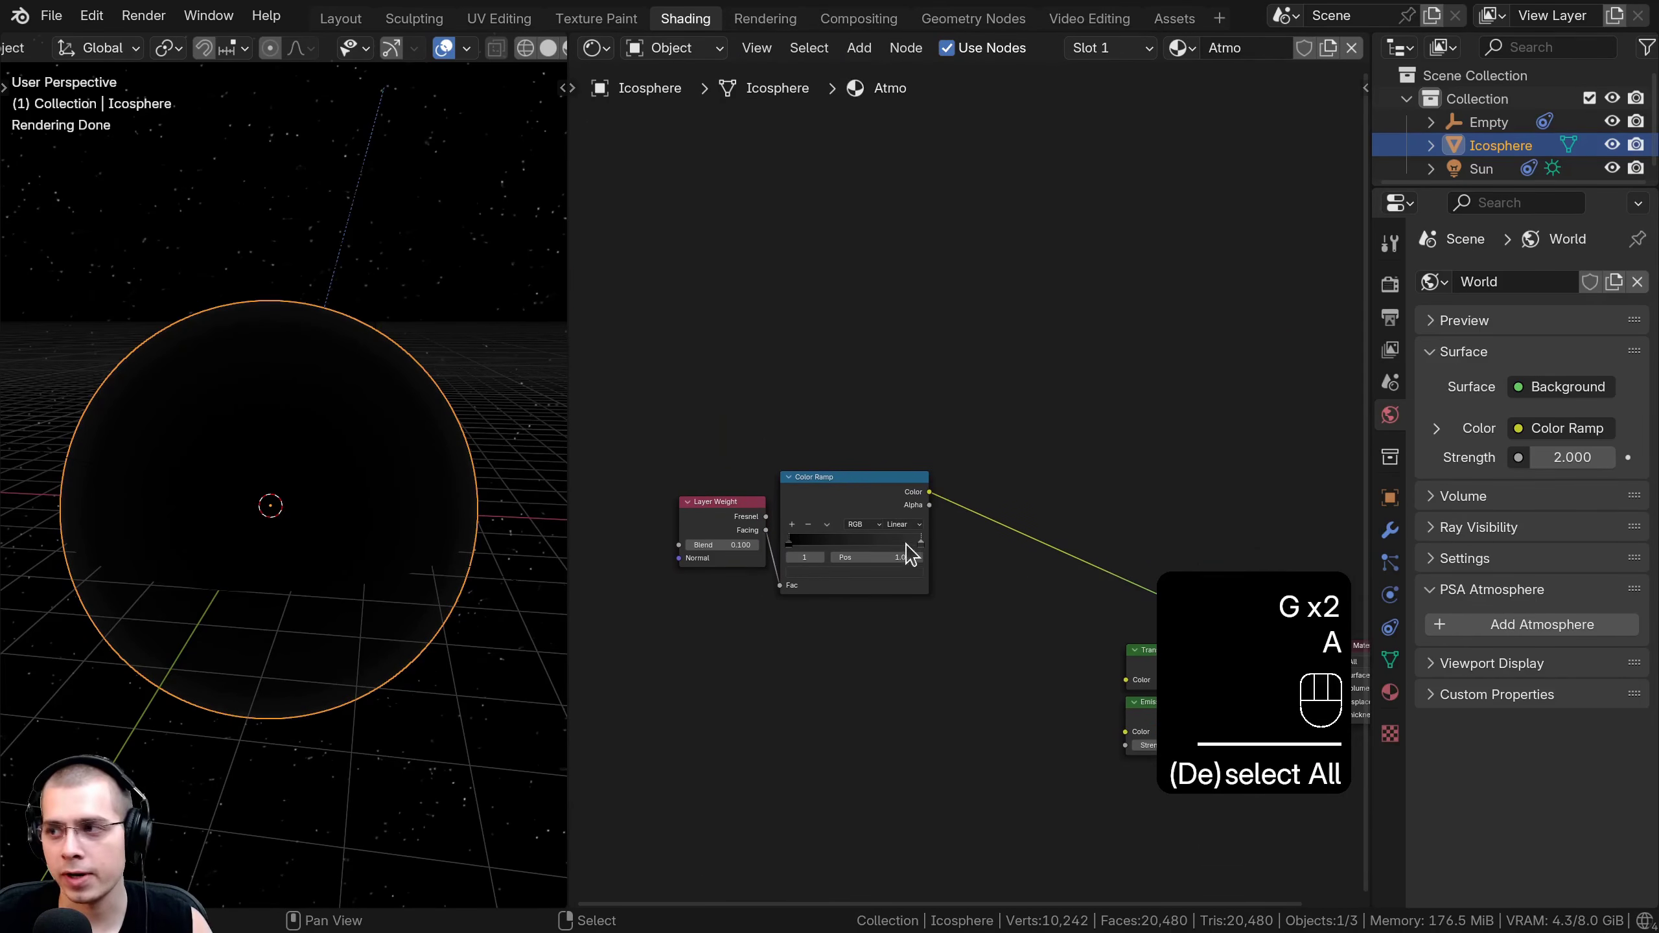
middle_click_drag(245, 375, 235, 312)
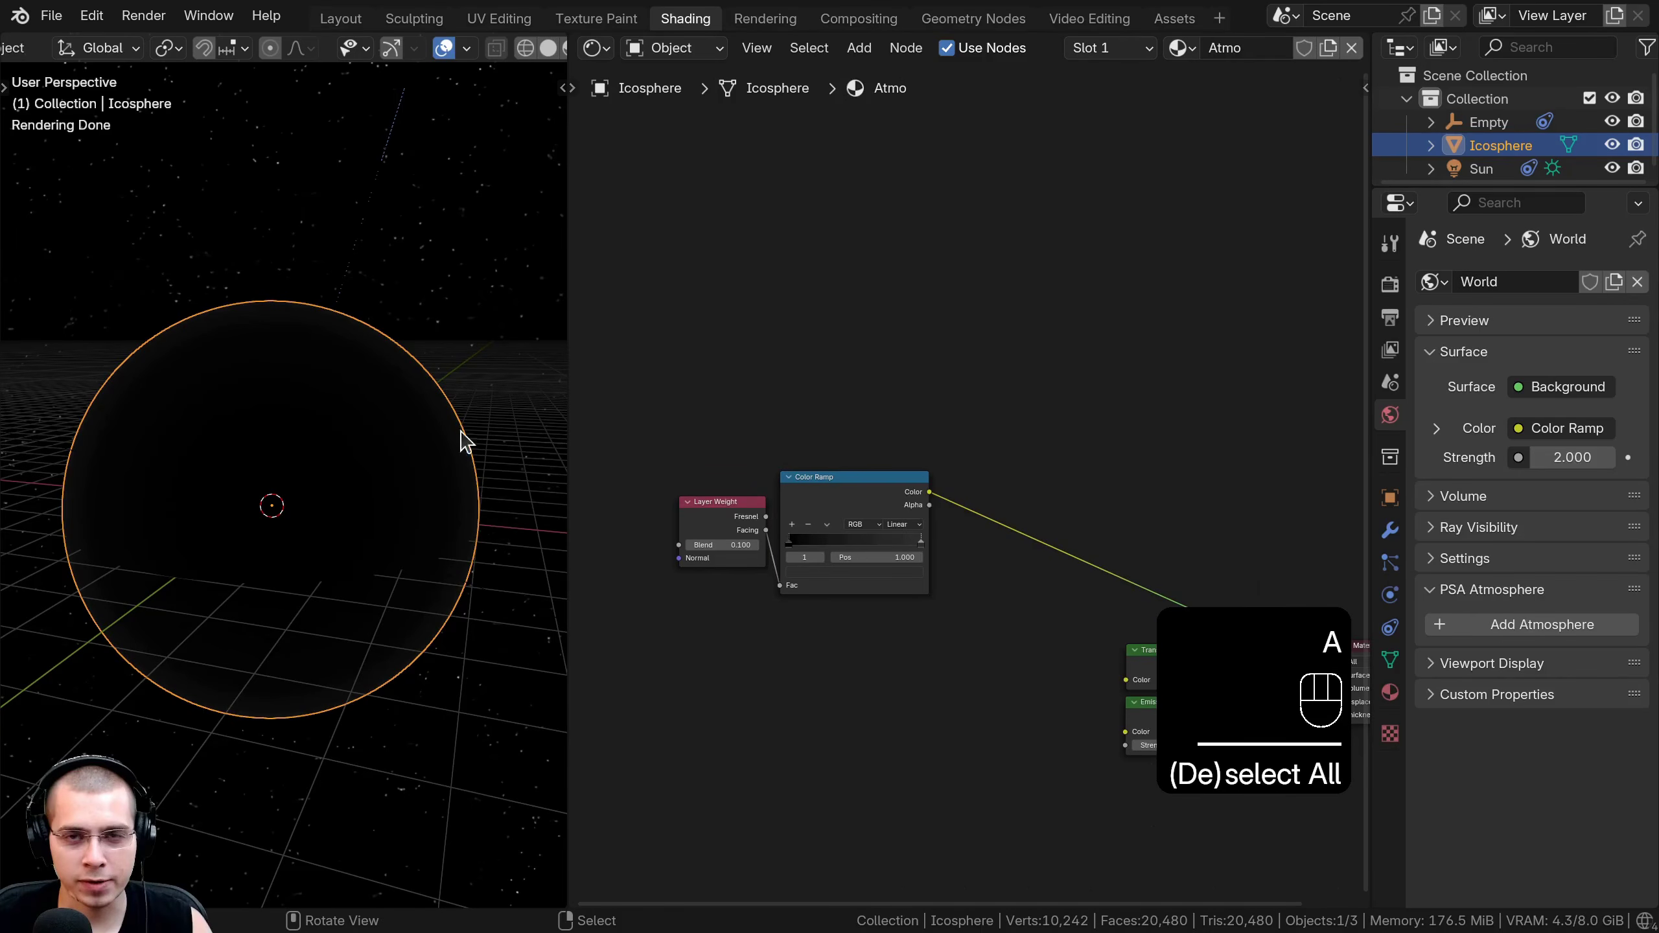
middle_click_drag(776, 398, 792, 408)
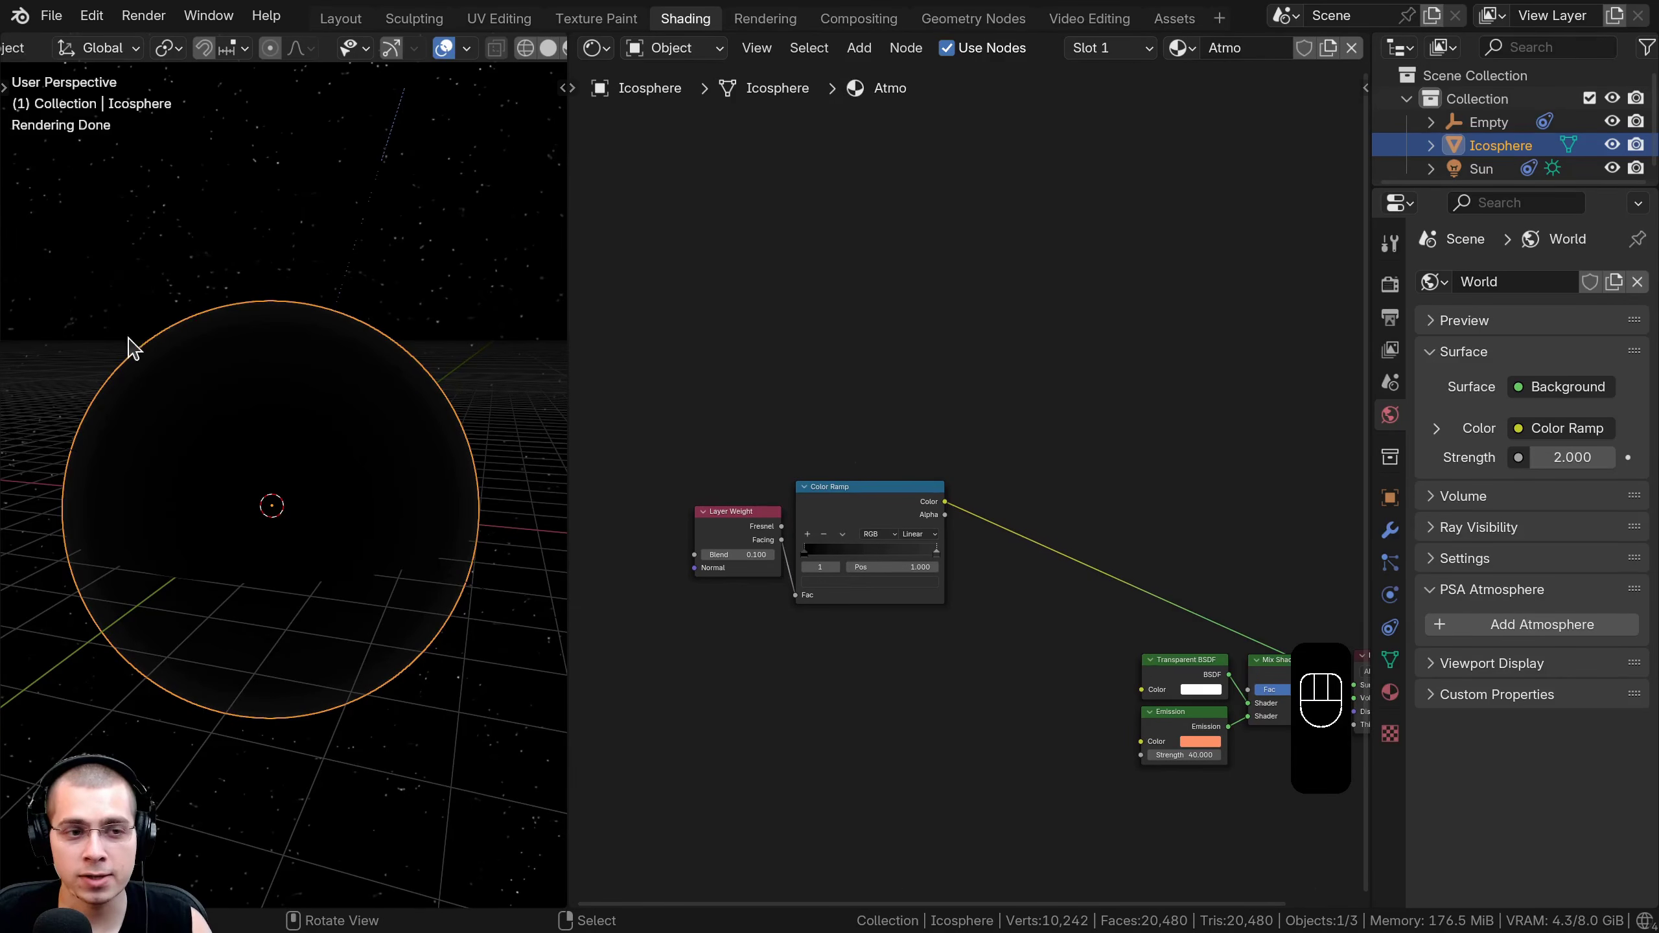
scroll(448, 352, "down", 1)
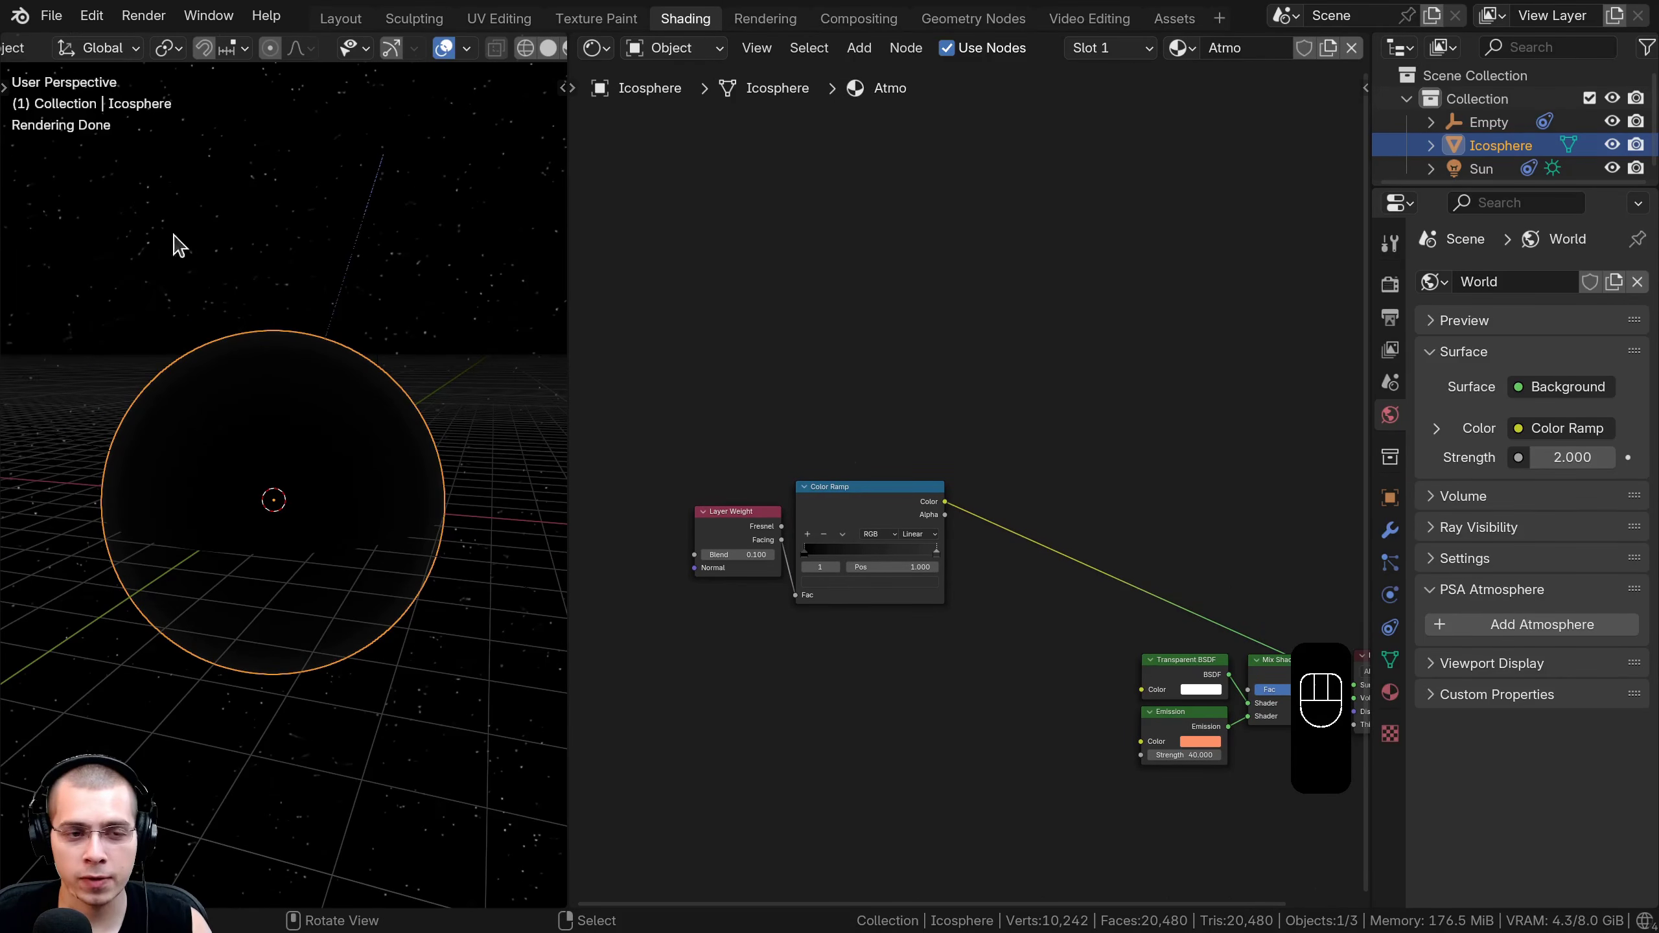
Add a Texture Coordinate node above the Layer Weight node and set its object to Empty.
key("shift+a")
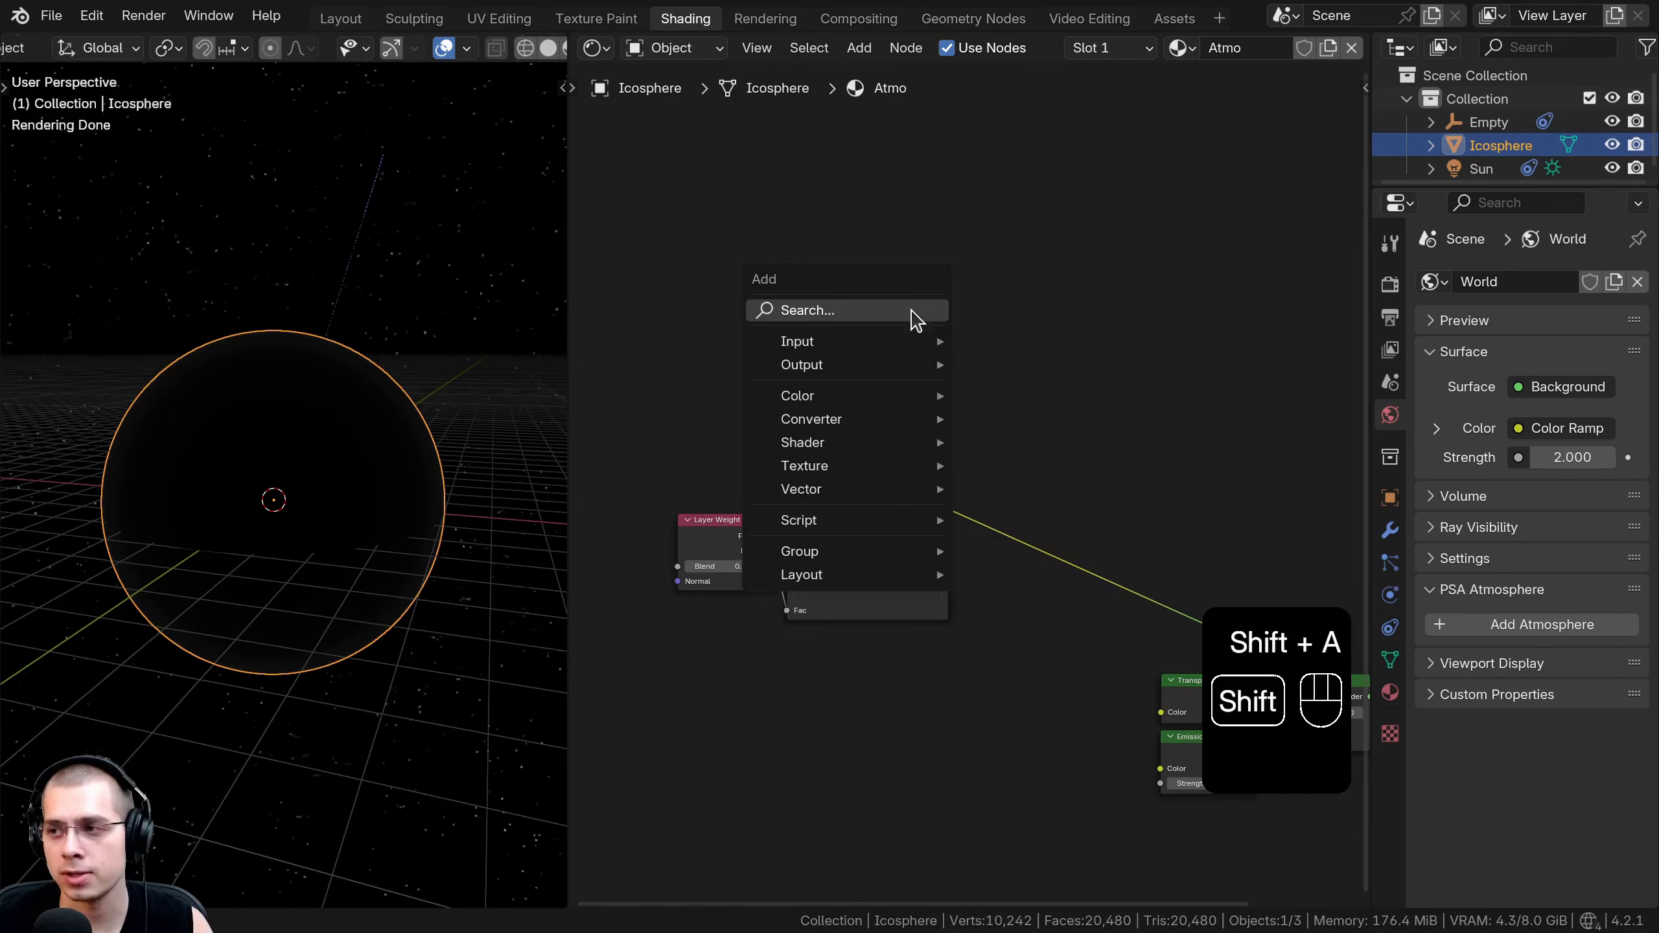
type("te")
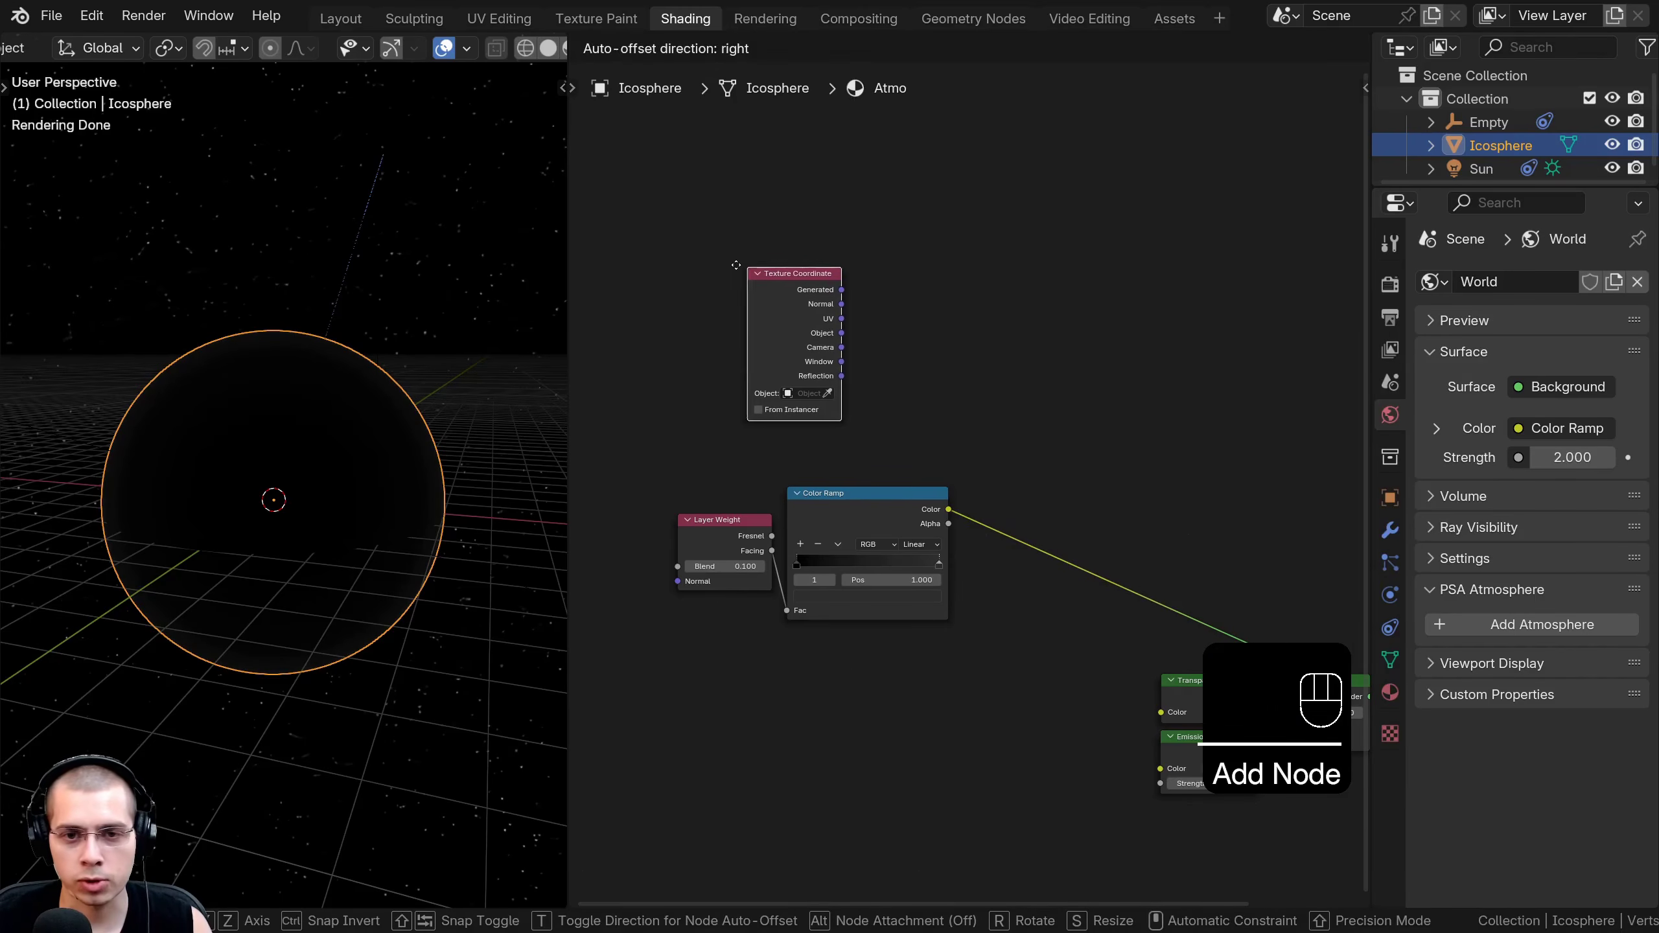
left_click(705, 259)
scroll(782, 389, "up", 2)
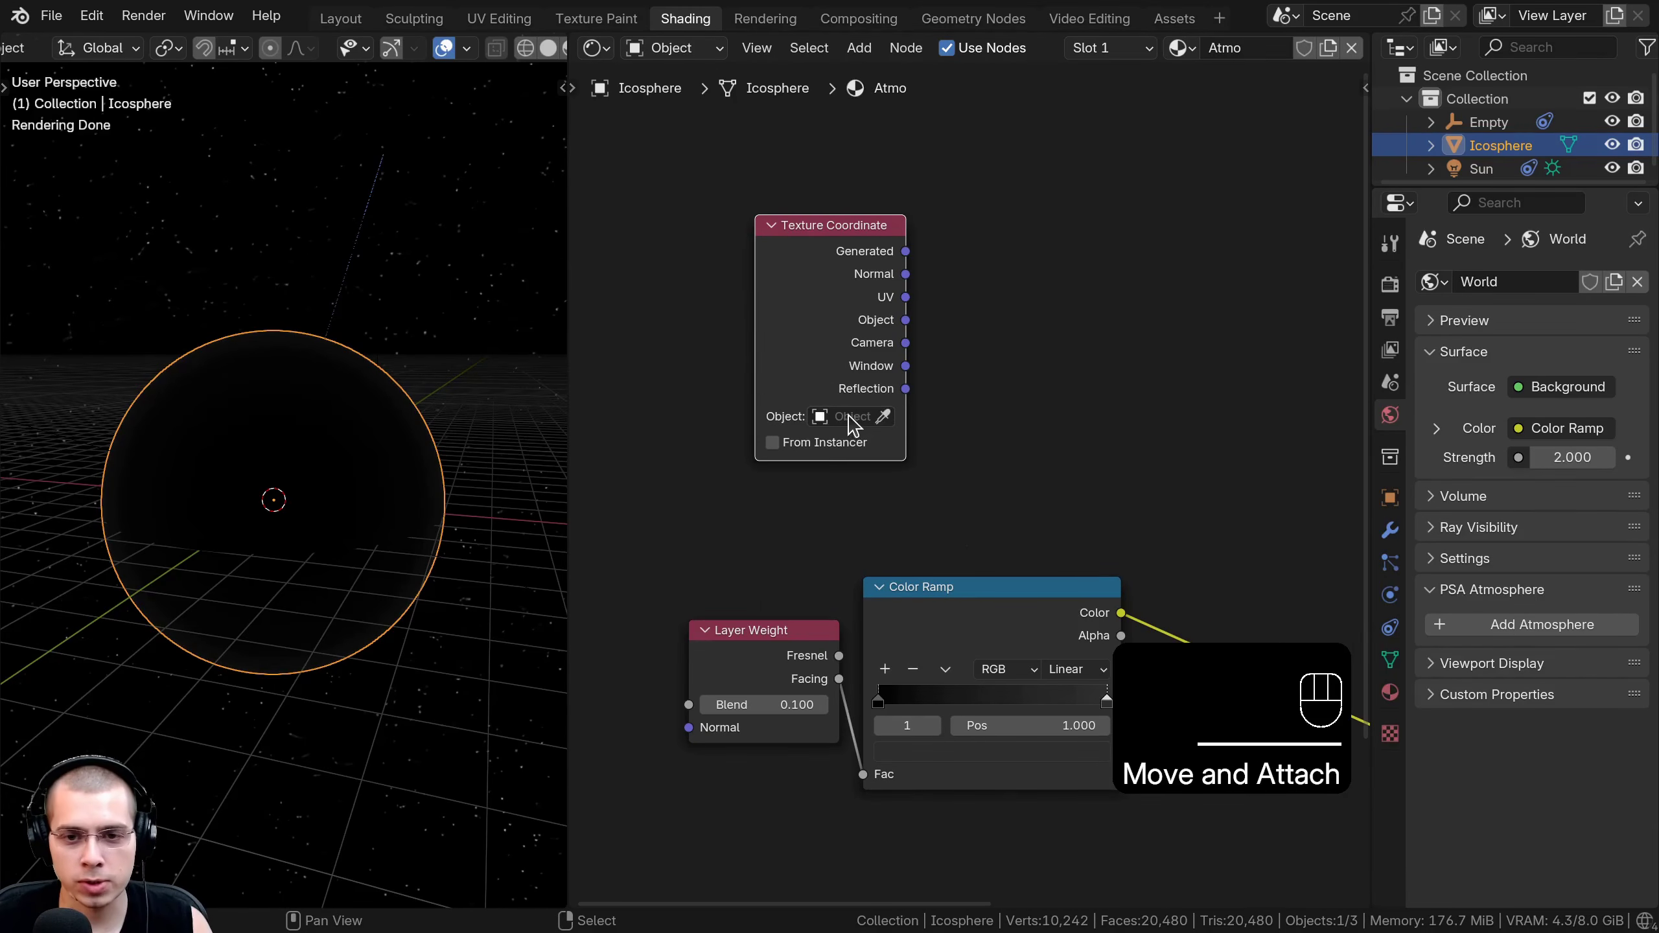
left_click(840, 417)
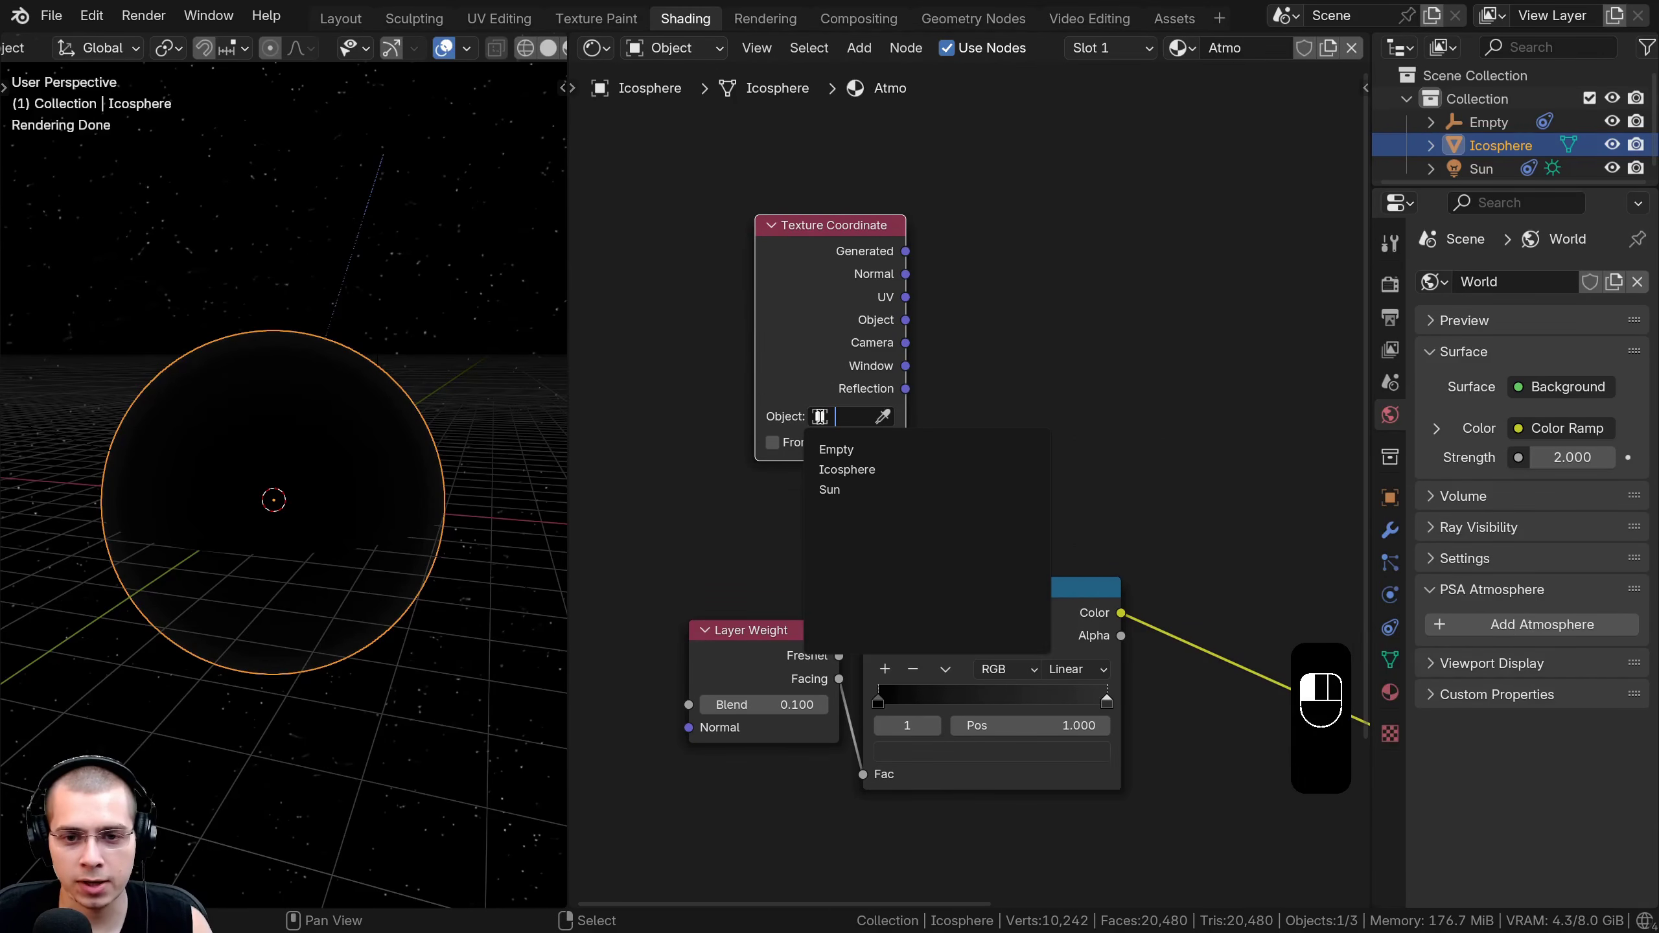
left_click(835, 448)
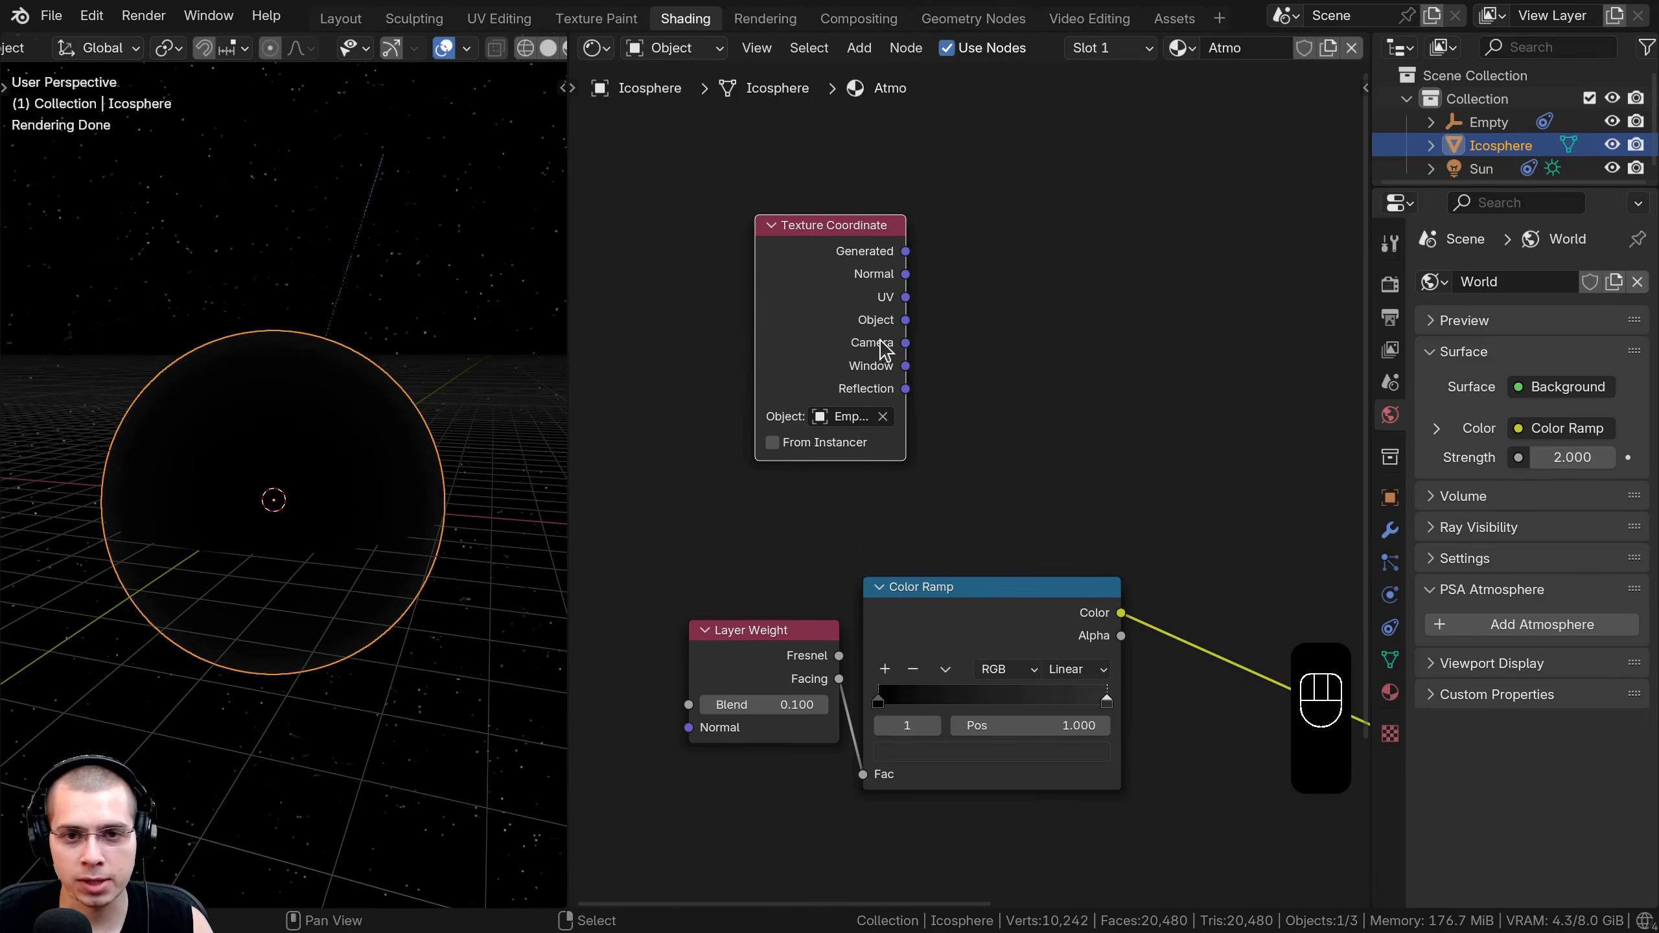
left_click_drag(834, 353, 807, 359)
scroll(964, 416, "down", 2)
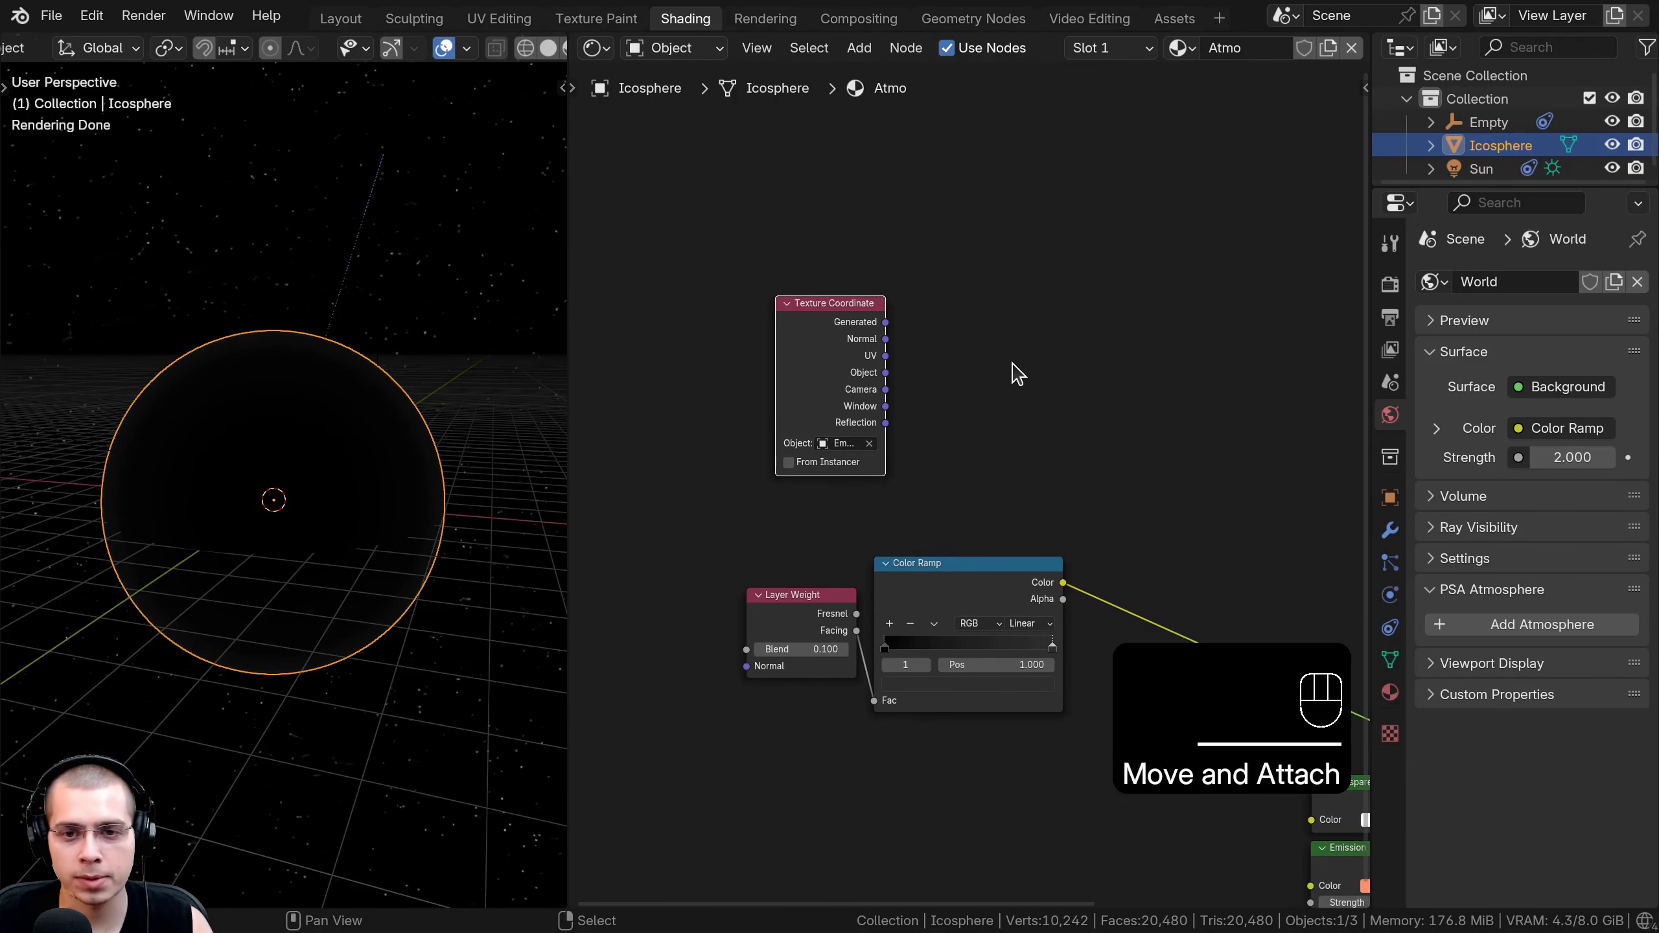
Add a Separate XYZ node and link the Texture Coordinate's Object output to its Vector input.
key("shift+a")
type("p")
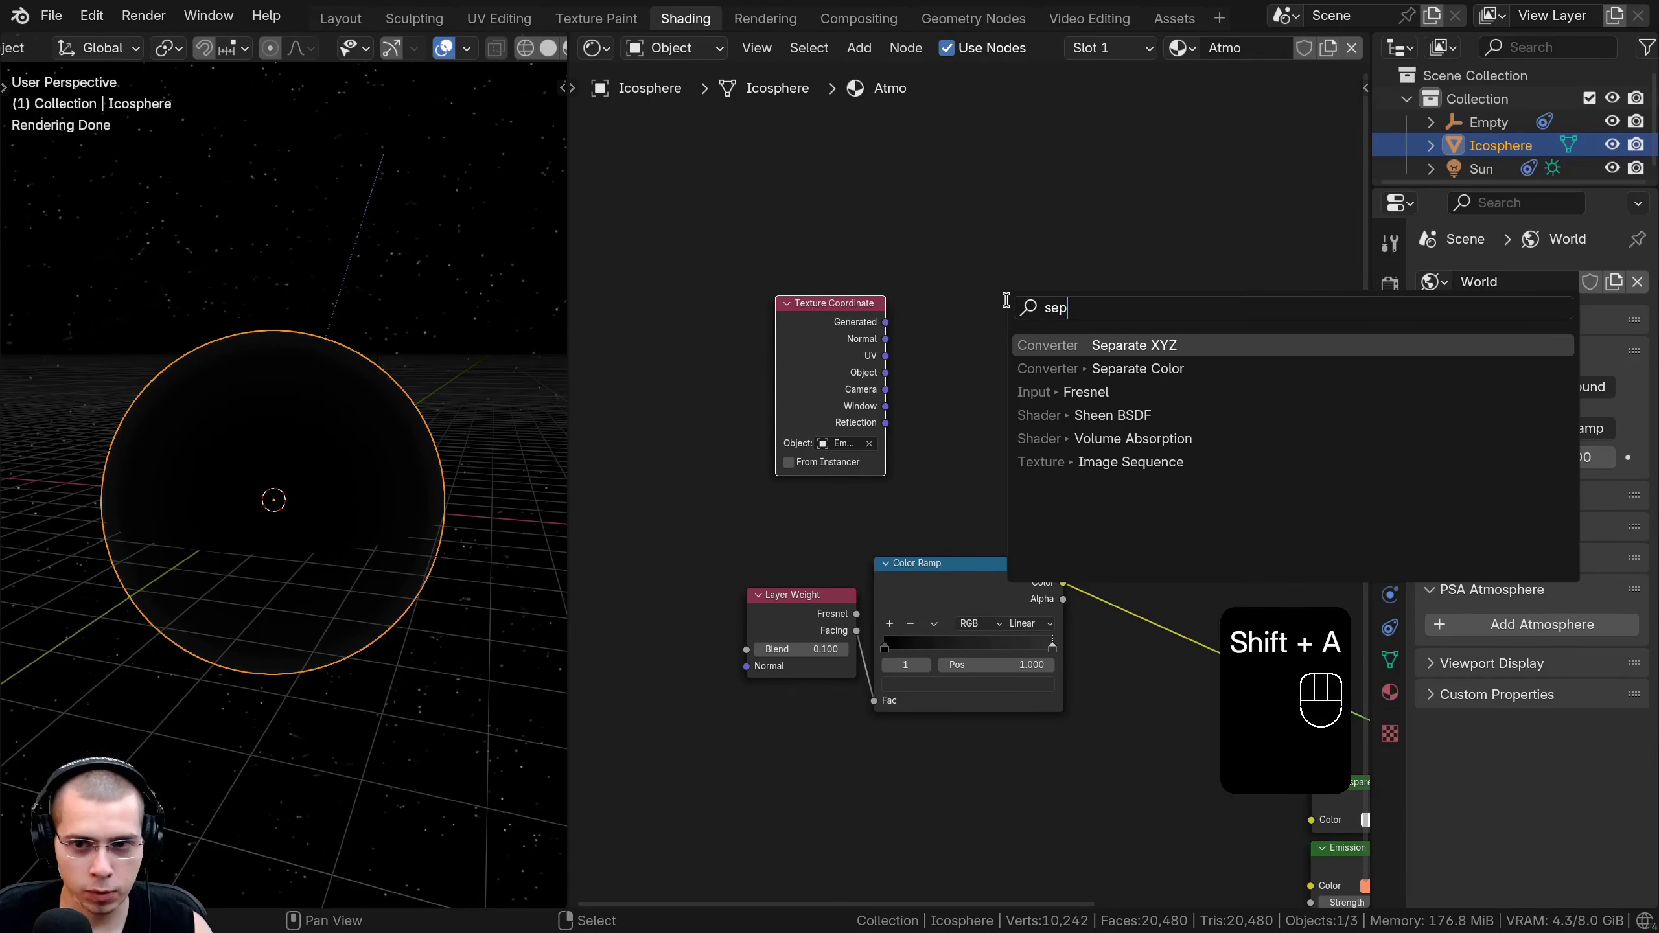
key("Return")
left_click(972, 325)
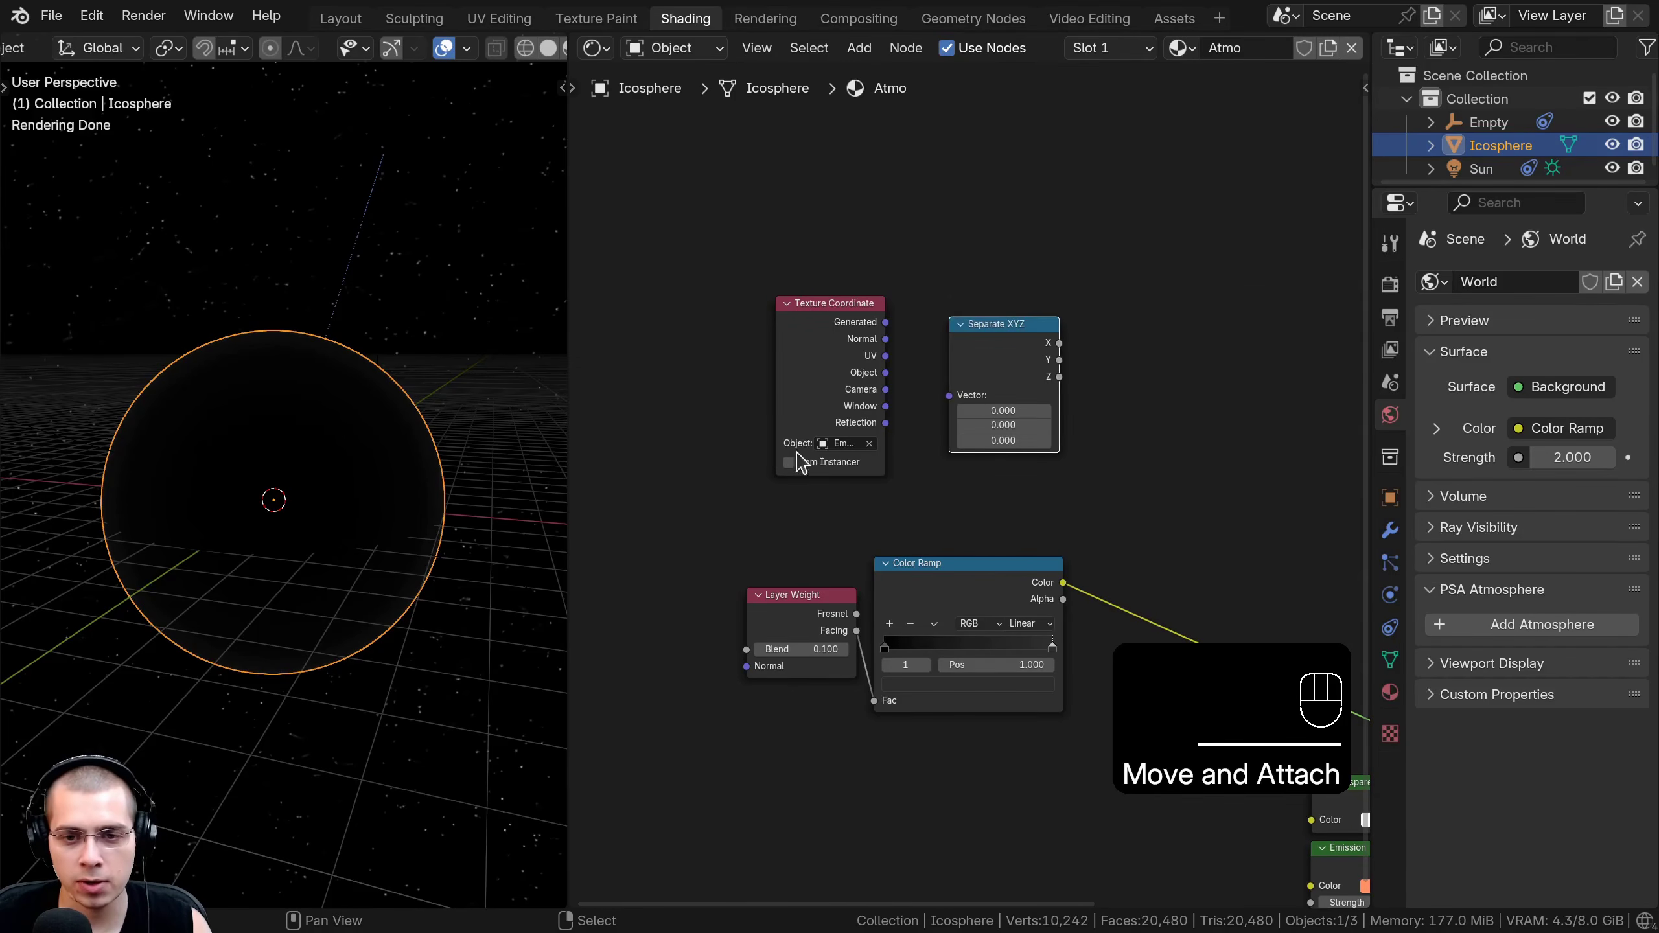
scroll(800, 451, "up", 5)
left_click(766, 313)
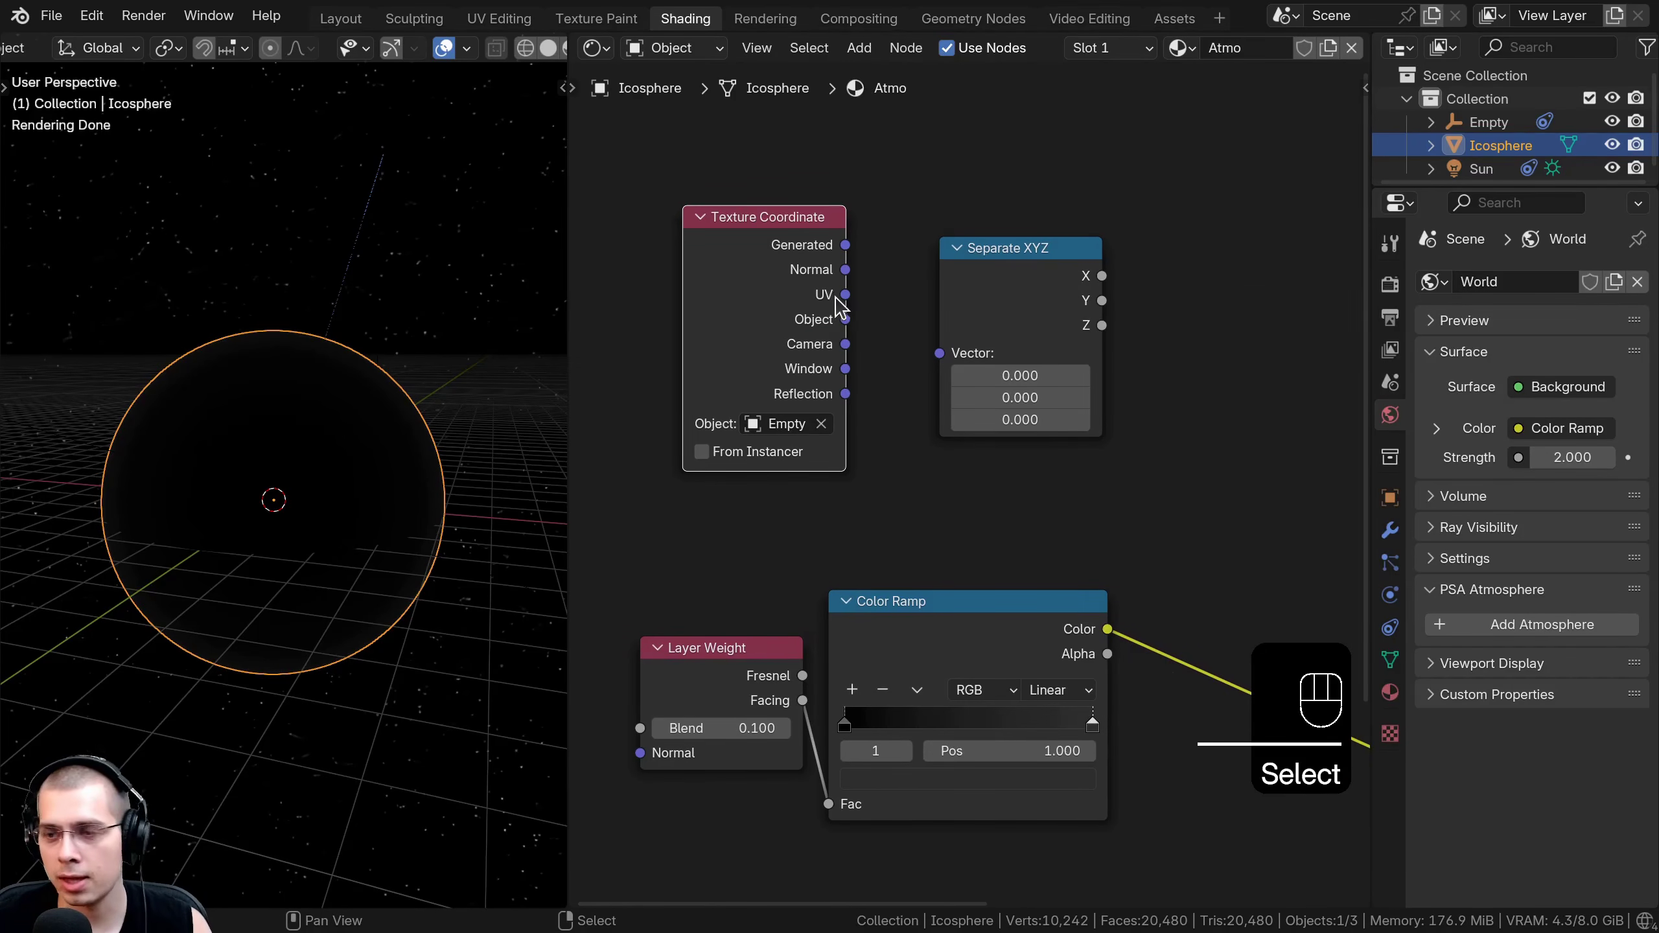
left_click_drag(846, 322, 939, 354)
scroll(976, 476, "down", 1)
middle_click_drag(976, 477, 941, 508)
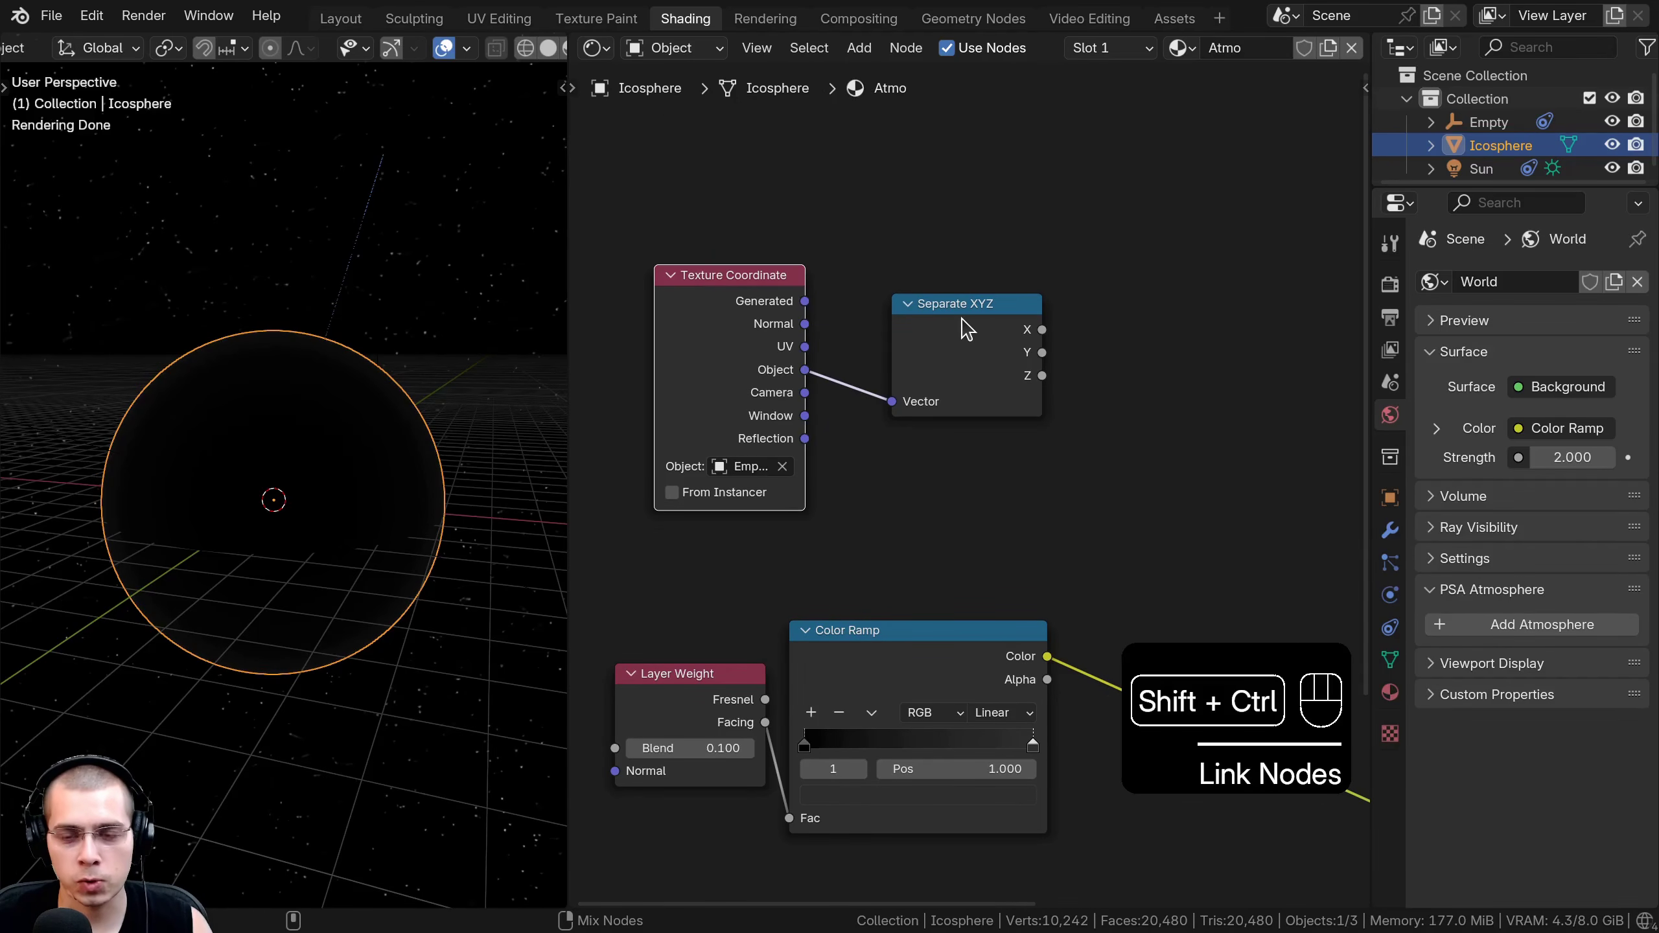
Preview the Separate XYZ node's X, Y and Z outputs in turn on the sphere, ending on X.
left_click(966, 329, "ctrl+shift")
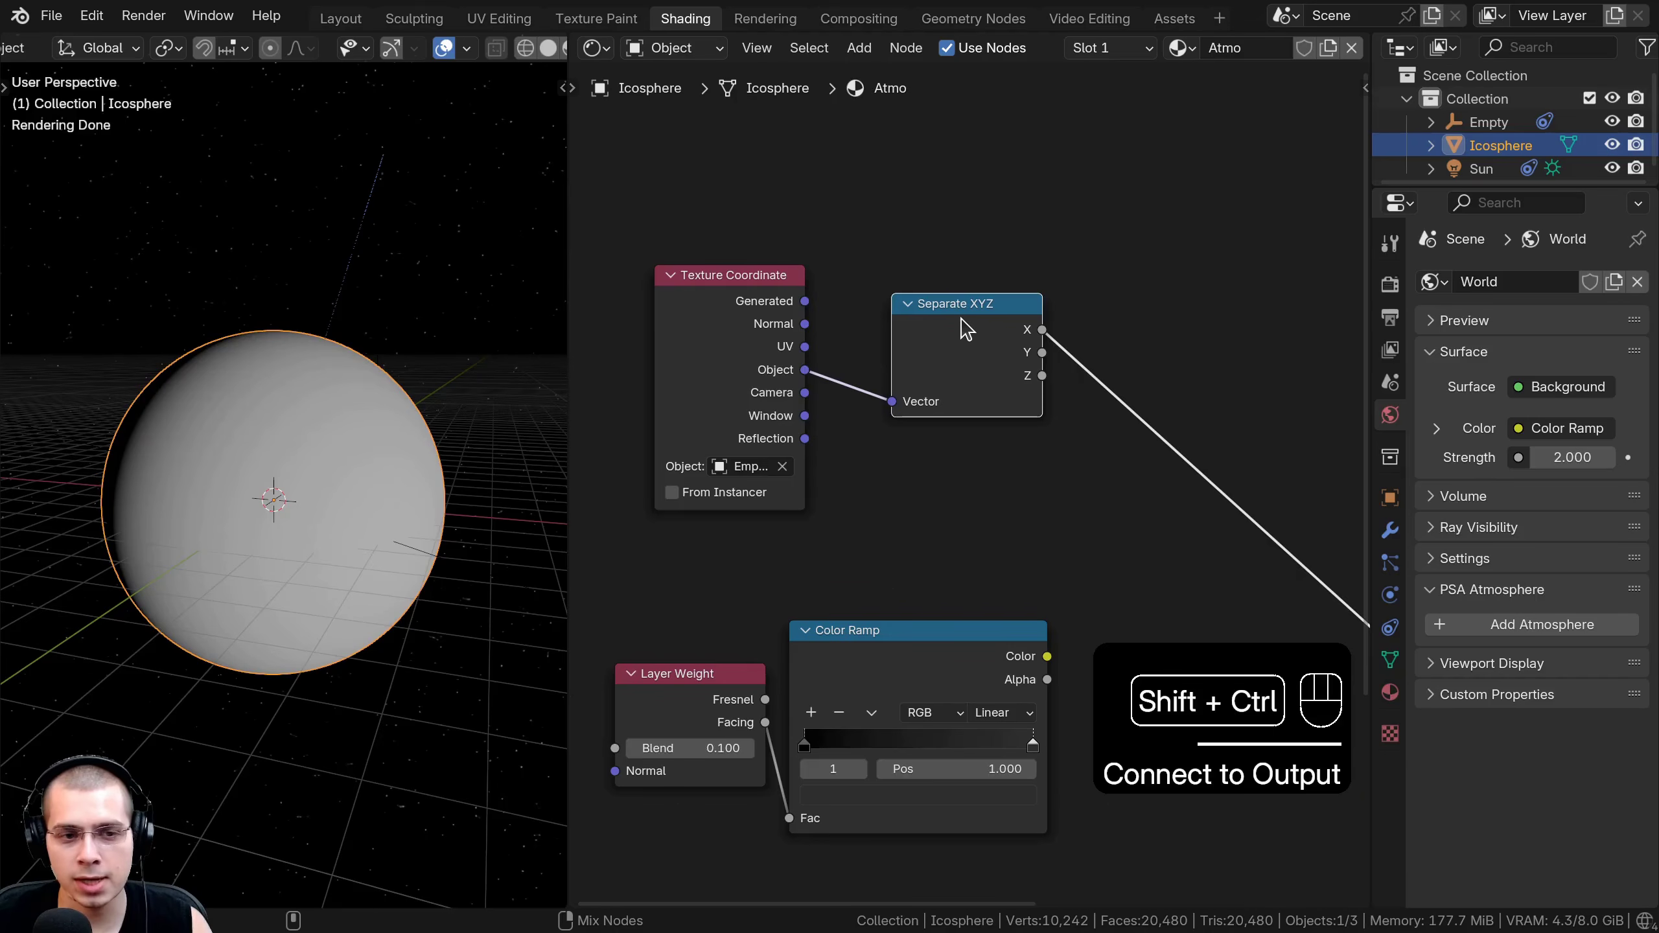
middle_click_drag(386, 542, 505, 672)
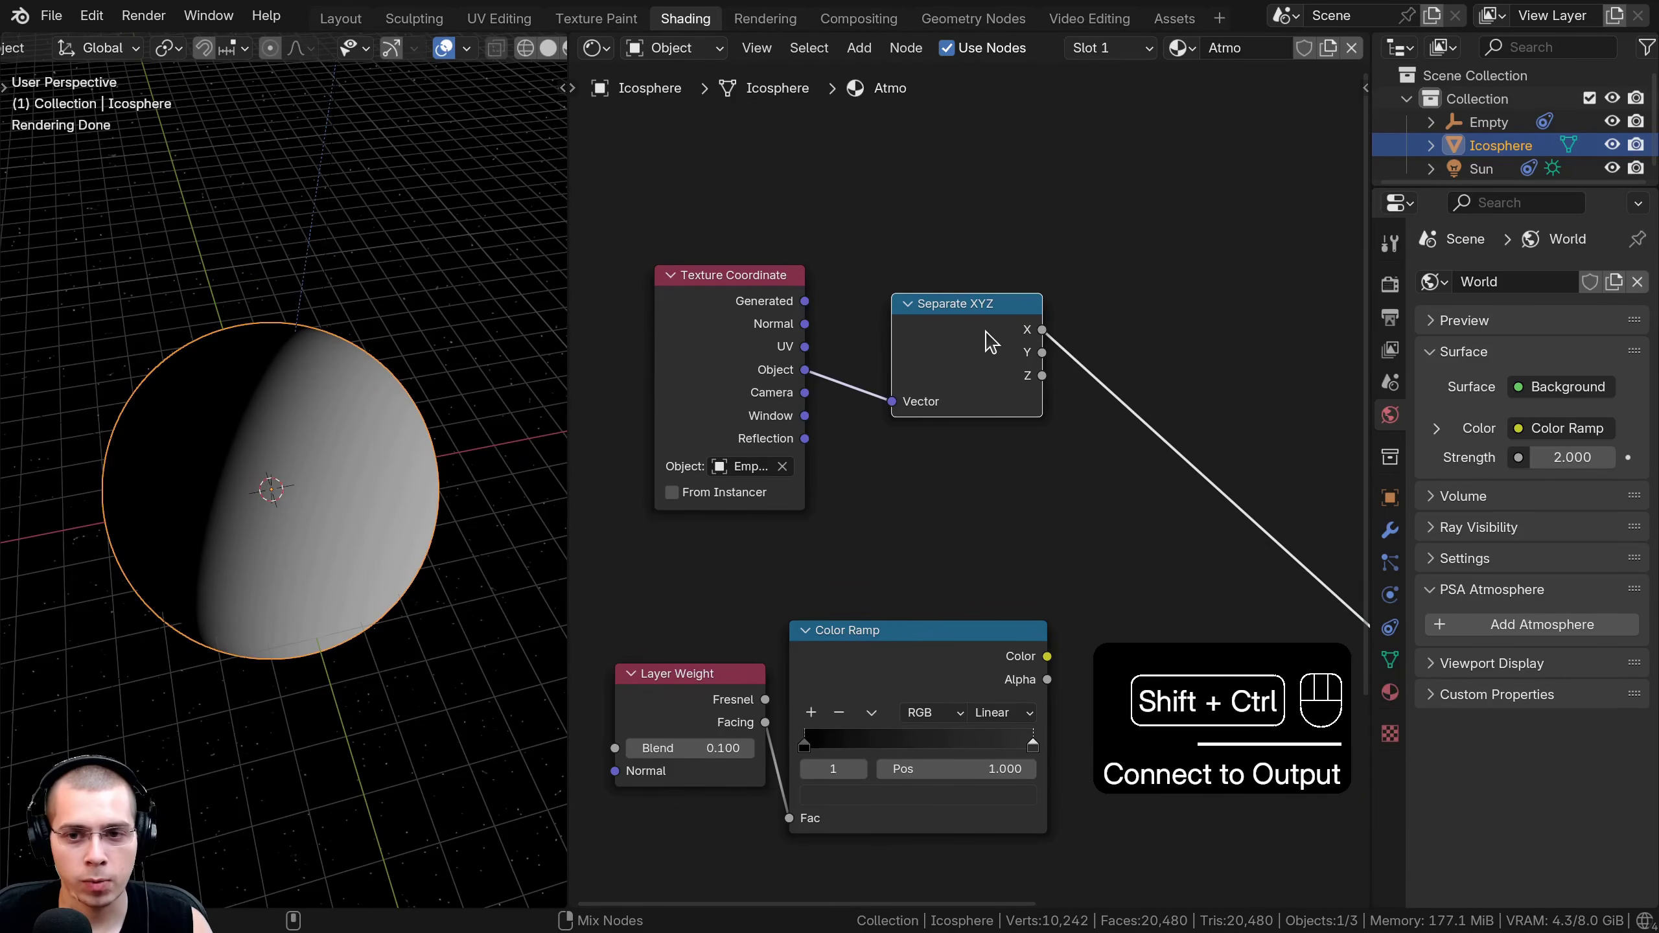
left_click(991, 341, "ctrl+shift")
left_click(984, 332, "ctrl+shift")
left_click(984, 333, "ctrl+shift")
left_click(985, 332, "ctrl+shift")
left_click(984, 332, "ctrl+shift")
left_click(985, 333, "ctrl+shift")
Try moving the Sun around the sphere to test how the X gradient follows it, and reselect the Icosphere.
scroll(416, 444, "down", 1)
scroll(416, 444, "down", 3)
mouse_move(415, 444)
middle_mouse_down()
mouse_move(336, 340)
mouse_move(415, 445)
middle_mouse_up()
key("a")
left_click(344, 306)
key("g")
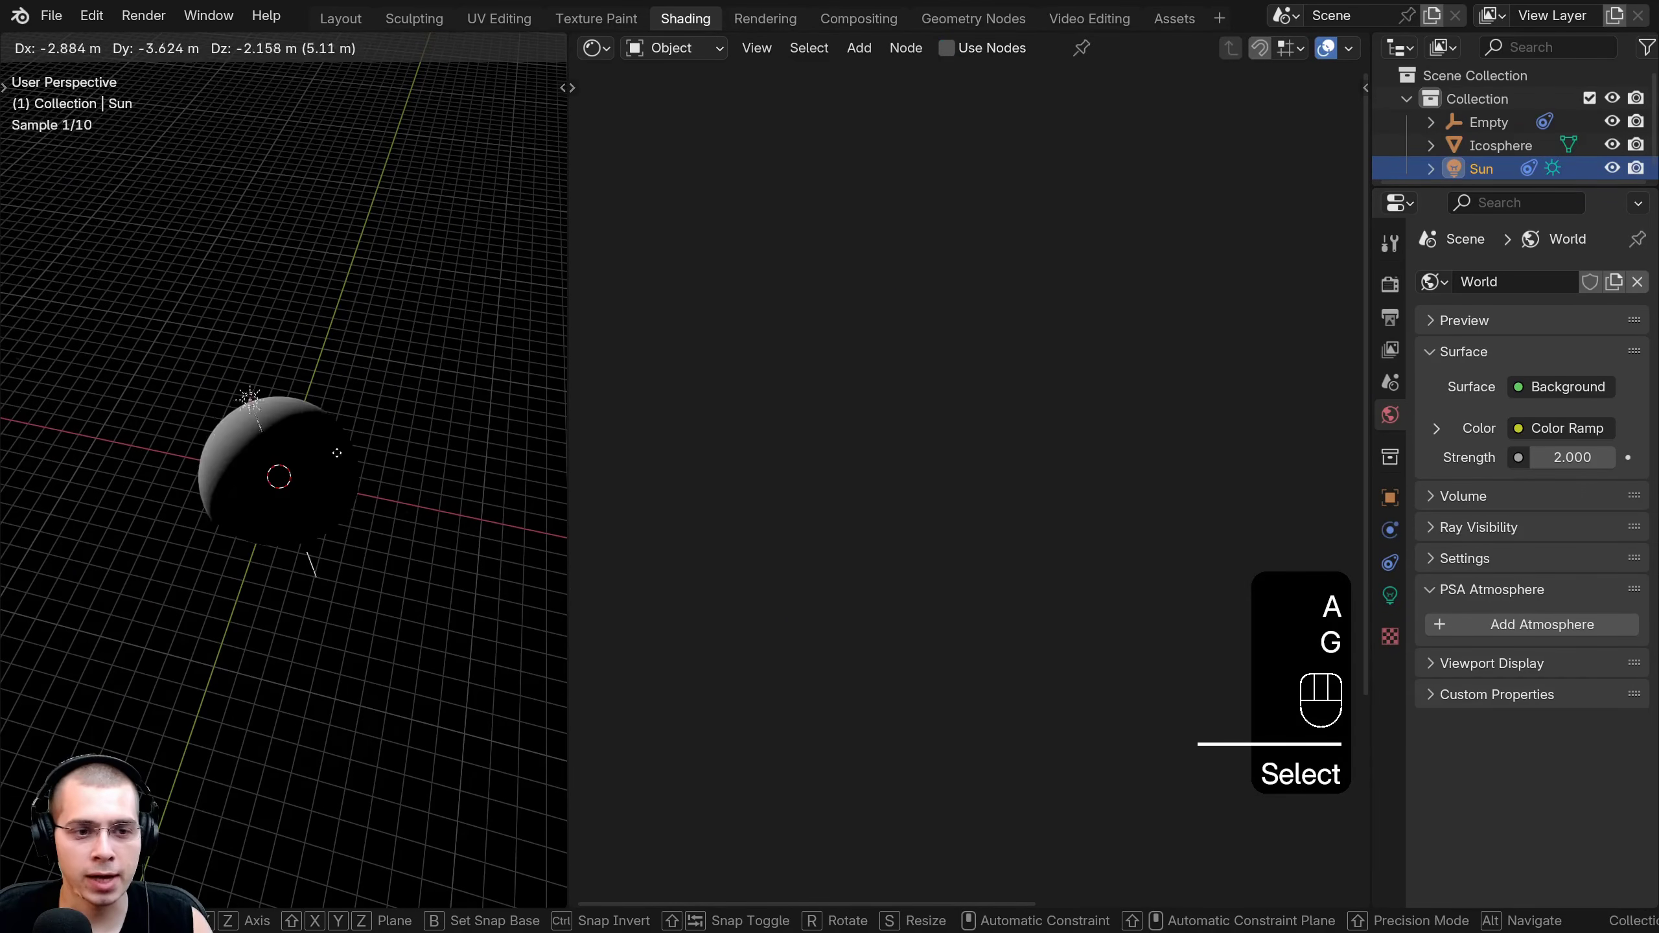
left_click(358, 483)
left_click(267, 507)
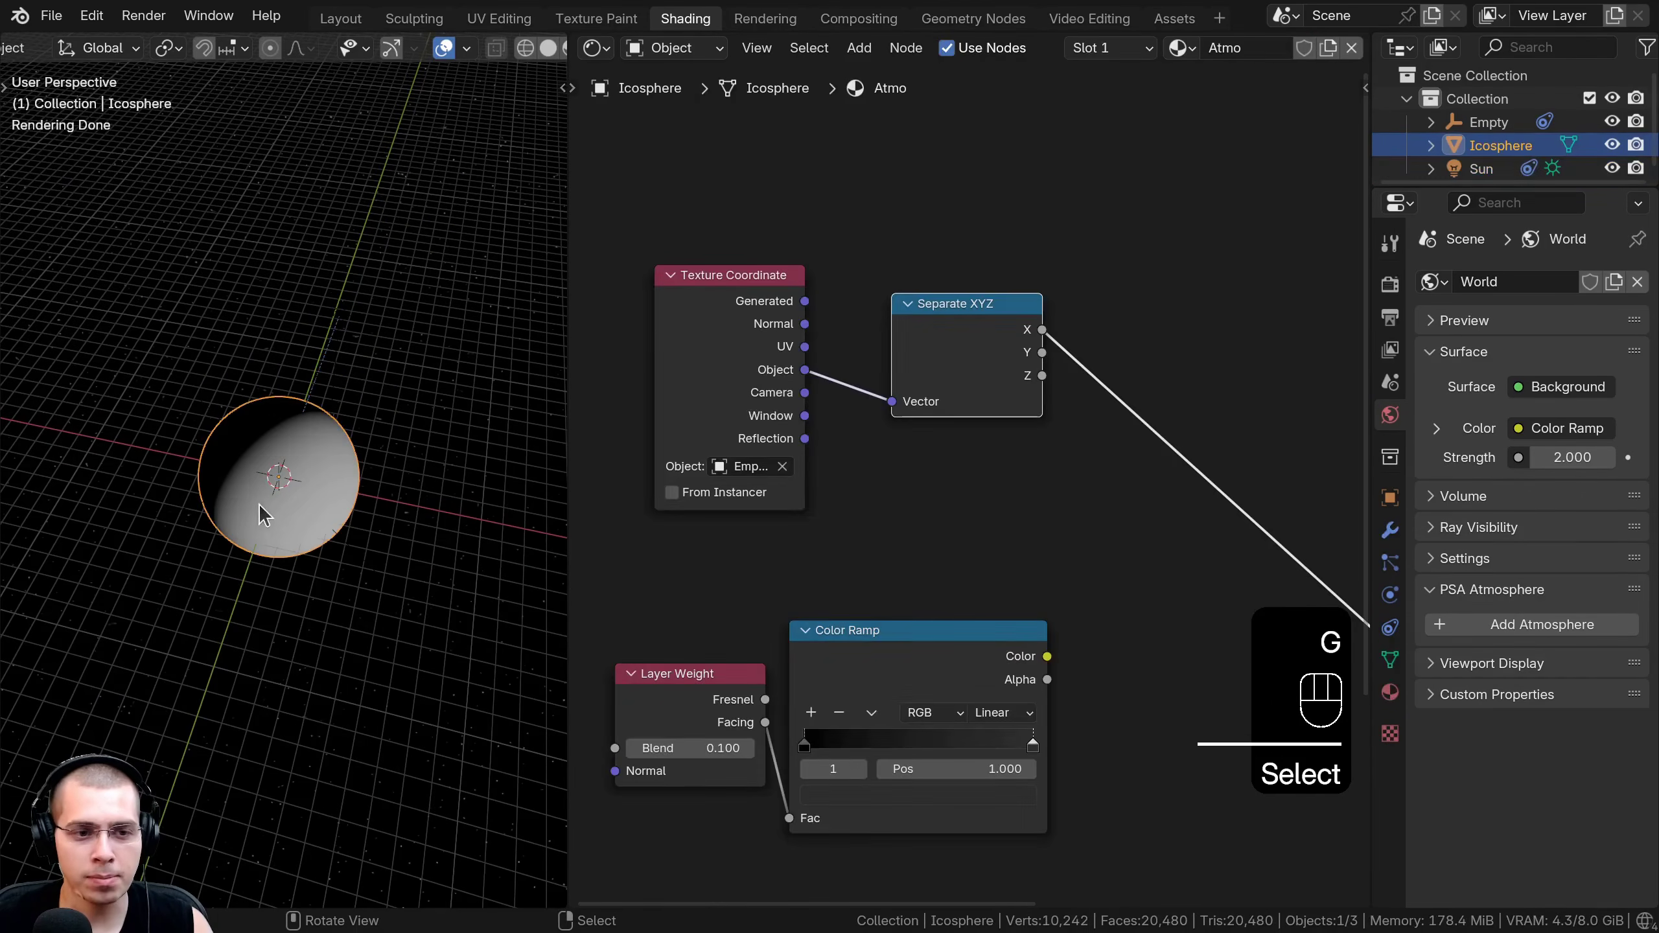
Select the Empty in Solid shading and try rotating and moving it to test its effect on the gradient.
key("a")
key("z")
left_click(336, 535)
key("r")
right_click(367, 530)
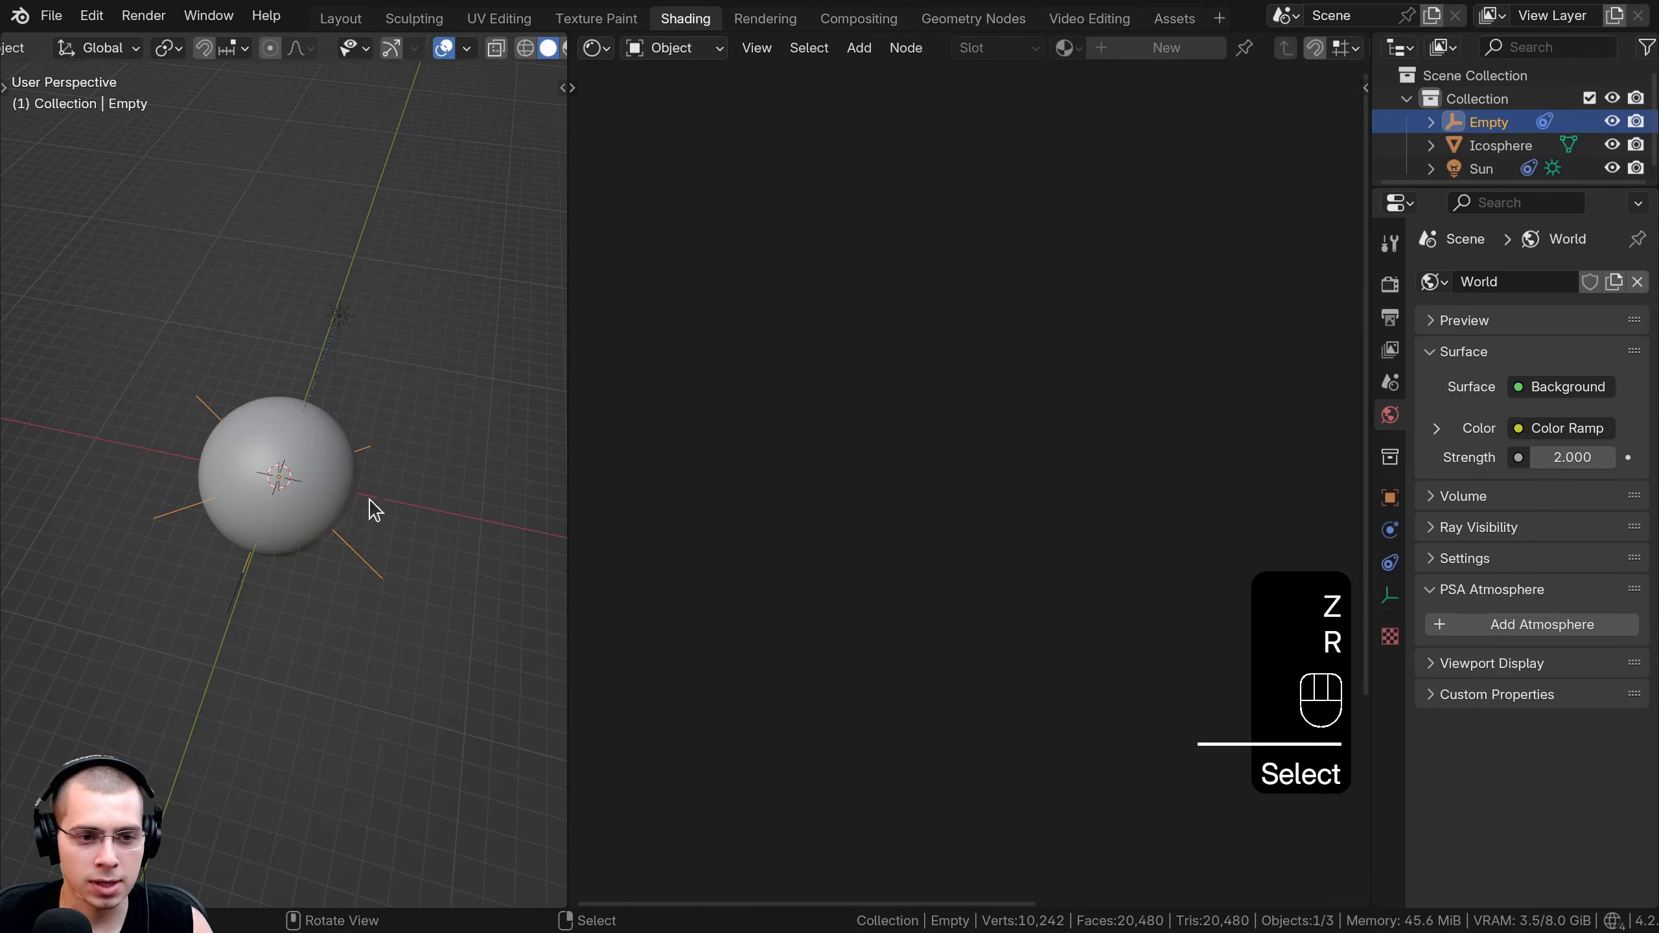
key("z")
left_click(392, 435)
key("g")
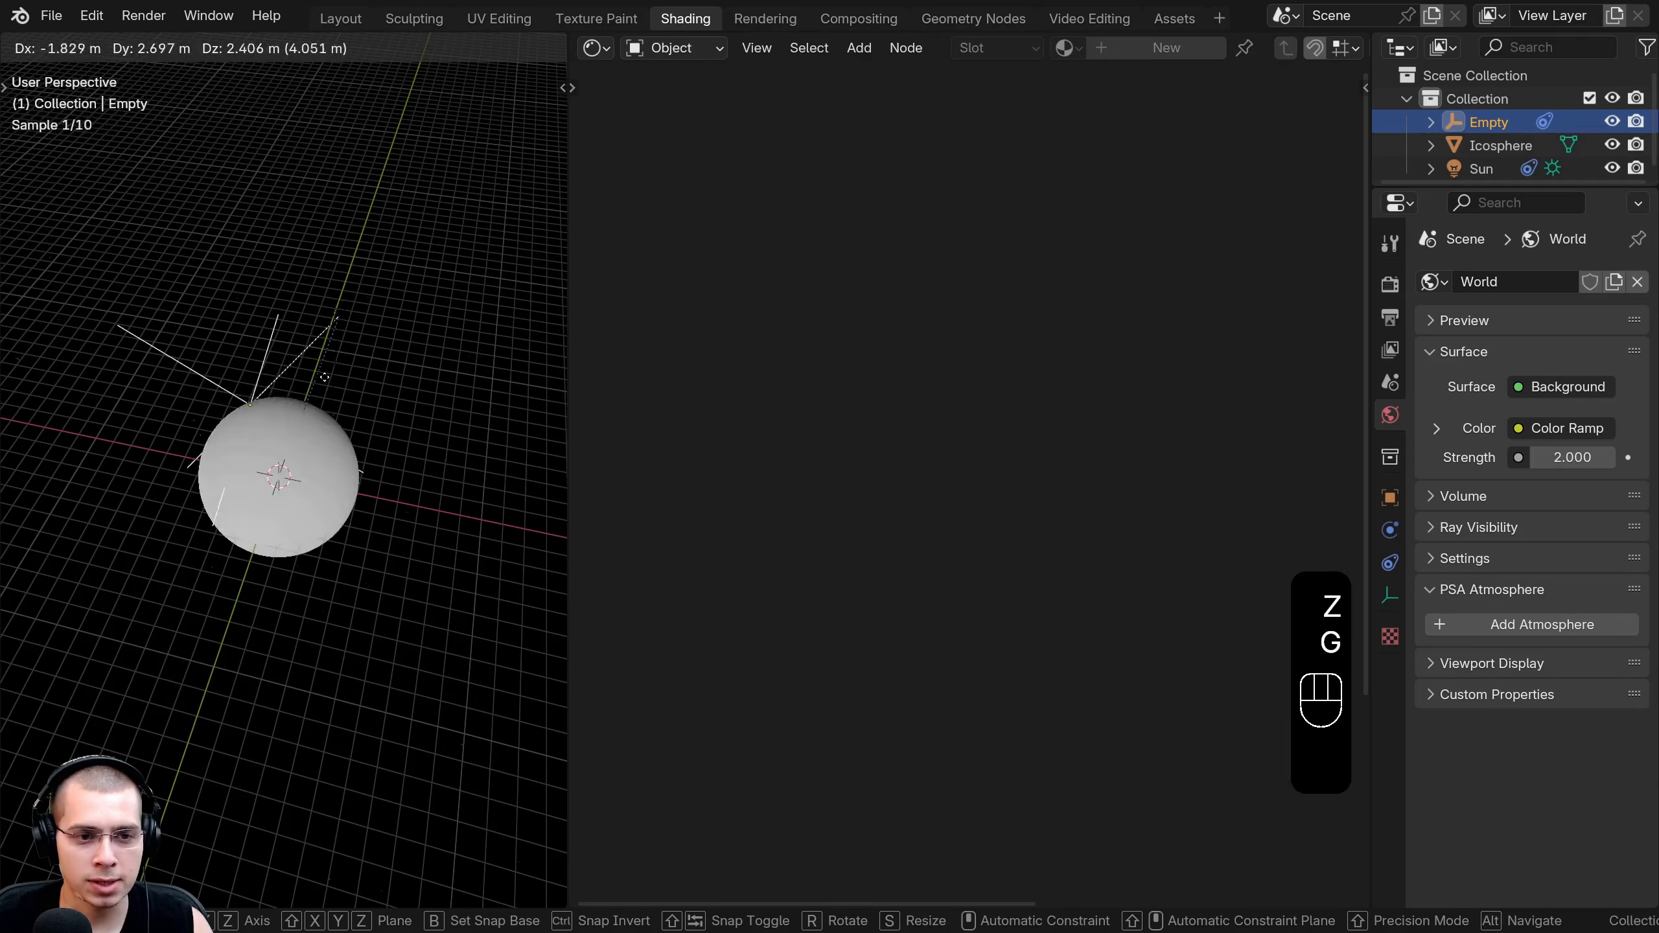
left_click(364, 426)
key("g")
right_click(278, 434)
Try moving the Sun again from wide and close views to check how the gradient's edge shifts across the sphere.
left_click(335, 320)
key("g")
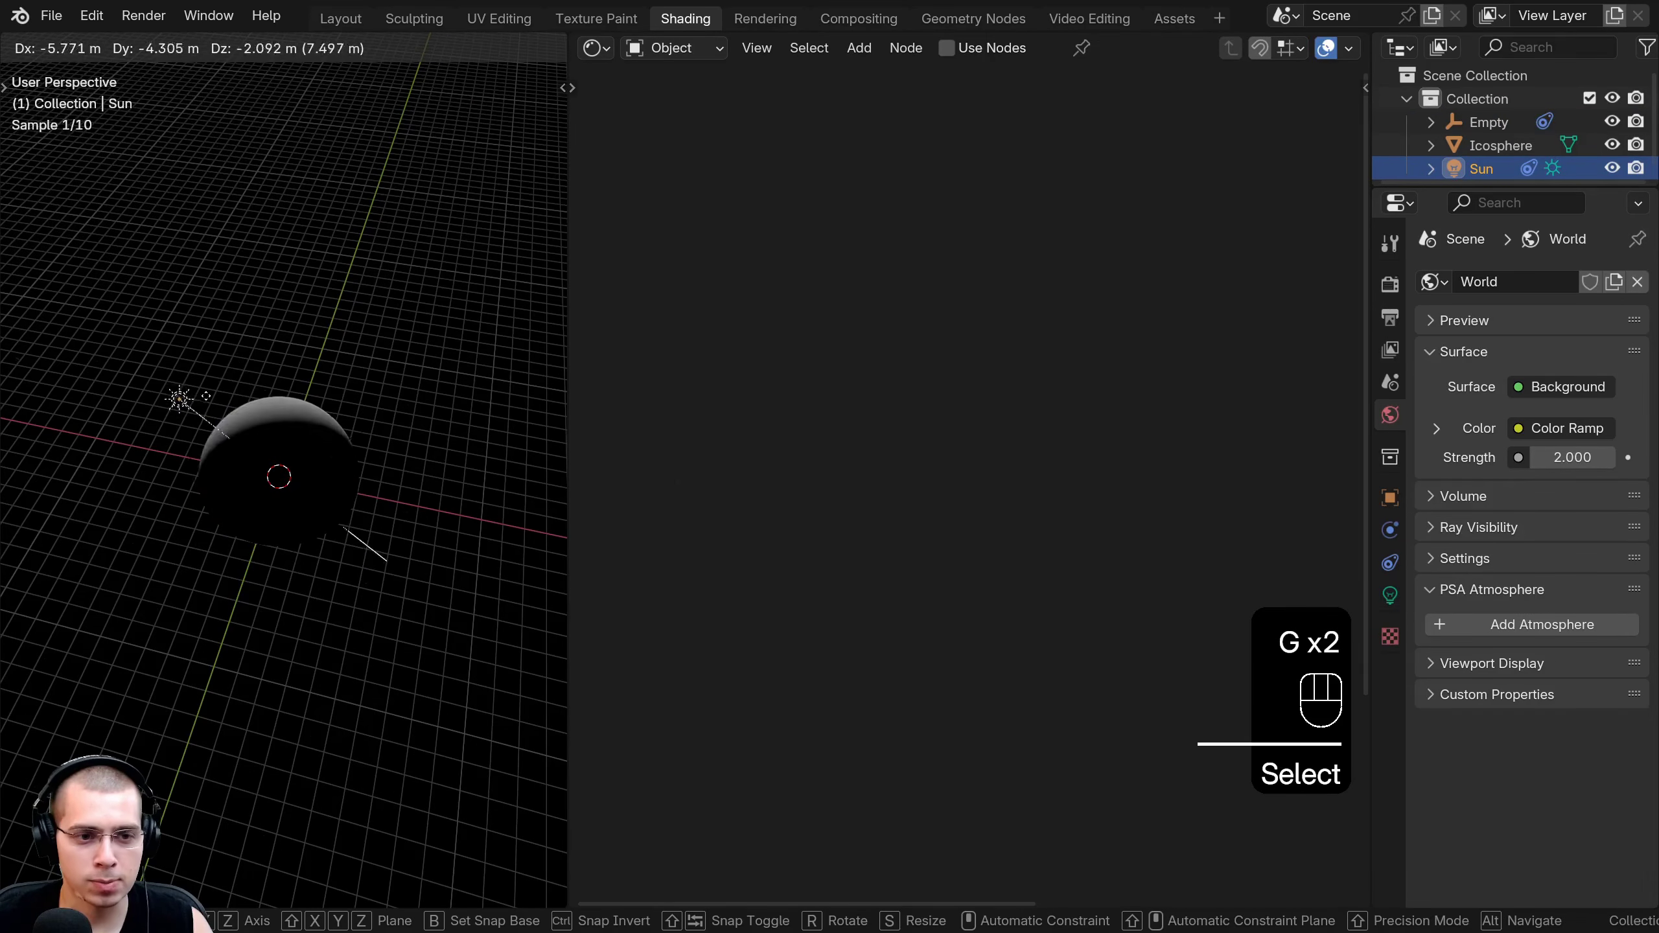
left_click(348, 364)
scroll(353, 376, "up", 4)
middle_click_drag(353, 392, 424, 460)
key("g")
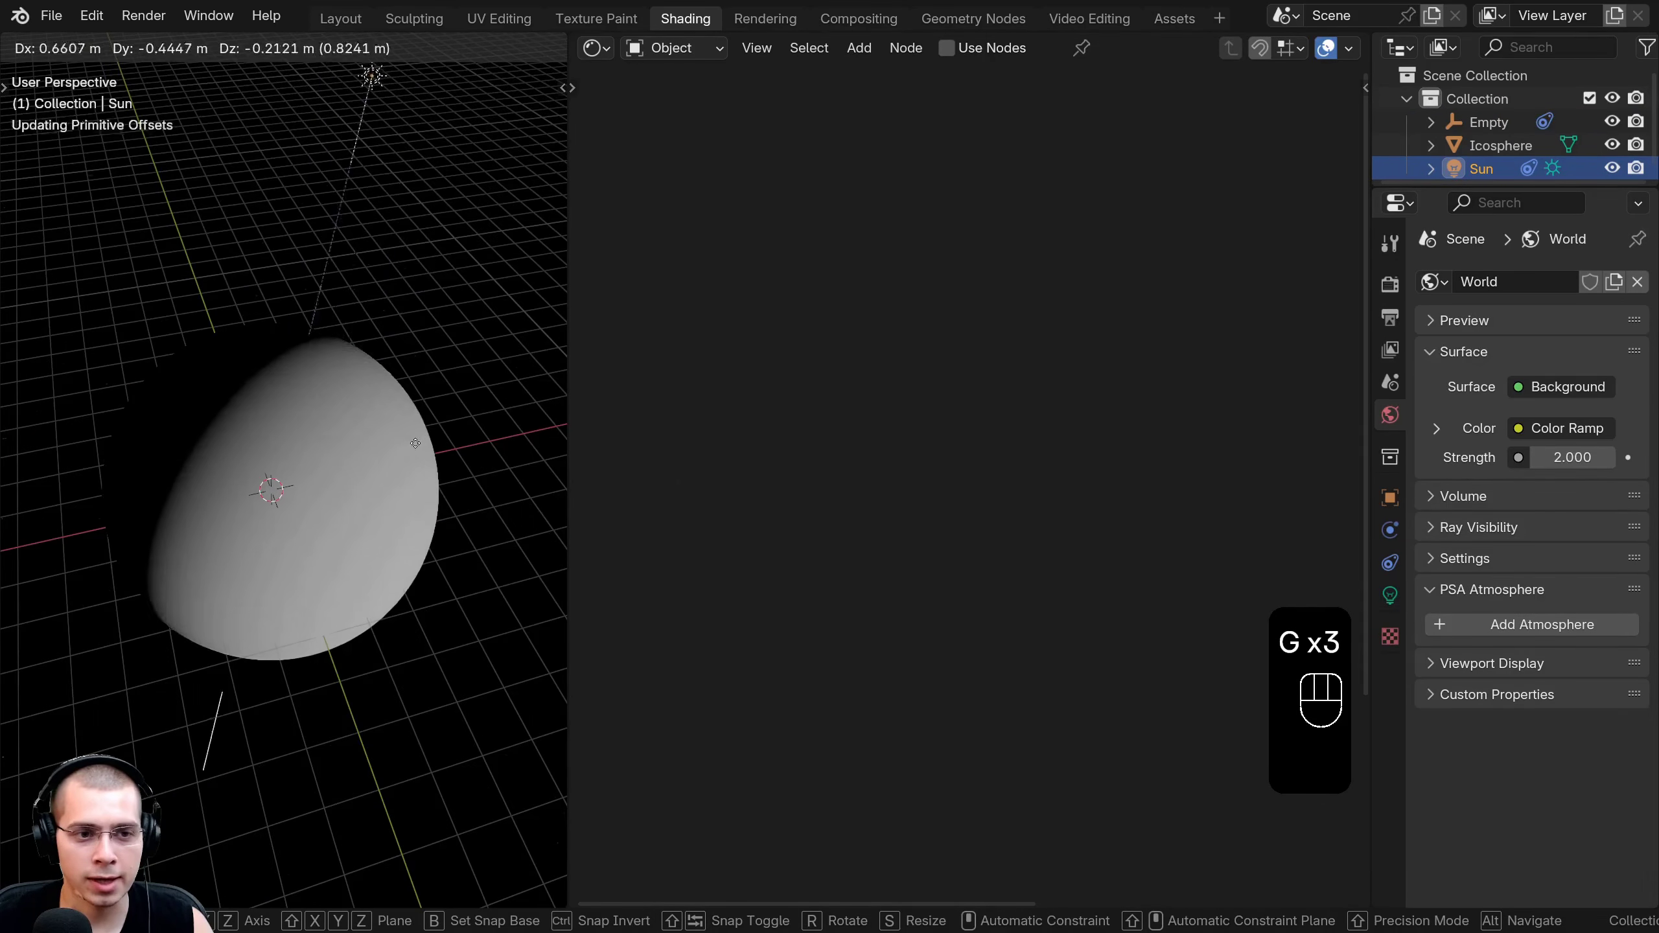
left_click(325, 343)
key("g")
left_click(239, 278)
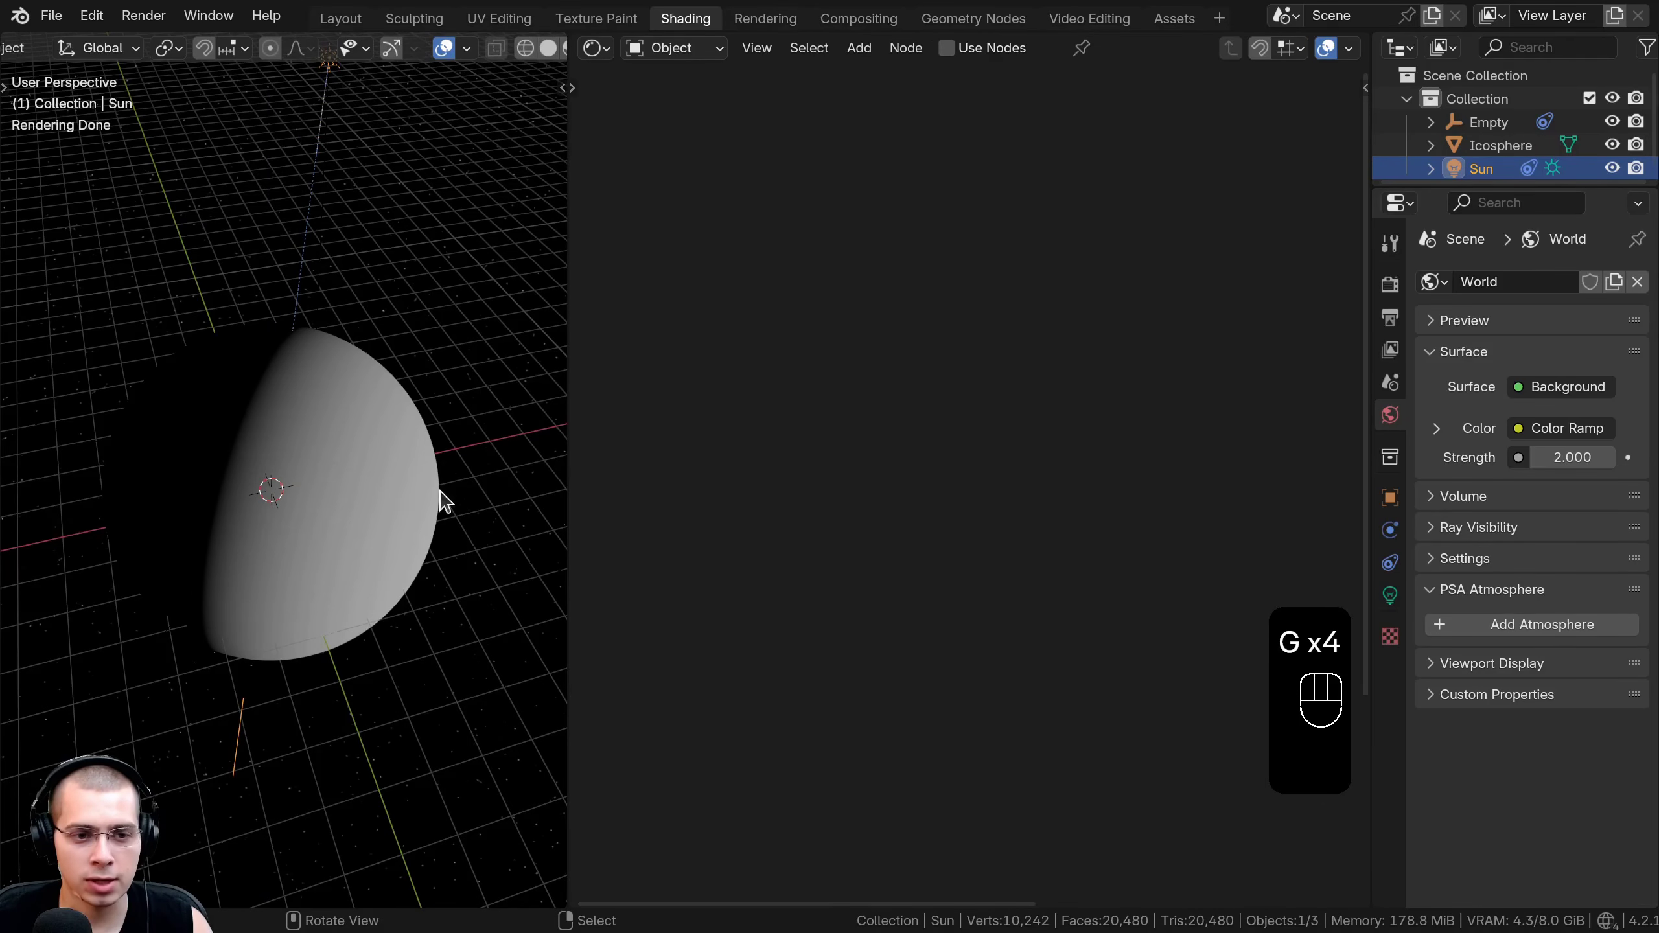
With the Icosphere selected, preview the Separate XYZ node's Z output and move that node closer to the Texture Coordinate node.
key("a")
key("a")
key("z")
right_click(386, 456)
key("z")
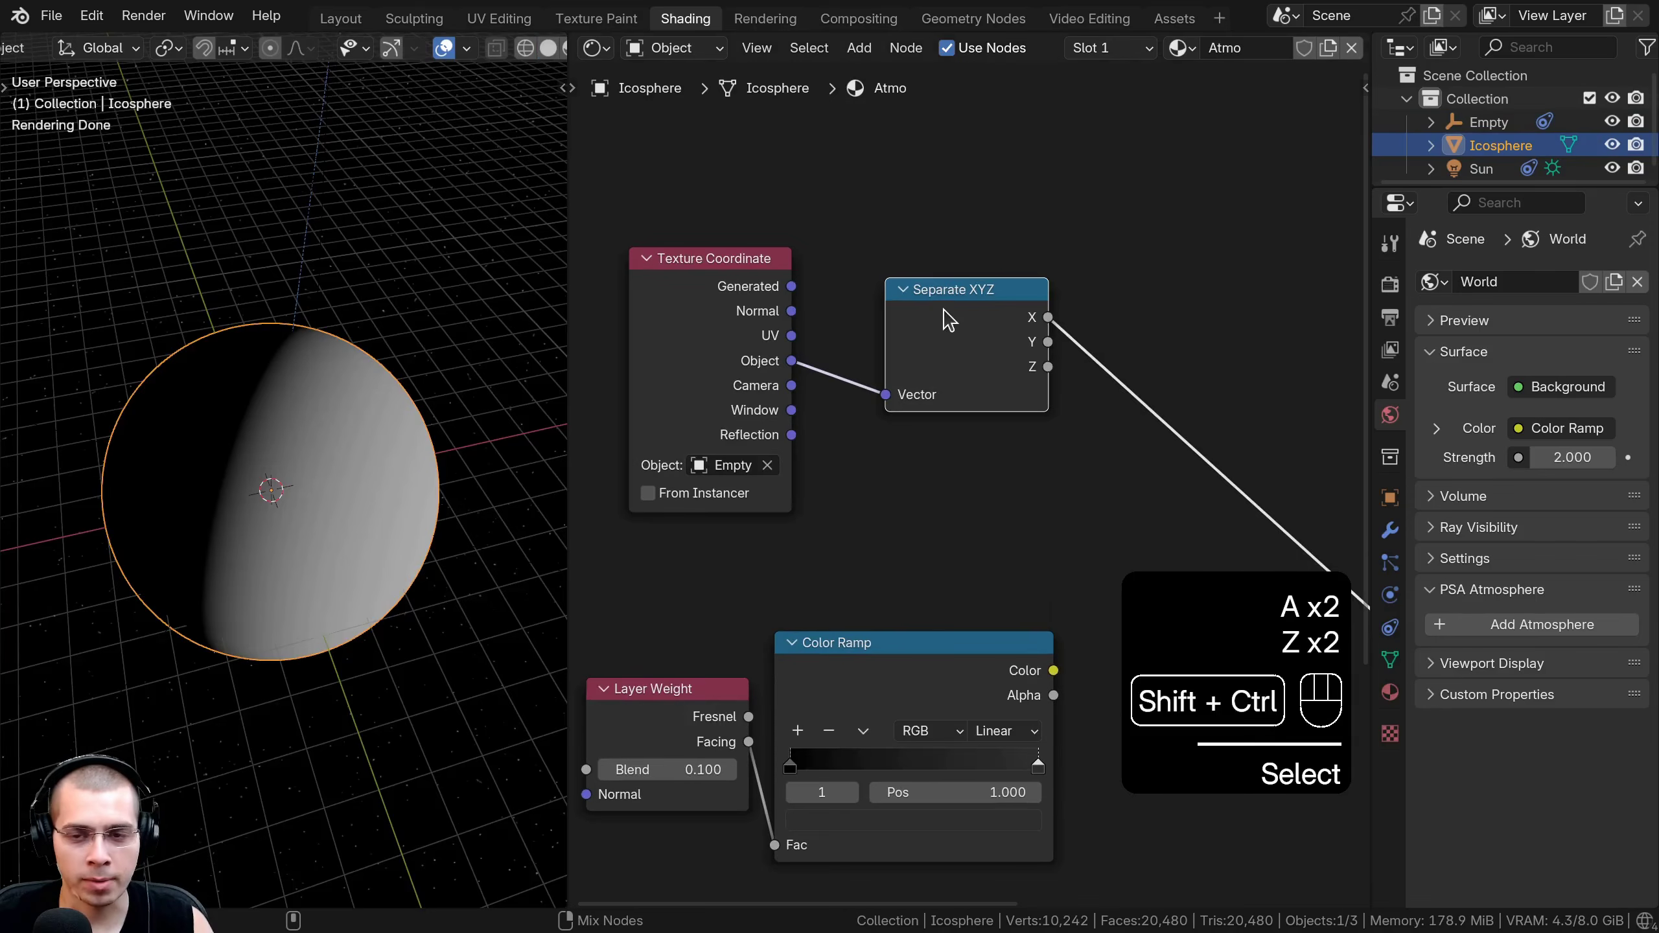
left_click(970, 334, "ctrl+shift")
left_click(969, 335, "ctrl+shift")
left_click_drag(969, 334, 906, 335)
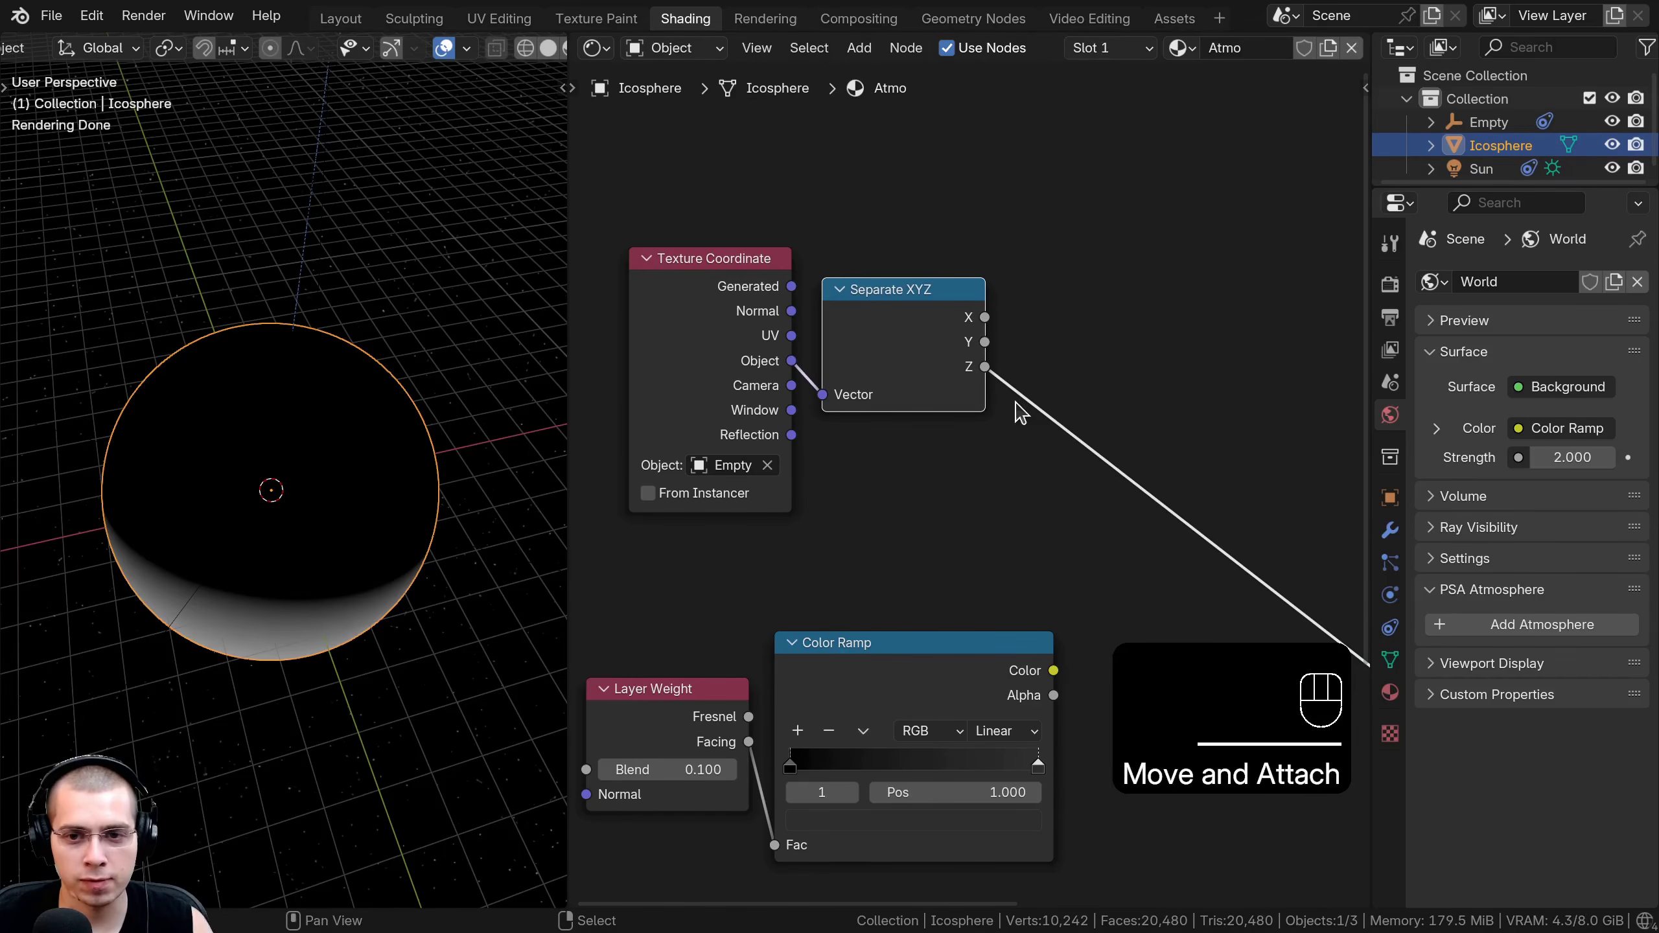
middle_click_drag(338, 415, 326, 370)
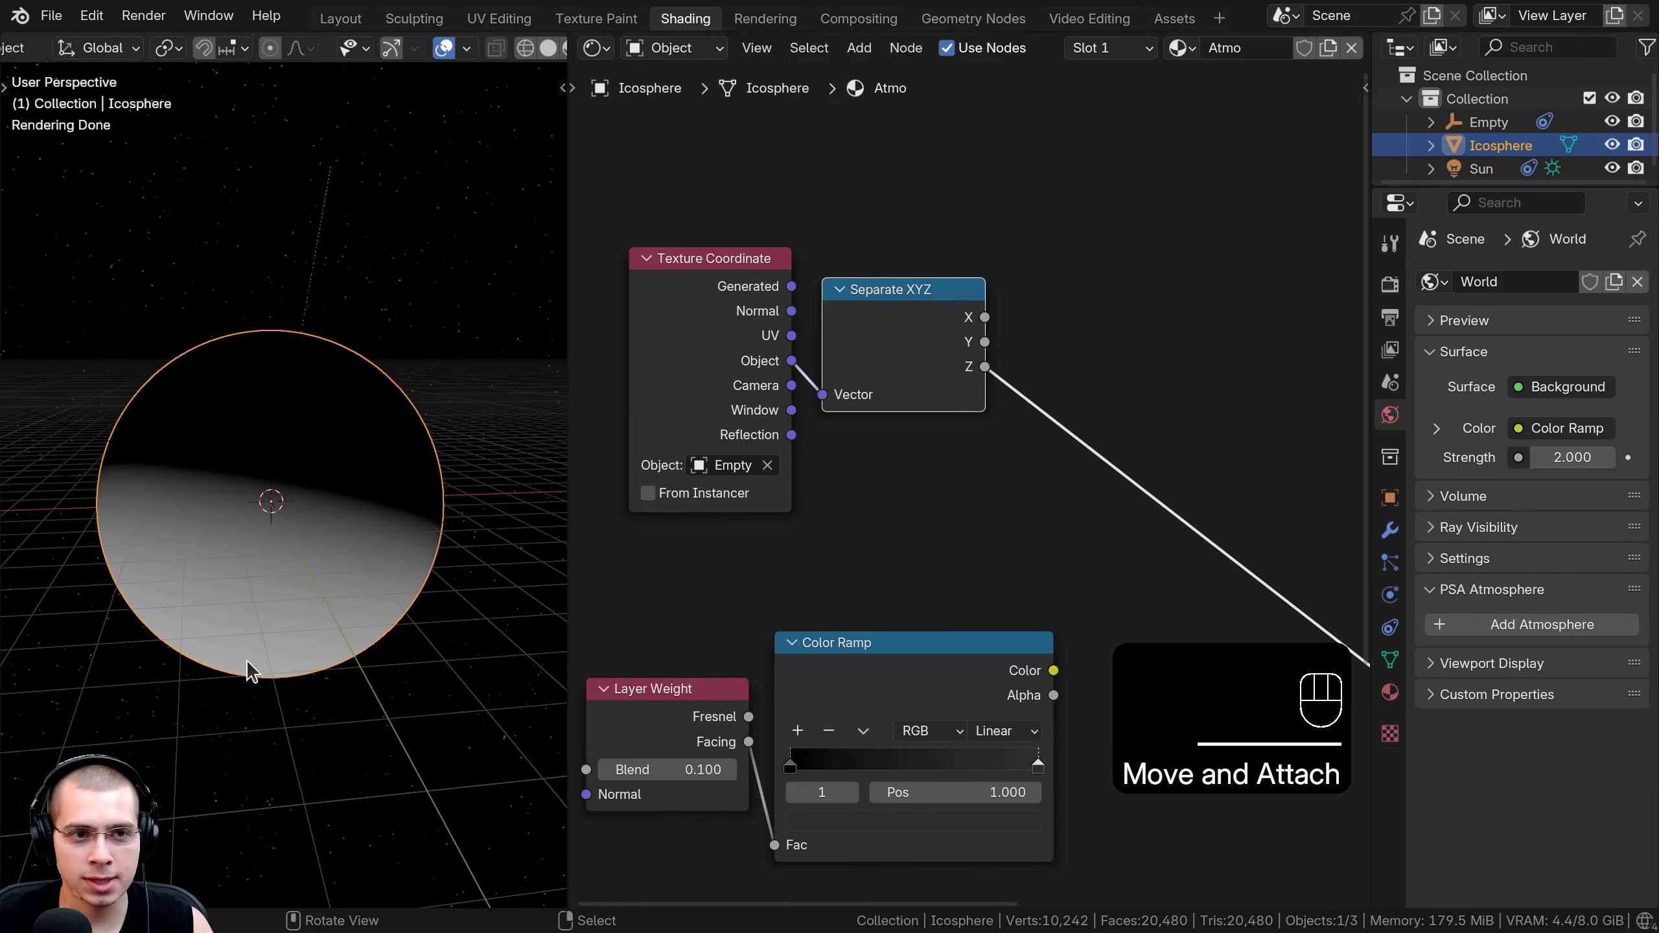
scroll(340, 248, "up", 1)
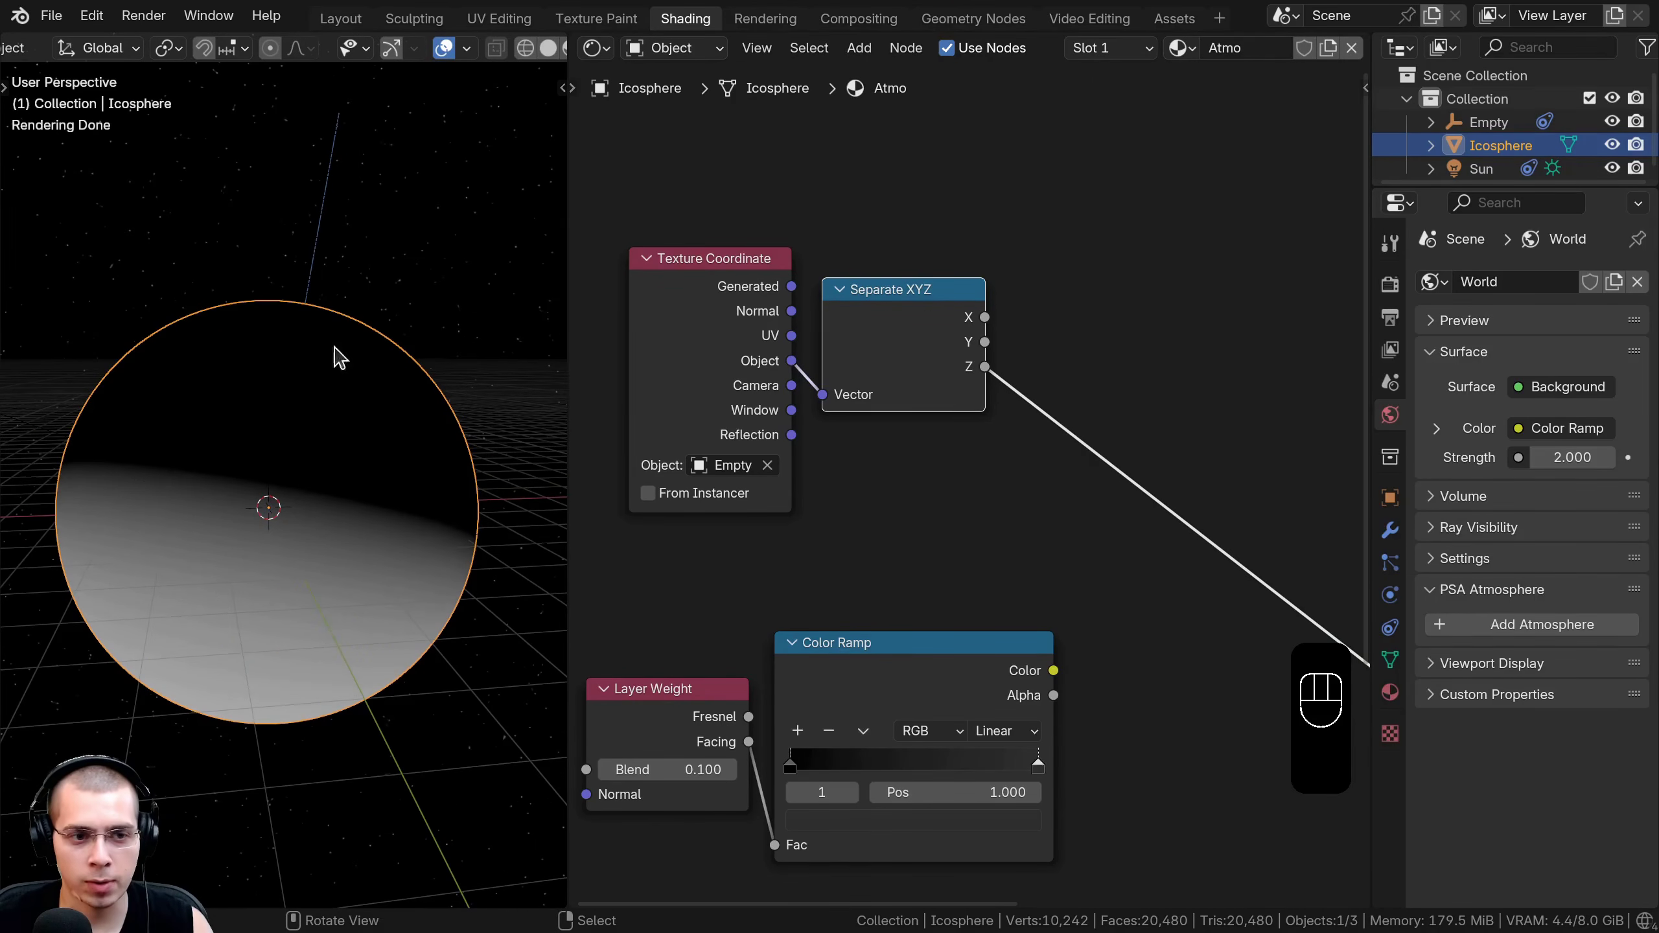
Duplicate the Color Ramp node and insert the copy on the link from the Separate XYZ node's Z output.
scroll(685, 425, "down", 3)
left_click(825, 580)
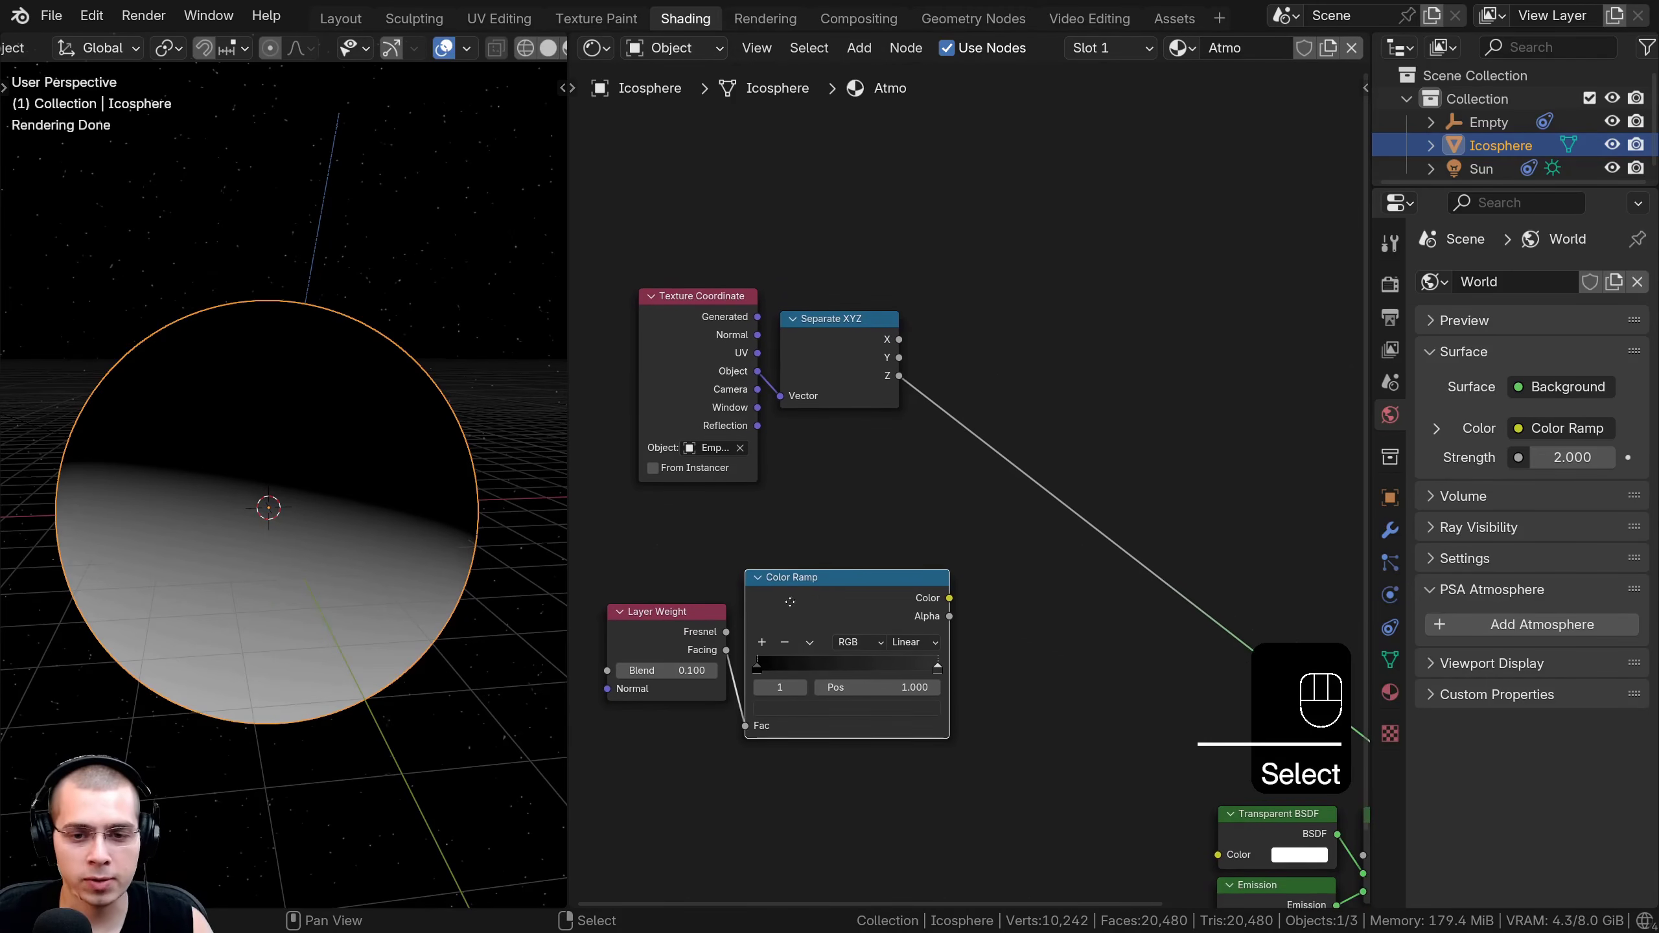
middle_click_drag(825, 580, 783, 593)
key("shift+d")
left_click(978, 389)
left_click_drag(978, 390, 956, 311)
Set the duplicated Color Ramp's light stop to pure white and move it to position 0.104 to sharpen the gradient.
scroll(1078, 373, "up", 2)
left_click_drag(973, 376, 827, 378)
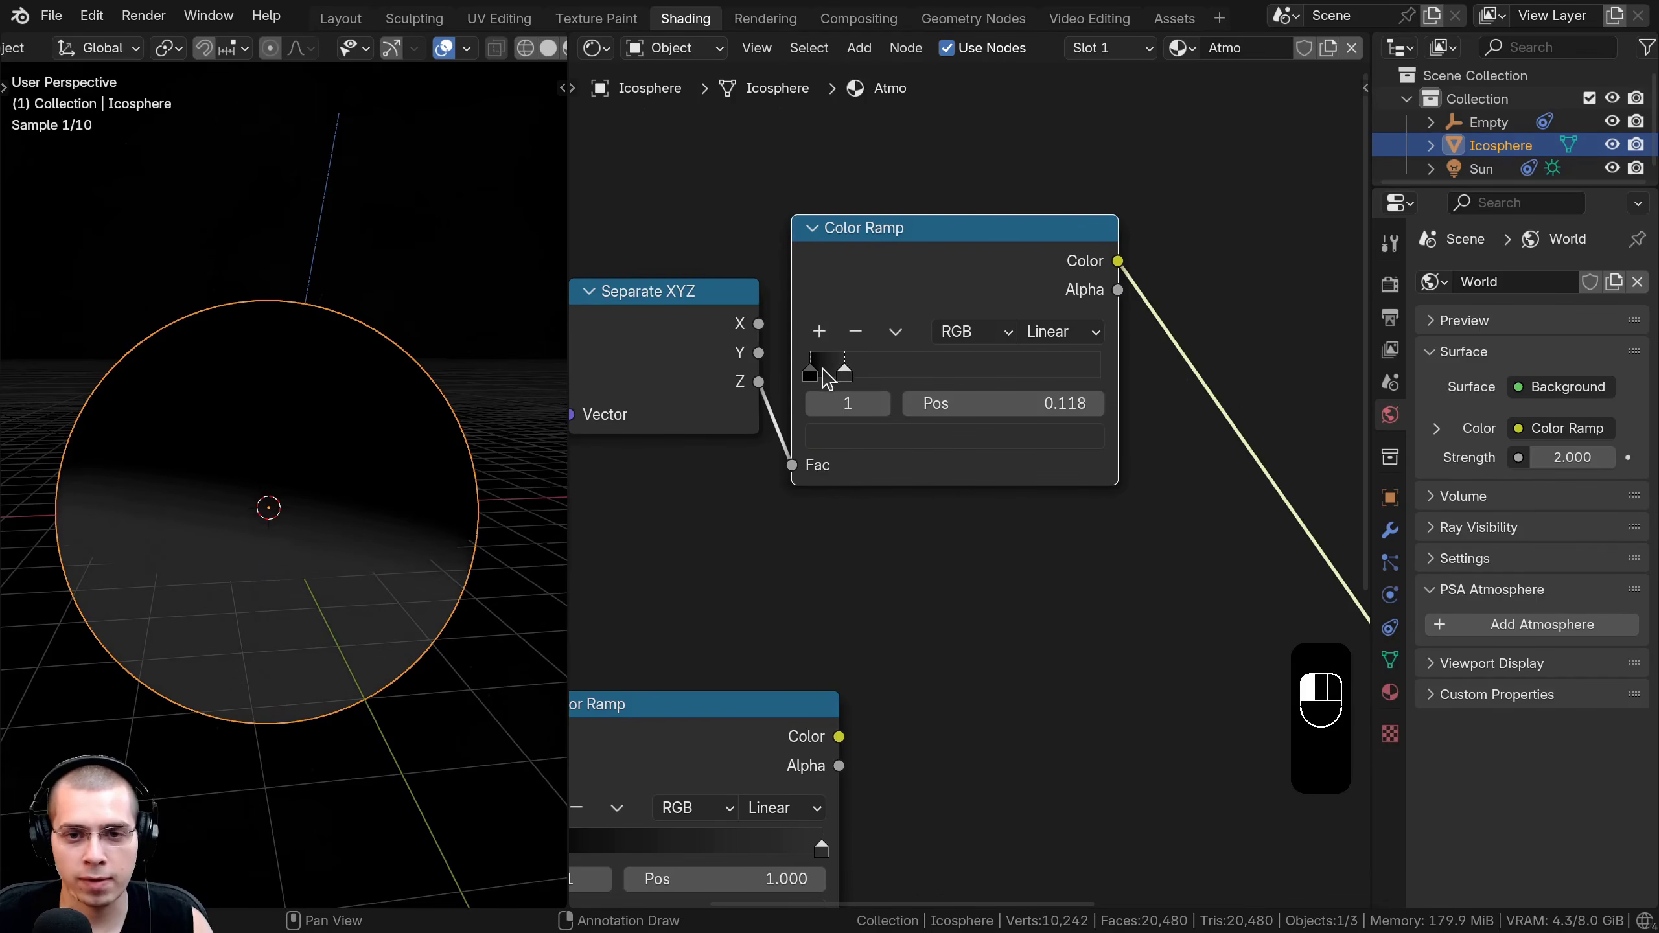
left_click(1044, 447)
left_click_drag(1085, 593, 1081, 458)
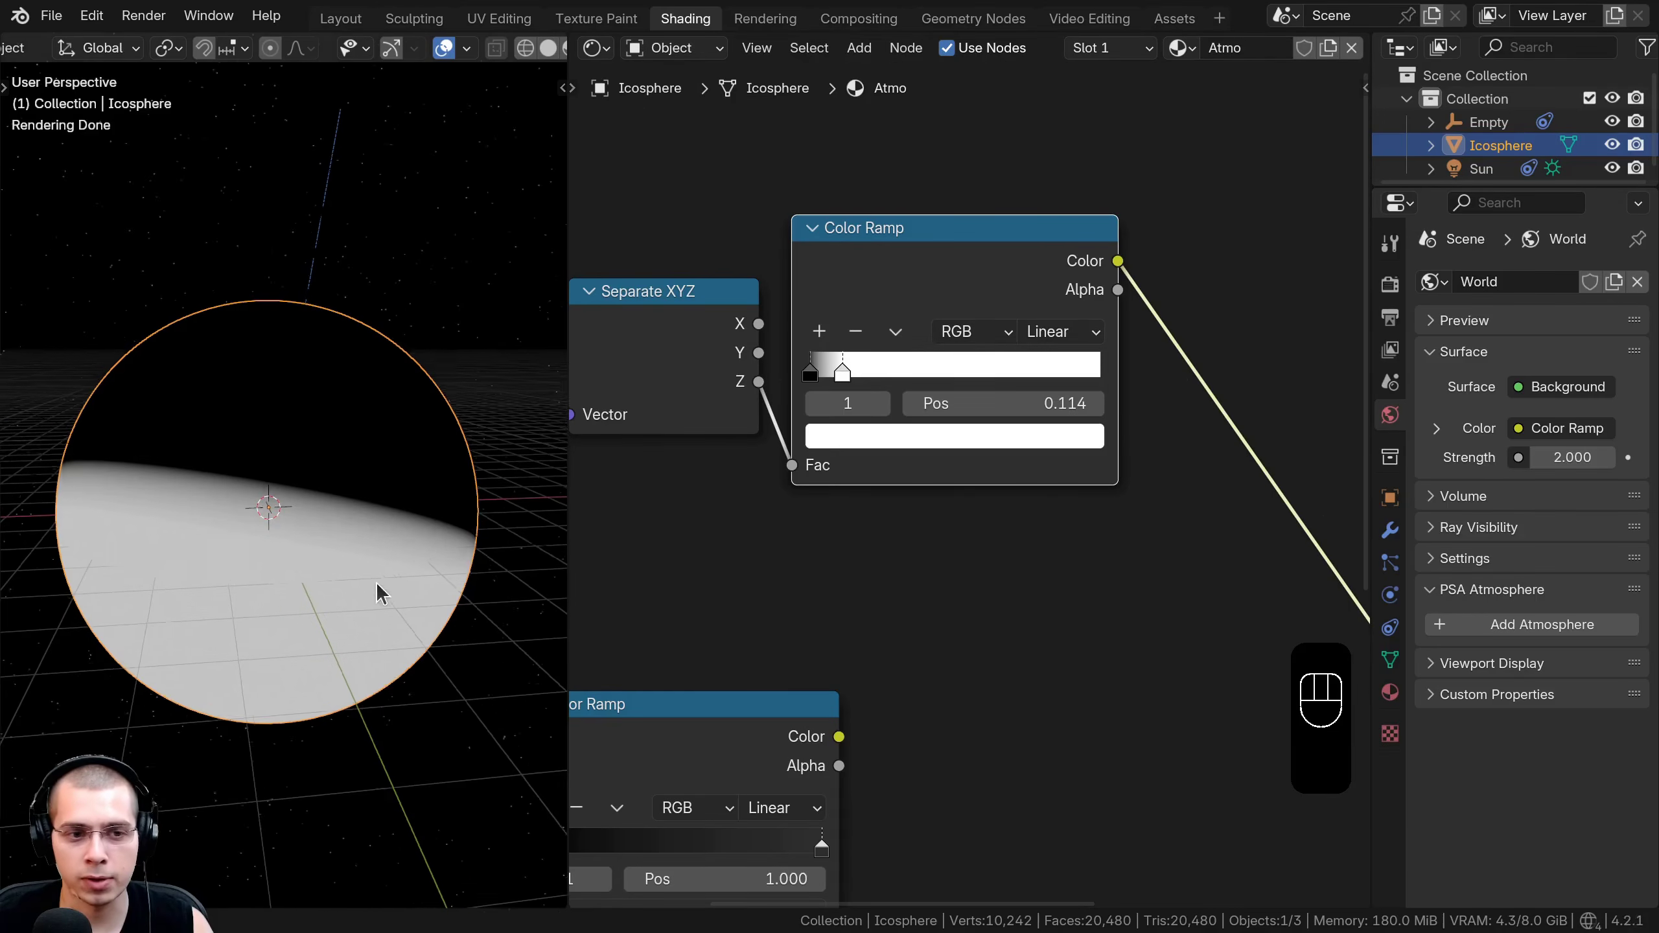
scroll(830, 379, "up", 2)
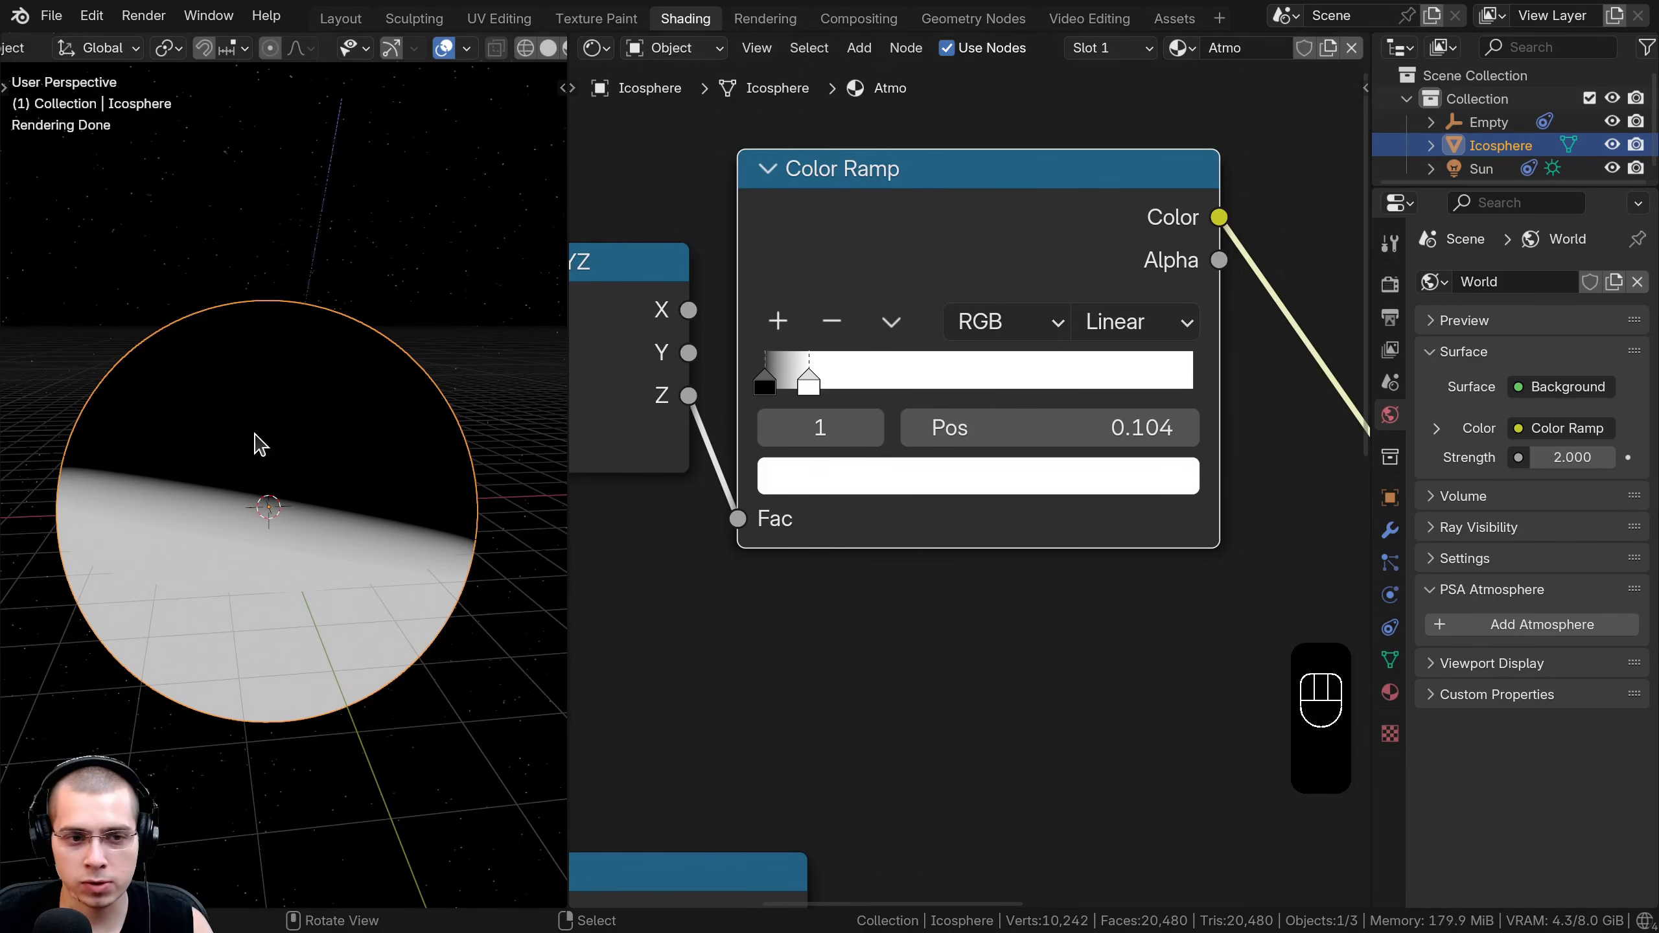
Try moving the Sun below the sphere to test how the sharpened Z gradient follows it, and reselect the Icosphere.
middle_click_drag(264, 445, 199, 499)
middle_click_drag(291, 364, 314, 282)
left_click(333, 234)
key("g")
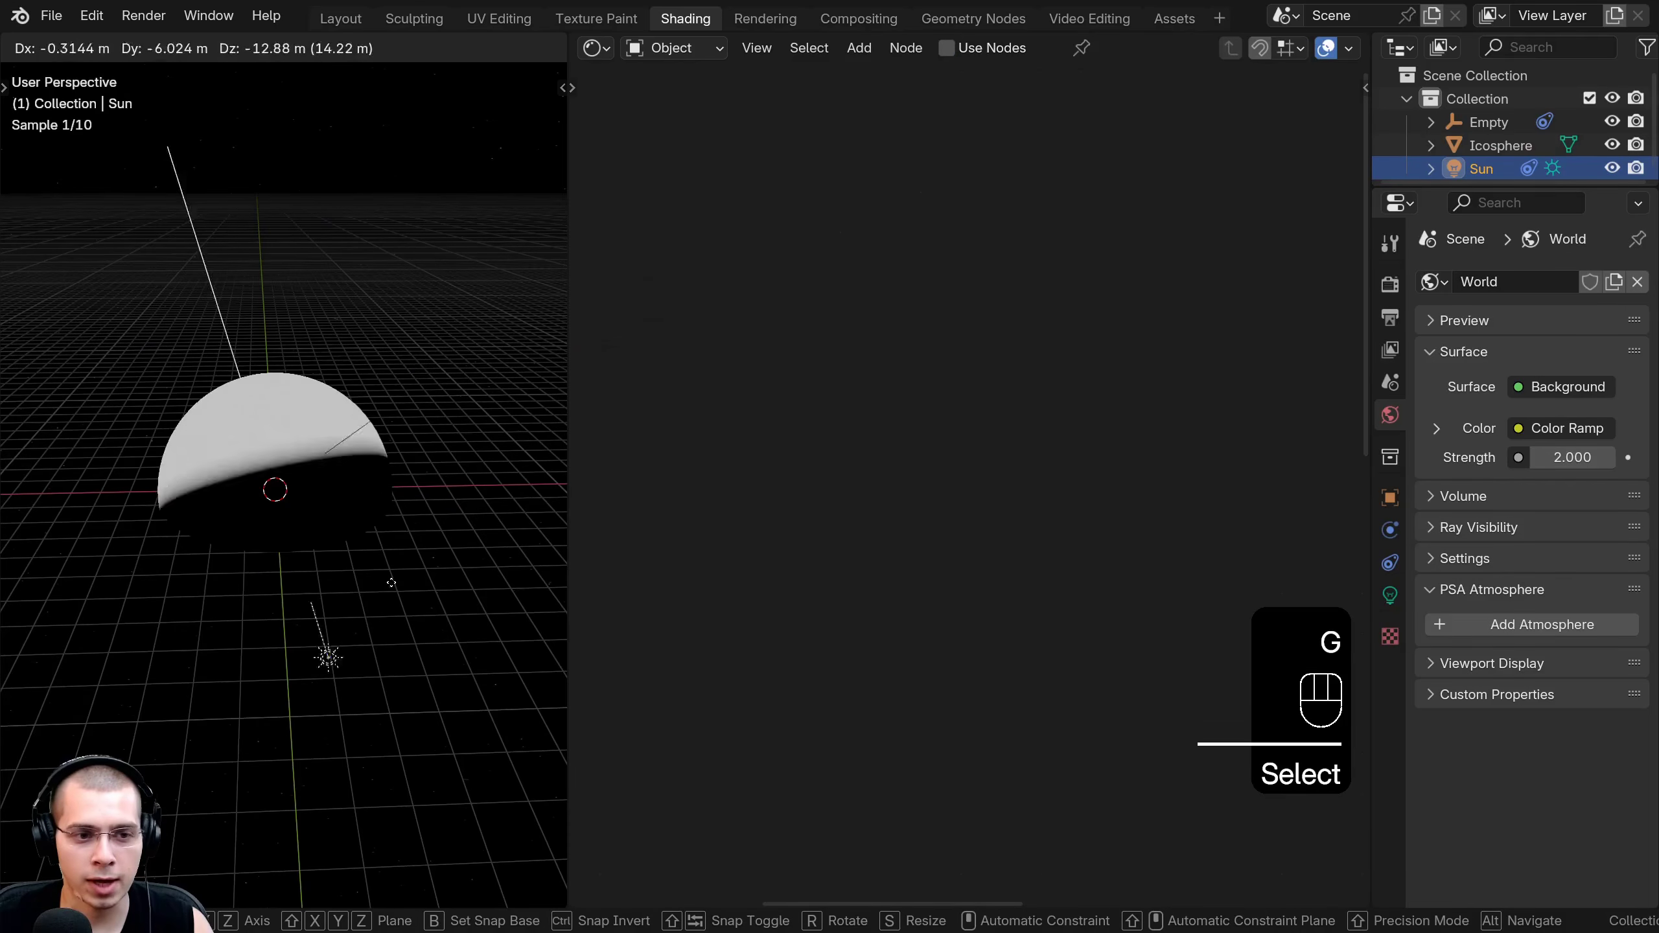
left_click(304, 353)
left_click(317, 487)
Adjust the placement of the upper Color Ramp node beside the Separate XYZ node.
scroll(948, 296, "down", 4)
key("a")
scroll(951, 461, "up", 1)
middle_click_drag(951, 461, 1104, 474)
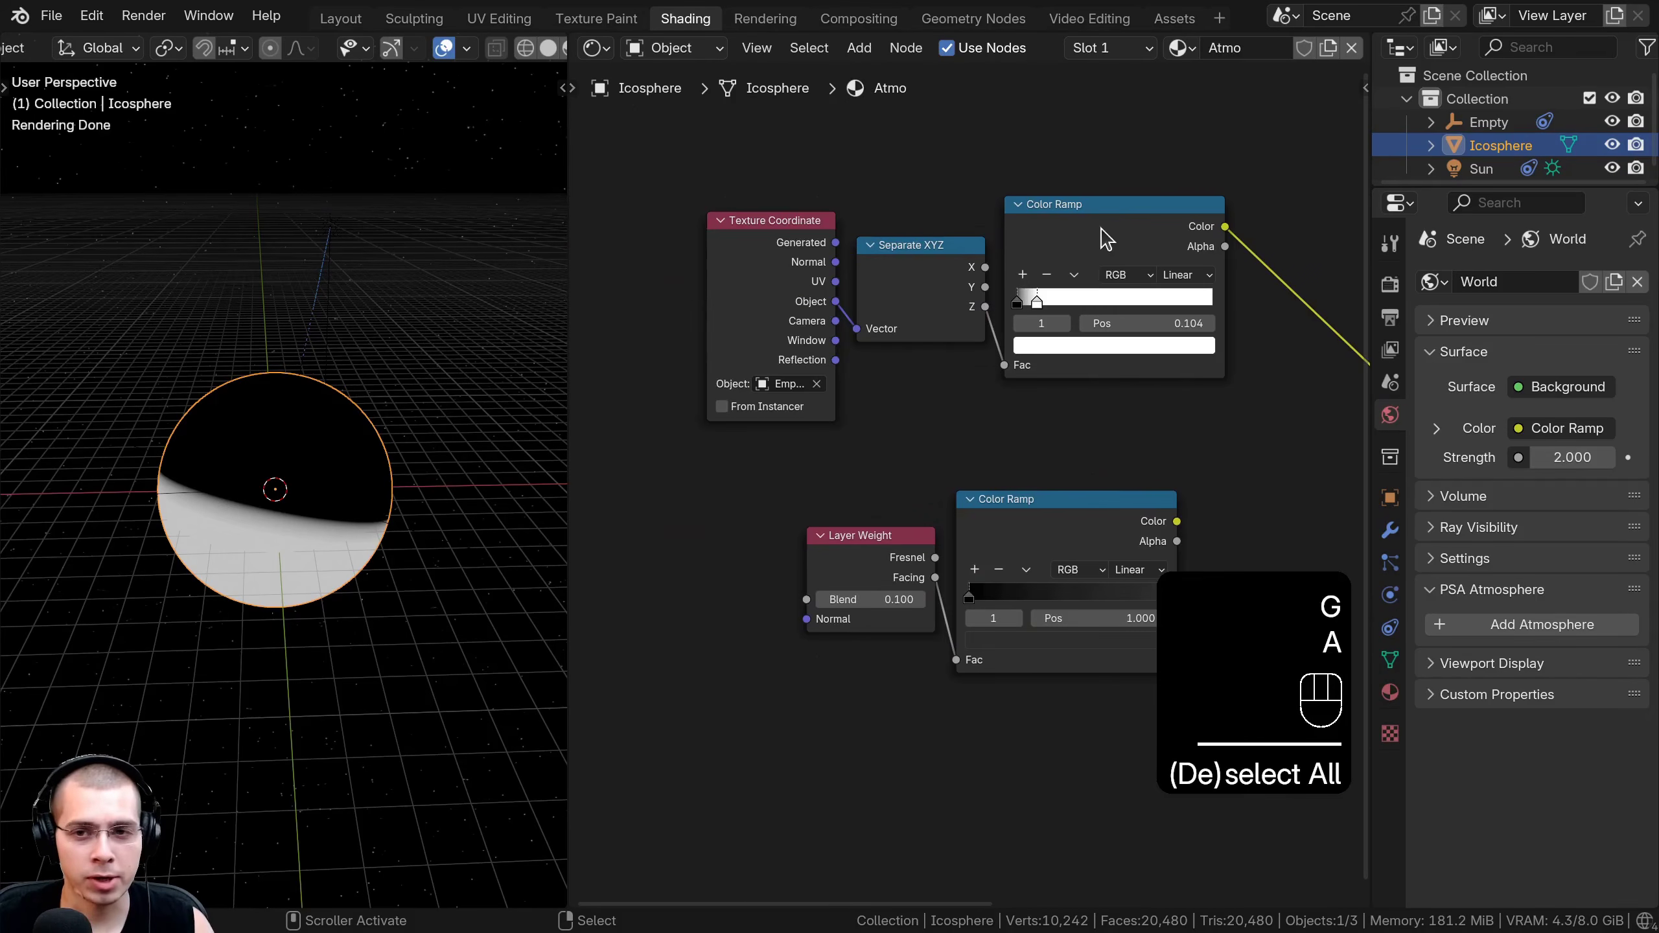
middle_click_drag(1108, 235, 877, 217)
right_click(880, 205)
key("g")
left_click(878, 204)
middle_click_drag(822, 343, 841, 325)
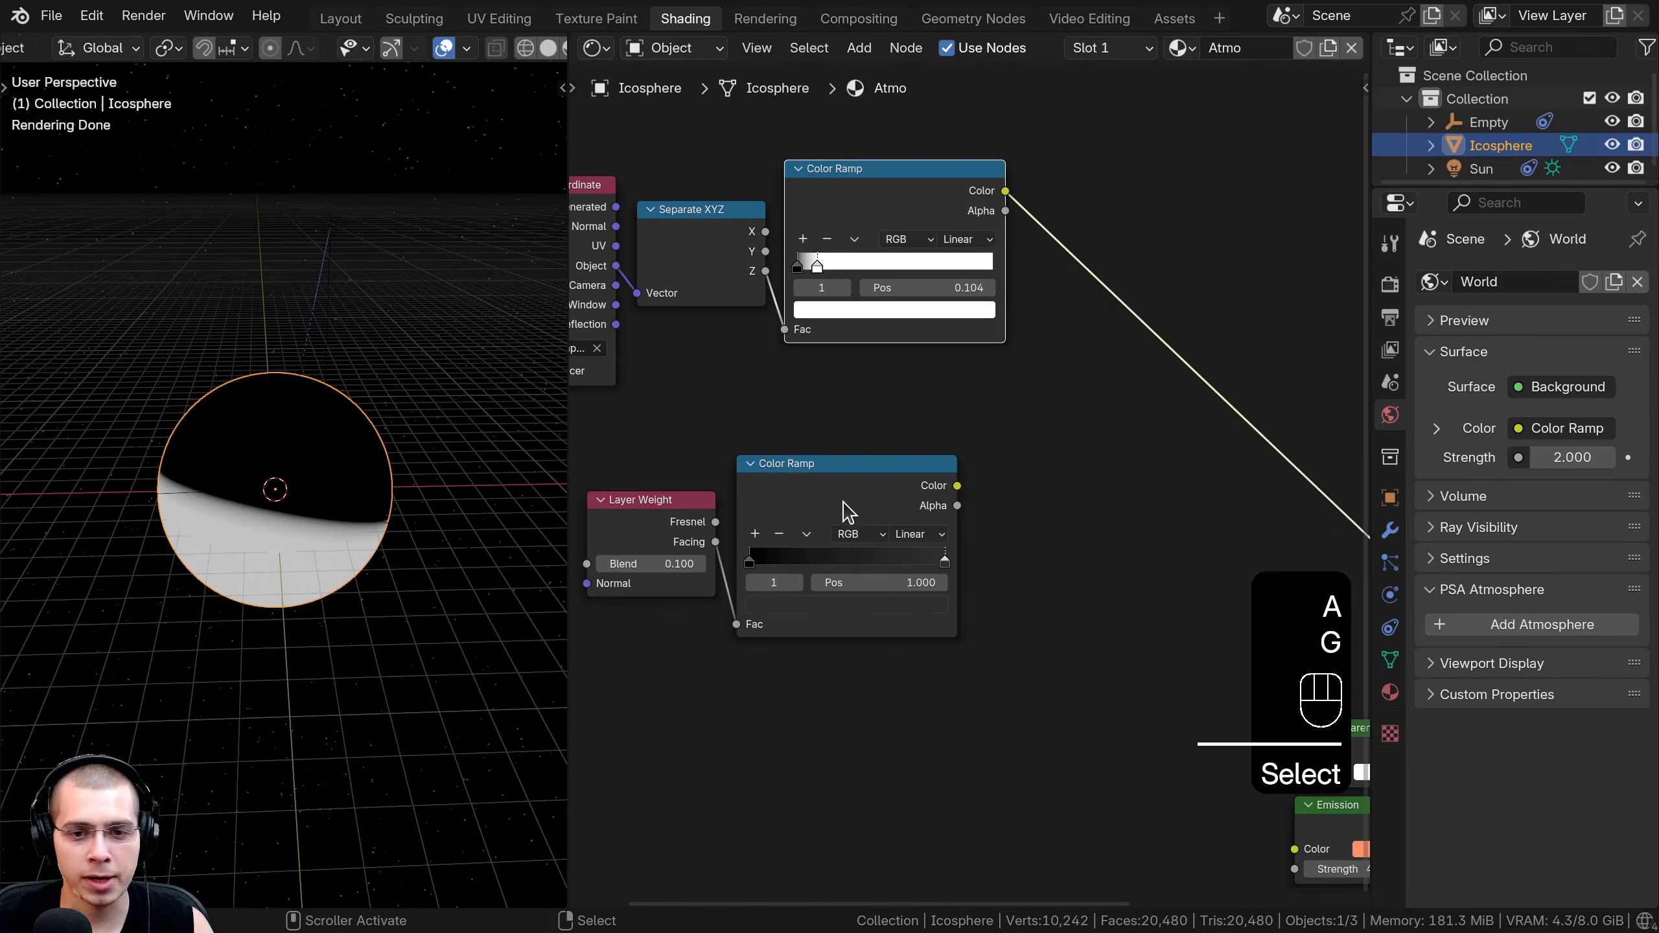
Reposition the lower Color Ramp node slightly farther from the Layer Weight node.
right_click(848, 507)
key("g")
left_click(883, 498)
scroll(833, 471, "up", 1)
scroll(183, 493, "up", 3)
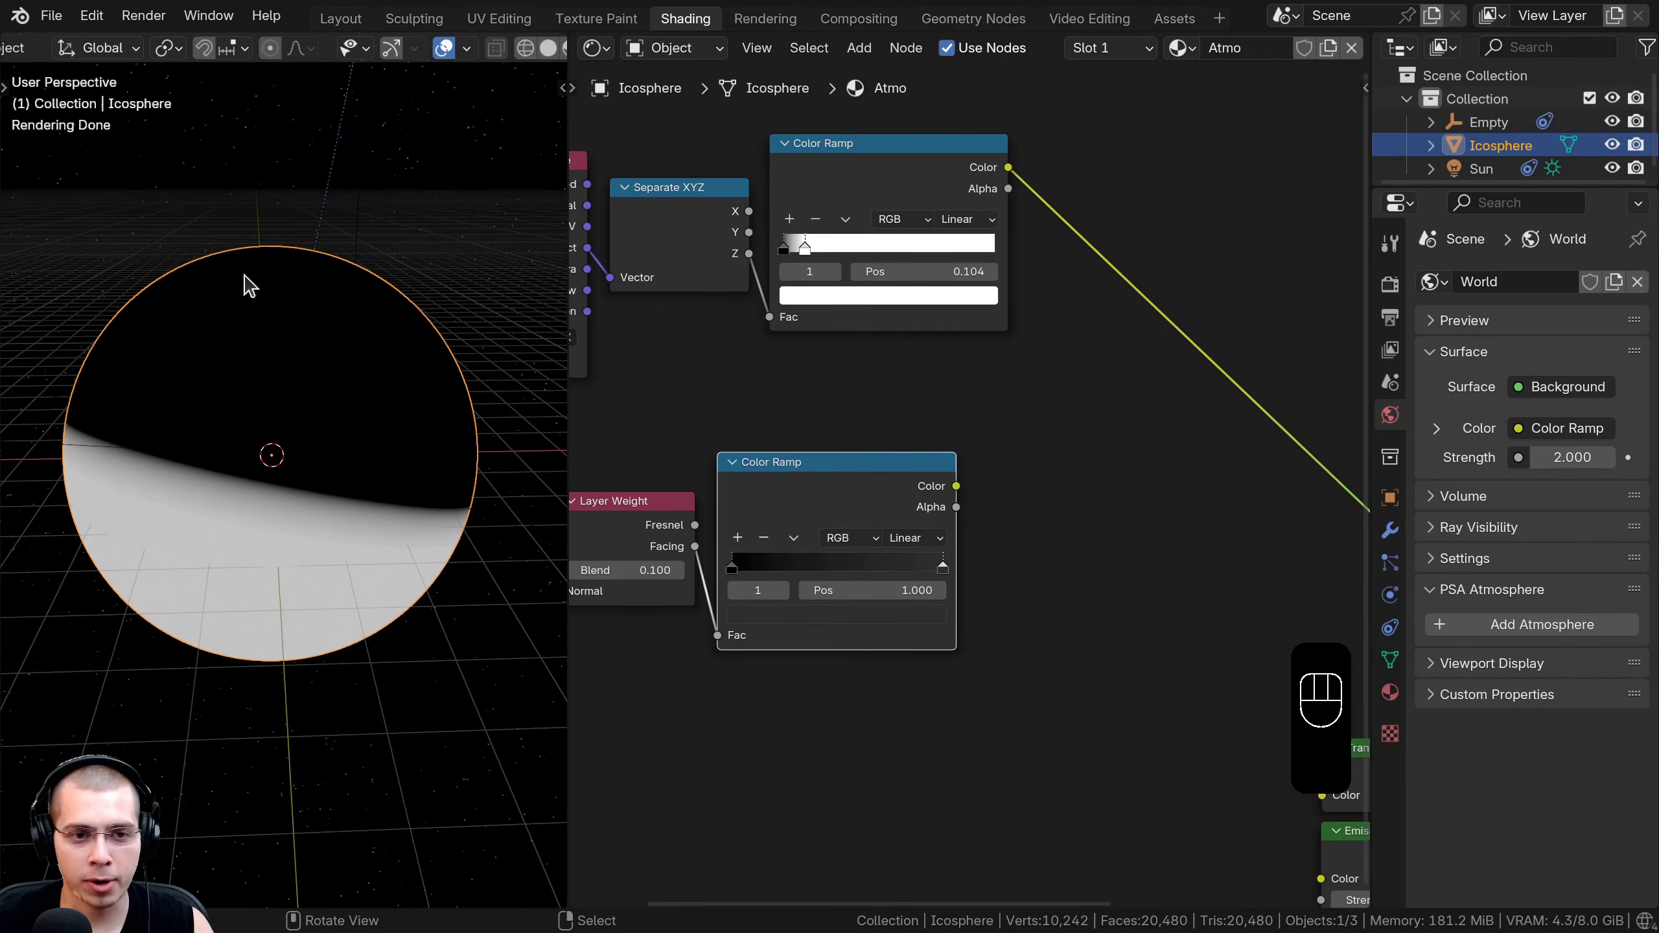
left_click(794, 487)
key("g")
key("g")
left_click(858, 476)
Add a Mix Color node and insert it on the link leaving the upper Color Ramp.
scroll(680, 538, "down", 1)
key("shift+a")
left_click(1108, 344)
type("mix")
key("Down")
key("Return")
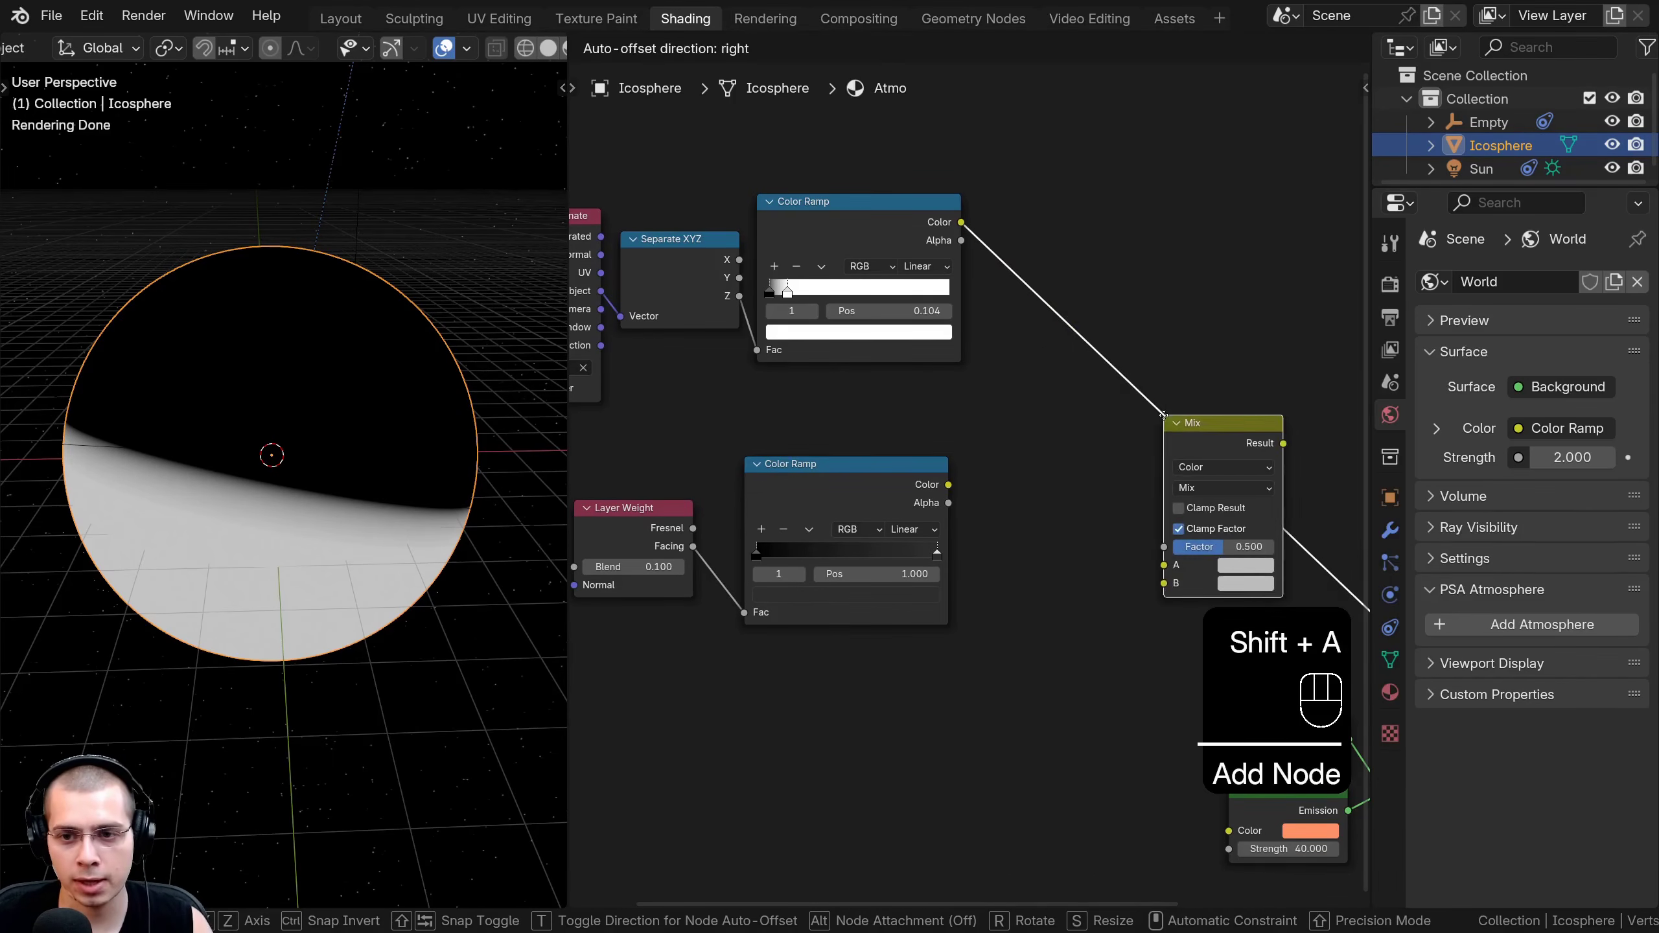
left_click(1035, 265)
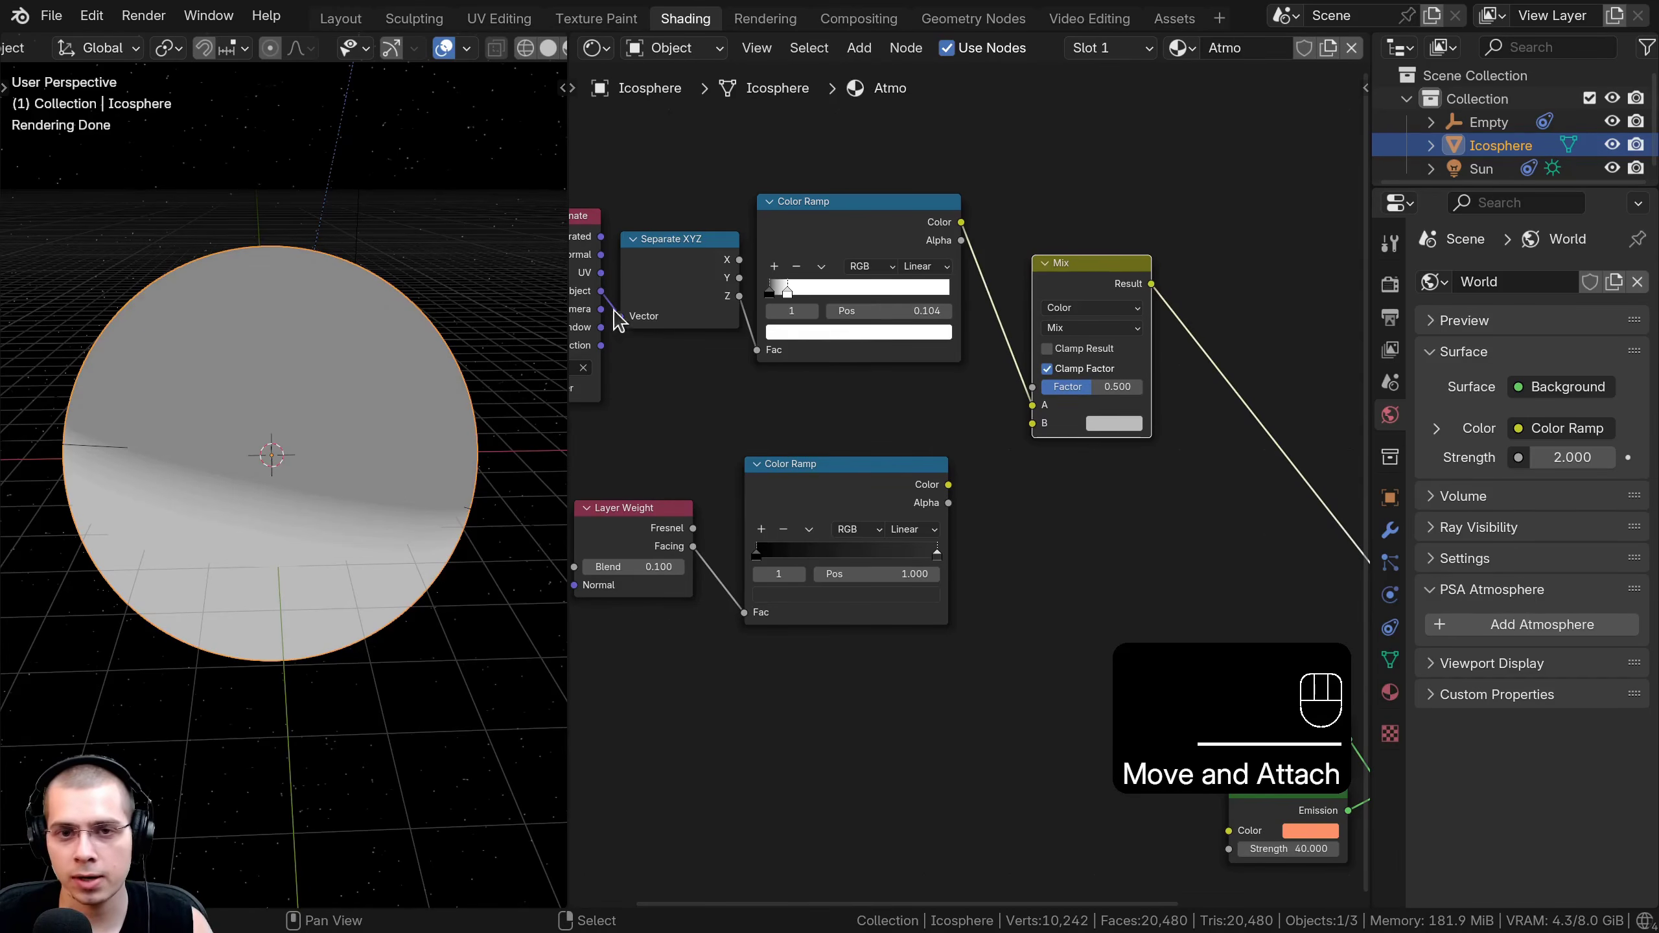
Reroute the upper Color Ramp's Color output from the Mix node's A input to its Factor input.
scroll(970, 486, "up", 1)
left_click(852, 141)
key("g")
left_click(851, 139)
mouse_move(1051, 385)
left_mouse_down()
mouse_move(969, 365)
mouse_move(1052, 362)
left_mouse_up()
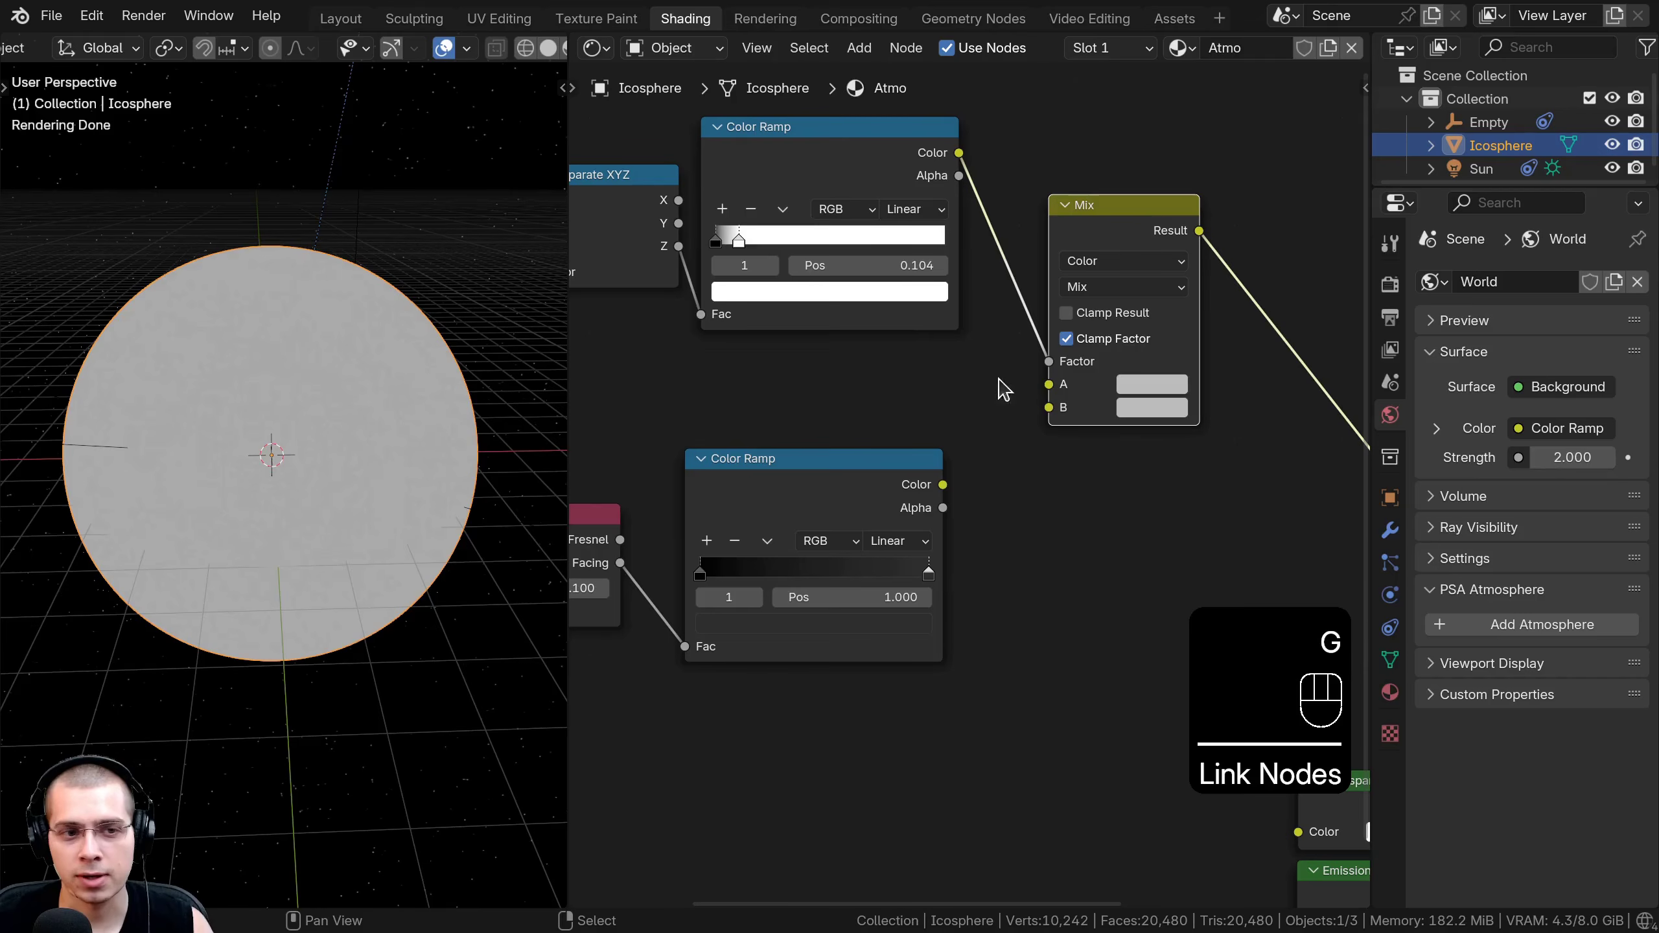
Nudge the lower Color Ramp node away from the Mix node and connect its Color output to the Mix node's A input.
middle_click_drag(288, 318, 26, 503)
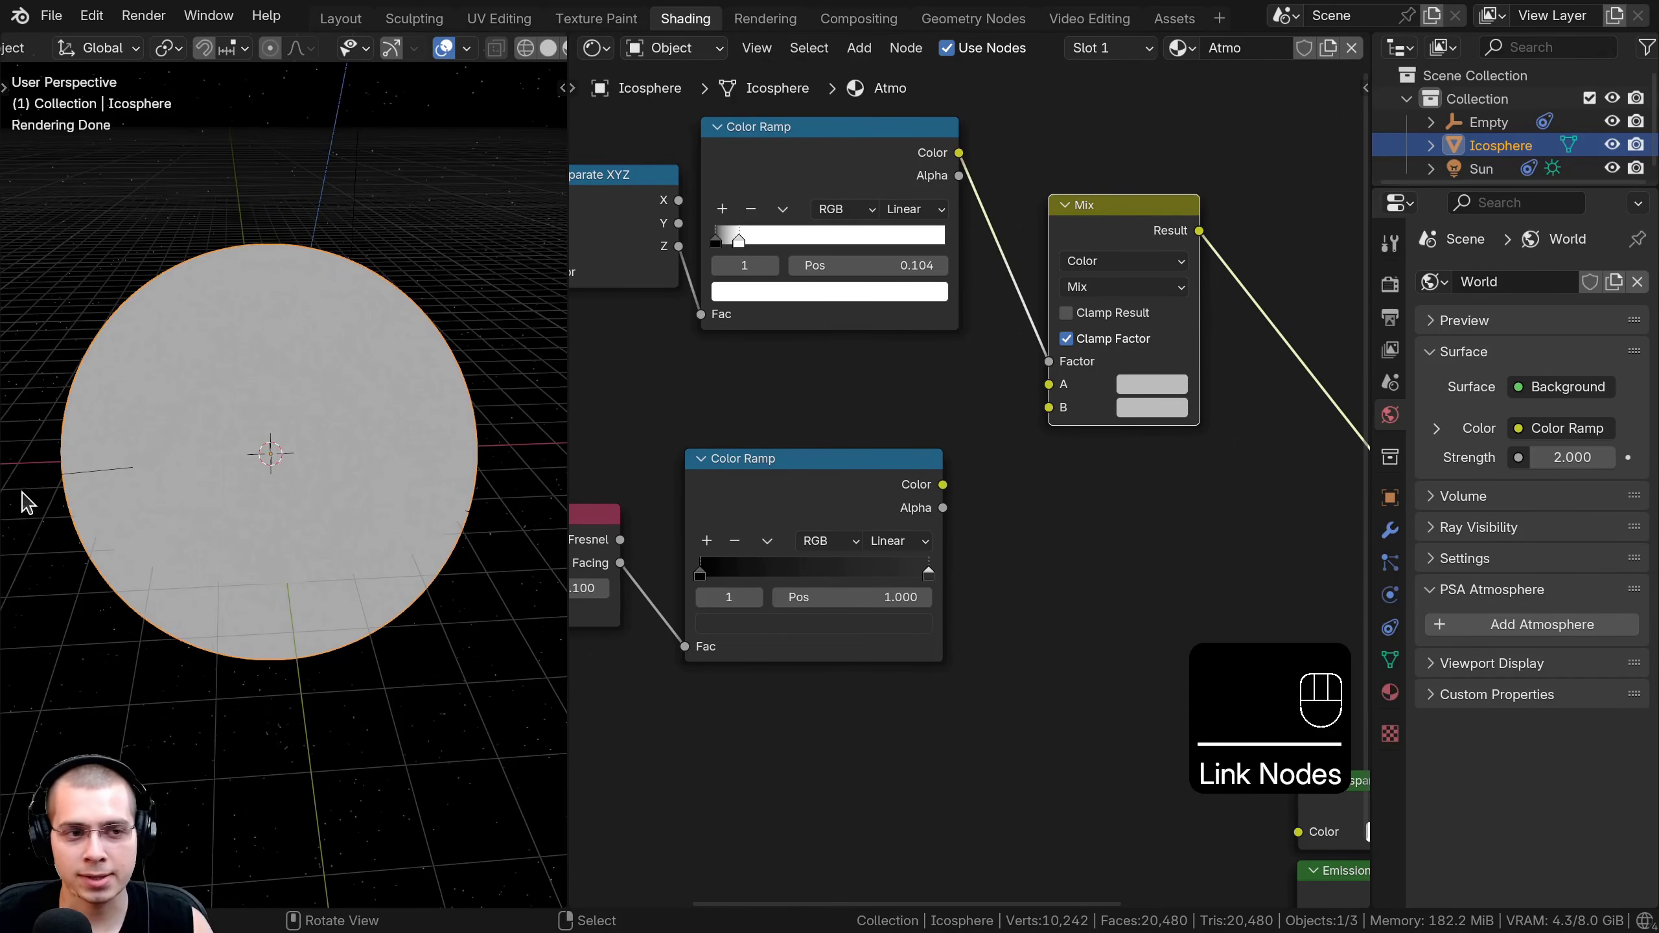
left_click(703, 480)
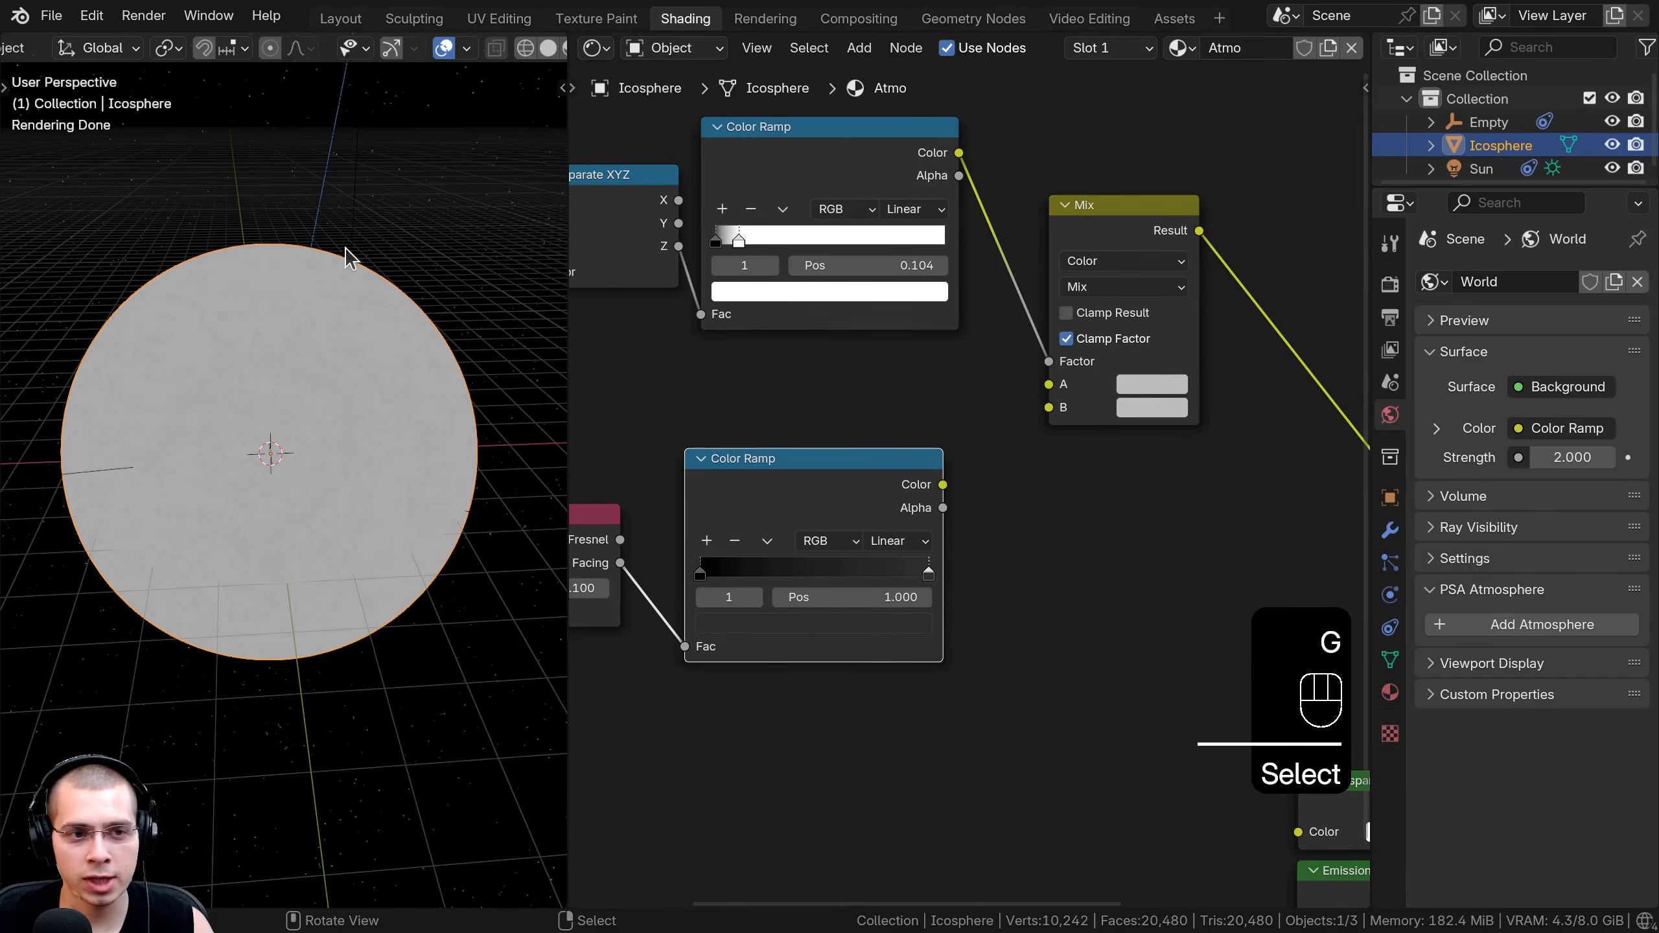
middle_click_drag(903, 433, 900, 432)
left_click_drag(834, 482, 818, 482)
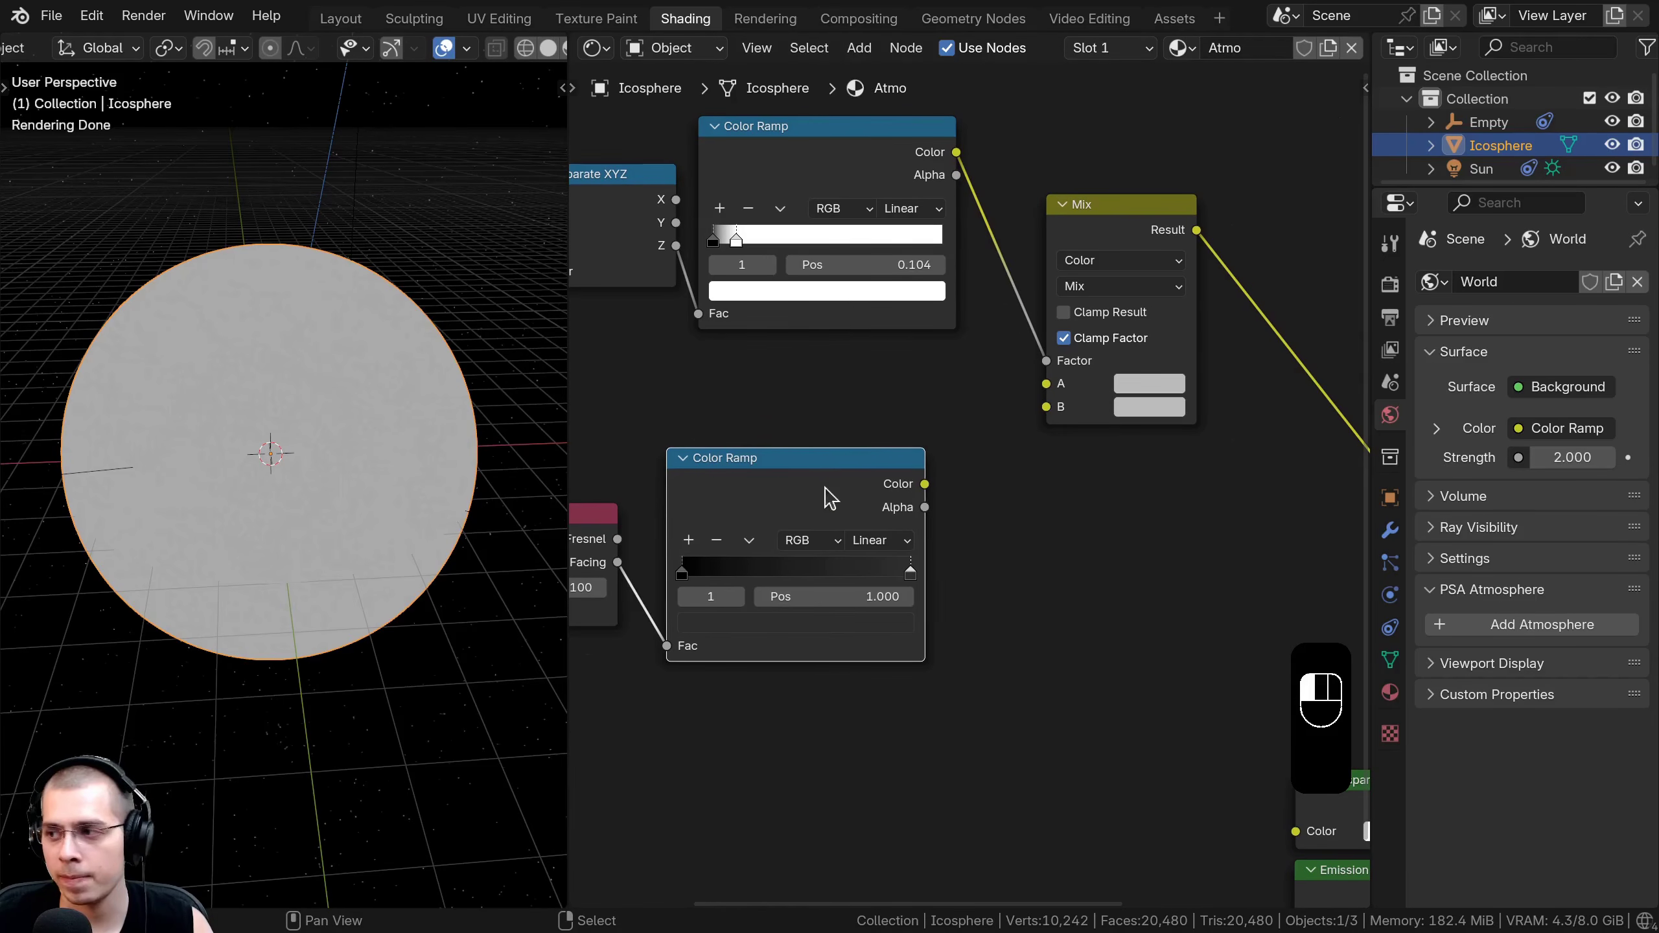
left_click_drag(922, 487, 921, 325)
left_click_drag(1046, 390, 1047, 385)
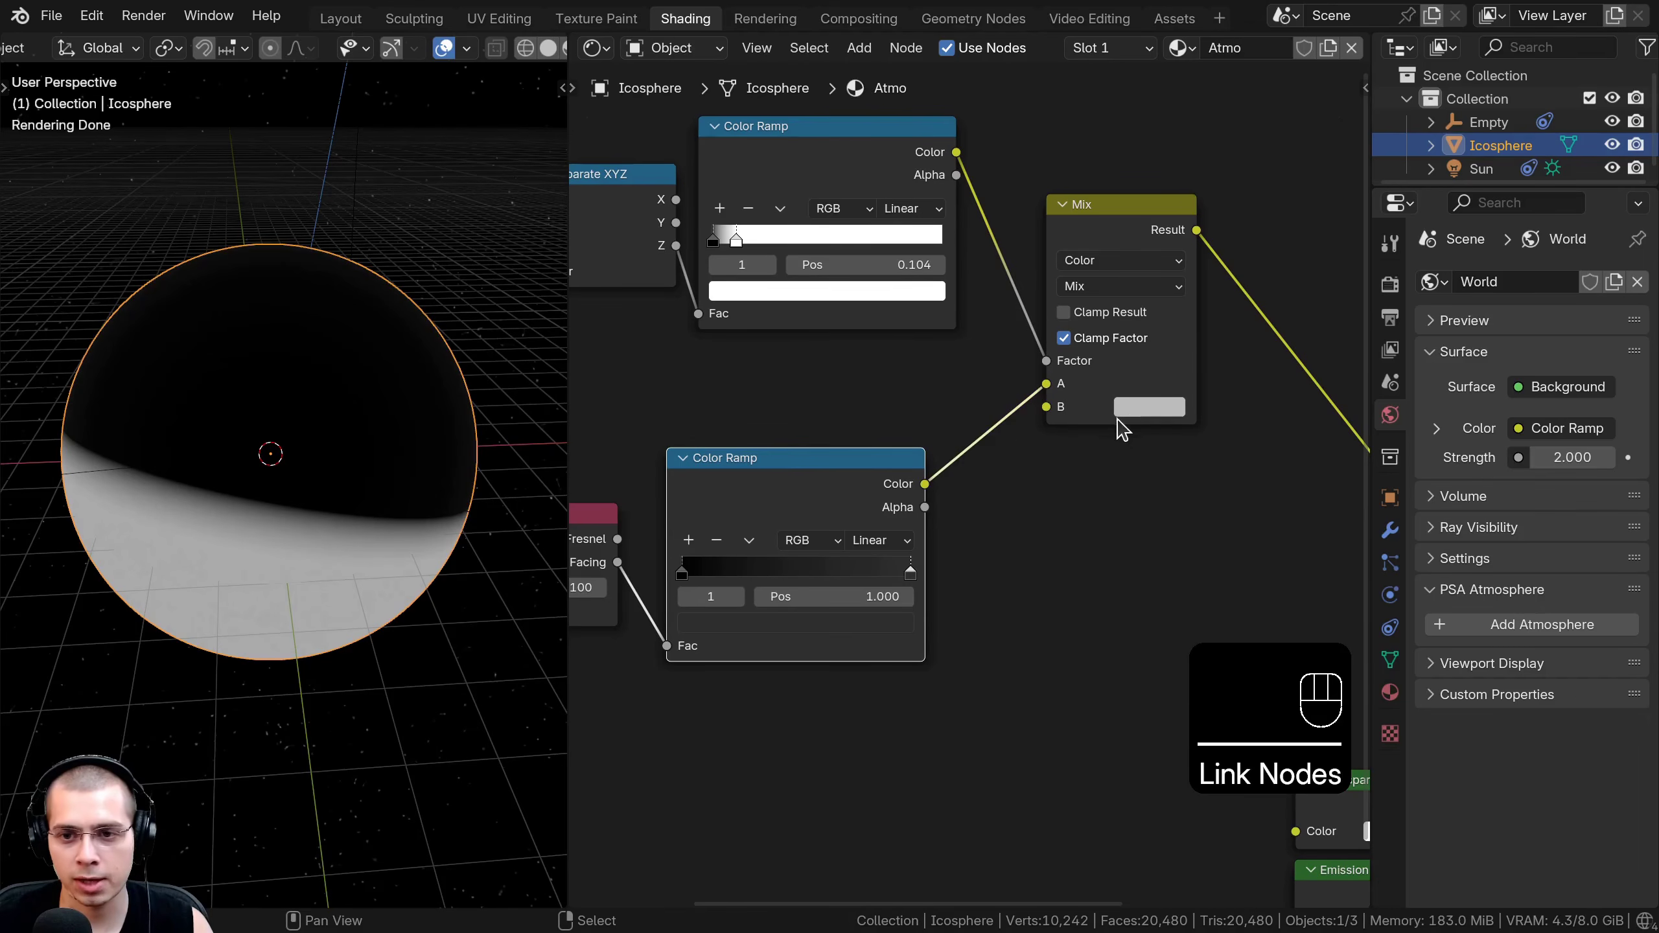
Set the Mix node's B color to black (000000) and deselect all objects in the viewport.
left_click(1148, 409)
left_click_drag(1330, 140, 1332, 260)
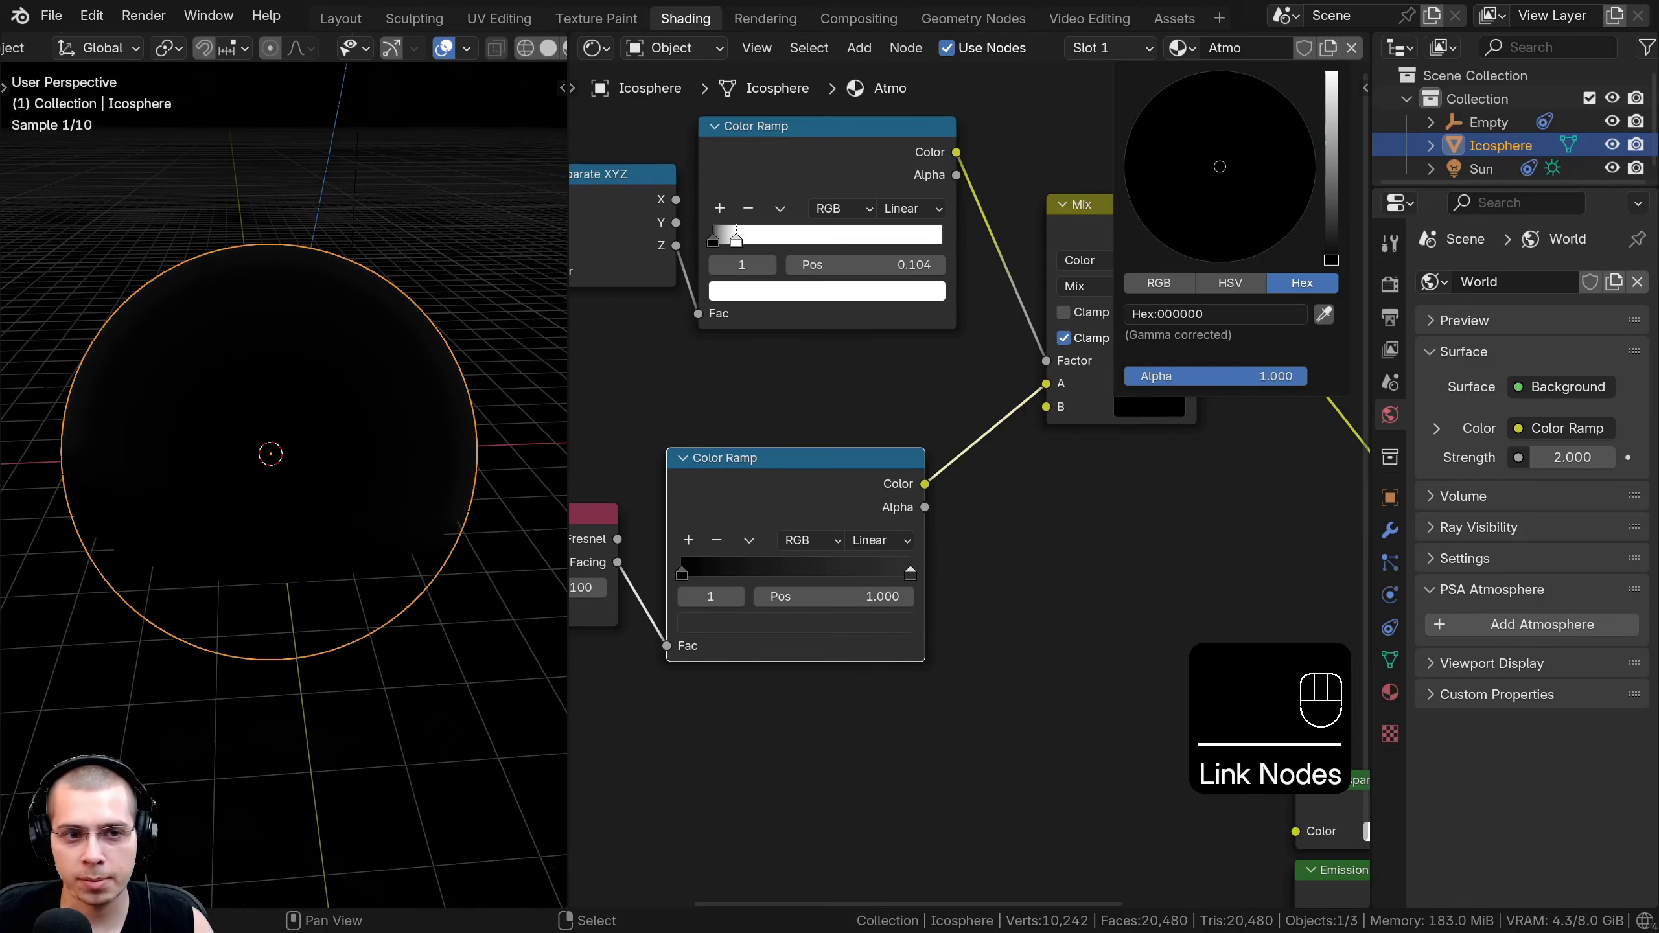
key("a")
scroll(386, 343, "up", 2)
key("a")
key("a")
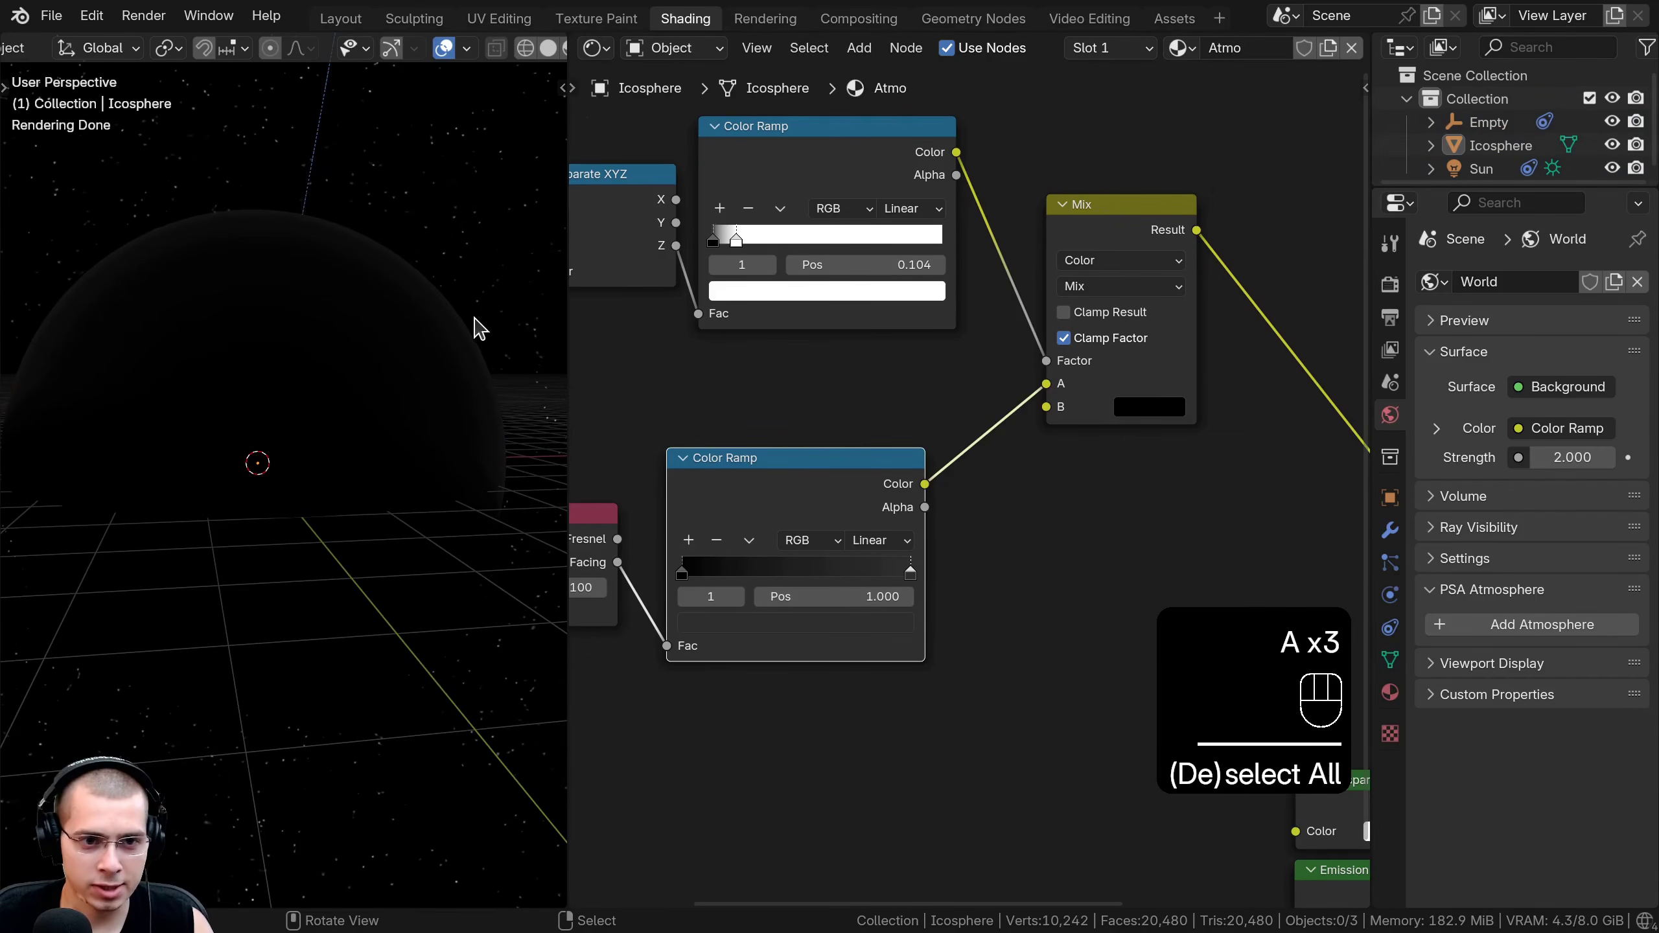
Try brightening the lower Color Ramp's light stop to near white to check the sphere's lit rim, and undo the change.
left_click(783, 624)
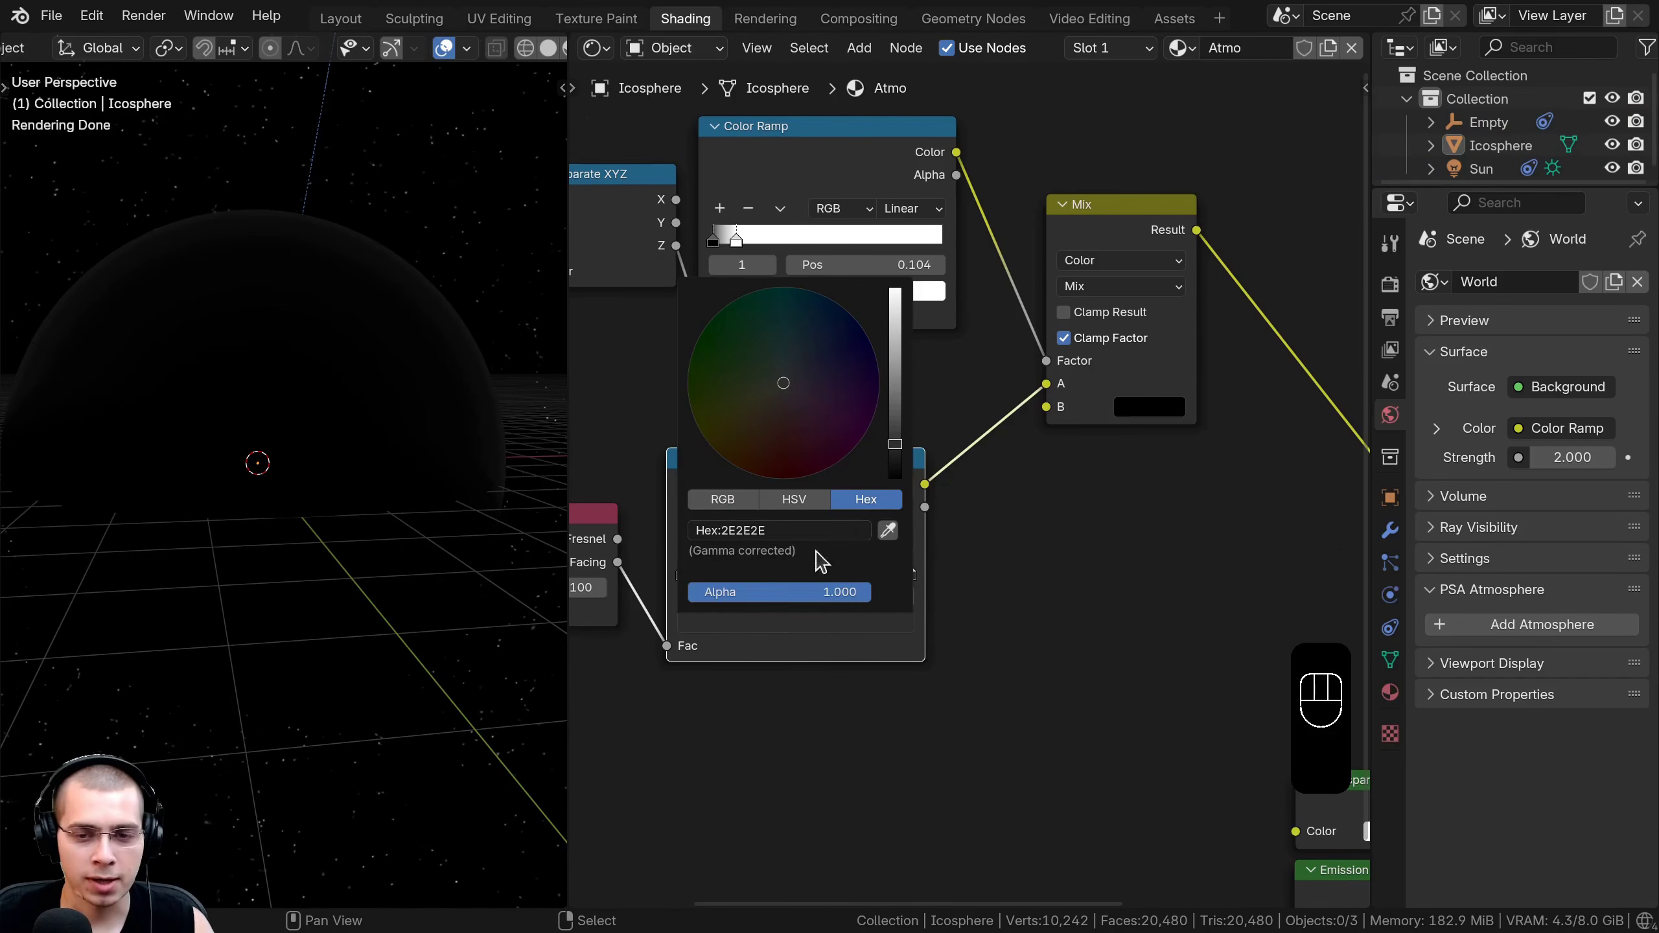
left_click_drag(898, 443, 898, 311)
scroll(313, 346, "down", 2)
middle_click_drag(127, 344, 193, 326, "shift")
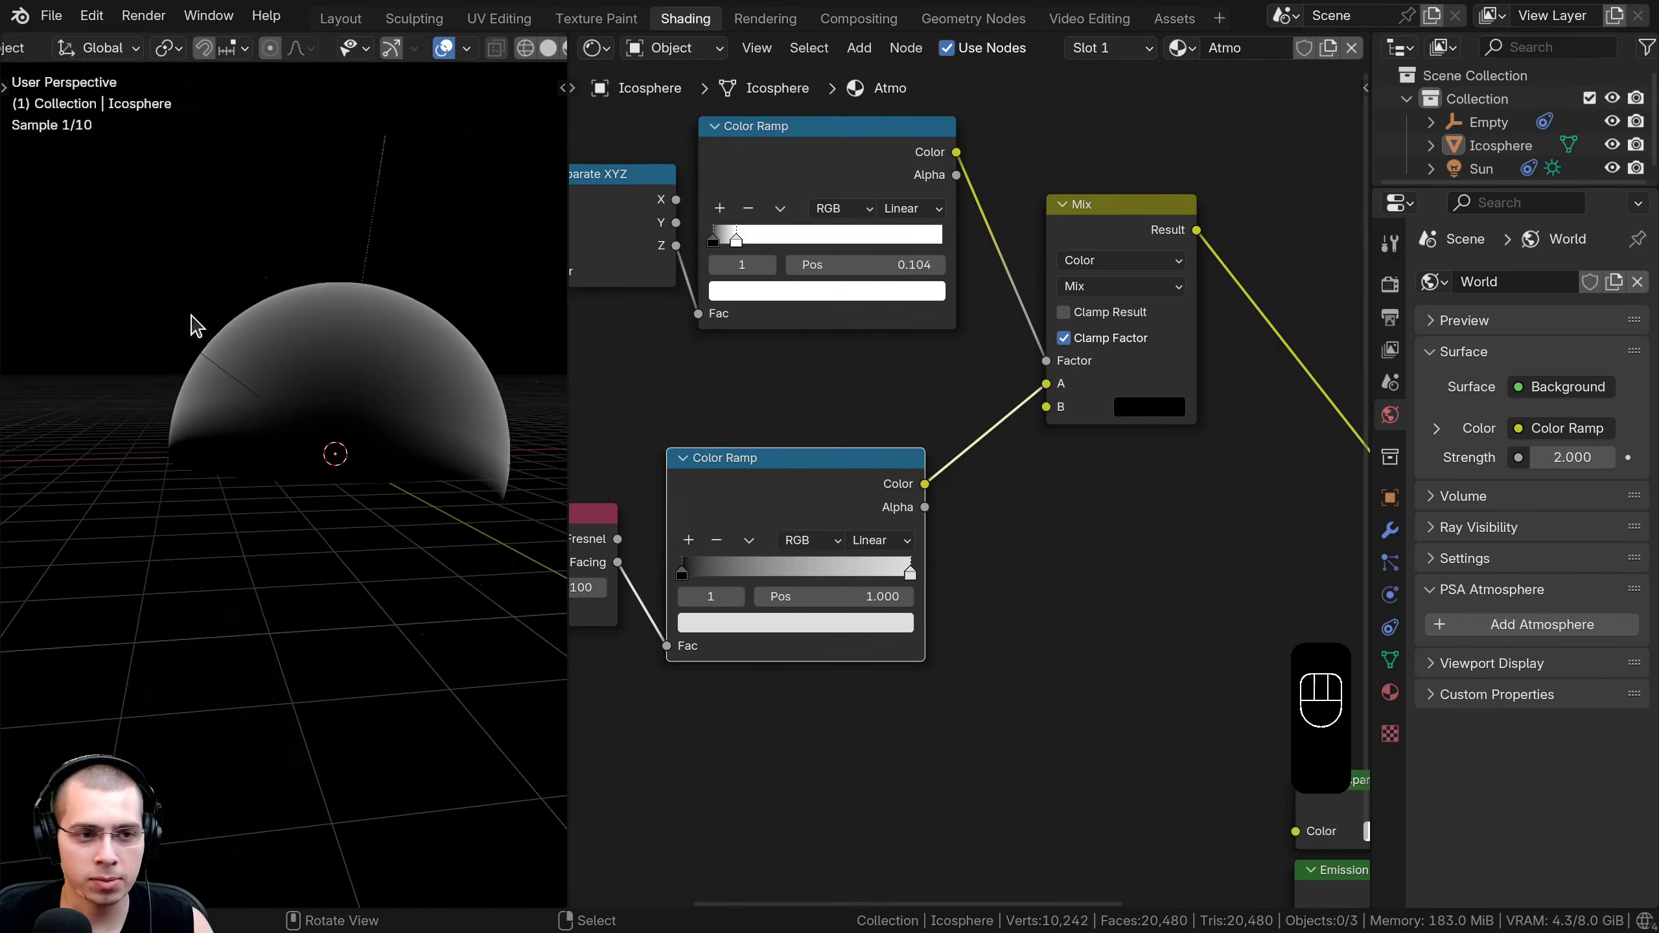
middle_click_drag(422, 421, 406, 422, "shift")
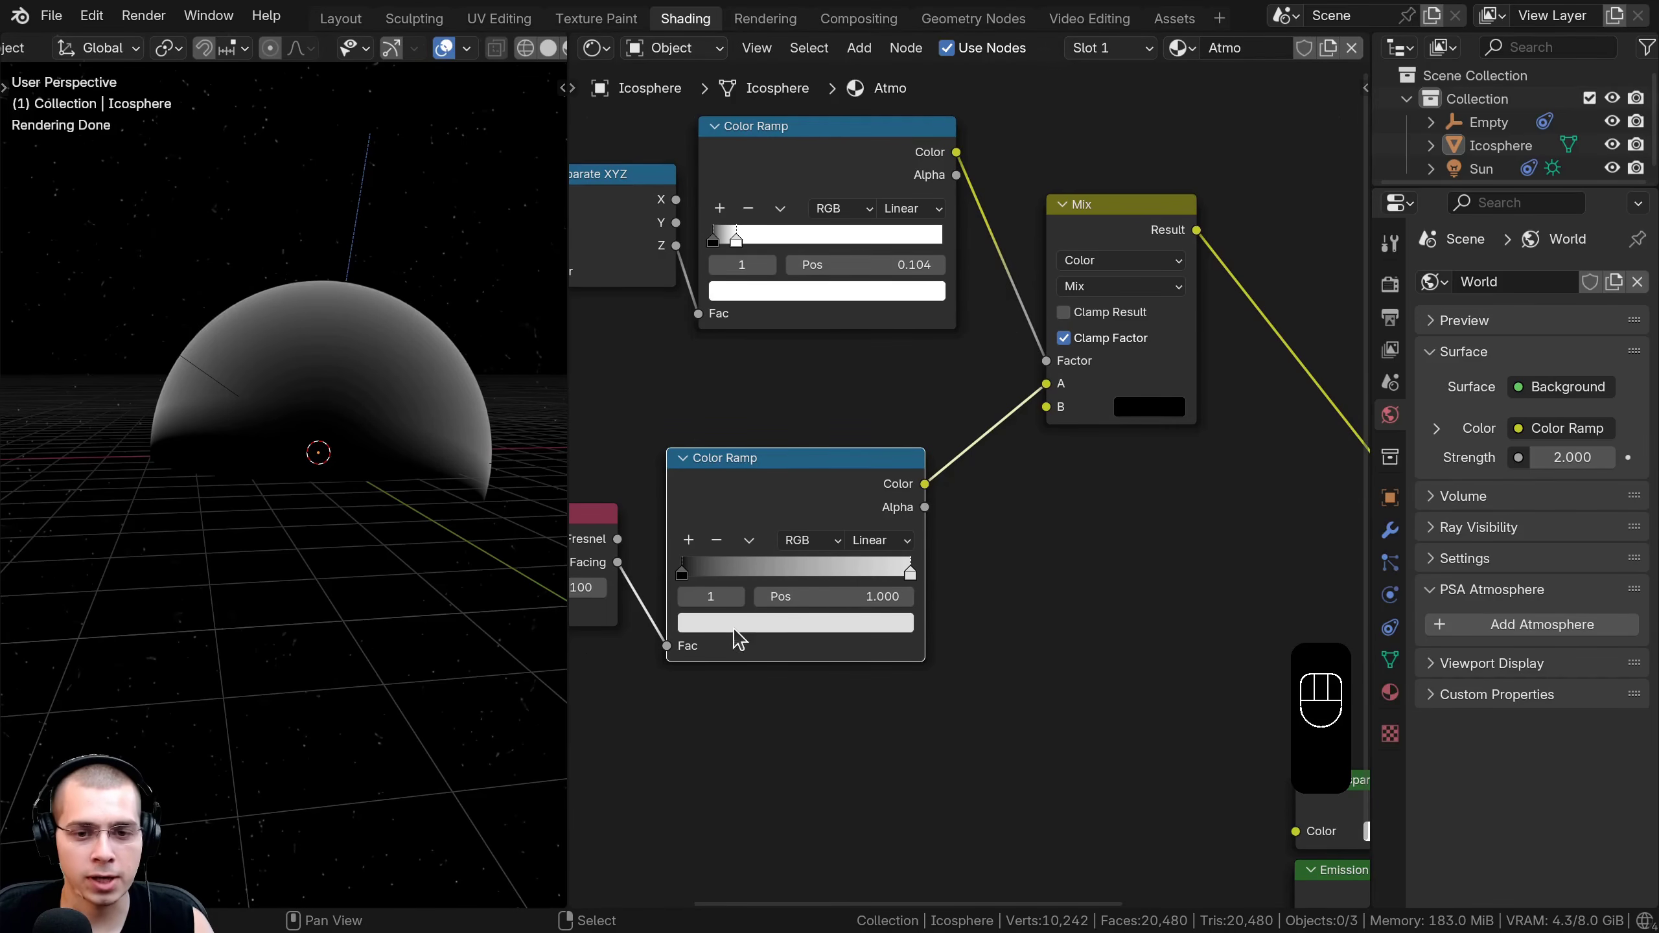
key("ctrl+z")
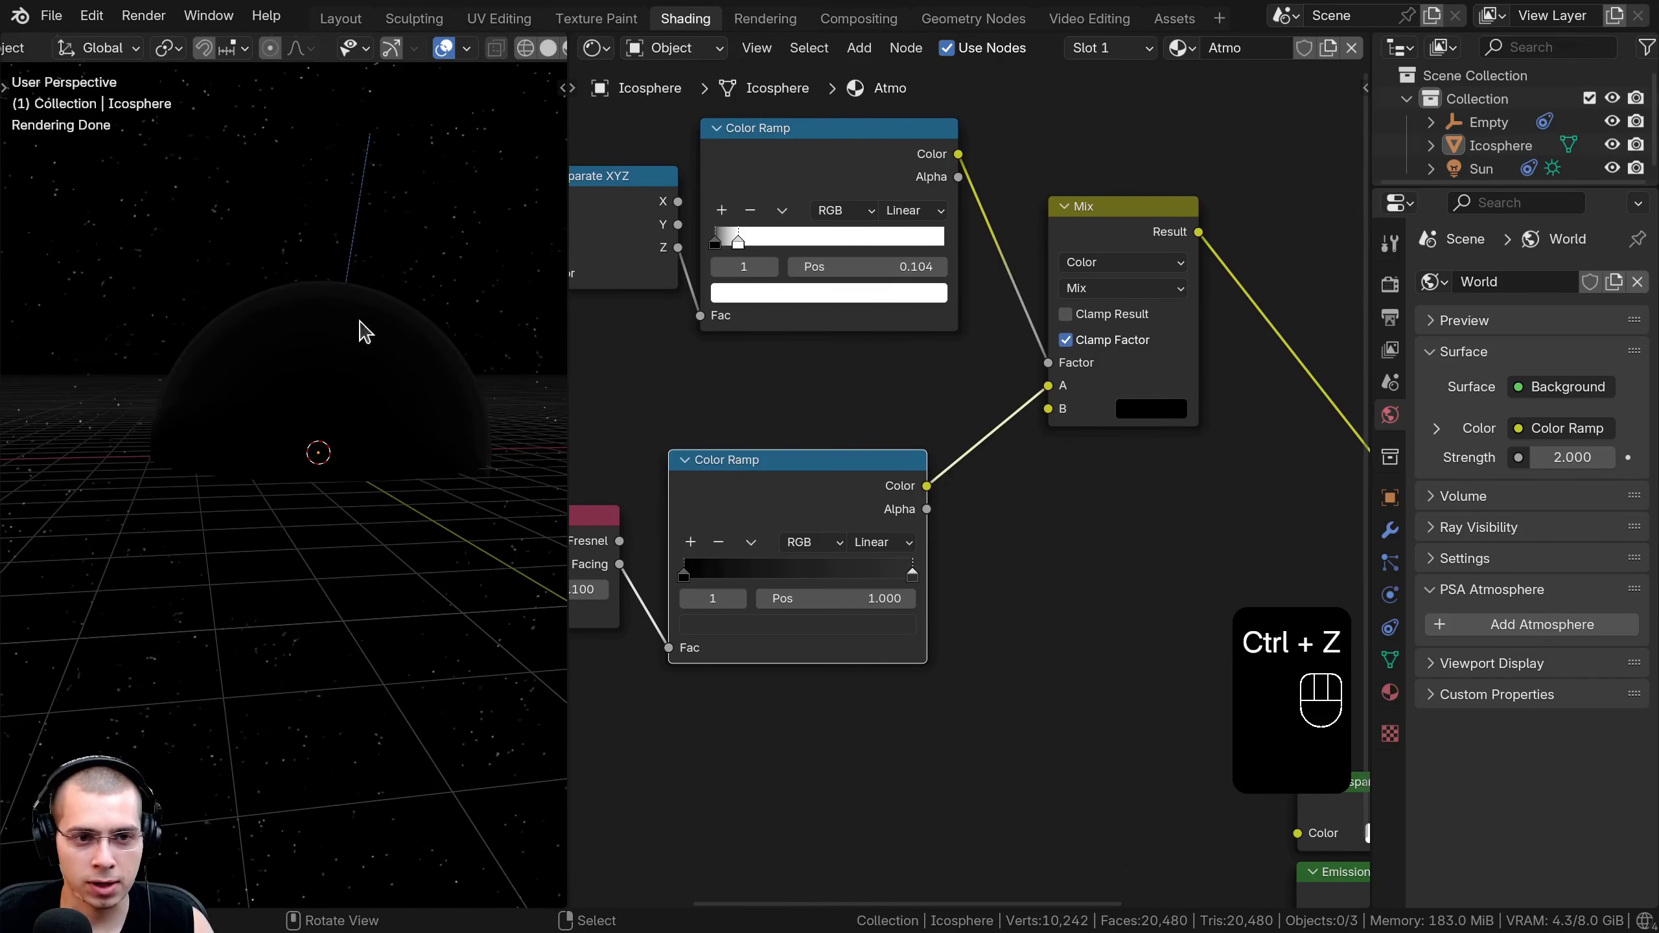
Move the Mix node closer to the Color Ramps and connect its Result output to the Mix Shader's Fac input.
scroll(349, 315, "down", 1)
scroll(940, 392, "down", 1)
key("a")
left_click_drag(1072, 261, 1048, 253)
scroll(1049, 262, "down", 1)
middle_click_drag(1038, 320, 797, 204)
left_click_drag(836, 171, 955, 639)
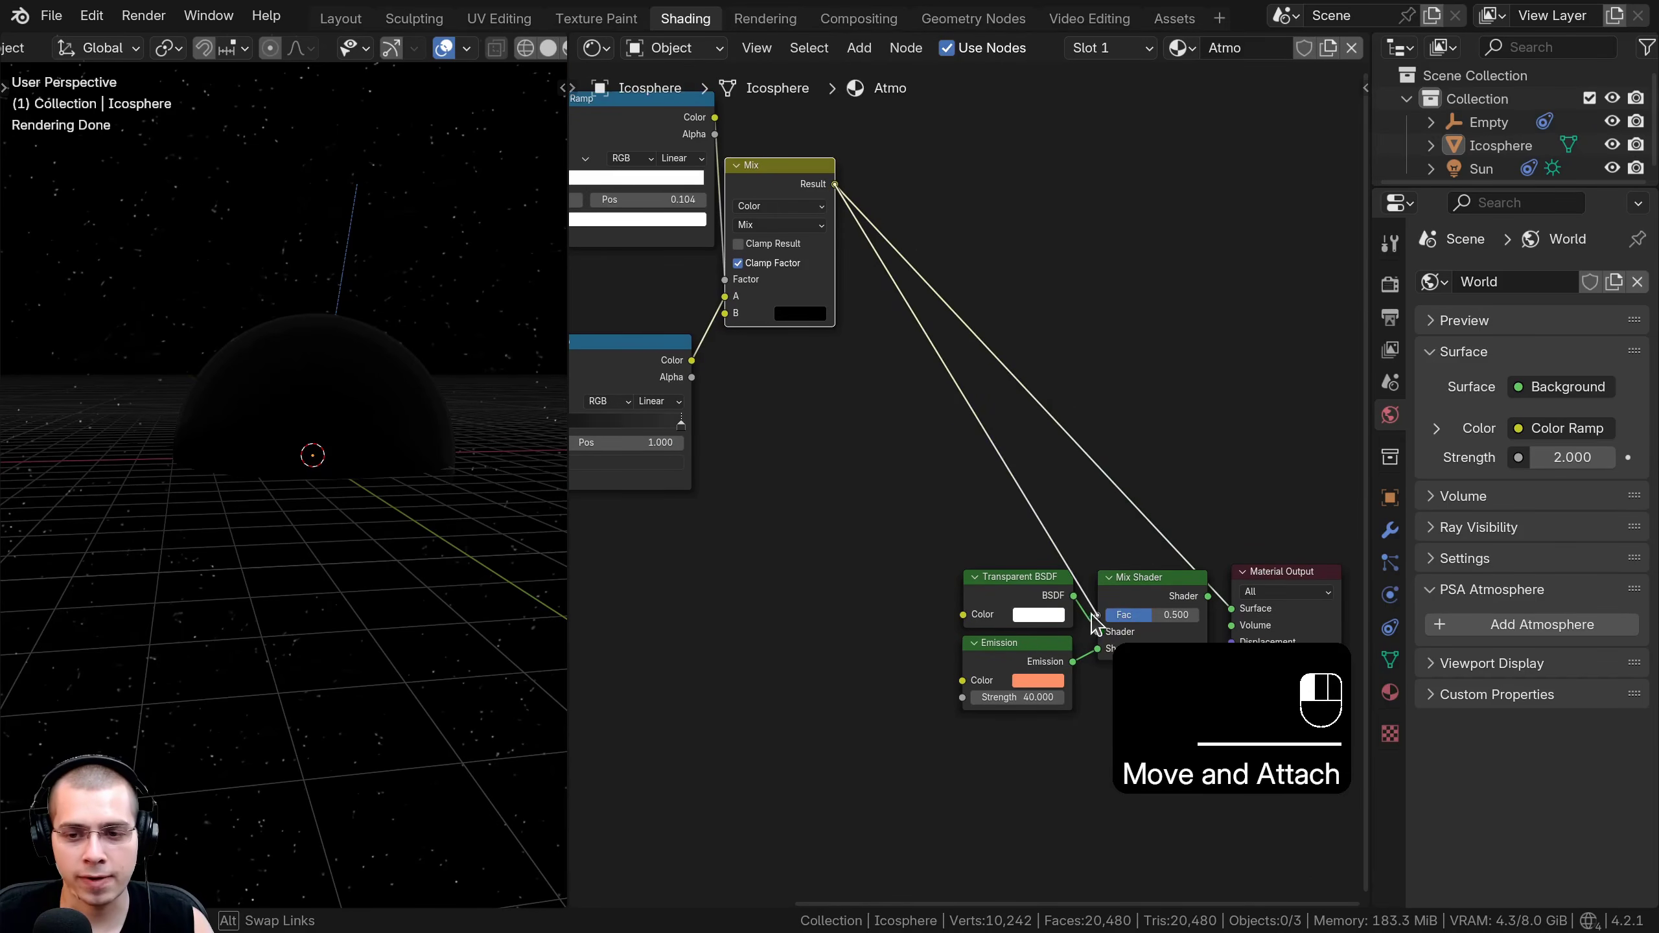
left_click_drag(1091, 615, 1093, 615)
Reposition the Transparent BSDF and Emission nodes together beside the Mix Shader and clear the selection.
middle_click_drag(938, 509, 873, 401)
left_click_drag(867, 394, 924, 571)
key("g")
left_click(891, 601)
key("a")
scroll(880, 517, "up", 2)
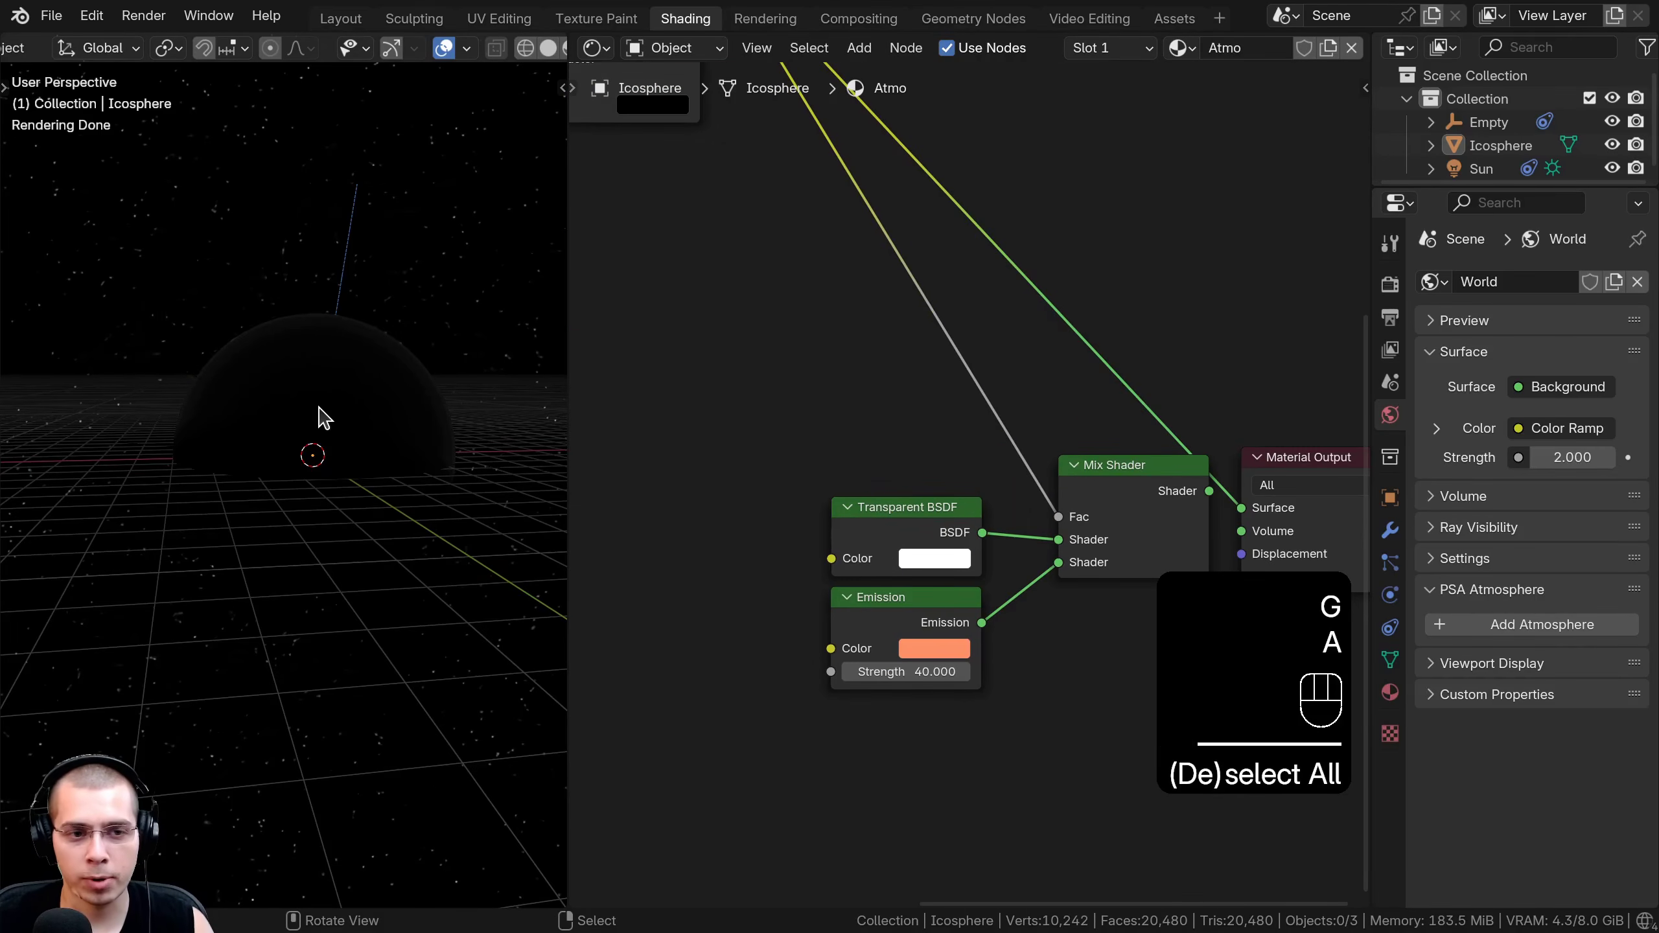
Connect the Mix Shader to the Material Output's Surface and examine the orange atmosphere glow on the sphere.
middle_click_drag(1069, 419, 988, 398)
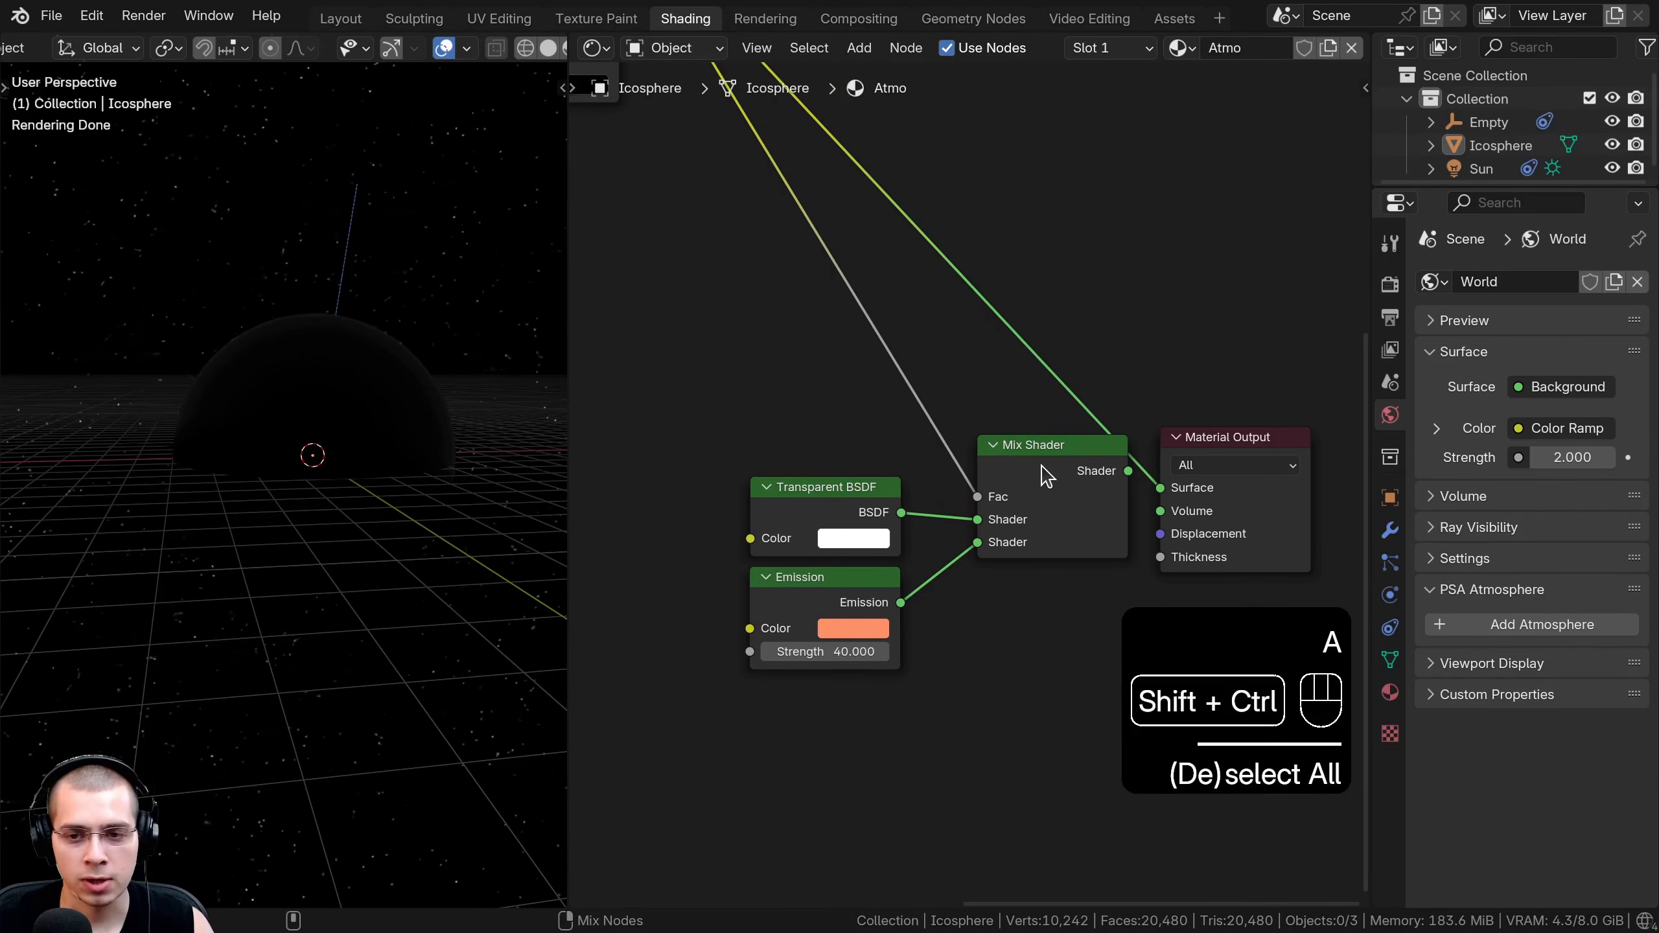
left_click(1046, 472, "ctrl+shift")
scroll(375, 435, "up", 1)
middle_click_drag(362, 357, 303, 326, "shift")
scroll(366, 360, "up", 3)
scroll(281, 323, "down", 1)
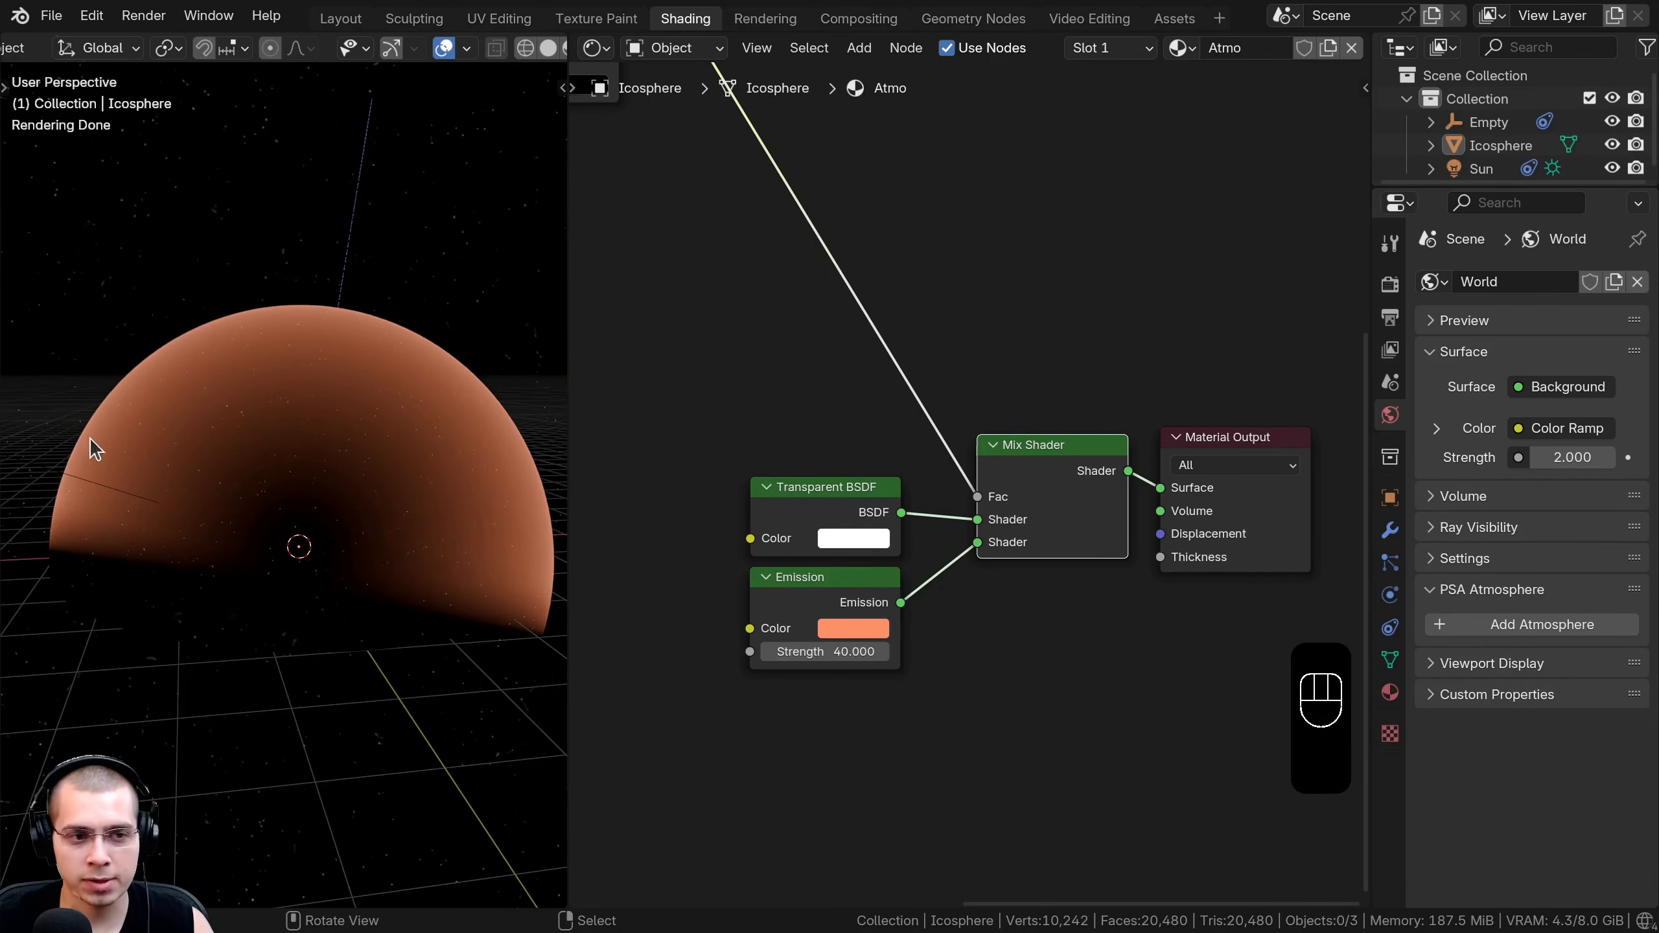
scroll(451, 555, "down", 2)
middle_click_drag(382, 665, 379, 570, "shift")
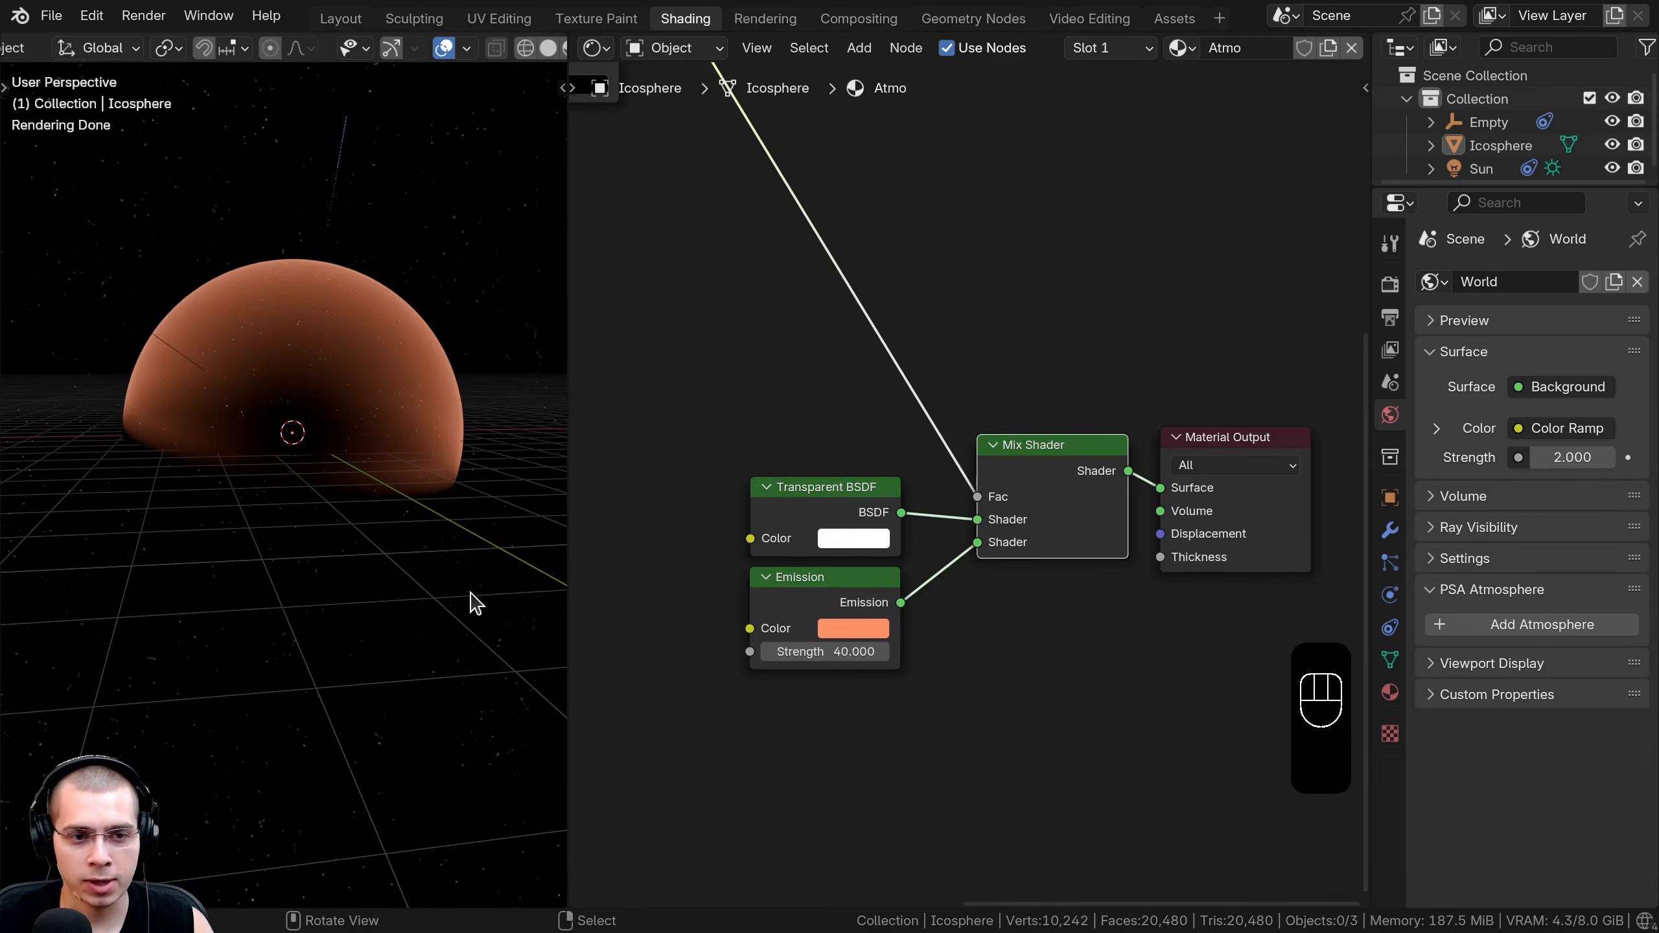
mouse_move(222, 567)
middle_mouse_down()
mouse_move(267, 541)
mouse_move(235, 577)
middle_mouse_up()
Try darkening the lower Color Ramp's light stop to 070707 to compare the glow strength, and restore it to 2E2E2E.
middle_click_drag(751, 374, 1177, 672, "shift")
middle_click_drag(758, 540, 810, 513, "shift")
left_click(813, 556)
mouse_move(874, 386)
left_mouse_down()
mouse_move(873, 241)
mouse_move(874, 407)
left_mouse_up()
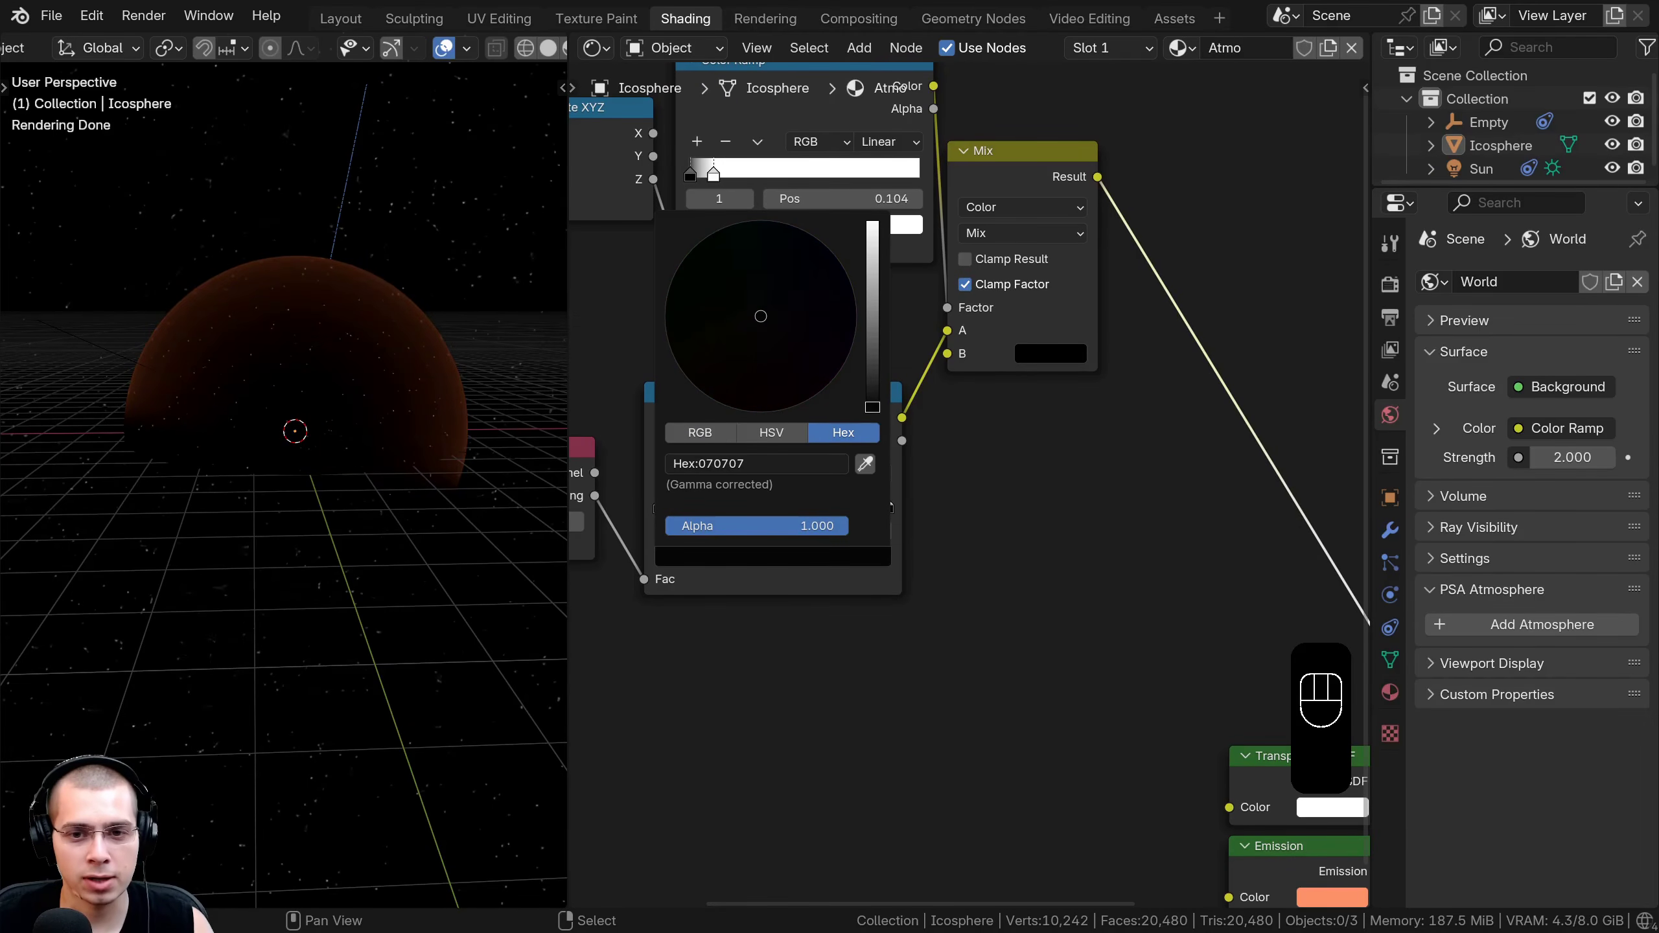
scroll(797, 556, "down", 1)
left_click(796, 556)
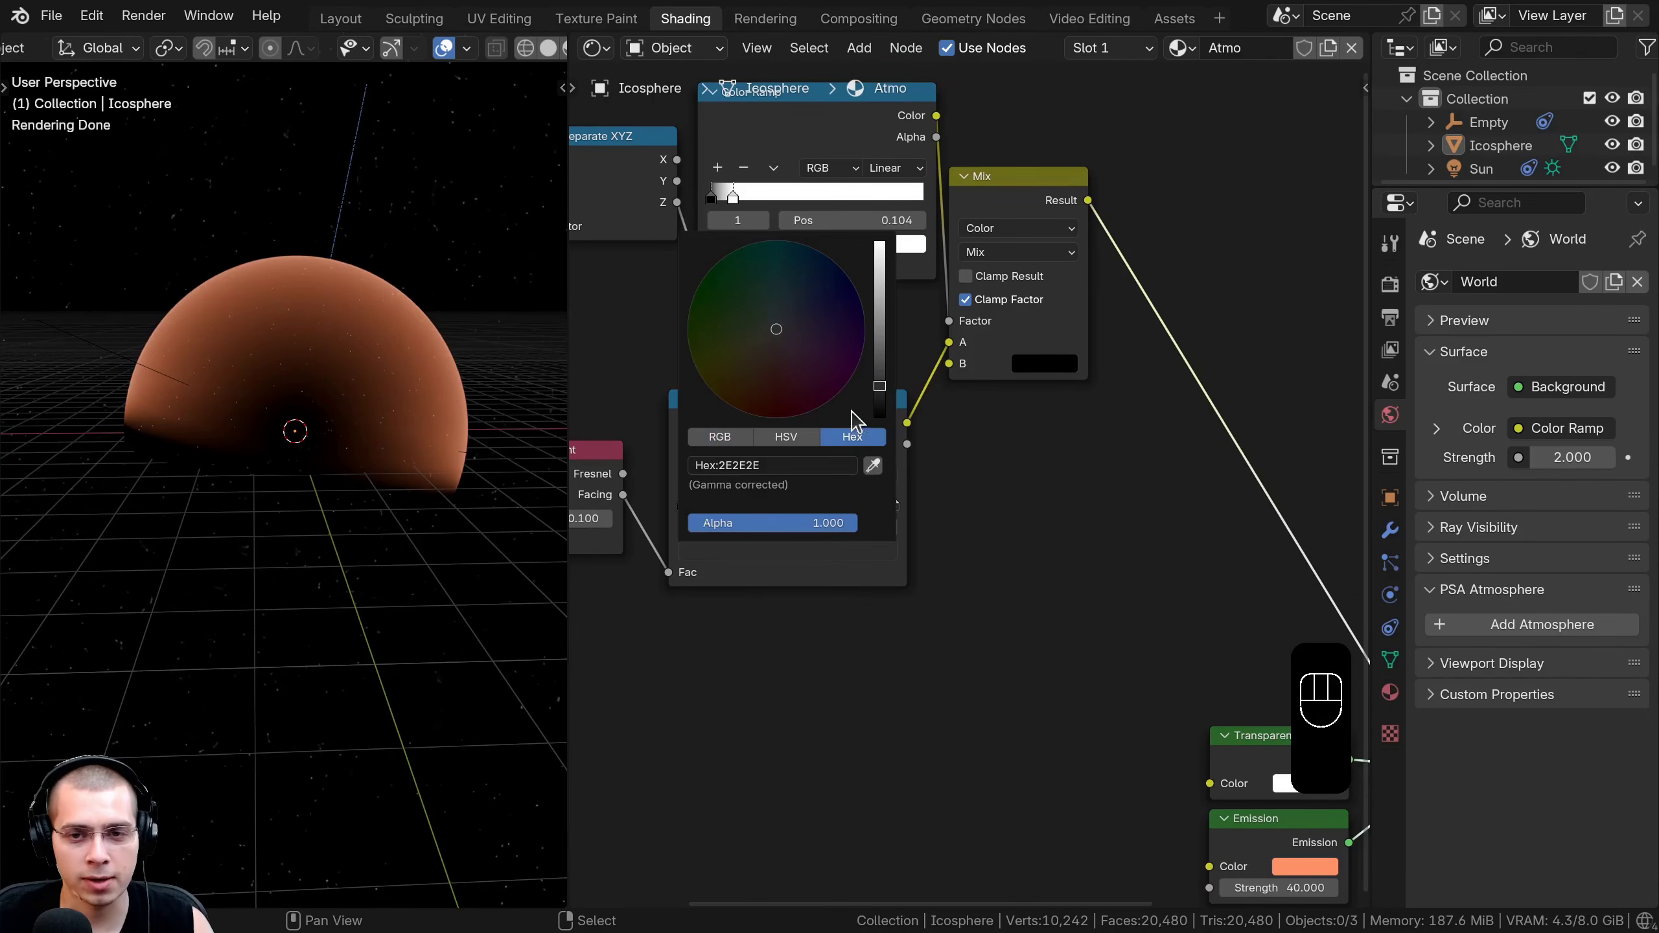
Look over the complete Atmo node tree and examine the glowing sphere up close.
scroll(852, 556, "down", 1)
key("a")
key("a")
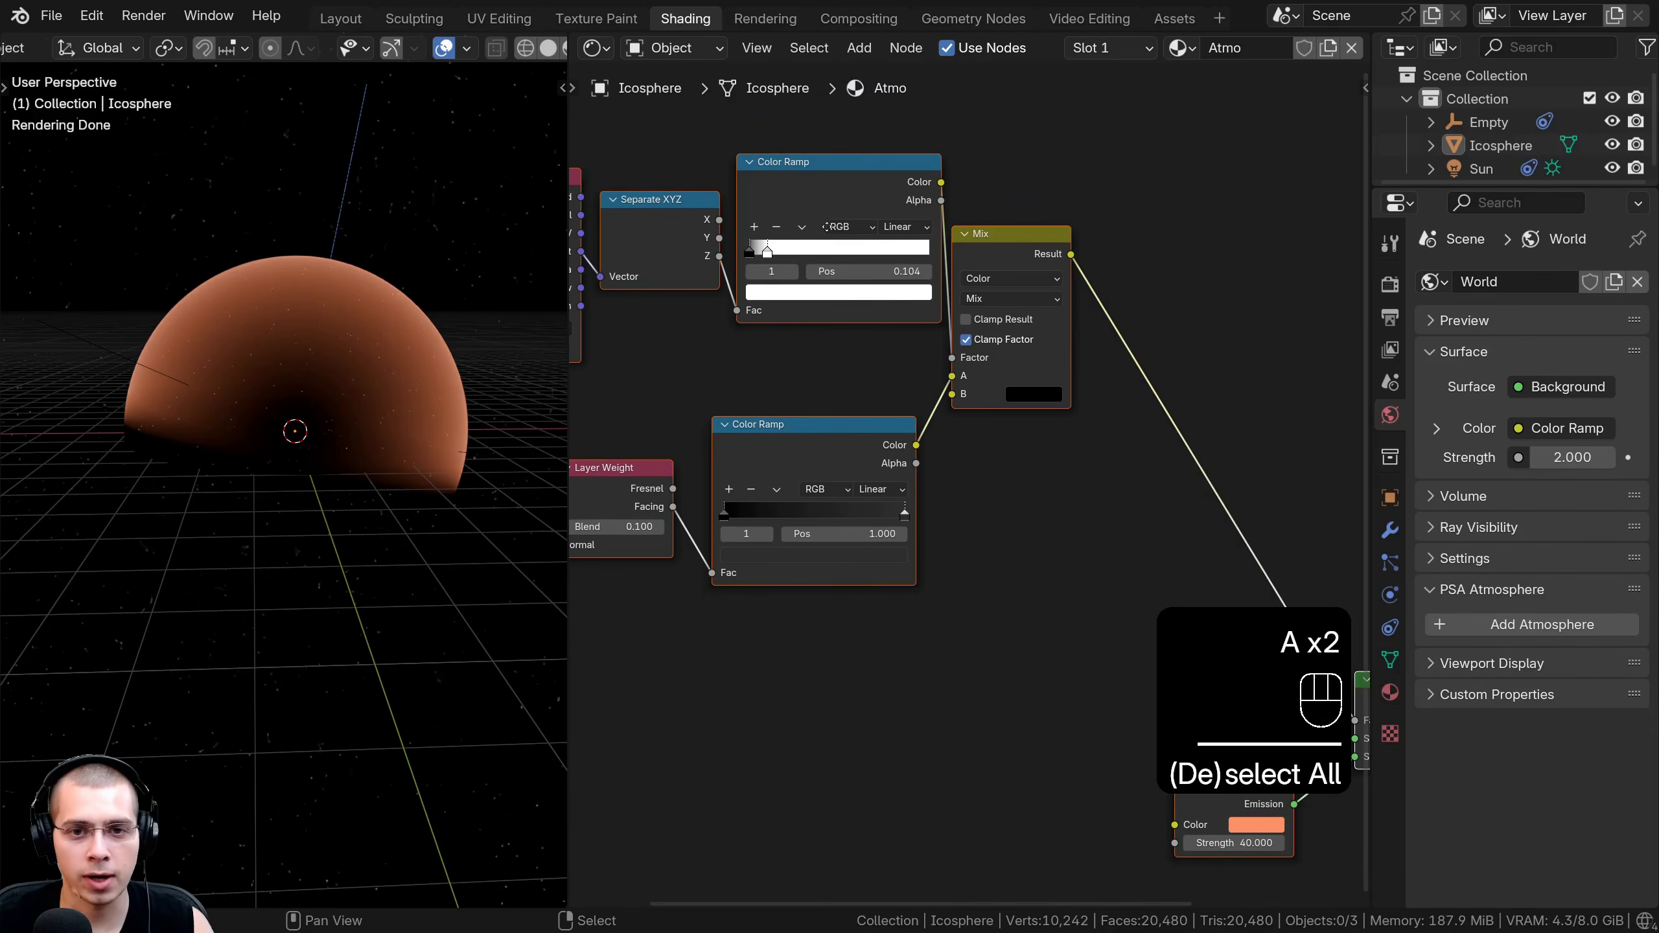
scroll(765, 490, "down", 3)
middle_click_drag(491, 464, 486, 889)
middle_click_drag(479, 572, 486, 602)
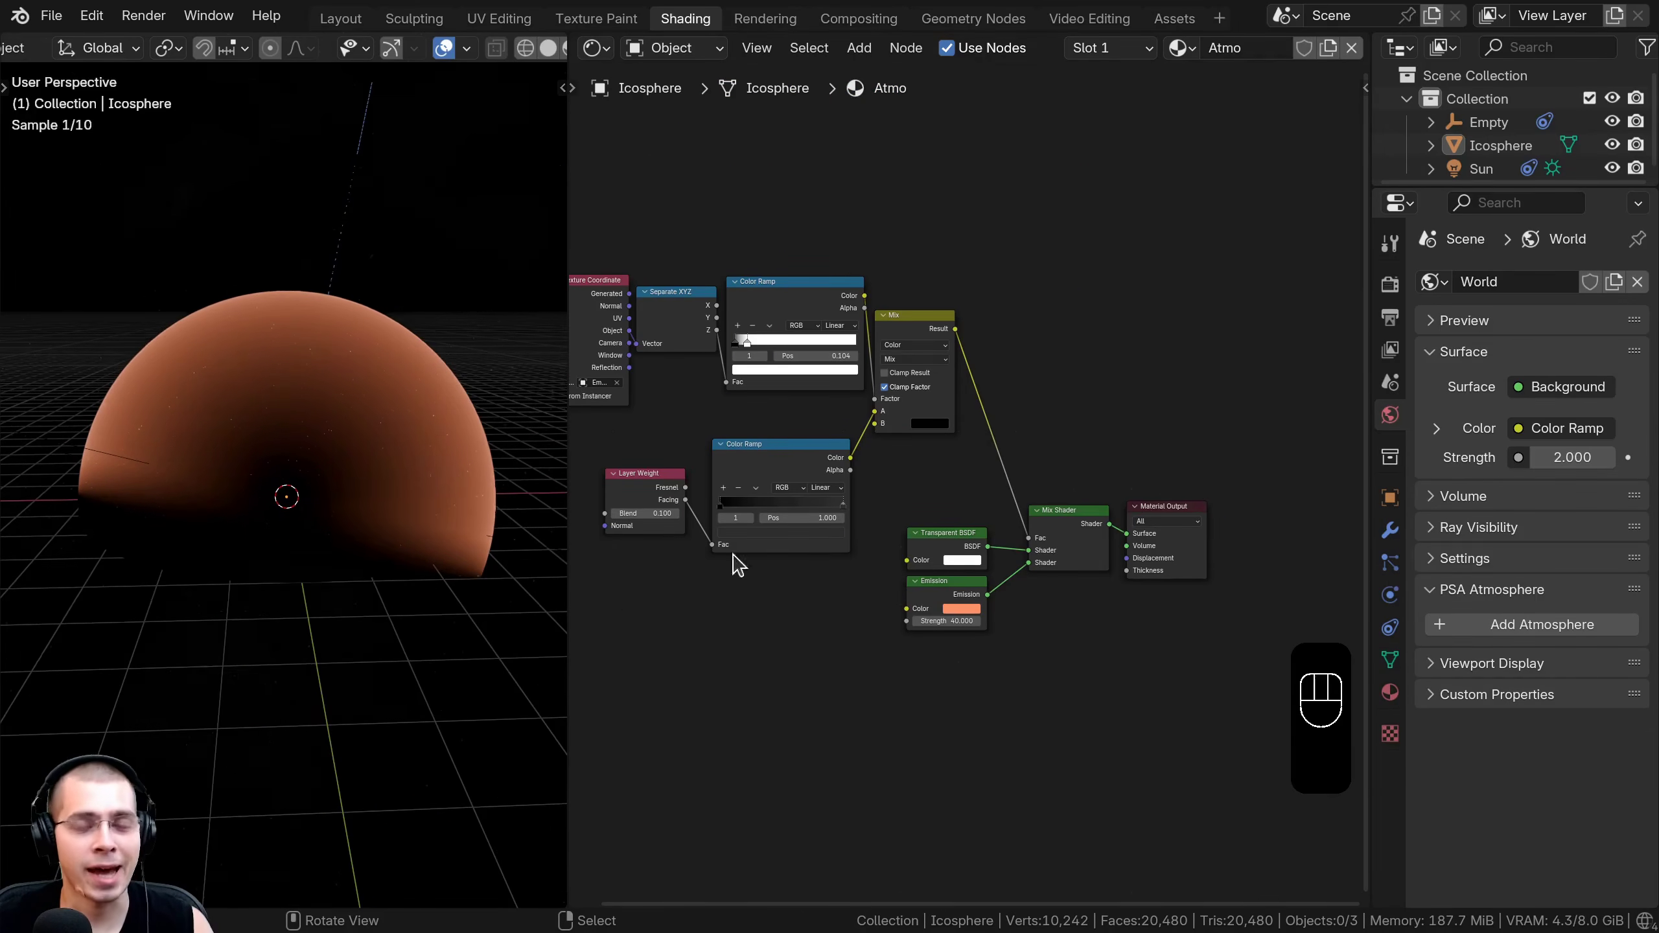
middle_click_drag(623, 600, 659, 664, "shift")
middle_click_drag(488, 429, 395, 287, "shift")
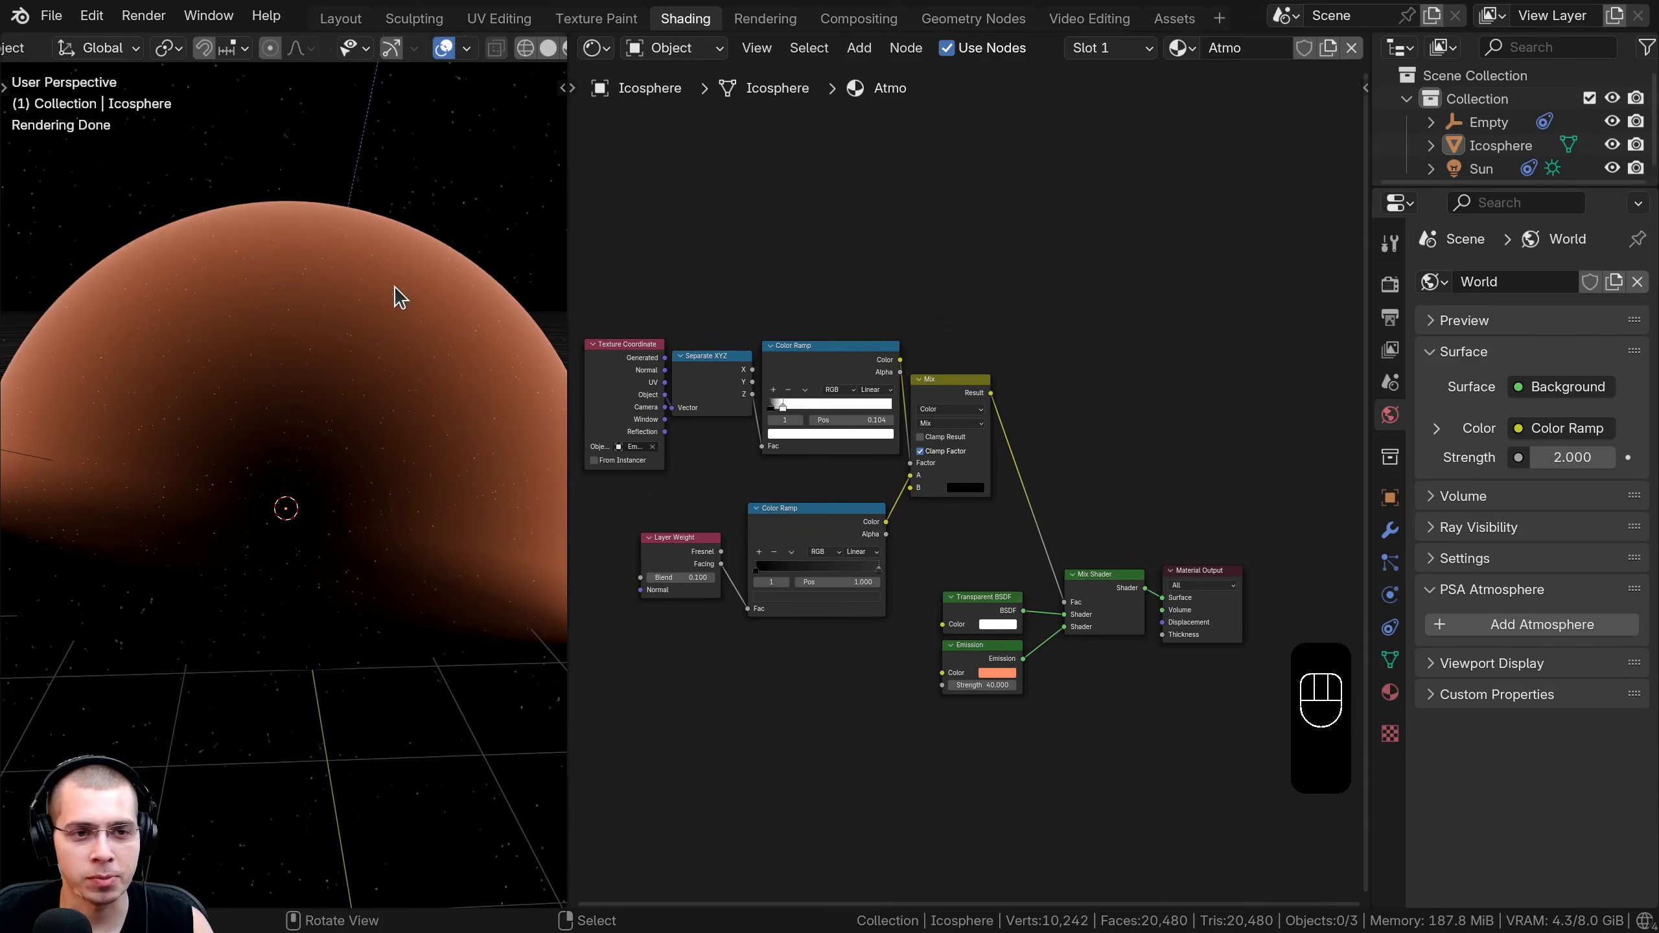
Switch the viewport to Solid shading, duplicate the Icosphere in place, and try scaling the copy up.
key("z")
left_click(530, 305)
middle_click_drag(423, 362, 370, 344, "shift")
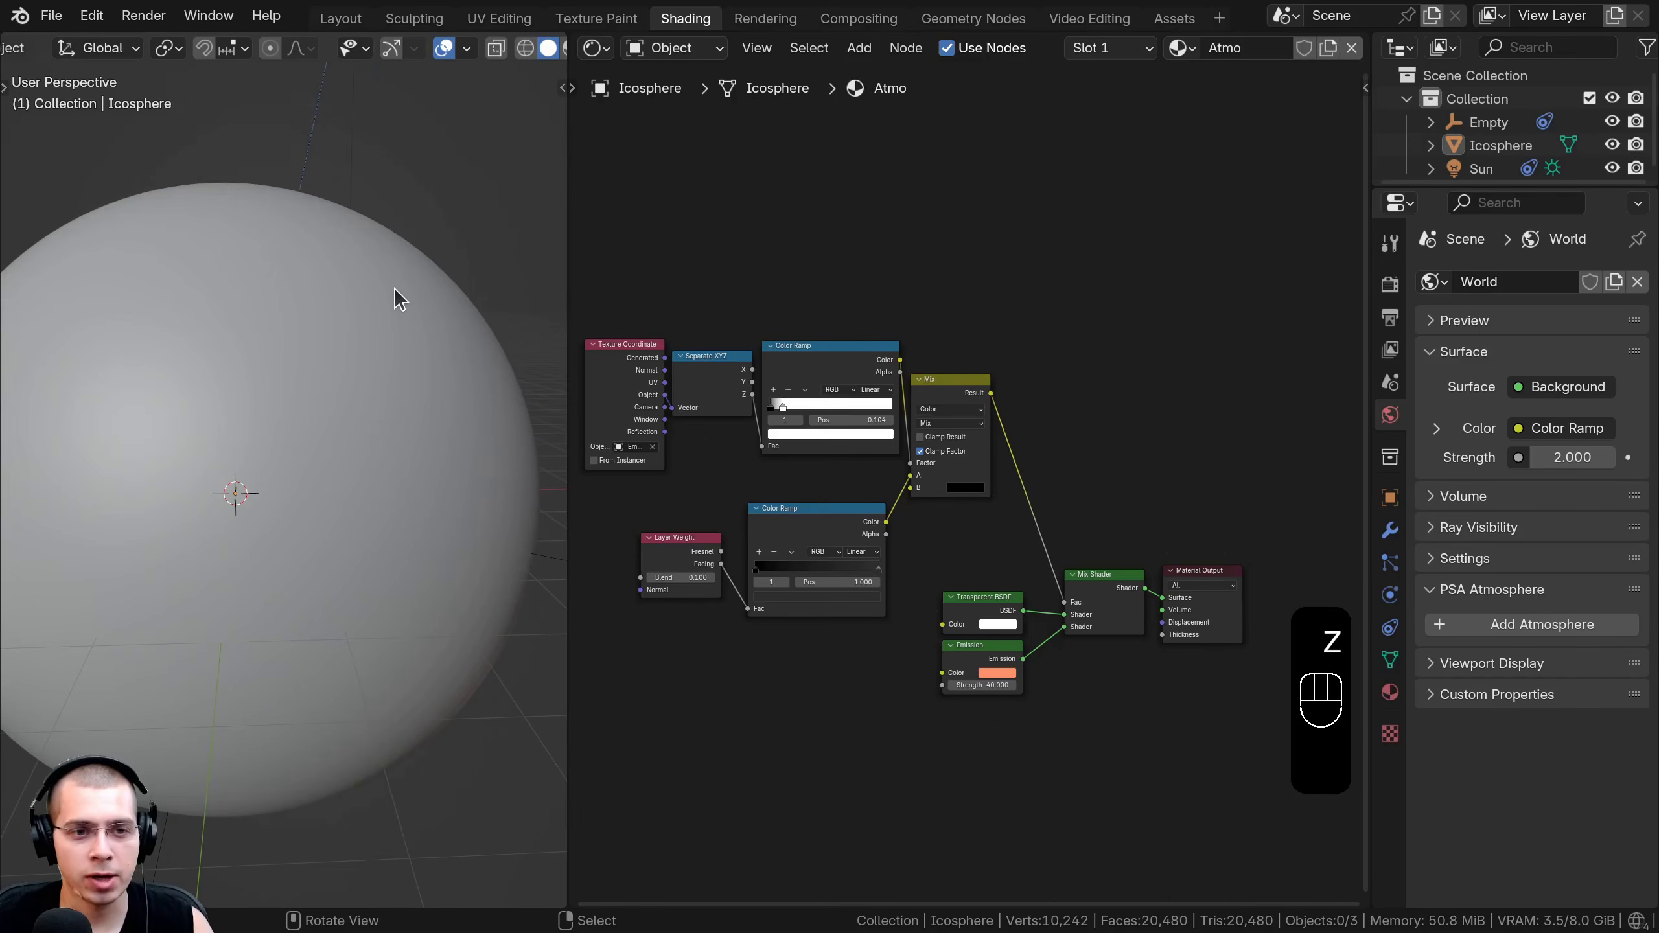
right_click(394, 288)
key("shift+d")
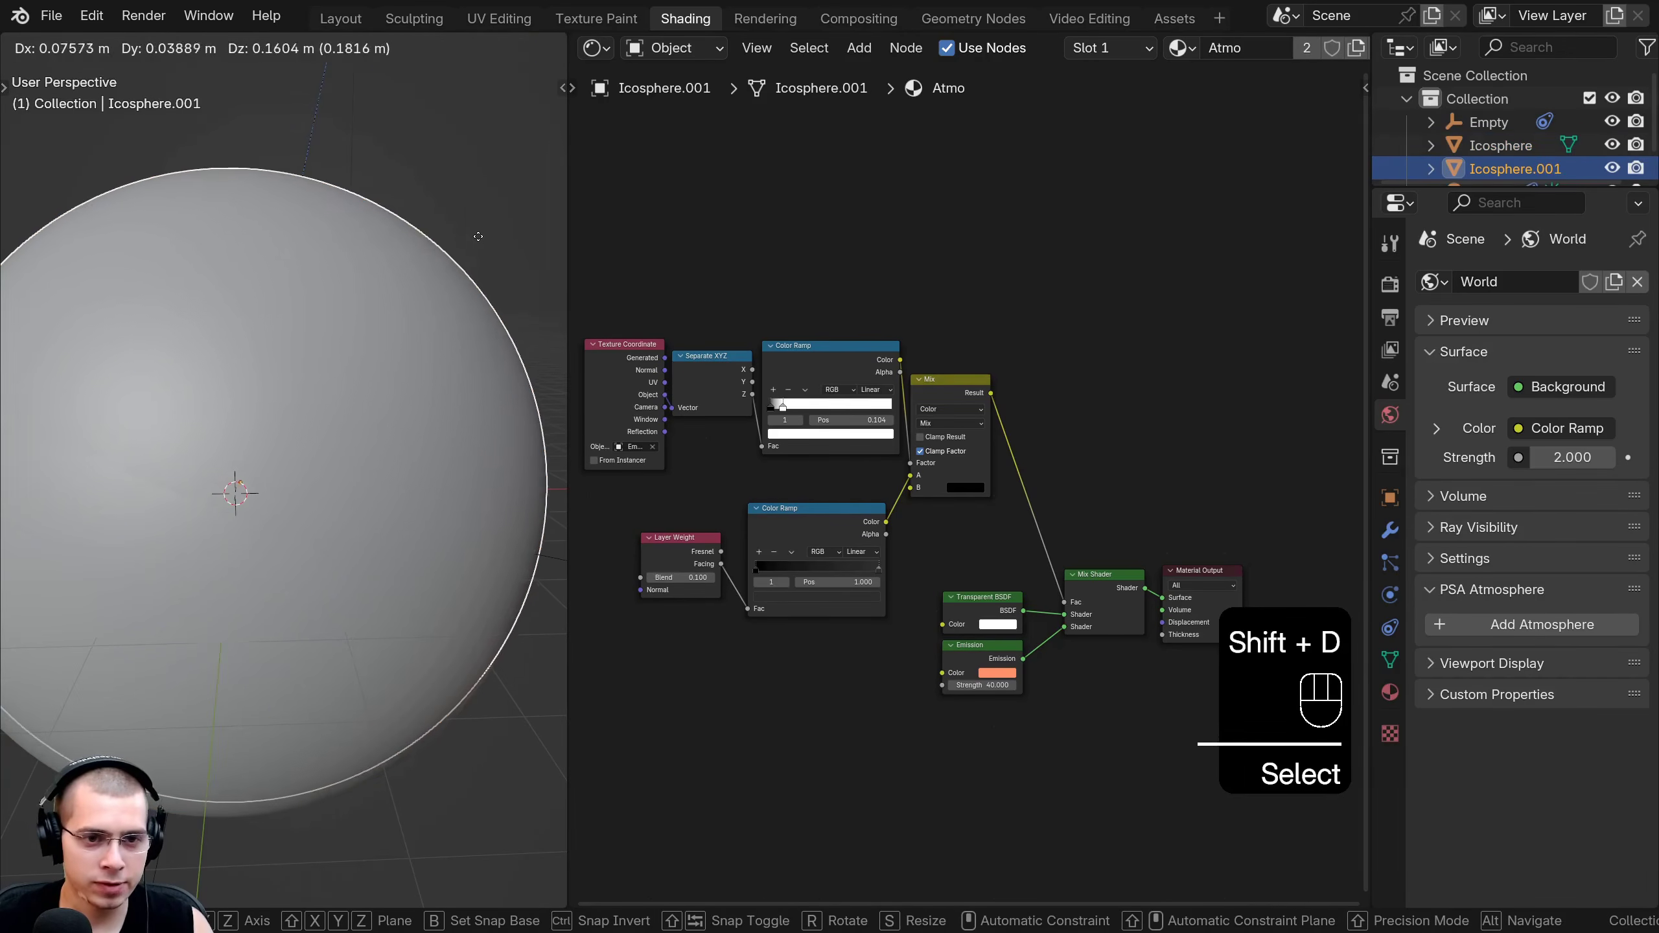
key("s")
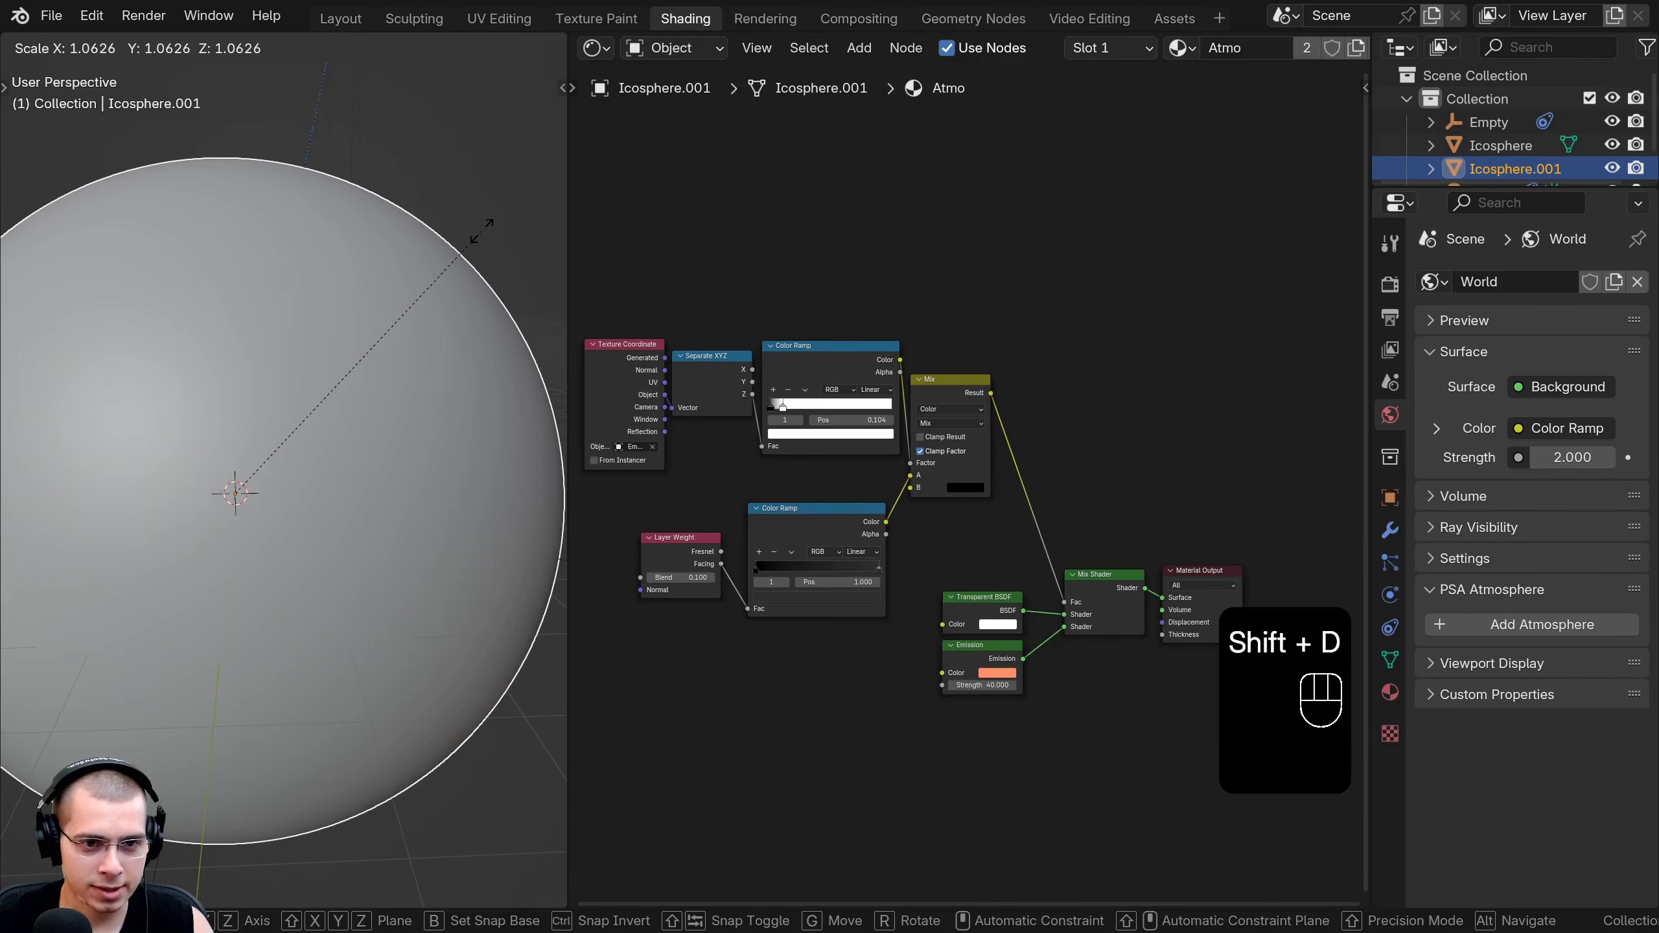
right_click(474, 234)
Switch the viewport to Wireframe shading for a close view of the two overlapping spheres' edge.
mouse_move(474, 234)
middle_mouse_down("shift")
mouse_move(344, 337)
mouse_move(336, 388)
middle_mouse_up("shift")
key("z")
left_click(277, 243)
scroll(299, 274, "up", 3)
scroll(366, 366, "up", 3)
middle_click_drag(451, 315, 411, 345, "shift")
Scale the duplicated Icosphere in small increments so it fits just inside the original sphere's edge.
key("s")
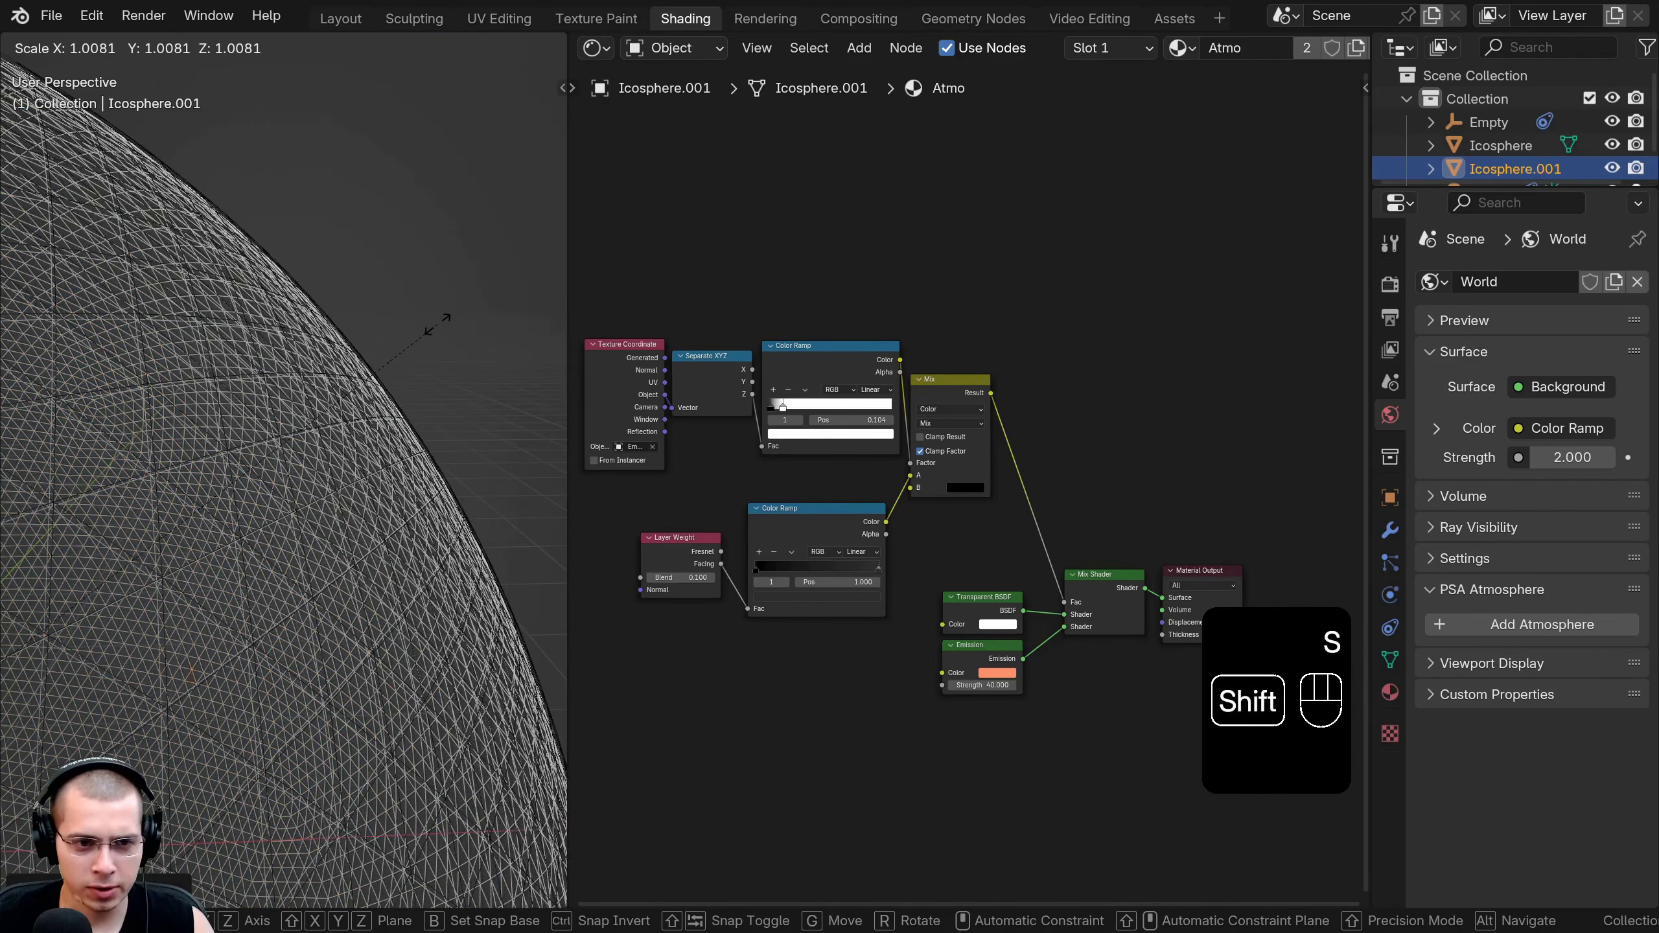
left_click(338, 348)
key("s")
left_click(199, 259)
key("s")
left_click(352, 361)
left_click(320, 338)
left_click(327, 337)
key("s")
left_click(337, 643)
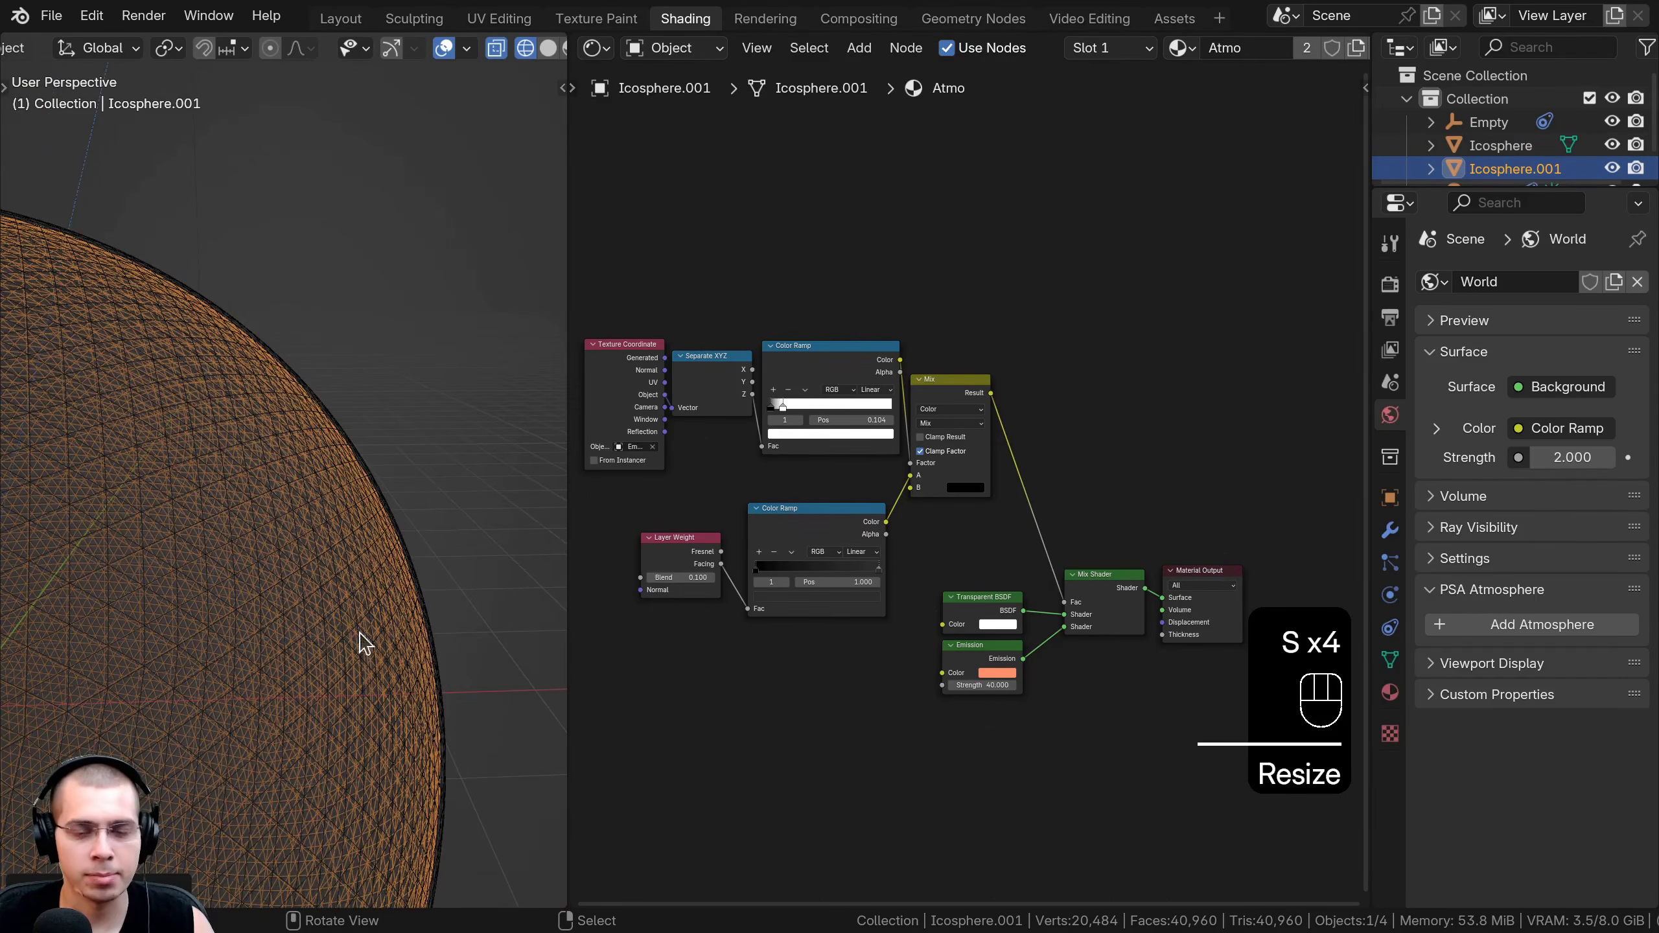
Unlink the Atmo material from the duplicated Icosphere and give it a new material named Planet.
middle_click_drag(862, 521, 862, 515)
scroll(201, 517, "down", 4)
key("g")
right_click(277, 441)
middle_click_drag(221, 529, 320, 477, "shift")
scroll(1144, 56, "down", 3)
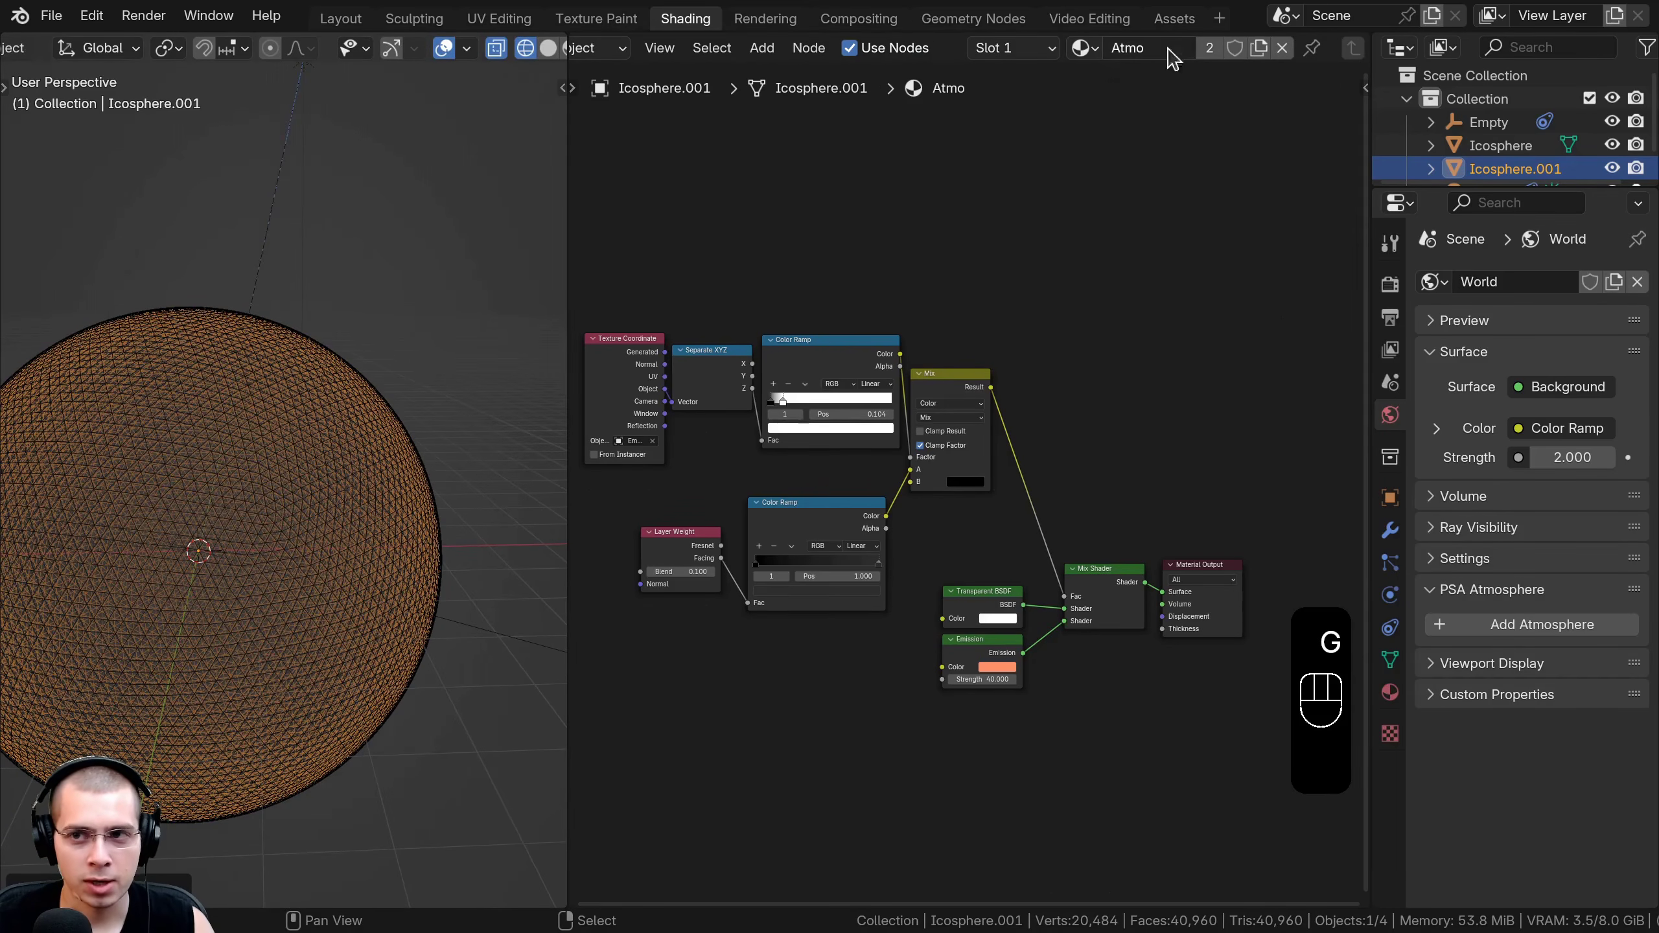
left_click(1281, 50)
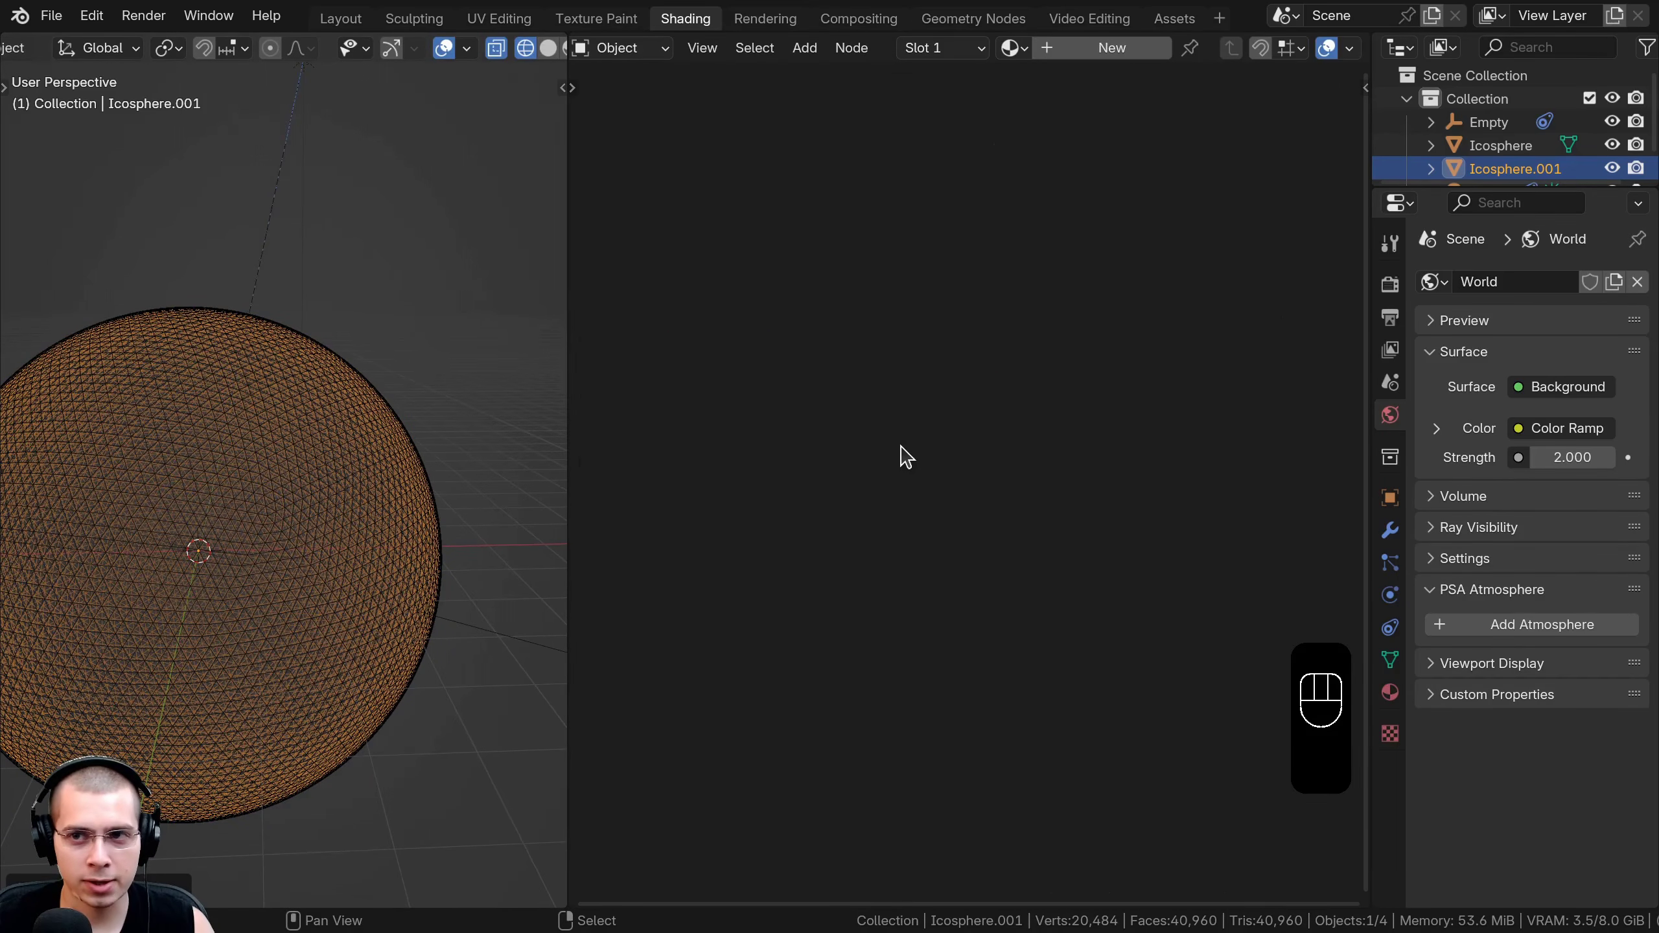
left_click(1048, 52)
type("Pl")
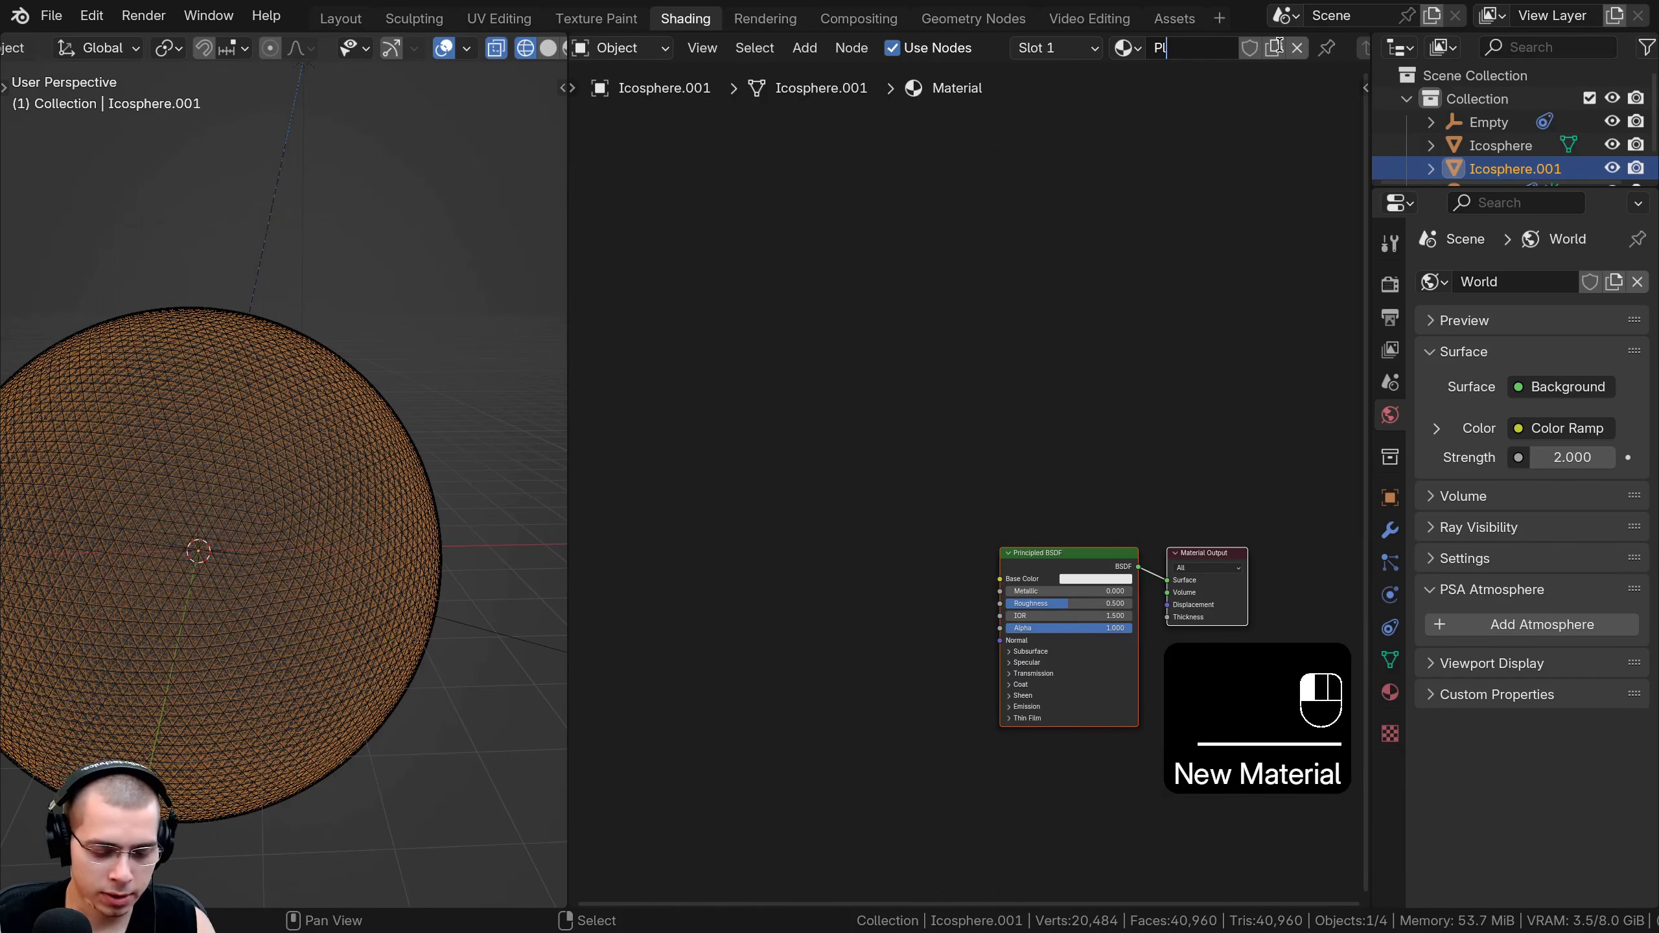
type("anet")
key("Return")
Switch the viewport to Rendered shading, test-move the outer and inner spheres in turn, and leave the inner one selected.
middle_click_drag(293, 722, 366, 667, "shift")
key("z")
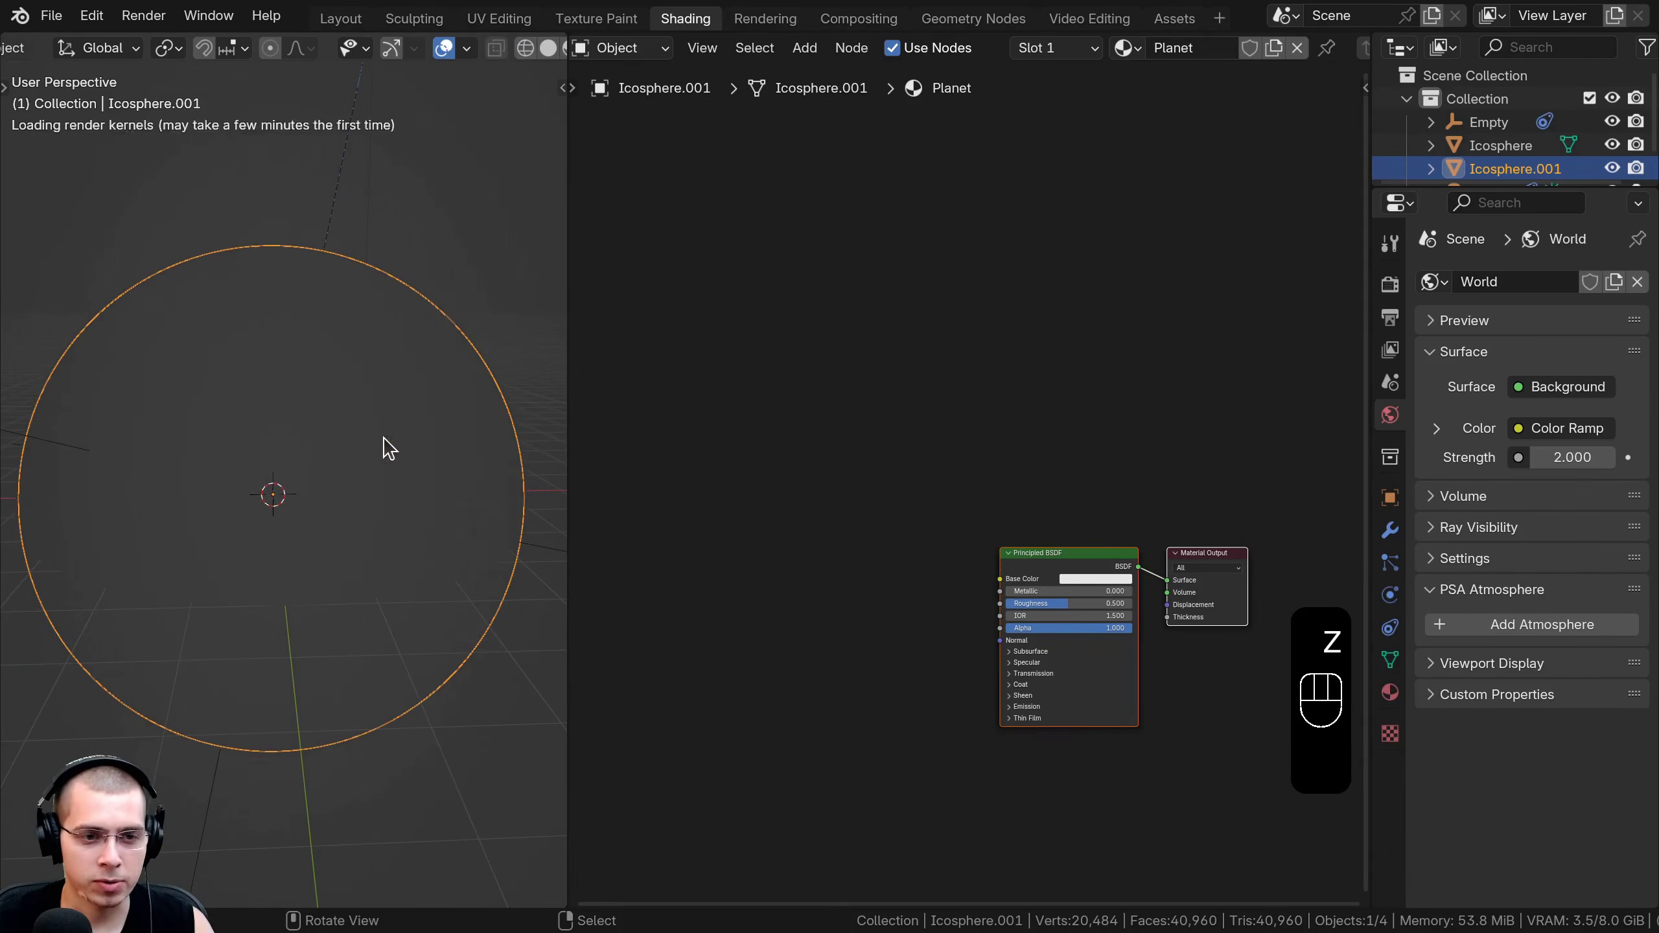
left_click(389, 451)
key("a")
right_click(381, 404)
key("g")
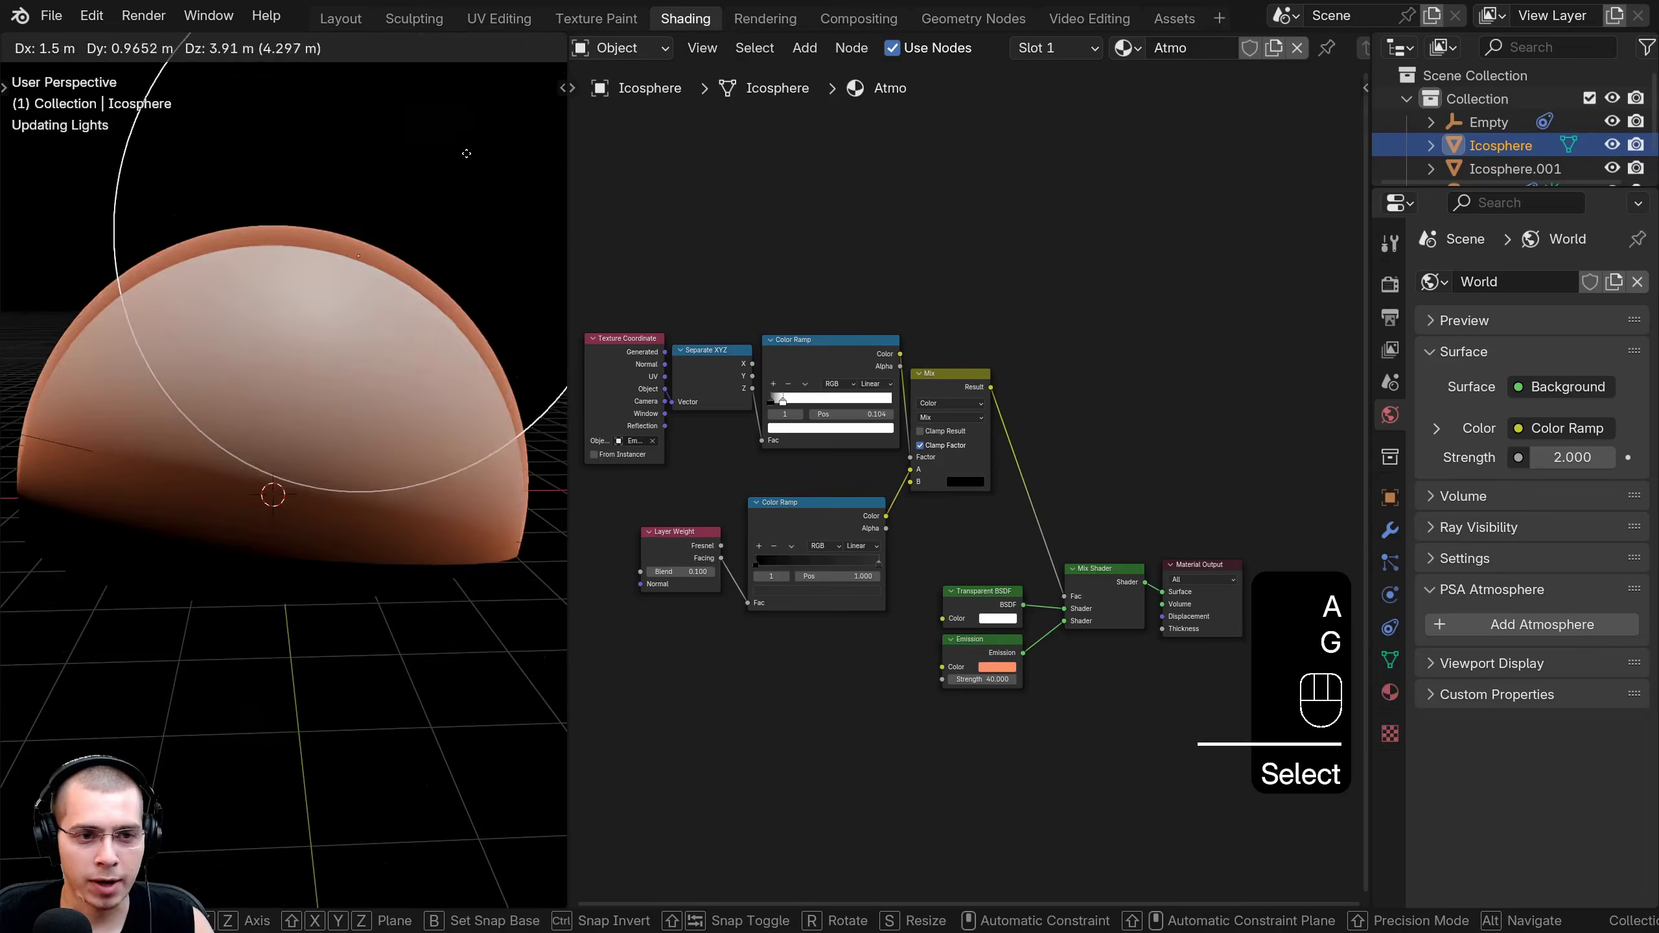
right_click(337, 379)
right_click(344, 420)
key("g")
right_click(235, 418)
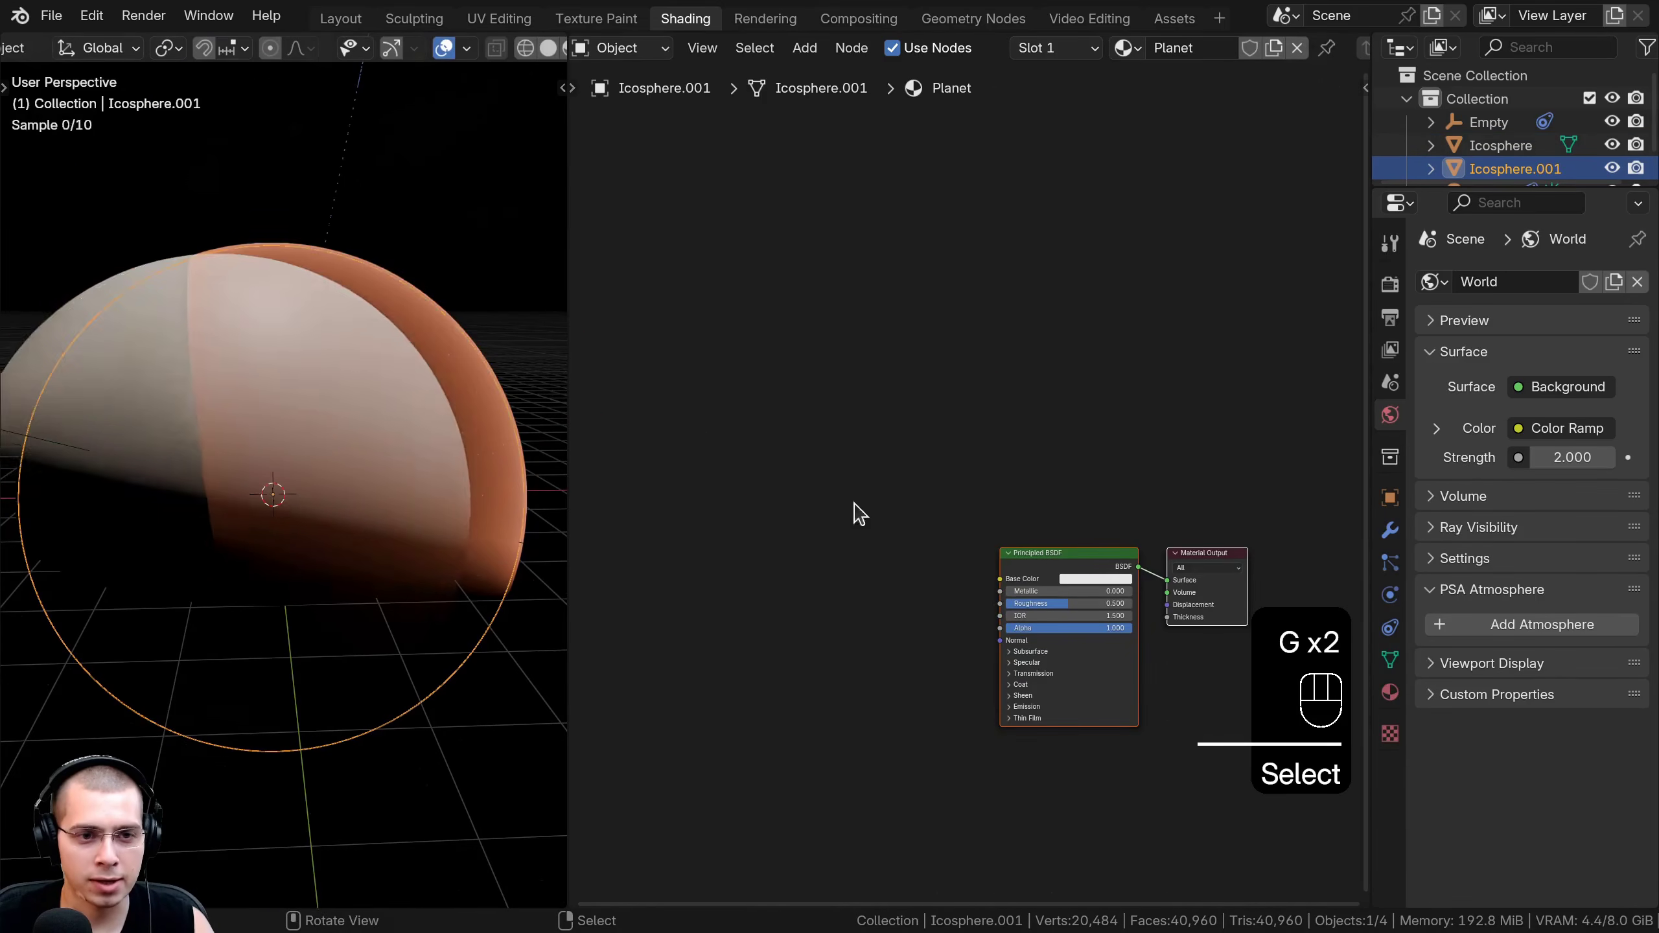
Enlarge the node editor by narrowing the properties area and the 3D viewport, with the Planet material's nodes in view.
scroll(980, 467, "down", 2)
middle_click_drag(1004, 465, 956, 300)
scroll(956, 300, "up", 5)
key("a")
left_click_drag(1373, 358, 1579, 358)
left_click_drag(567, 396, 420, 405)
Add a Noise Texture node before the Principled BSDF and preview its Fac output directly on the sphere.
key("shift+a")
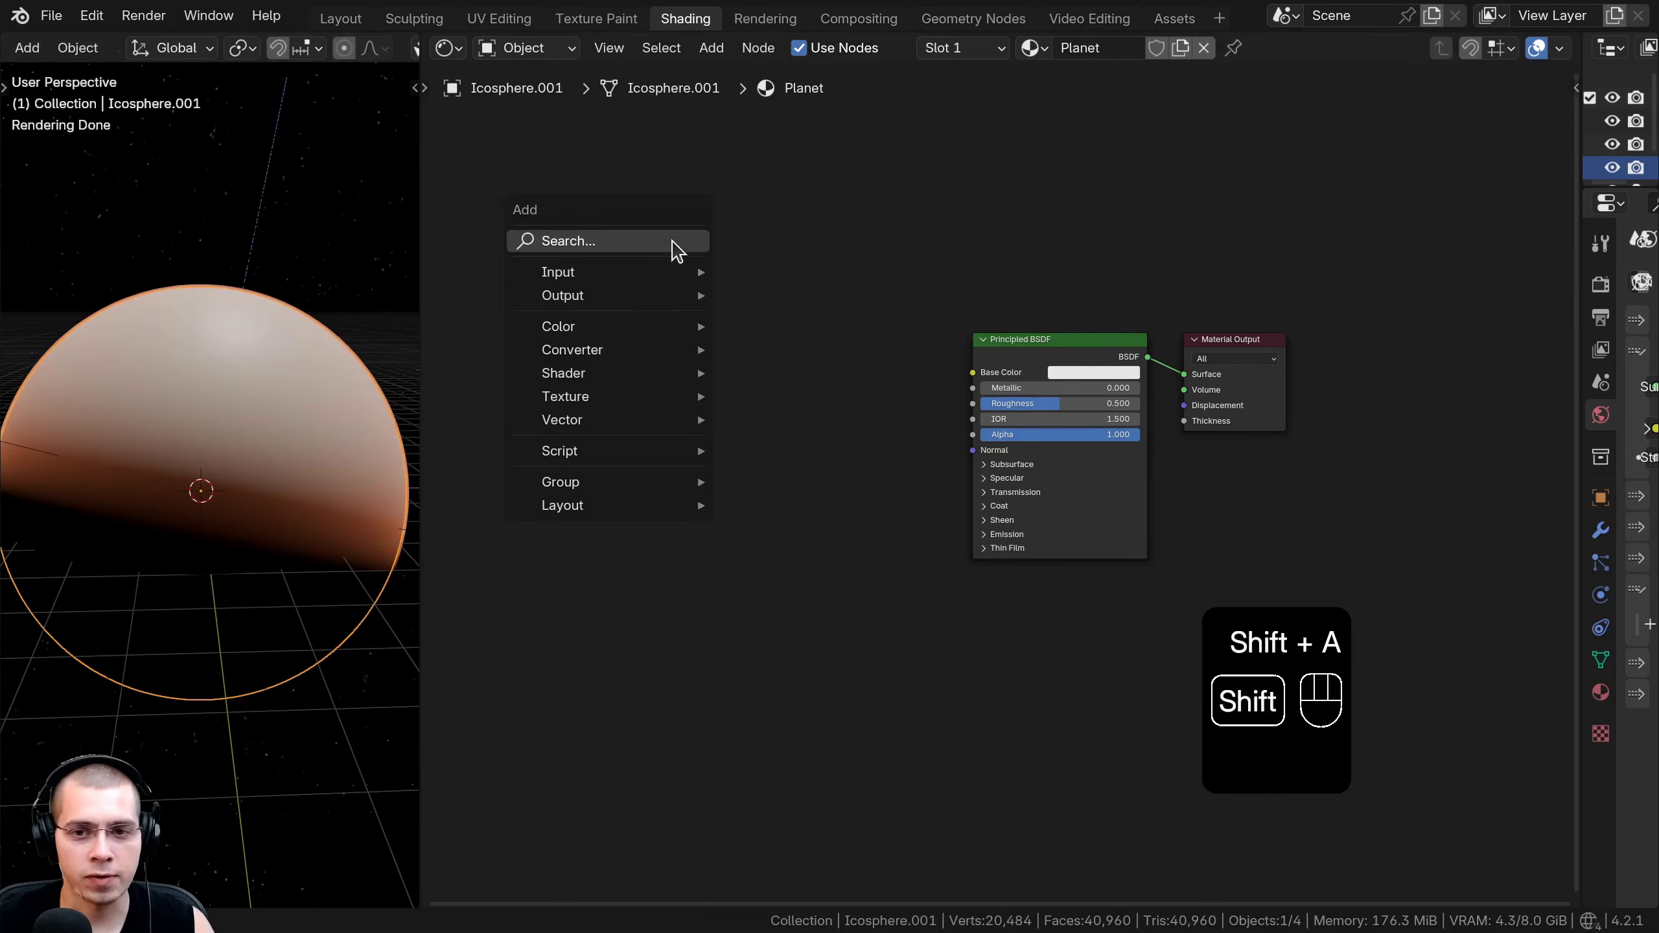
left_click(677, 248)
type("nois")
key("Return")
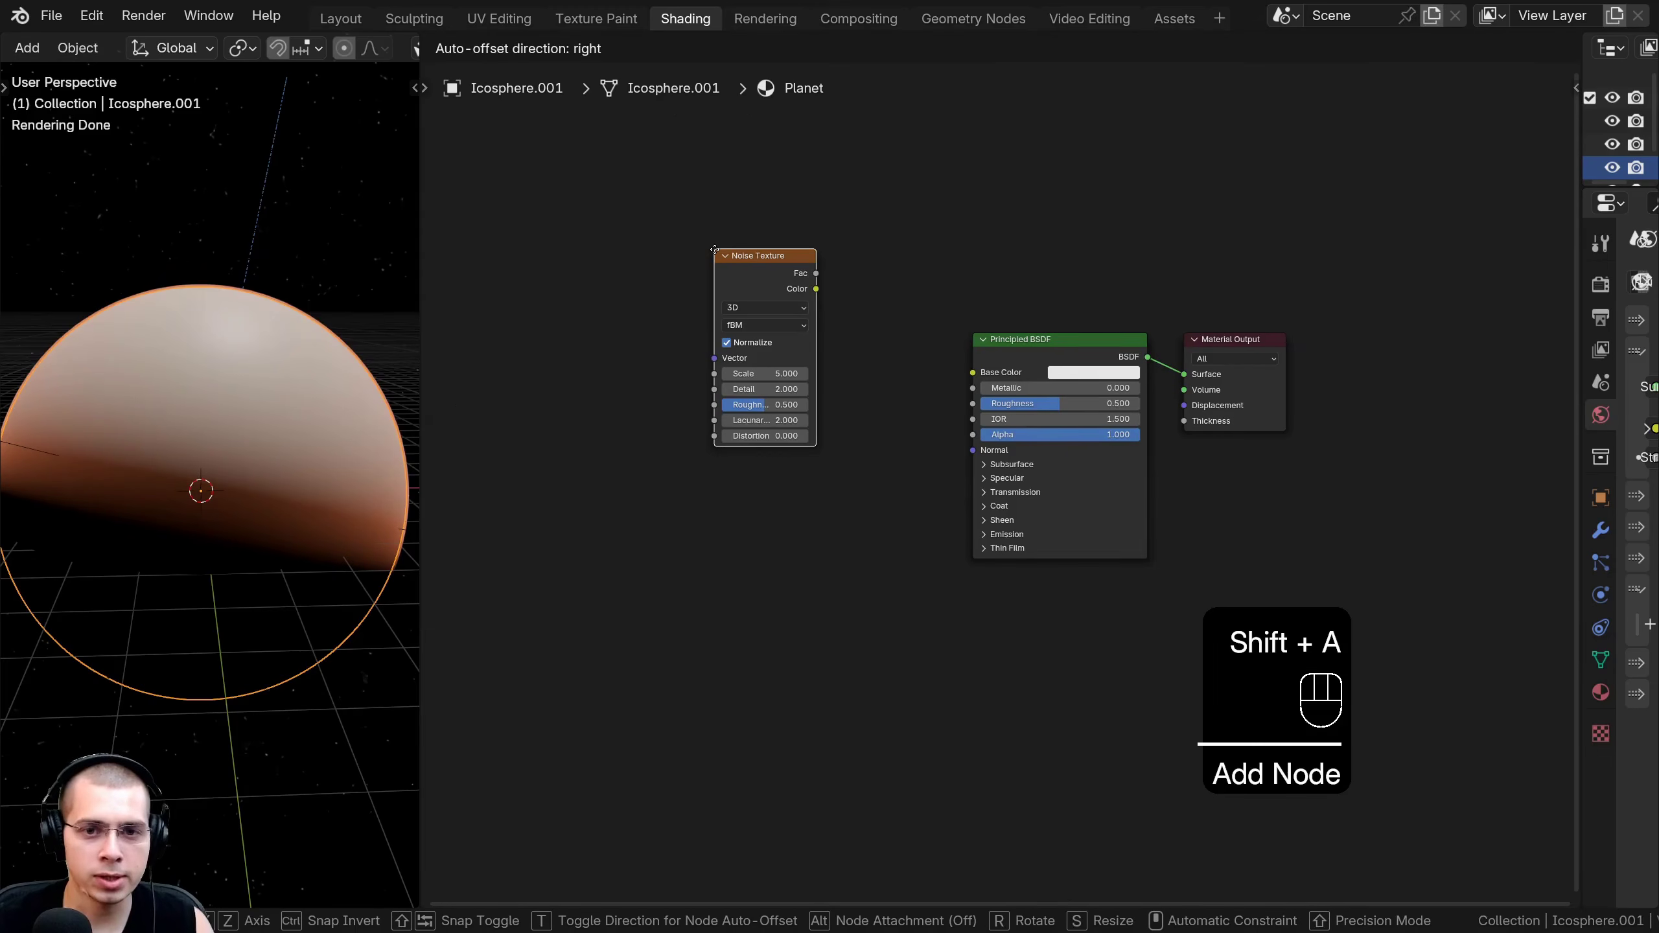
left_click(614, 352)
middle_click_drag(804, 454, 940, 491)
scroll(941, 491, "up", 2)
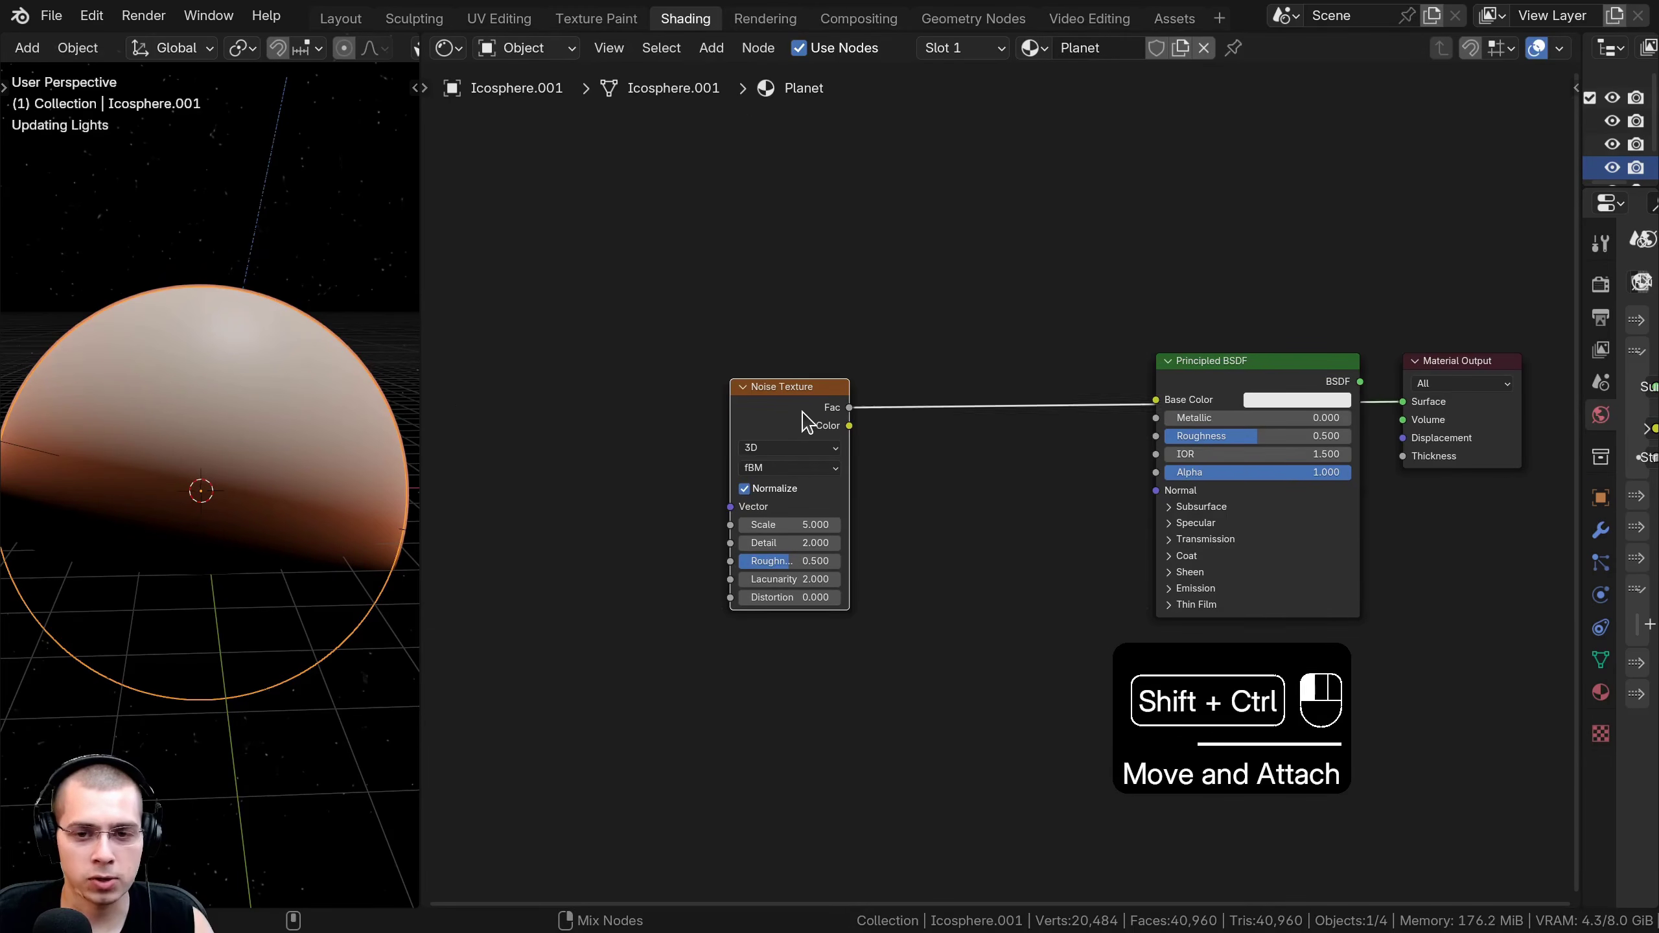
left_click_drag(802, 411, 793, 394)
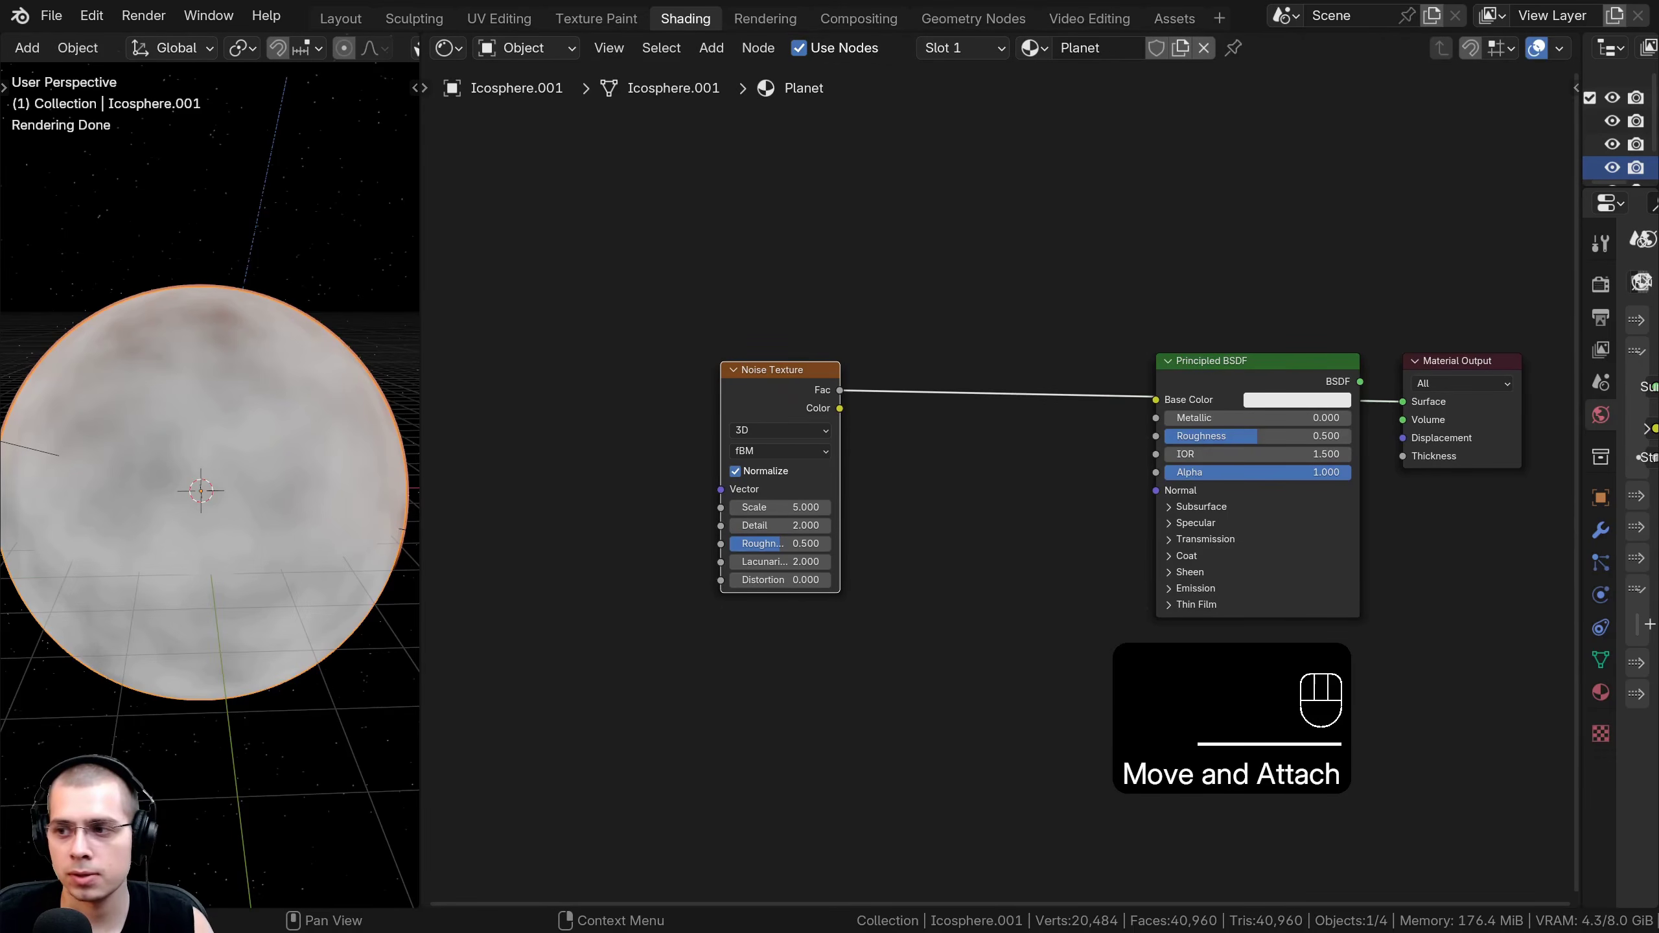
Set the Noise Texture to 4D with Detail 15 and Roughness 0.85.
scroll(653, 466, "up", 4)
middle_click_drag(654, 465, 662, 391)
left_click(801, 345)
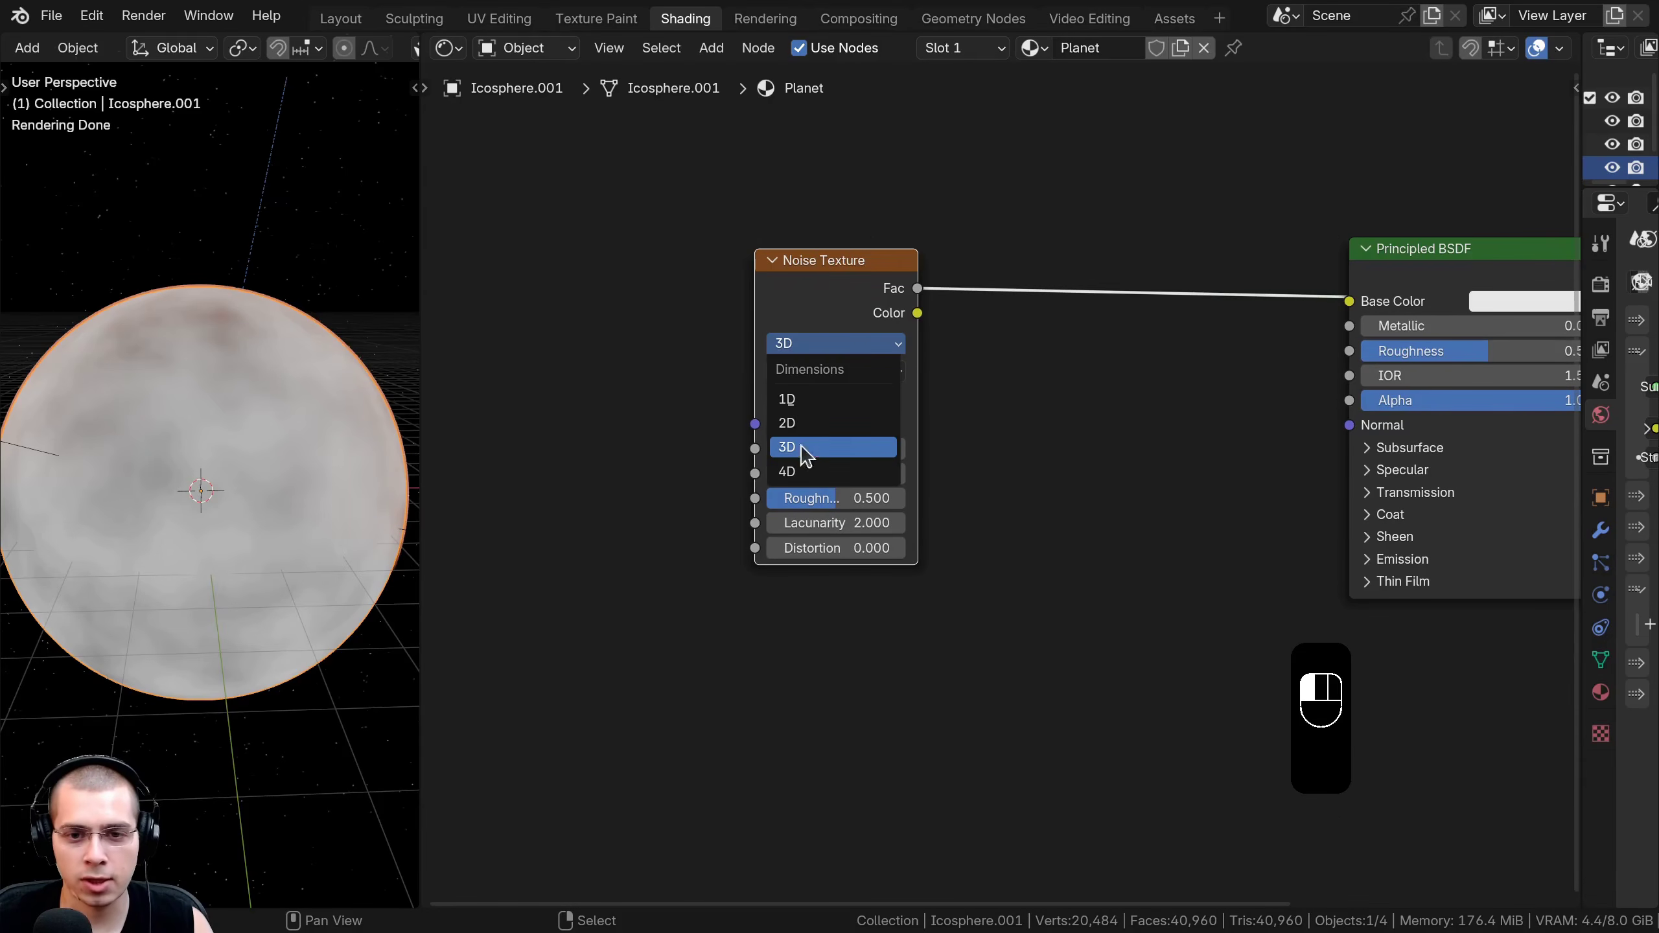
left_click(802, 473)
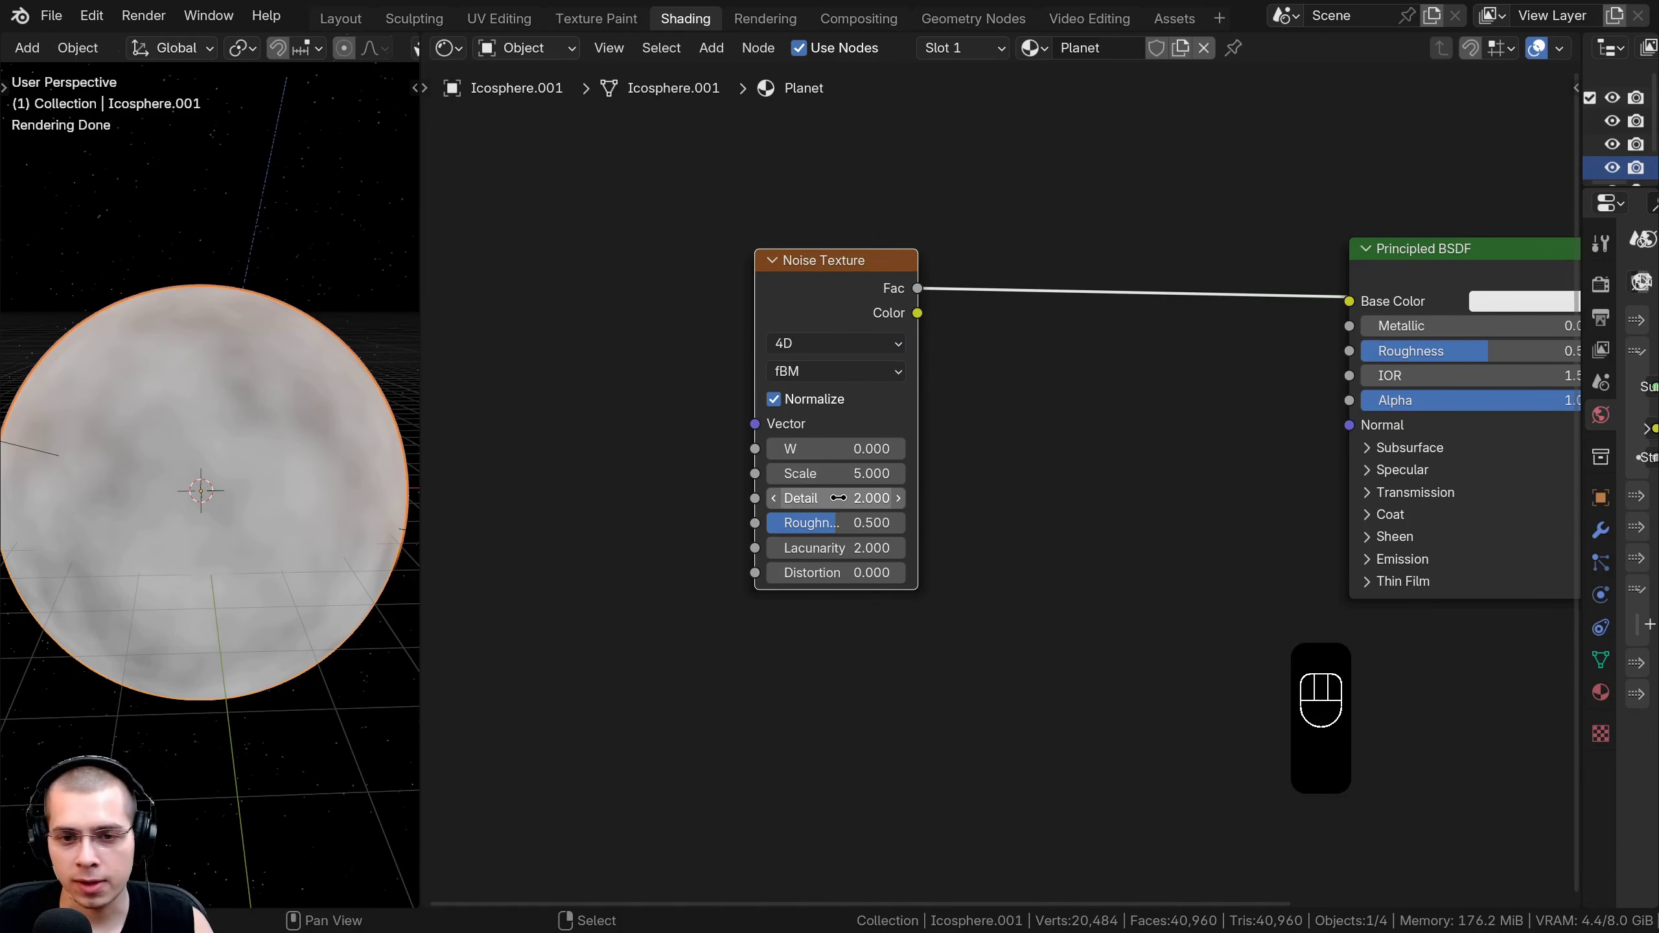
left_click_drag(843, 498, 947, 498)
scroll(843, 573, "up", 4)
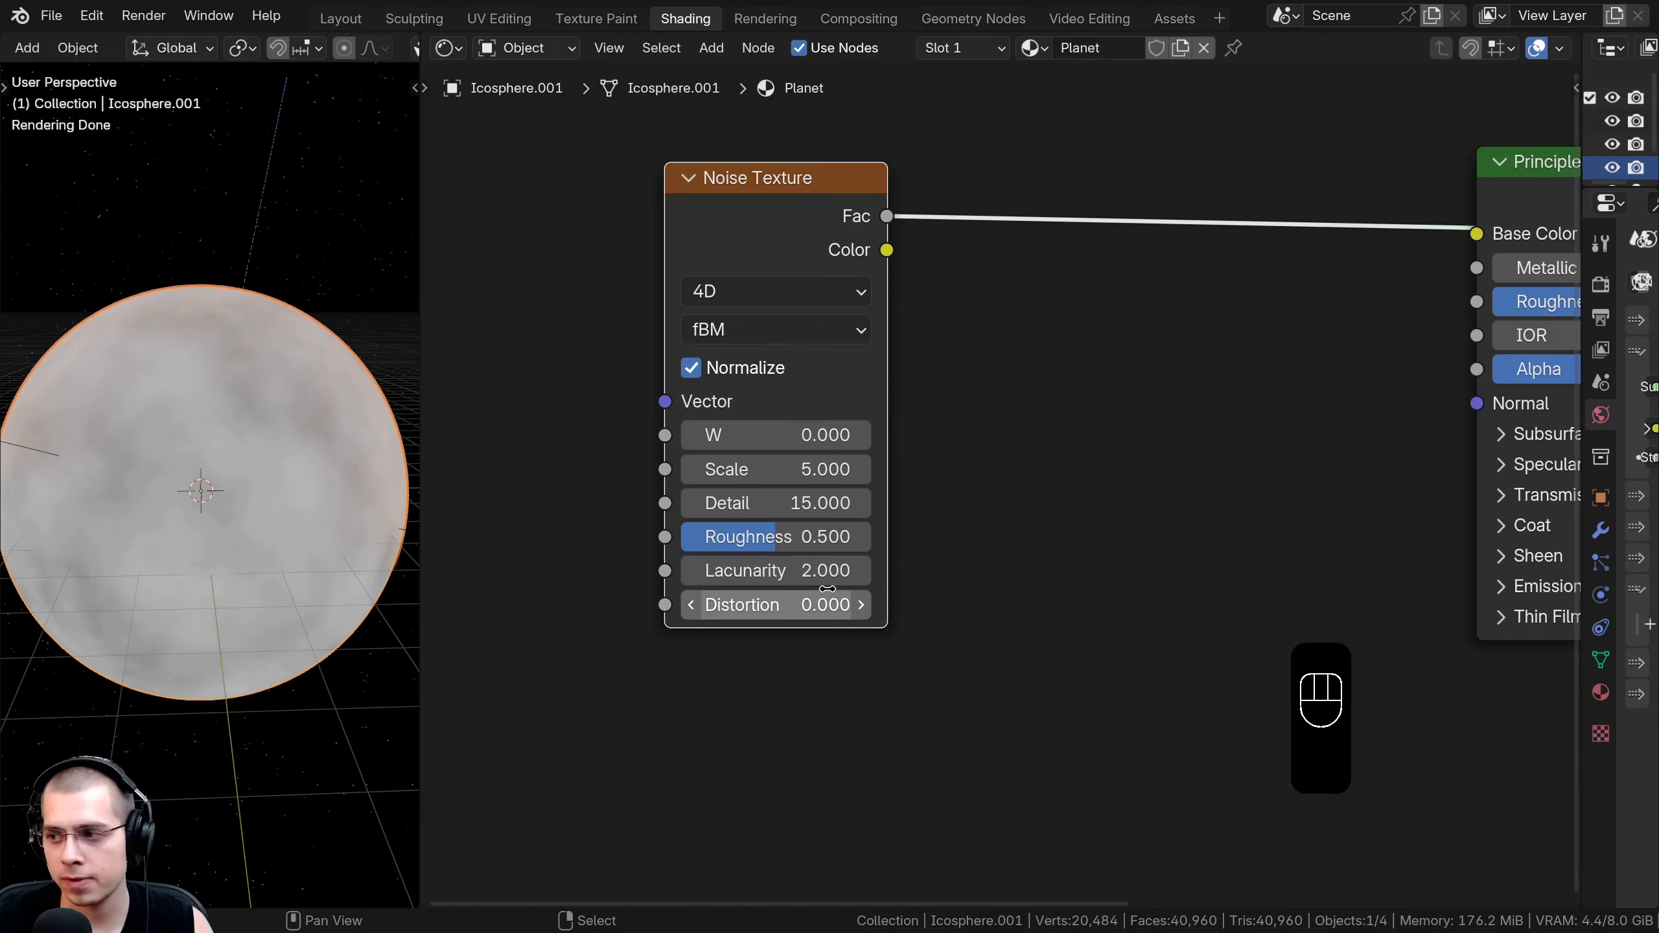
left_click(812, 530)
type(".85")
key("Return")
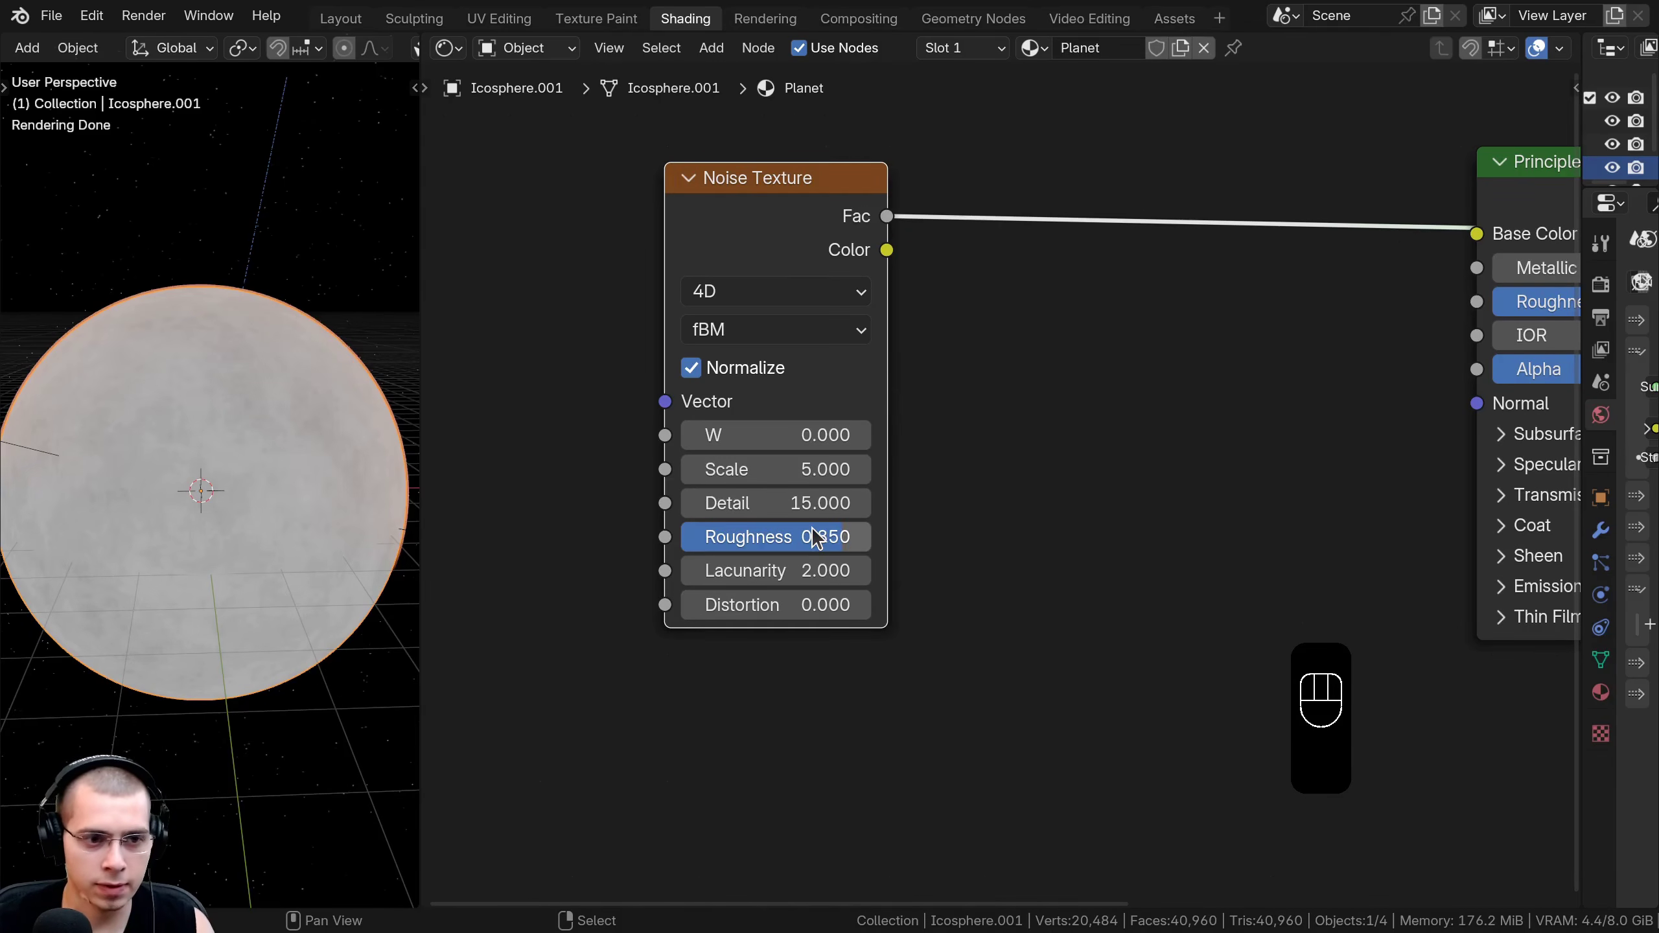
Change the Noise Texture type to Ridged Multifractal and set its Gain to 115.
left_click(796, 321)
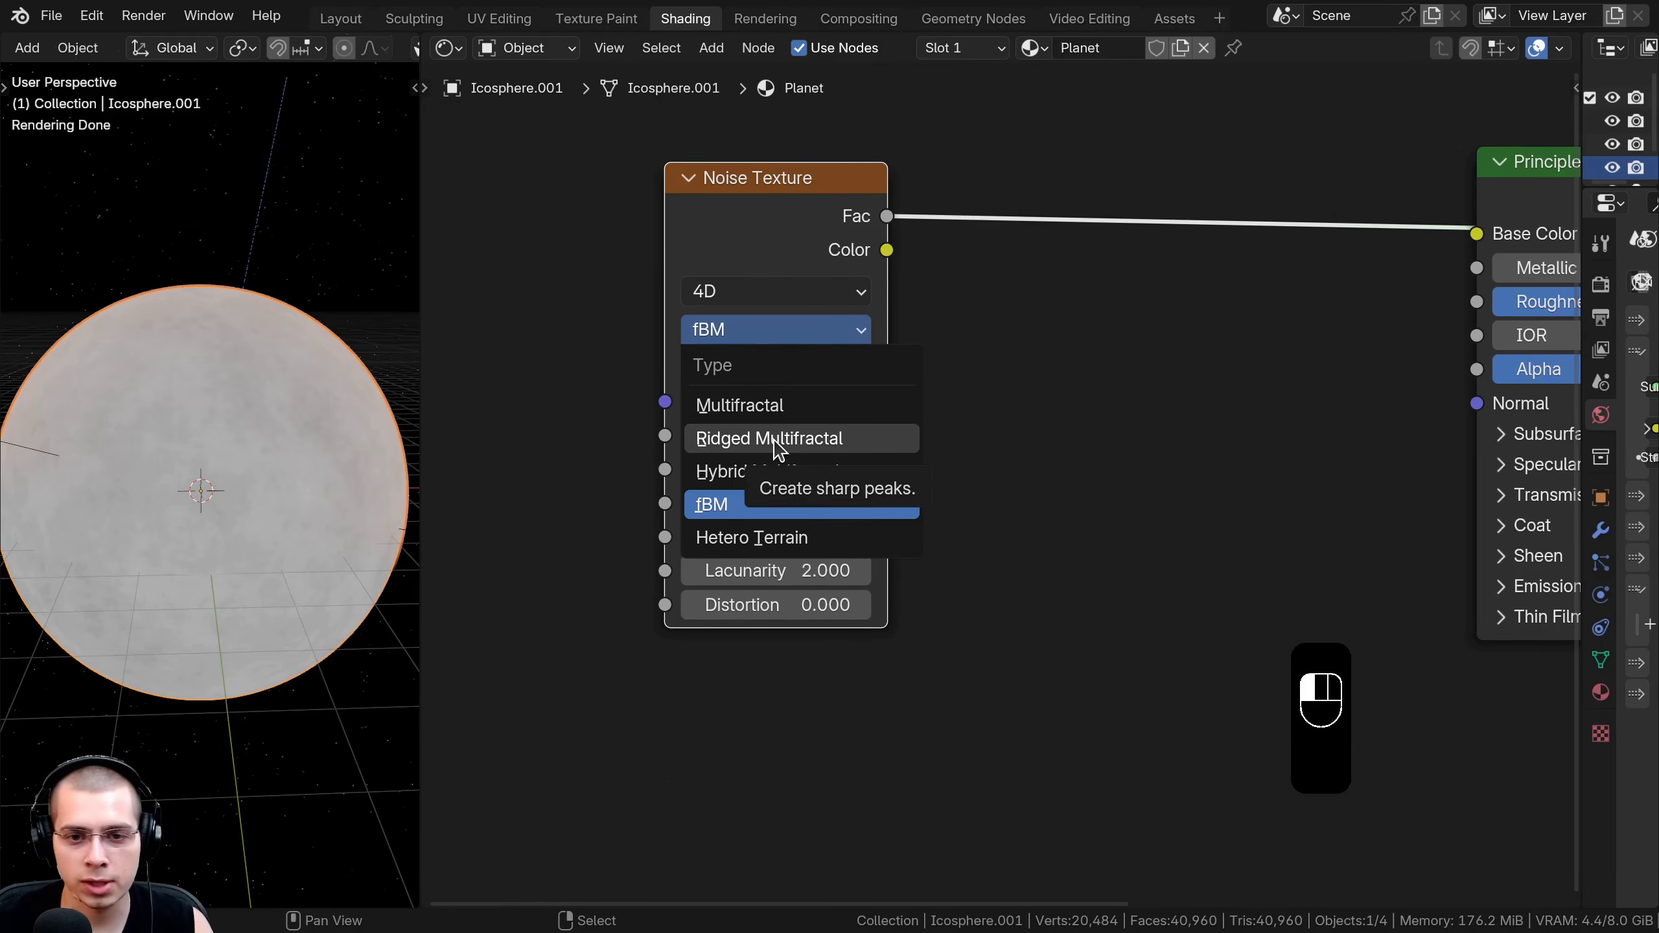
left_click(810, 452)
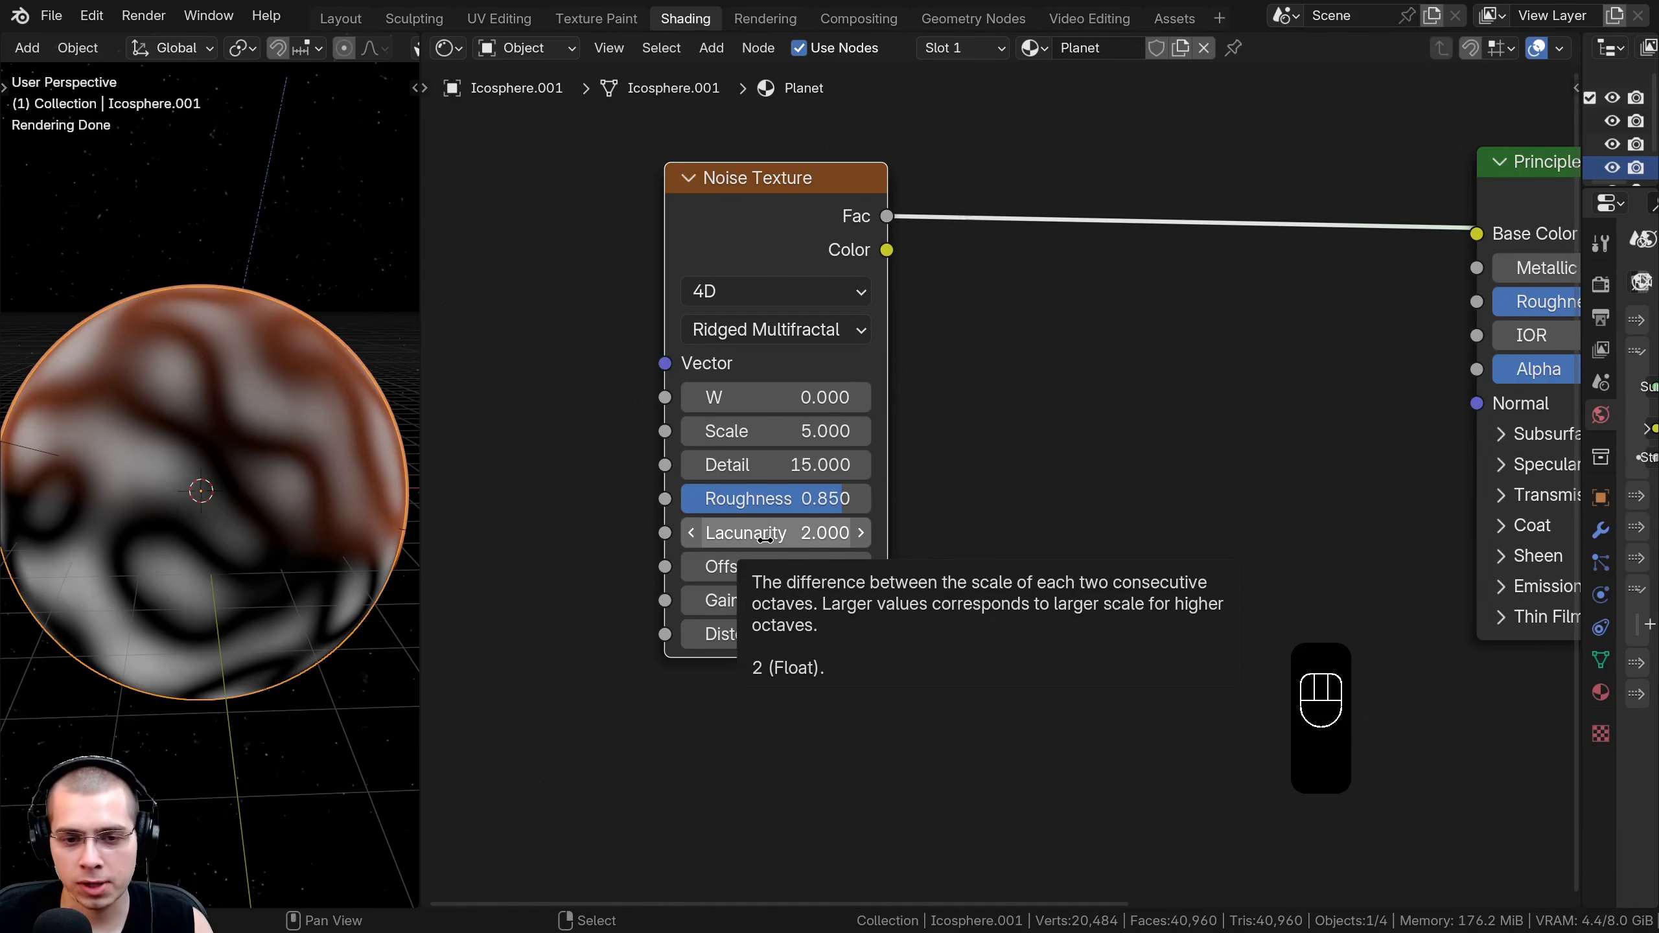
left_click_drag(763, 599, 1065, 601)
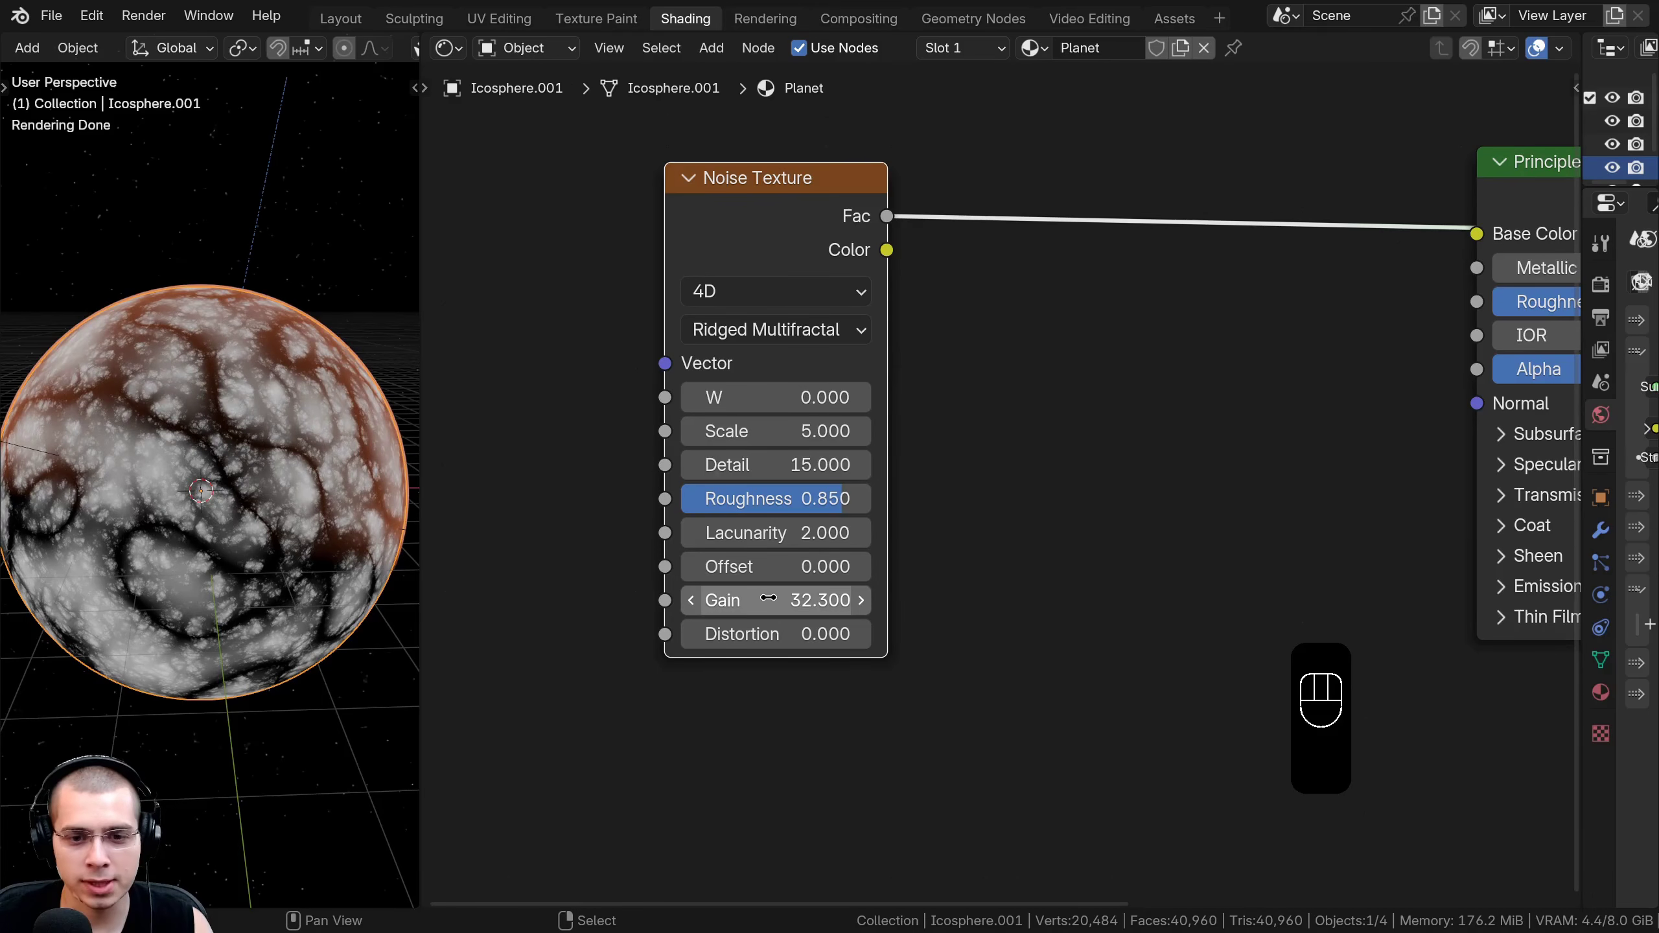
left_click(769, 600)
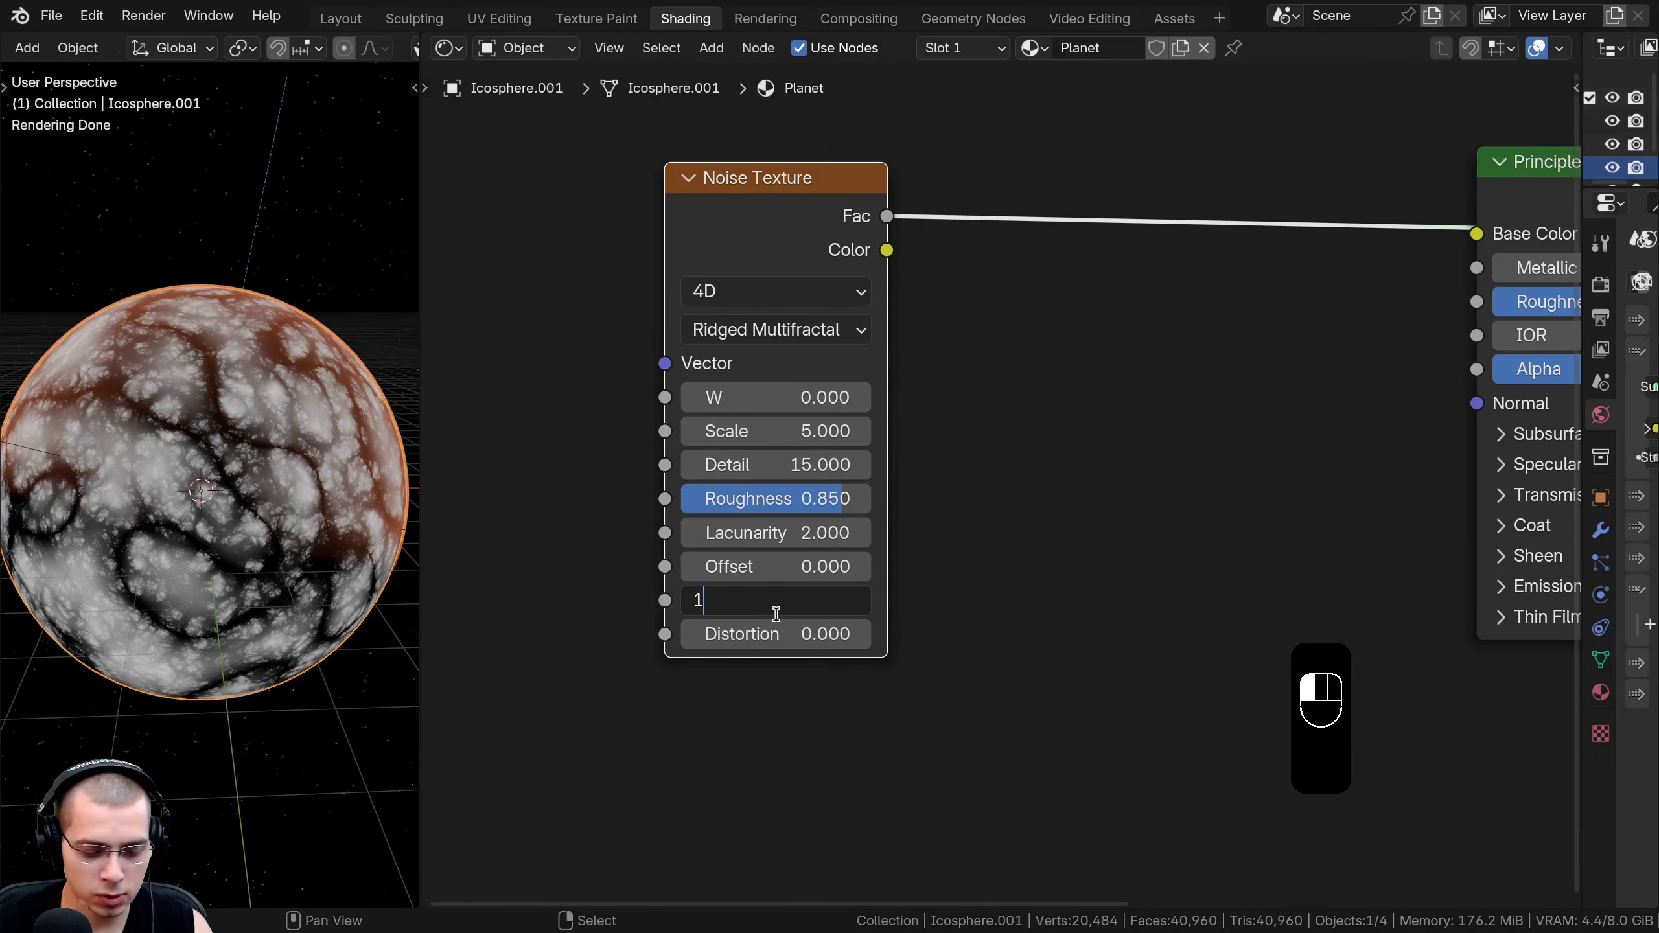
key("Return")
scroll(295, 553, "up", 2)
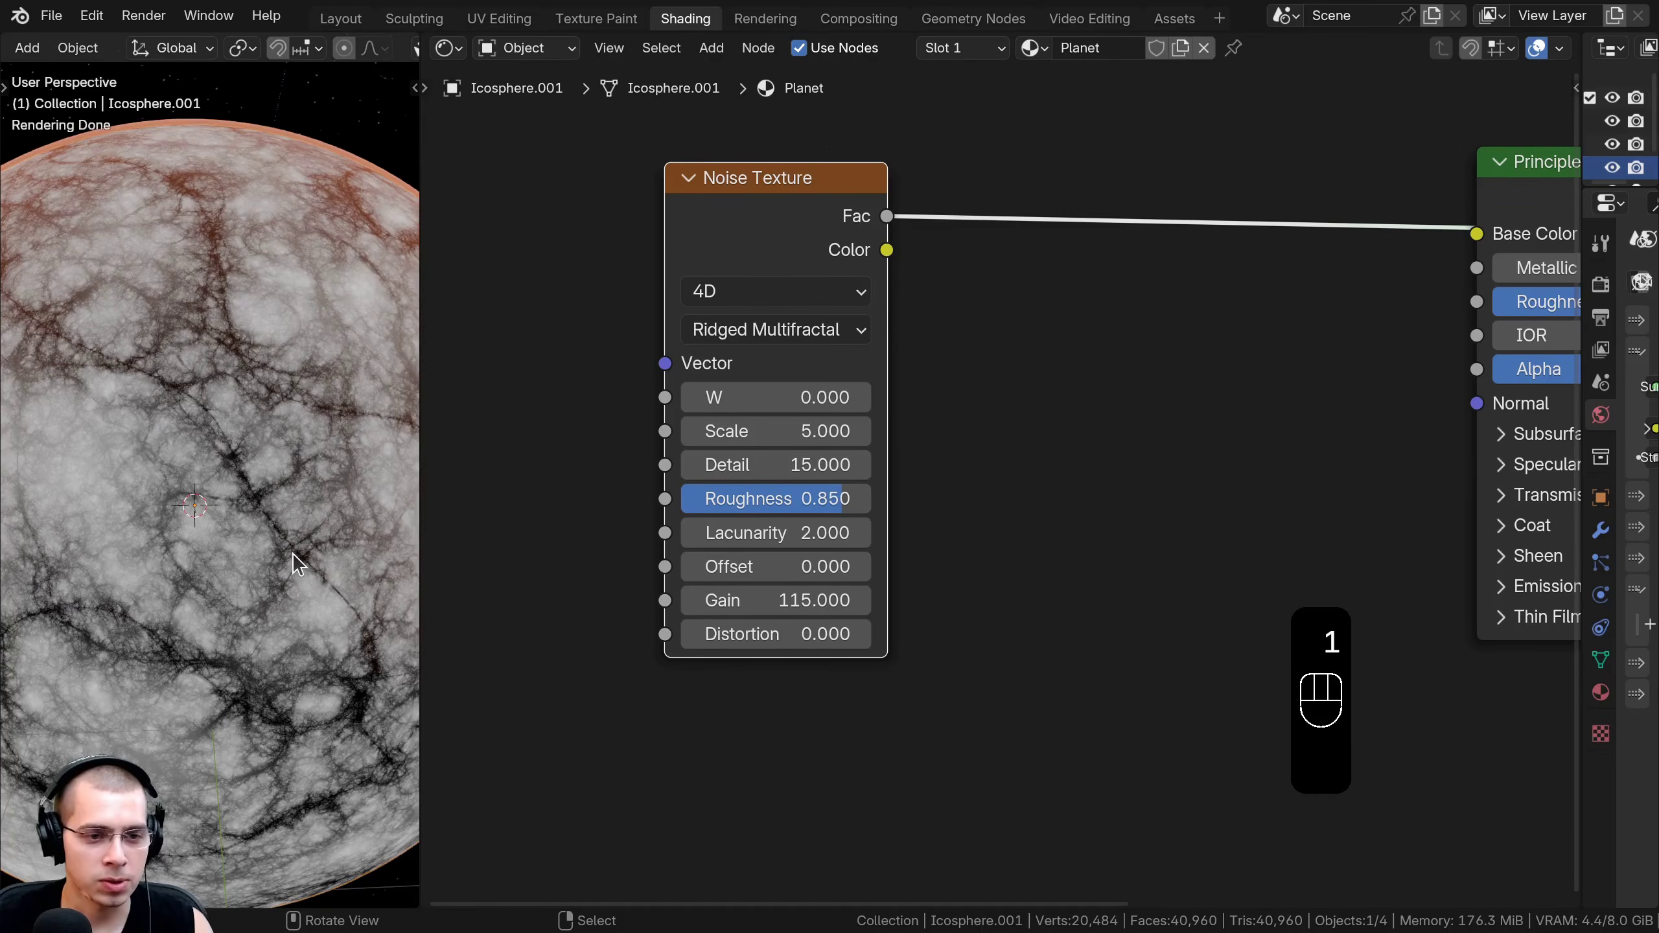
scroll(296, 554, "down", 2)
Add Texture Coordinate and Mapping nodes to the Noise Texture's Vector input and move both farther away from it.
scroll(980, 294, "down", 5)
middle_click_drag(1024, 269, 1404, 191)
scroll(1251, 241, "down", 1)
middle_click_drag(1248, 245, 1078, 313)
key("ctrl+t")
middle_click_drag(952, 338, 1029, 316)
key("a")
left_click_drag(708, 229, 915, 366)
key("g")
left_click(758, 376)
key("a")
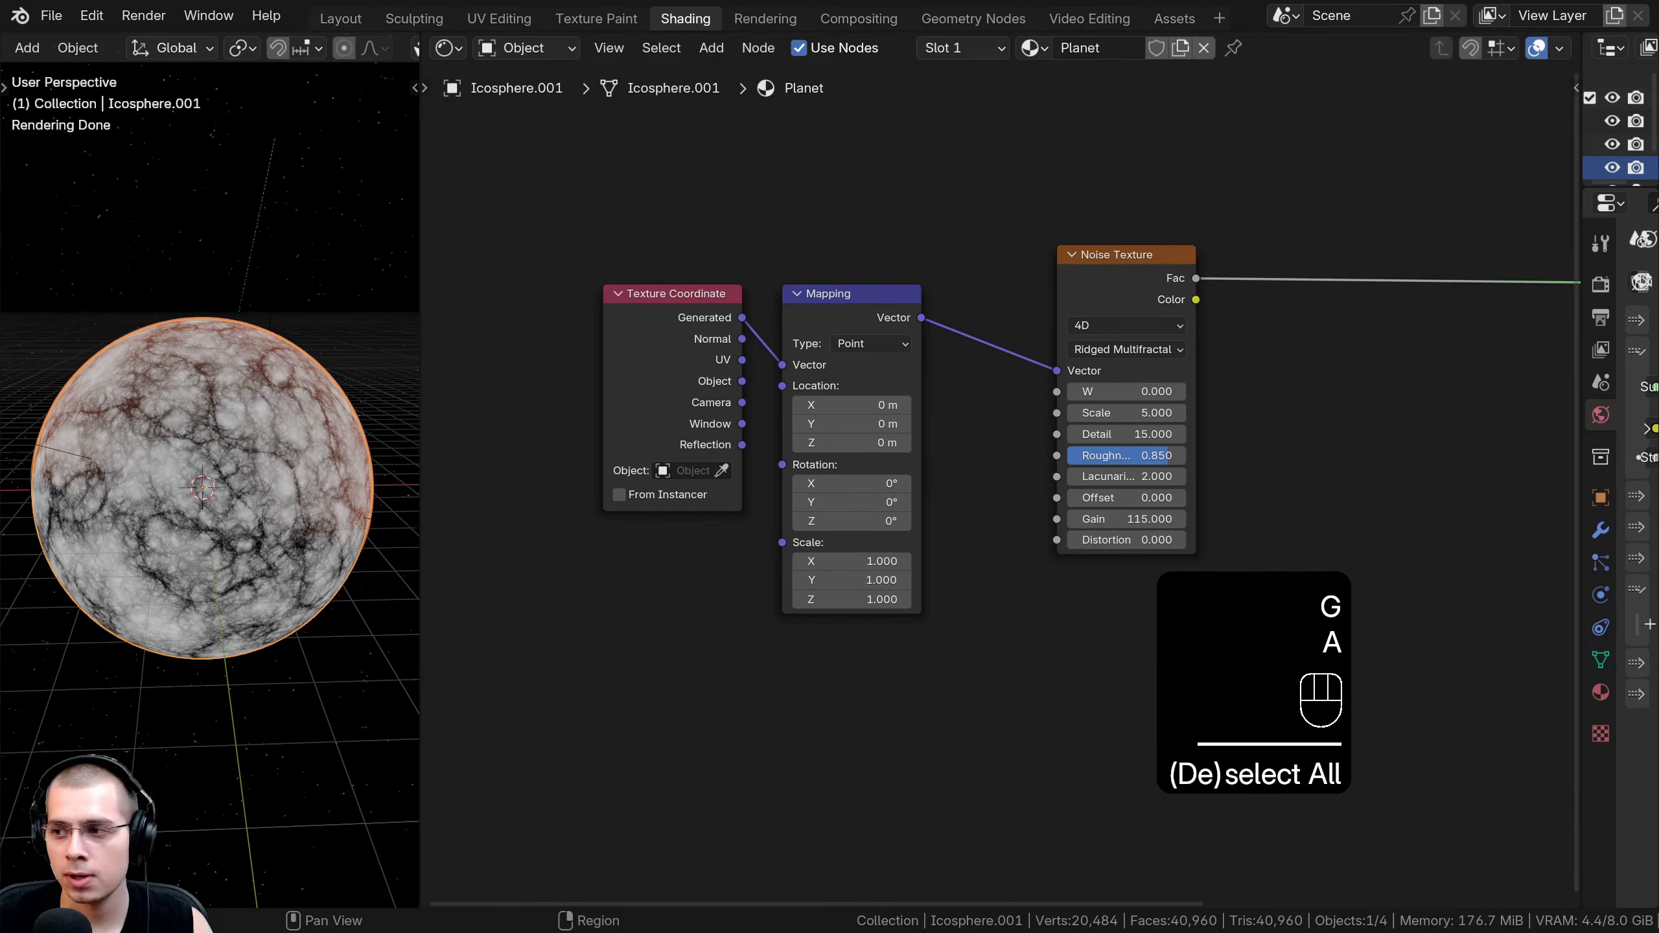
Feed the Mapping node from the Texture Coordinate's Object output and move the Noise Texture farther from Mapping.
scroll(658, 372, "up", 1)
left_click_drag(675, 355, 684, 275)
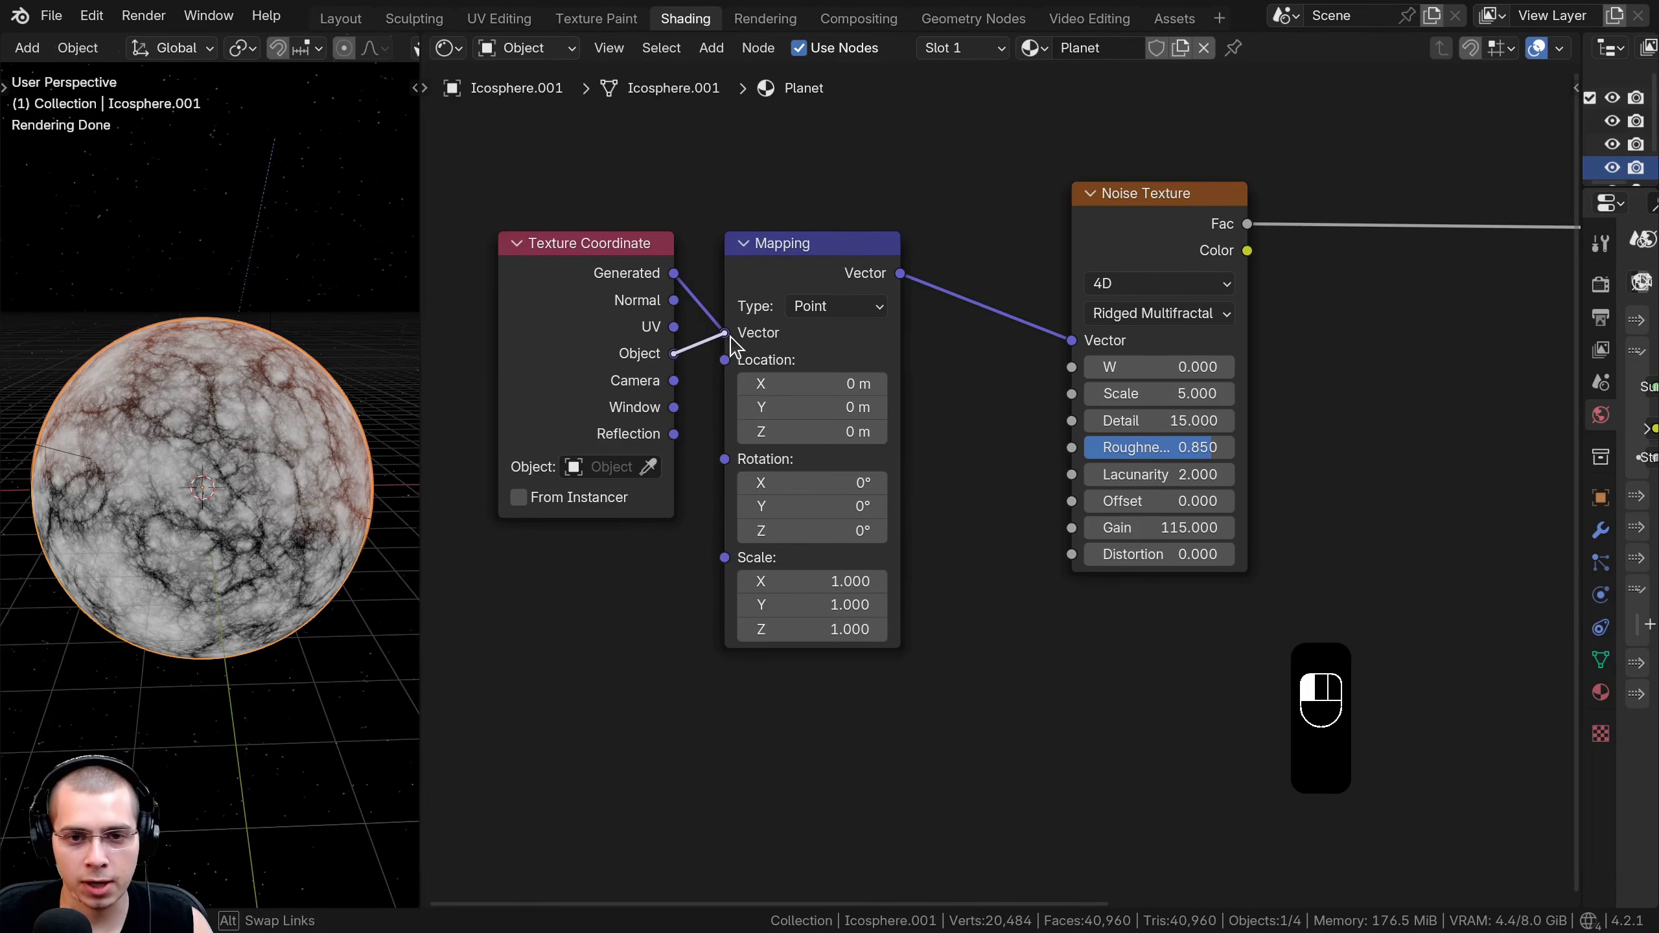
left_click_drag(732, 343, 725, 334)
left_click_drag(765, 276, 736, 276)
middle_click_drag(1019, 282, 927, 289)
left_click_drag(1091, 205, 1352, 180)
middle_click_drag(1323, 225, 1270, 245)
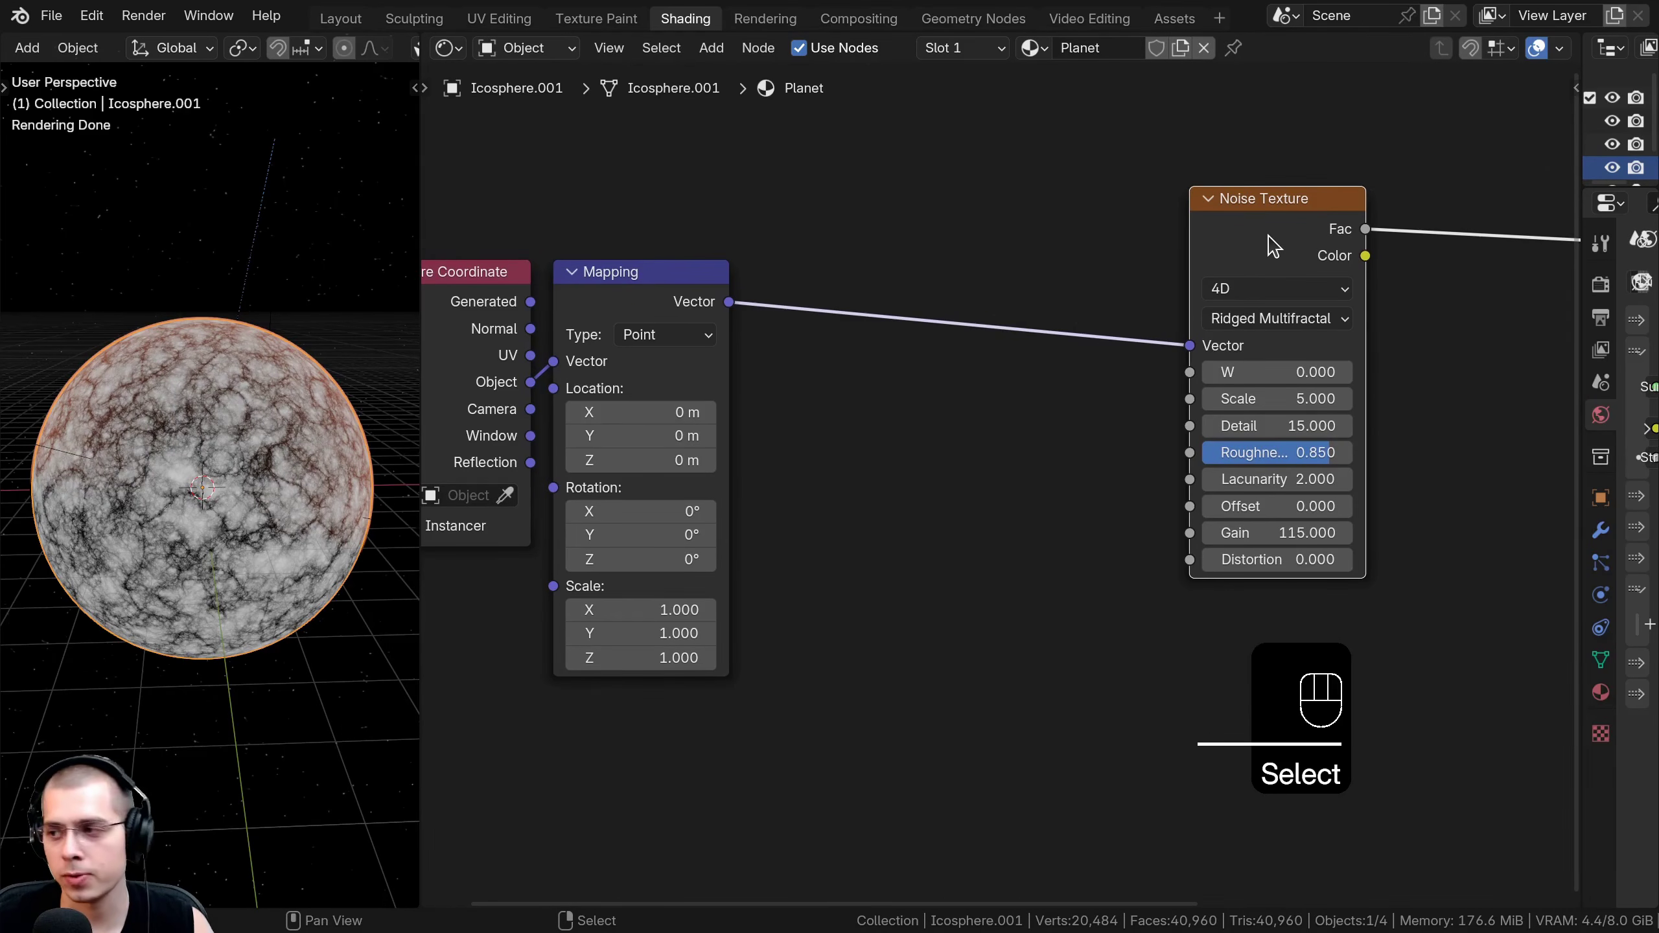
Duplicate the Noise Texture, place the copy below the Mapping link, and connect the Mapping Vector to it.
key("shift+d")
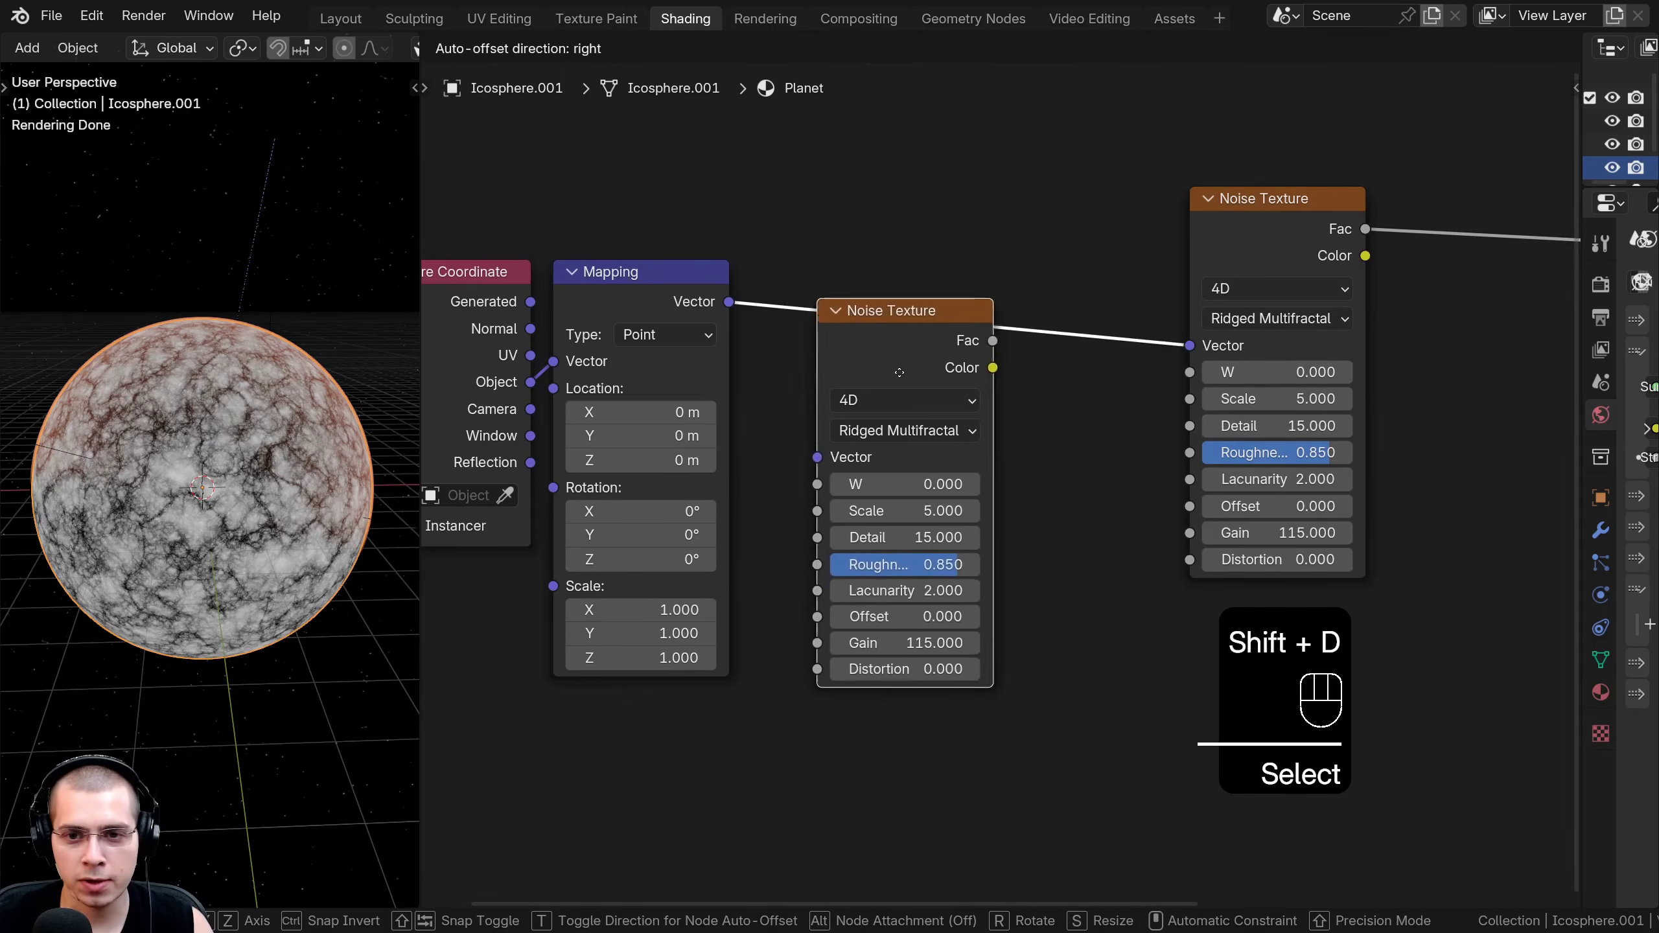
left_click(892, 435)
left_click_drag(728, 302, 812, 493)
left_click_drag(897, 452, 886, 464)
middle_click_drag(873, 502, 762, 505)
middle_click_drag(1376, 557, 1268, 573)
scroll(1268, 573, "down", 1)
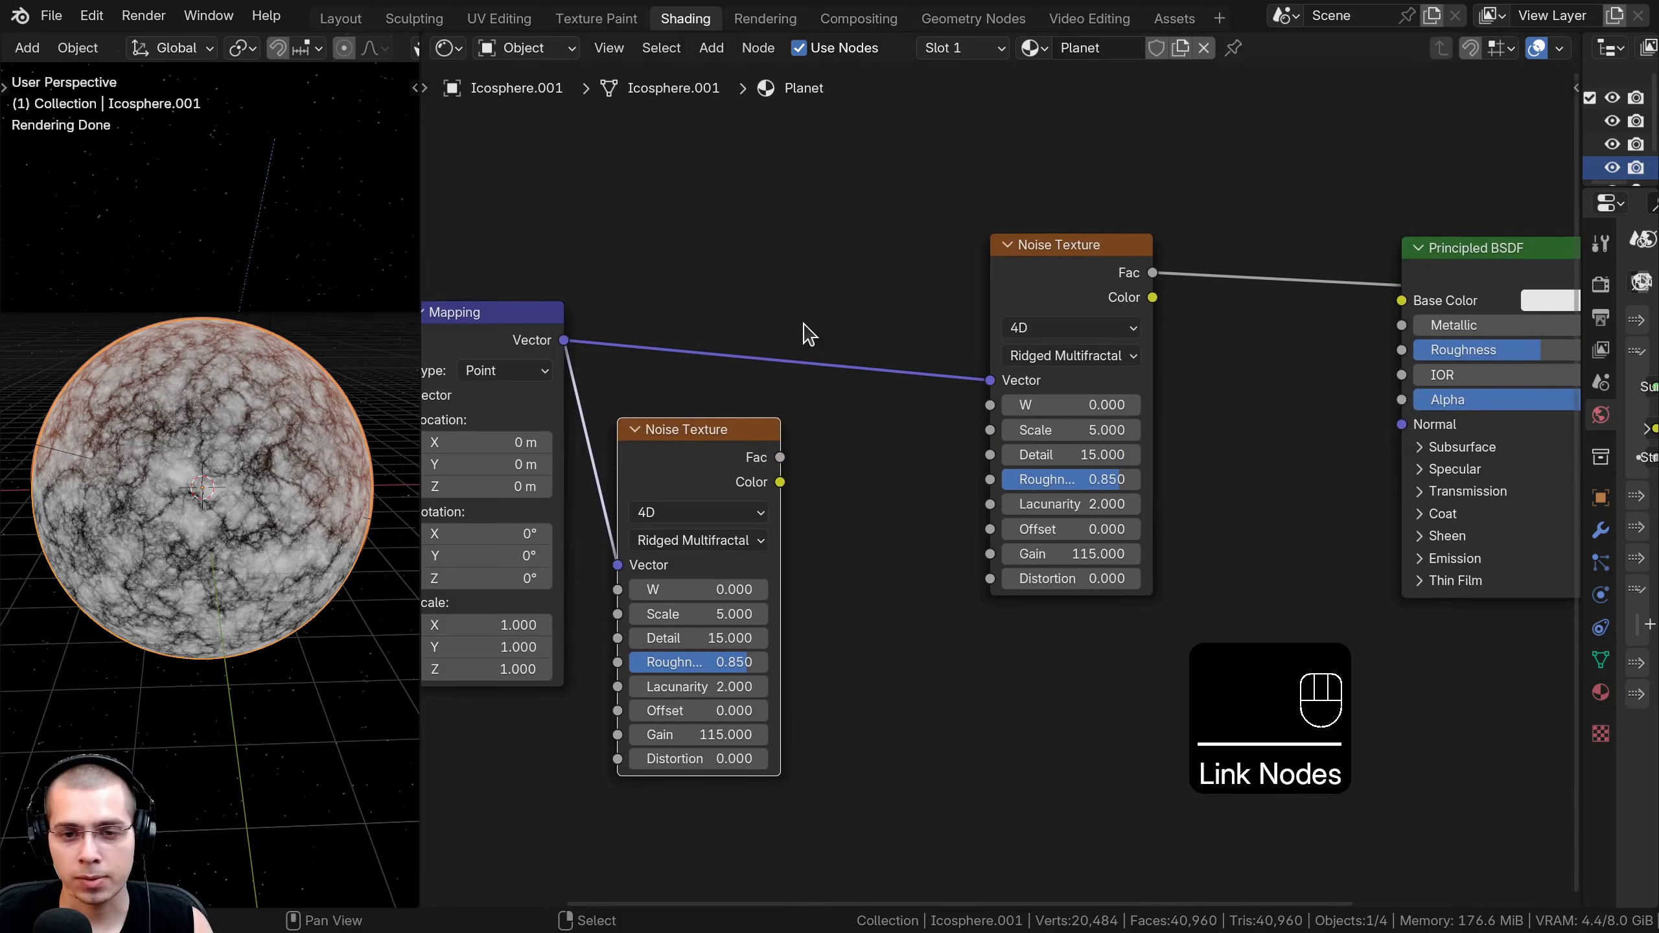
Insert a Mix Color node between the Mapping node and the original Noise Texture, and move the duplicated Noise Texture lower.
key("shift+a")
left_click(811, 308)
type("mix")
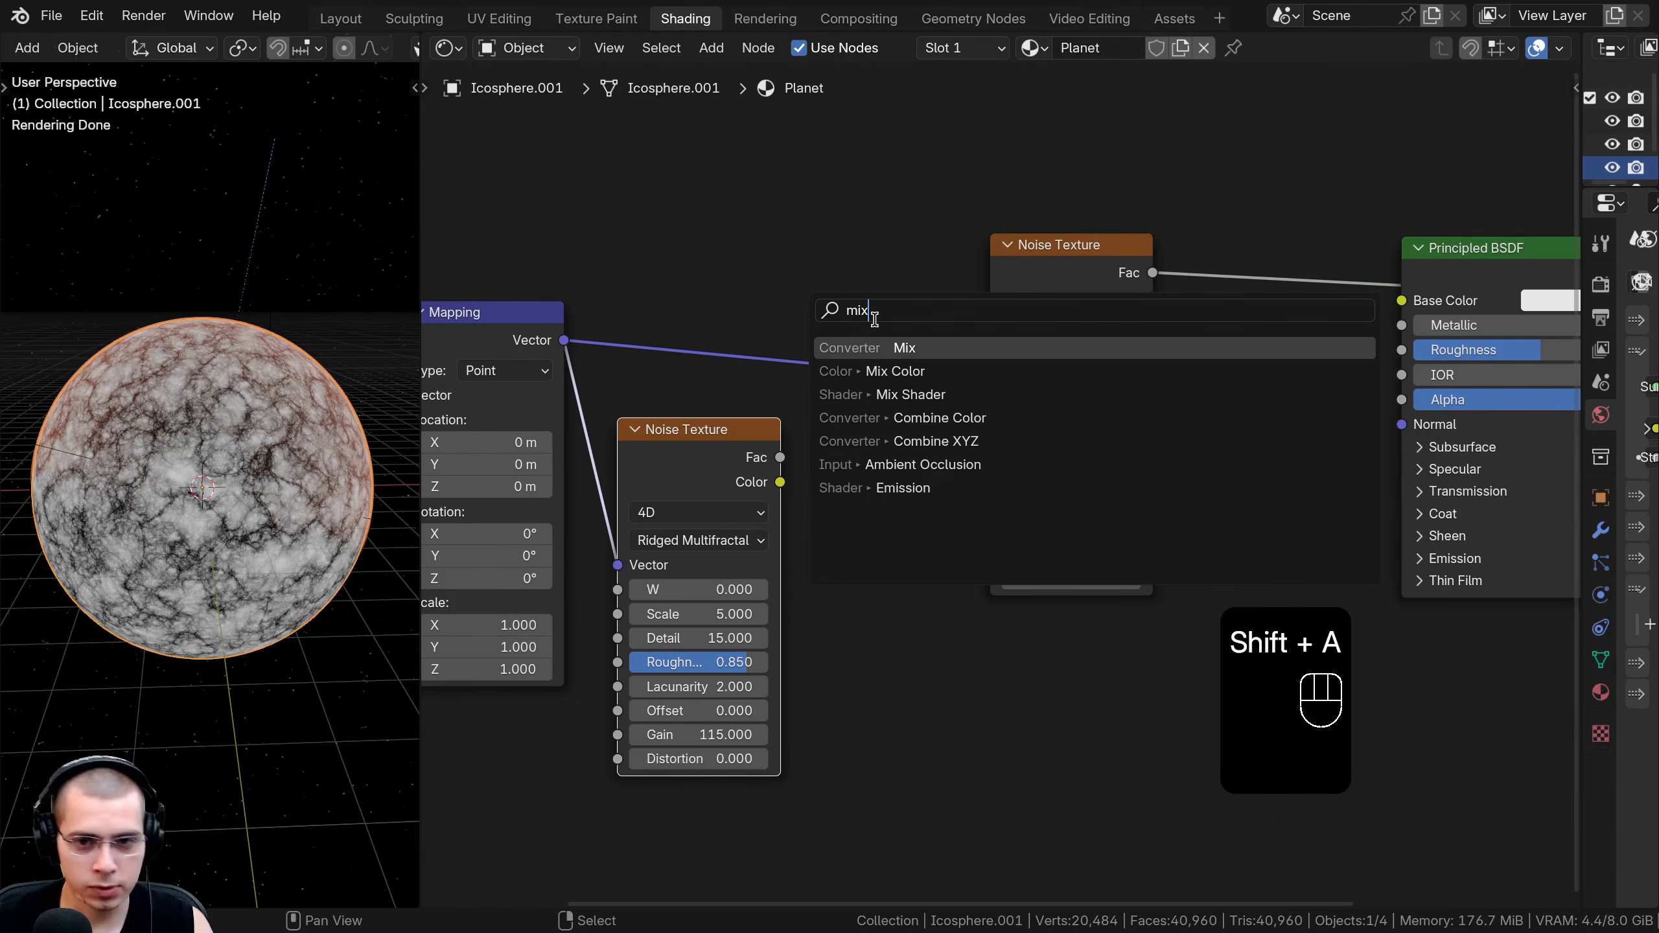
left_click(892, 371)
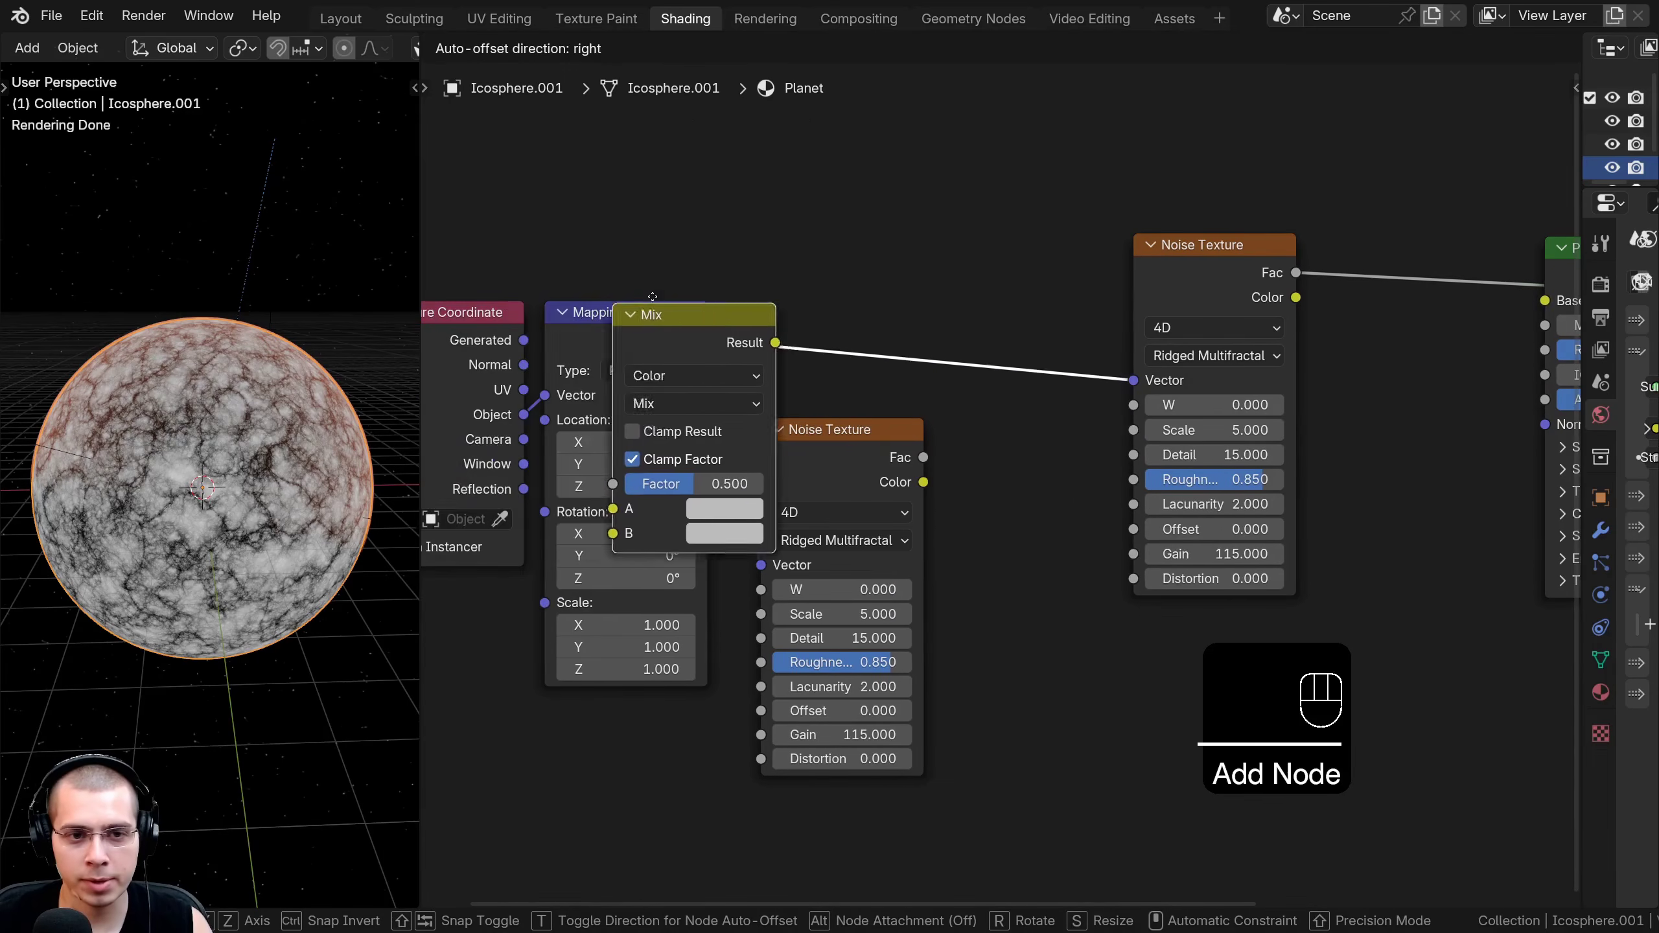
left_click(903, 261)
left_click_drag(868, 478, 844, 555)
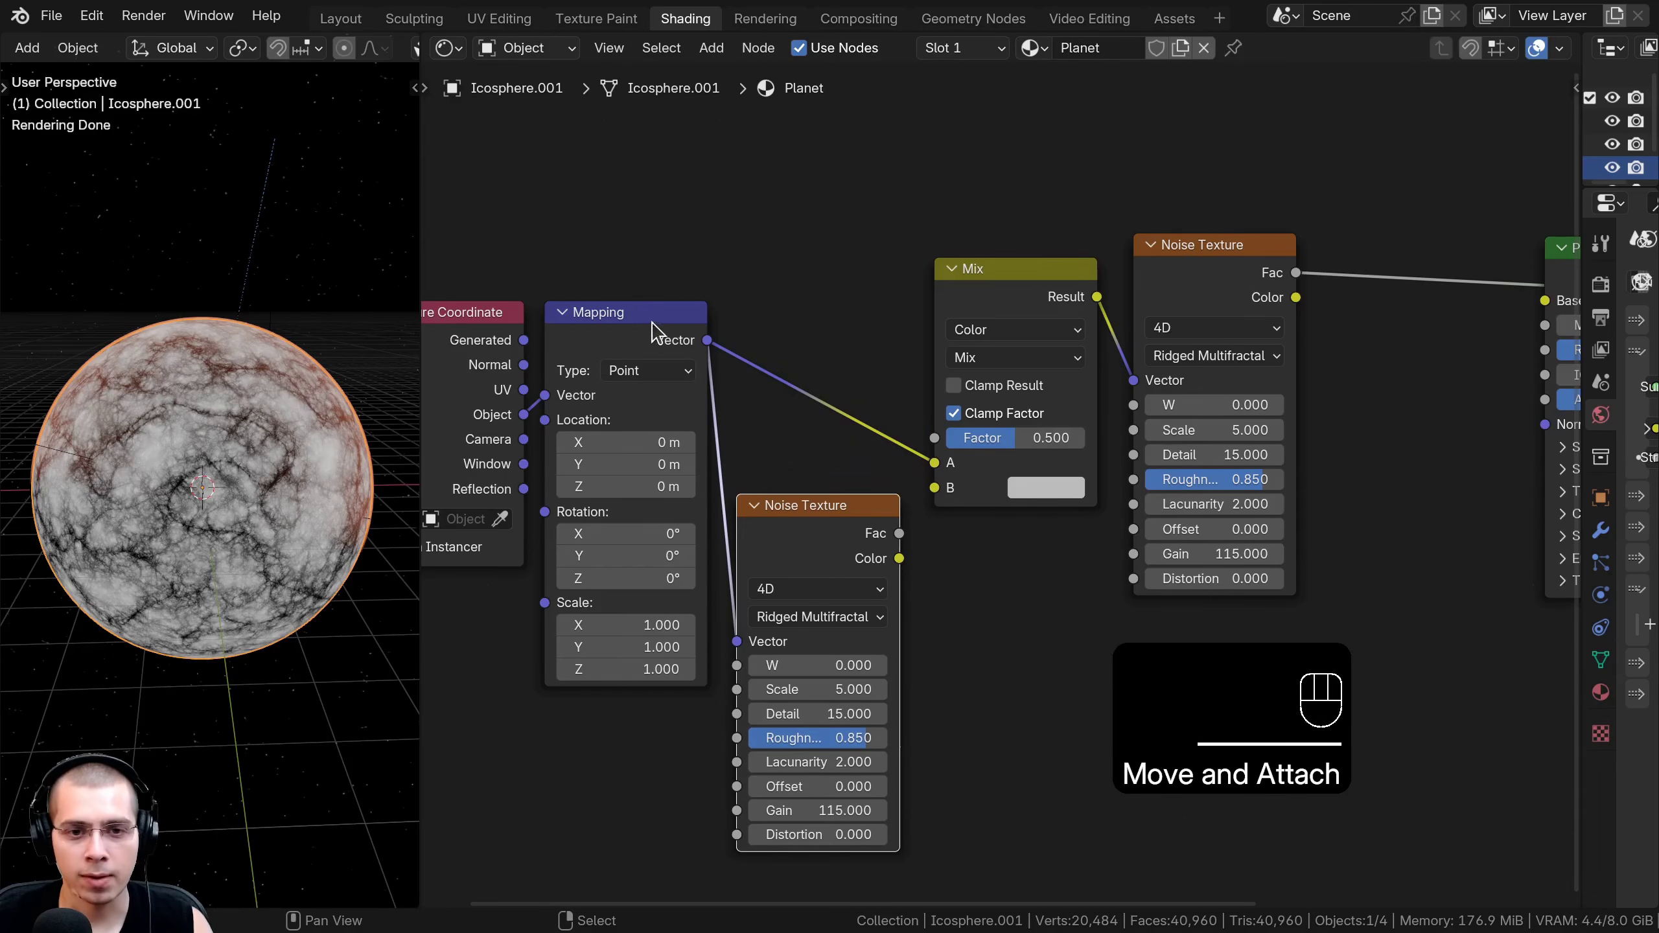
Space out the Texture Coordinate, Mapping, duplicated Noise Texture and Mix nodes to tidy the node layout.
left_click_drag(490, 238, 624, 444)
key("g")
left_click(538, 473)
key("a")
mouse_move(575, 345)
left_mouse_down()
mouse_move(555, 349)
mouse_move(573, 334)
left_mouse_up()
left_click_drag(833, 525, 770, 513)
middle_click_drag(967, 552, 941, 531)
scroll(942, 531, "up", 2)
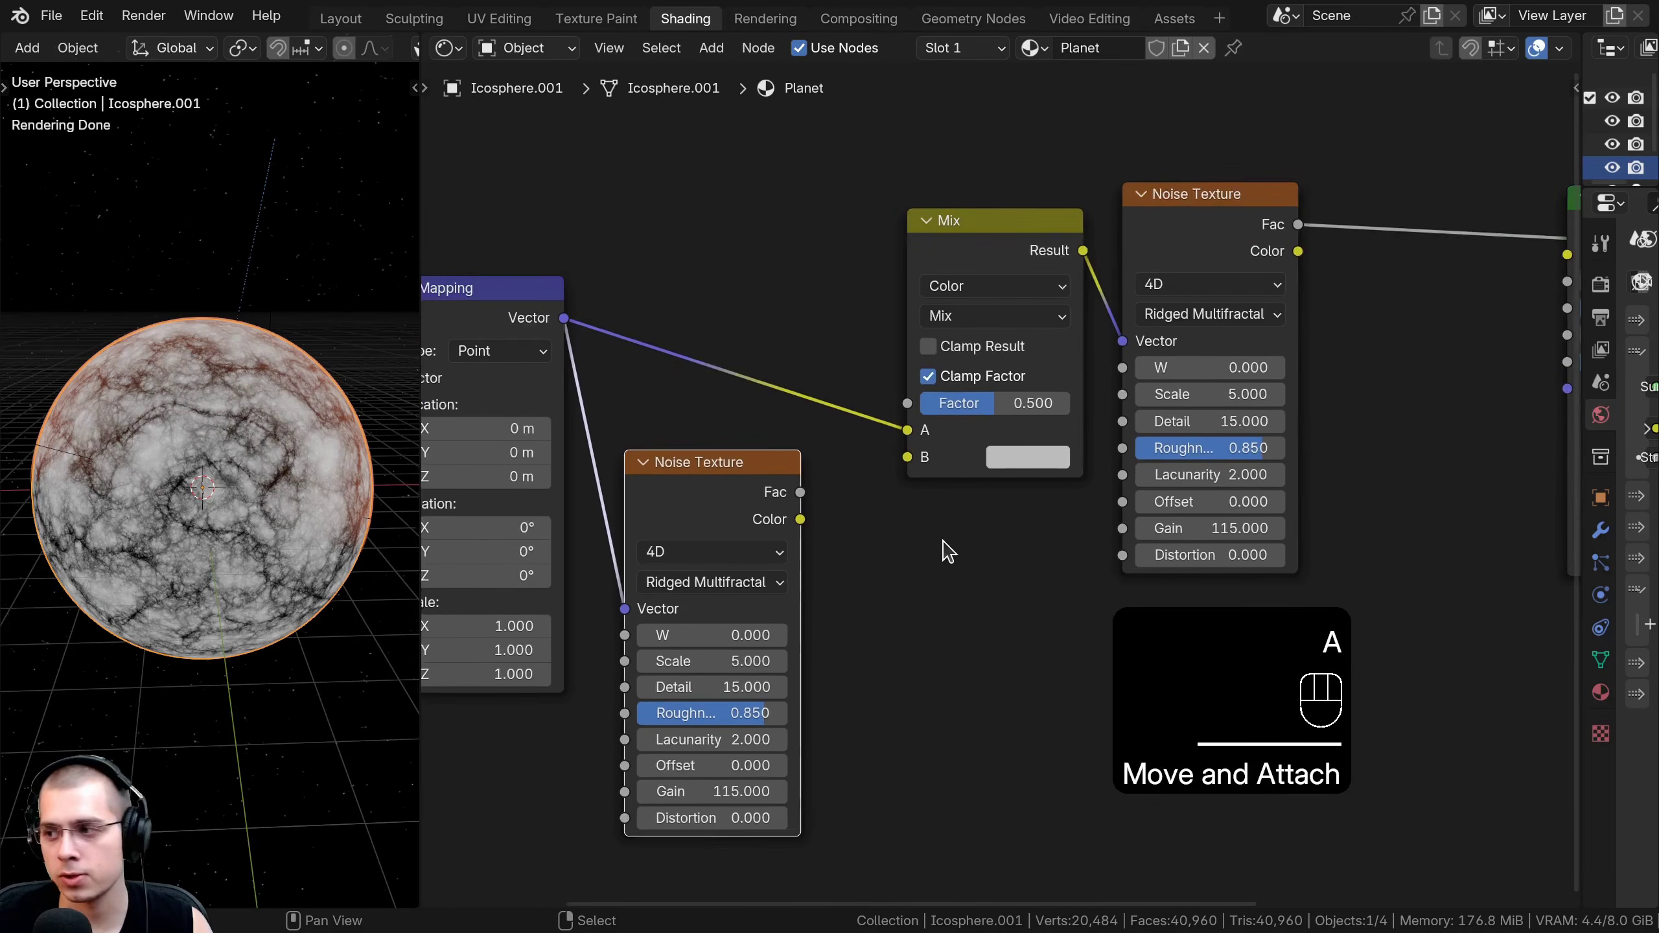
scroll(507, 340, "down", 2)
left_click(458, 317)
middle_click_drag(877, 416, 917, 429)
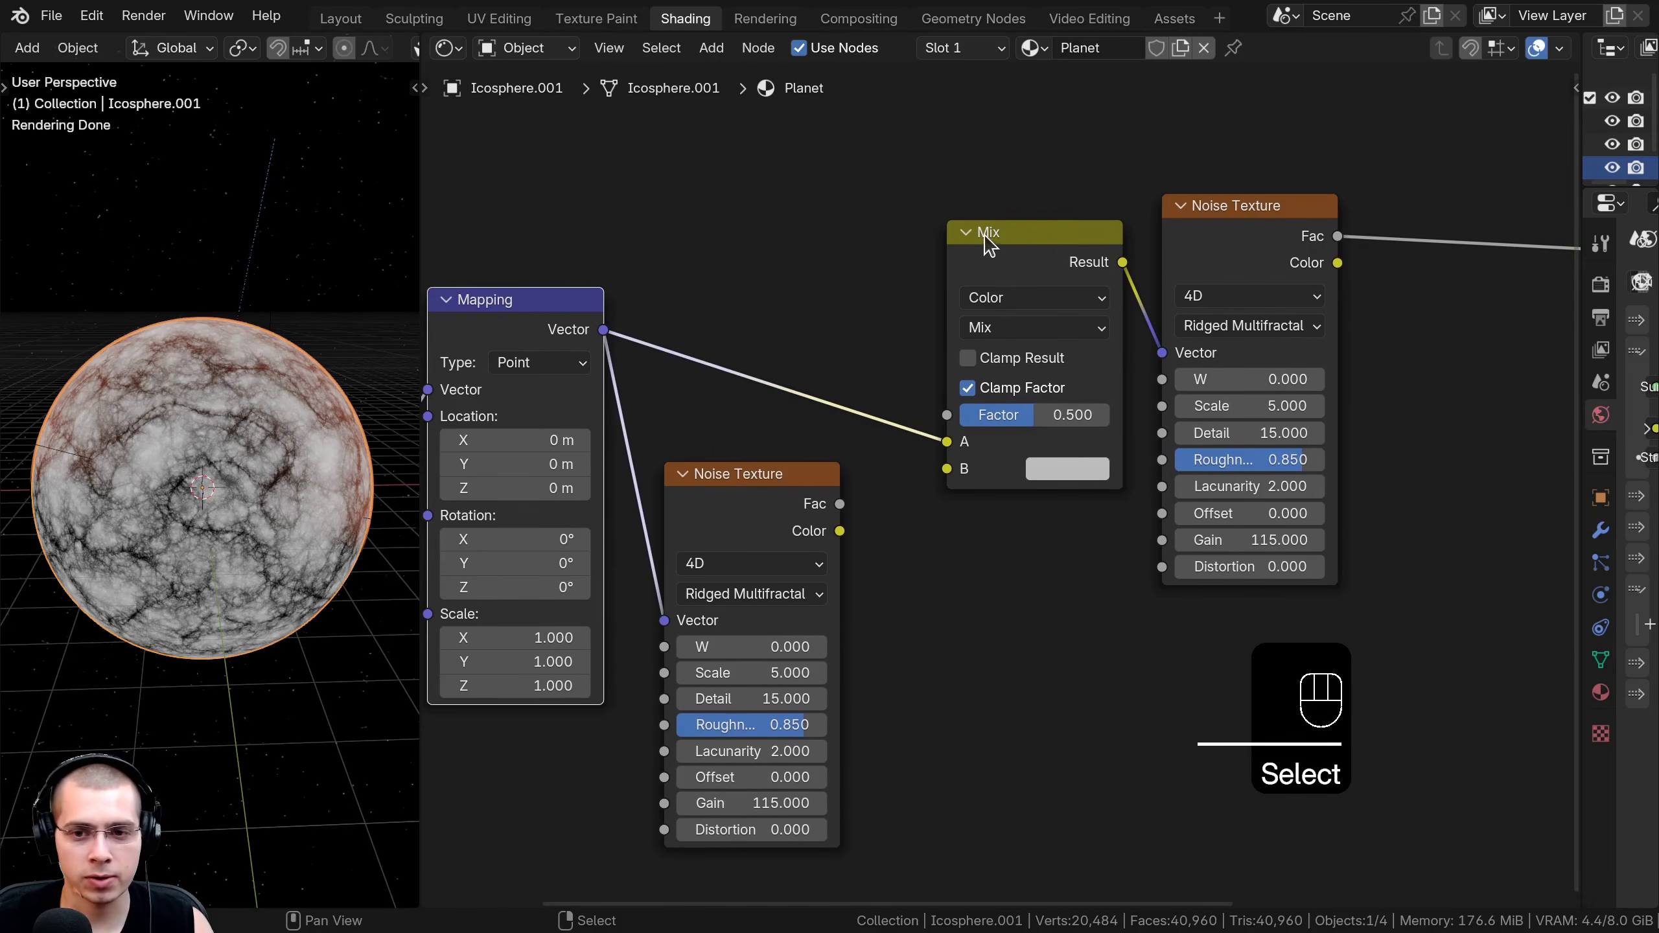
left_click_drag(984, 235, 966, 229)
Connect the duplicated Noise Texture's Fac output to the B input of the Mix node.
left_click(805, 510)
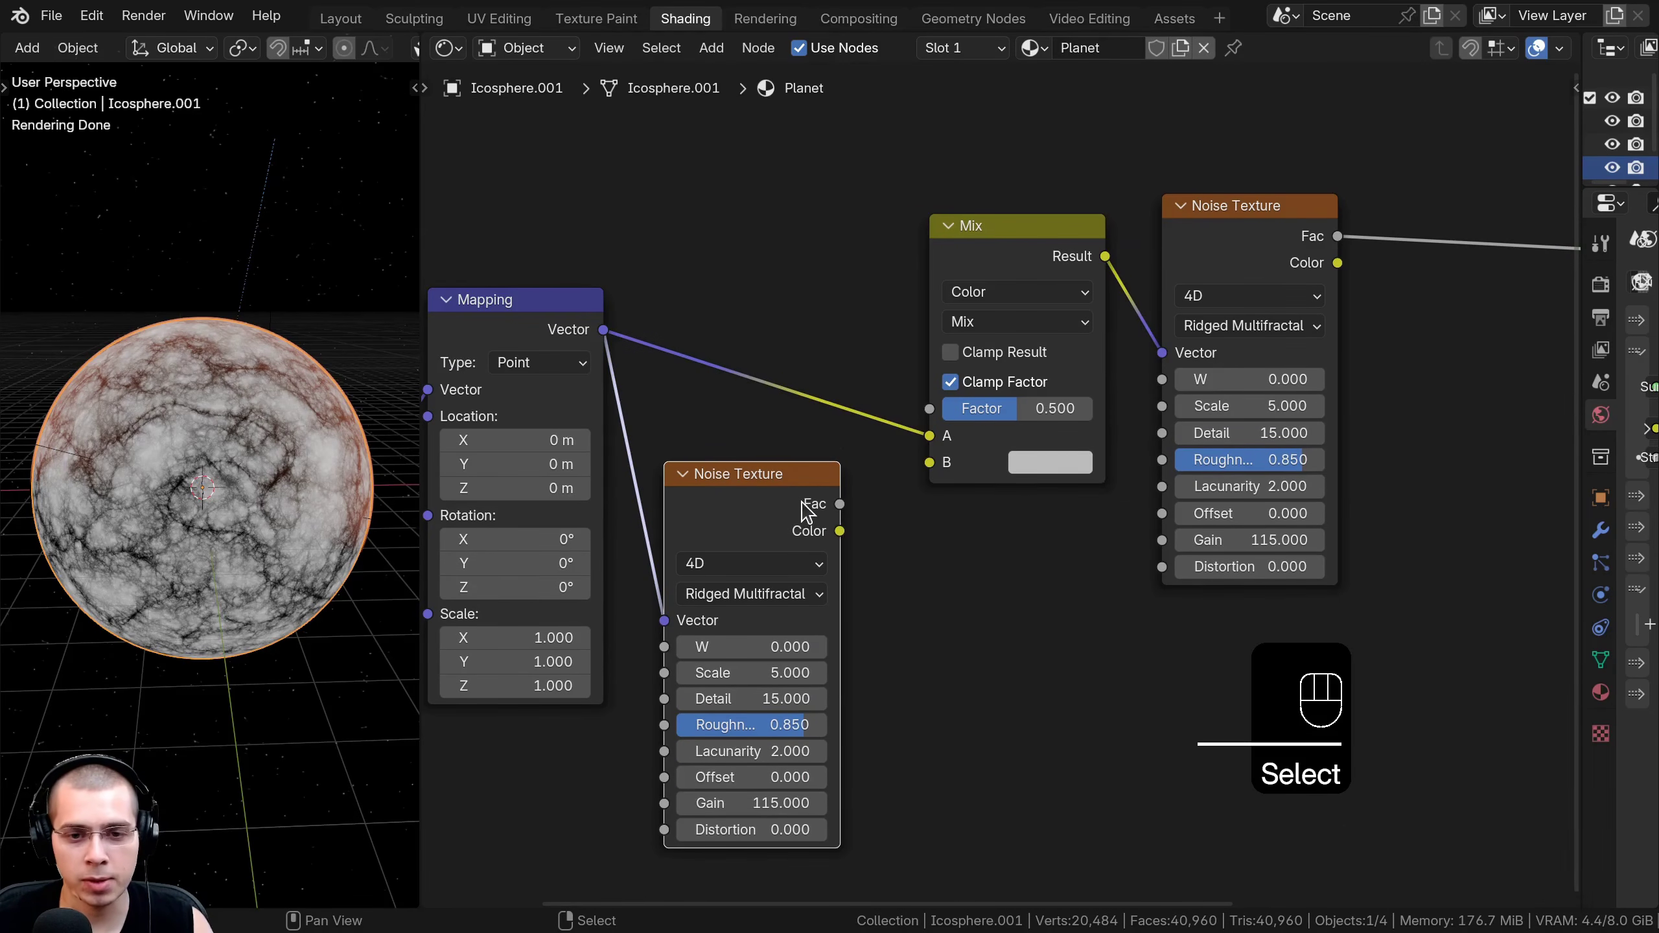
left_click_drag(839, 505, 929, 463)
left_click_drag(941, 263, 932, 258)
Try out a different Factor on the Mix node and cancel the change.
middle_click_drag(960, 406, 878, 426)
scroll(878, 426, "up", 4)
mouse_move(882, 435)
left_mouse_down()
mouse_move(778, 435)
mouse_move(985, 435)
left_mouse_up()
right_click(985, 435)
Examine the distorted noise pattern on the planet's surface up close and from different angles.
scroll(132, 468, "up", 8)
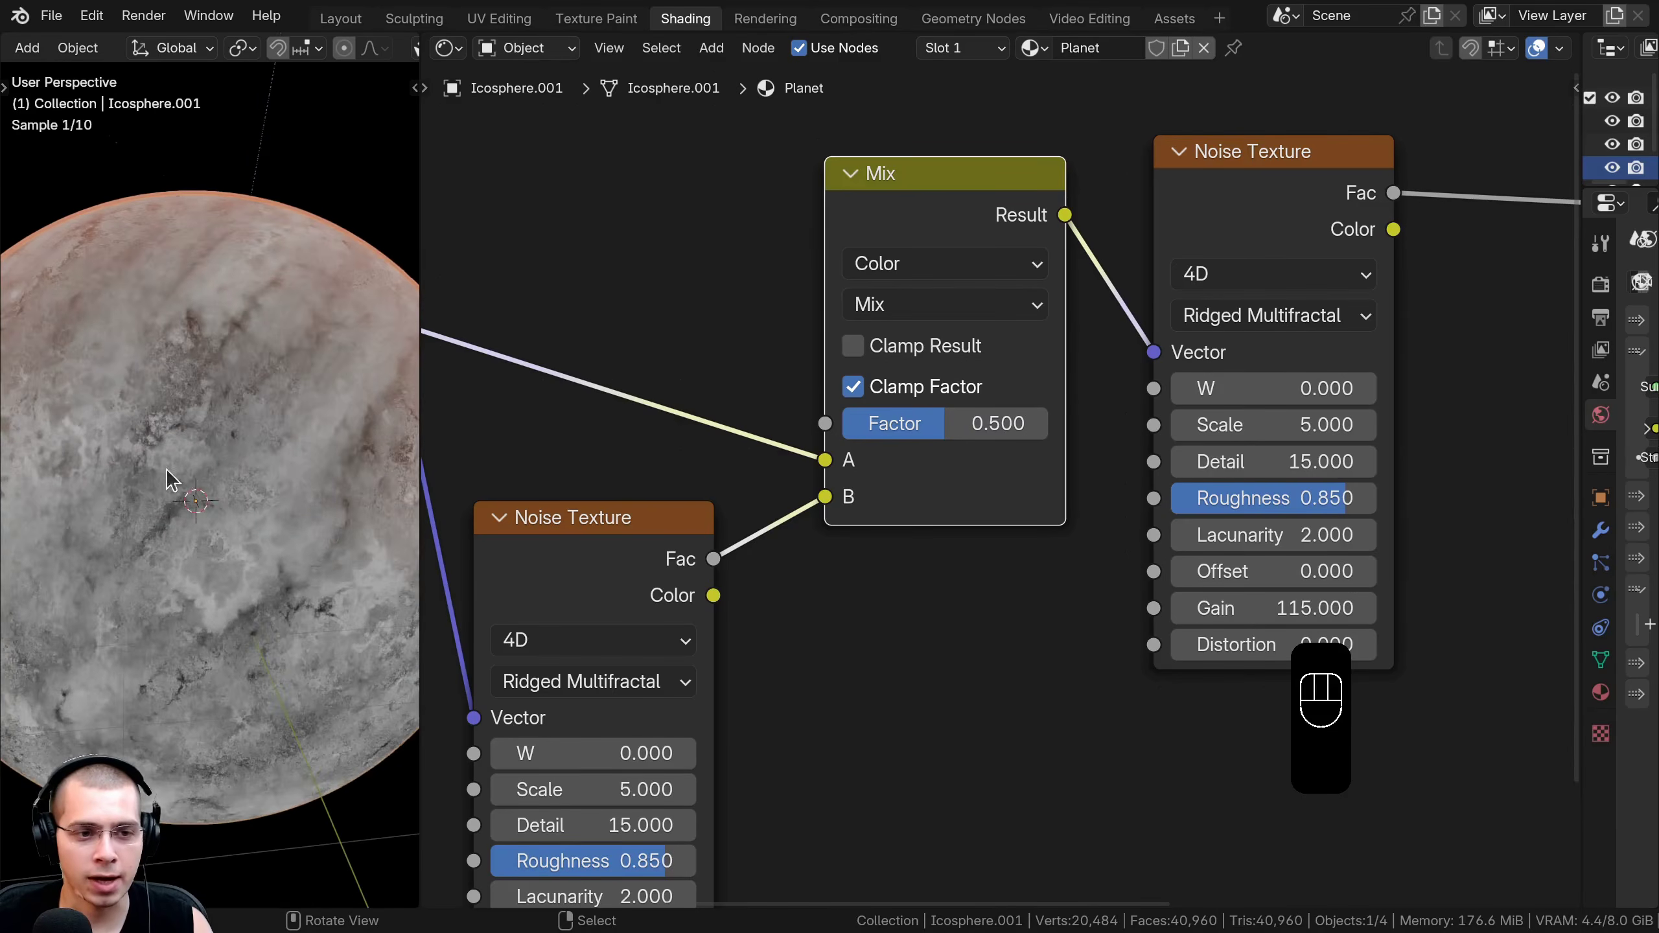
middle_click_drag(241, 449, 254, 298)
scroll(246, 394, "down", 4)
scroll(225, 488, "up", 2)
scroll(226, 492, "up", 3)
middle_click_drag(286, 514, 295, 610, "shift")
middle_click_drag(297, 792, 302, 410)
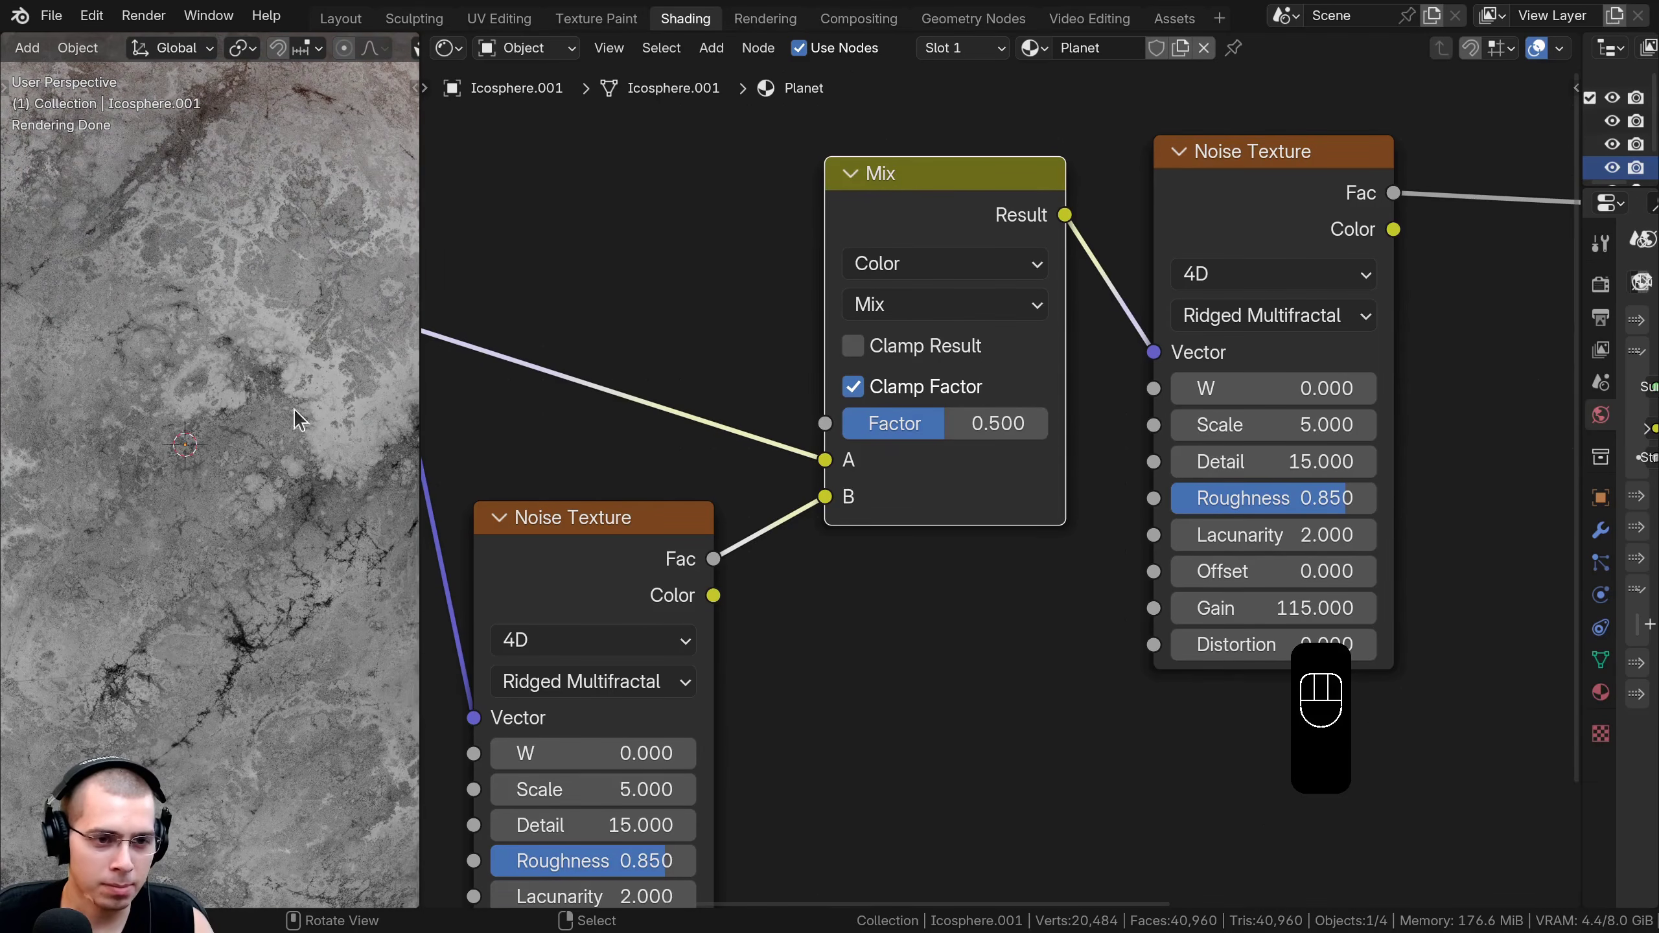
scroll(241, 467, "down", 5)
middle_click_drag(241, 467, 248, 497, "shift")
scroll(263, 507, "up", 3)
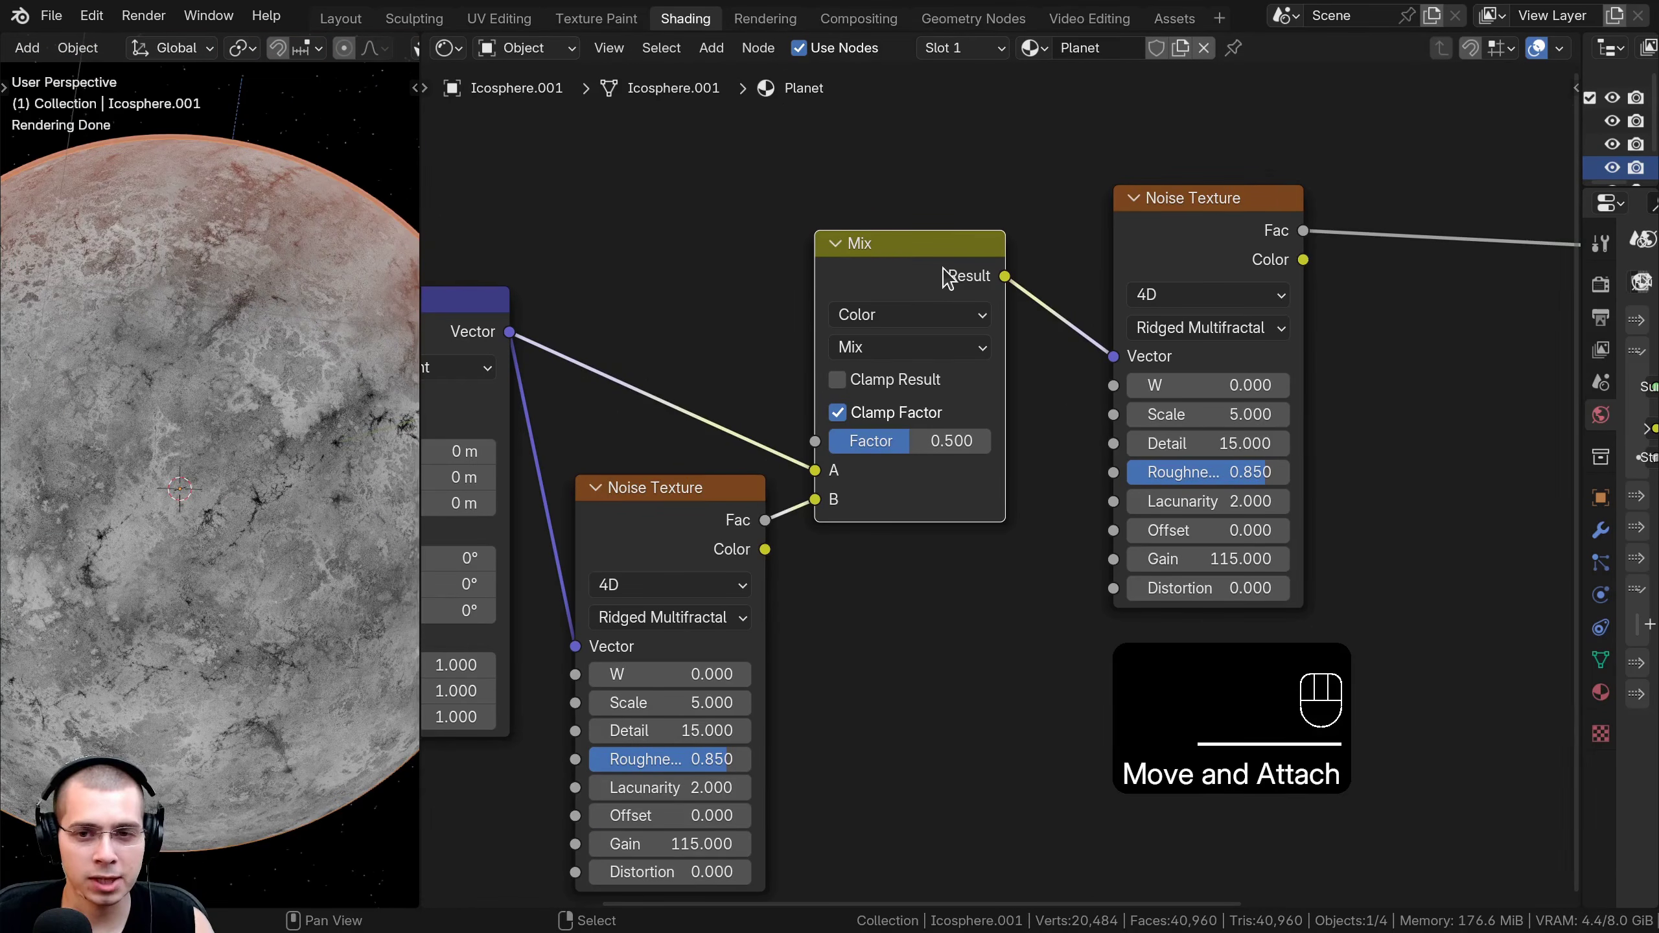
Connect the Mix node's Result to the W input of the second Noise Texture as well.
left_click(985, 277)
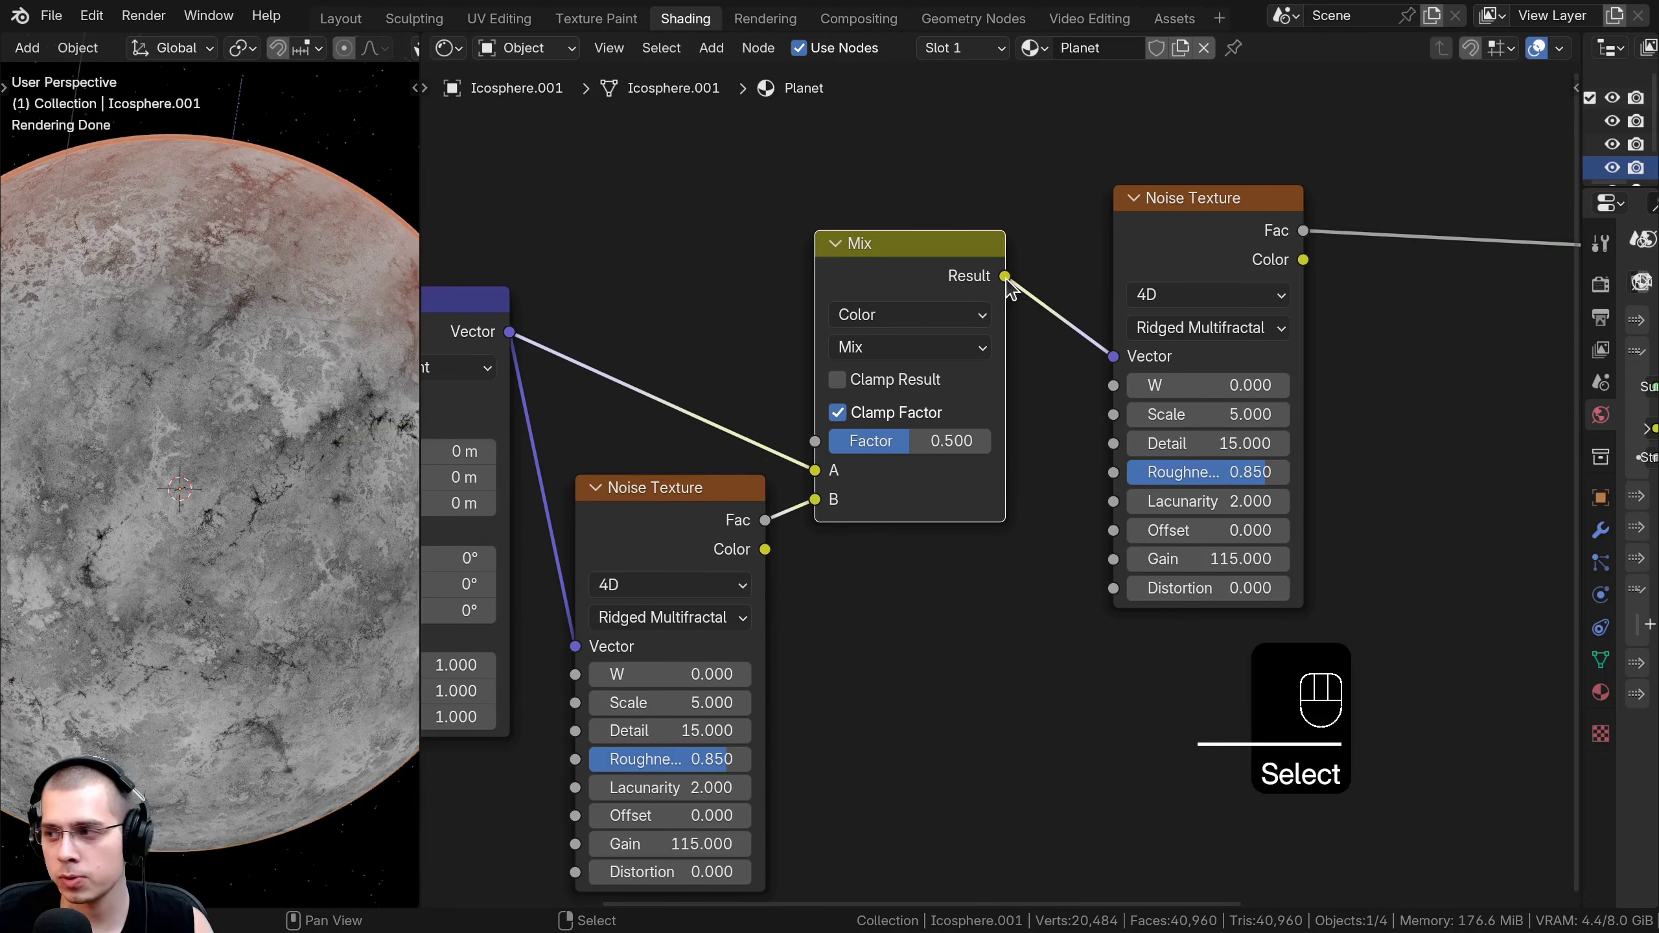
left_click_drag(1005, 277, 943, 360)
left_click_drag(1125, 400, 1124, 400)
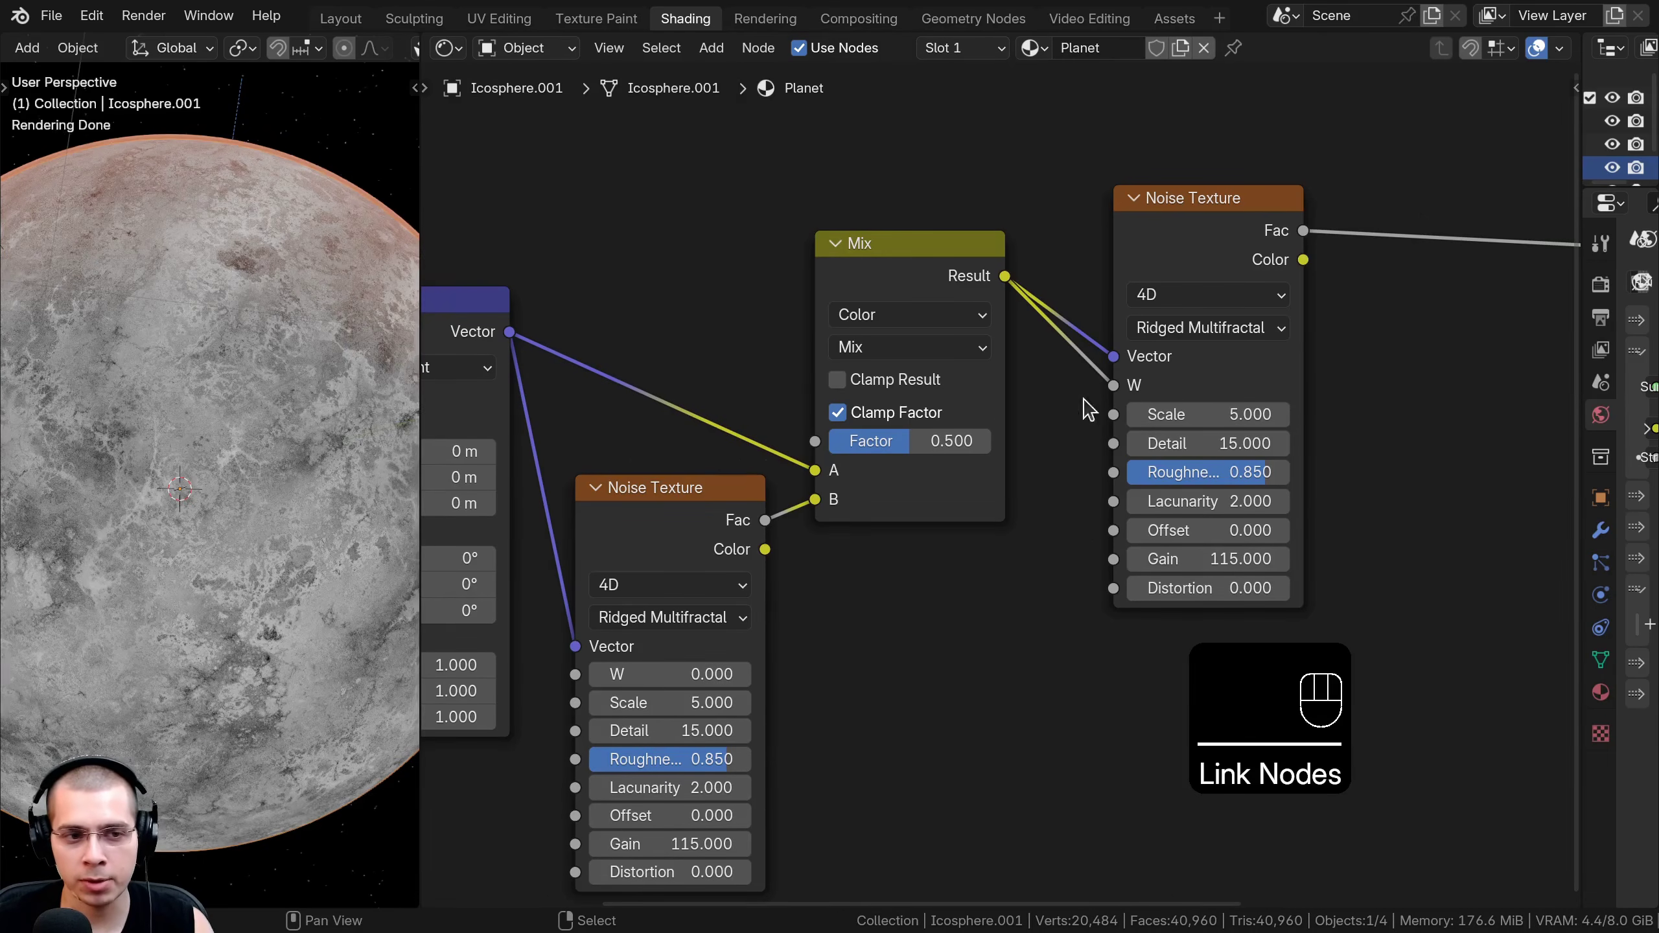
scroll(274, 598, "up", 6)
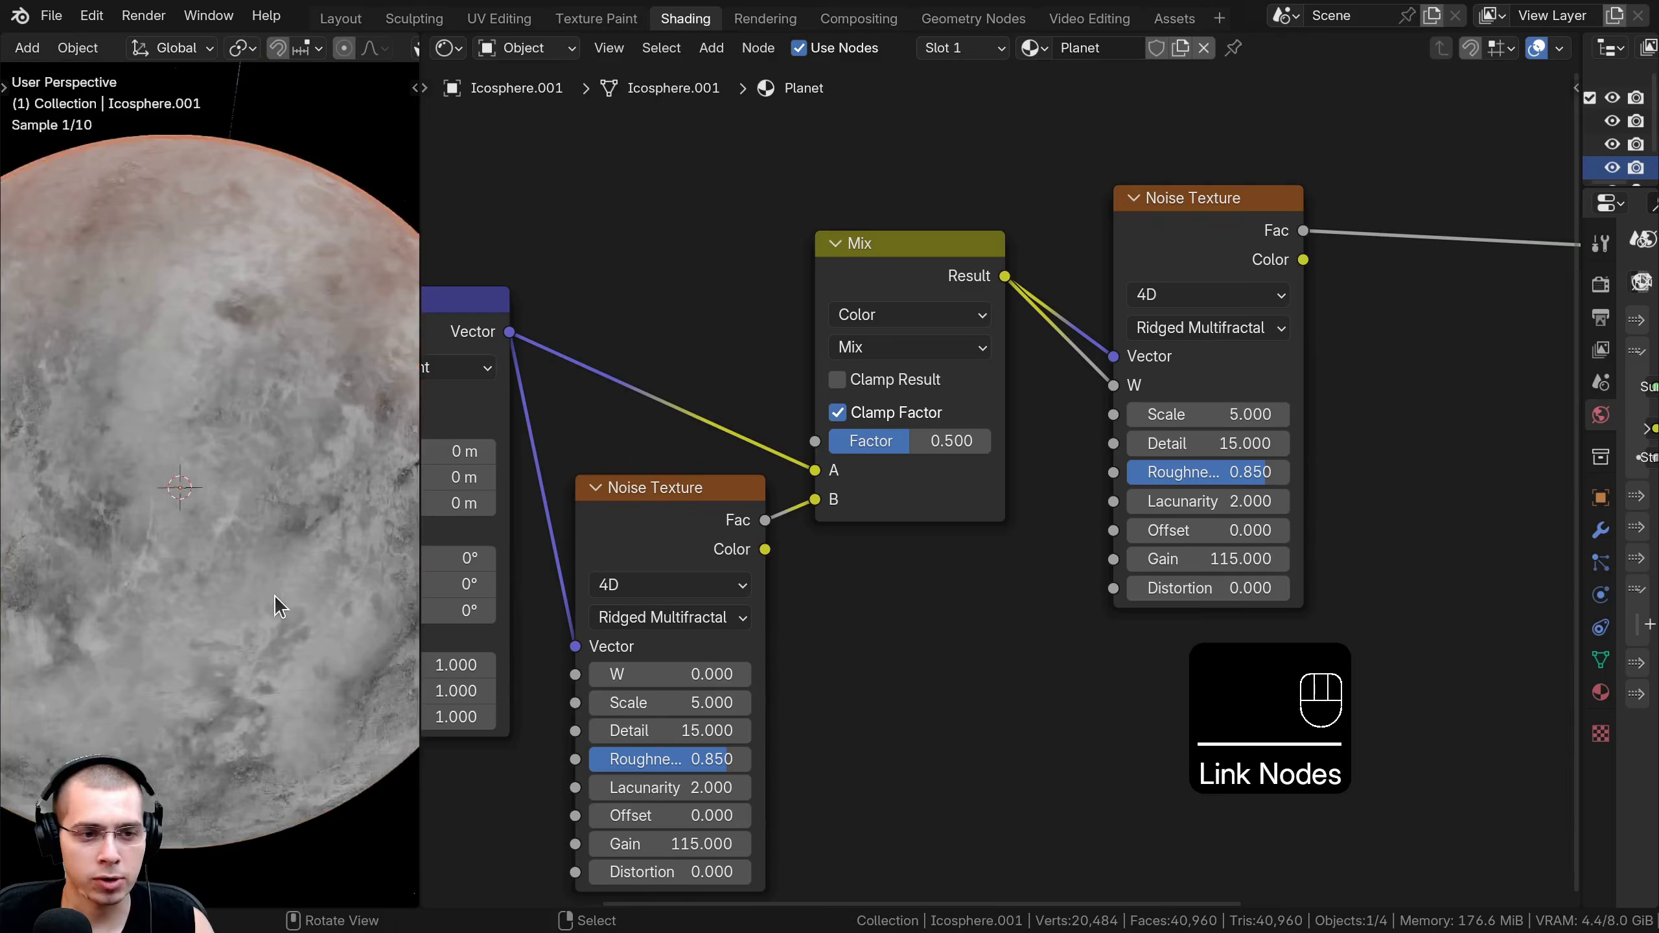
scroll(287, 323, "down", 3)
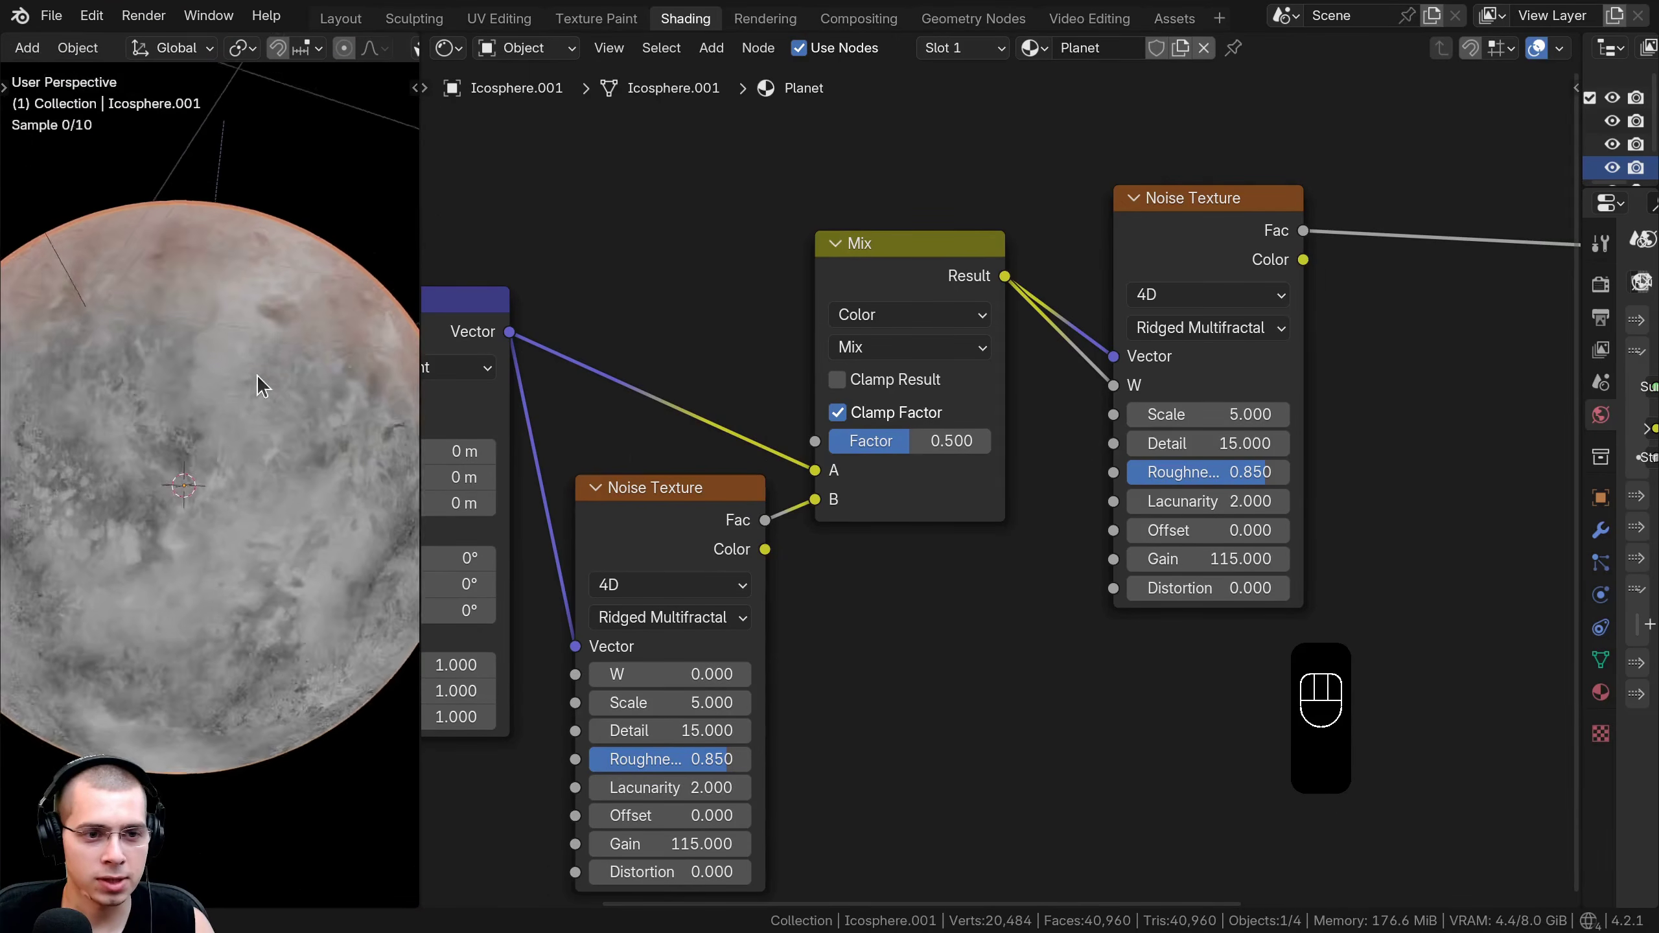
Insert a Color Ramp node between the second Noise Texture and the Principled BSDF.
scroll(993, 406, "down", 6)
middle_click_drag(1163, 200, 944, 278)
scroll(942, 277, "up", 3)
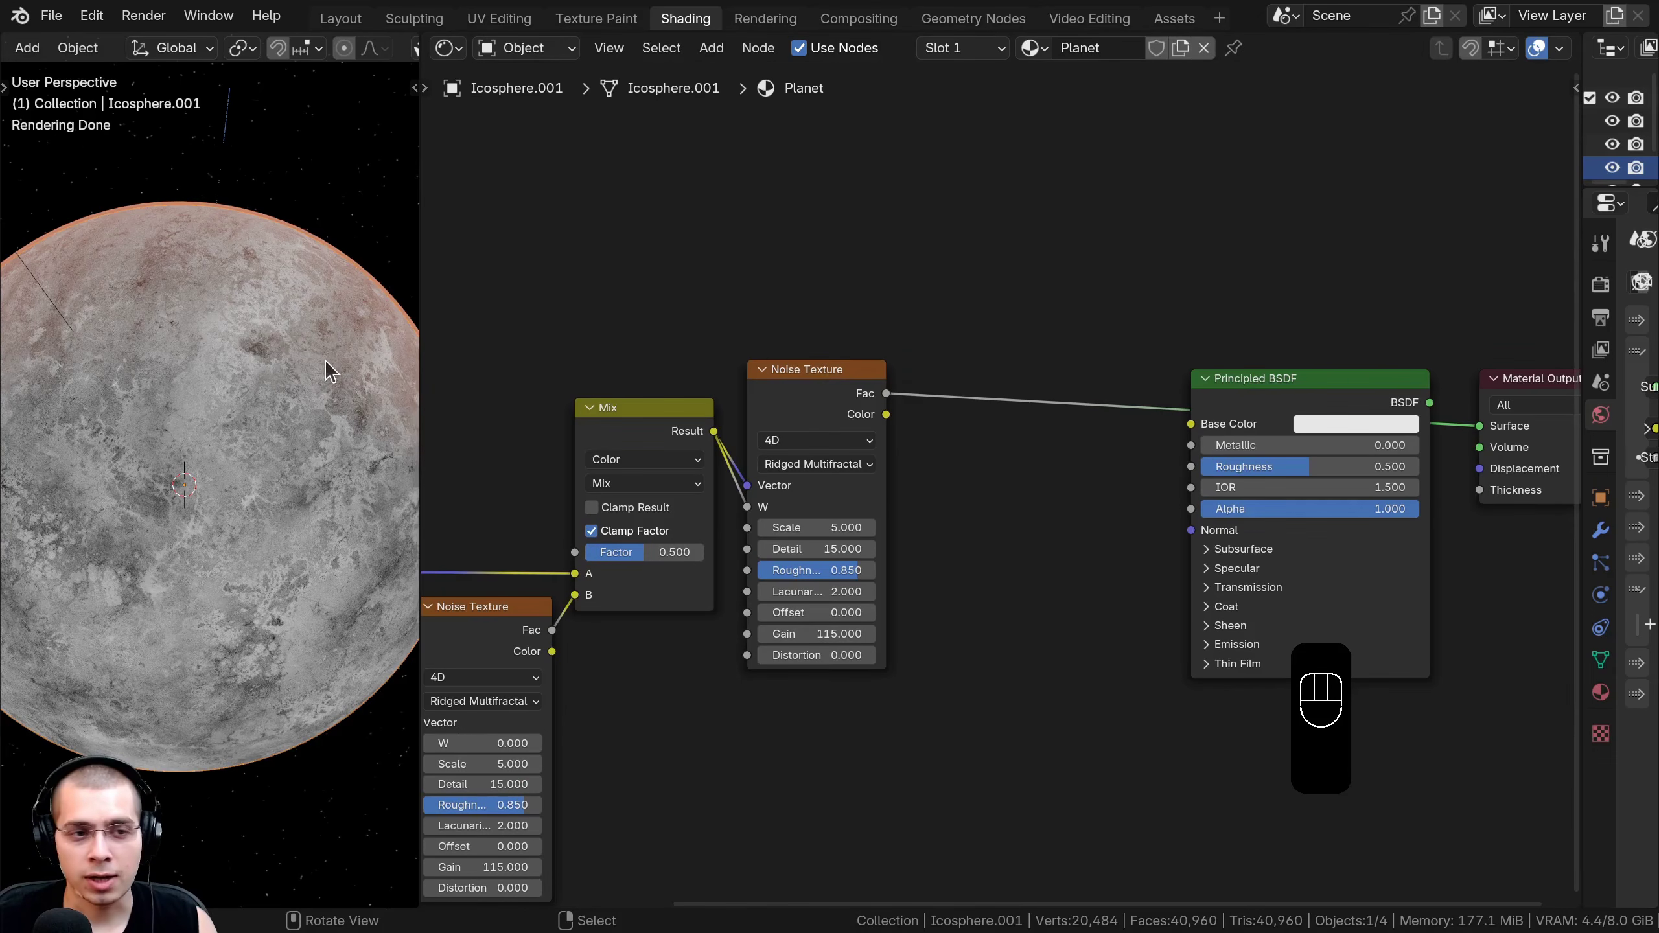
key("shift+a")
type("col")
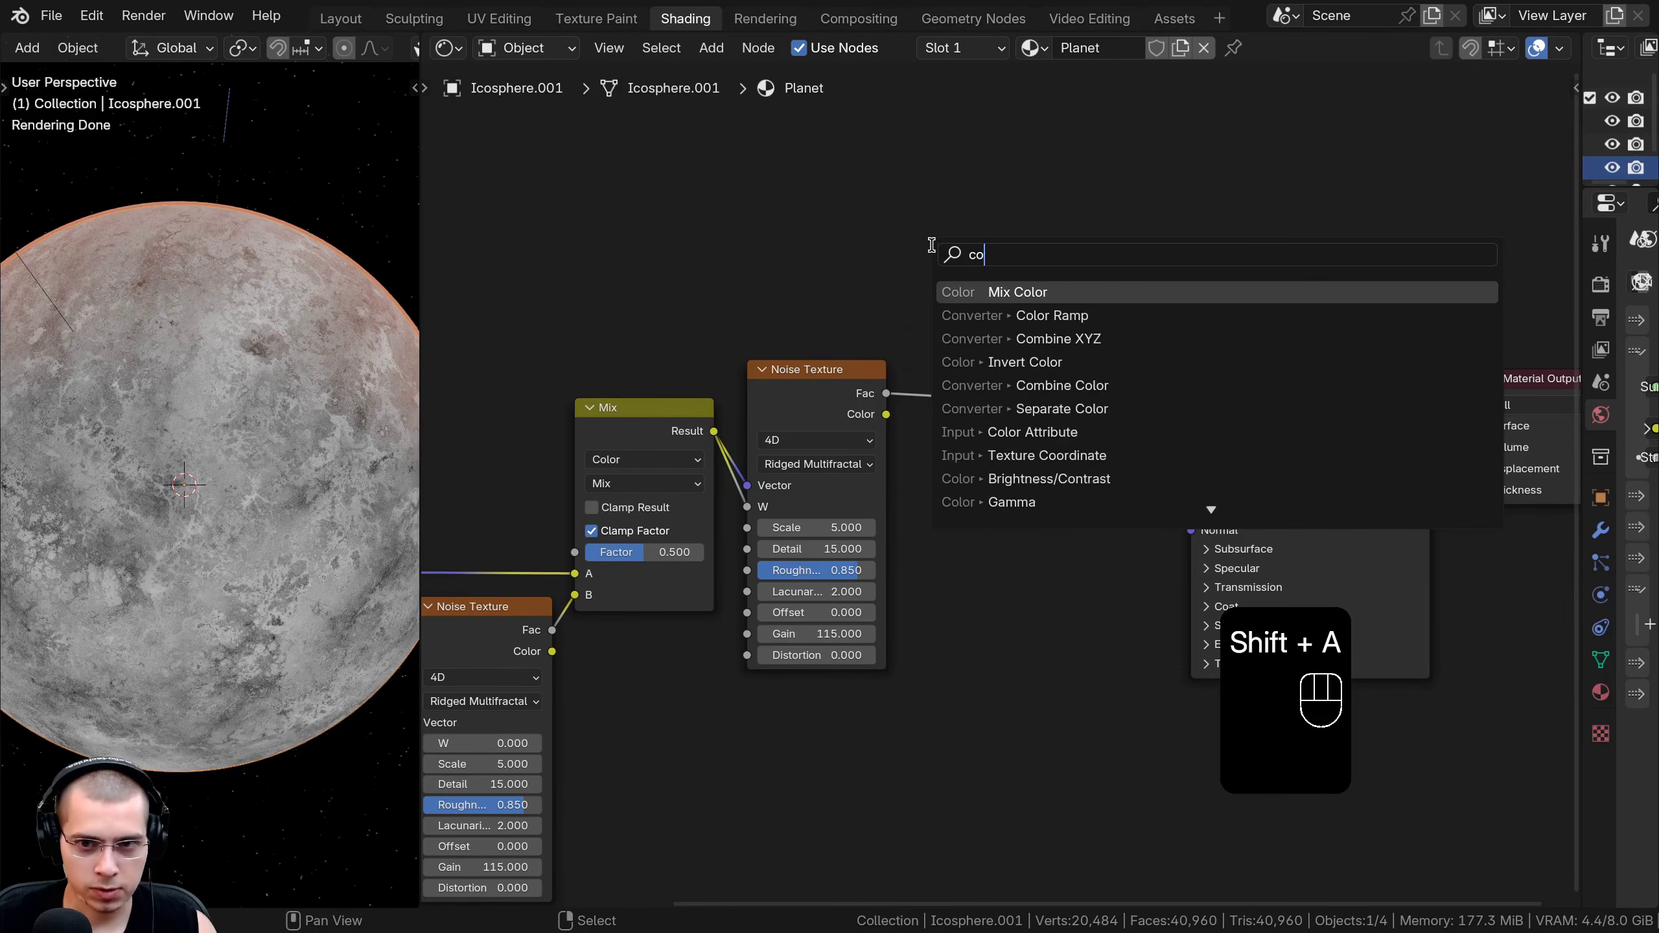
left_click(1044, 315)
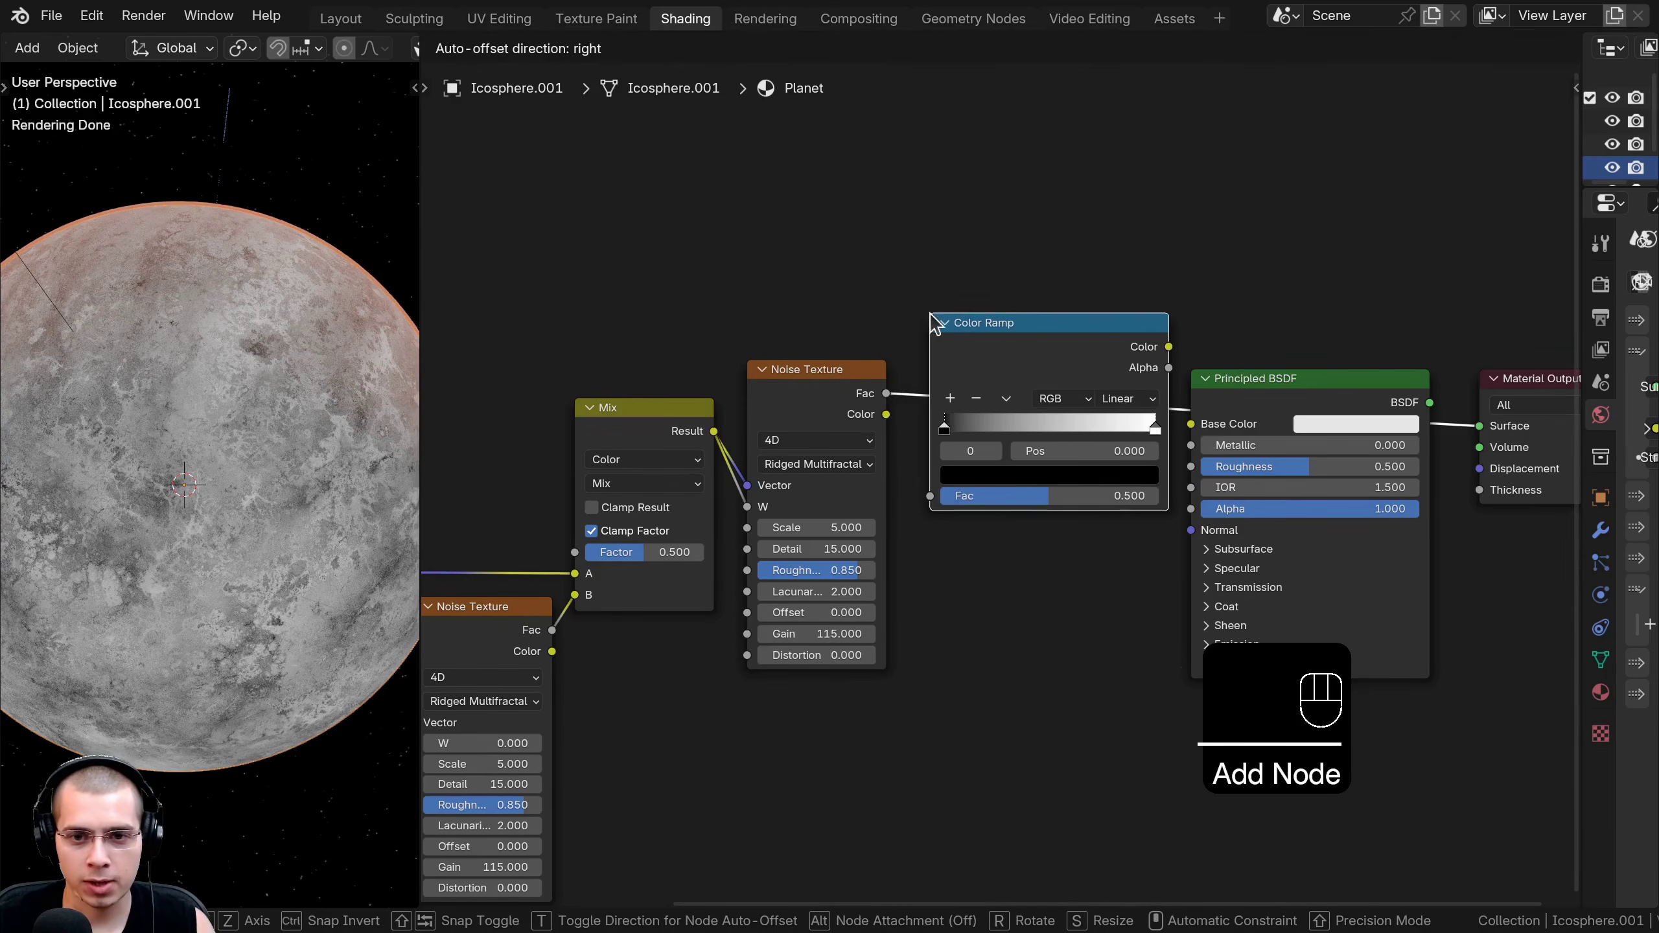
left_click(989, 347)
scroll(988, 367, "up", 1)
scroll(1045, 392, "up", 1)
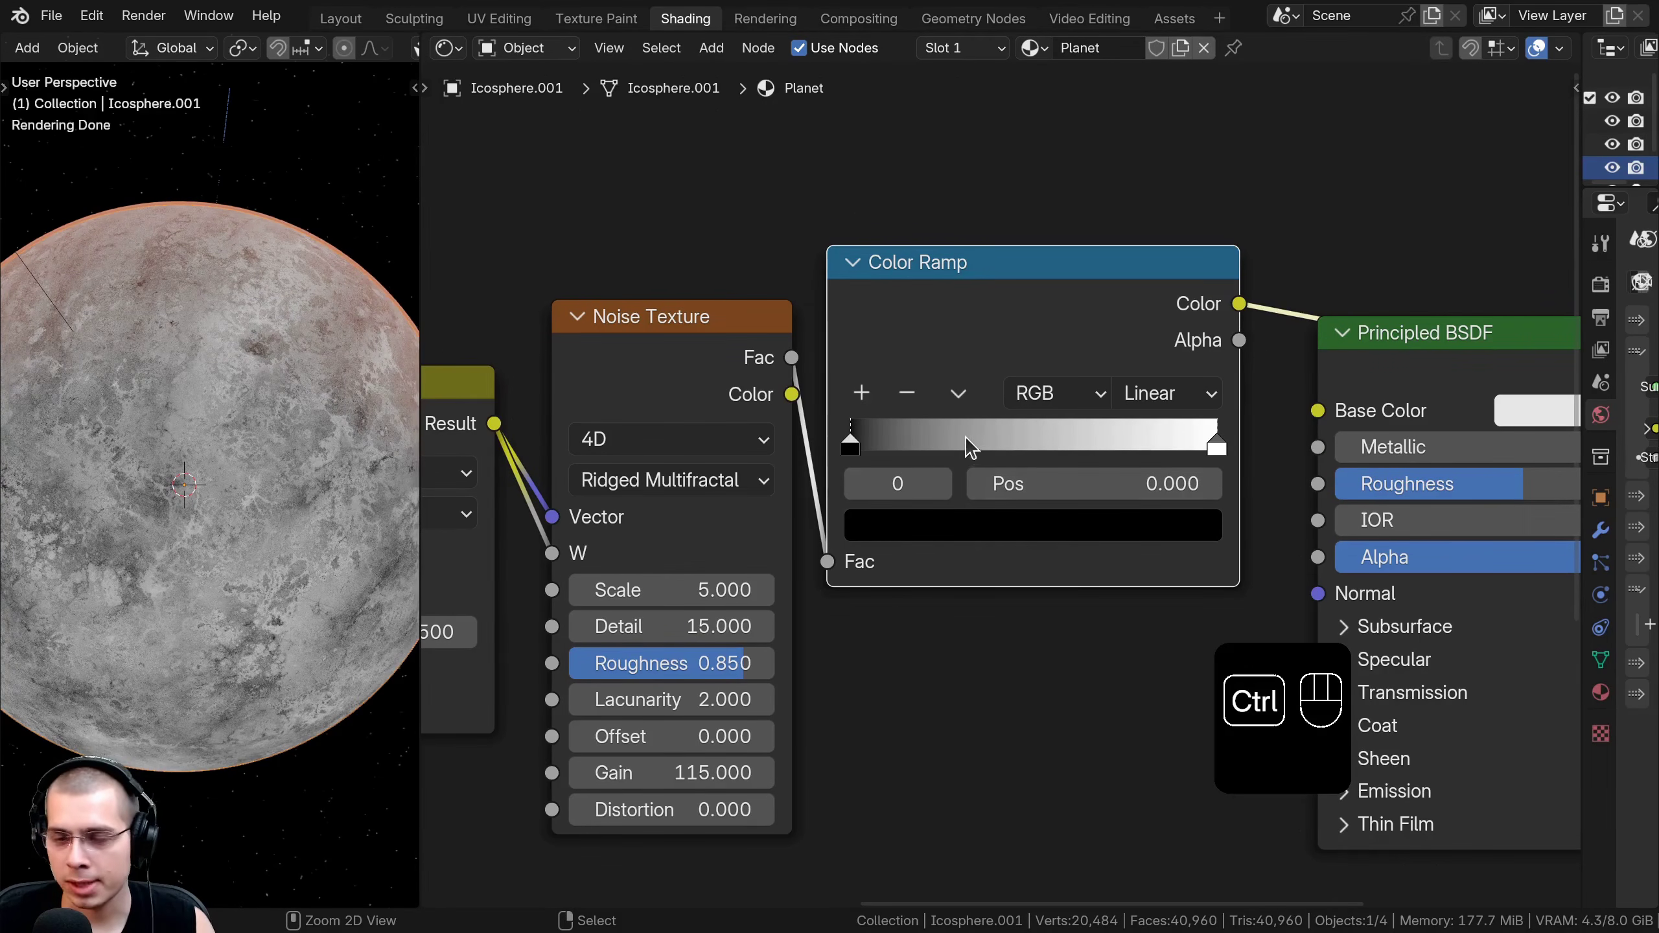
Add two colour stops to the Color Ramp at about 0.205 and 0.507 and move the white stop to about 0.886.
left_click(922, 433, "ctrl")
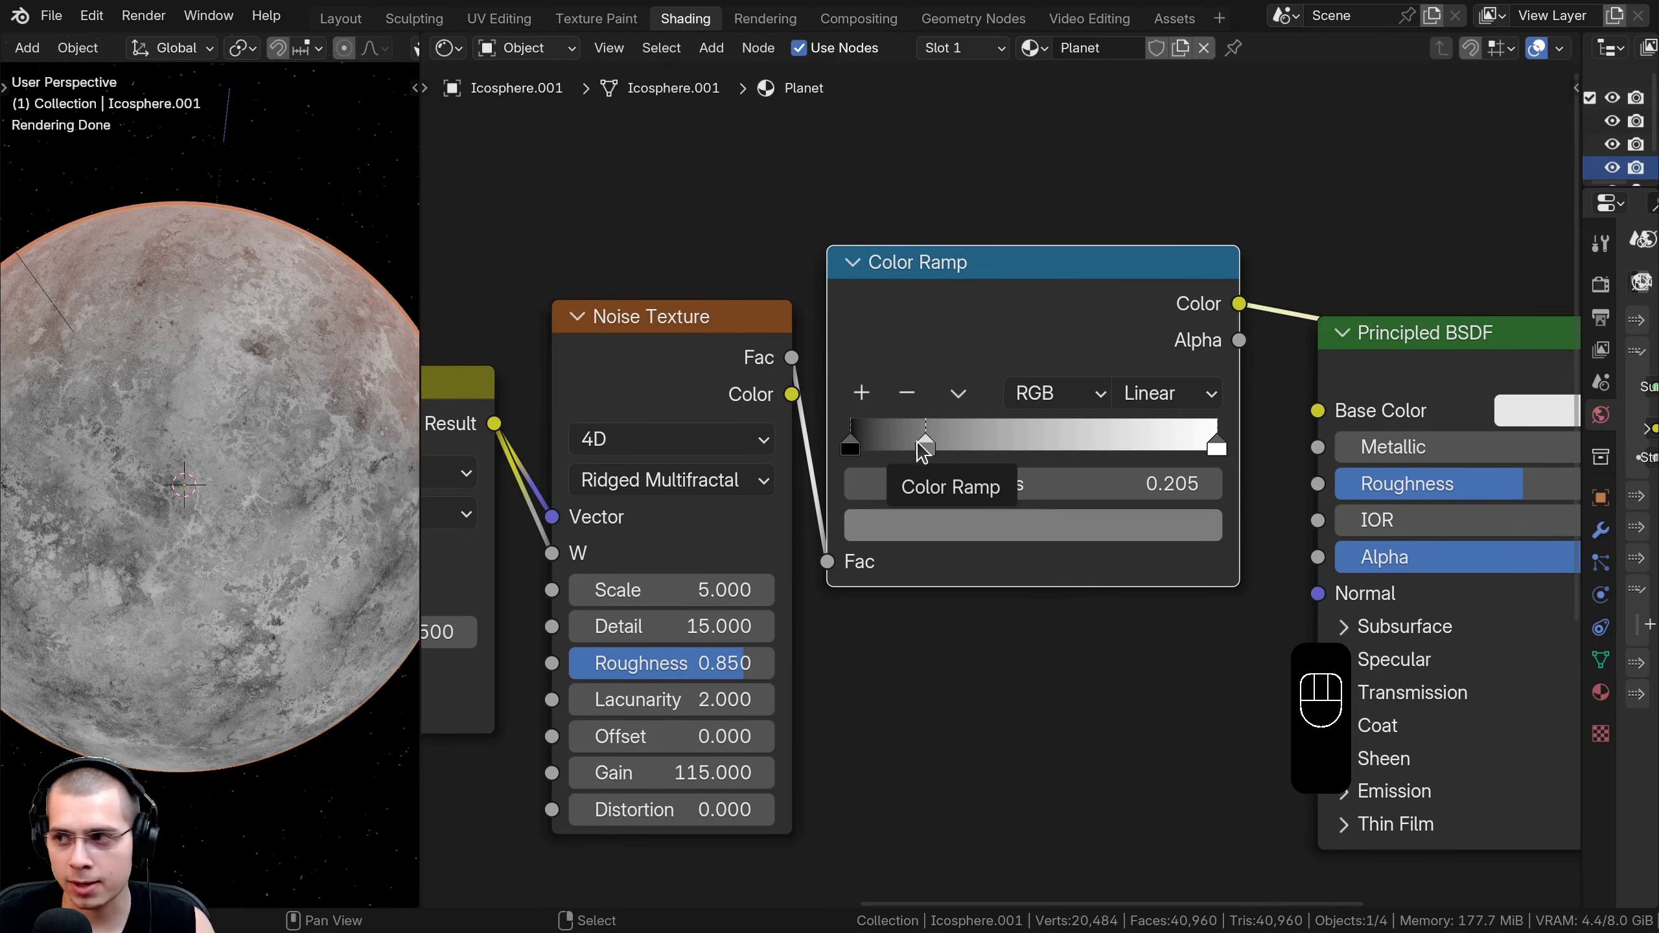
left_click(1038, 431, "ctrl")
left_click_drag(1216, 446, 1175, 446)
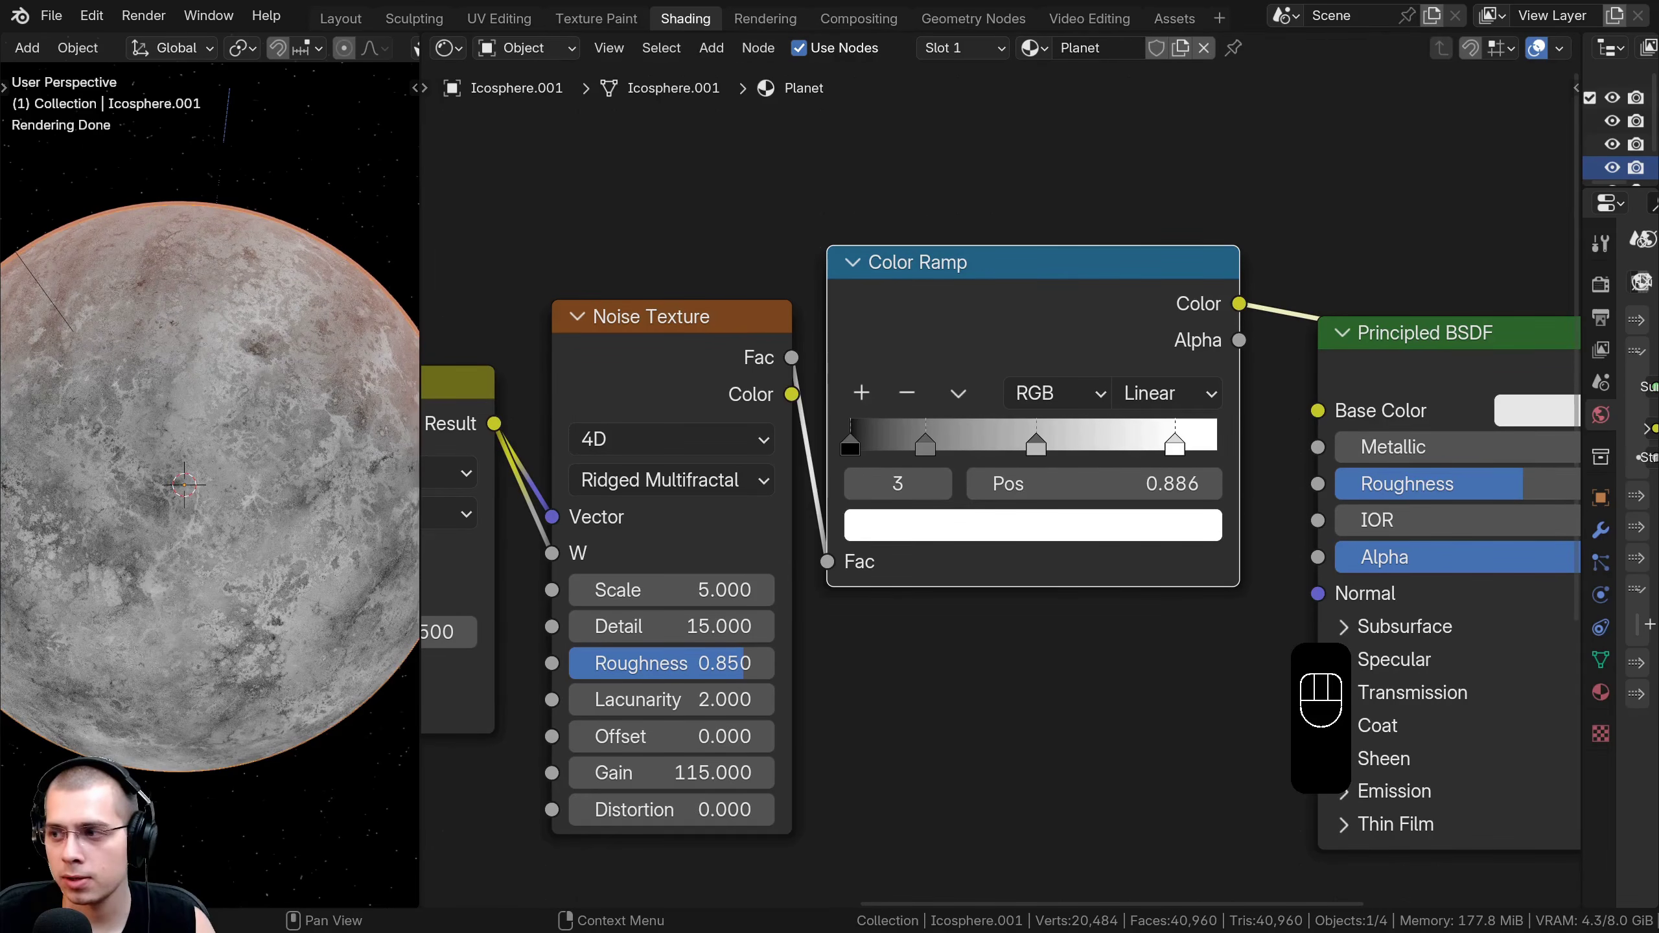
Set the Color Ramp stop at position 0.205 to the brown hex colour 544437.
left_click(926, 444)
key("ctrl+v")
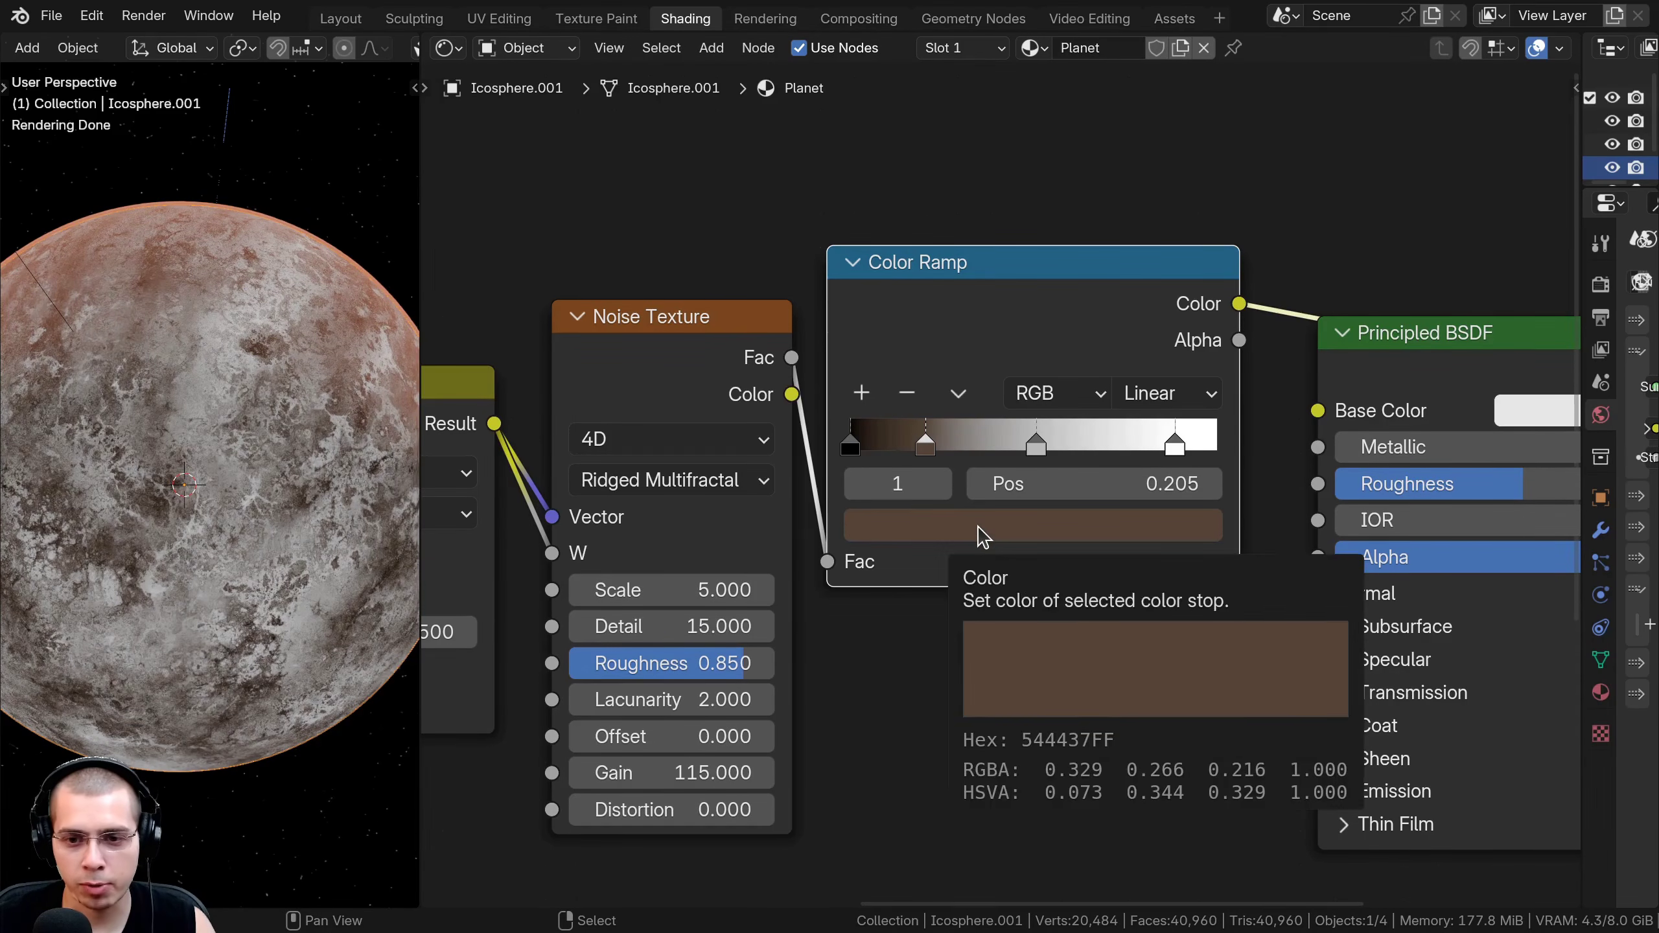
left_click(950, 533)
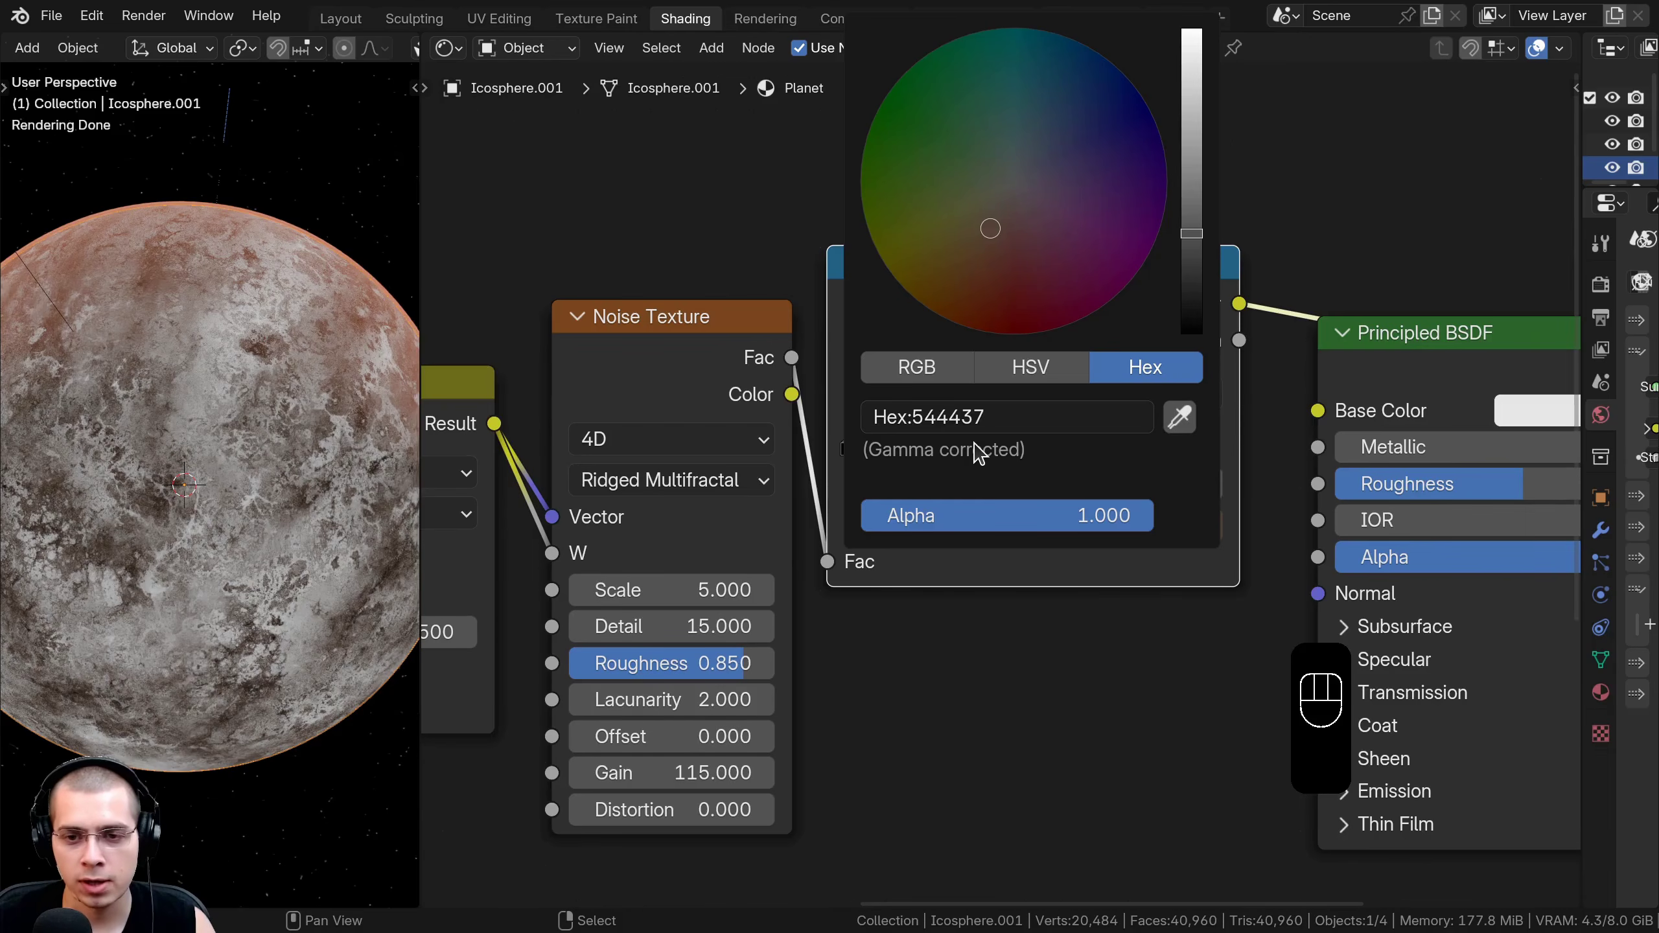
middle_click_drag(199, 447, 196, 433)
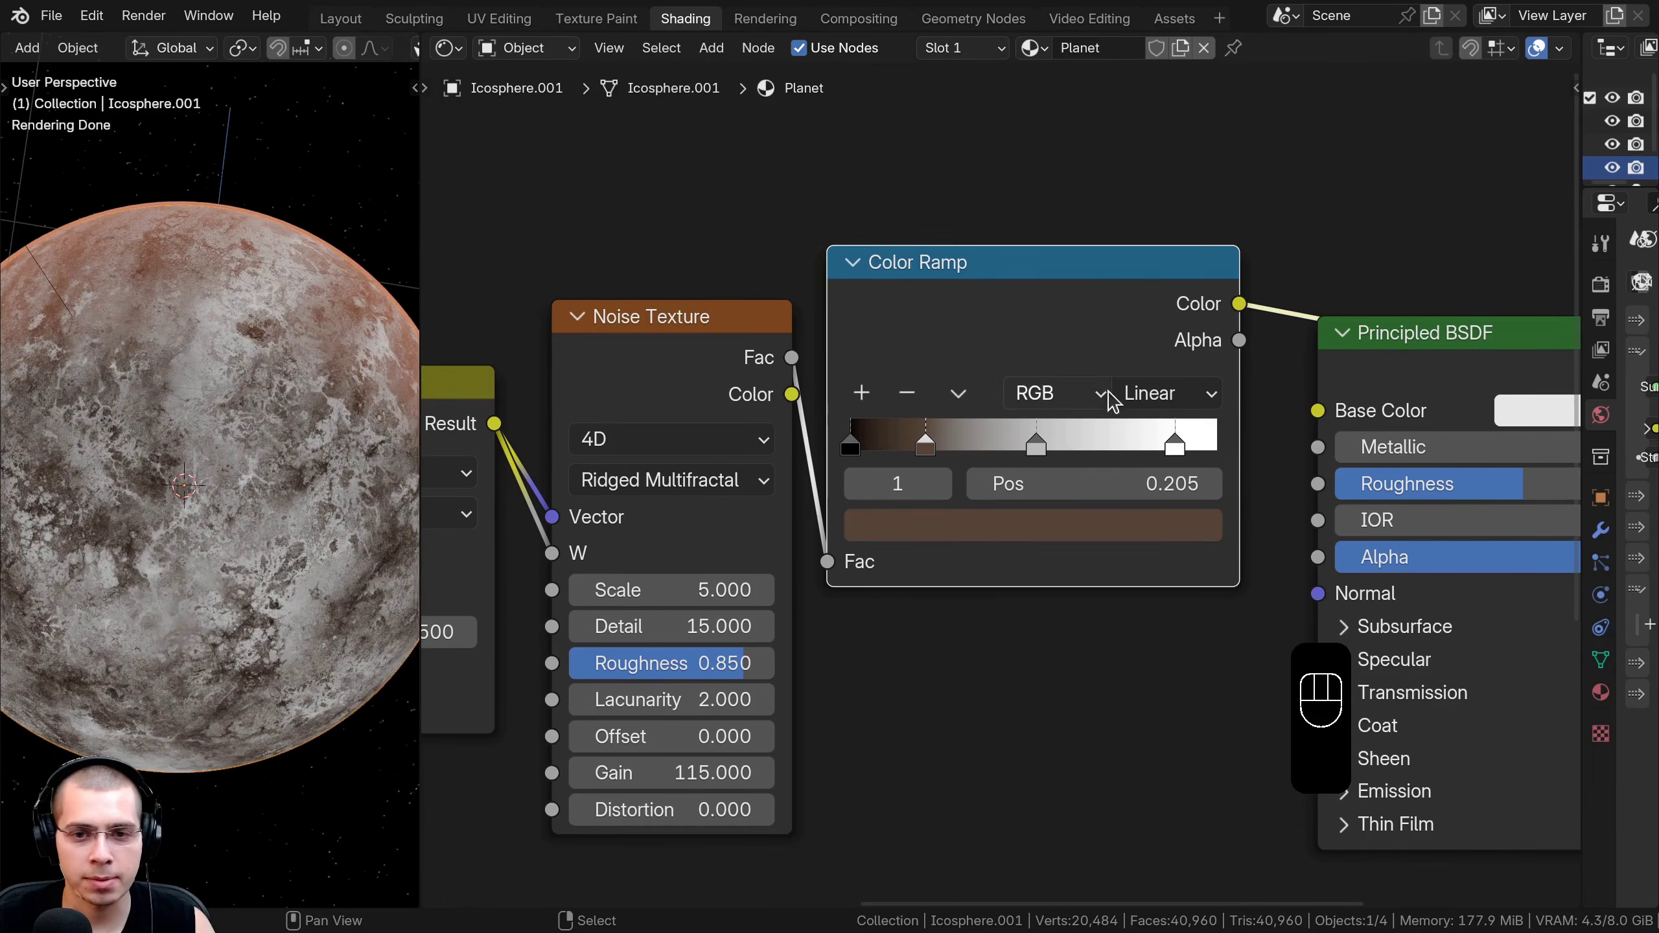
Paste a dark red colour onto the Color Ramp stop at position 0.507.
middle_click_drag(1107, 397, 1036, 419)
scroll(967, 465, "up", 1)
left_click(967, 466)
key("ctrl+v")
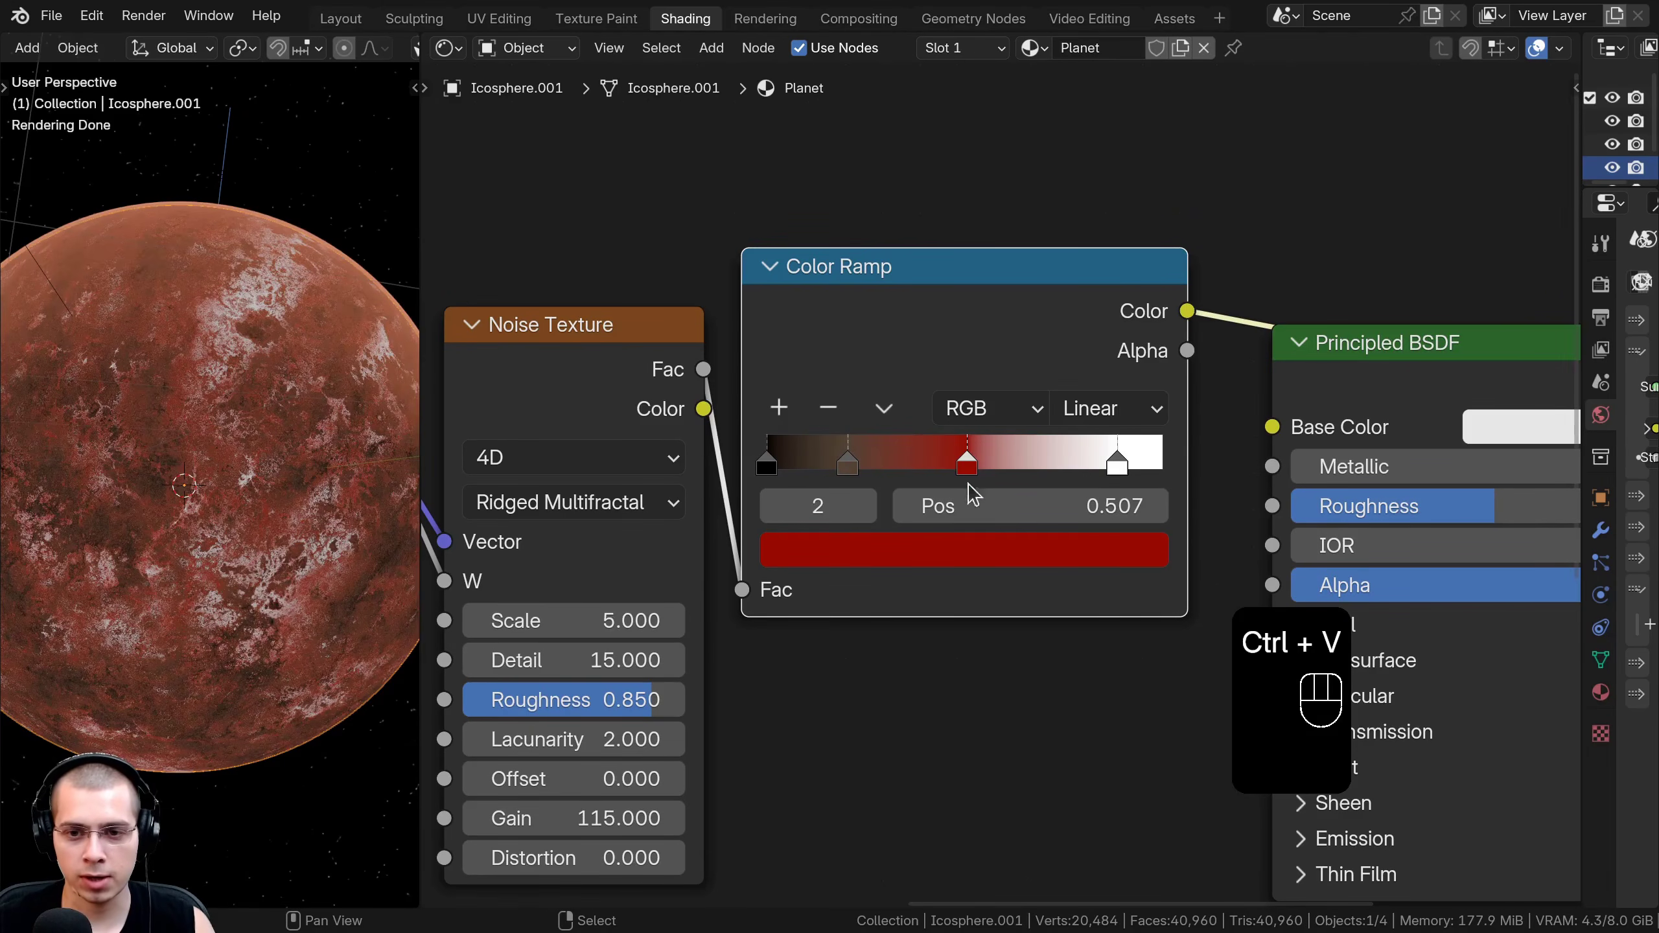
left_click(963, 550)
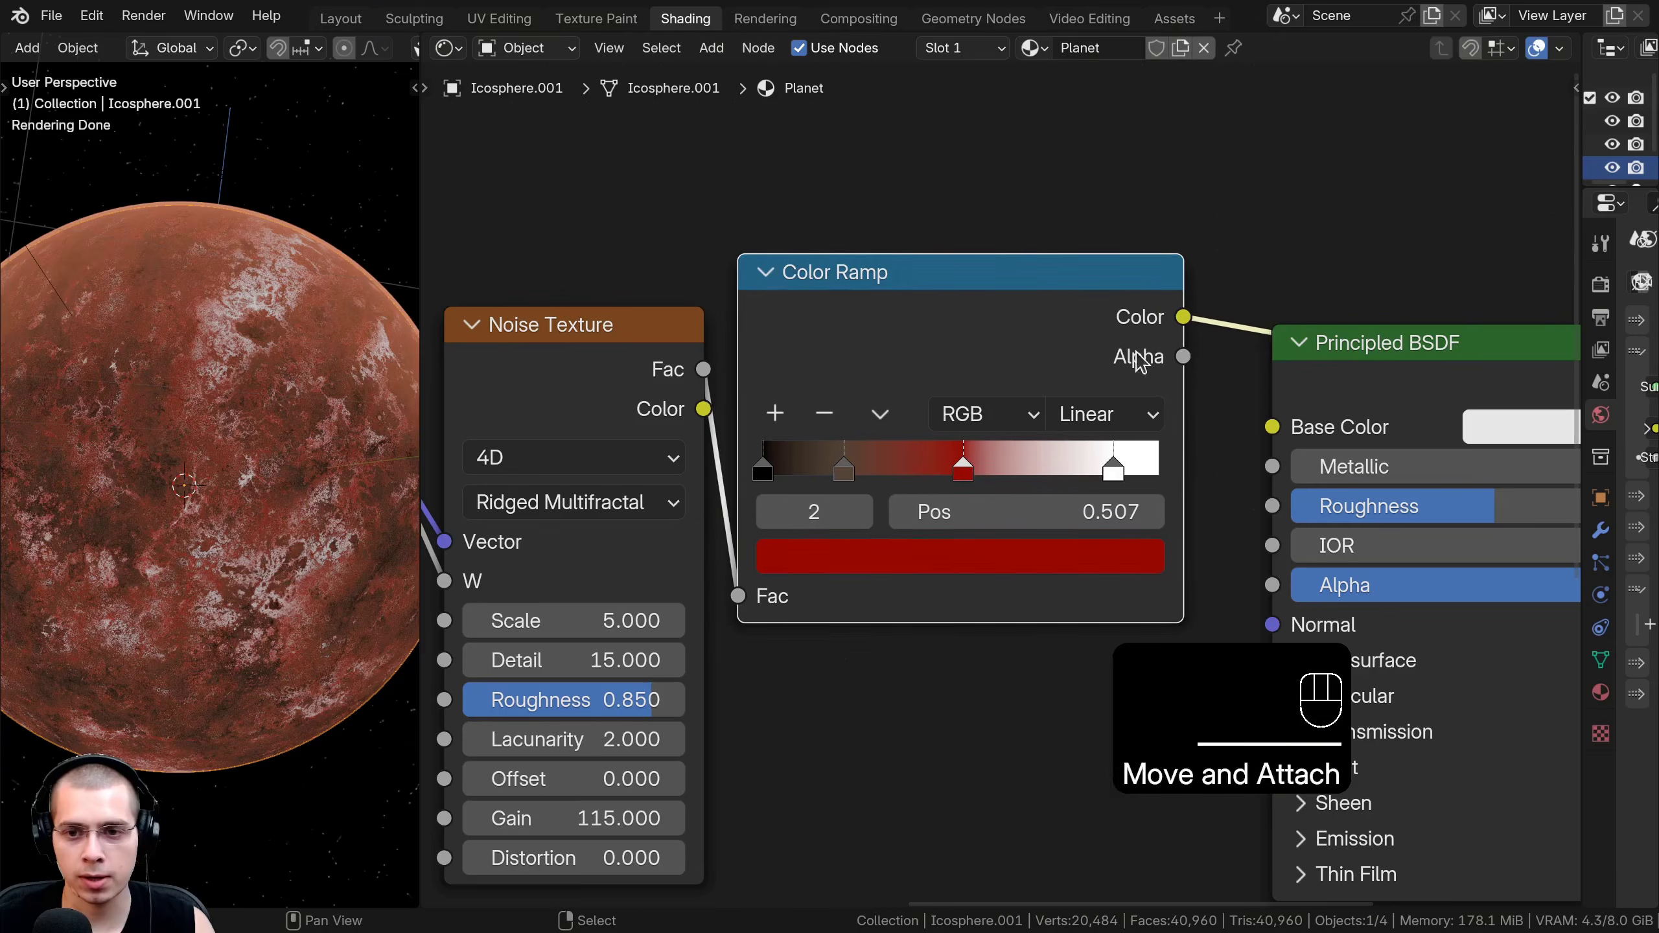
Set the last Color Ramp stop to the pale pink hex colour FFCFBE.
left_click(1116, 464)
scroll(973, 523, "down", 1)
key("ctrl+v")
left_click(1028, 544)
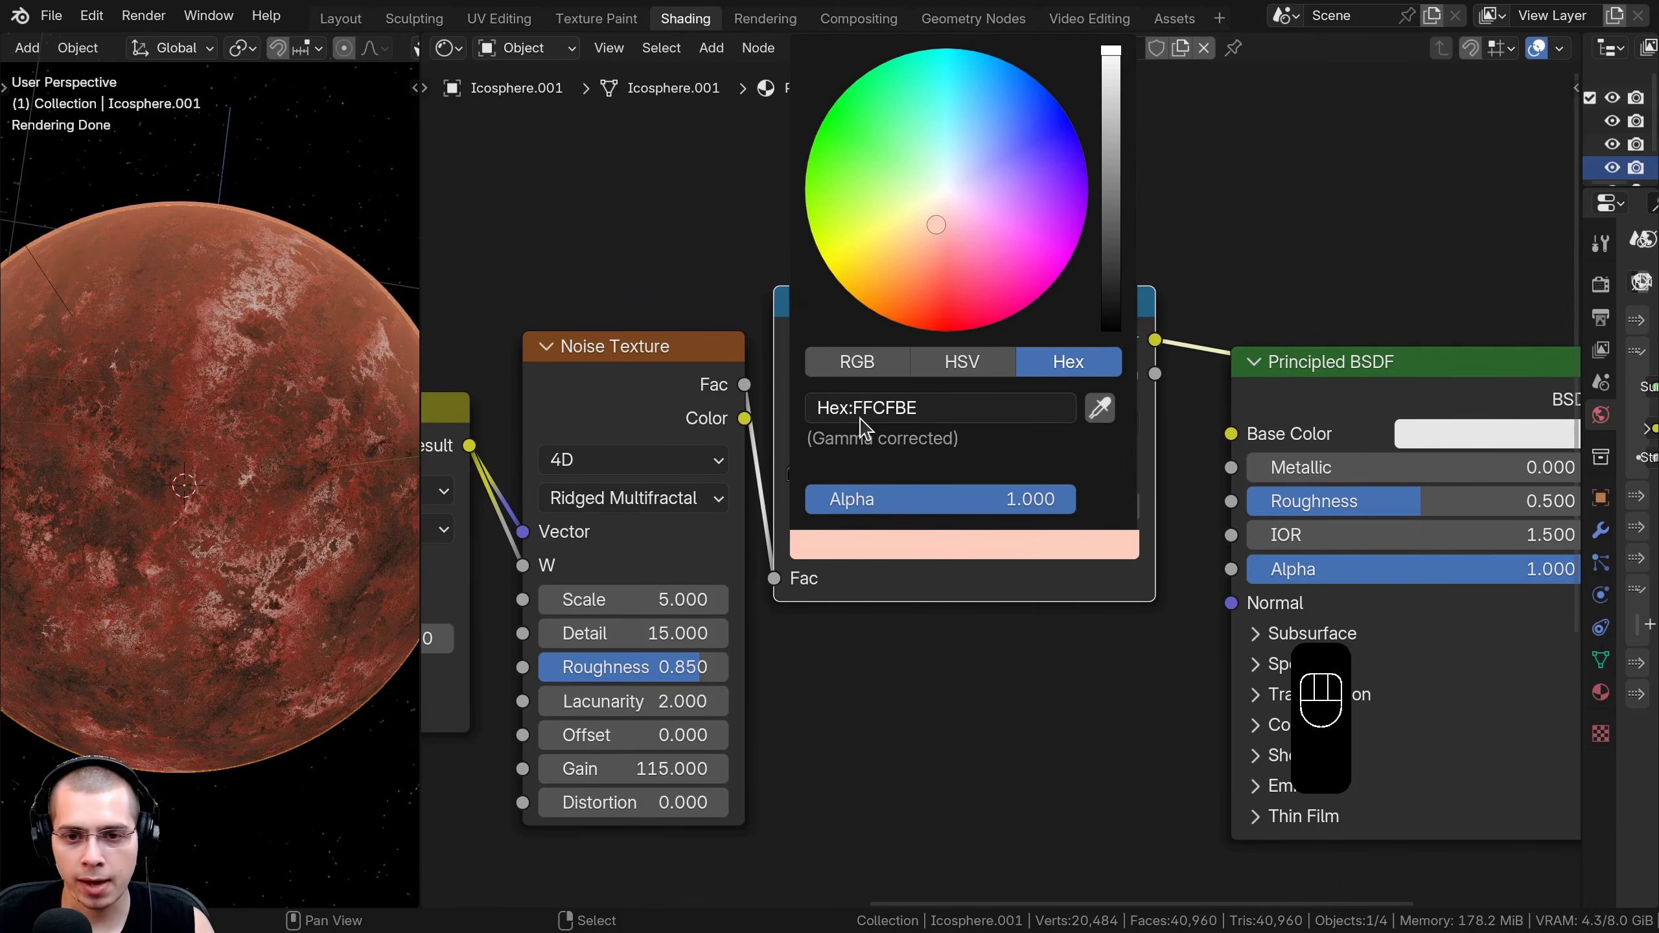
Connect the Color Ramp's Color to the Principled BSDF's Base Color and route the shader into the Material Output's Surface.
scroll(899, 385, "down", 1)
left_click_drag(897, 378, 896, 389)
middle_click_drag(1148, 368, 895, 390)
left_click_drag(883, 393, 950, 462)
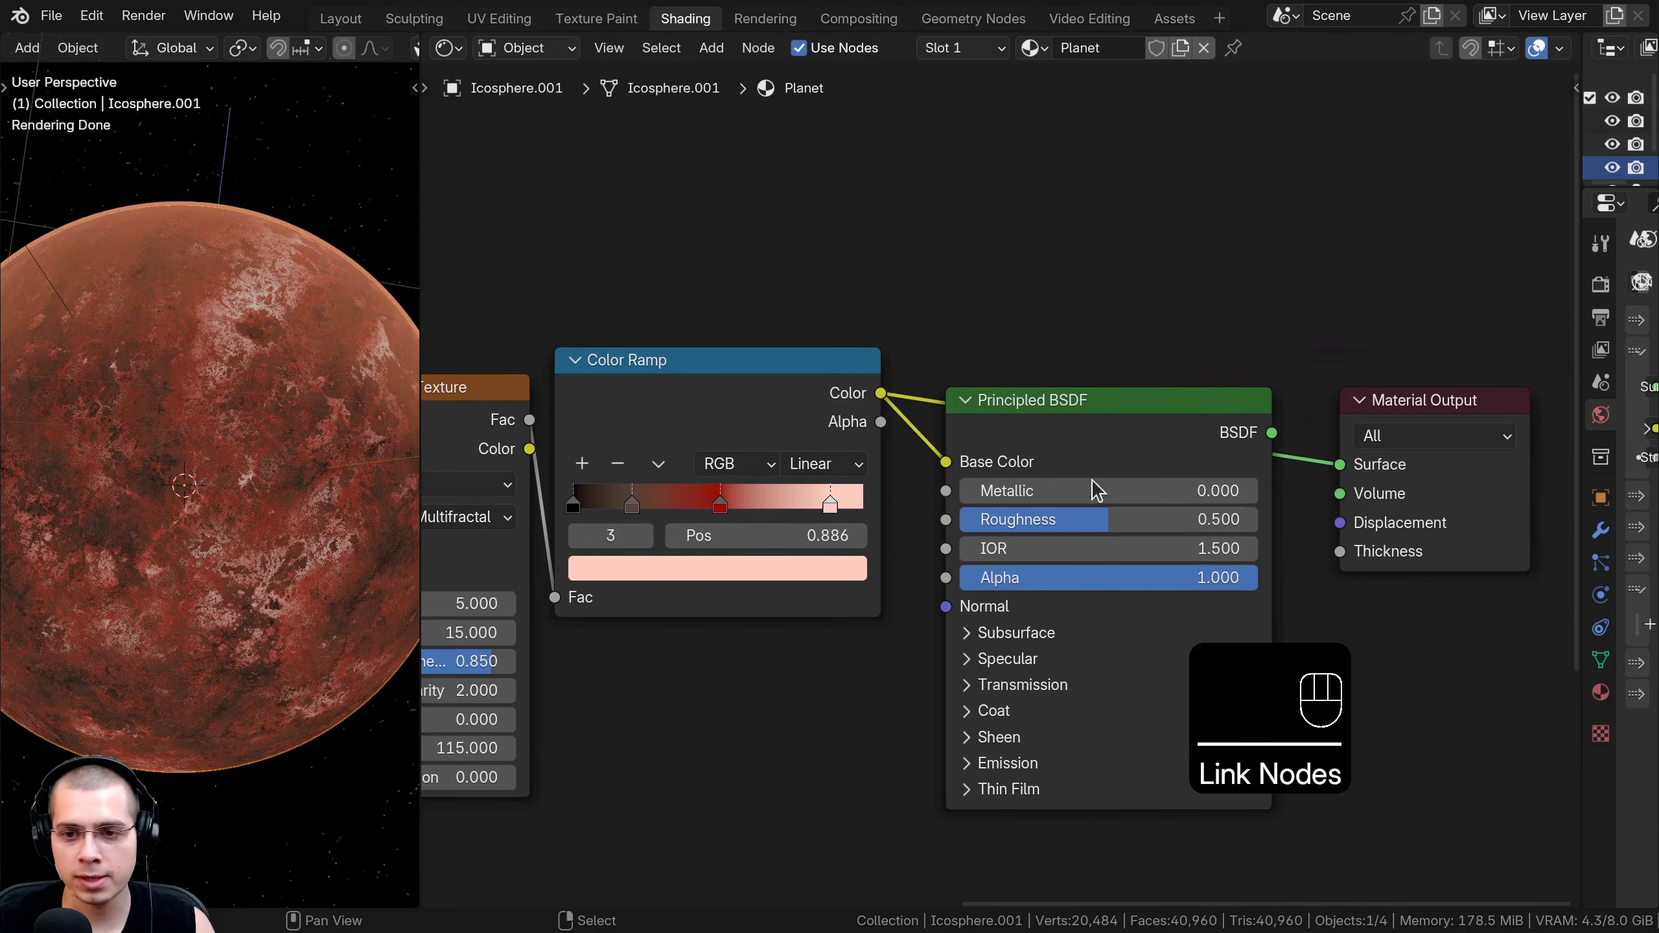
left_click(1104, 456, "ctrl+shift")
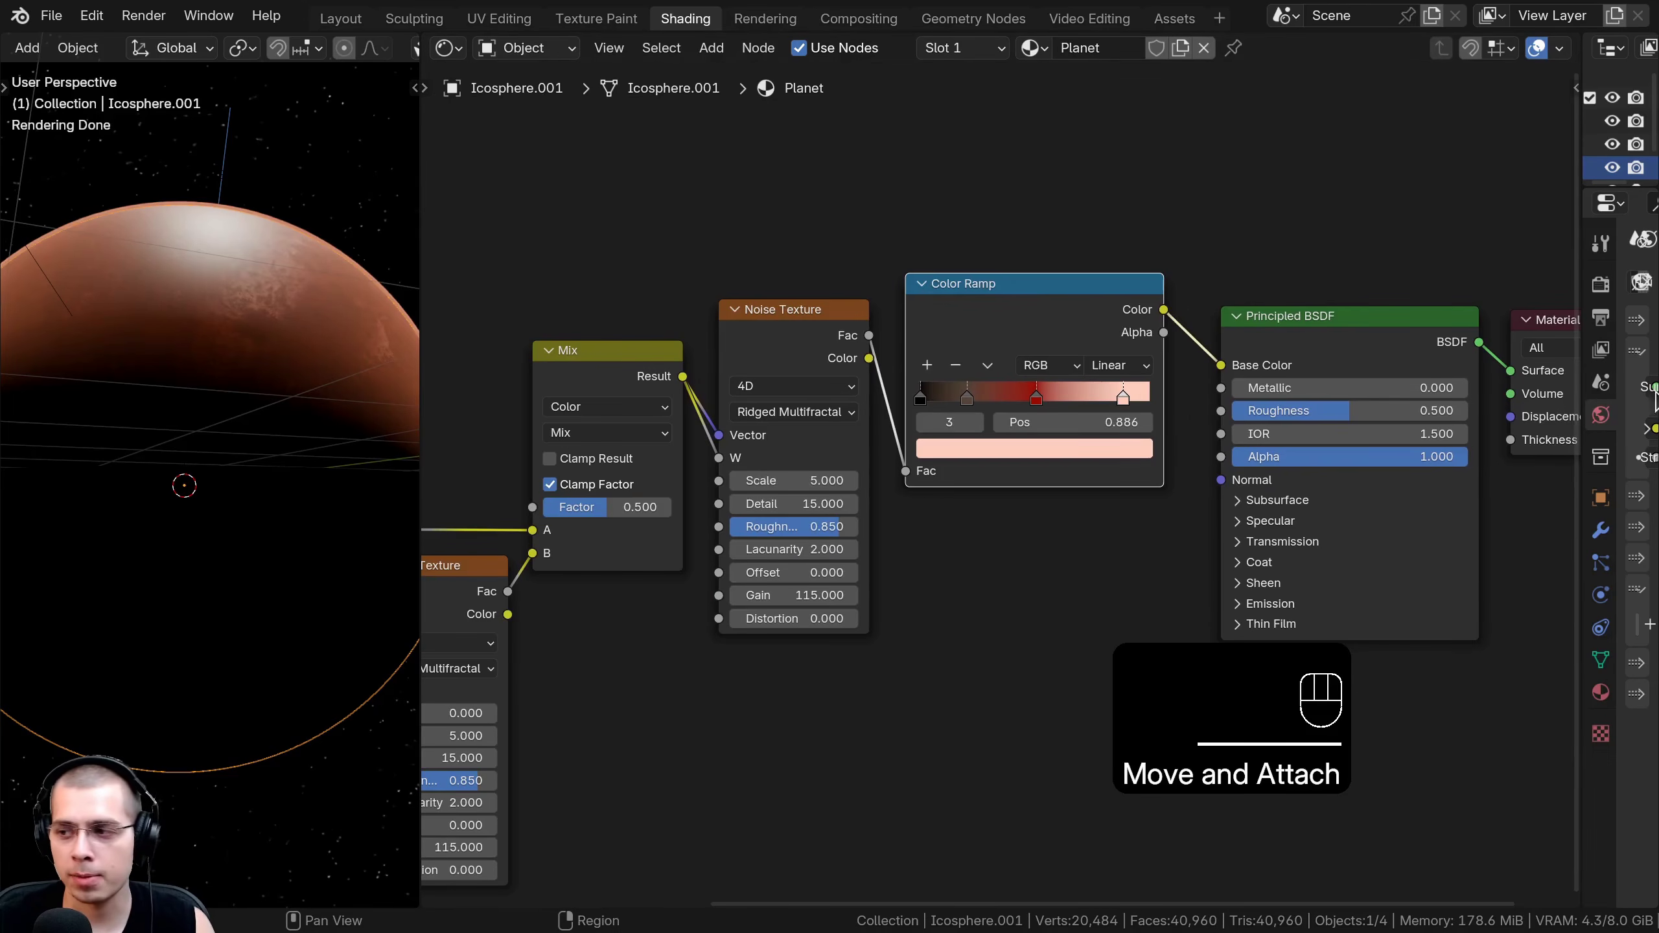
Connect the second Noise Texture's Fac to the Principled BSDF's Normal and insert a Bump node on that link.
left_click_drag(847, 340, 1222, 481)
key("shift+a")
left_click(933, 471)
type("bump")
key("Return")
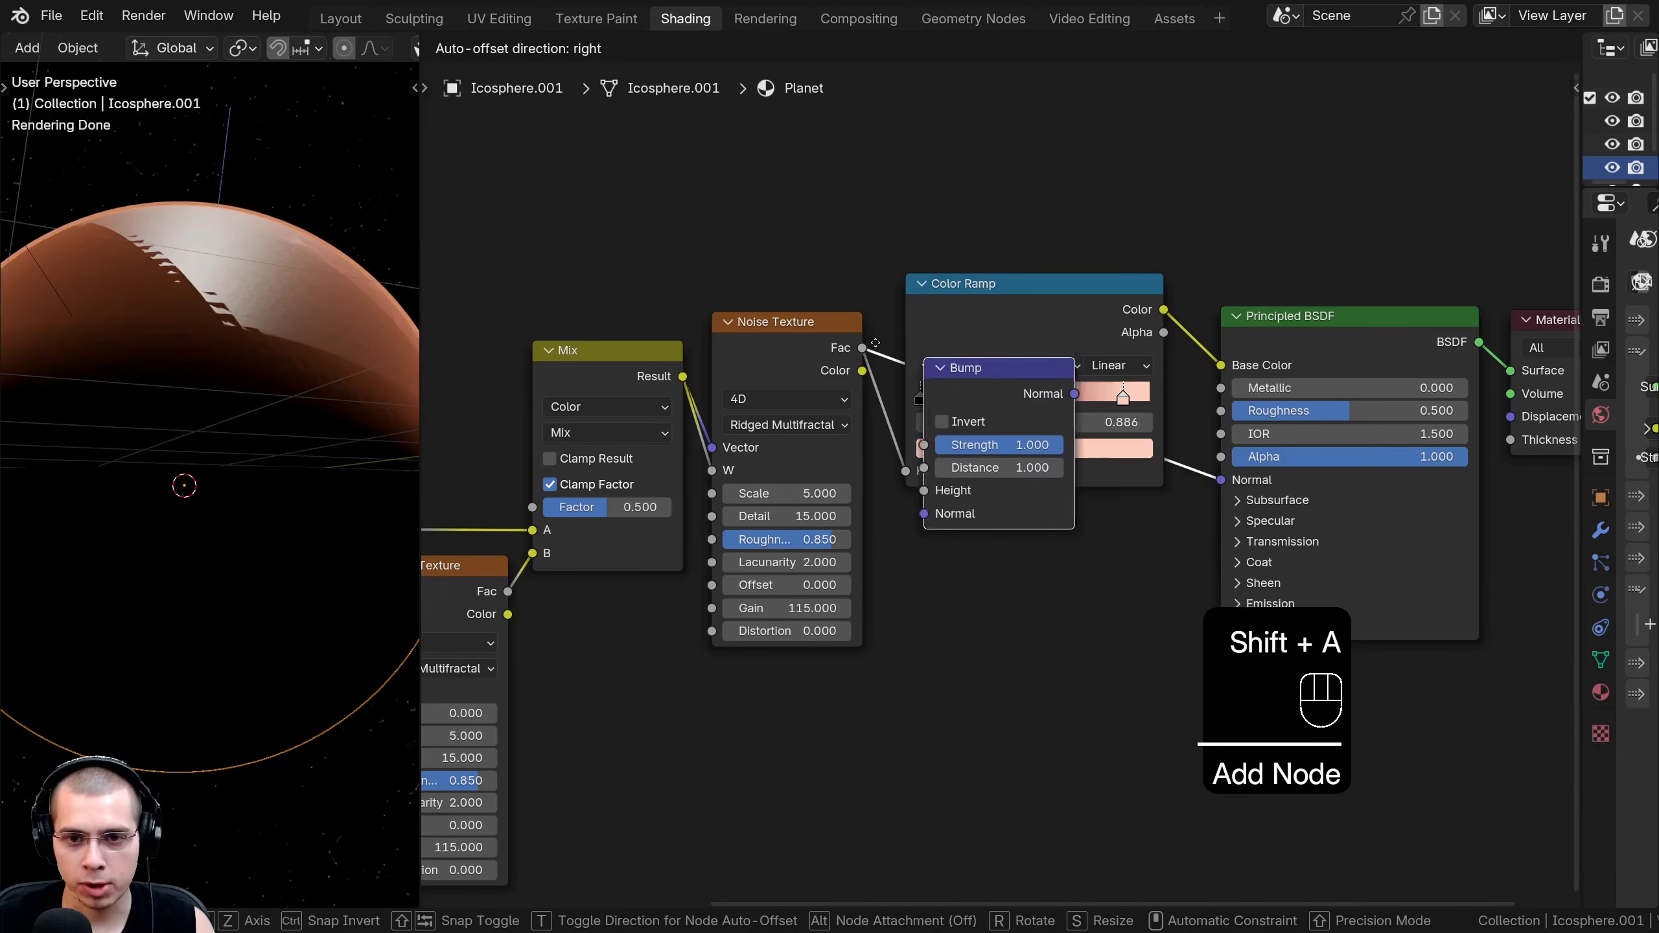
left_click(1119, 483)
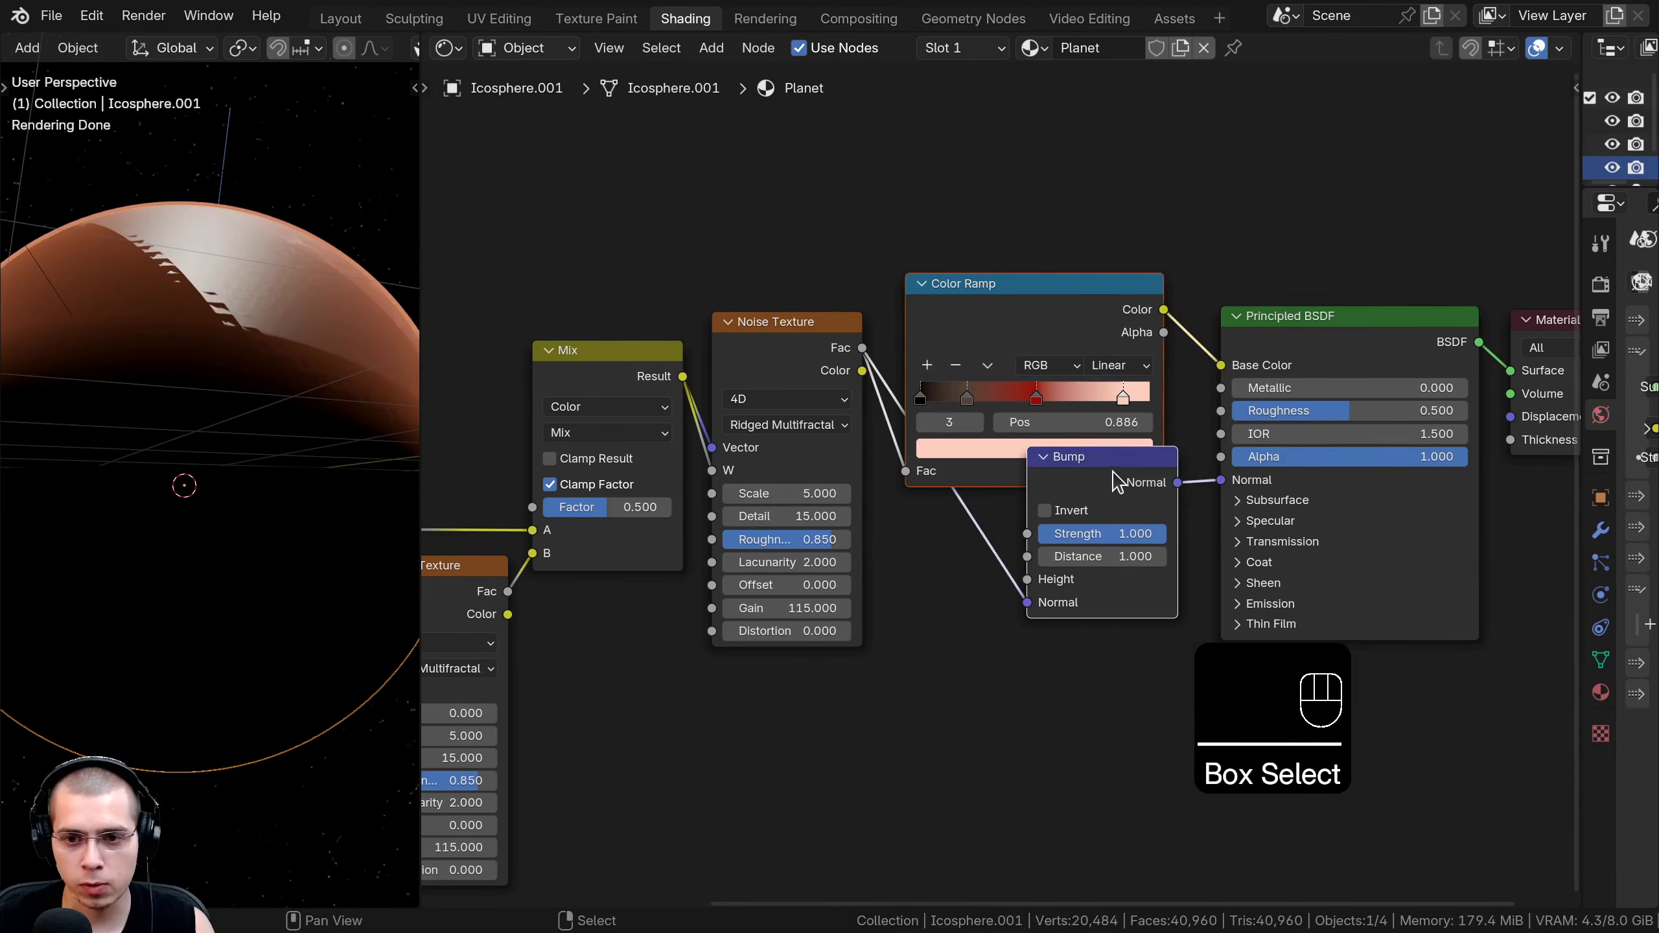
Reposition the Bump and Noise Texture nodes and reroute the Fac link from the Bump's Normal to its Height input.
left_click_drag(1109, 487, 1085, 547)
left_click_drag(784, 322, 778, 393)
left_click_drag(963, 597, 1003, 638)
left_click_drag(1058, 516, 1048, 527)
Set the Bump node's Strength to 0.1 and check the surface relief on the planet.
scroll(225, 405, "up", 5)
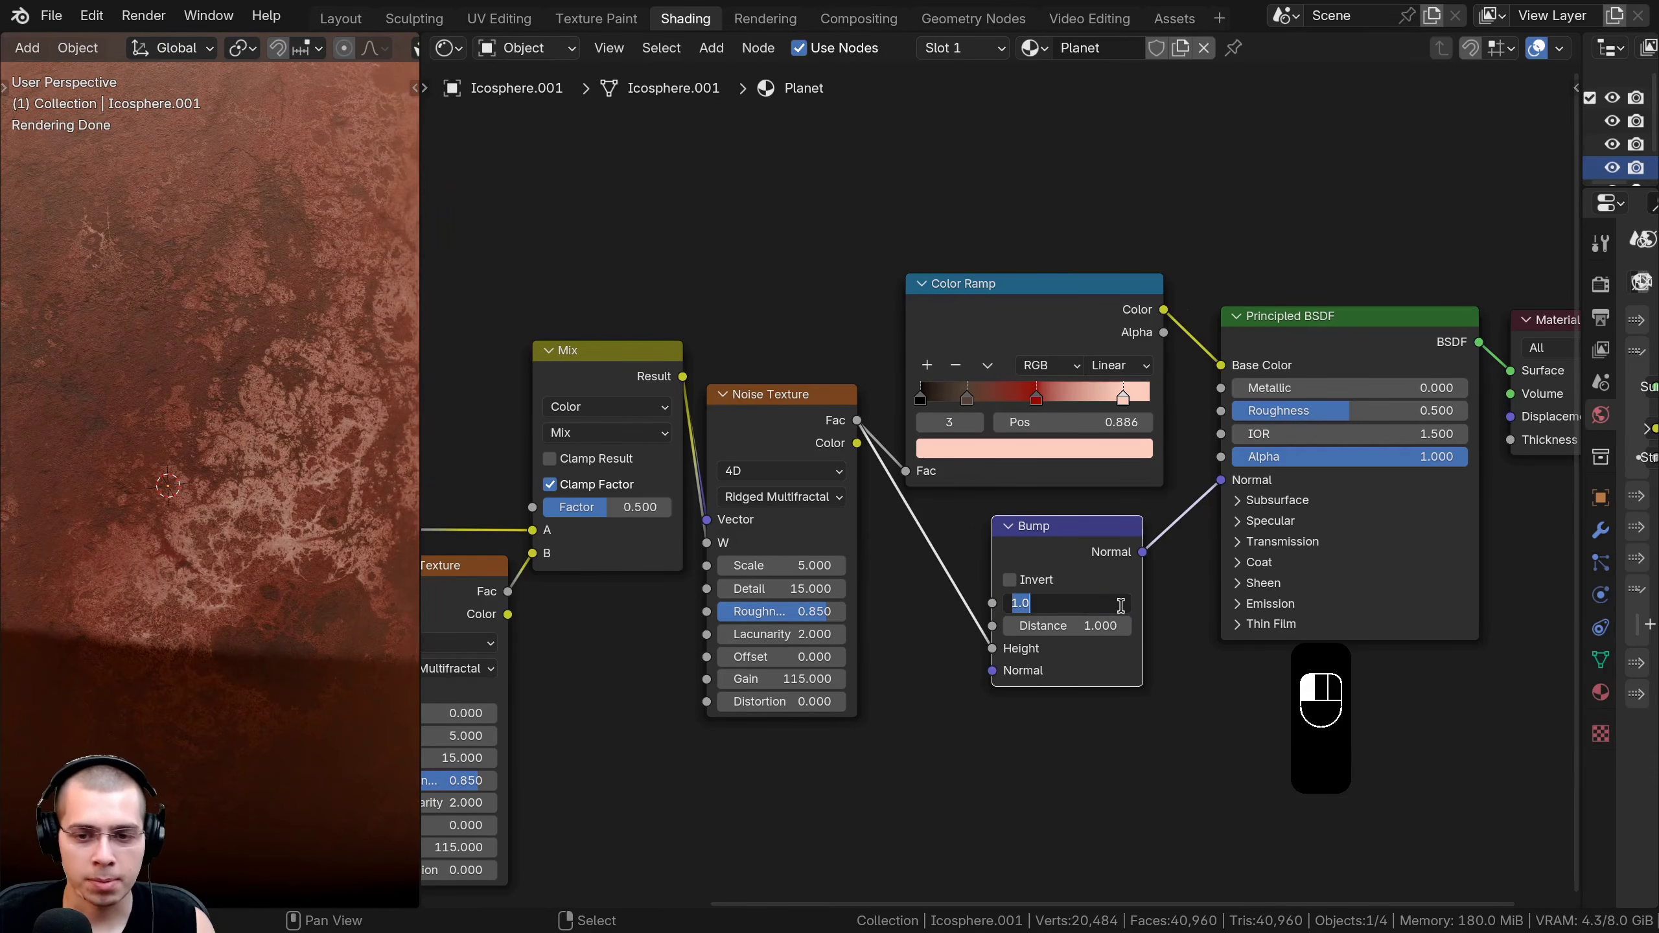
key("Return")
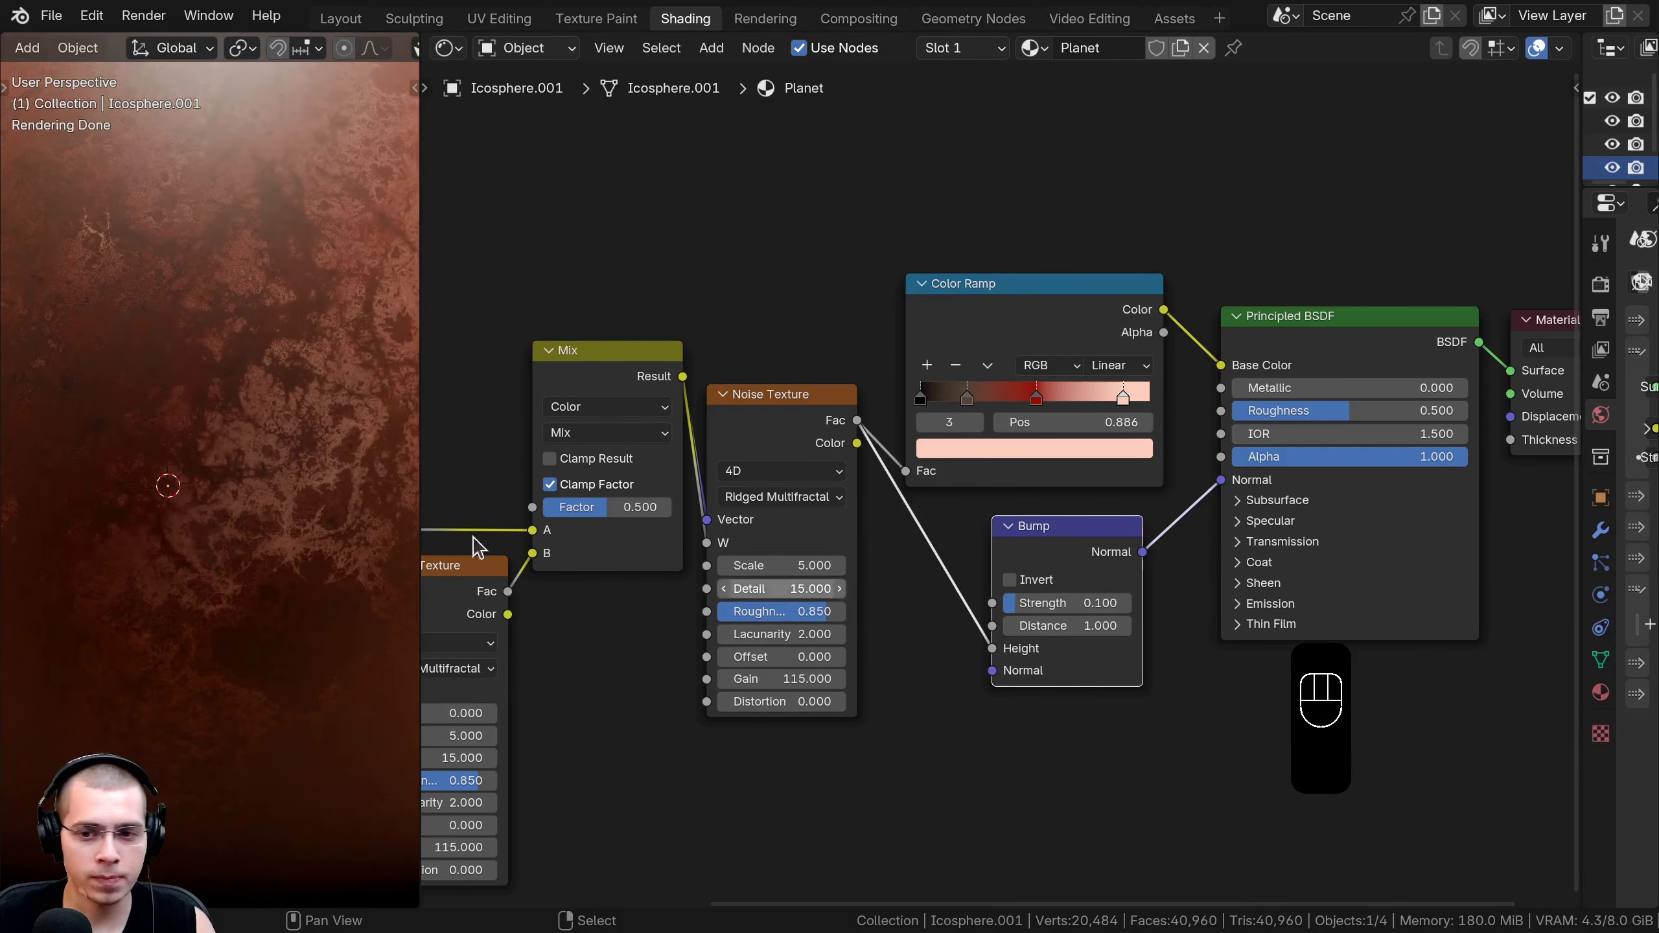
scroll(293, 385, "down", 6)
middle_click_drag(293, 385, 281, 397)
middle_click_drag(280, 396, 274, 418, "shift")
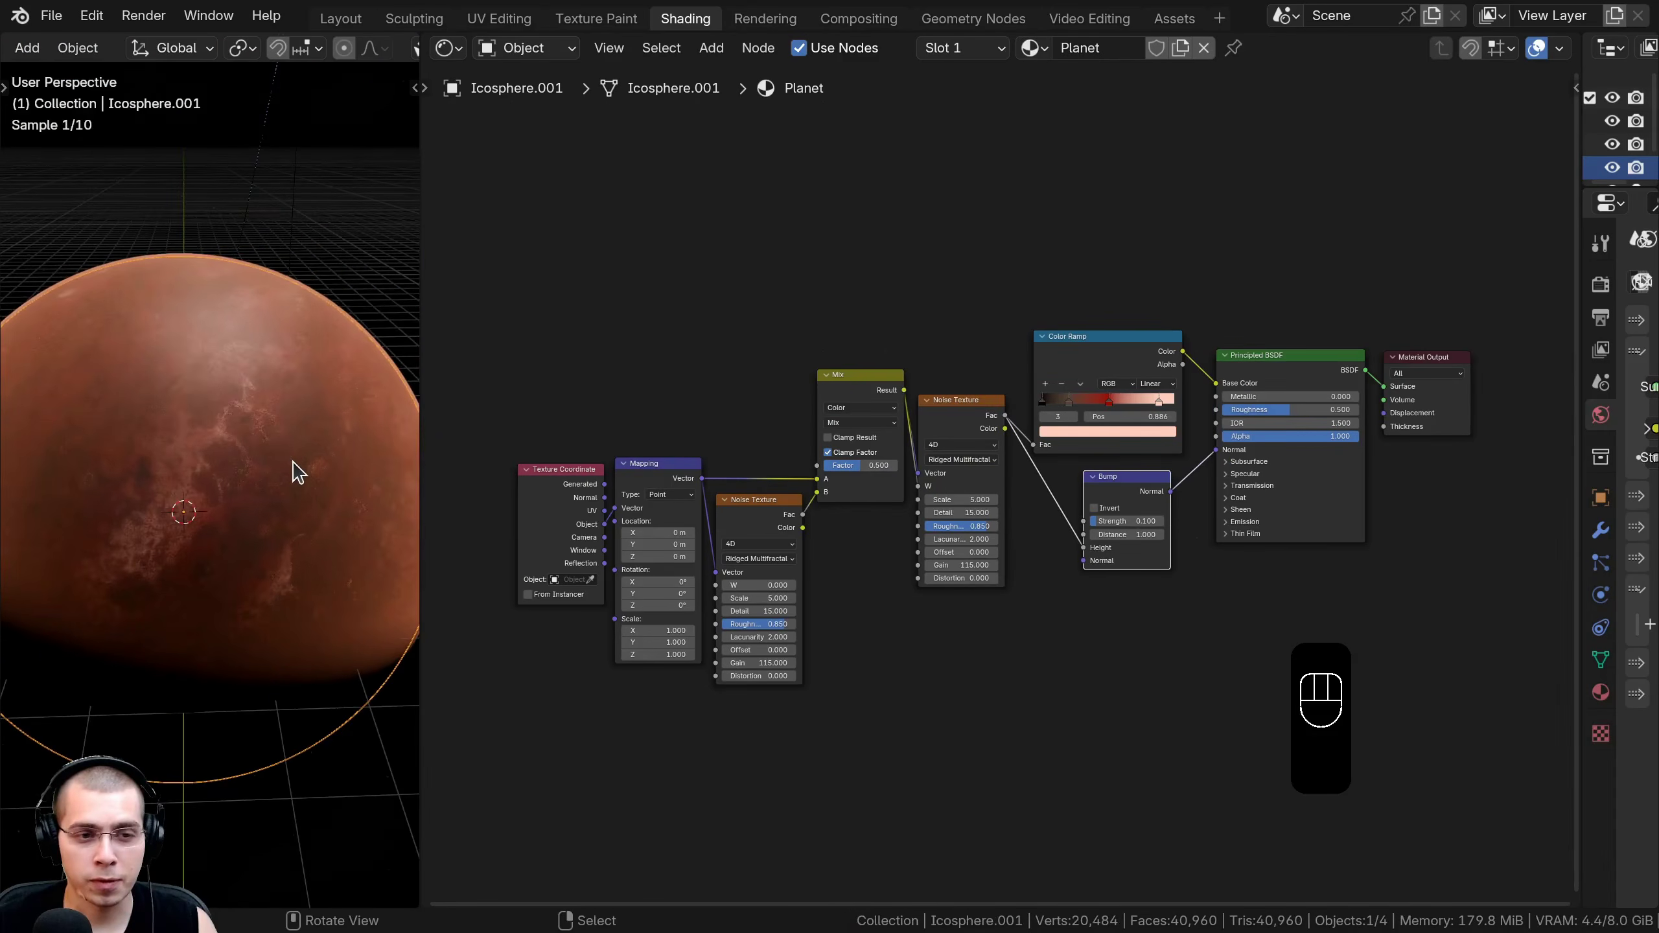
middle_click_drag(302, 466, 309, 406)
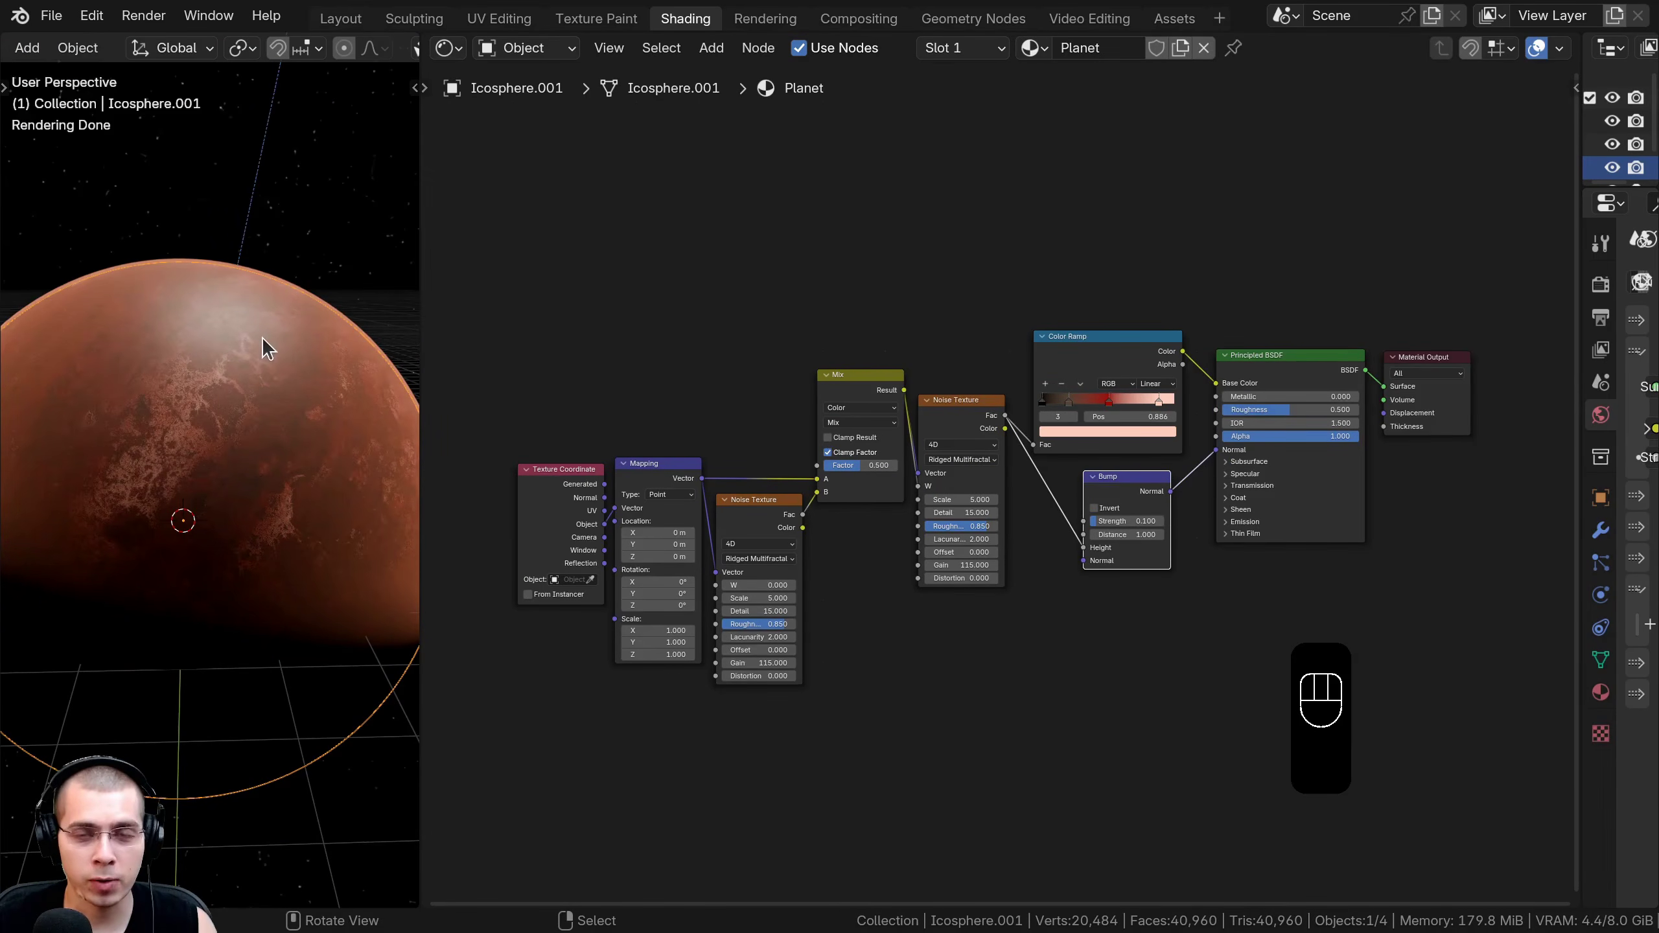
middle_click_drag(259, 334, 254, 355)
mouse_move(301, 464)
middle_mouse_down()
mouse_move(251, 463)
mouse_move(297, 459)
middle_mouse_up()
Switch the viewport to wireframe shading and widen it against the node editor.
key("z")
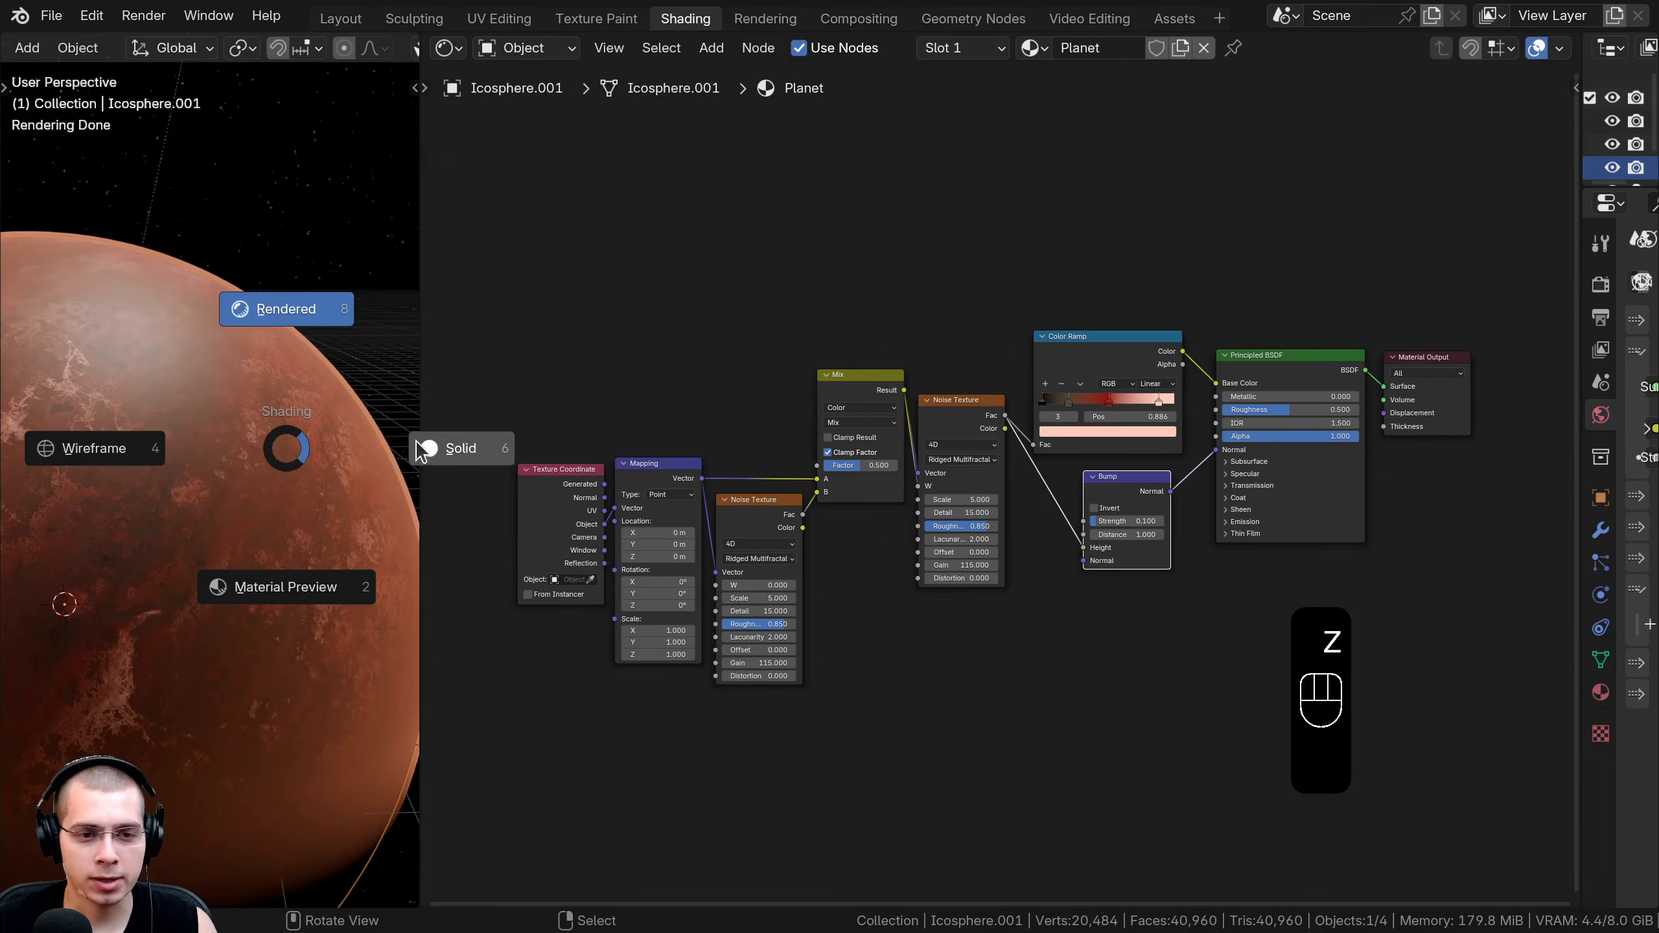
left_click(461, 448)
key("z")
left_click(46, 381)
middle_click_drag(390, 353, 385, 362, "shift")
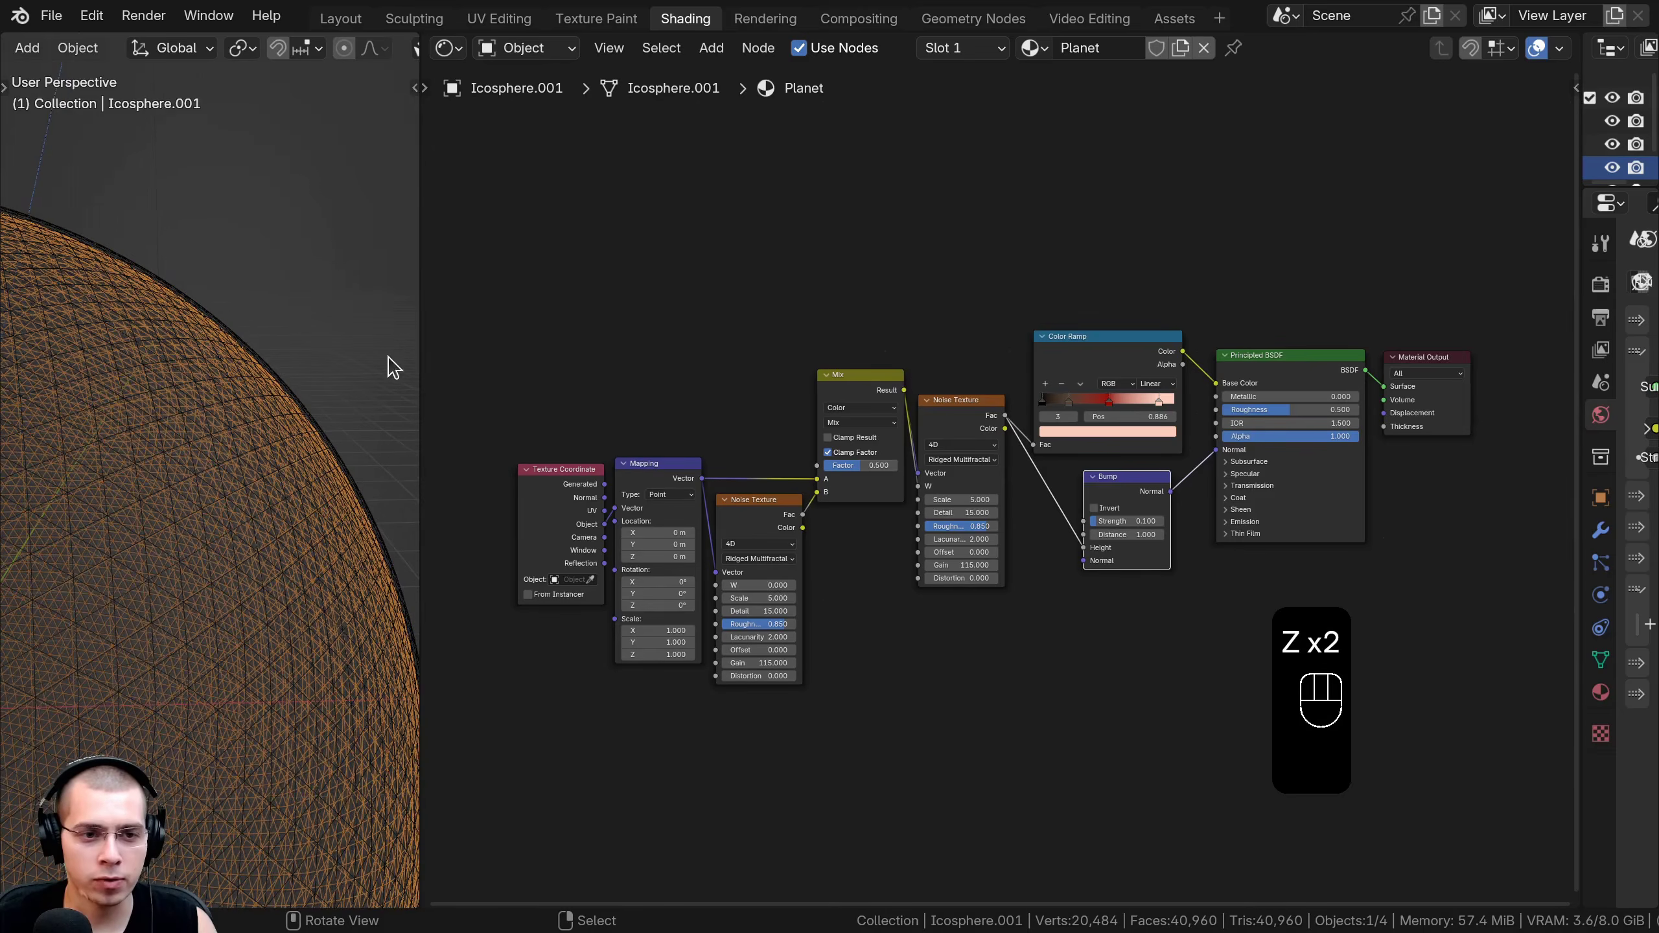
left_click_drag(420, 354, 694, 366)
scroll(358, 450, "up", 2)
Duplicate the planet sphere and scale the copy up very slightly, by a factor of about 1.0016.
middle_click_drag(370, 477, 402, 330, "shift")
key("shift+d")
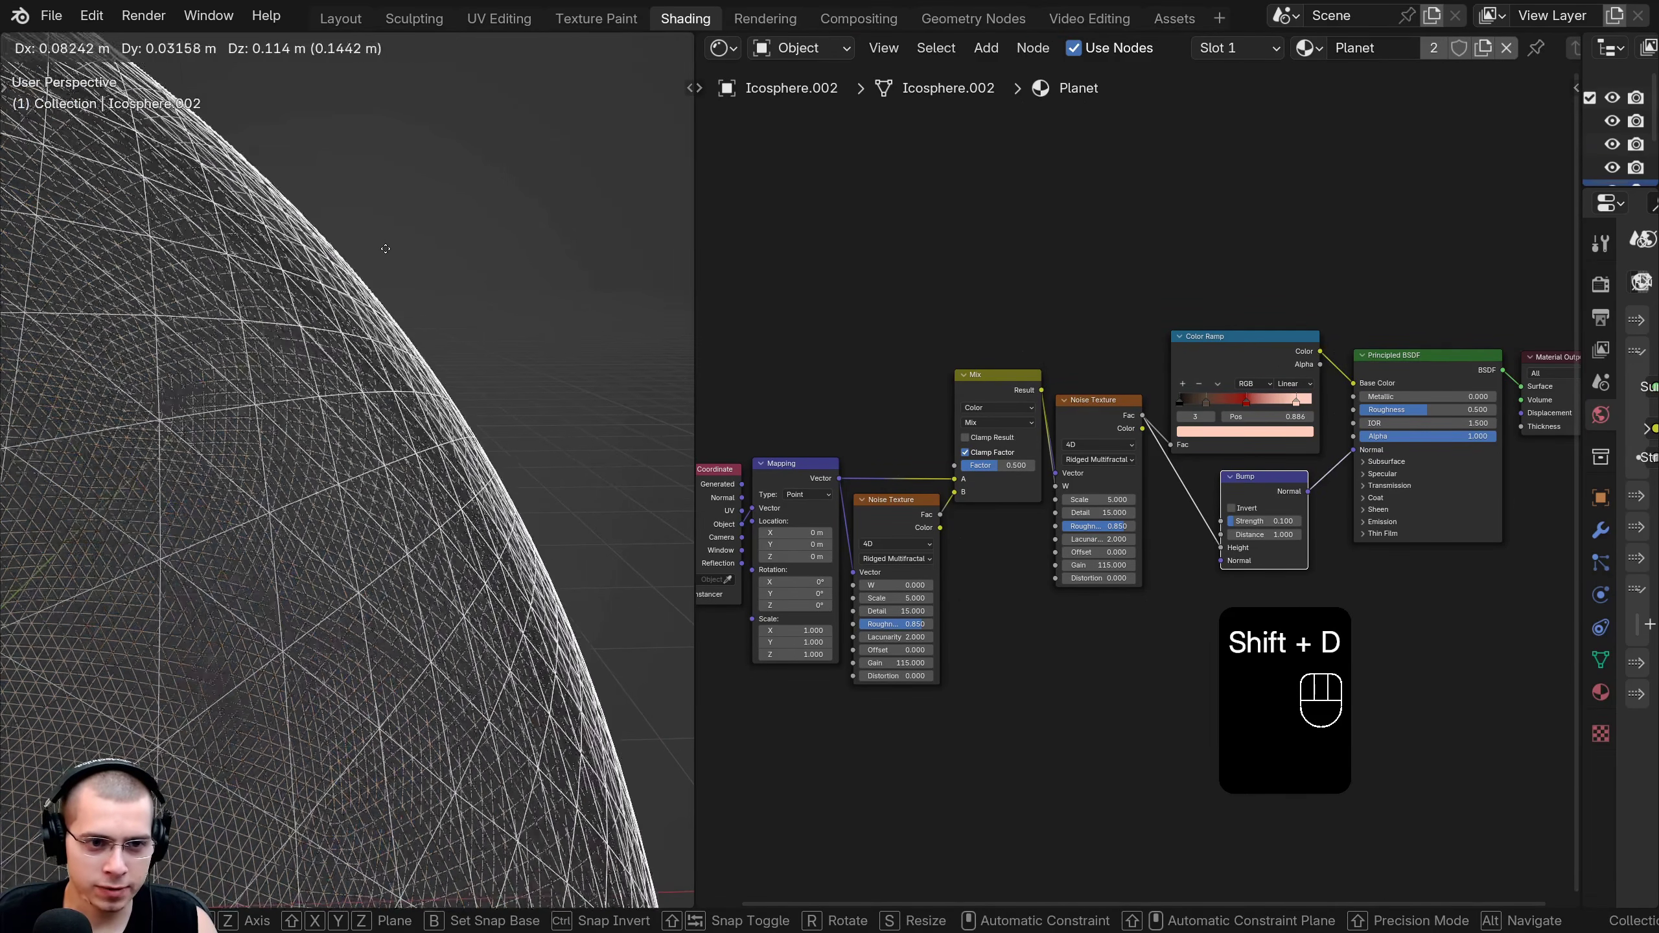
key("s")
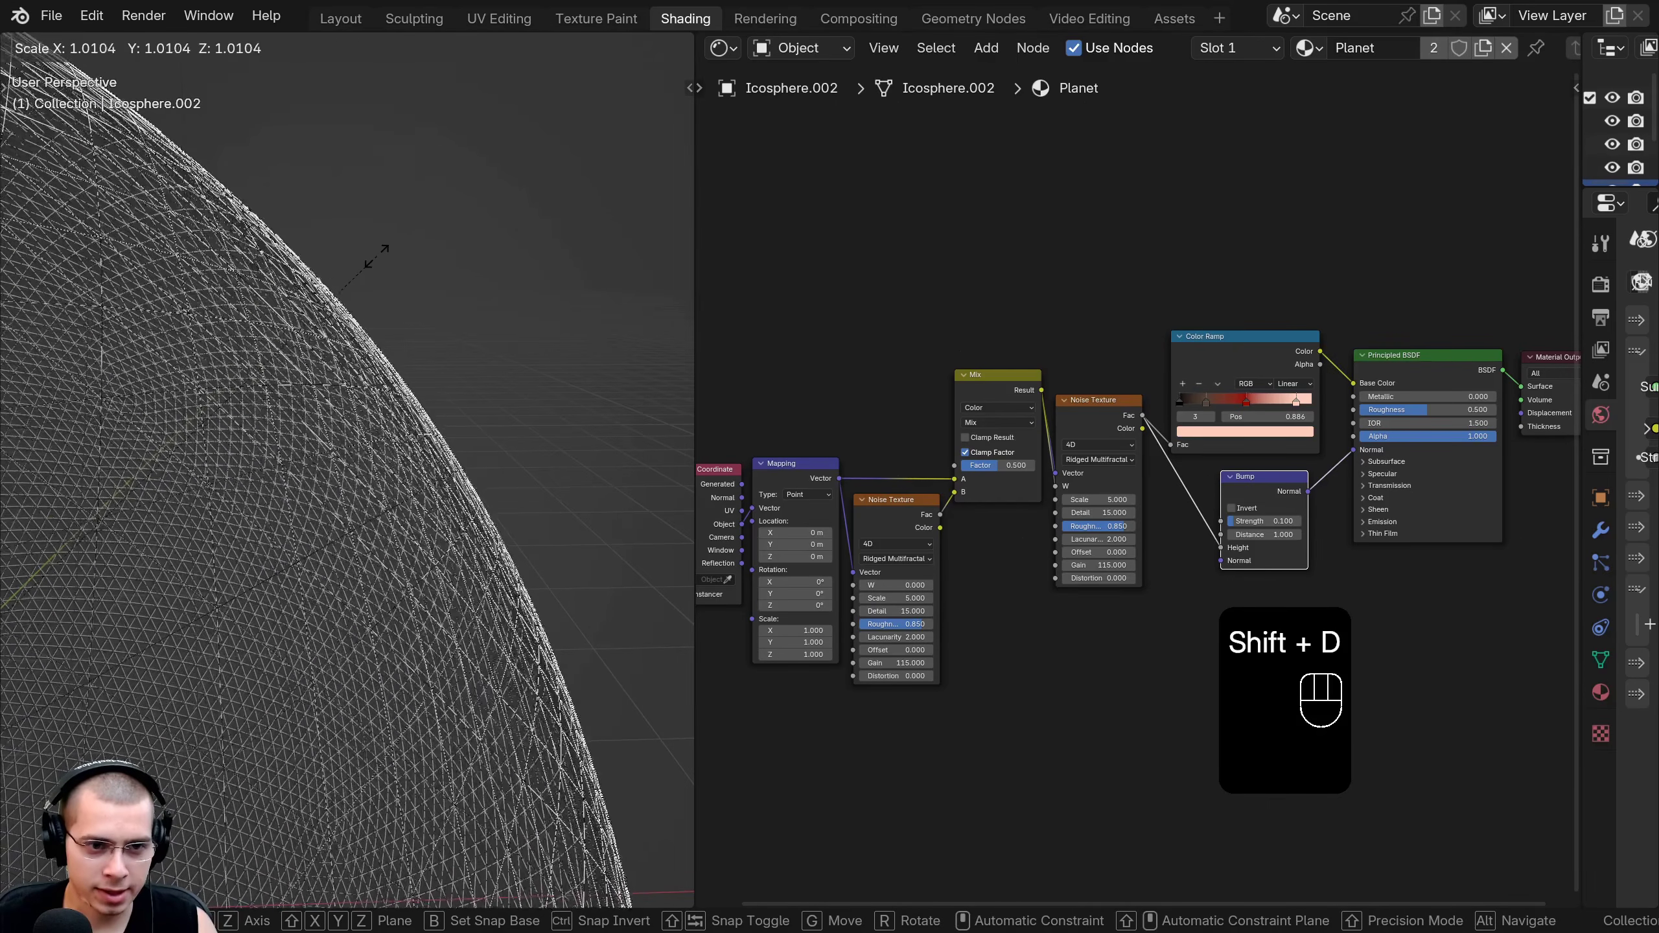
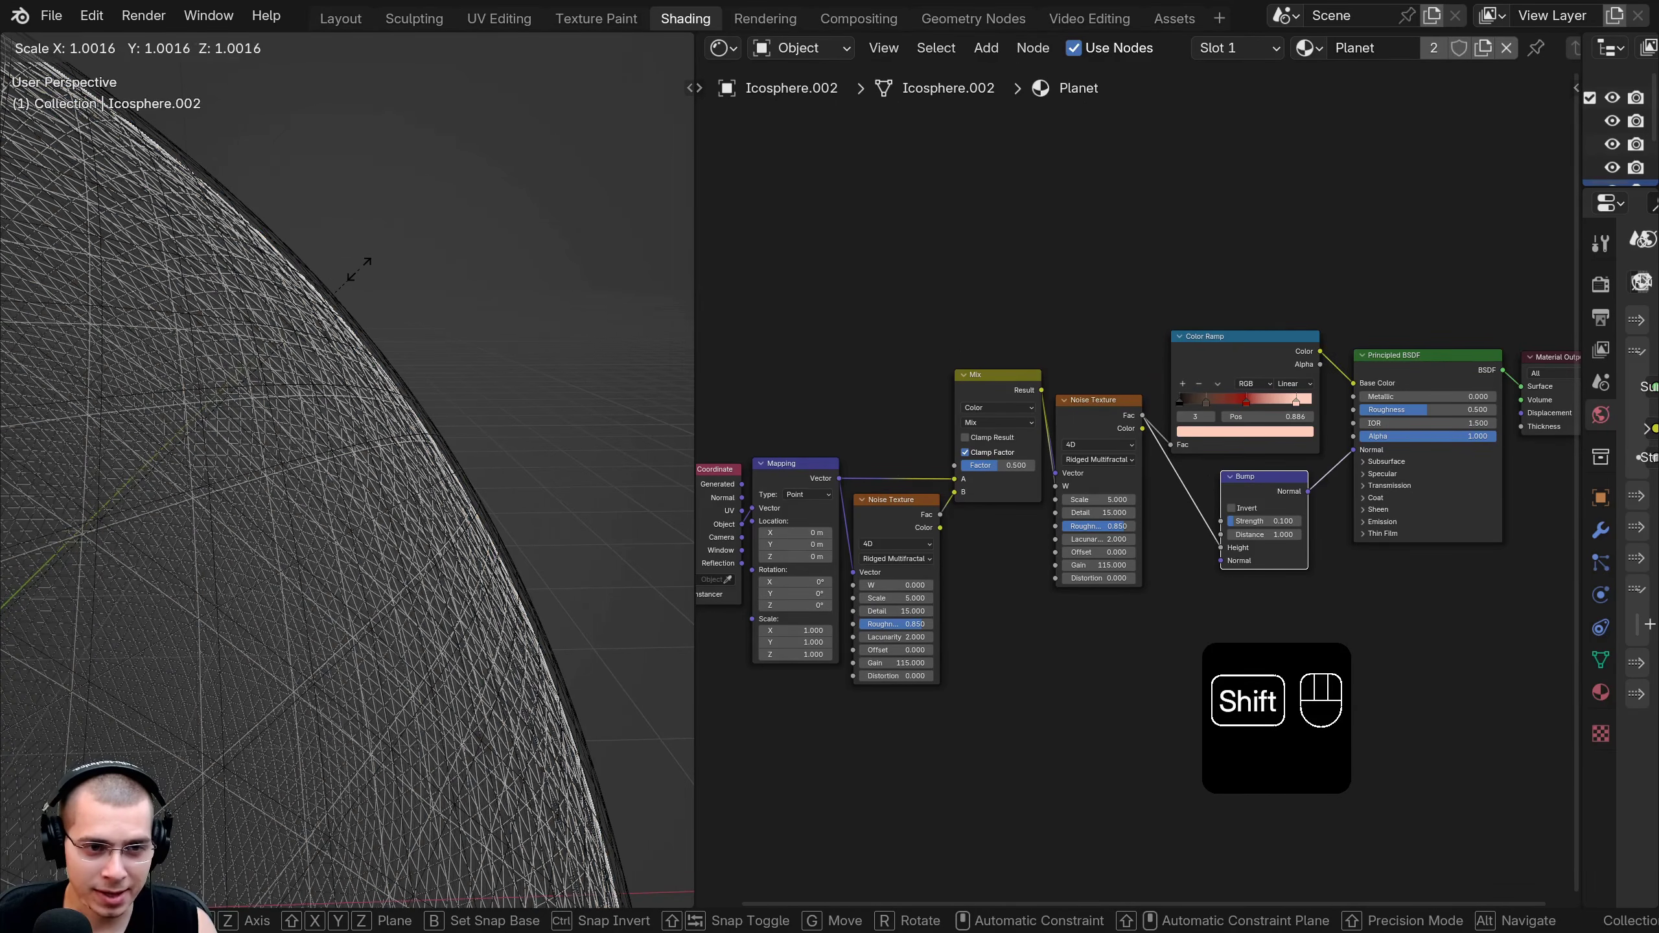
left_click(353, 274)
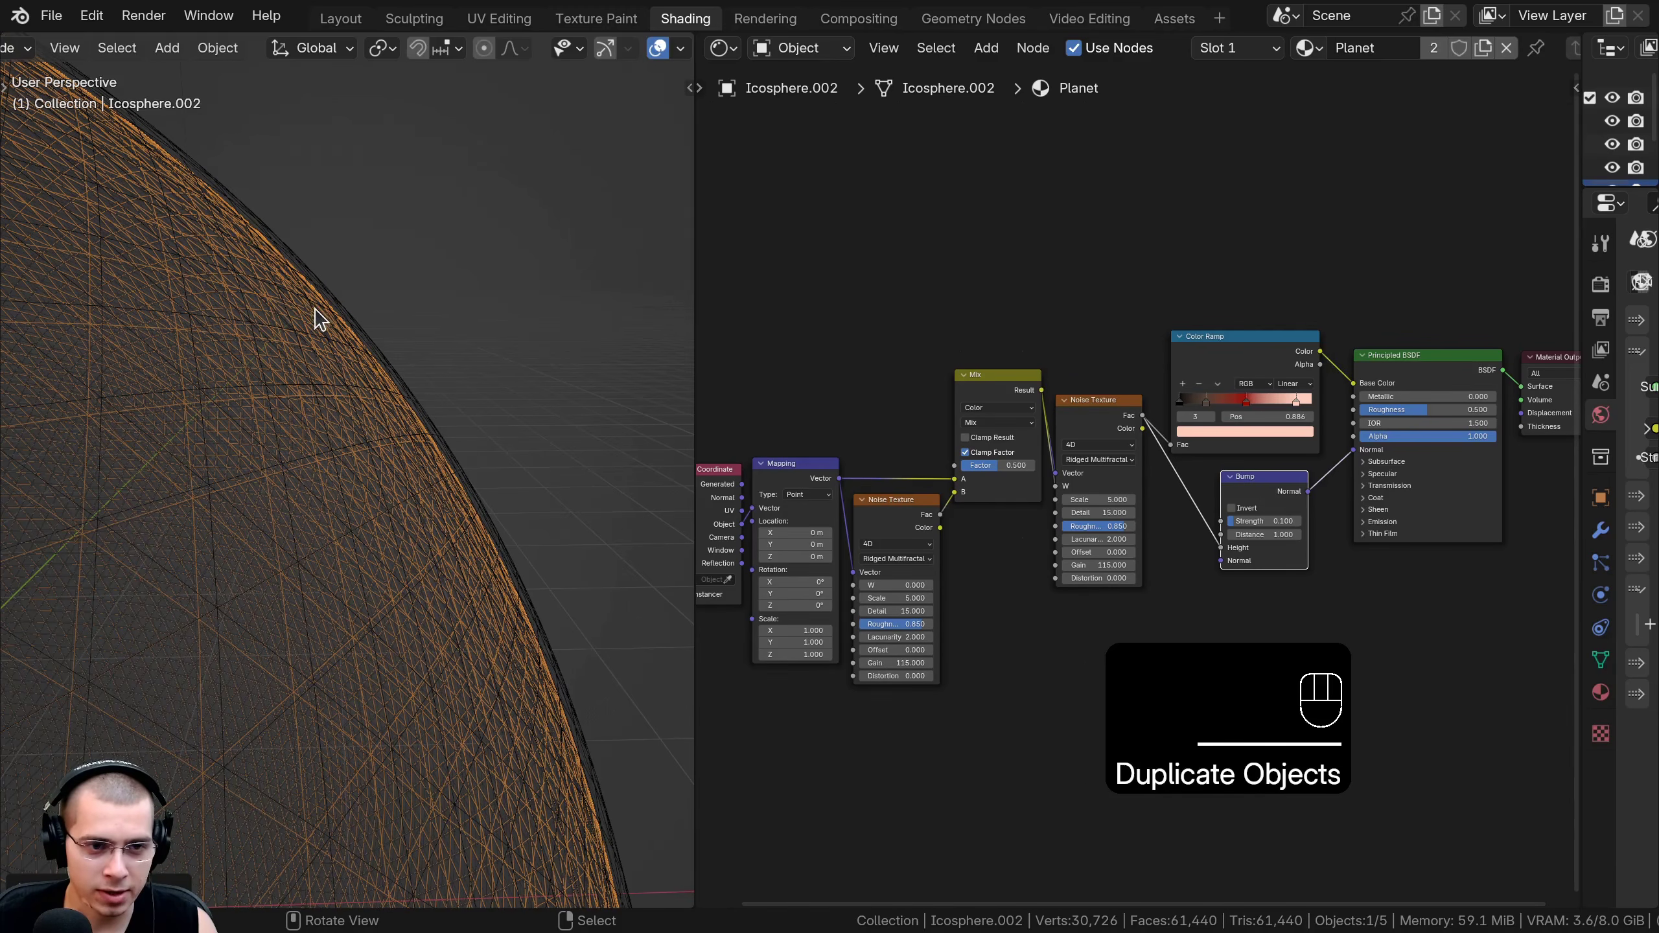
scroll(314, 389, "down", 5)
scroll(316, 387, "up", 5)
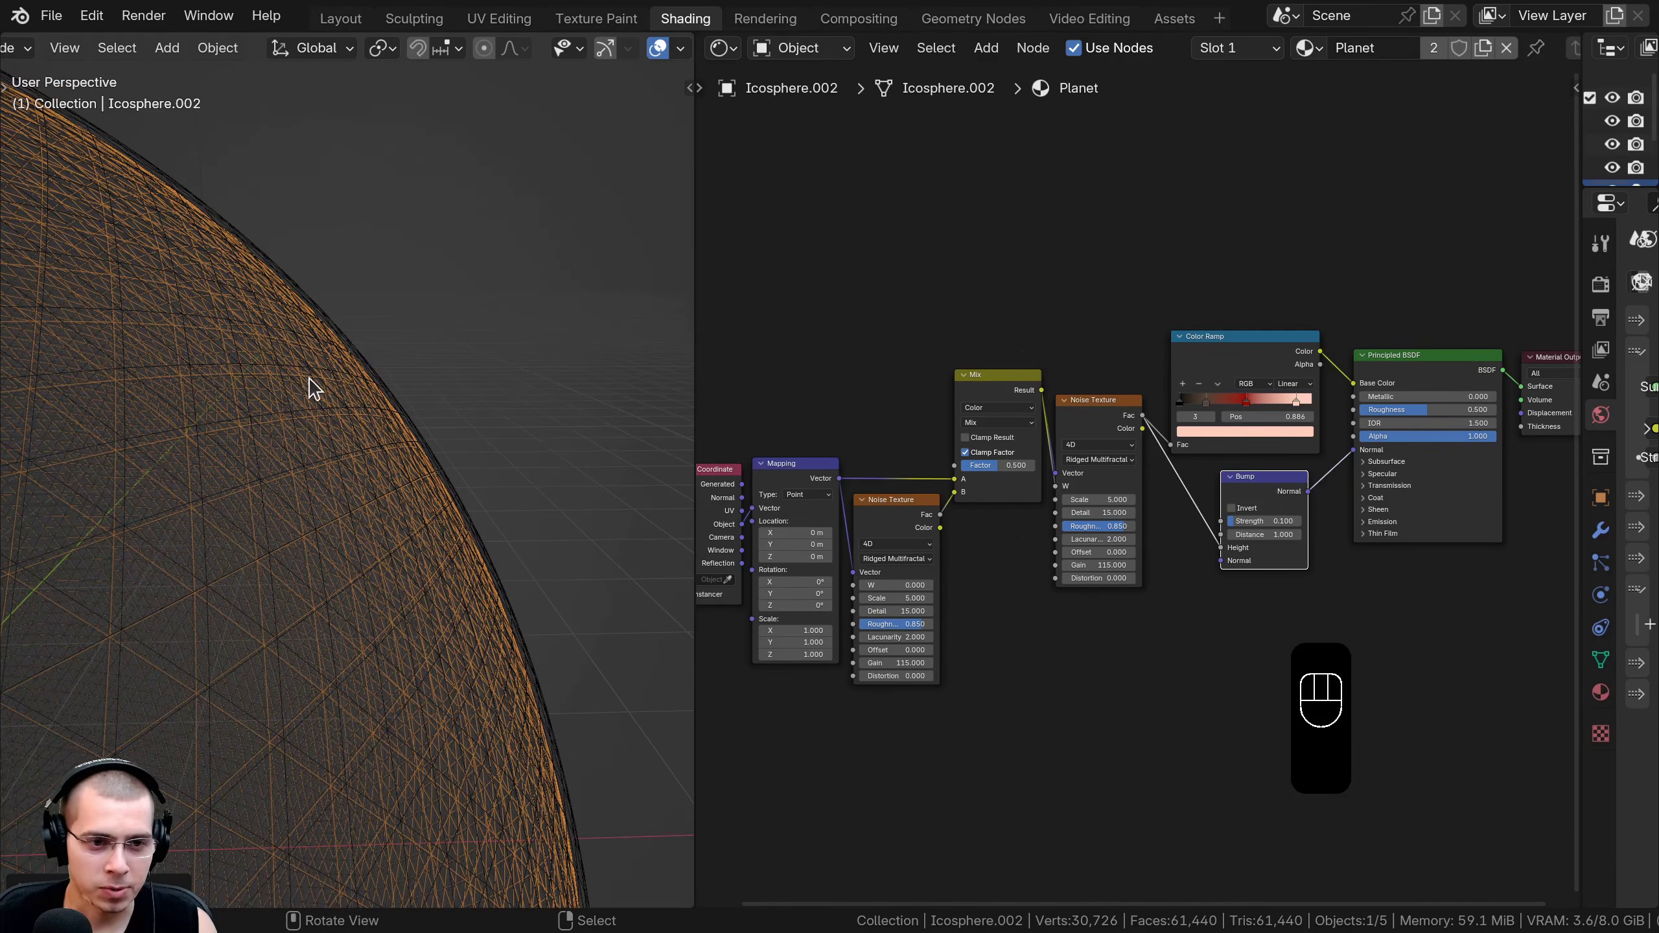
scroll(308, 382, "down", 6)
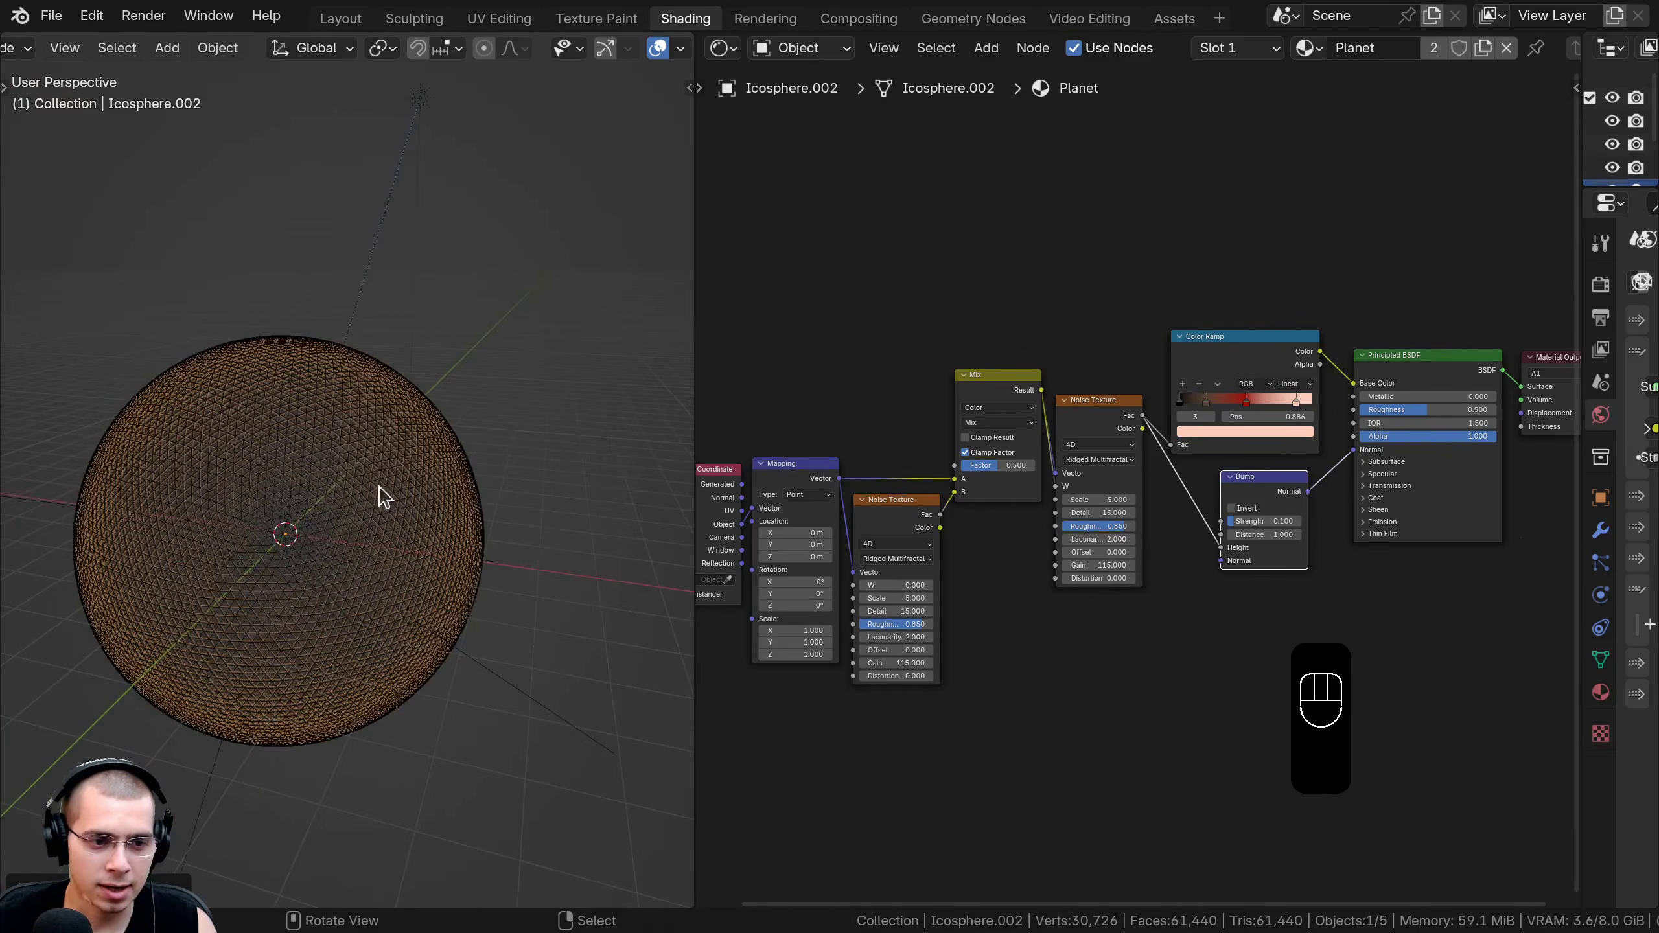
Replace the duplicate's Planet material with a new material named Clouds and switch the viewport to rendered shading.
left_click(1506, 48)
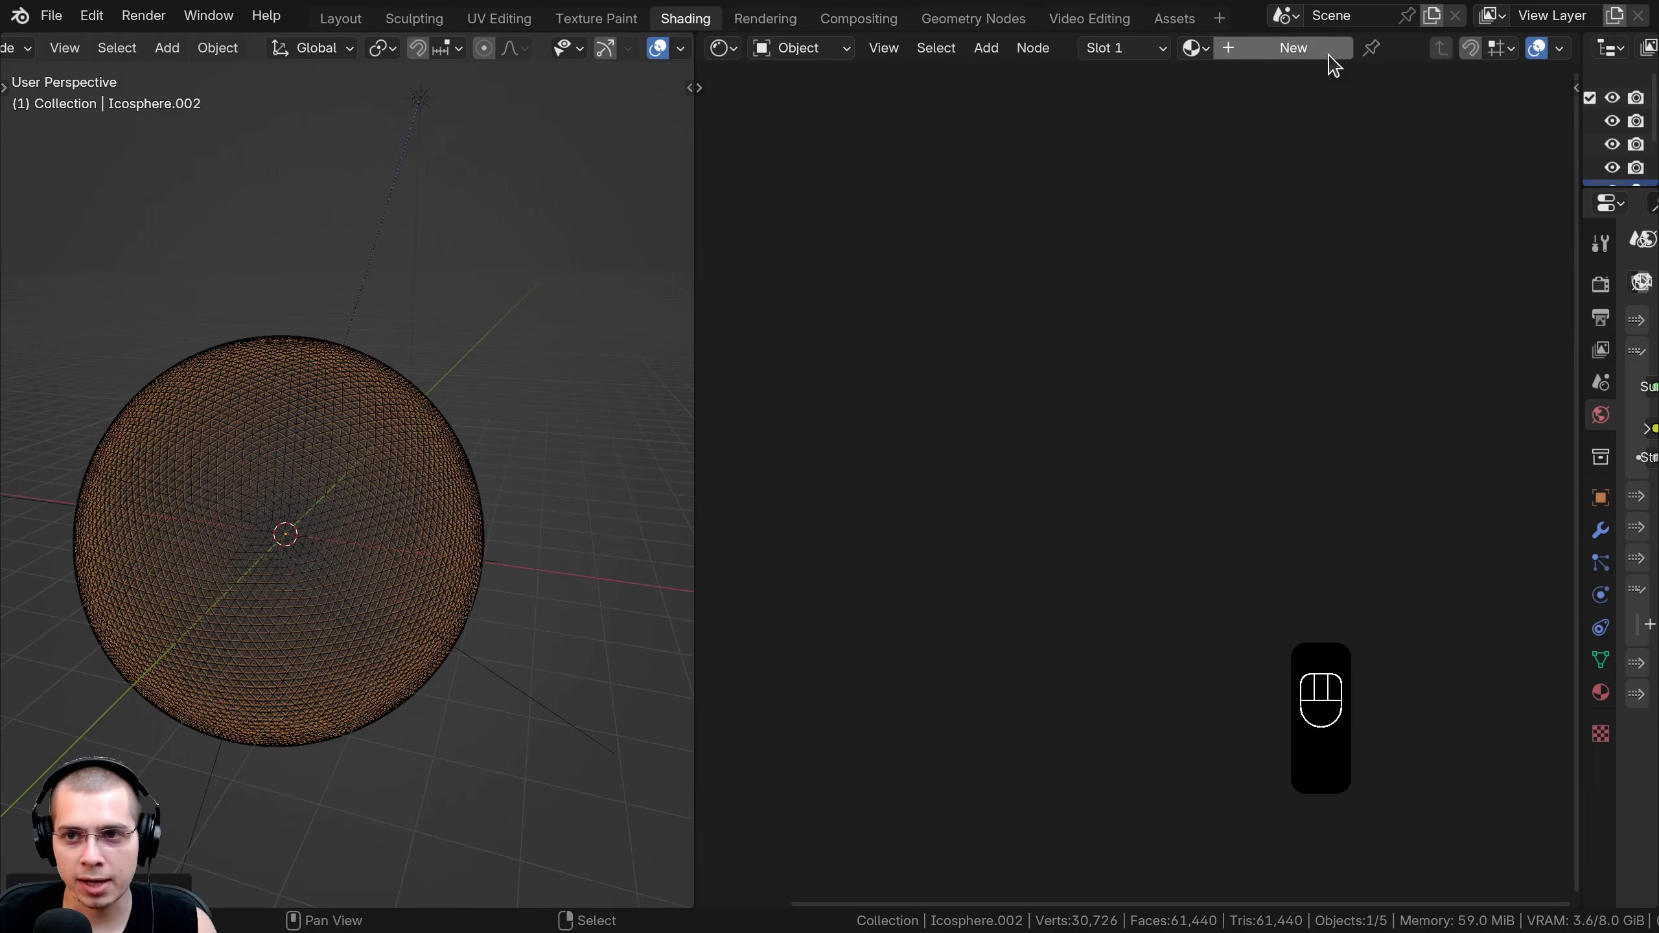
left_click(1256, 51)
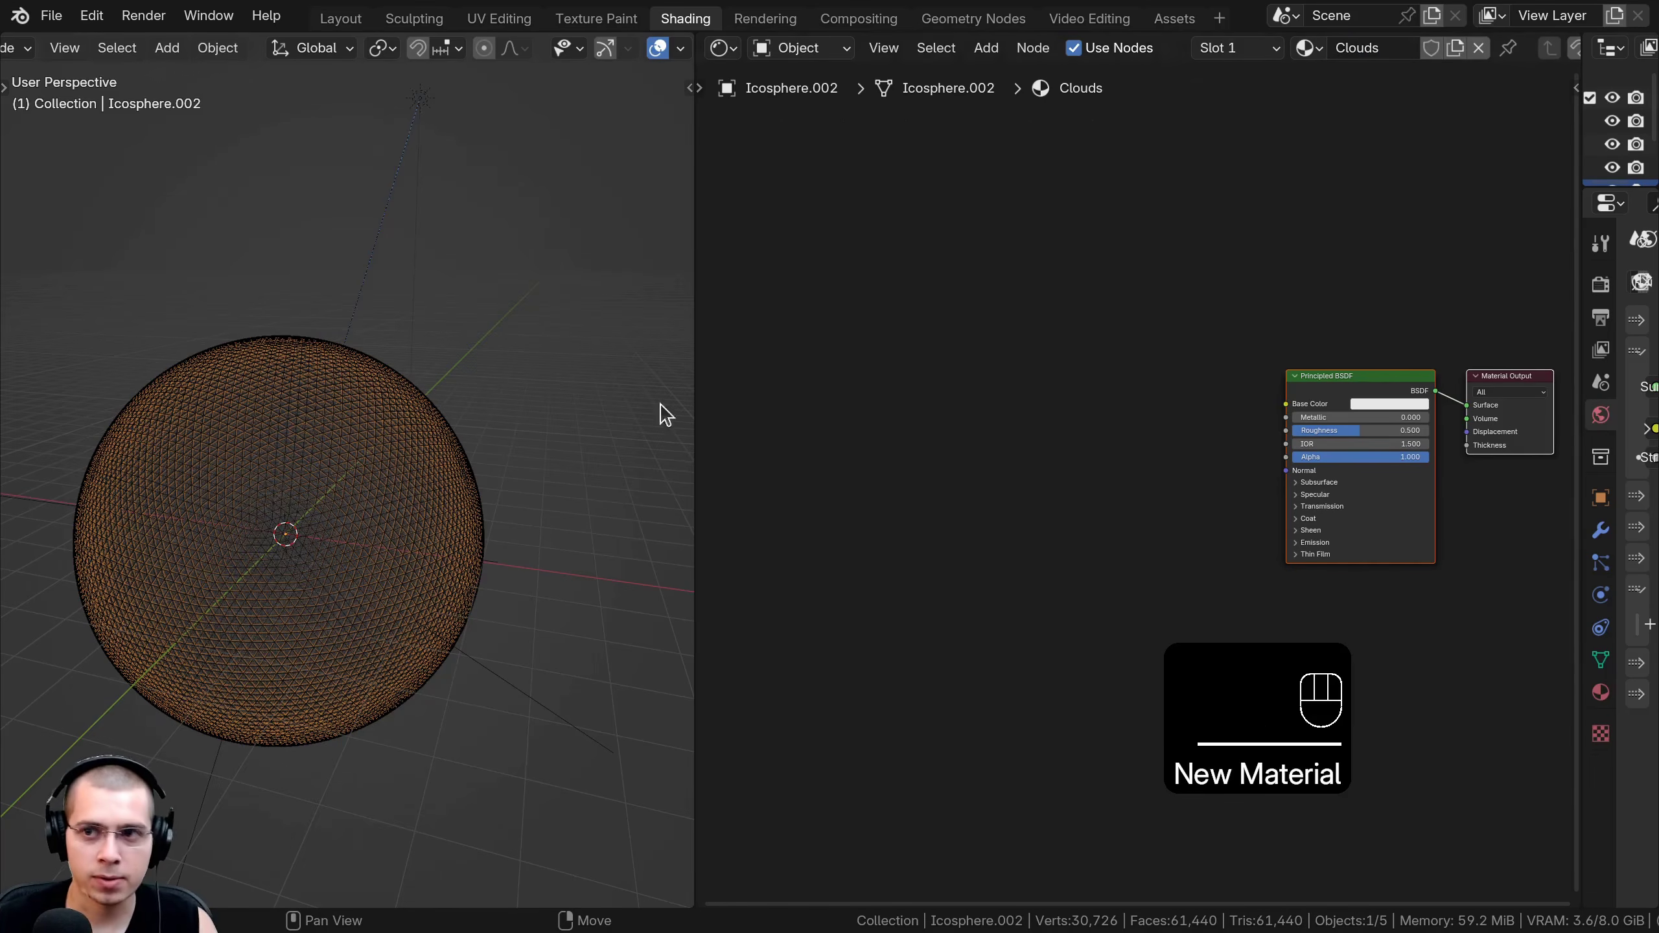
key("z")
left_click(350, 368)
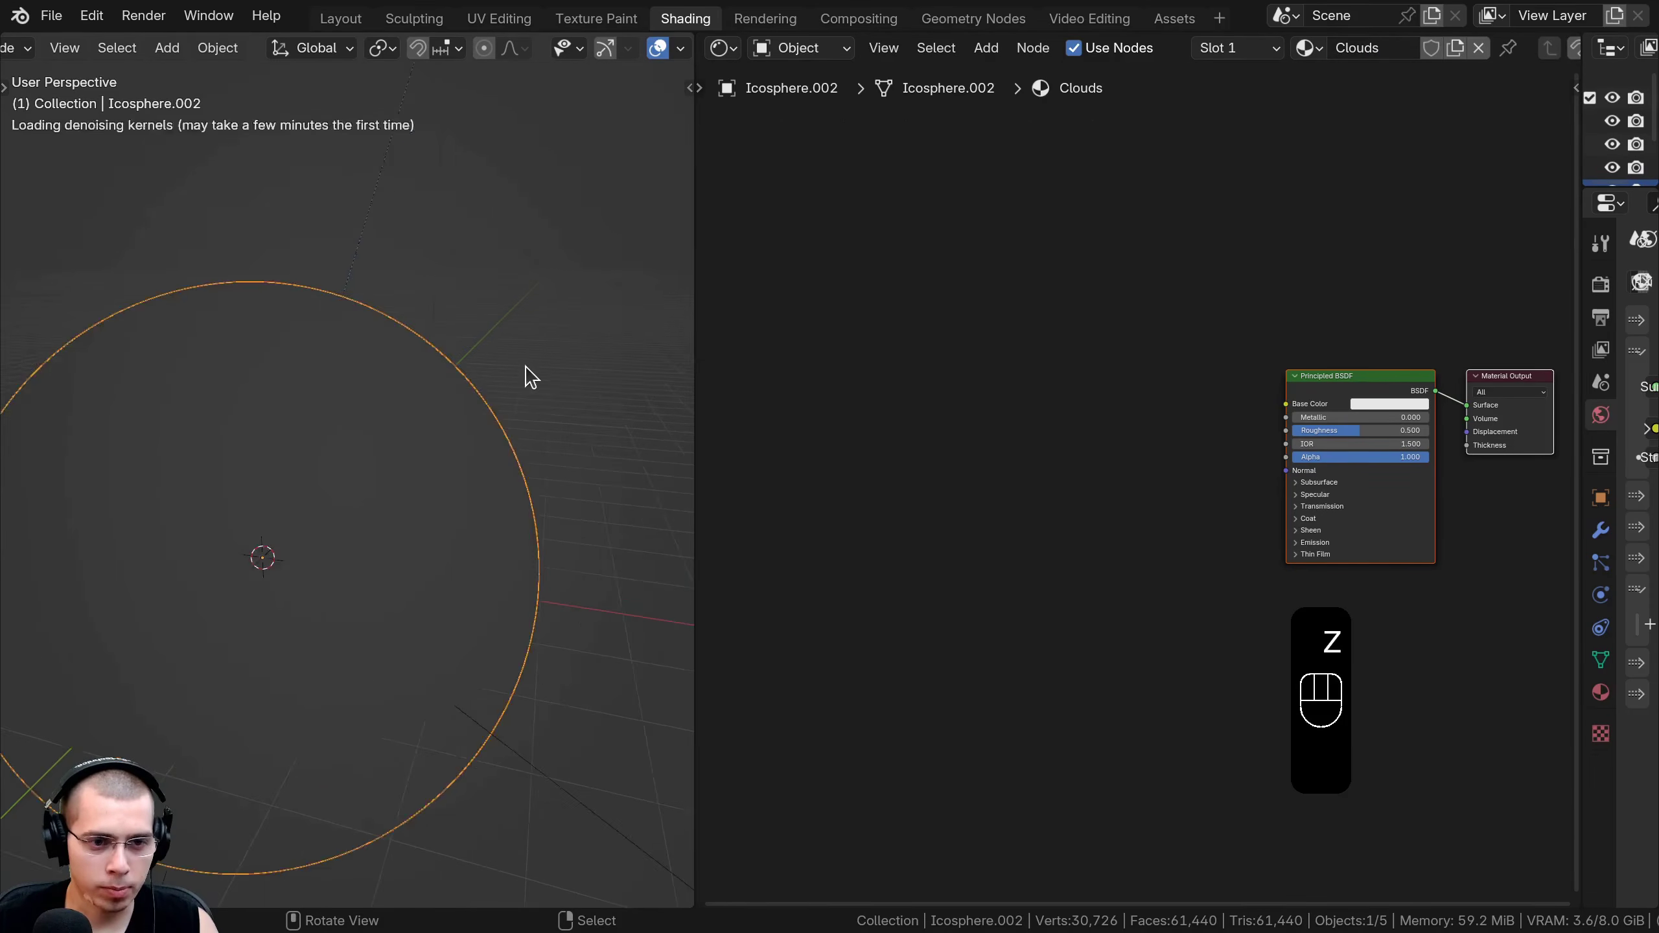
key("s")
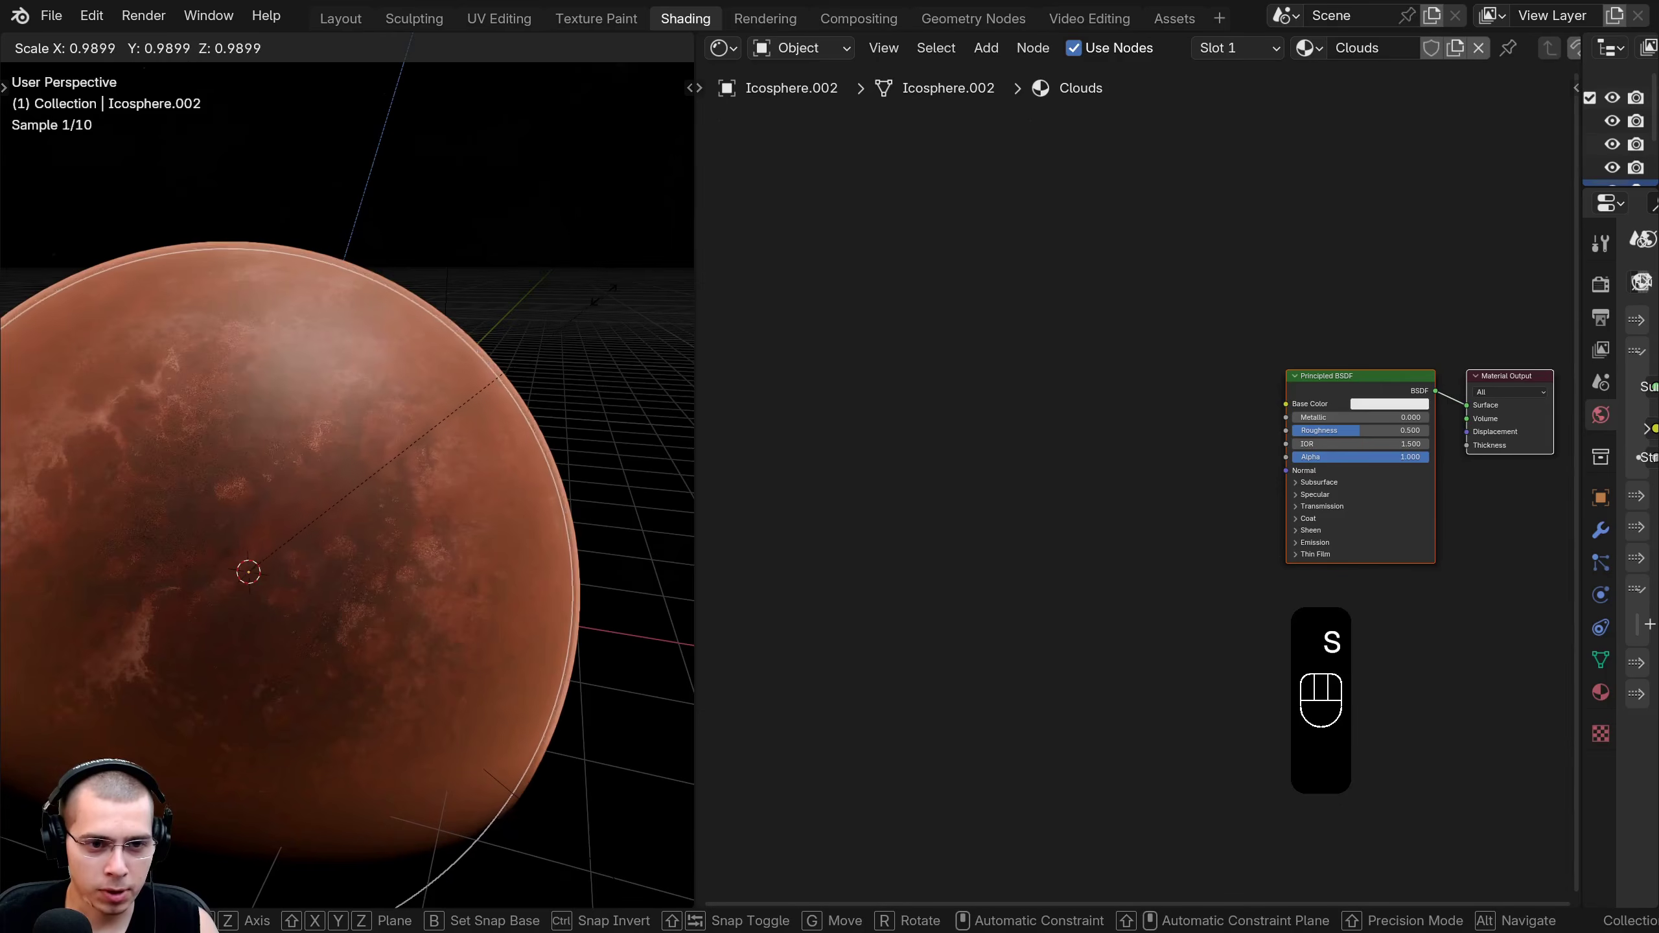
right_click(606, 305)
key("s")
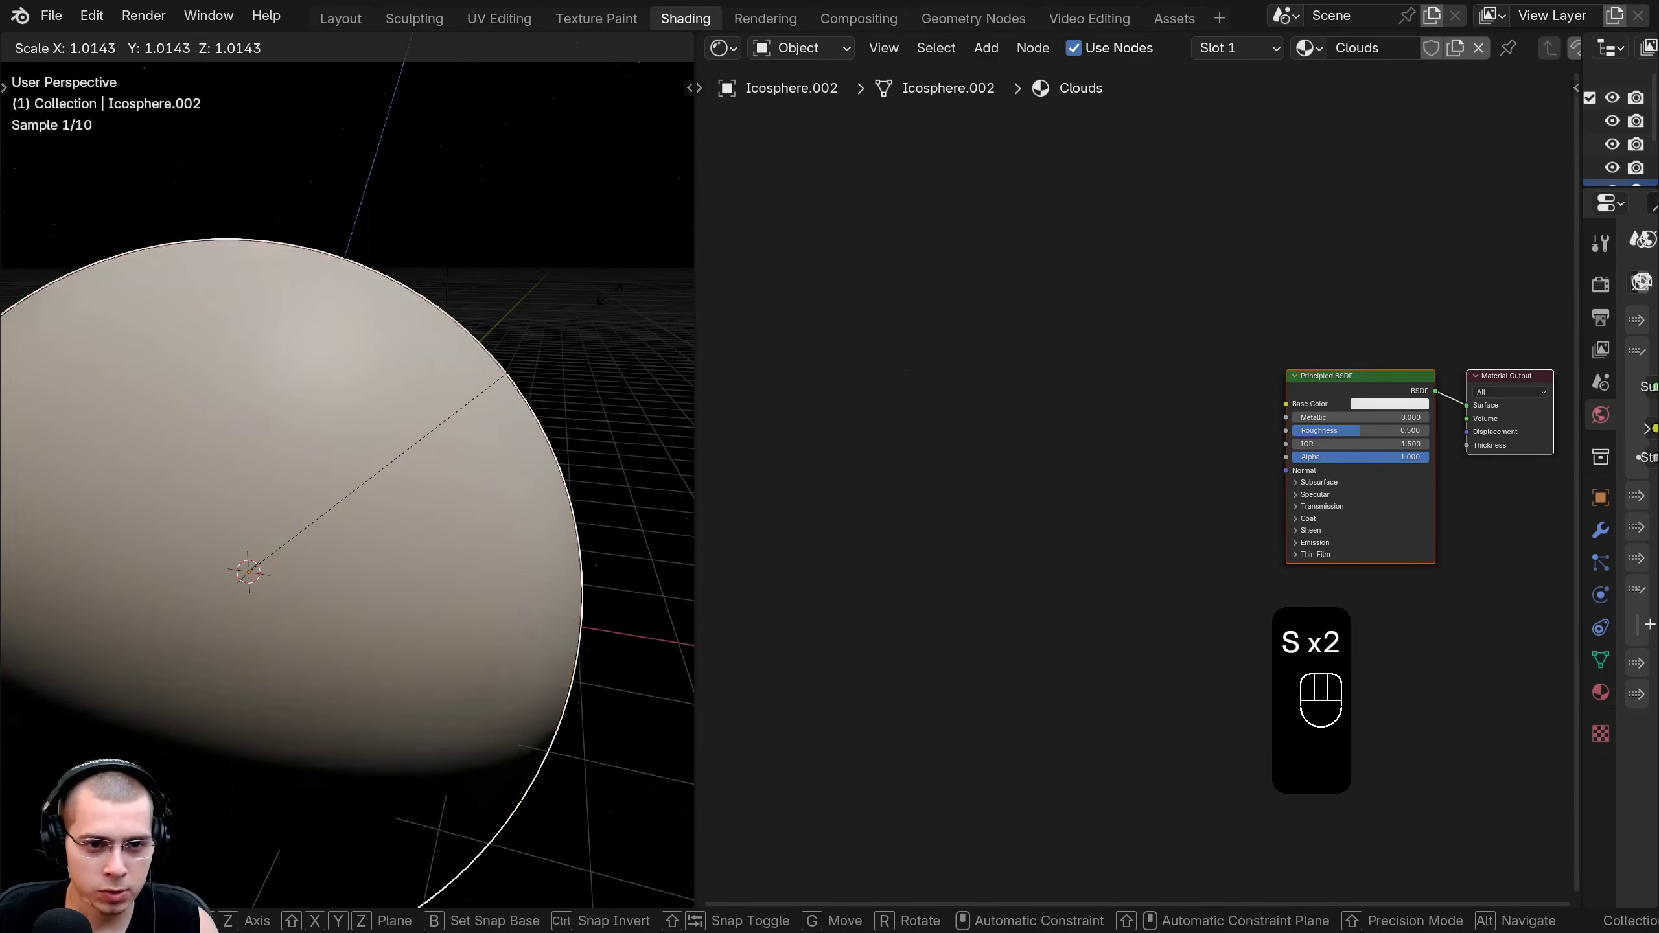
right_click(438, 369)
scroll(458, 382, "down", 2)
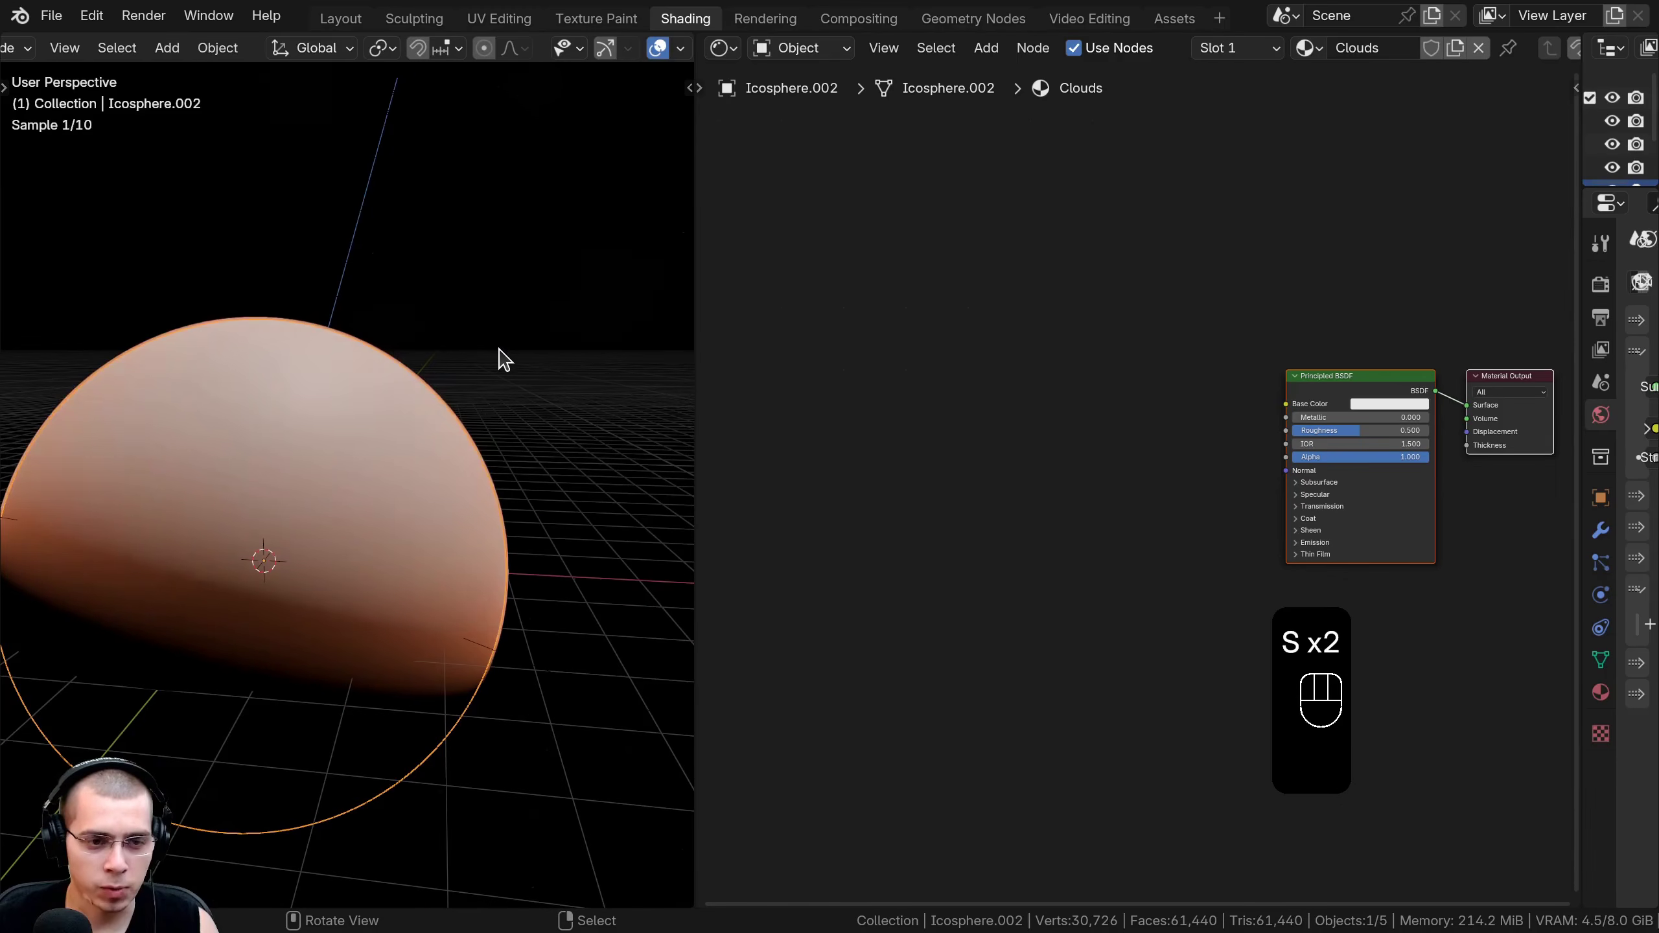
middle_click_drag(262, 507, 293, 490, "shift")
scroll(523, 495, "up", 1)
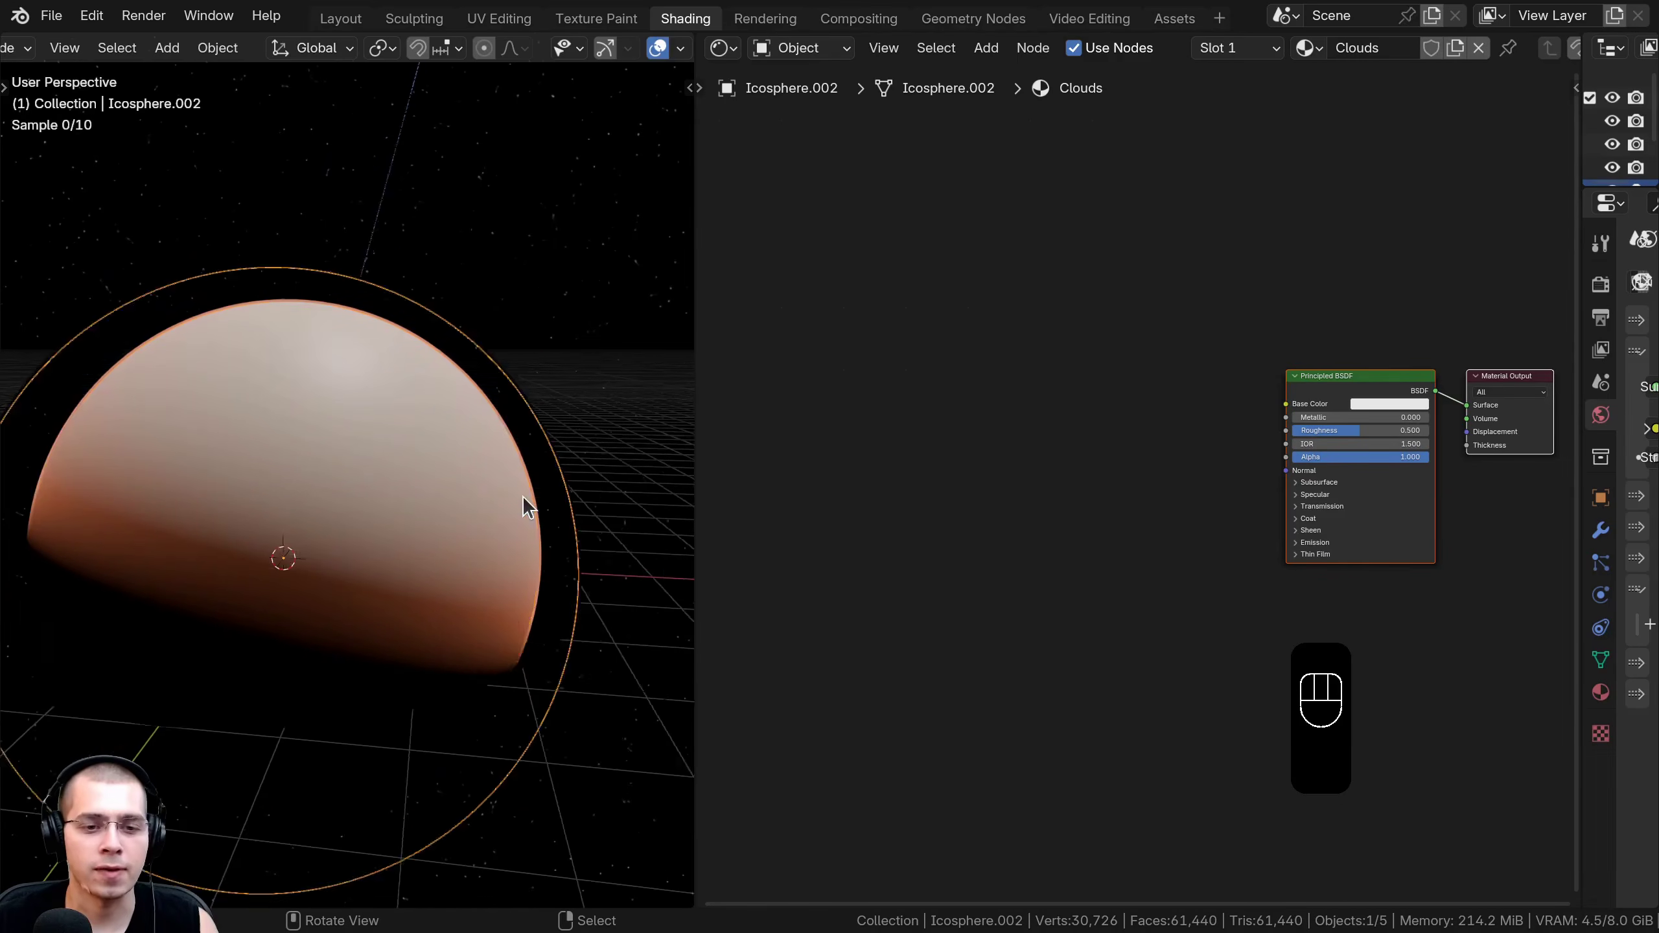
scroll(523, 495, "up", 1)
middle_click_drag(524, 482, 553, 457, "shift")
scroll(554, 456, "down", 1)
Move the Principled BSDF node closer to the Material Output and widen the node editor against the viewport.
middle_click_drag(1058, 490, 894, 518)
key("a")
middle_click_drag(1198, 457, 946, 498)
scroll(946, 498, "up", 1)
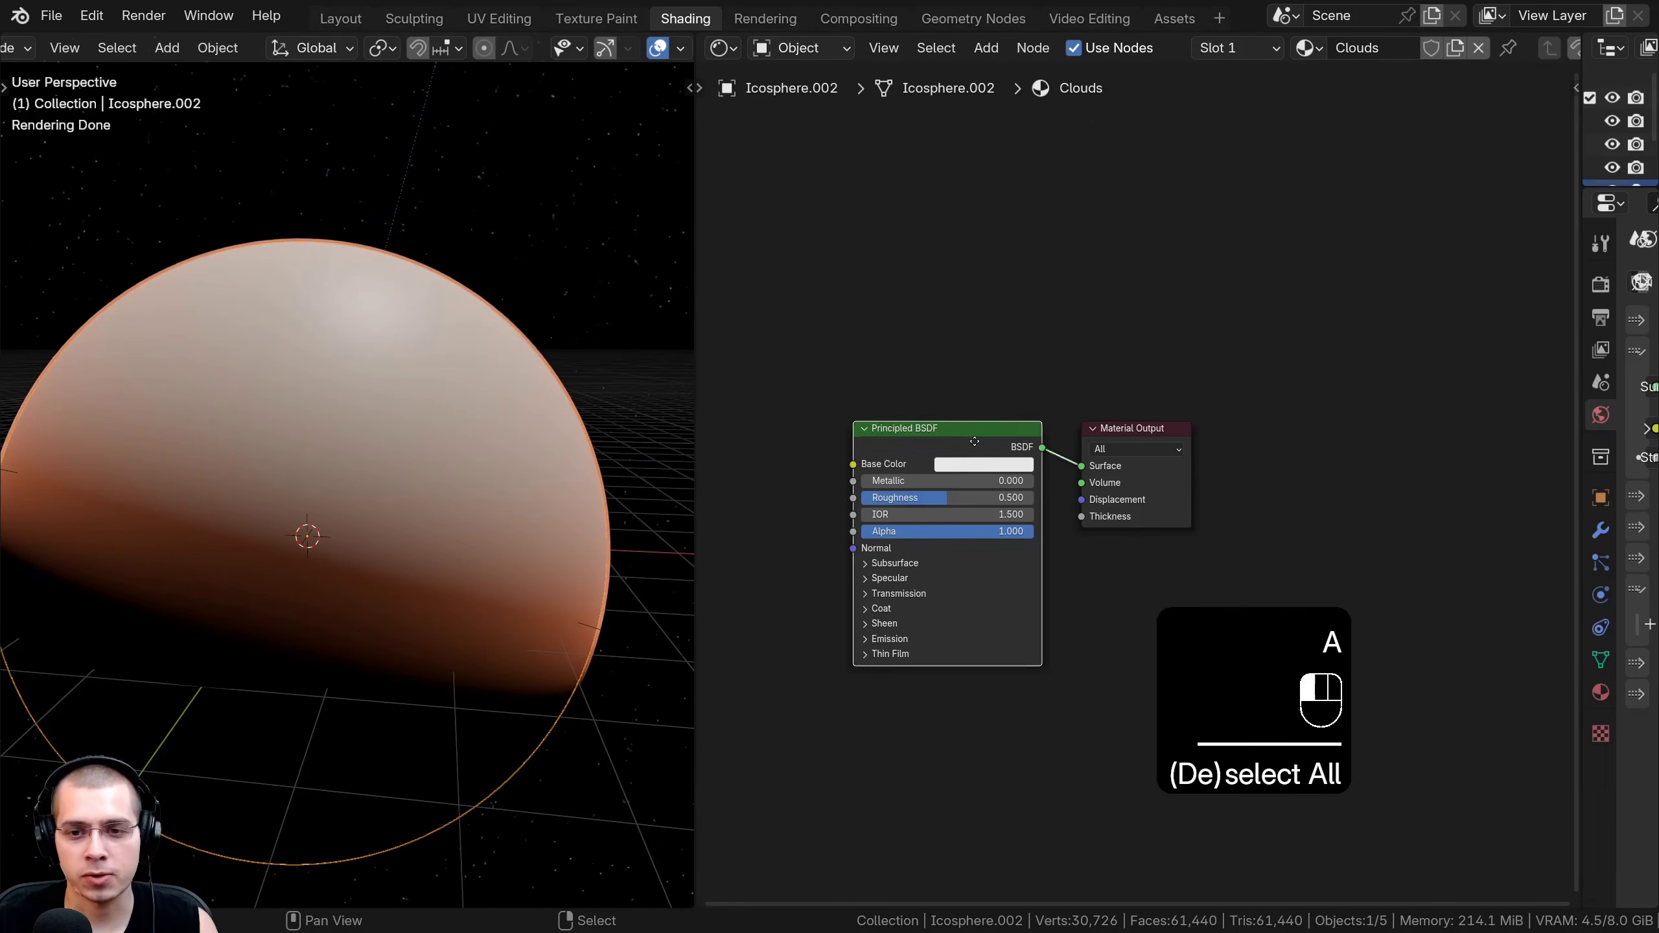
left_click_drag(929, 442, 957, 440)
middle_click_drag(957, 440, 1213, 424)
left_click_drag(693, 468, 417, 483)
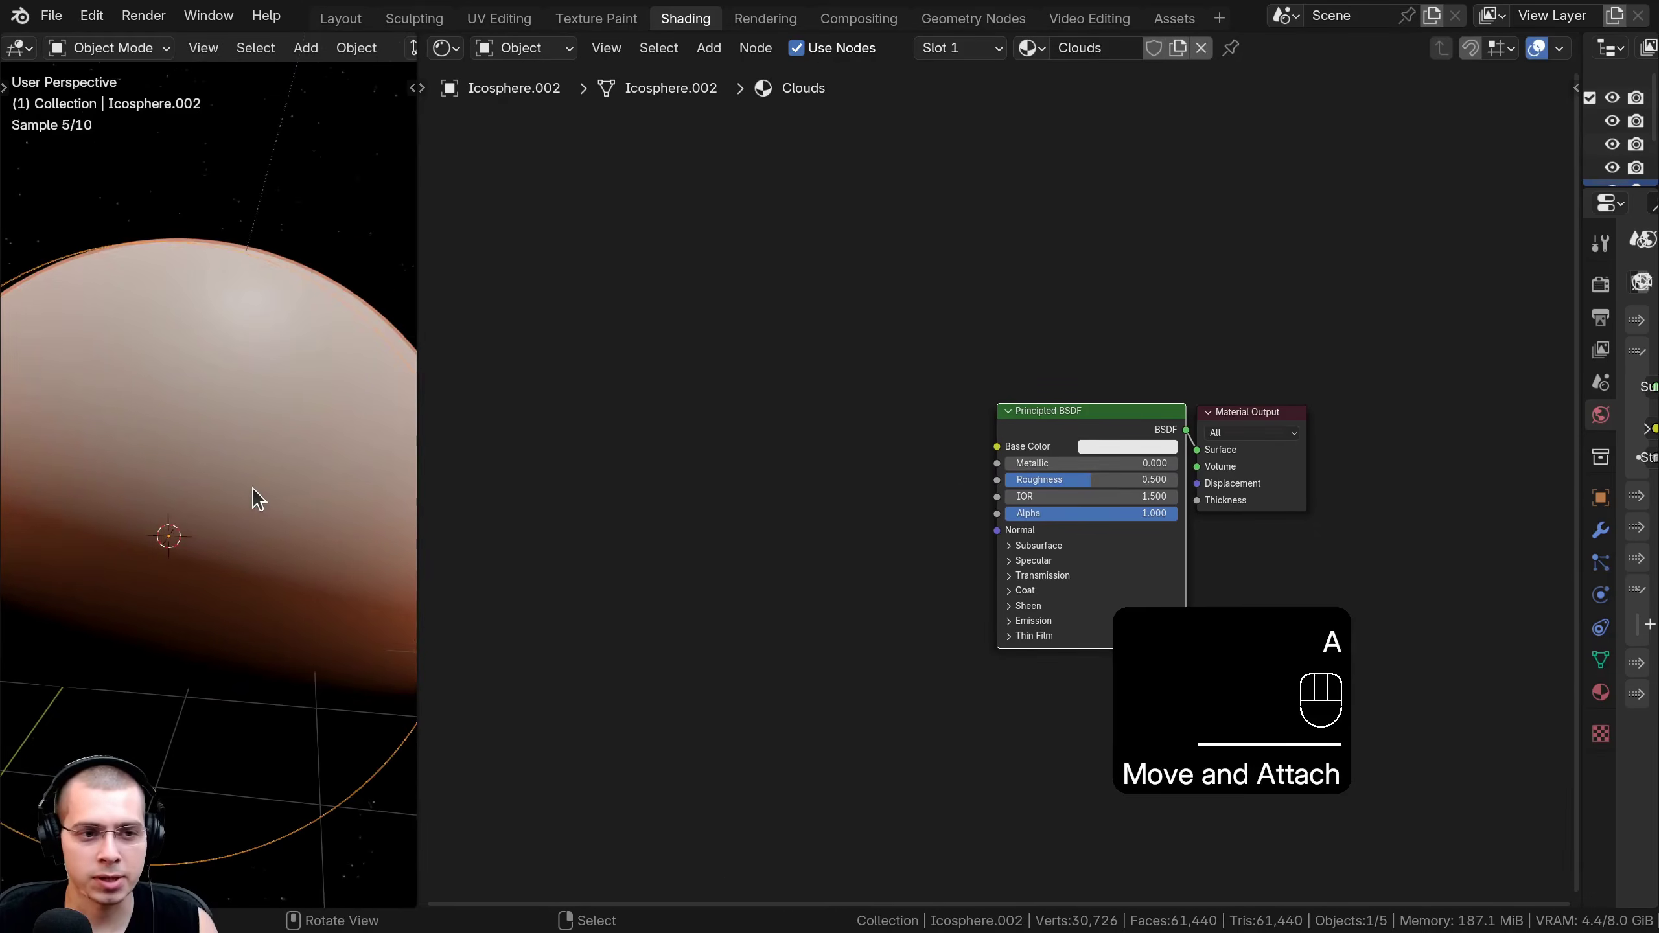
Add a Noise Texture node well ahead of the Principled BSDF in the Clouds material.
key("shift+a")
left_click(811, 307)
type("noi")
key("Return")
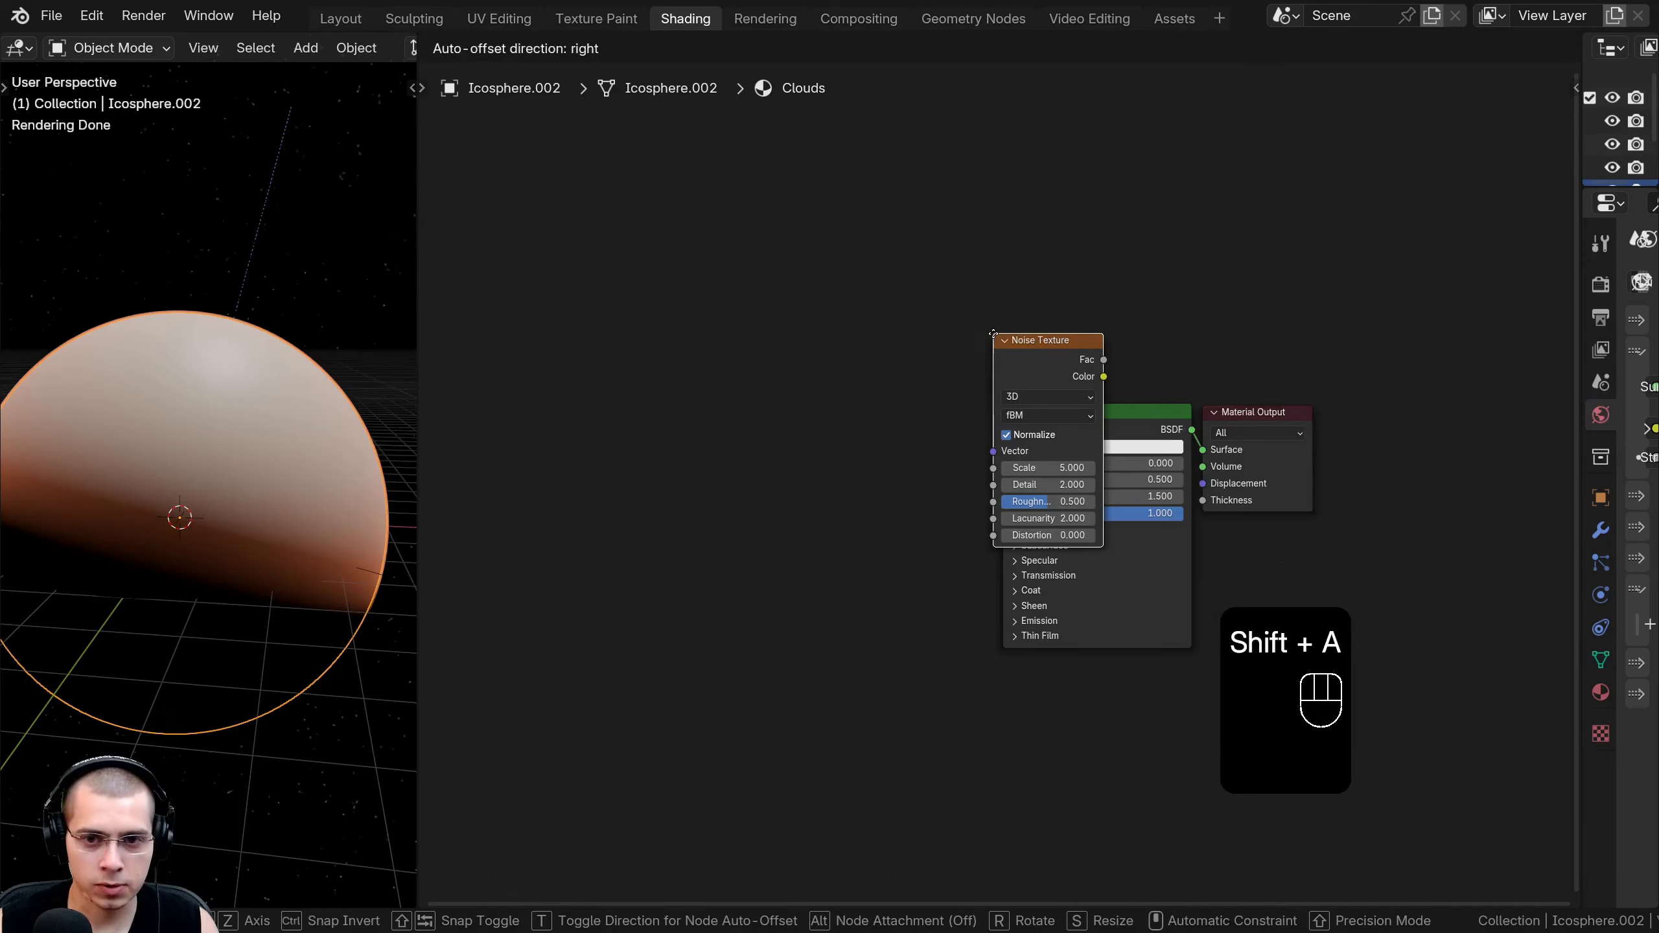
left_click(628, 270)
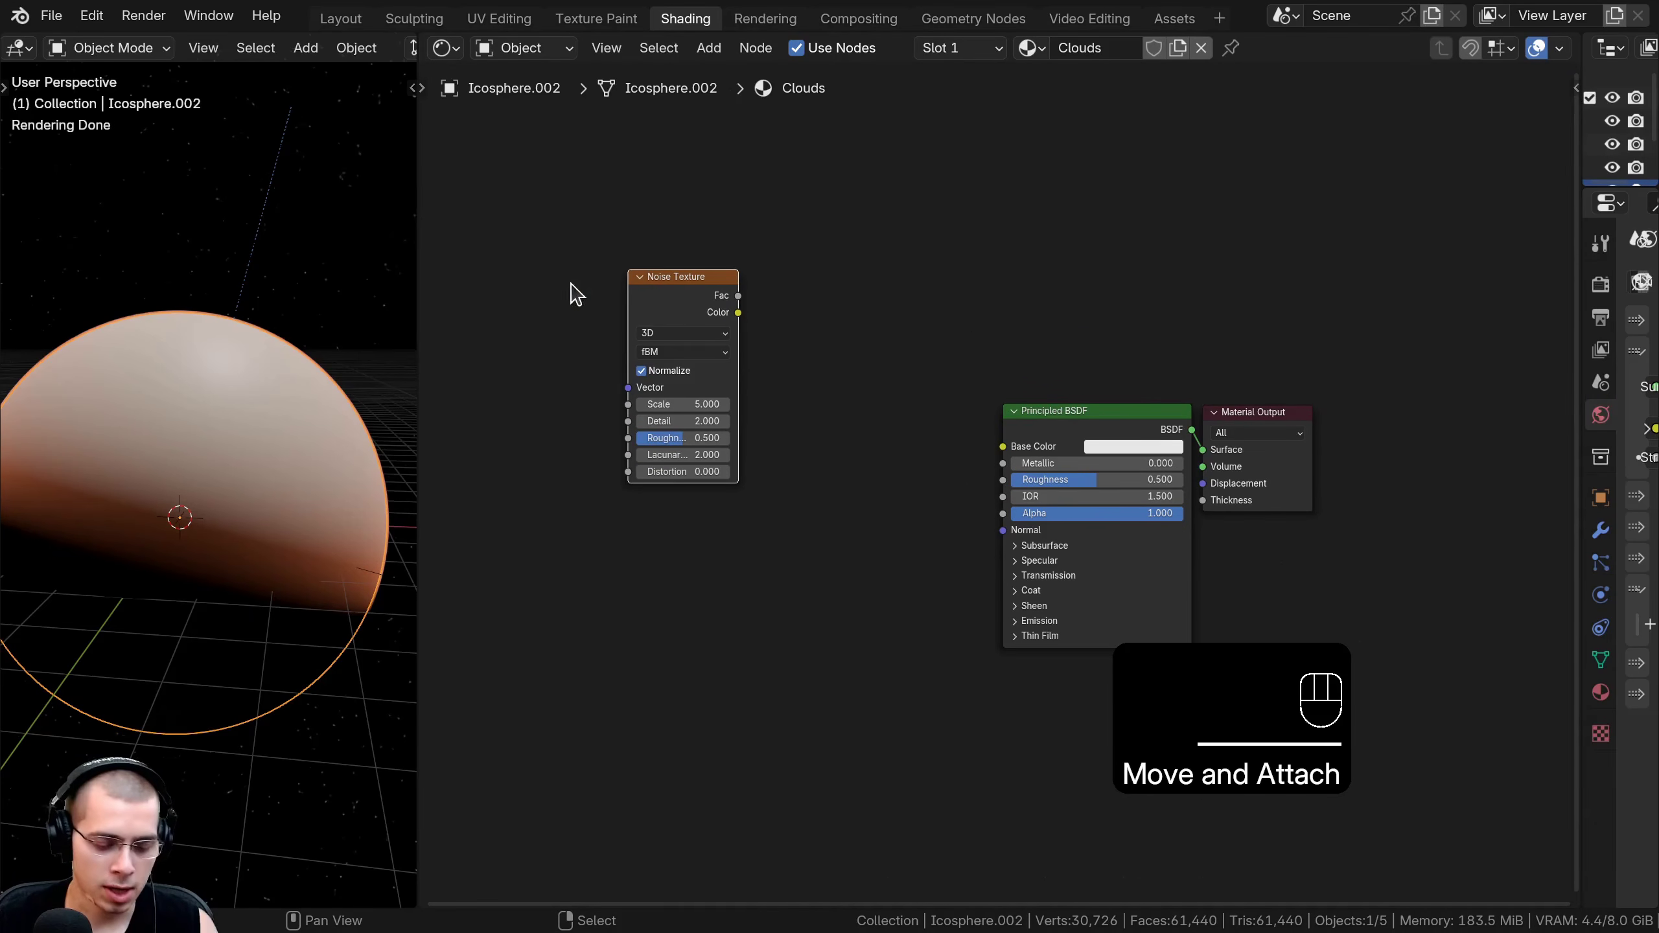
Add connected Texture Coordinate and Mapping nodes in front of the Noise Texture.
middle_click_drag(672, 311, 688, 310)
left_click_drag(685, 310, 678, 308)
key("ctrl+t")
middle_click_drag(673, 403, 897, 574)
scroll(897, 575, "up", 2)
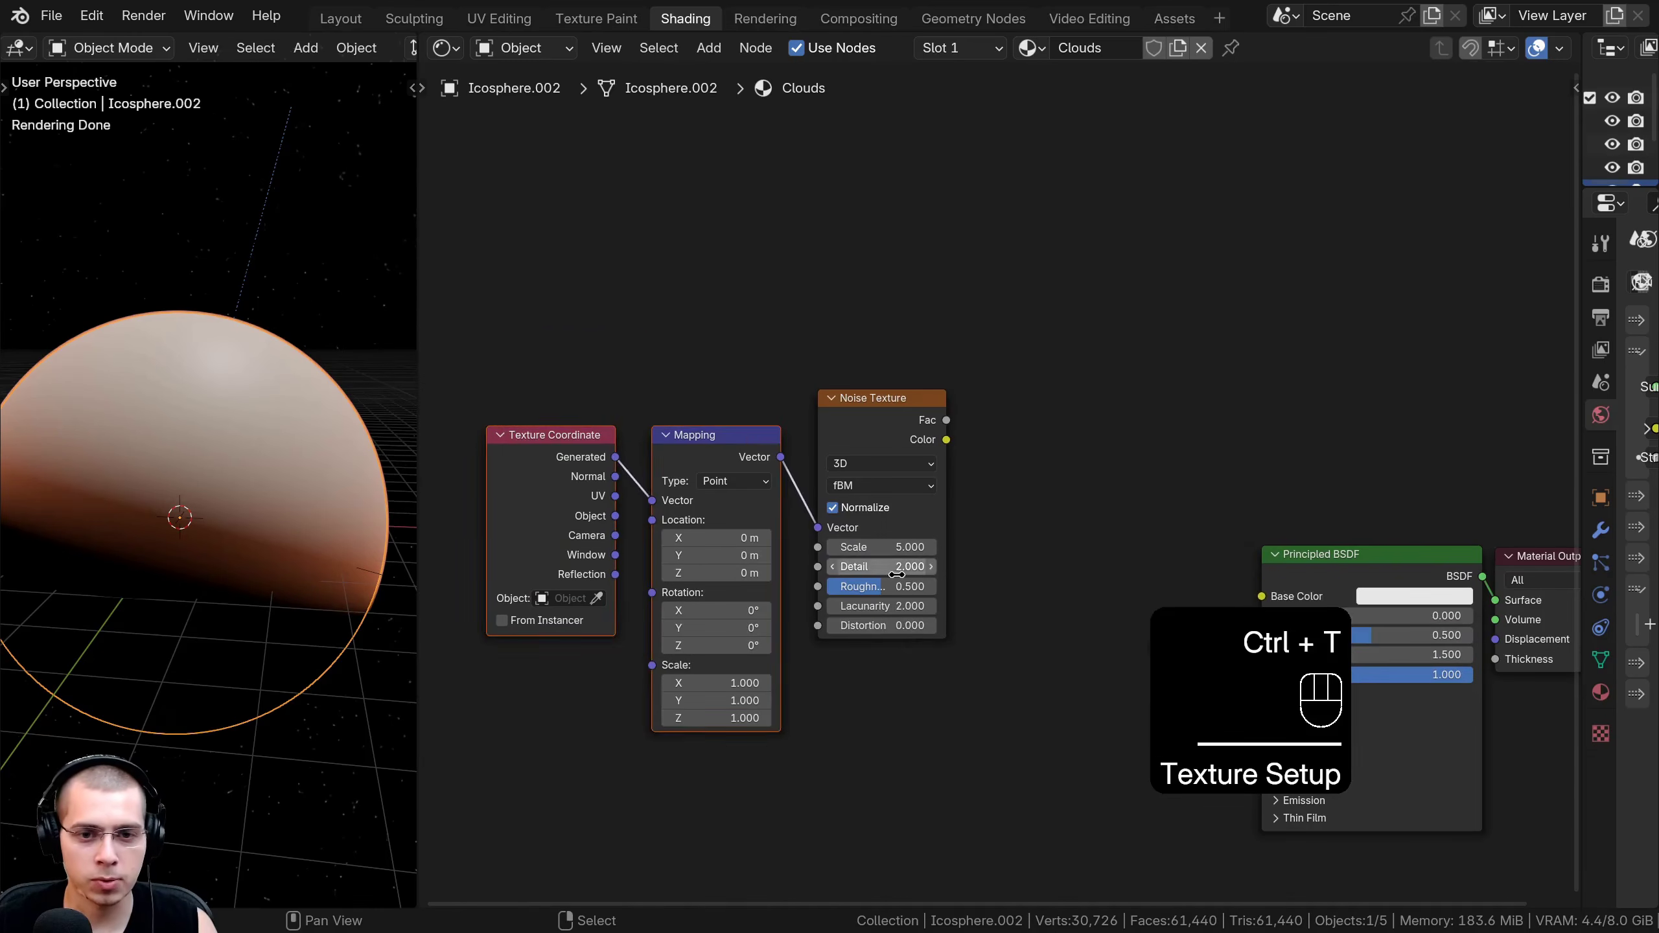
key("a")
middle_click_drag(702, 489, 816, 432)
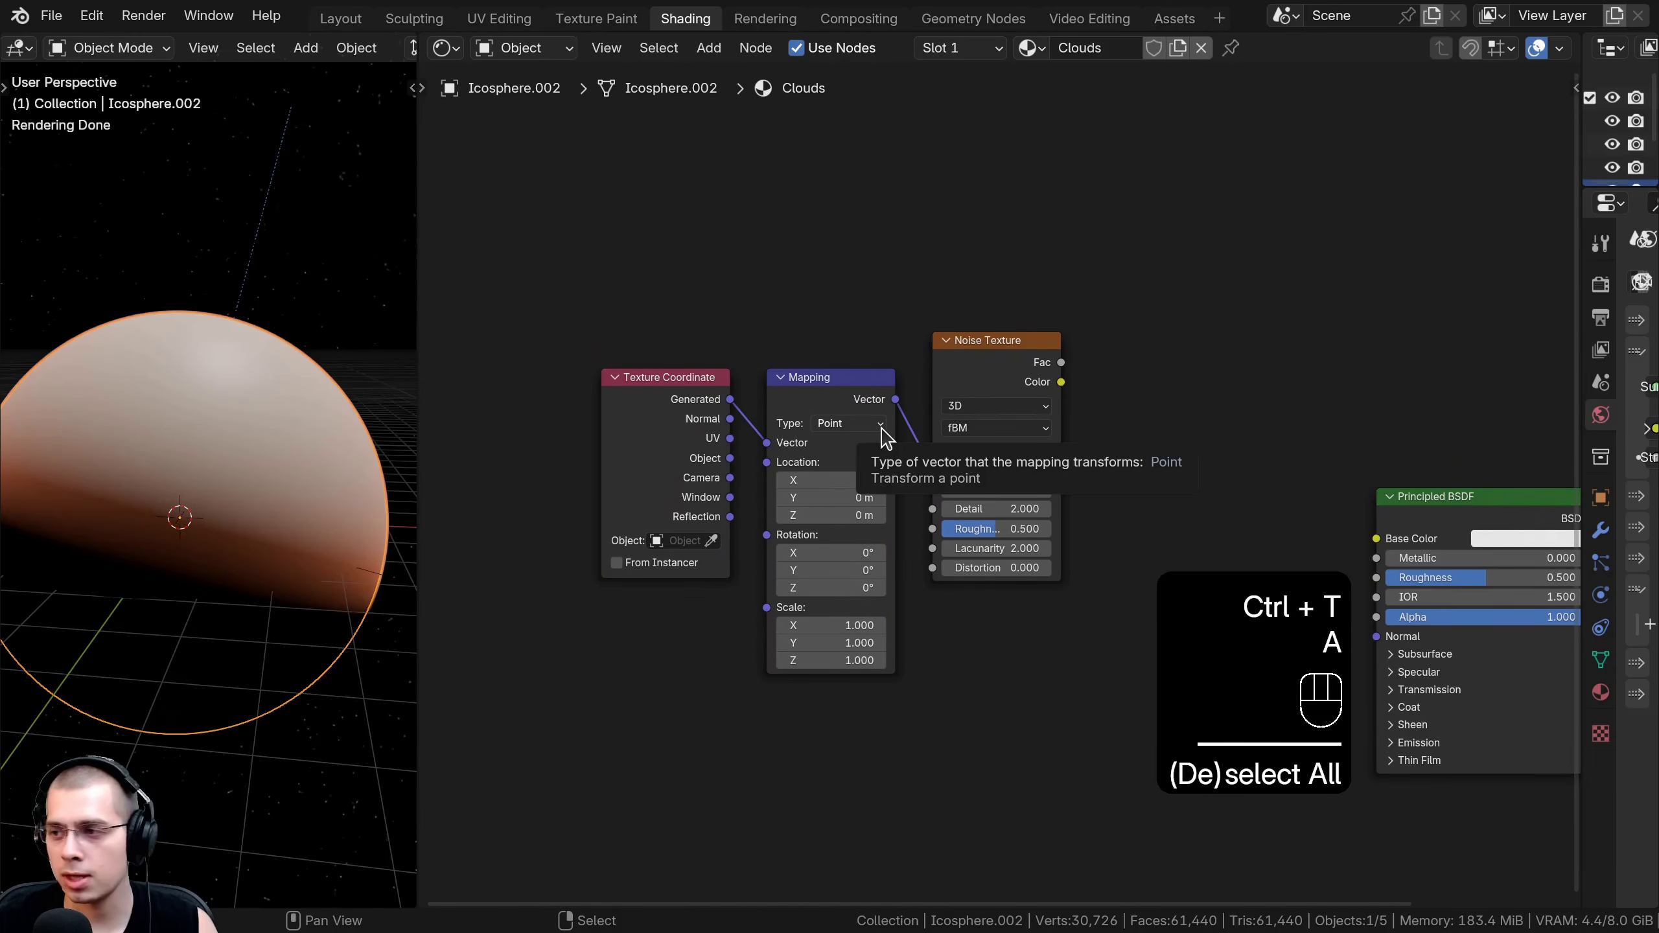
Drive the Mapping node from the Object coordinates and realign the coordinate and mapping nodes beside the Noise Texture.
scroll(790, 426, "up", 1)
mouse_move(684, 455)
left_mouse_down()
mouse_move(728, 436)
mouse_move(689, 430)
left_mouse_up()
key("b")
left_click_drag(655, 346, 803, 420)
key("g")
left_click(826, 381)
key("a")
middle_click_drag(867, 695, 726, 702)
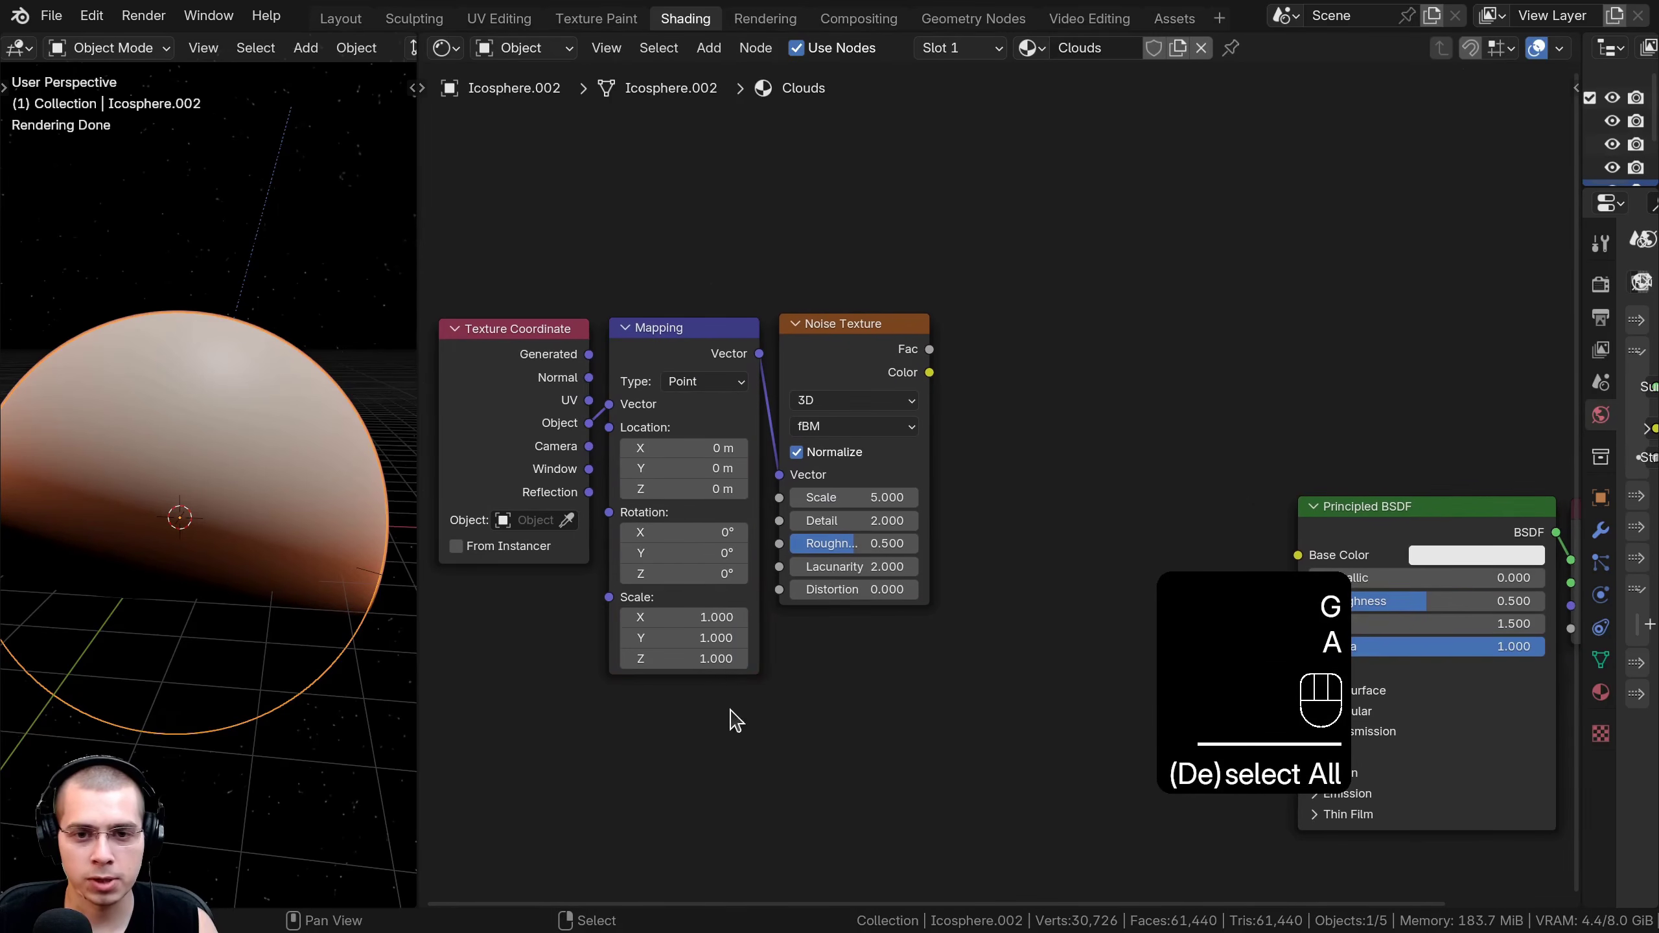
middle_click_drag(993, 643, 1045, 607)
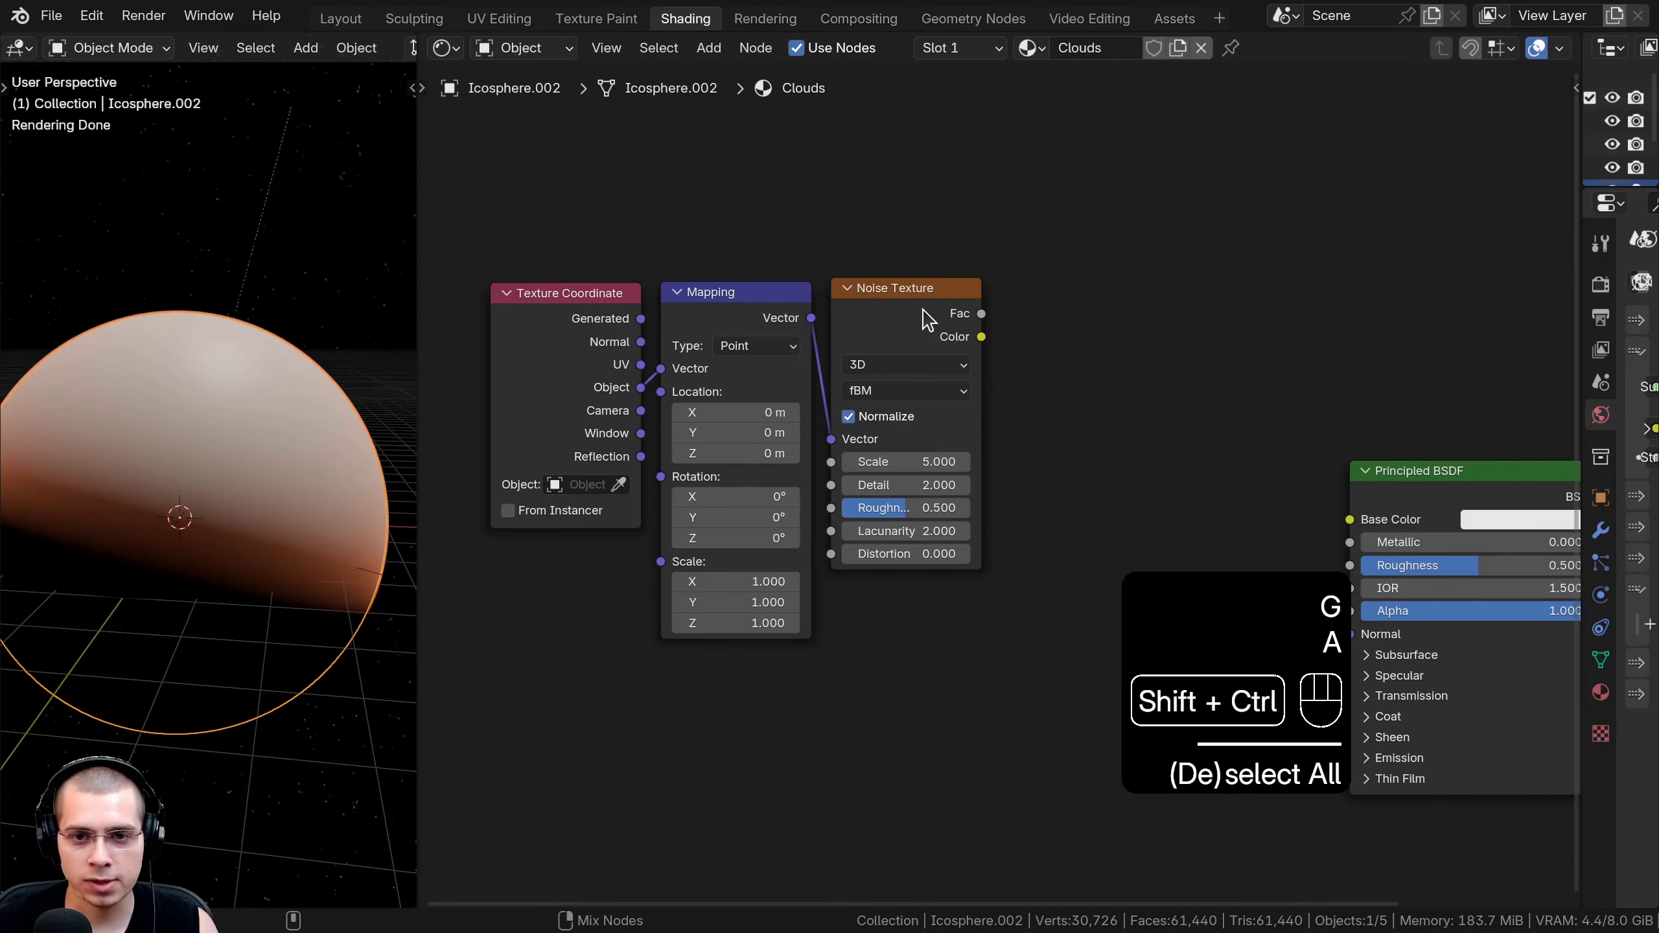
Preview the Noise Texture on the clouds sphere and set its Scale to 3.6 and Detail to 15.
left_click(928, 320, "ctrl+shift")
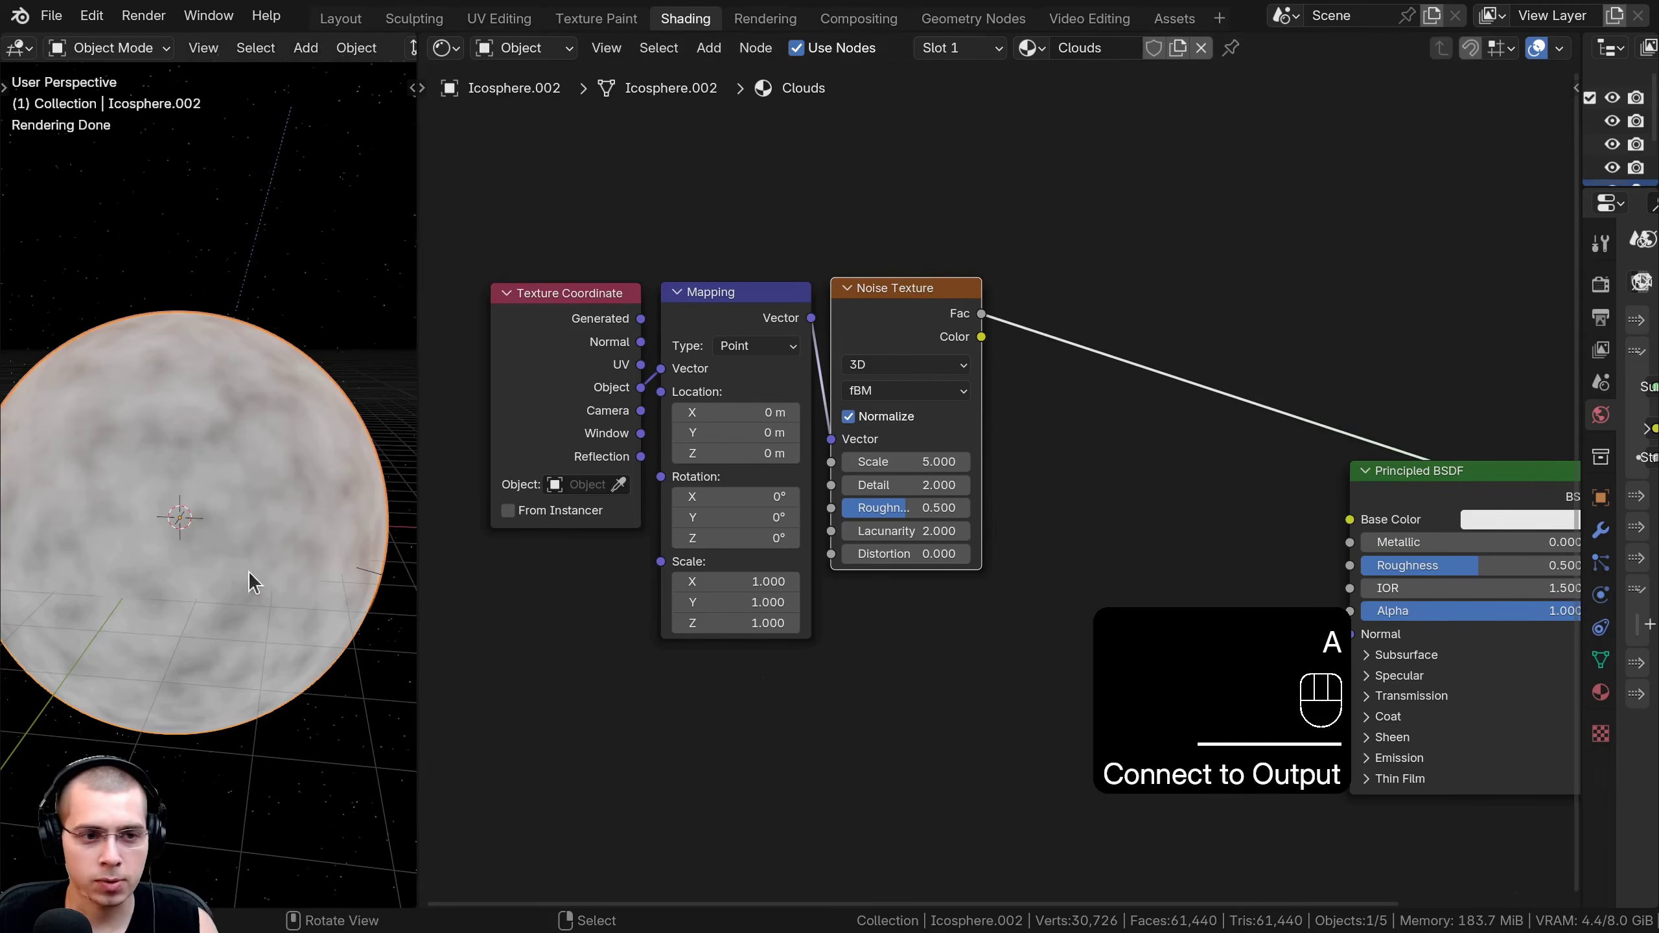
left_click(866, 467)
type("3.6")
key("Return")
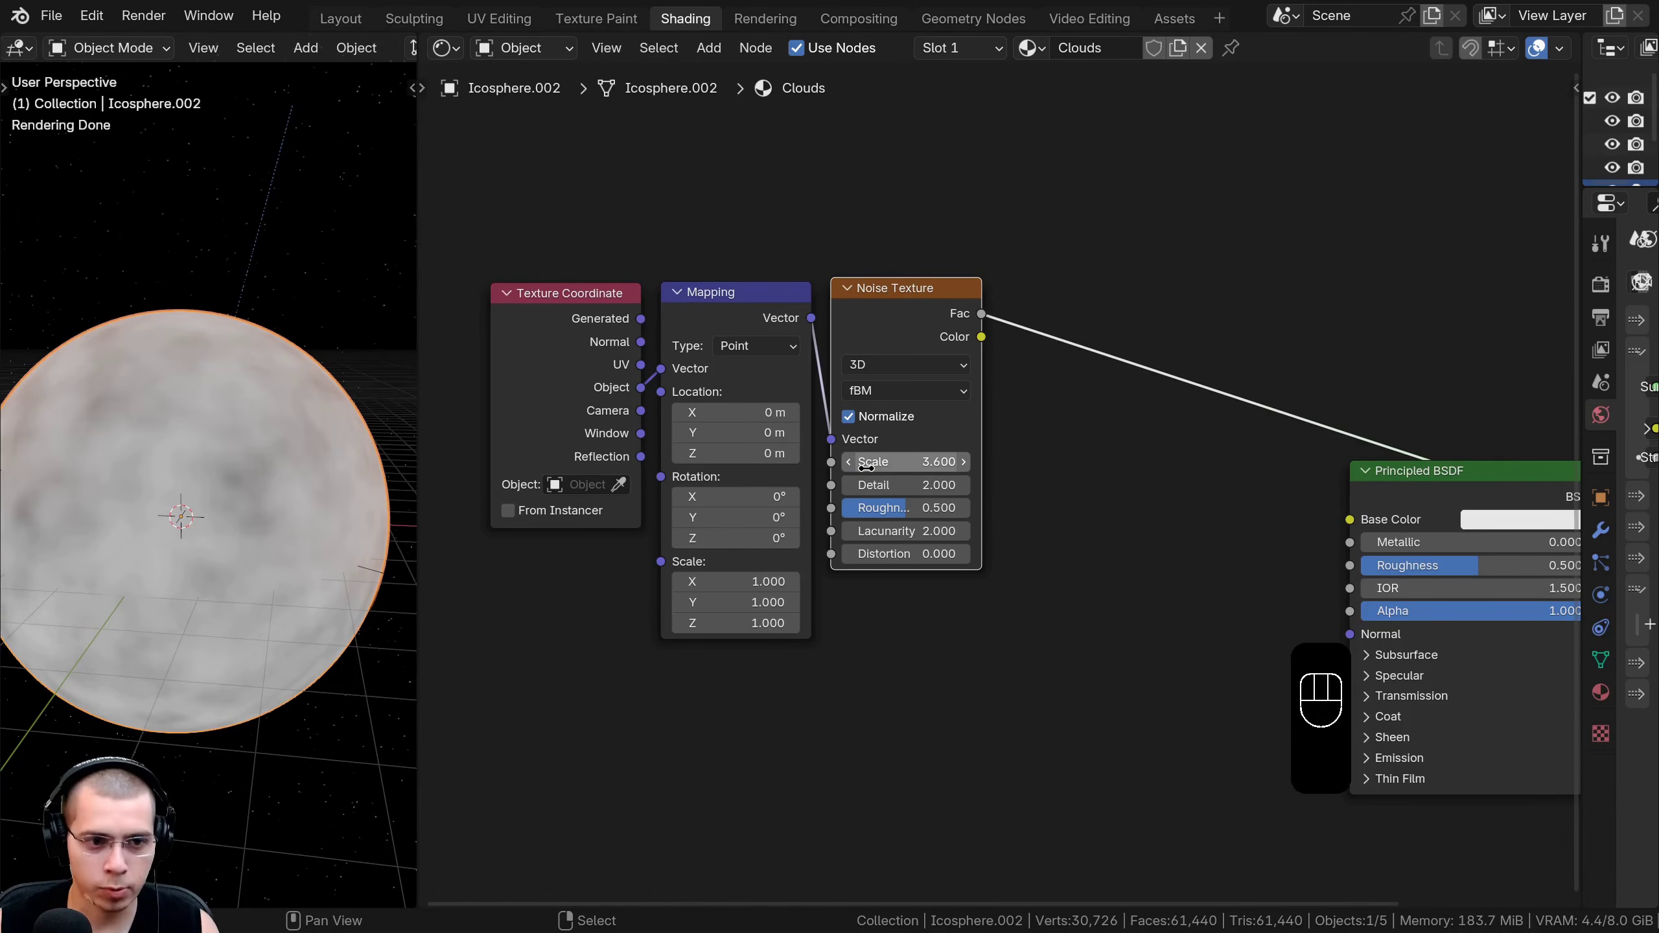
scroll(861, 522, "up", 1)
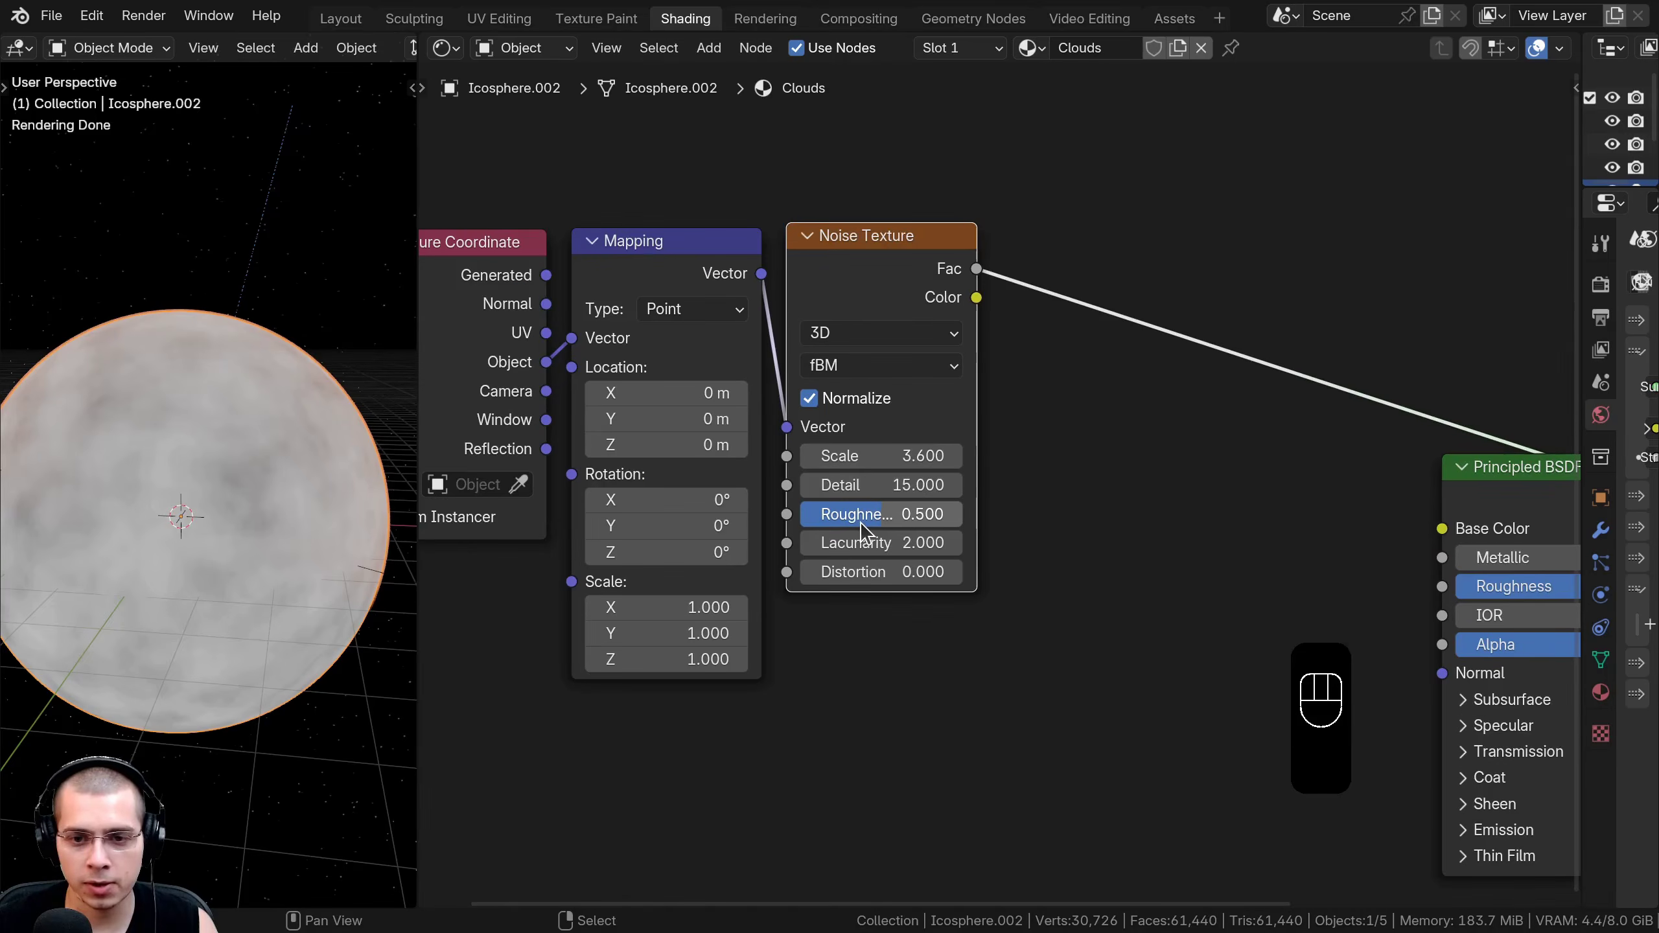
Set the Noise Texture's Roughness to 0.65 and Lacunarity to 2.5.
left_click(861, 517)
type(".65")
key("Return")
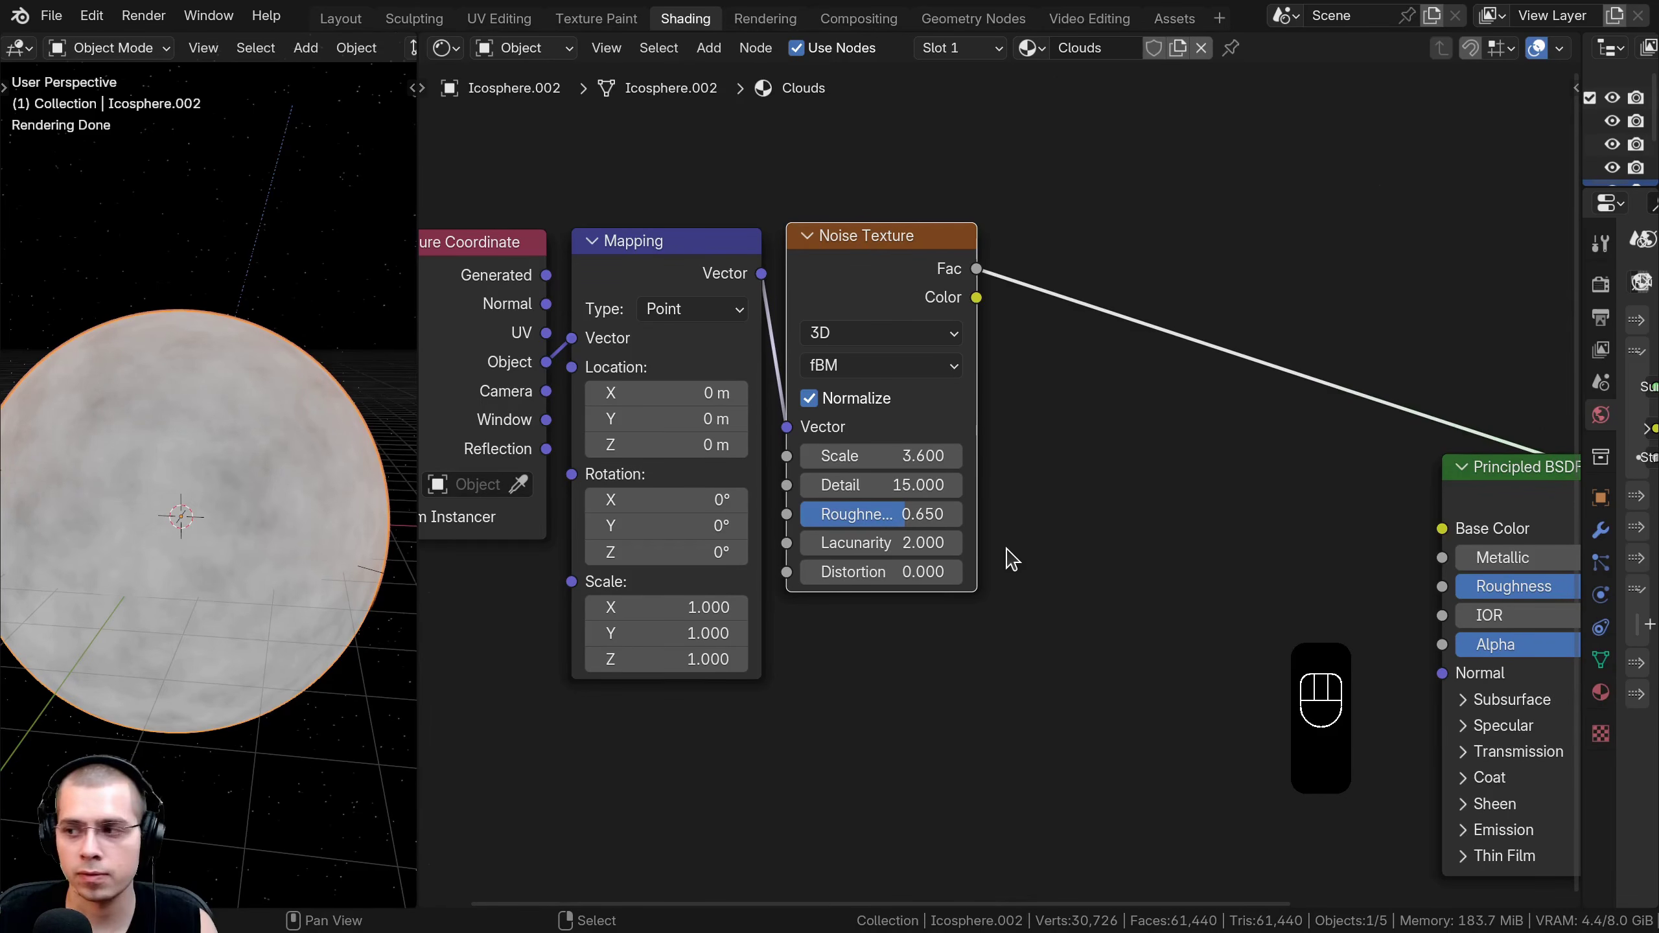
left_click(864, 538)
type("2.5")
key("Return")
Insert a Color Ramp node on the link coming out of the Noise Texture.
scroll(904, 379, "down", 5)
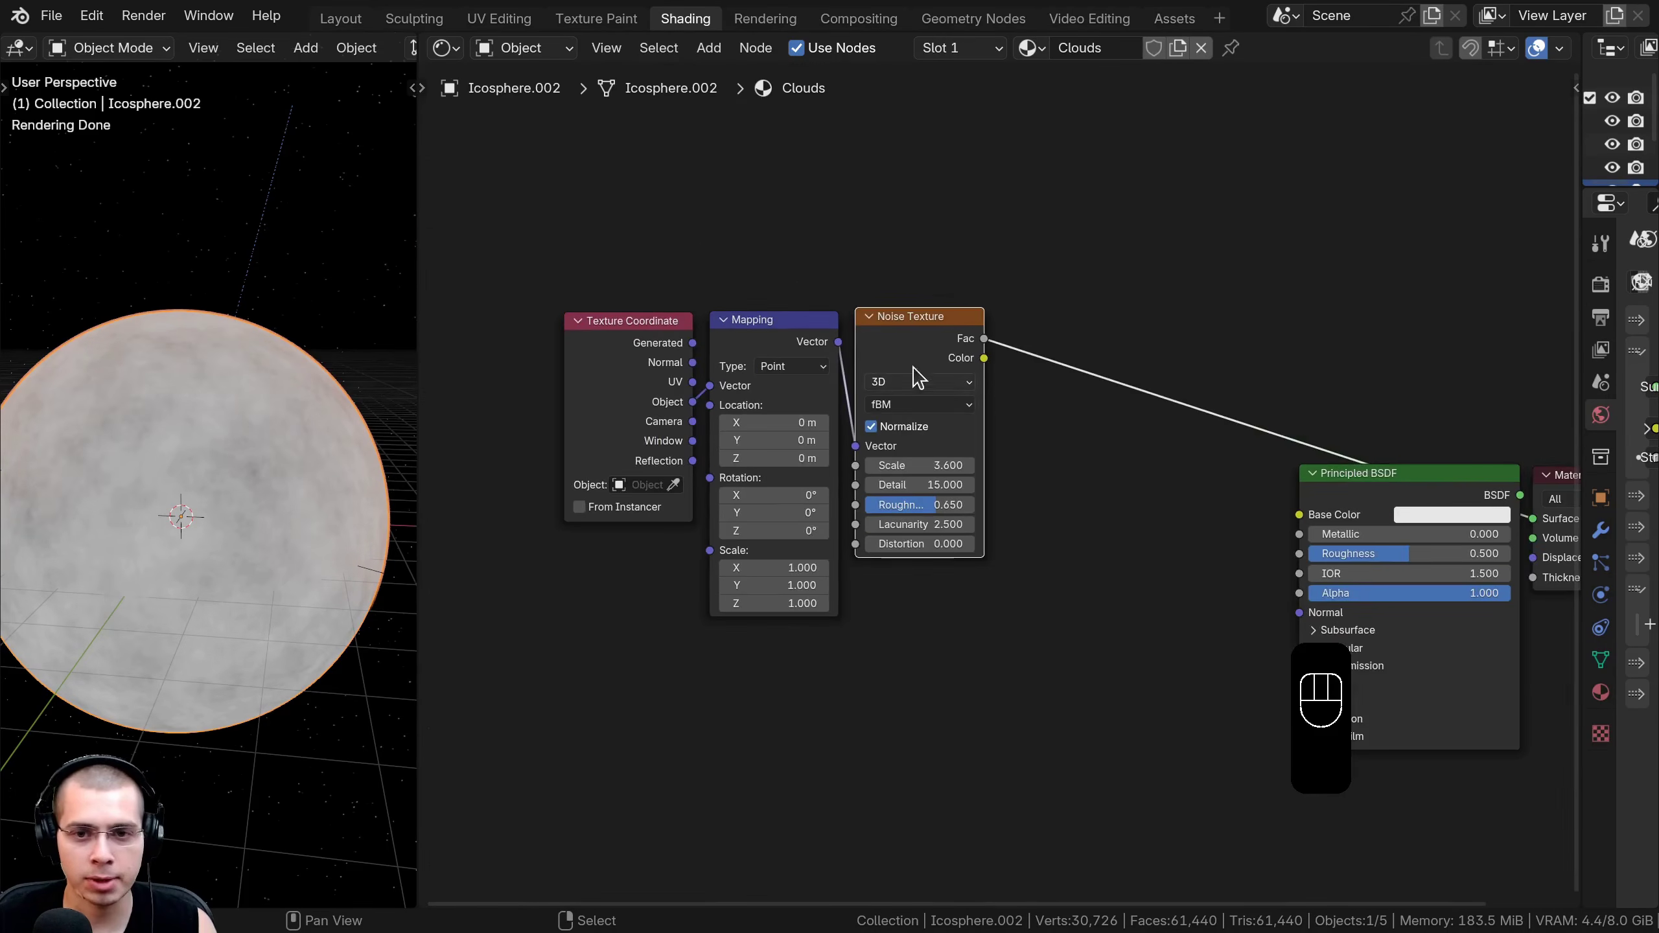
middle_click_drag(907, 376, 834, 392)
key("shift+a")
type("col")
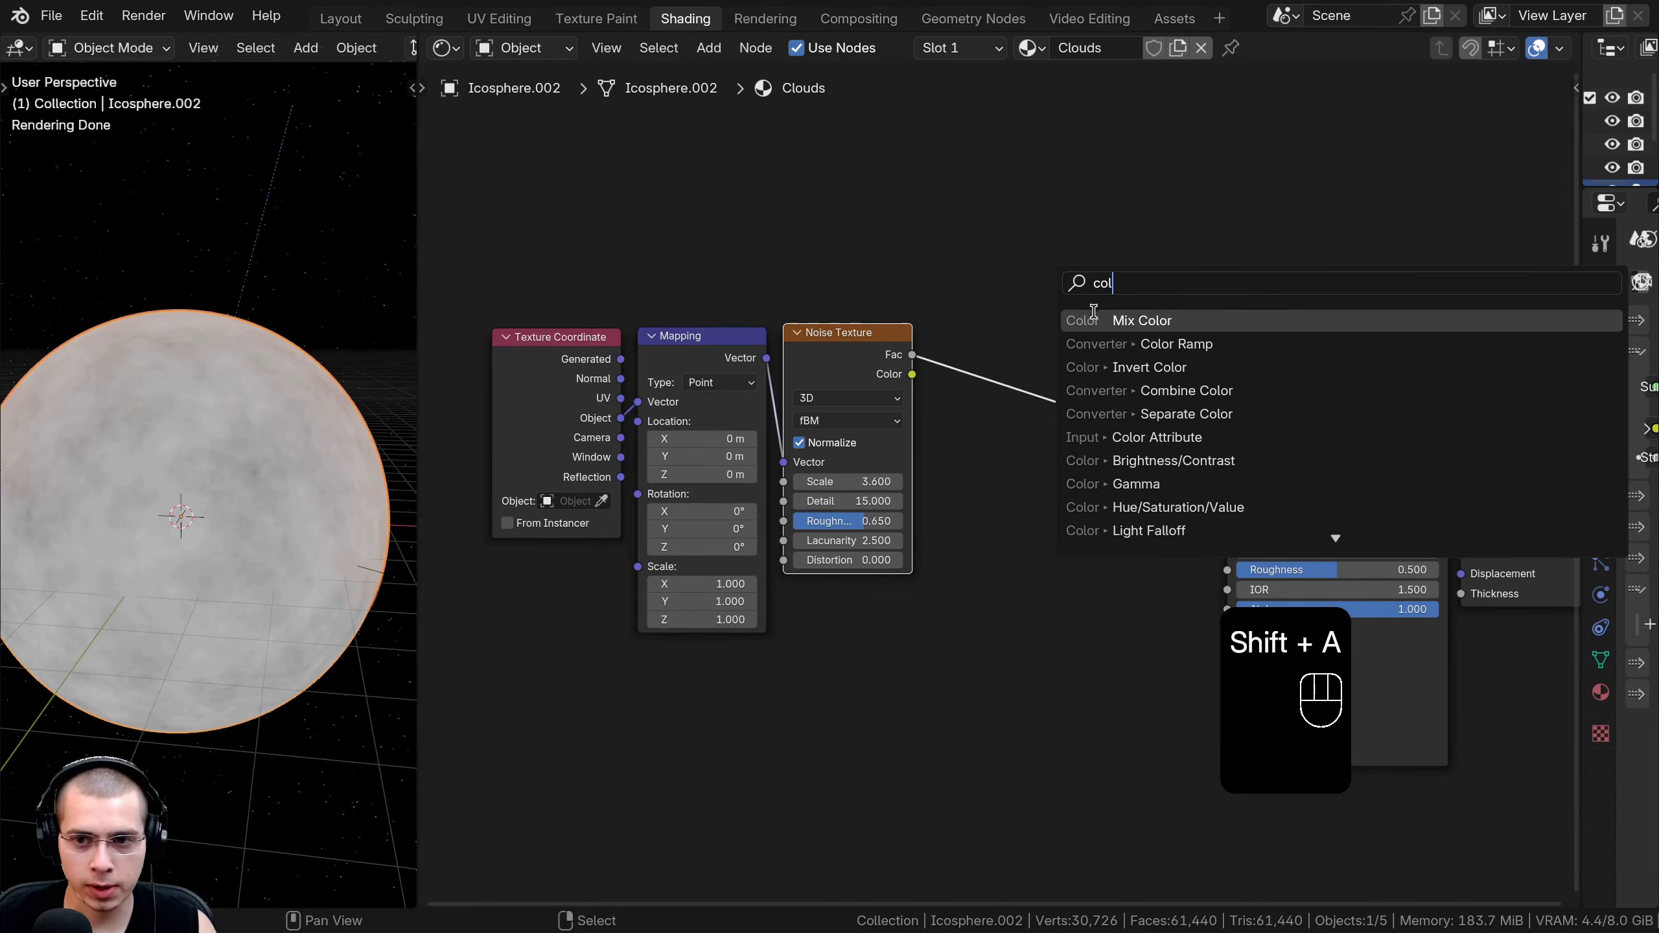
left_click(1112, 342)
scroll(938, 322, "up", 3)
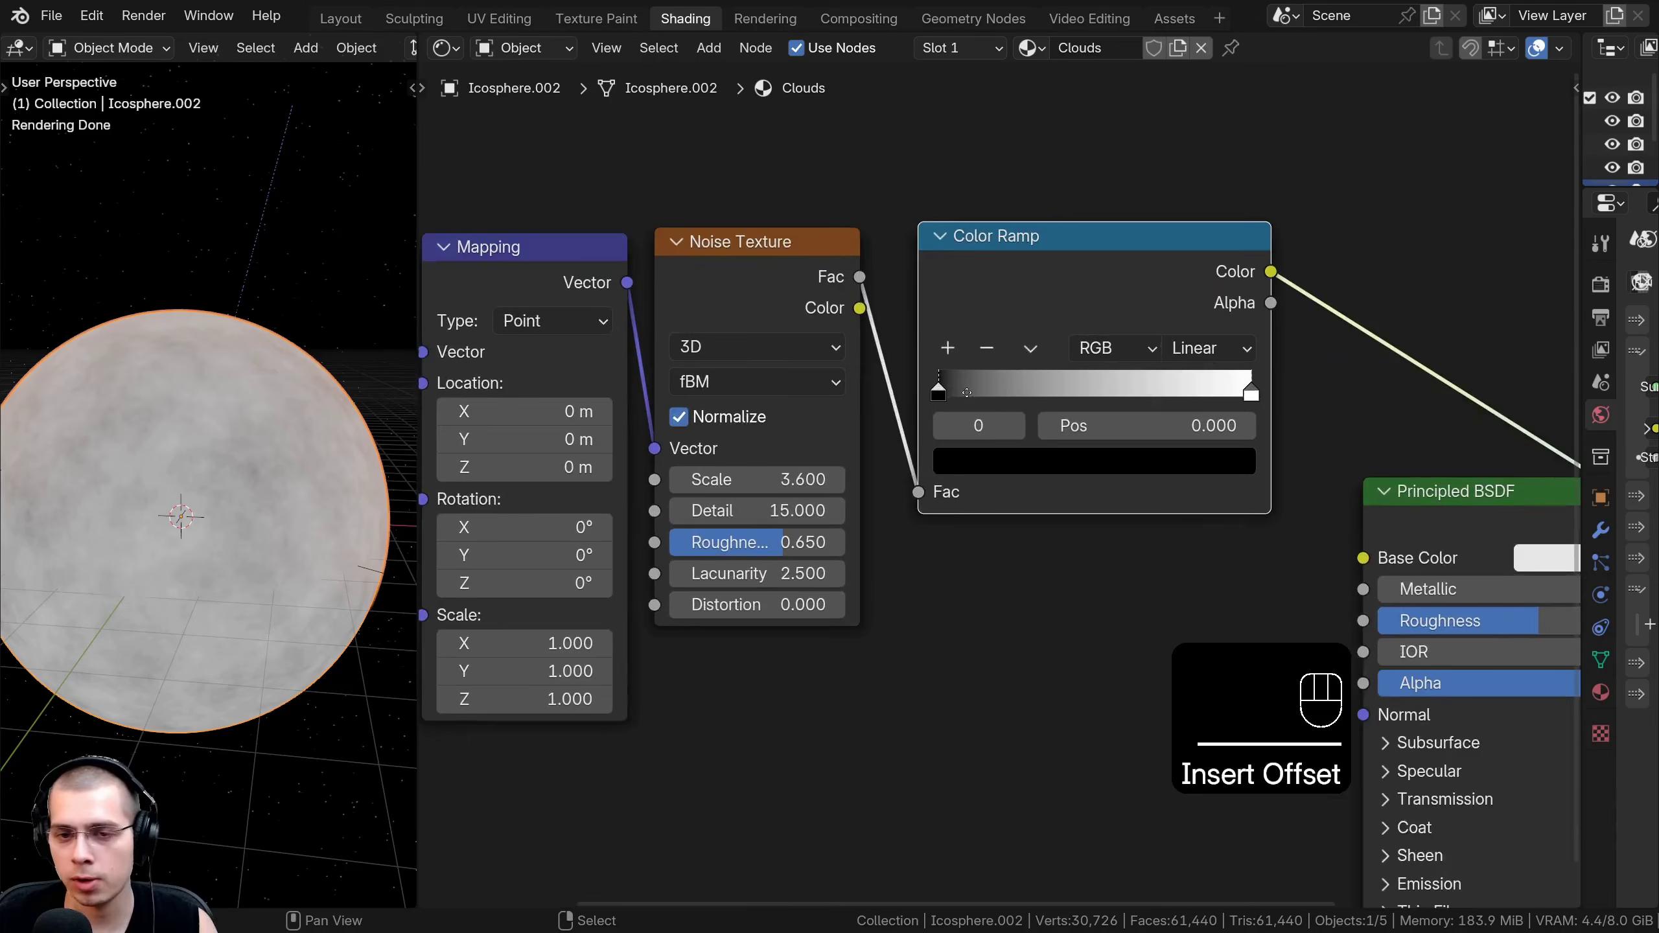
left_click(938, 323)
Raise the Color Ramp's contrast by moving the black stop to about 0.26 and the white stop to about 0.52.
left_click_drag(890, 434, 976, 434)
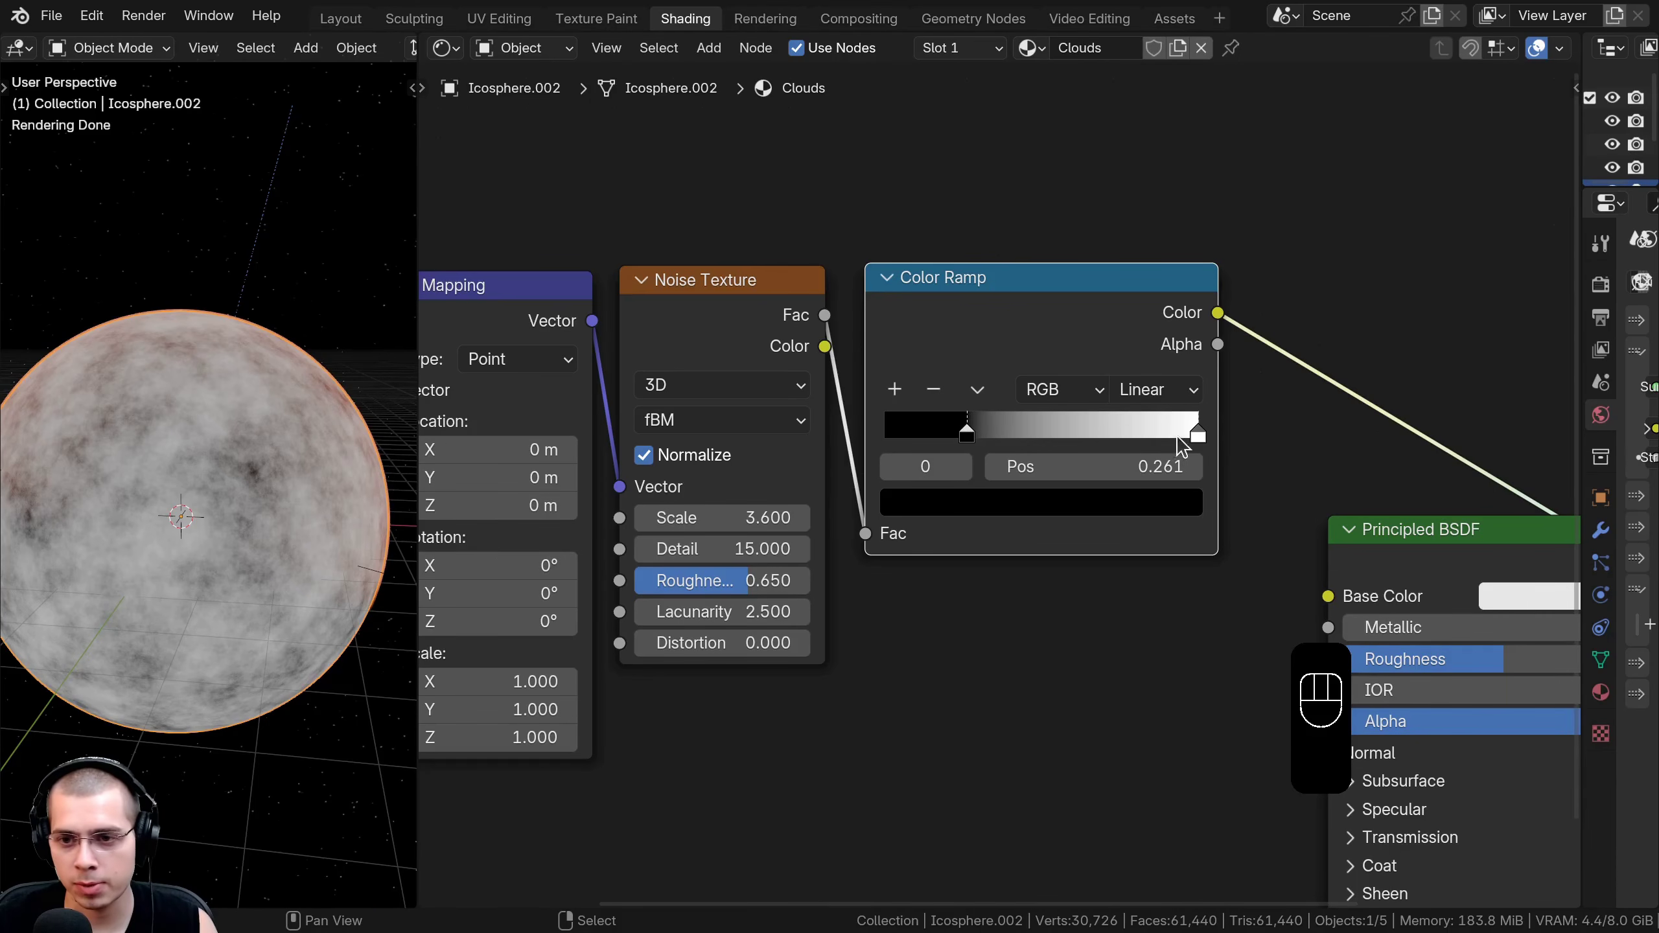
left_click_drag(1198, 434, 1046, 433)
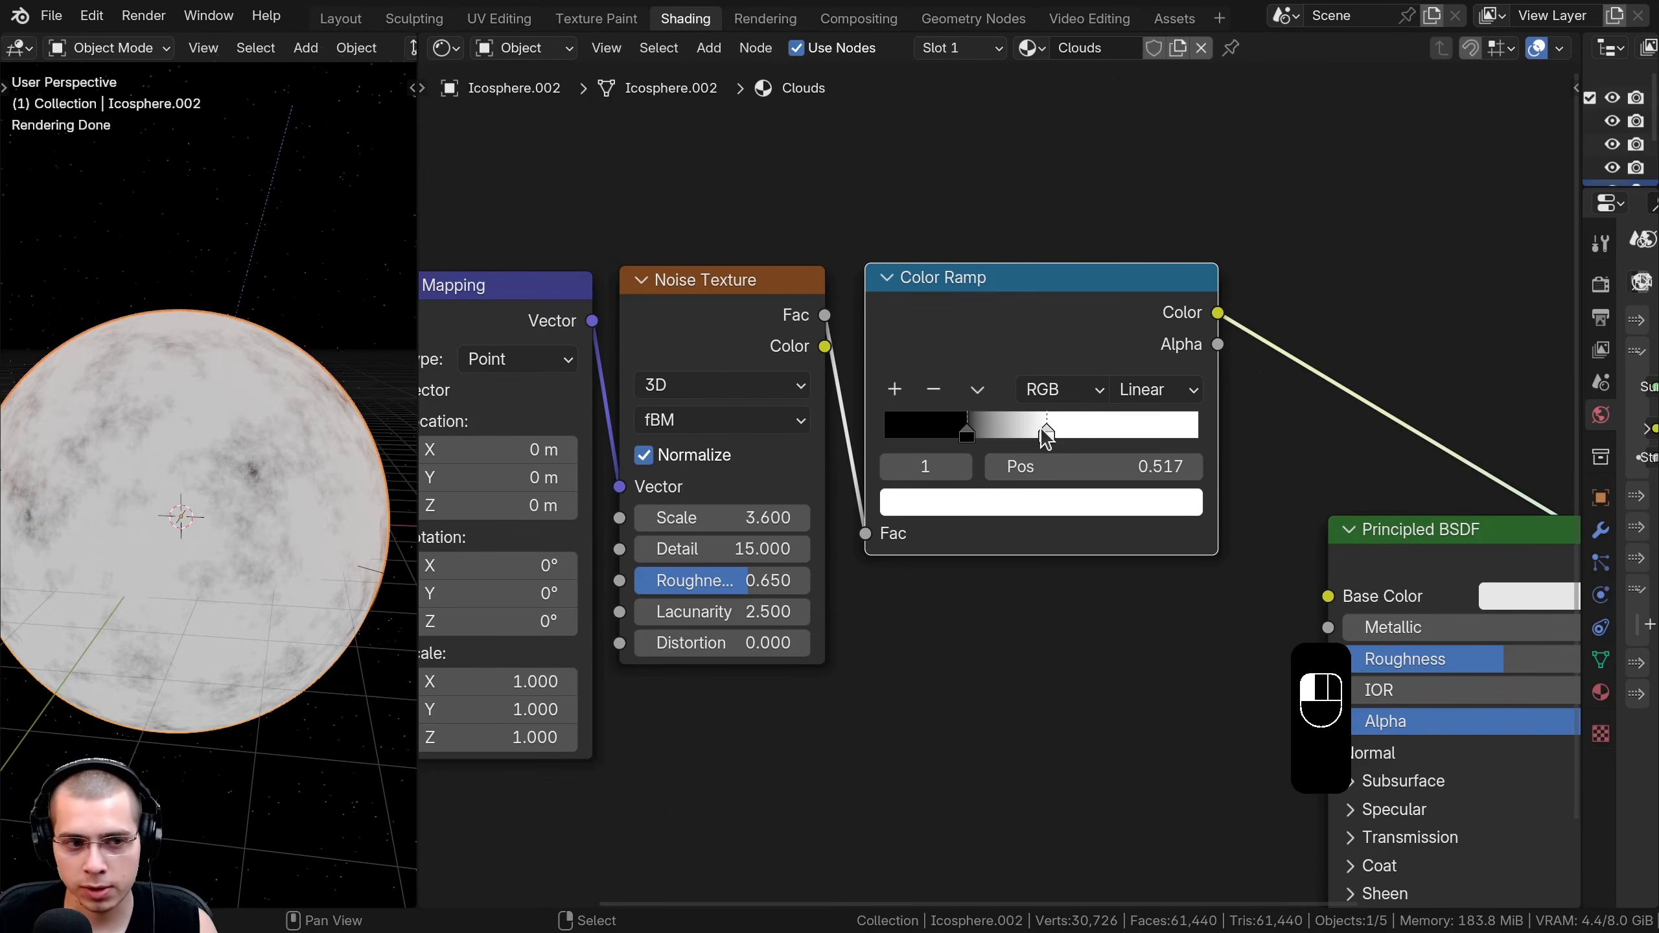
scroll(320, 437, "down", 1)
scroll(319, 438, "up", 4)
middle_click_drag(313, 451, 346, 518)
scroll(317, 517, "down", 4)
scroll(922, 461, "down", 7)
Duplicate the whole chain from Texture Coordinate to Color Ramp and place the copy below the original.
left_click_drag(1027, 226, 600, 454)
key("g")
scroll(908, 327, "down", 2)
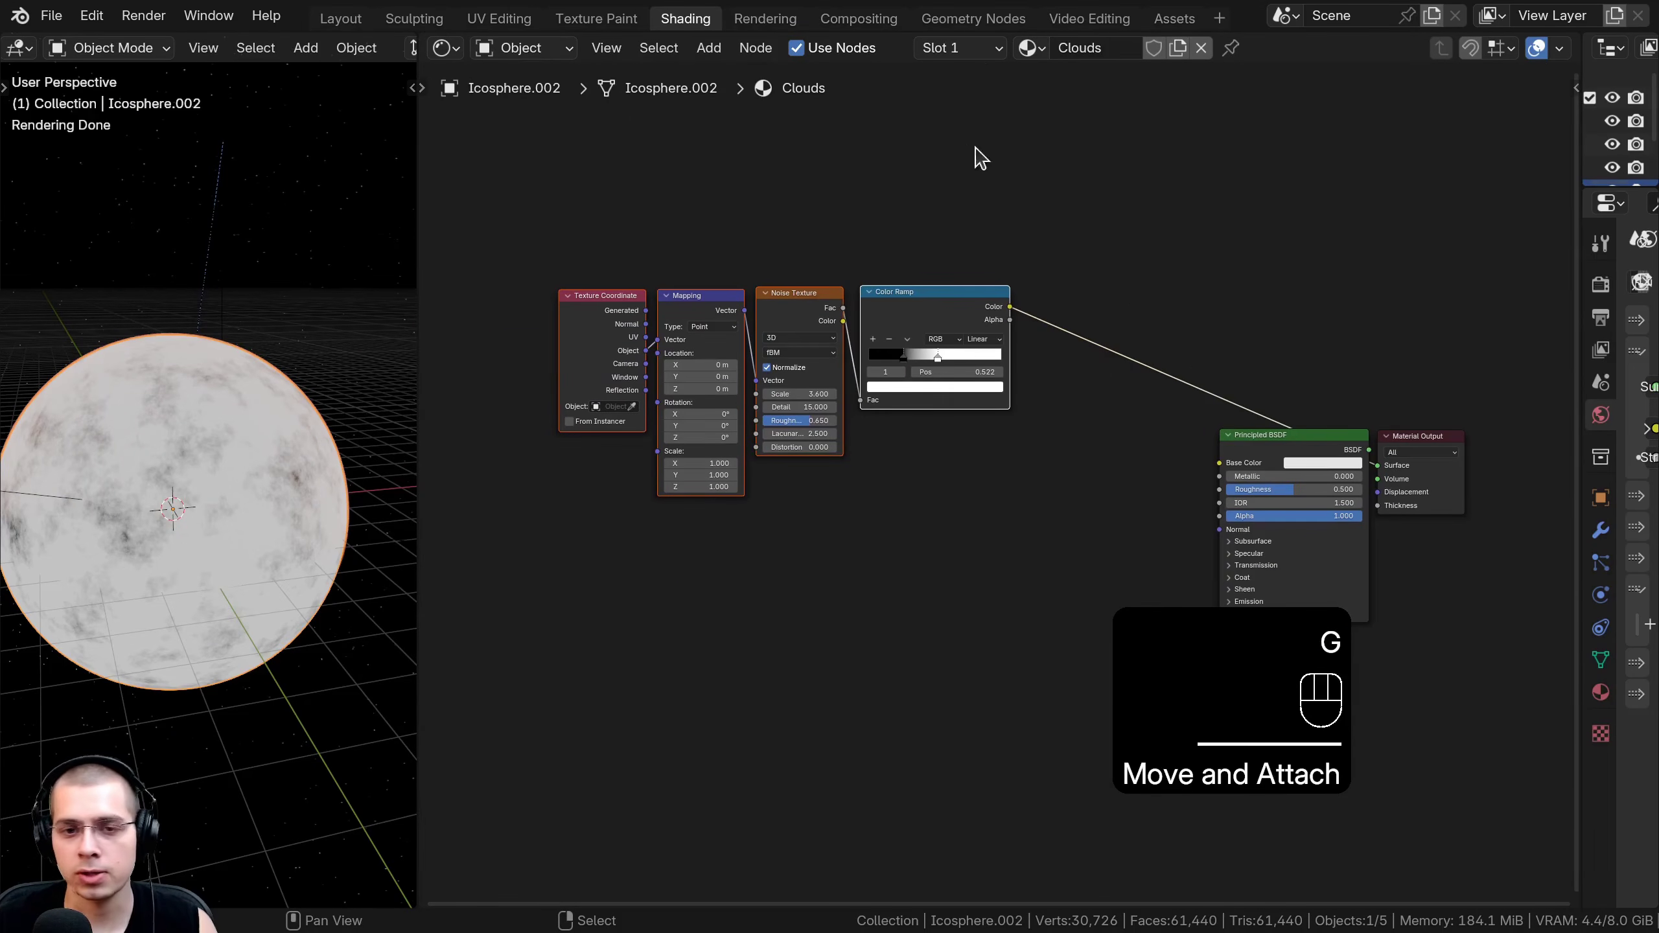
left_click(1130, 130)
left_click_drag(1129, 125, 466, 429)
middle_click_drag(947, 295, 947, 193)
key("shift+d")
left_click(939, 428)
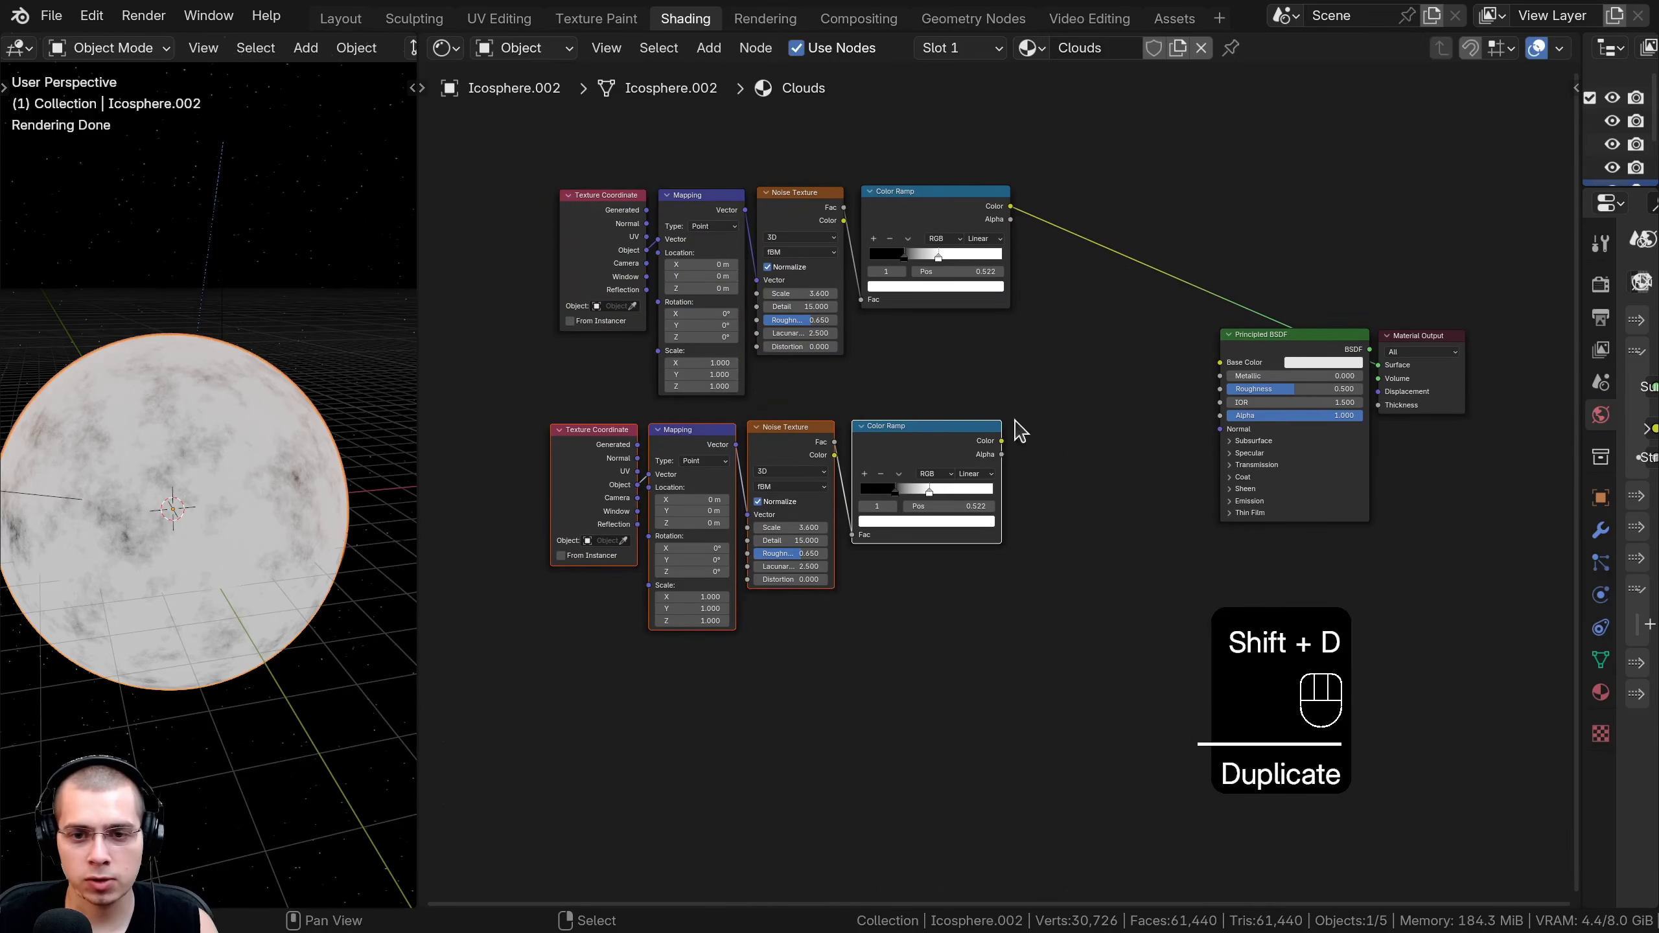
Preview the duplicated Color Ramp, moving its black stop closer to the white stop and the white stop to 0.524.
scroll(980, 379, "up", 3)
left_click(889, 415, "ctrl+shift")
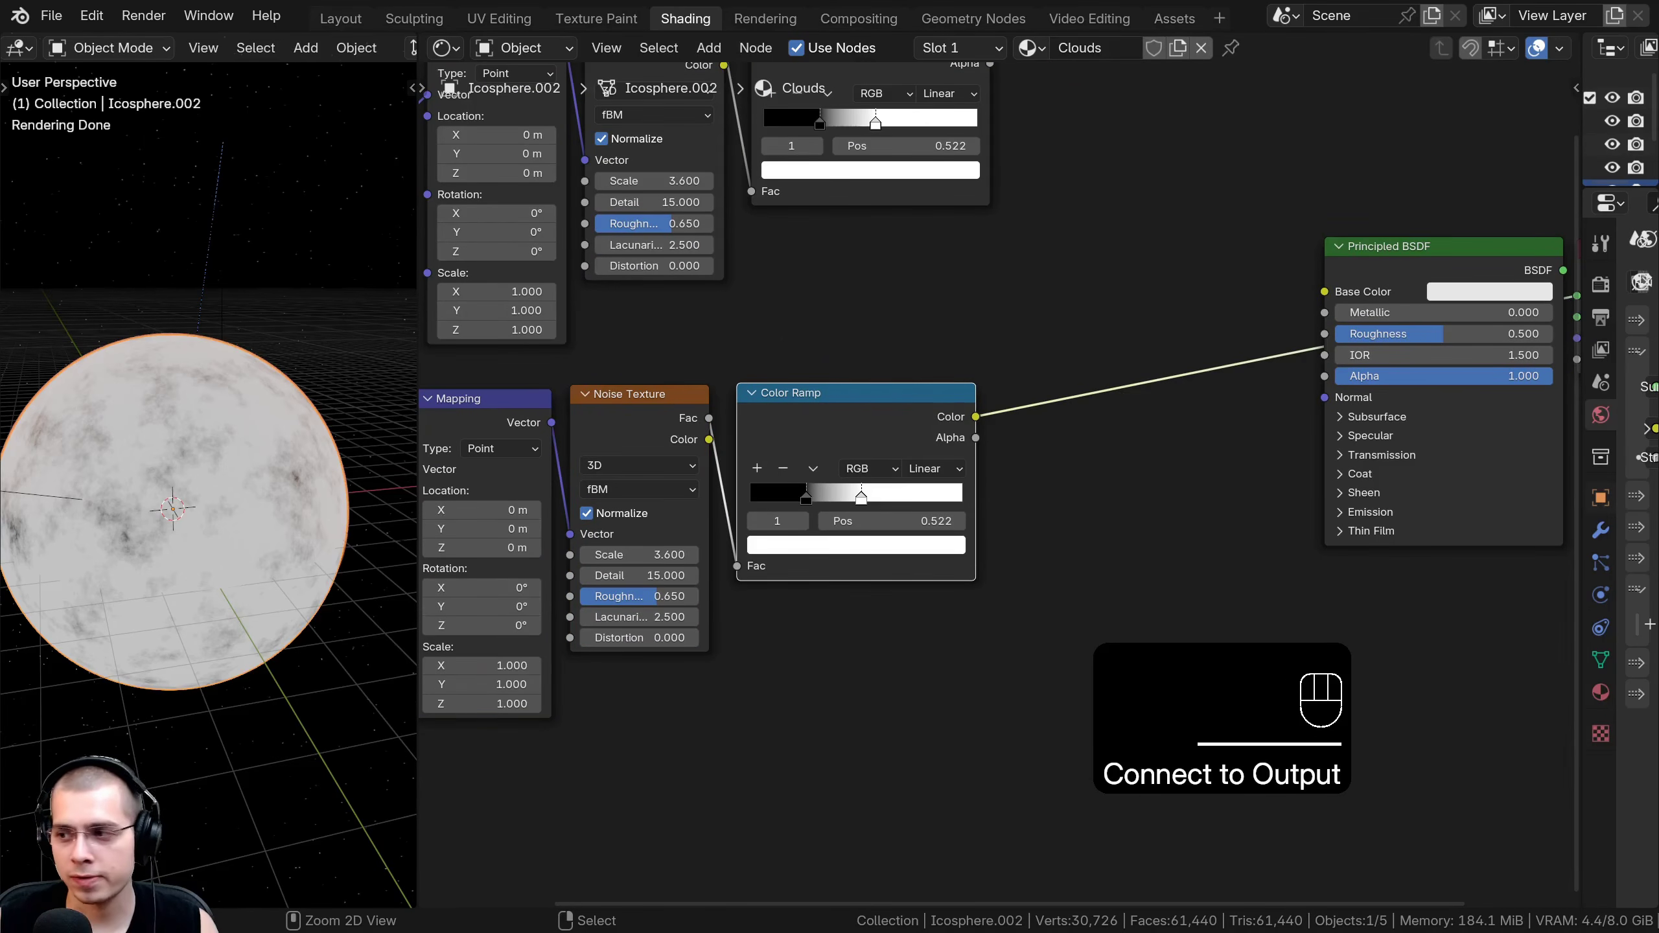
scroll(1011, 498, "up", 2)
left_click_drag(693, 509, 779, 498)
middle_click_drag(529, 520, 913, 511)
scroll(912, 511, "down", 1)
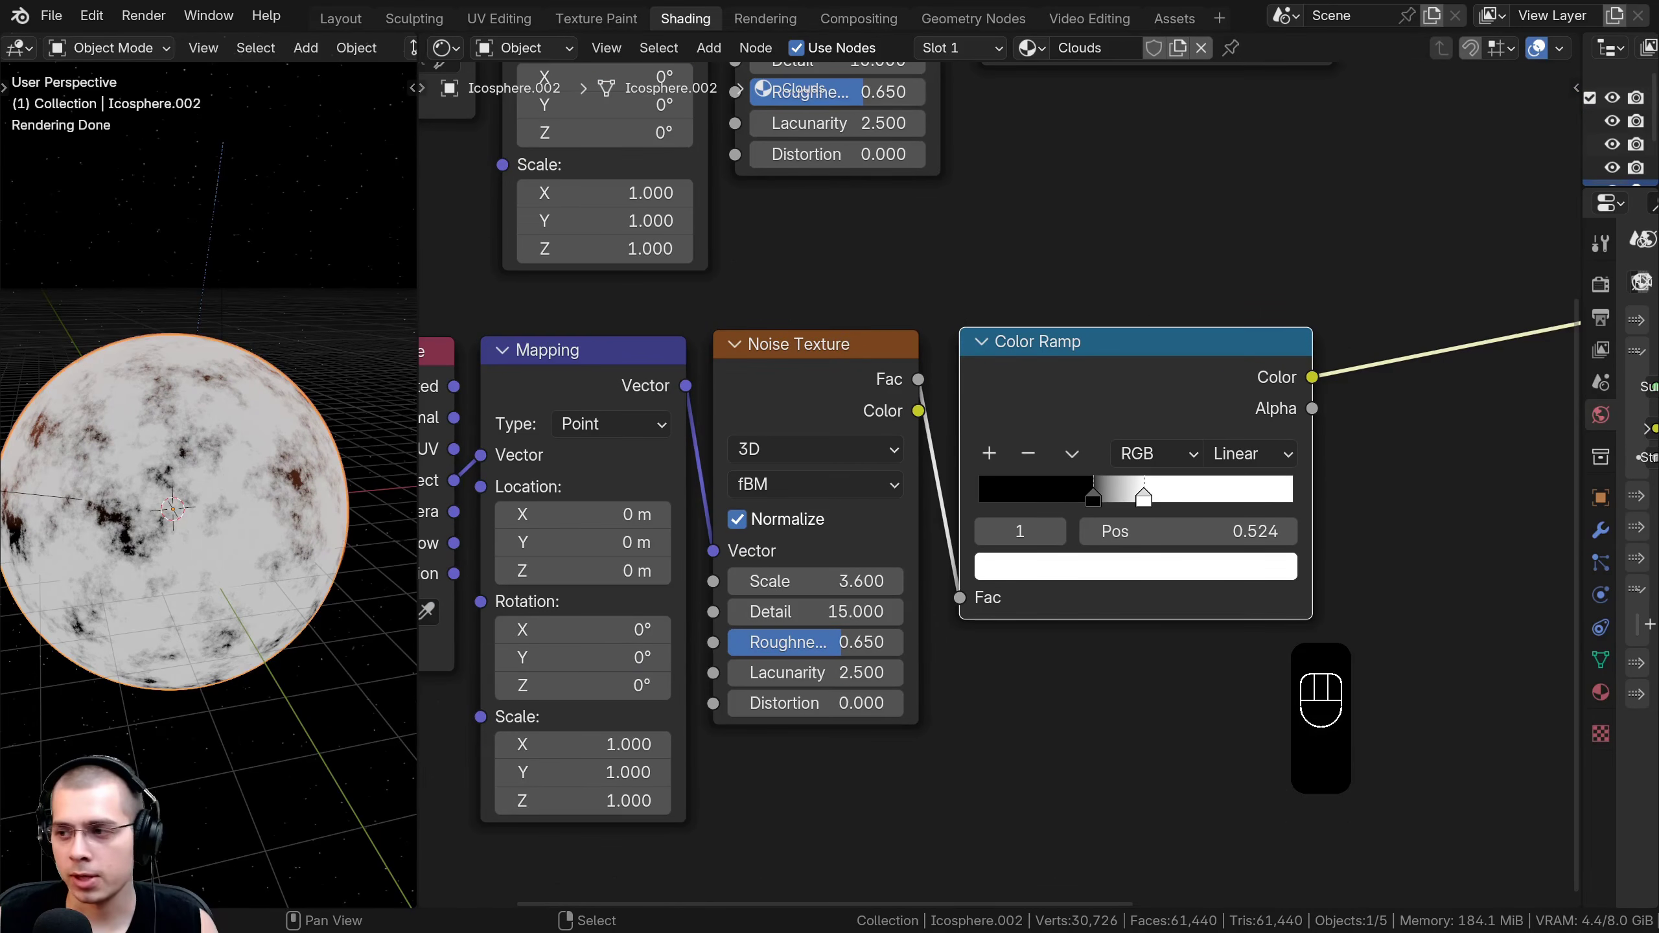
Set the duplicated Noise Texture's Roughness to 1 and Distortion to 0.3.
middle_click_drag(897, 655, 884, 586)
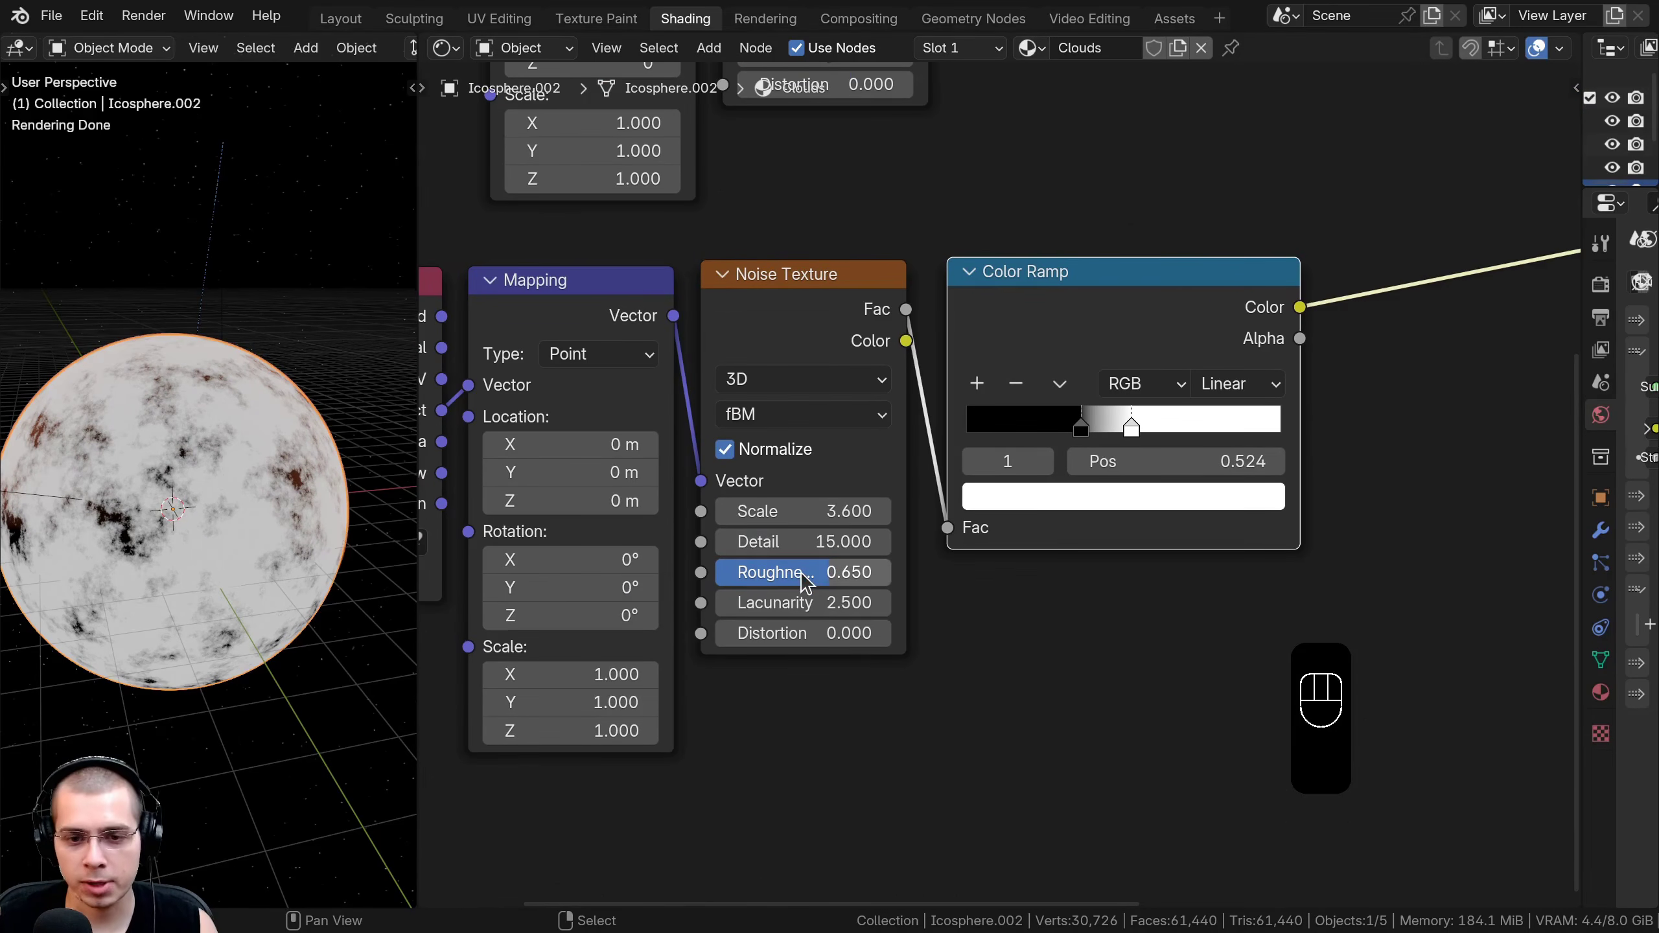
left_click_drag(792, 575, 862, 575)
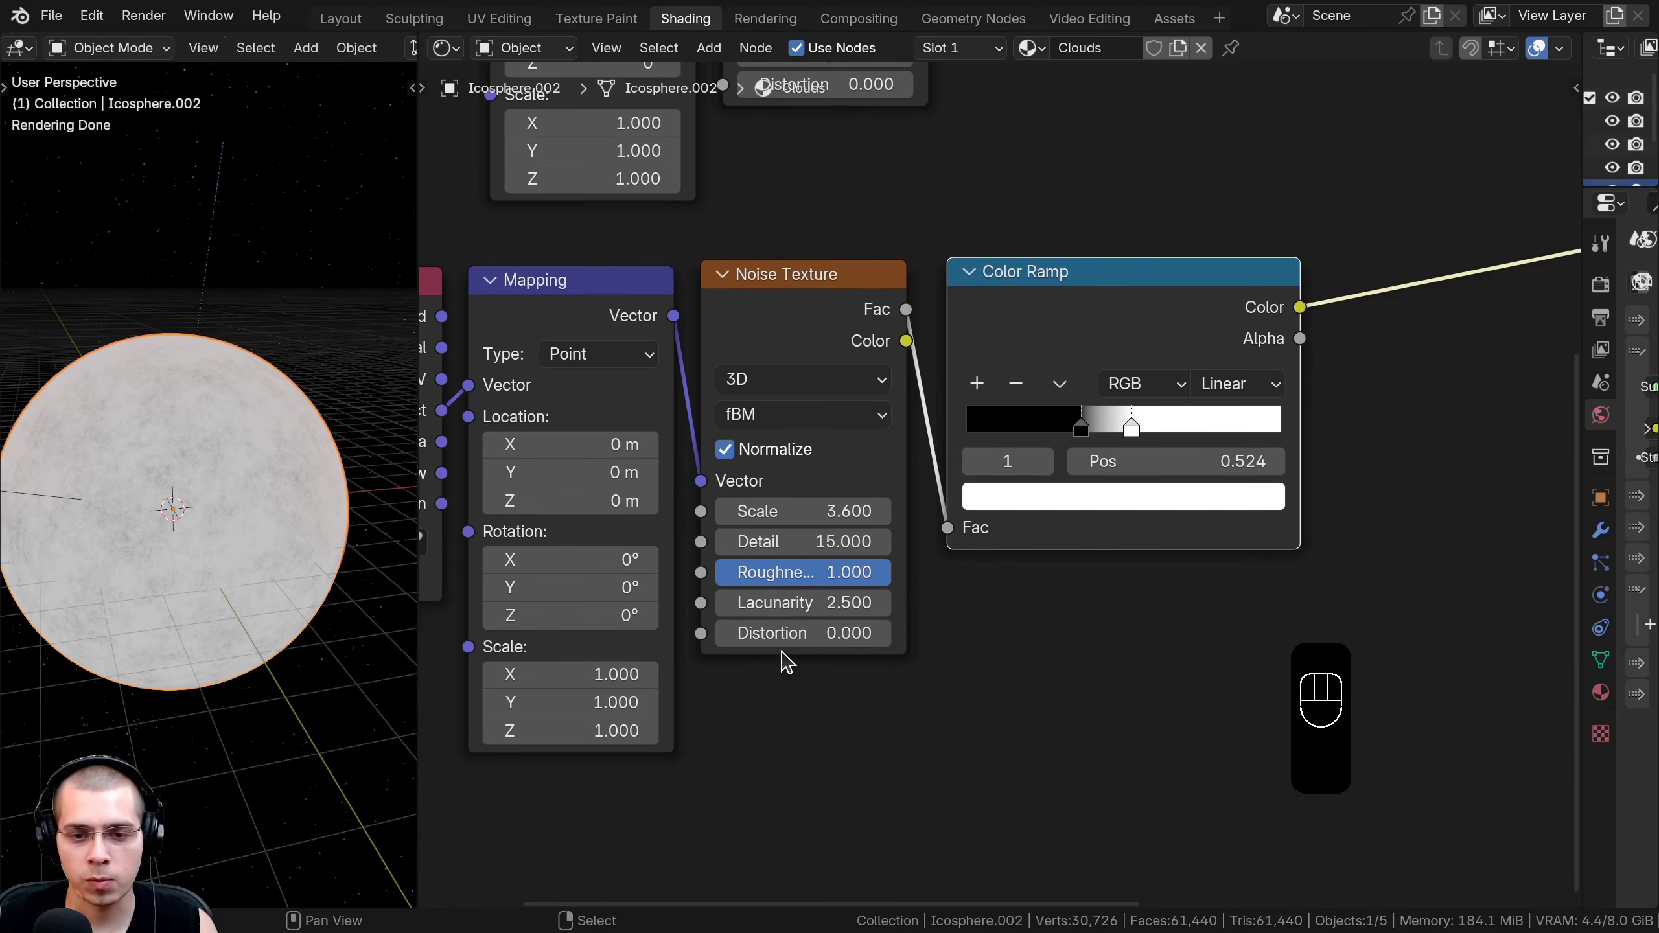
left_click(796, 633)
type(".3")
key("Return")
scroll(96, 469, "up", 3)
scroll(1044, 363, "down", 4)
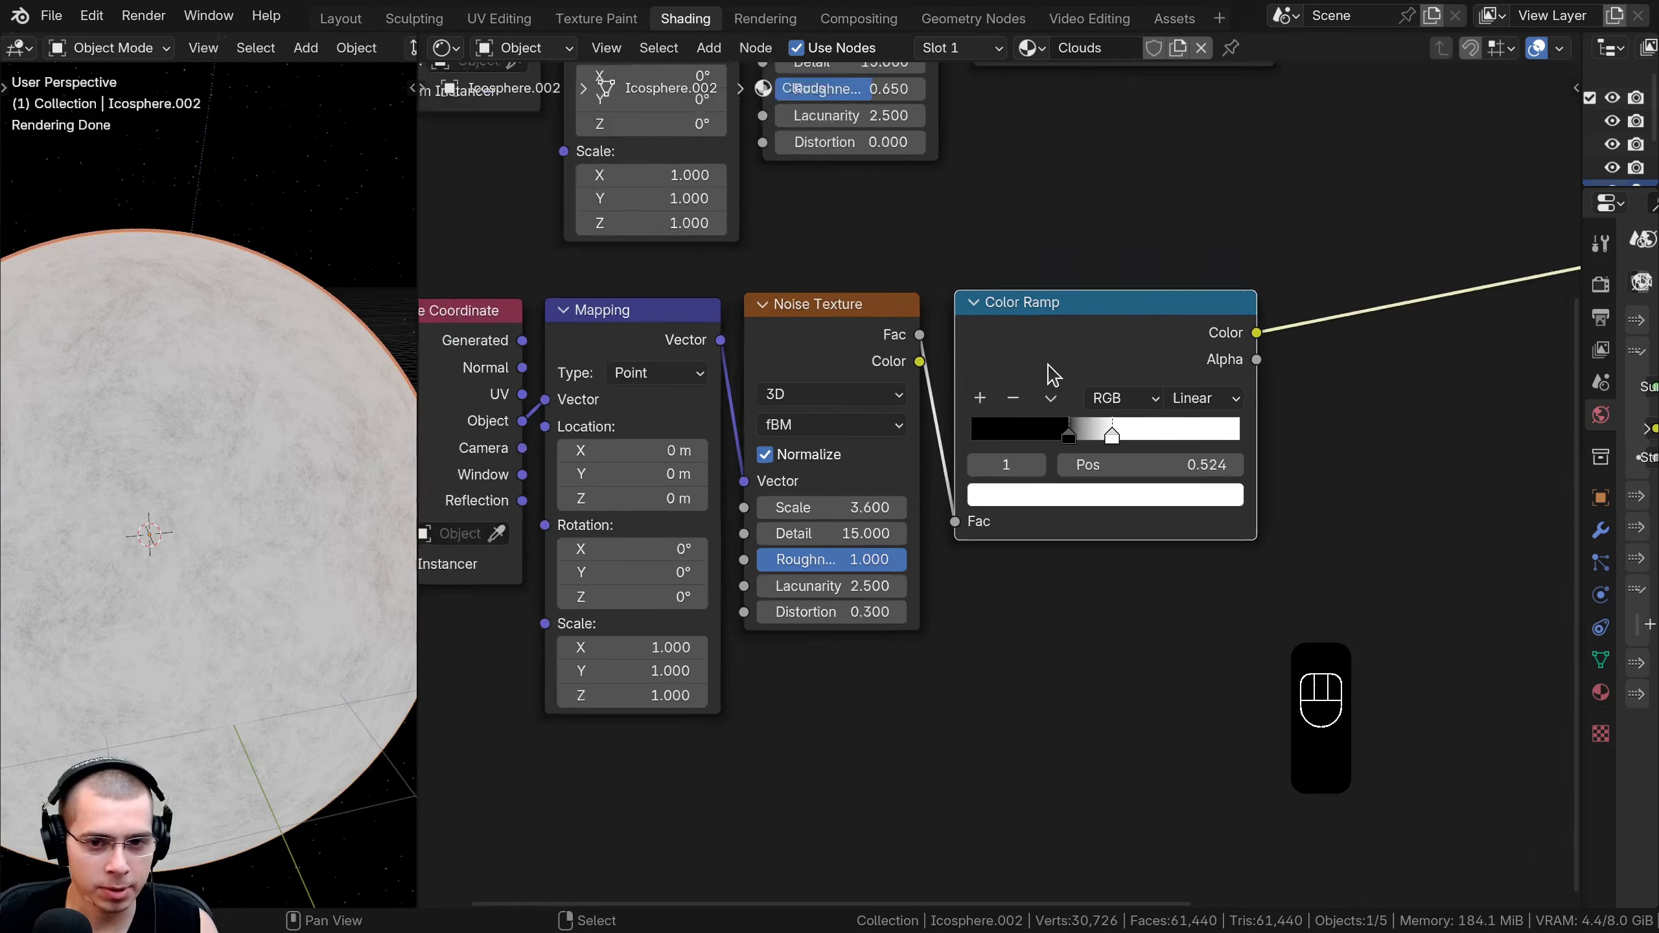
Preview the original Color Ramp, set the original Noise Texture's Distortion to 0.3 and inspect the cloud pattern.
middle_click_drag(1046, 363, 1105, 620)
left_click(1164, 206, "ctrl+shift")
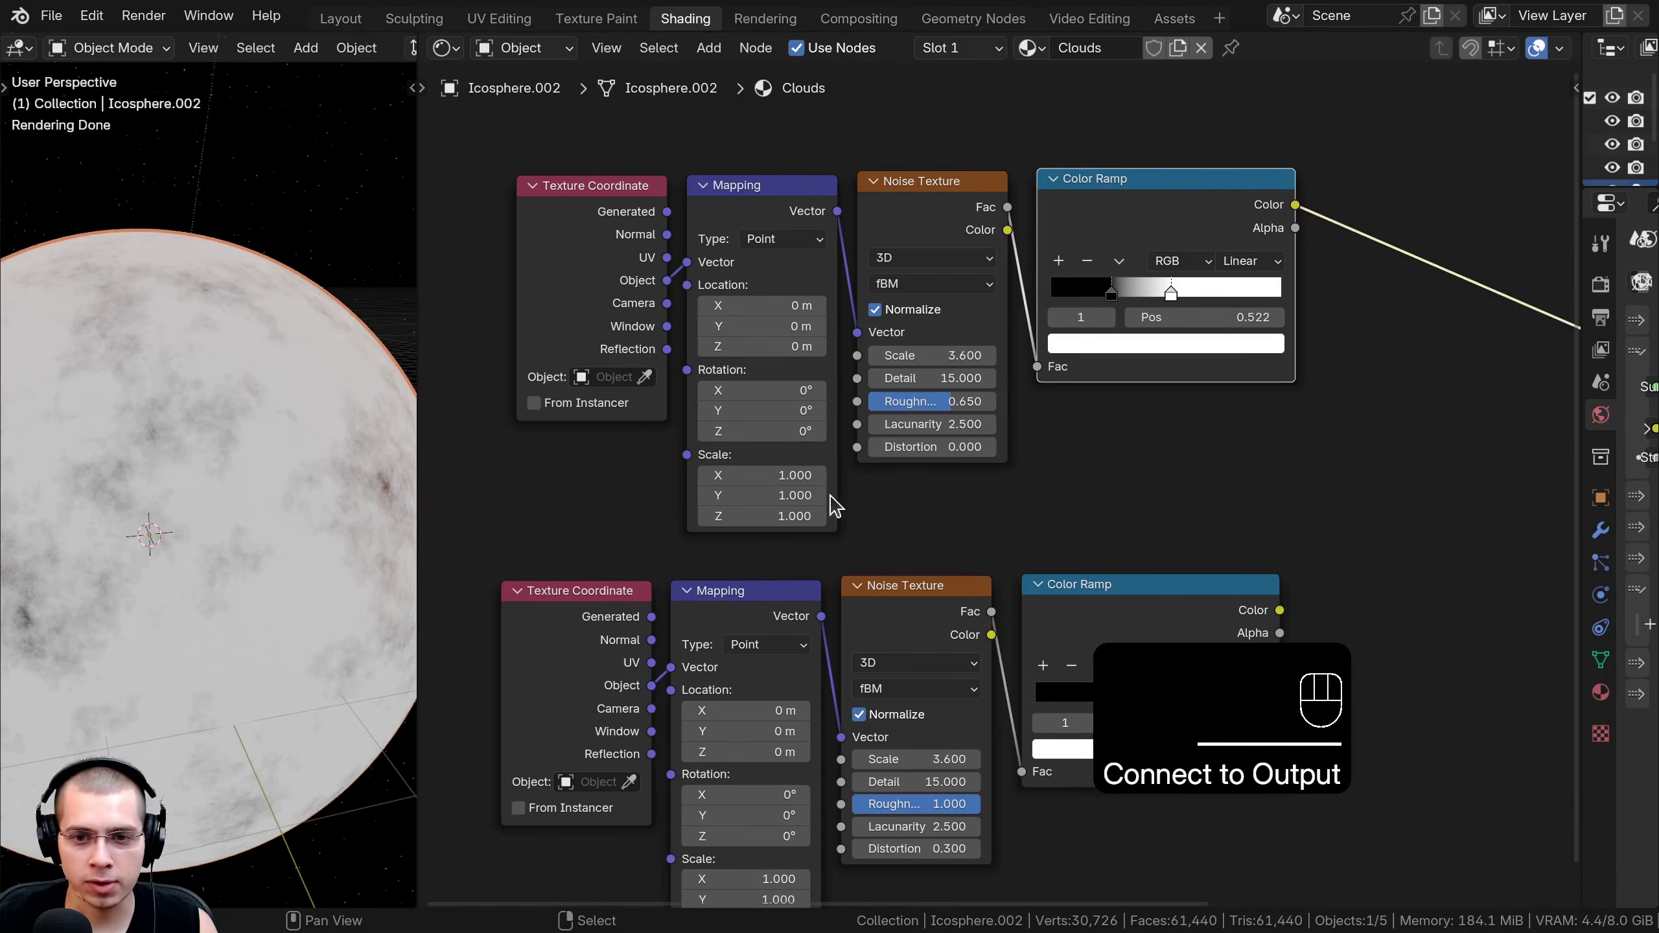
left_click(929, 446)
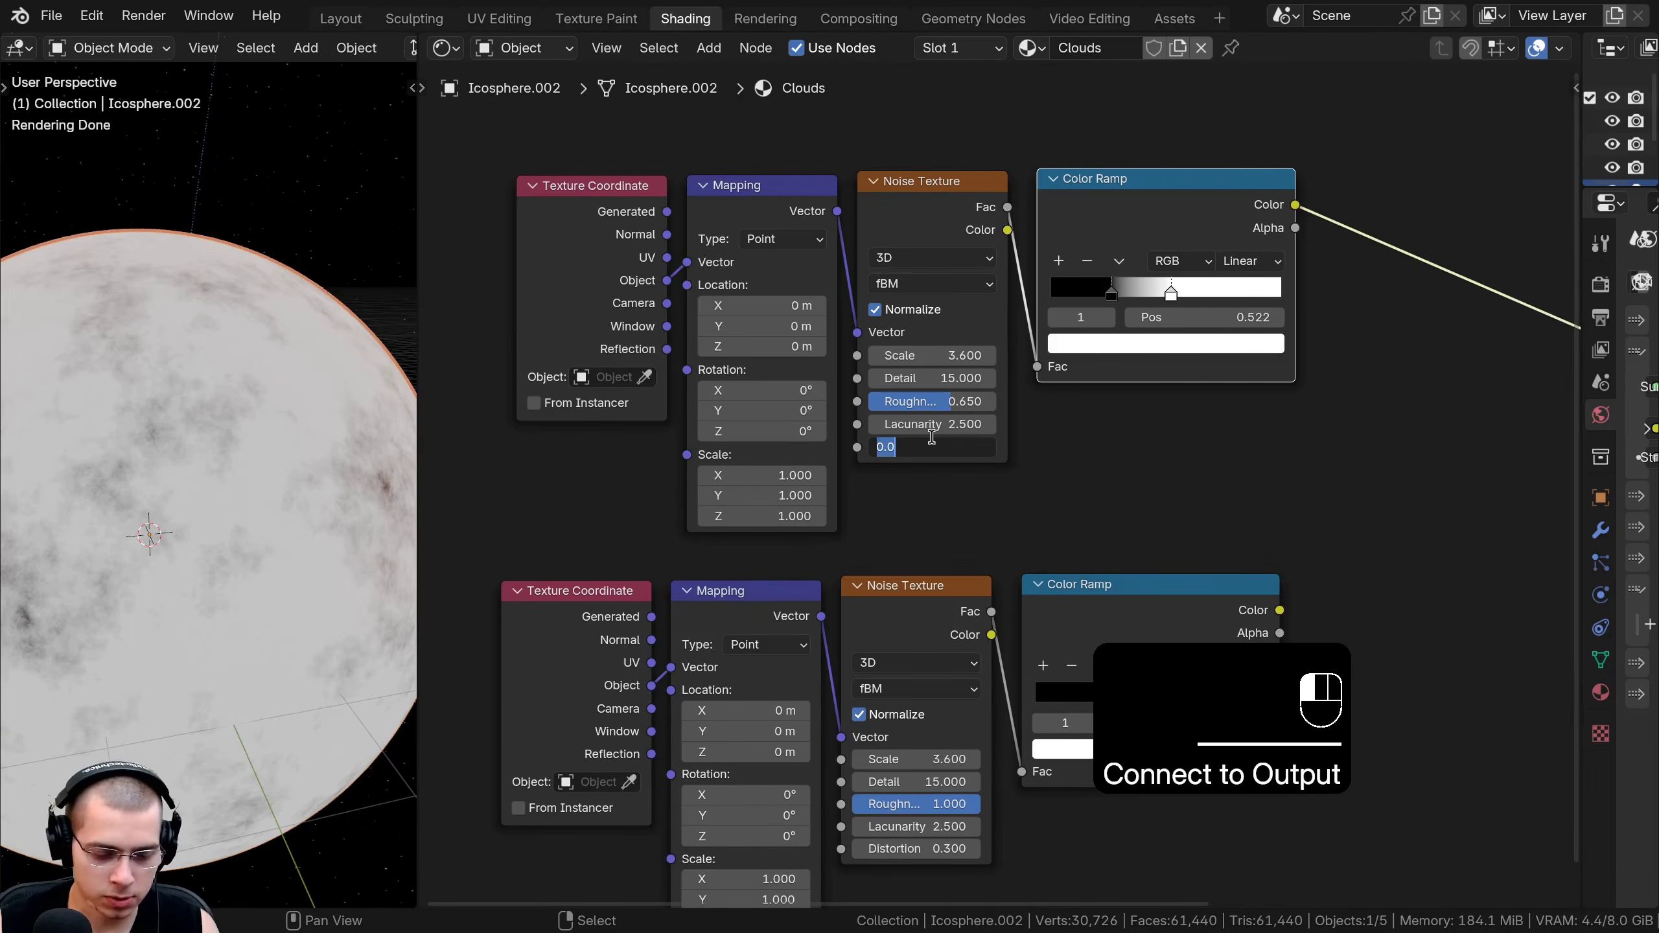
type(".3")
key("Return")
scroll(204, 602, "down", 2)
scroll(197, 476, "up", 3)
middle_click_drag(263, 605, 123, 405)
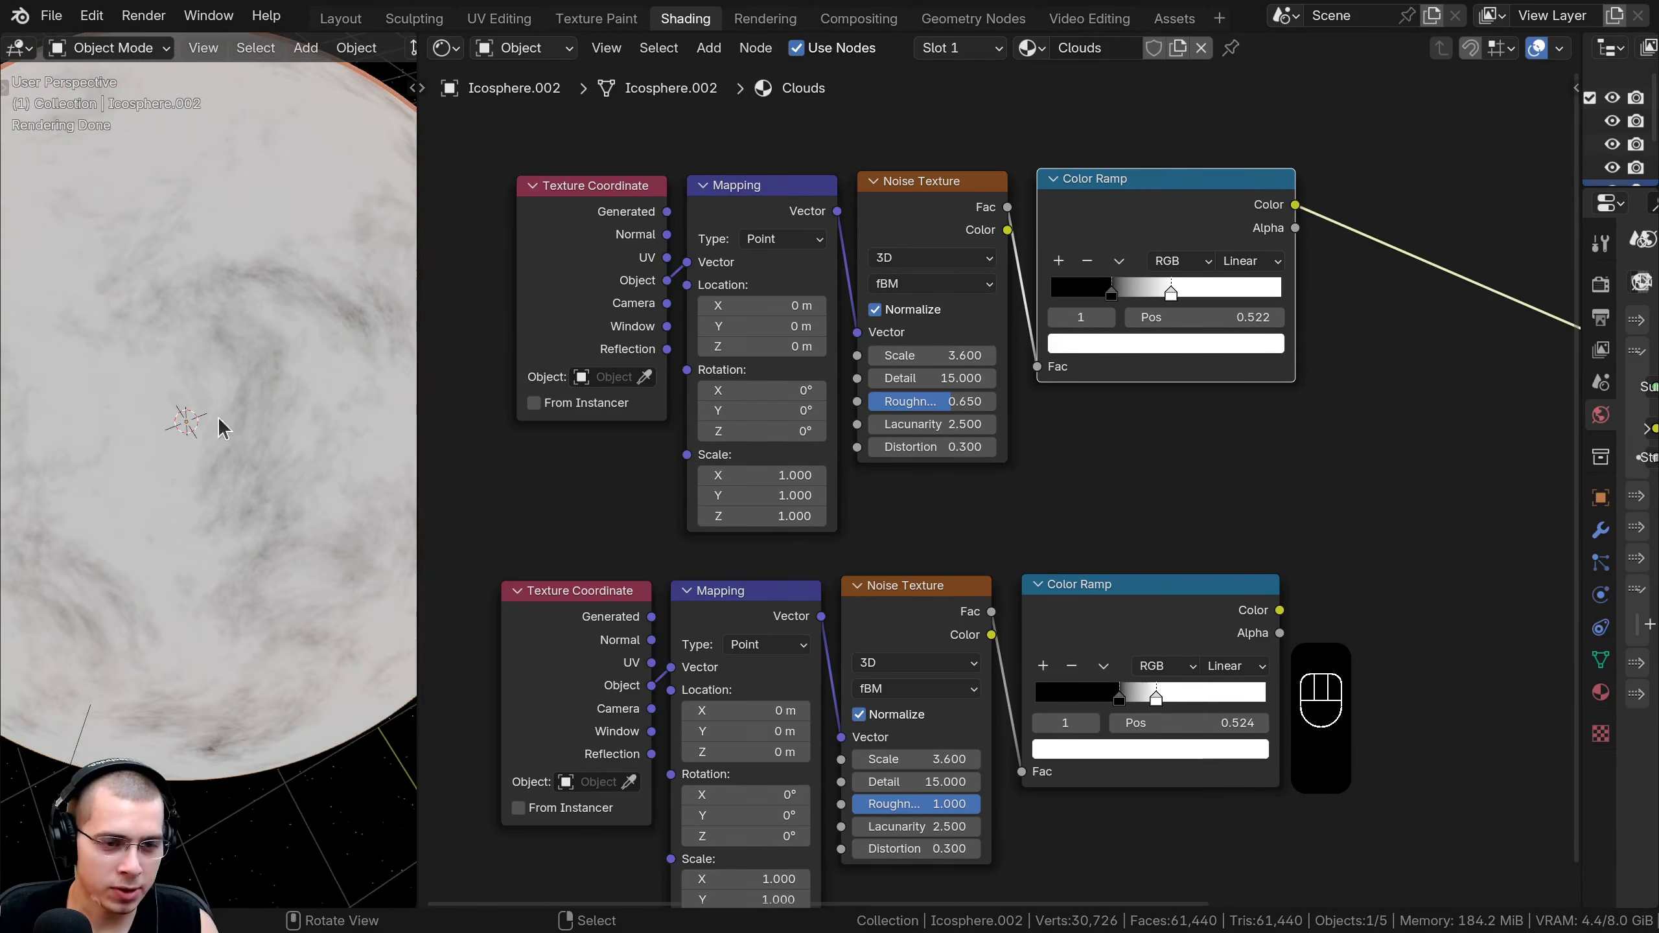
scroll(196, 457, "down", 4)
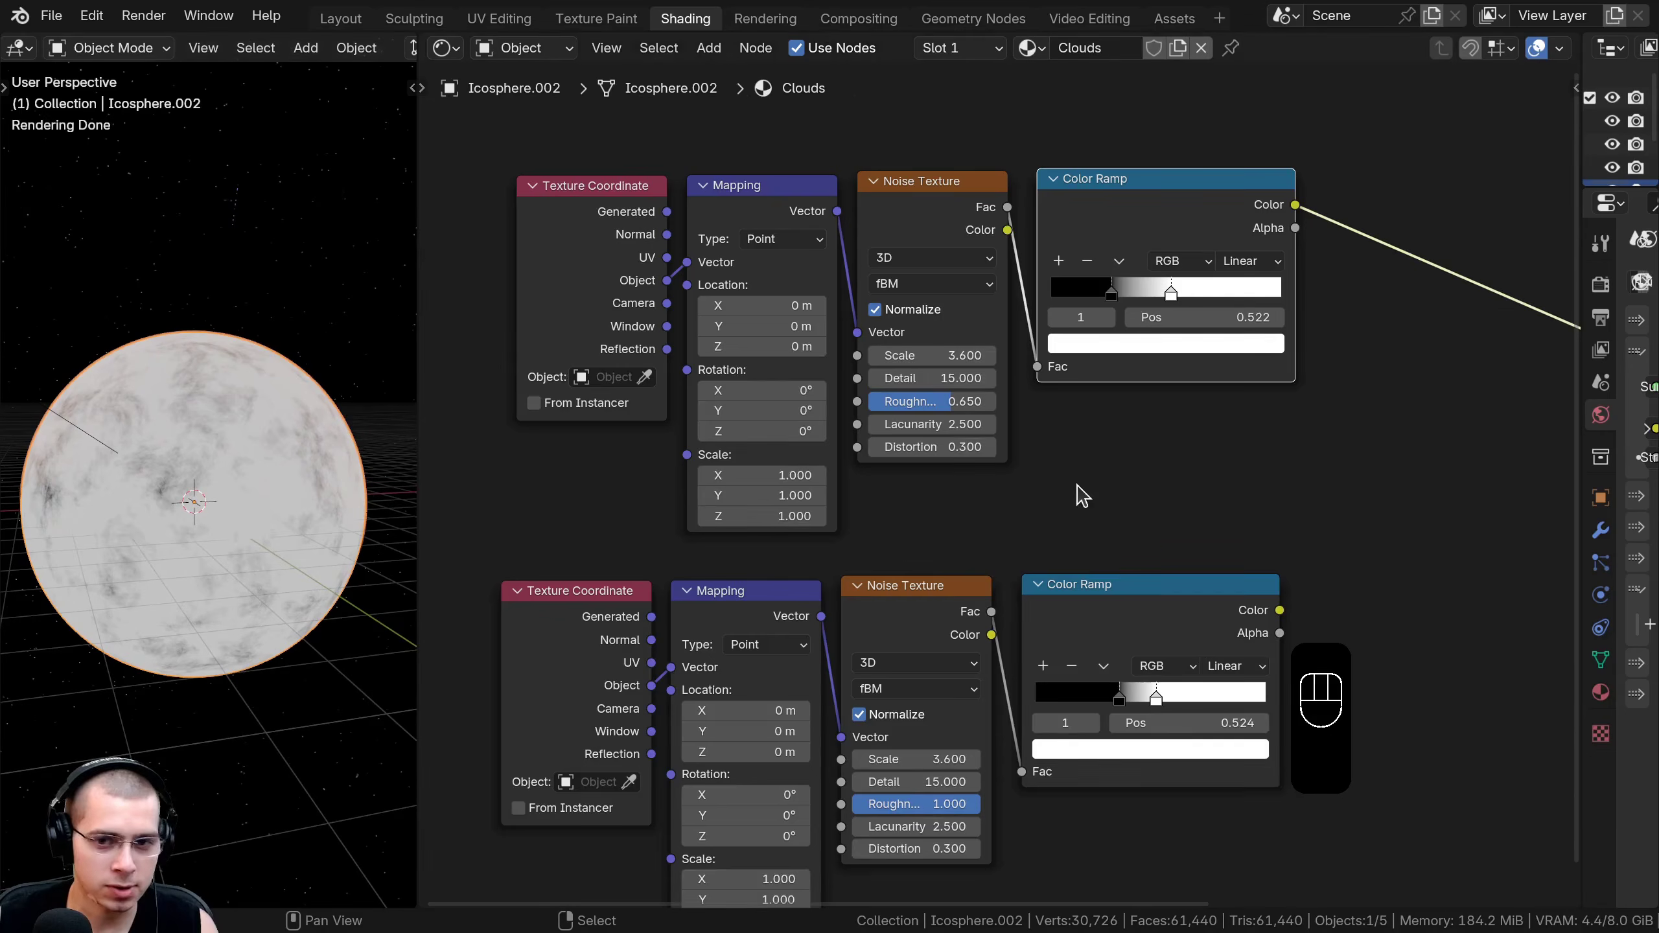
Preview the duplicated Color Ramp and merge the Color outputs of both ramps with a Mix node.
scroll(973, 439, "down", 2)
left_click(1010, 536, "ctrl+shift")
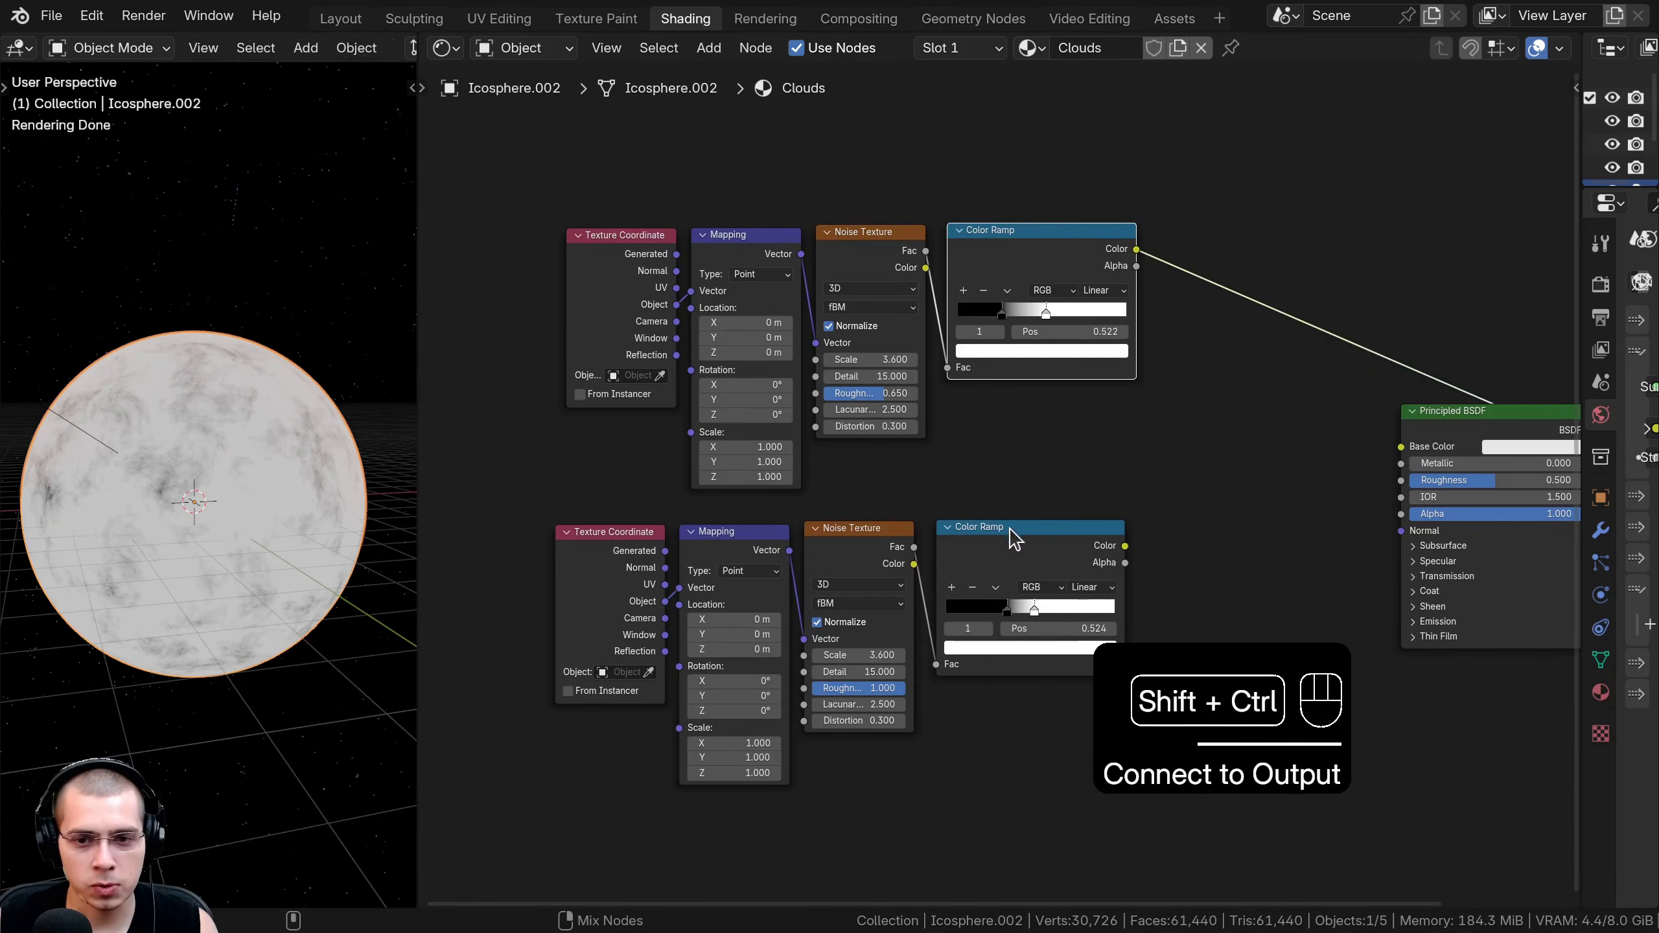
left_click(1031, 544, "ctrl+shift")
middle_click_drag(1031, 538, 971, 537)
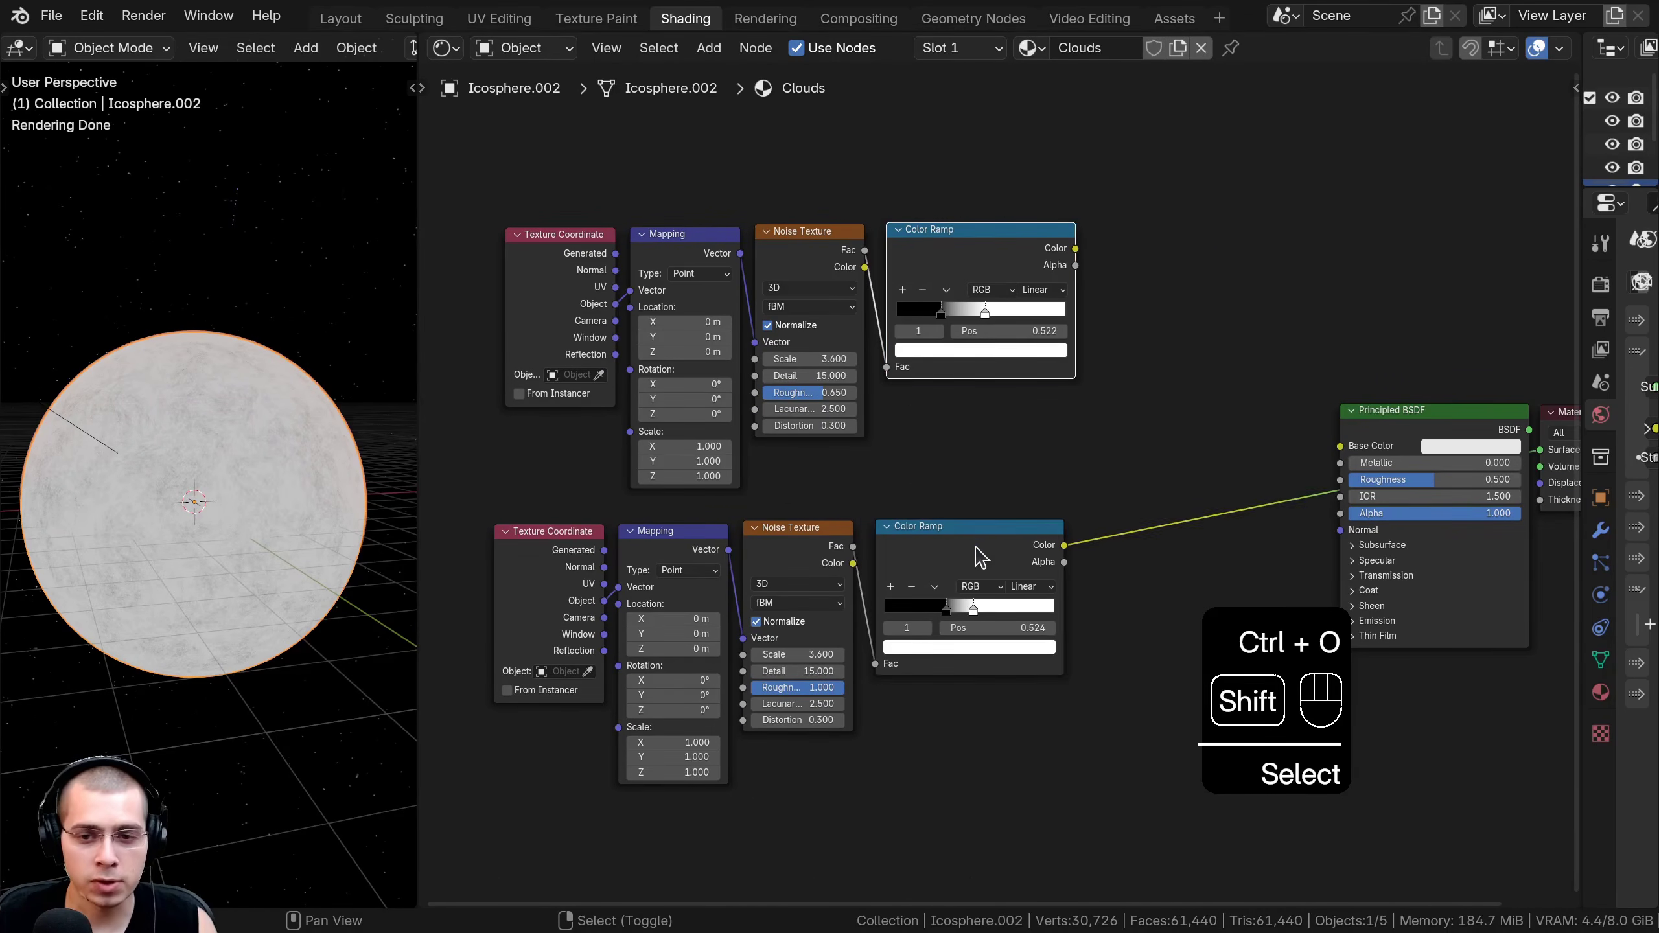
left_click(981, 546, "shift")
key("ctrl+0")
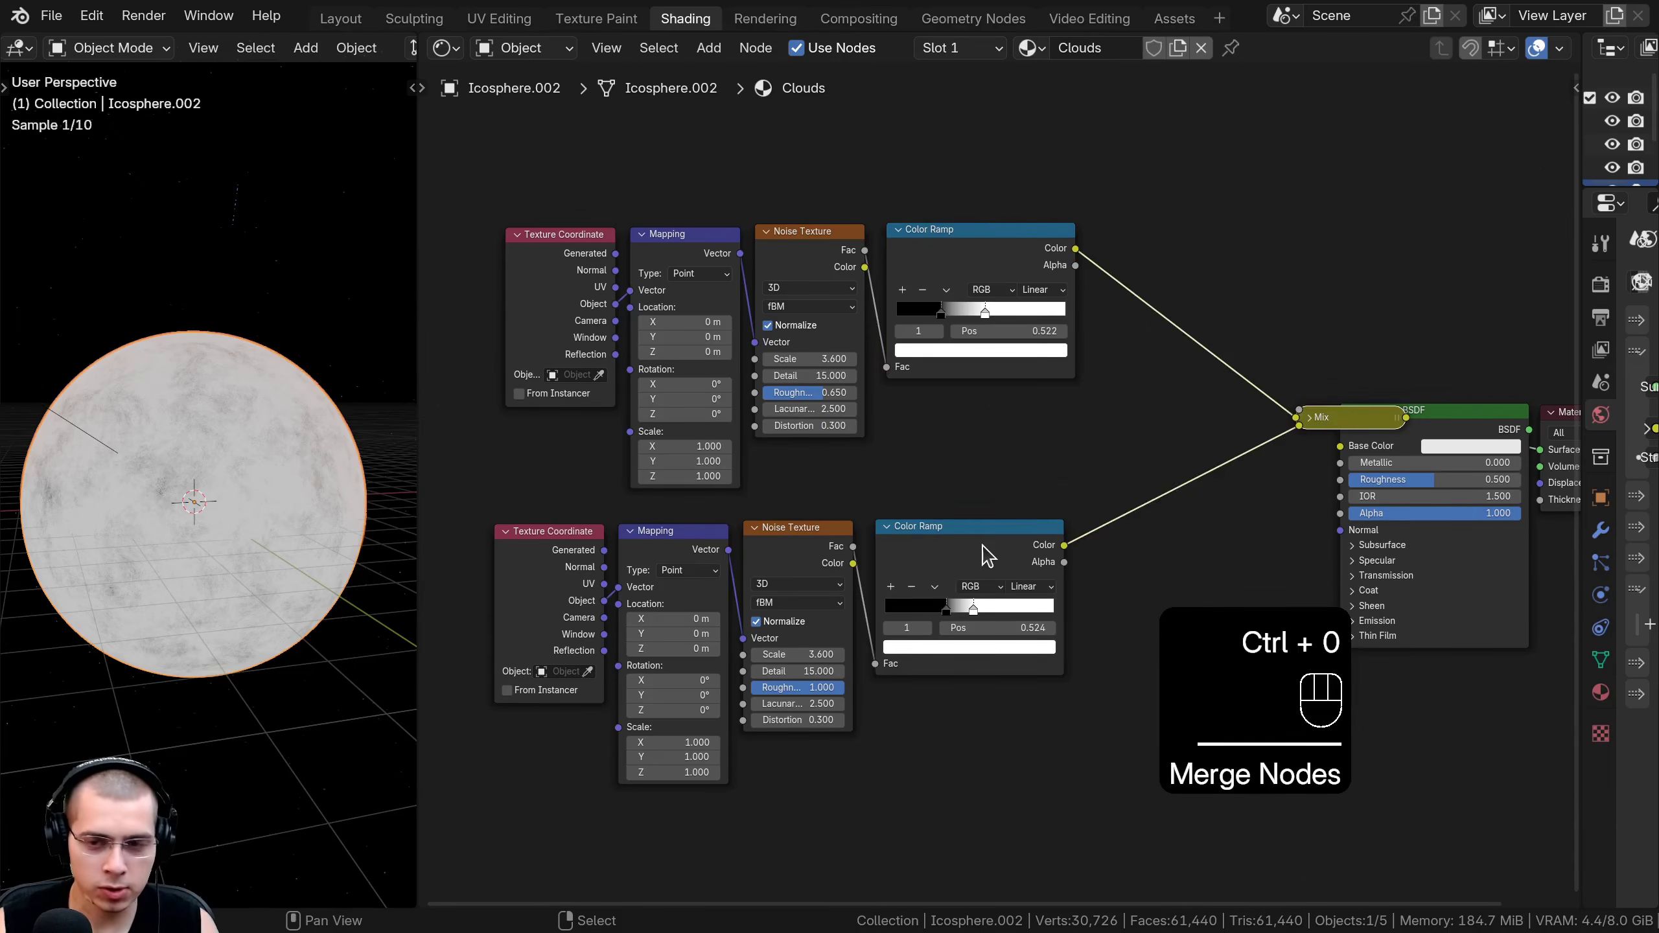
Expand the collapsed Mix node and place it between the Color Ramps and the Principled BSDF.
scroll(988, 554, "up", 2)
key("a")
key("h")
key("g")
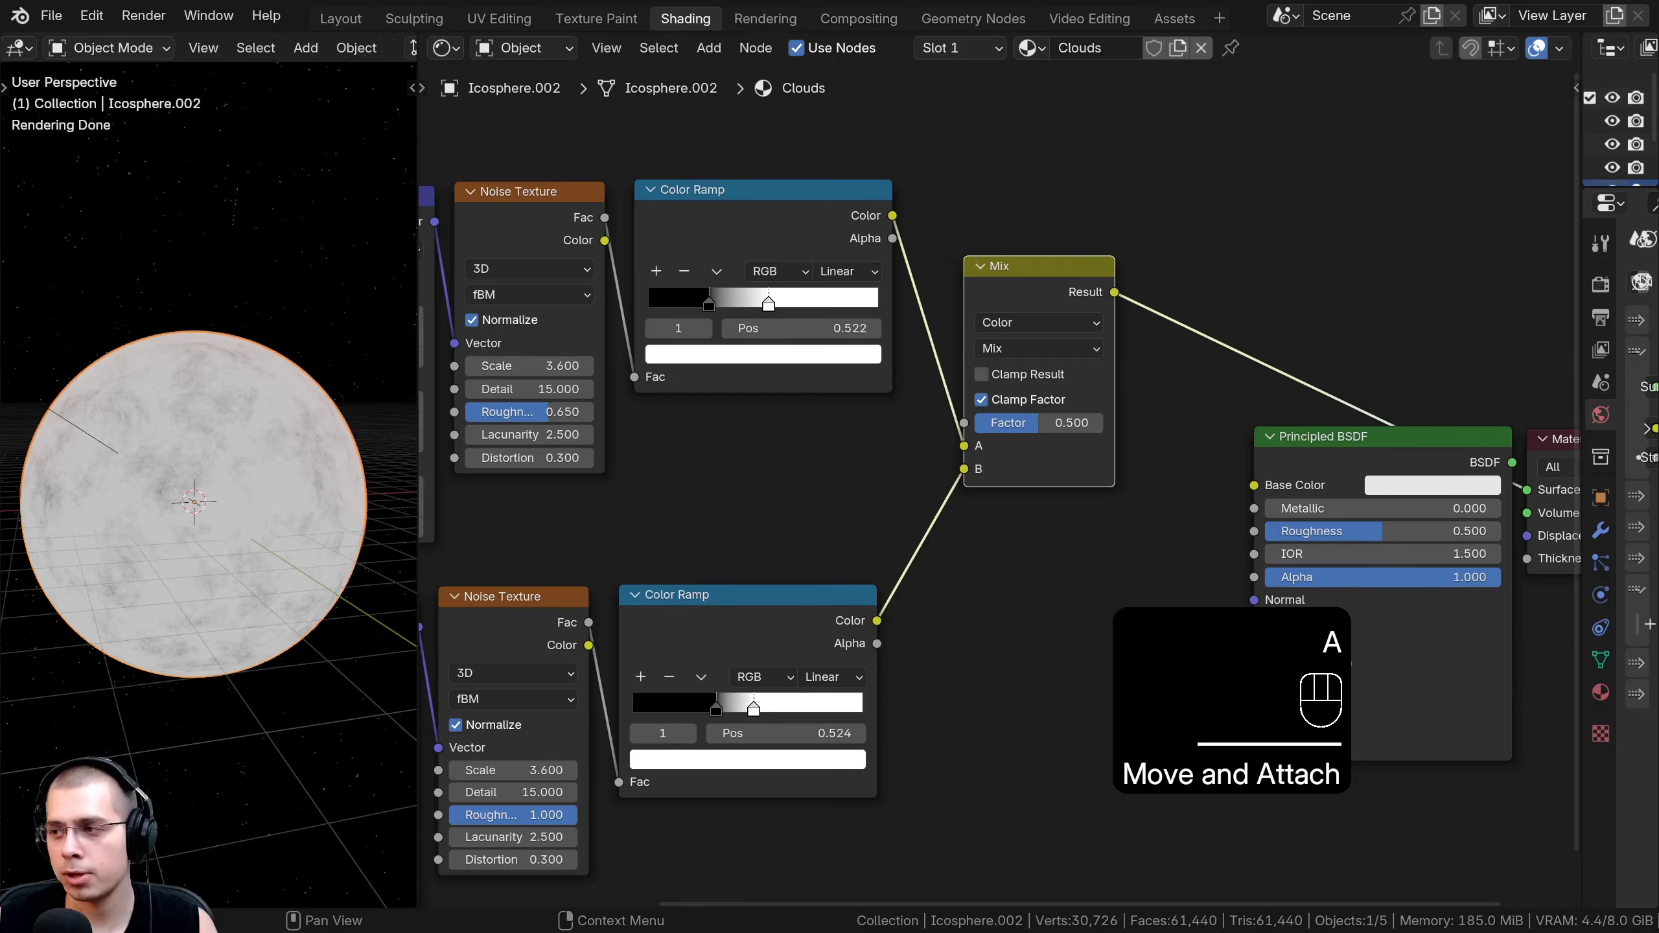
Swap the Mix node's color inputs, linking the original Color Ramp to B and the duplicated Color Ramp to A.
scroll(960, 468, "up", 2)
mouse_move(1012, 445)
left_mouse_down()
mouse_move(947, 467)
mouse_move(1014, 471)
left_mouse_up()
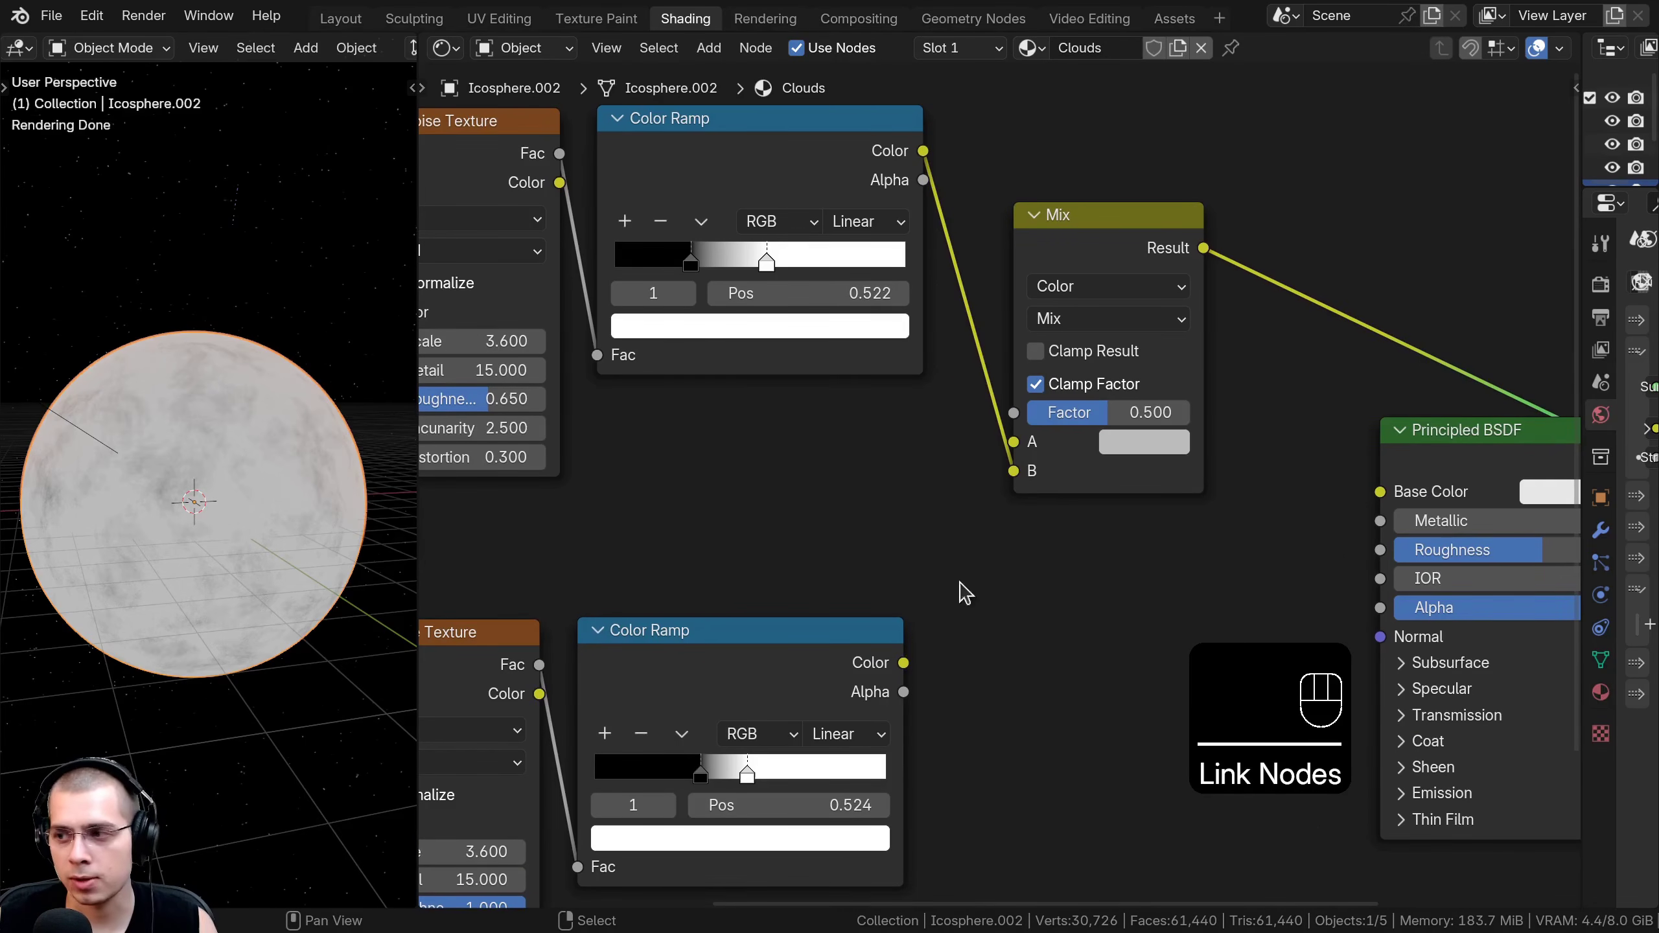
left_click_drag(905, 663, 1013, 443)
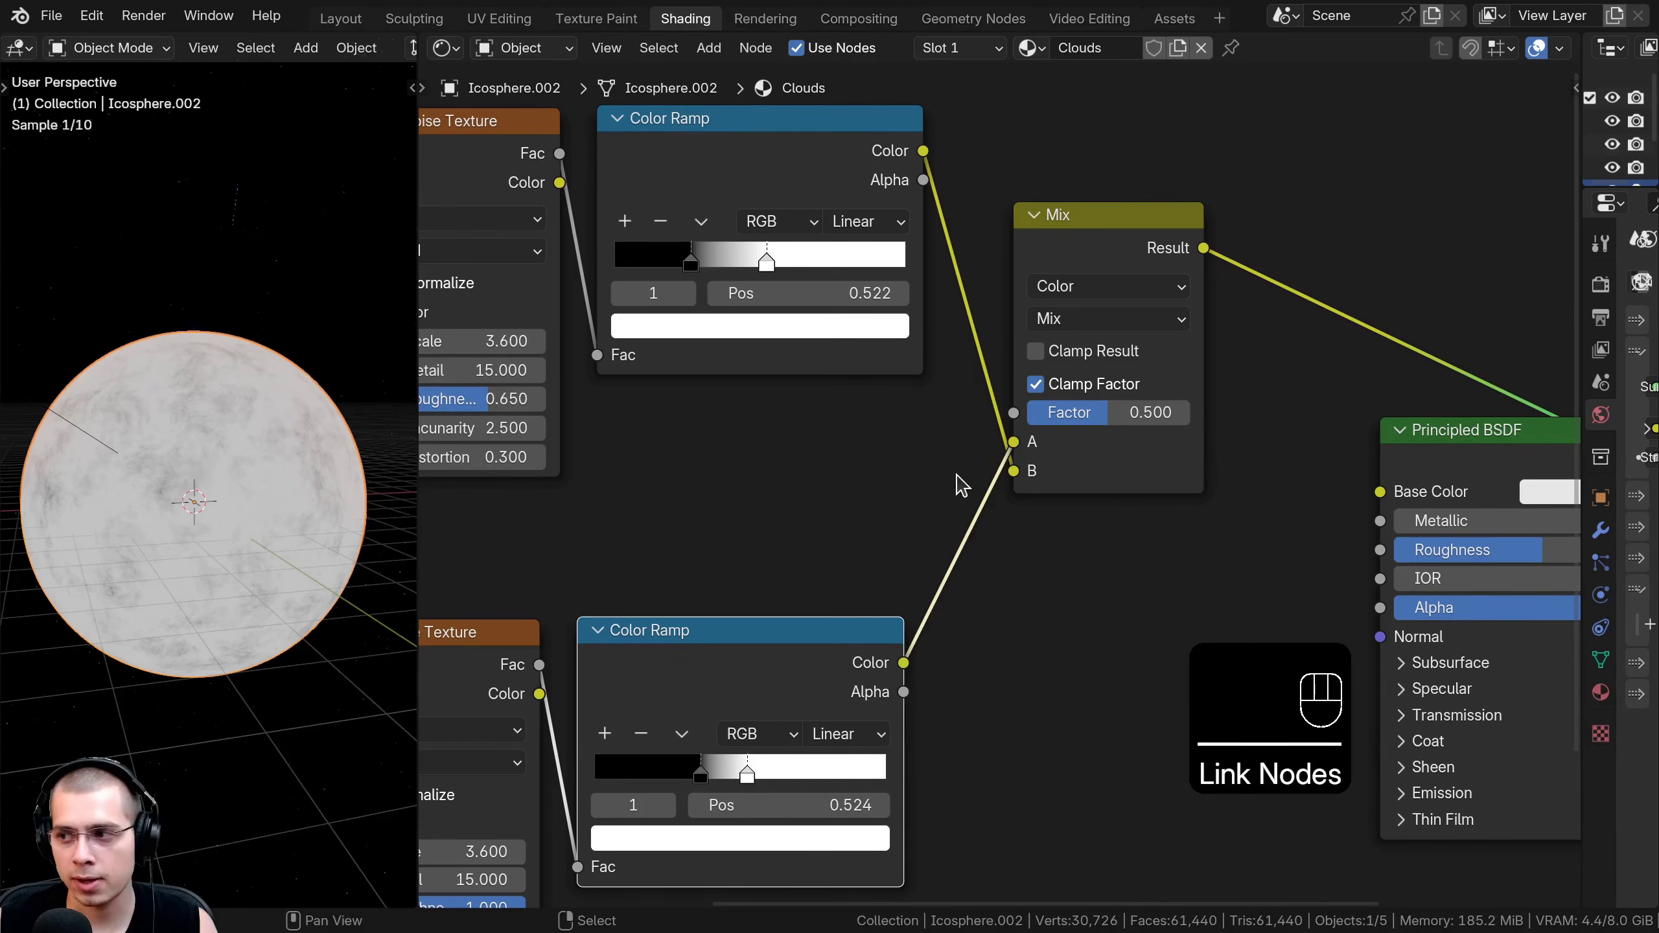
middle_click_drag(963, 475, 950, 490)
Set the Mix node's blending mode to Darken and its Factor to 1.
left_click(1061, 334)
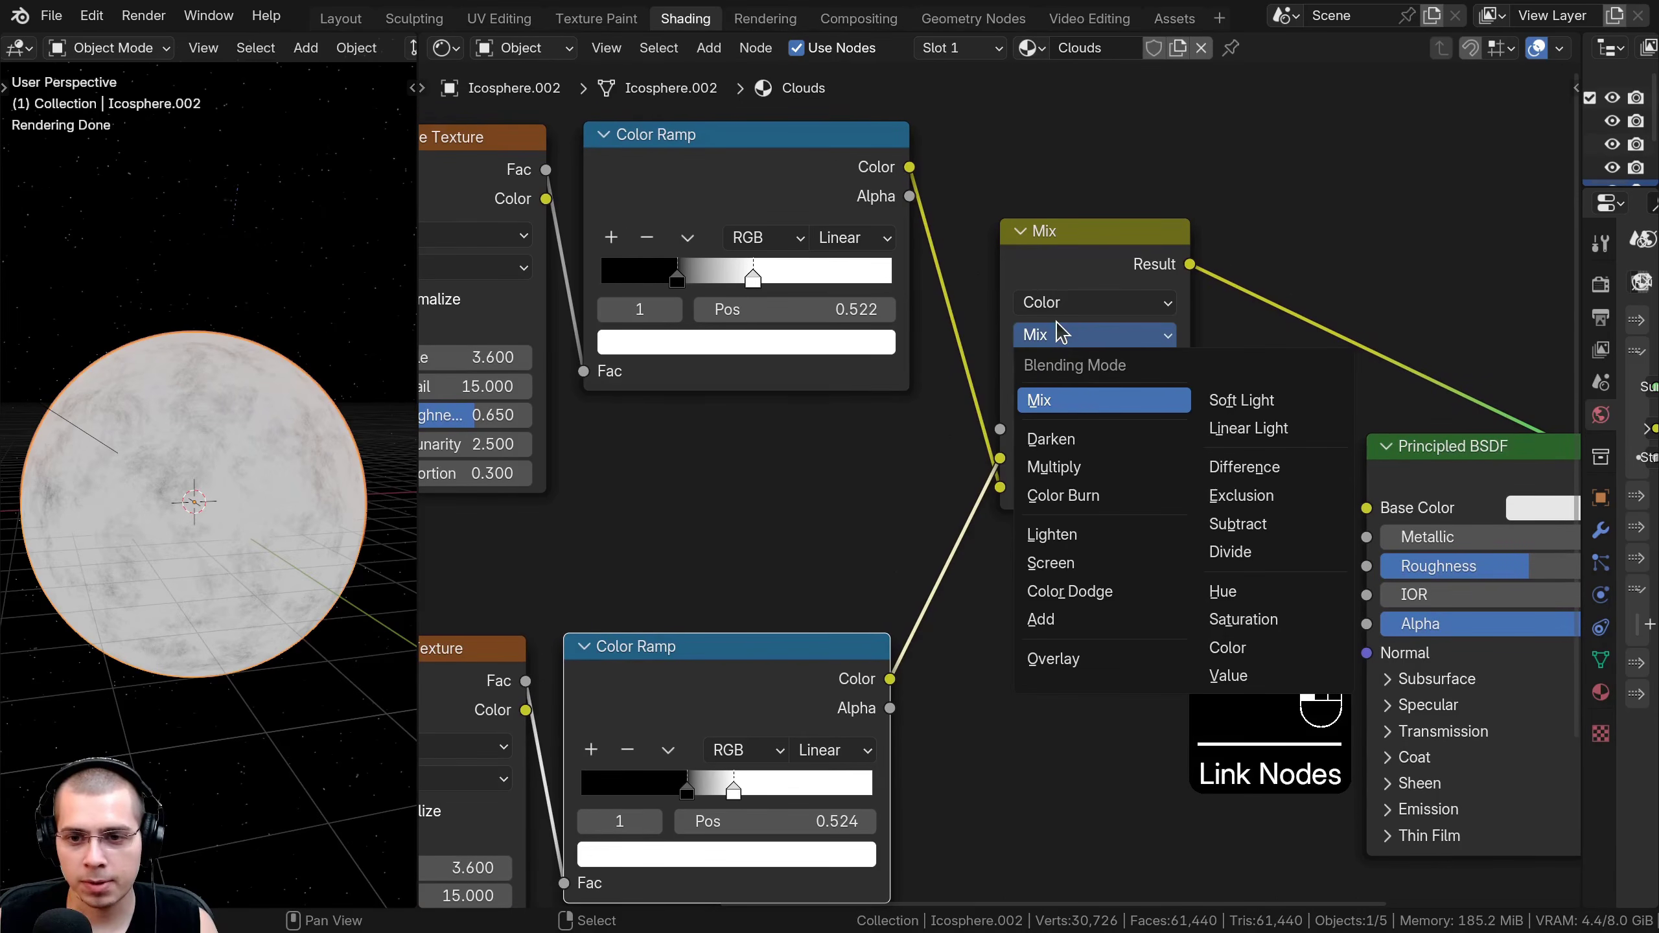
left_click(1111, 439)
scroll(195, 493, "up", 4)
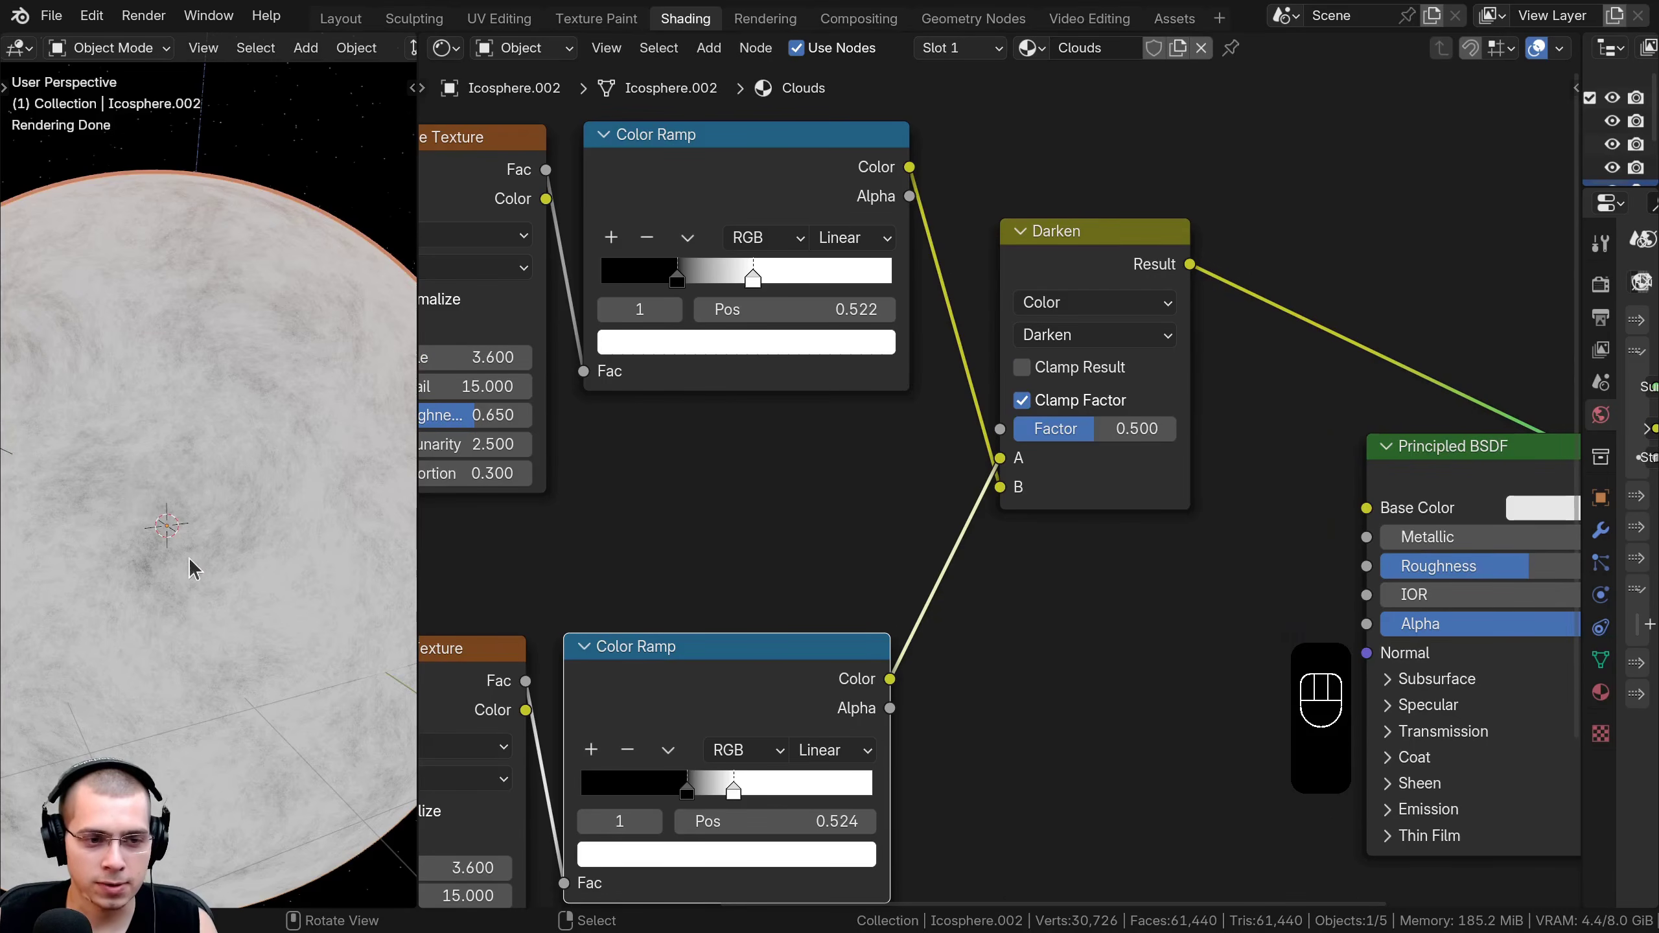
middle_click_drag(1026, 503, 1005, 510)
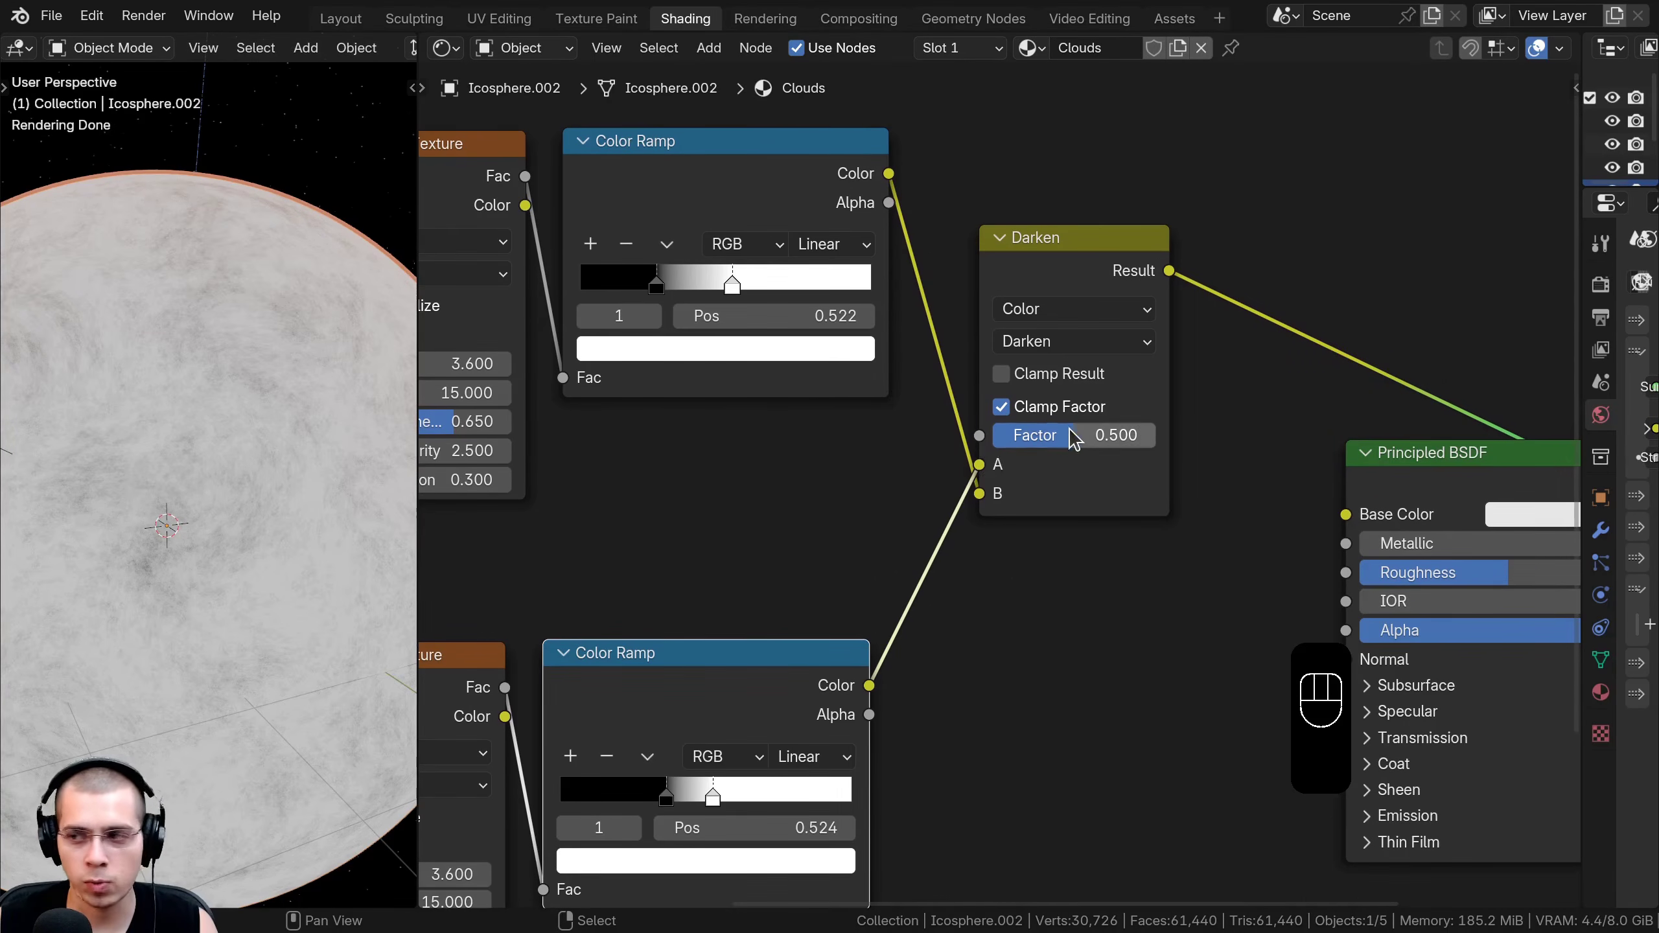
left_click_drag(1074, 435, 1159, 448)
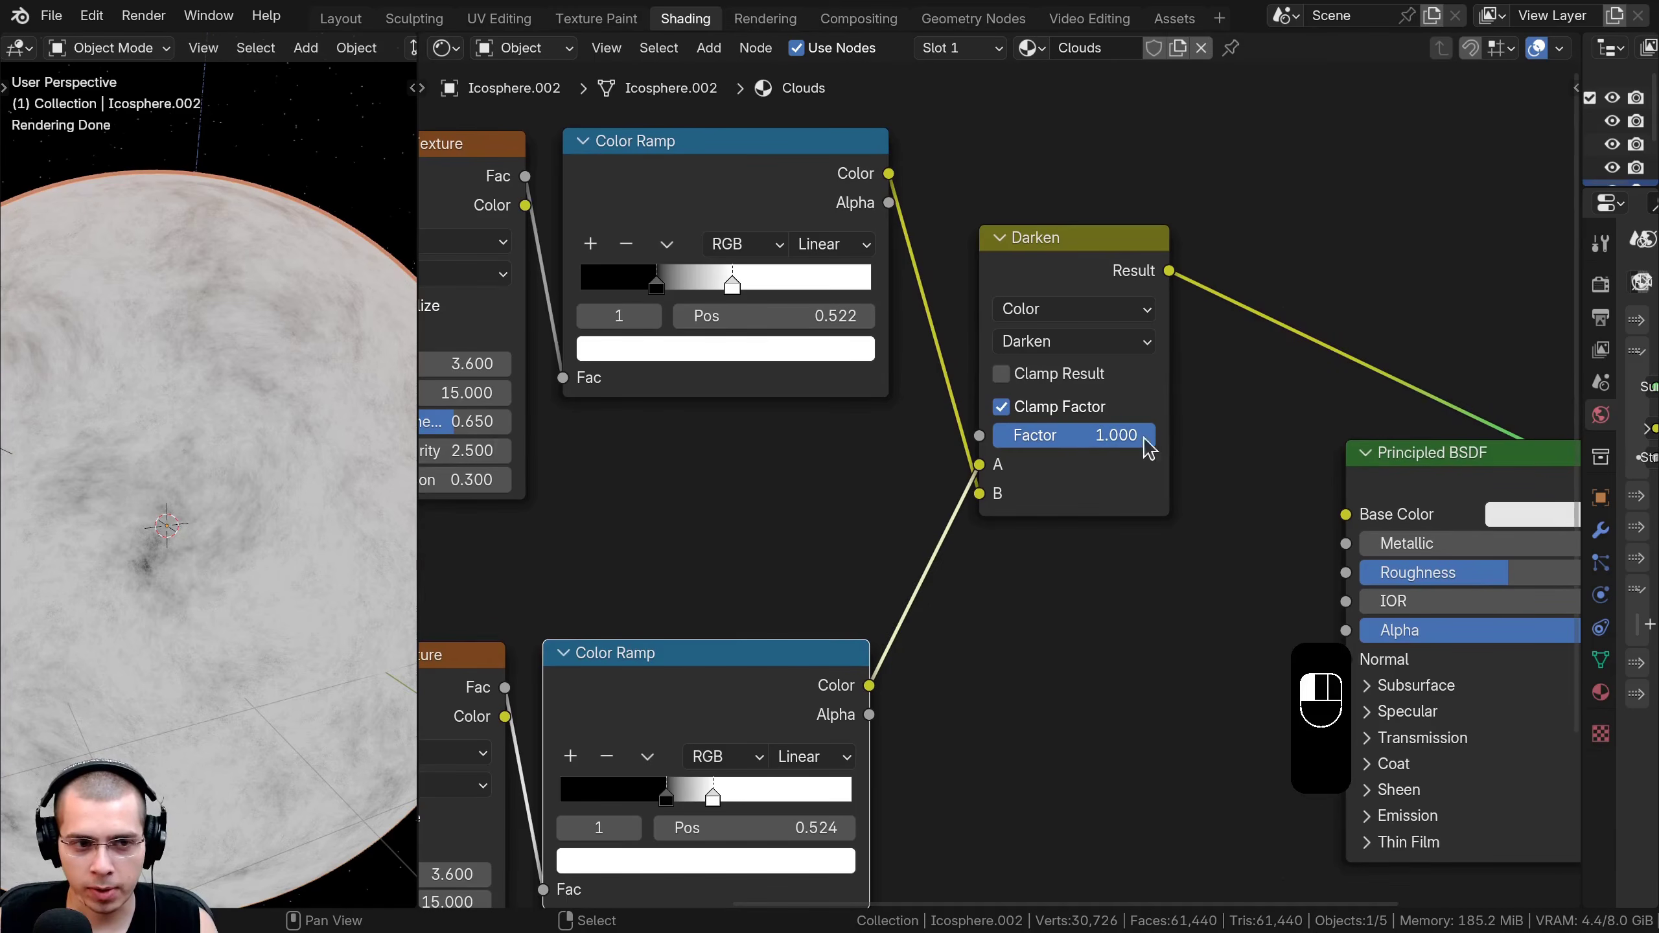
scroll(216, 445, "down", 3)
scroll(999, 483, "down", 3)
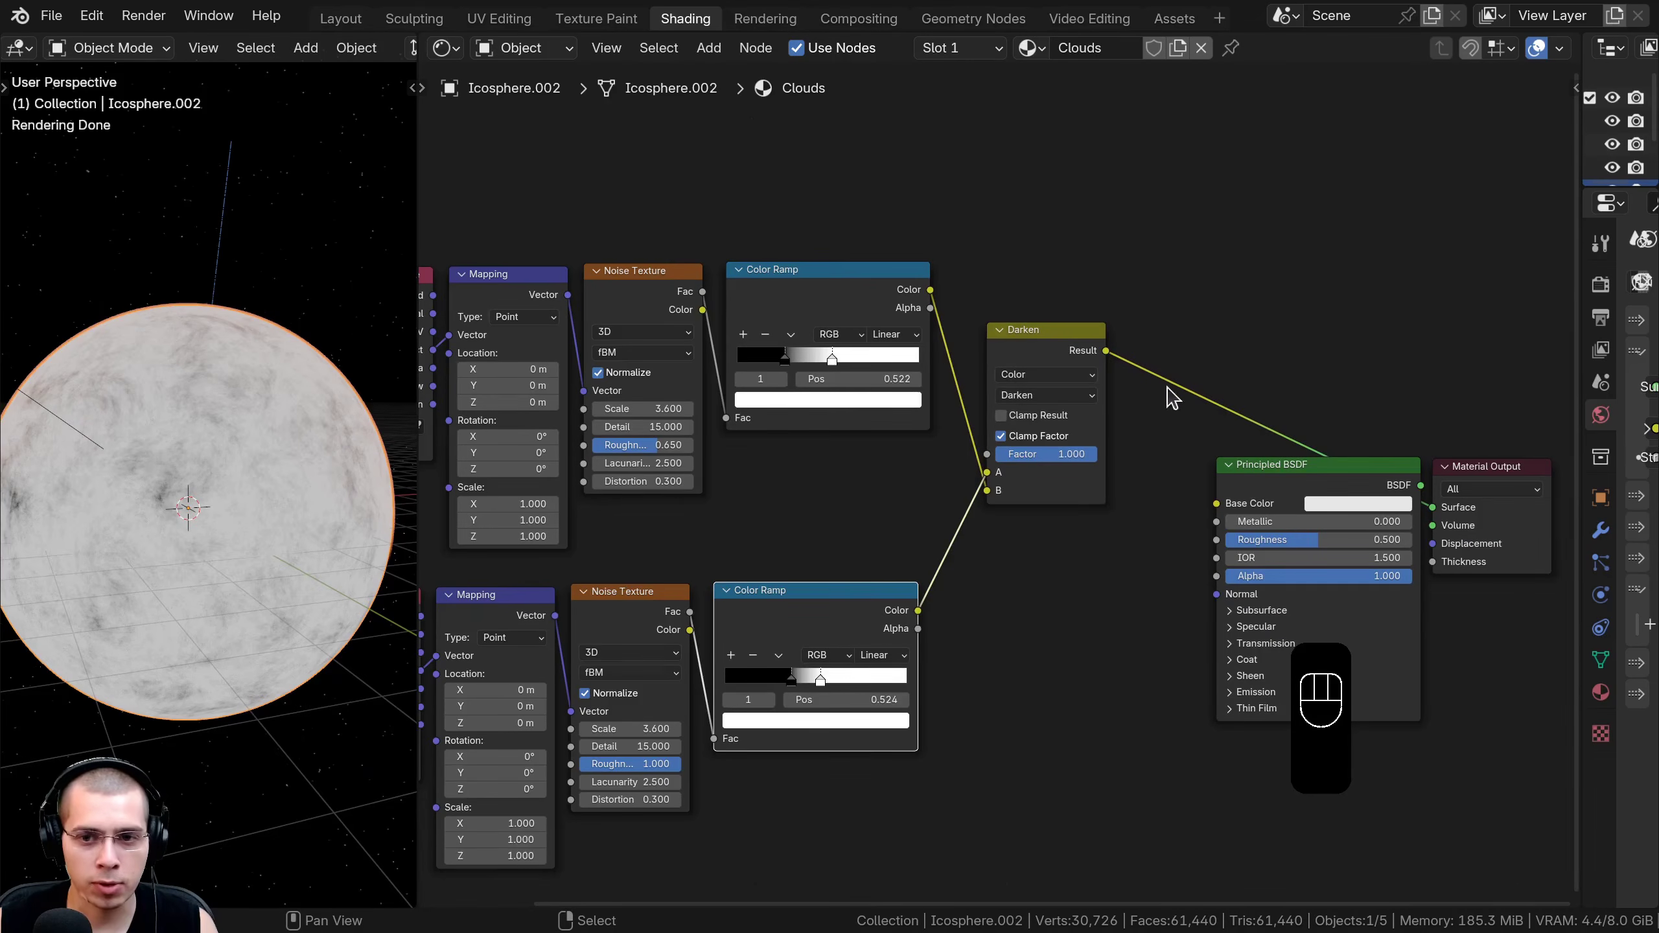
Preview each Color Ramp and the Darken node on the sphere, and move the Principled BSDF below the Darken node.
left_click(817, 314, "ctrl+shift")
left_click(799, 615, "ctrl+shift")
left_click(1030, 336, "ctrl+shift")
left_click_drag(1029, 336, 1035, 364)
scroll(1035, 363, "down", 3)
middle_click_drag(1045, 379, 912, 390)
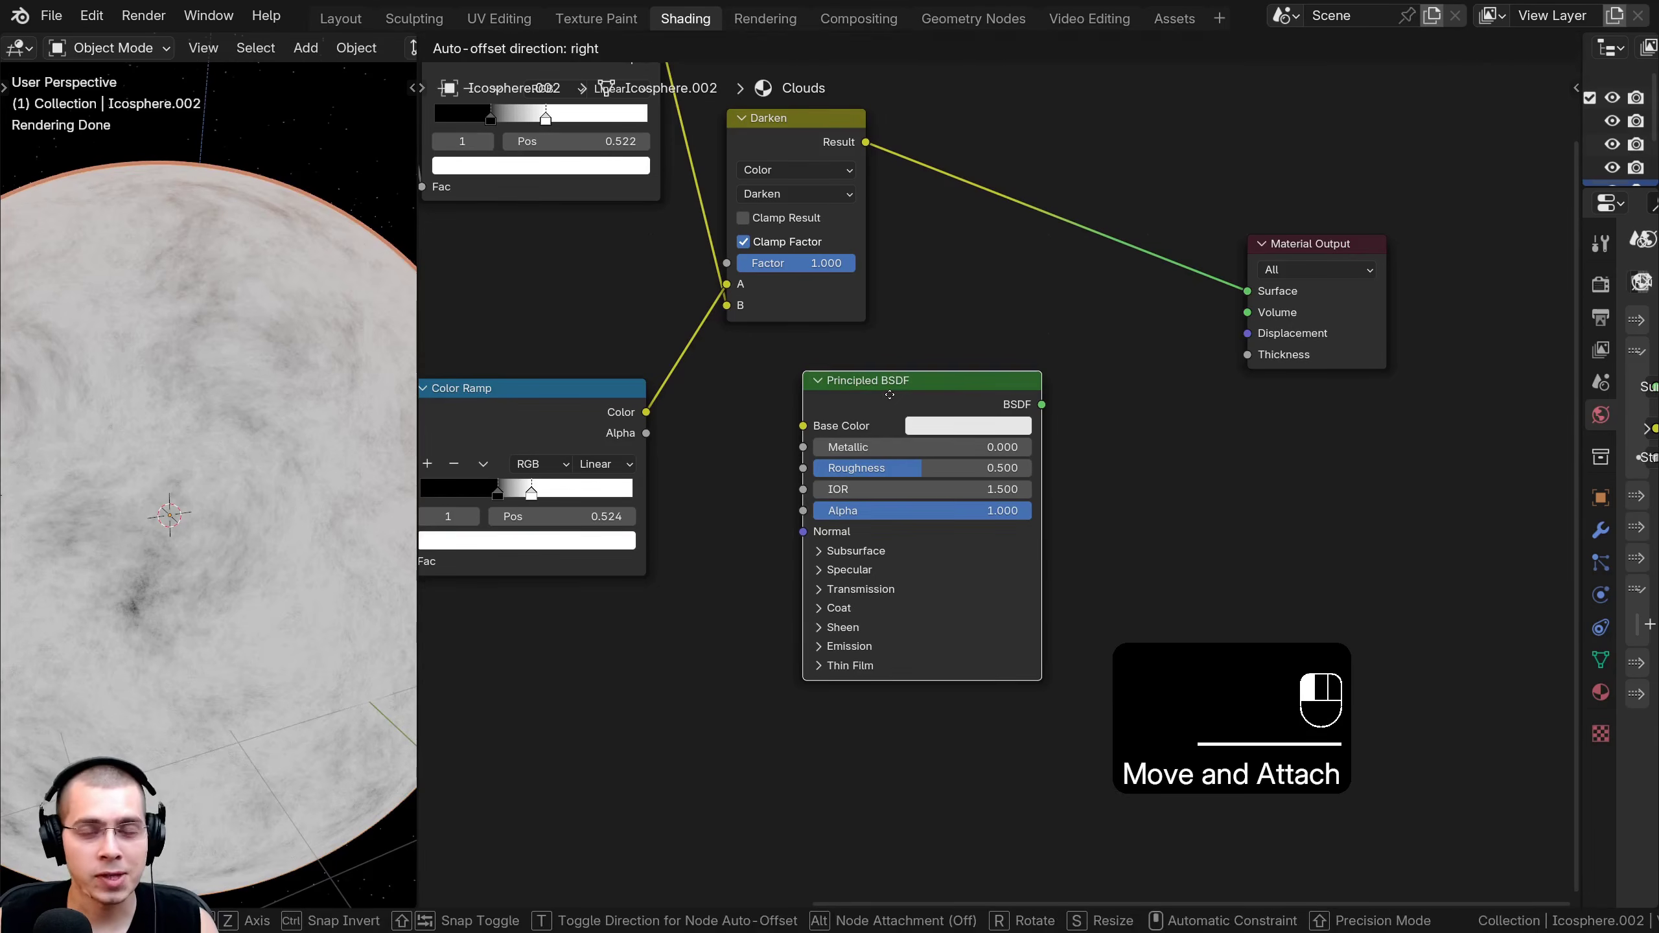
left_click_drag(890, 394, 888, 391)
middle_click_drag(104, 488, 300, 565)
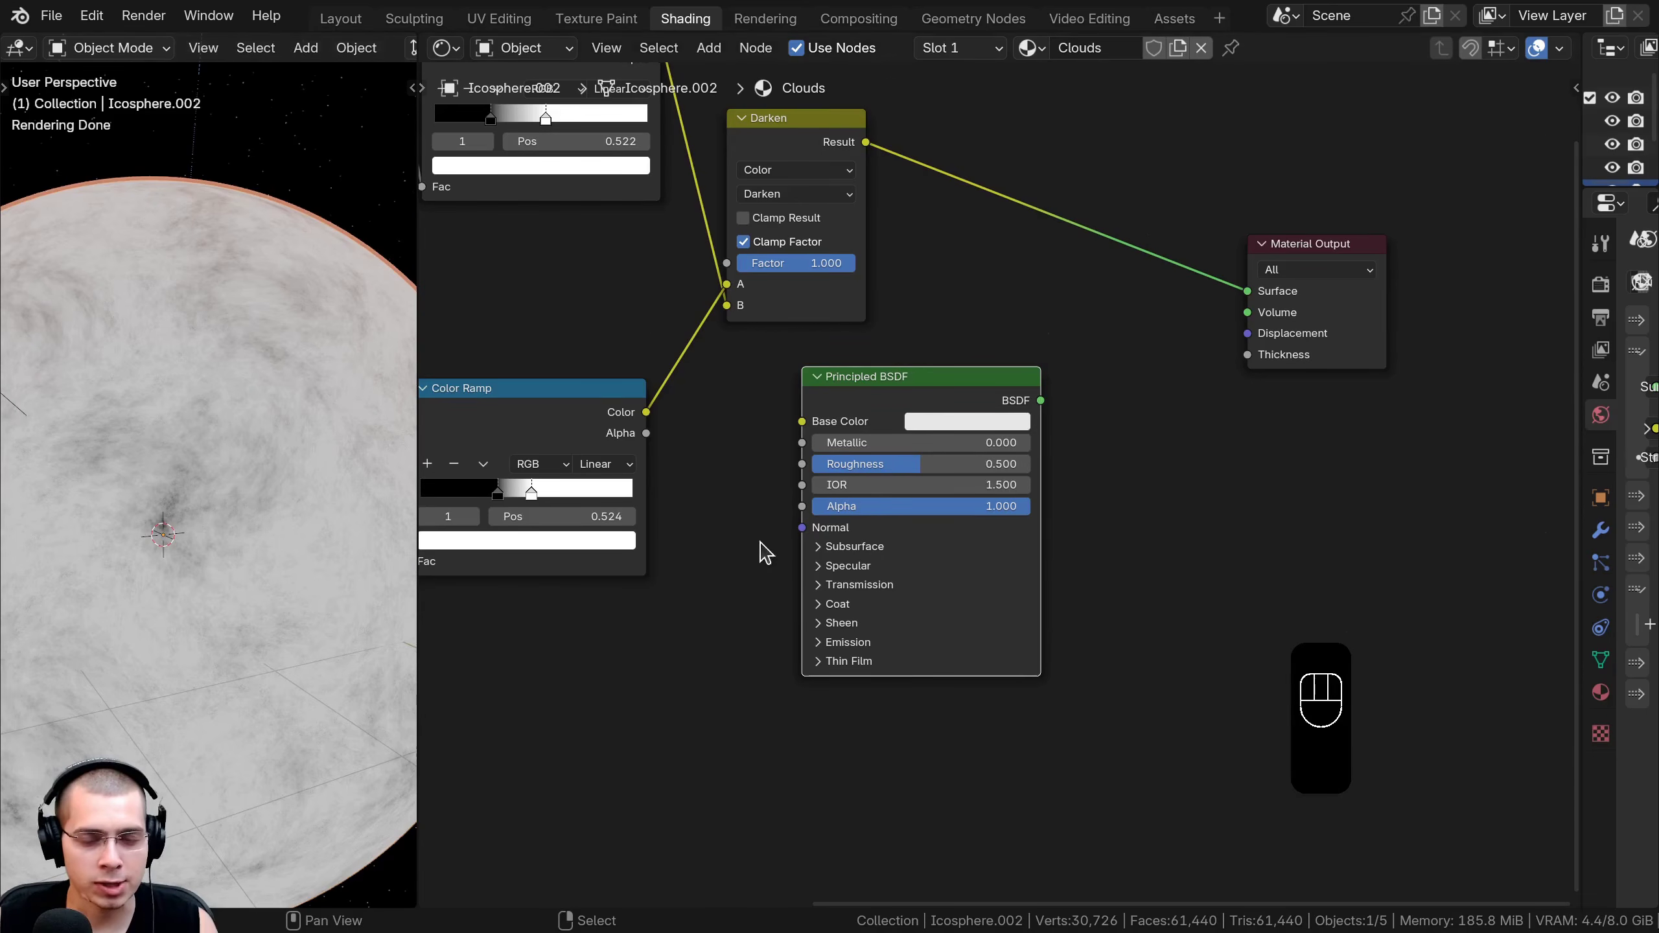
Add a Transparent BSDF node and place it beside the Principled BSDF.
scroll(770, 546, "down", 1)
key("shift+a")
type("tre")
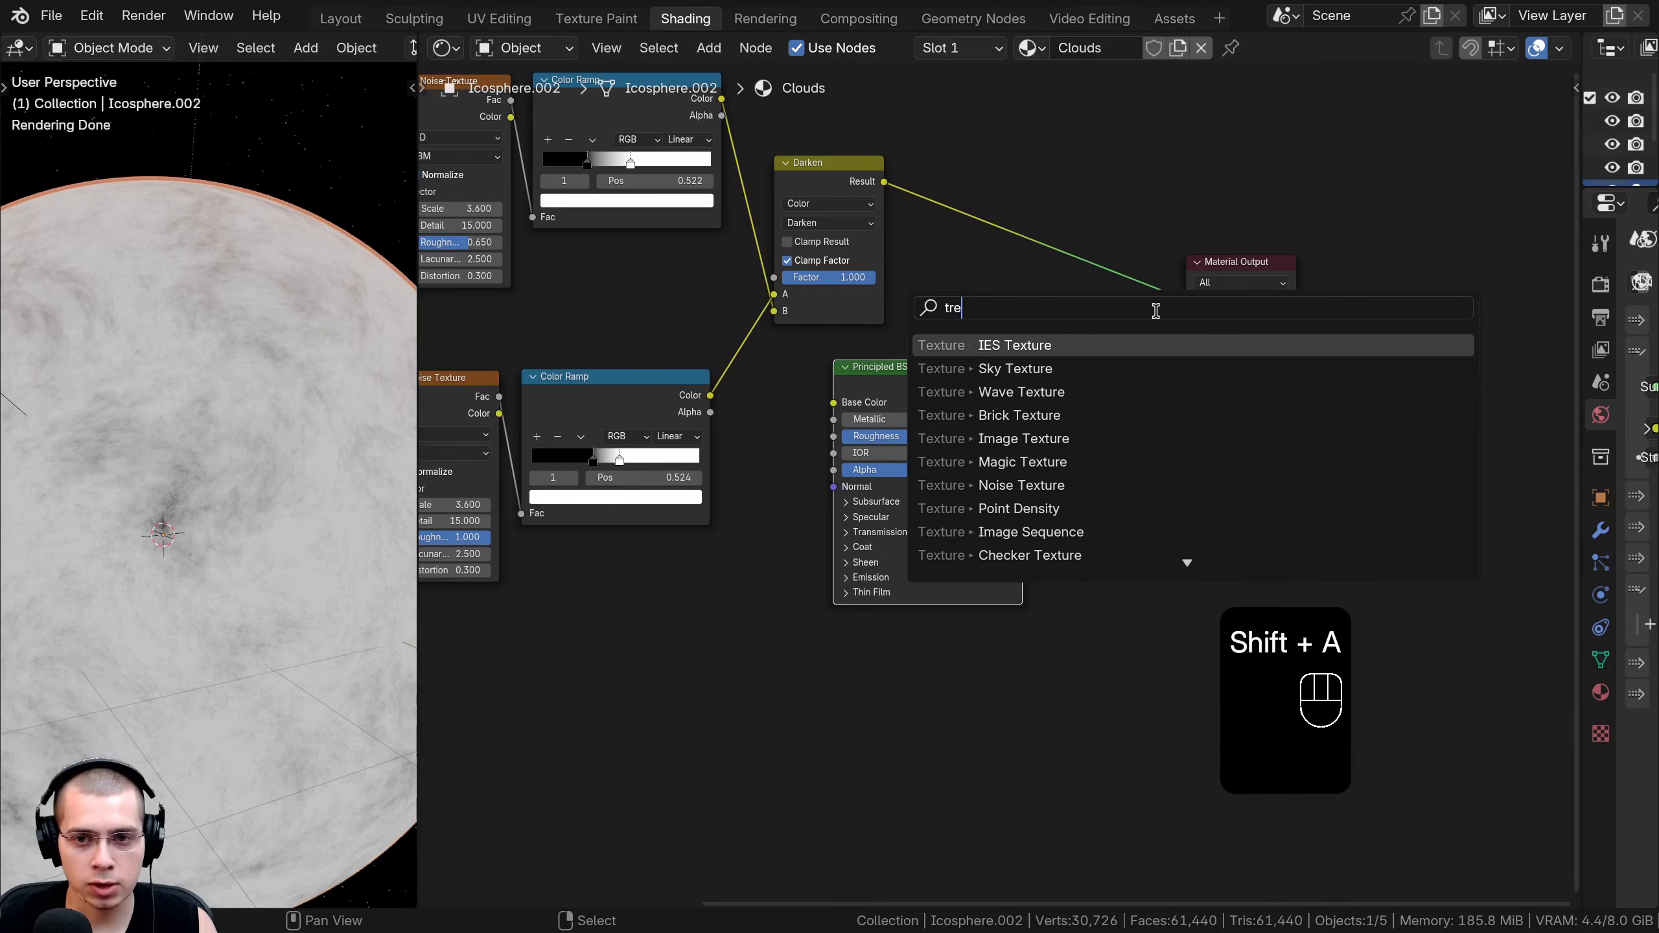
key("BackSpace")
type("a")
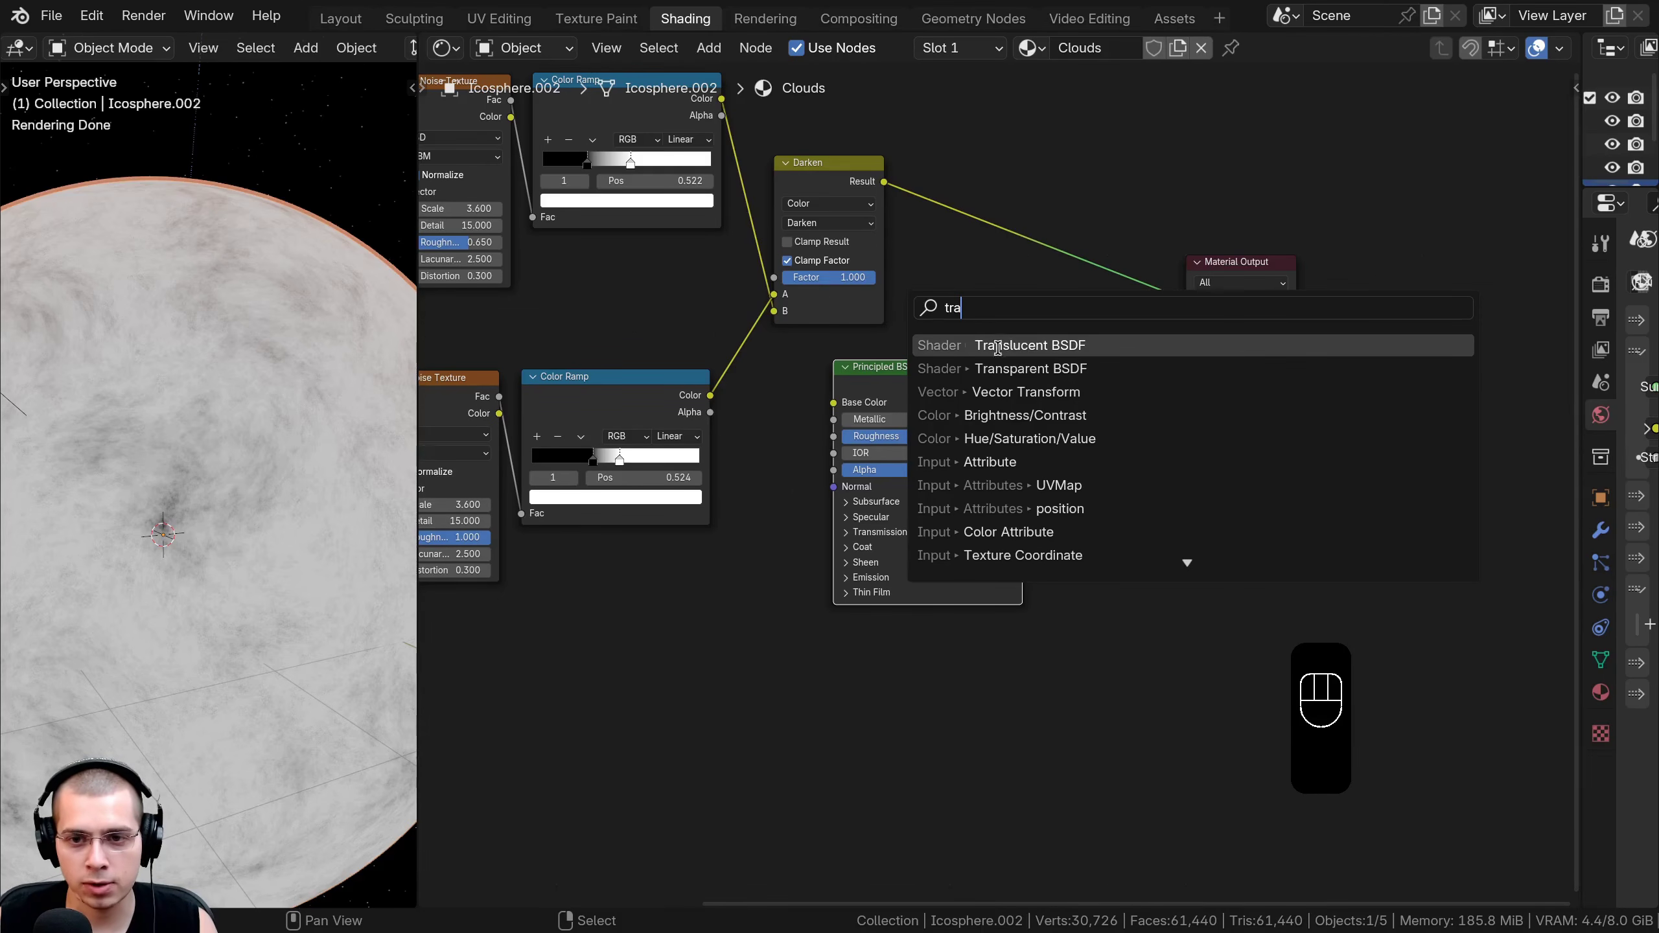
left_click(1024, 368)
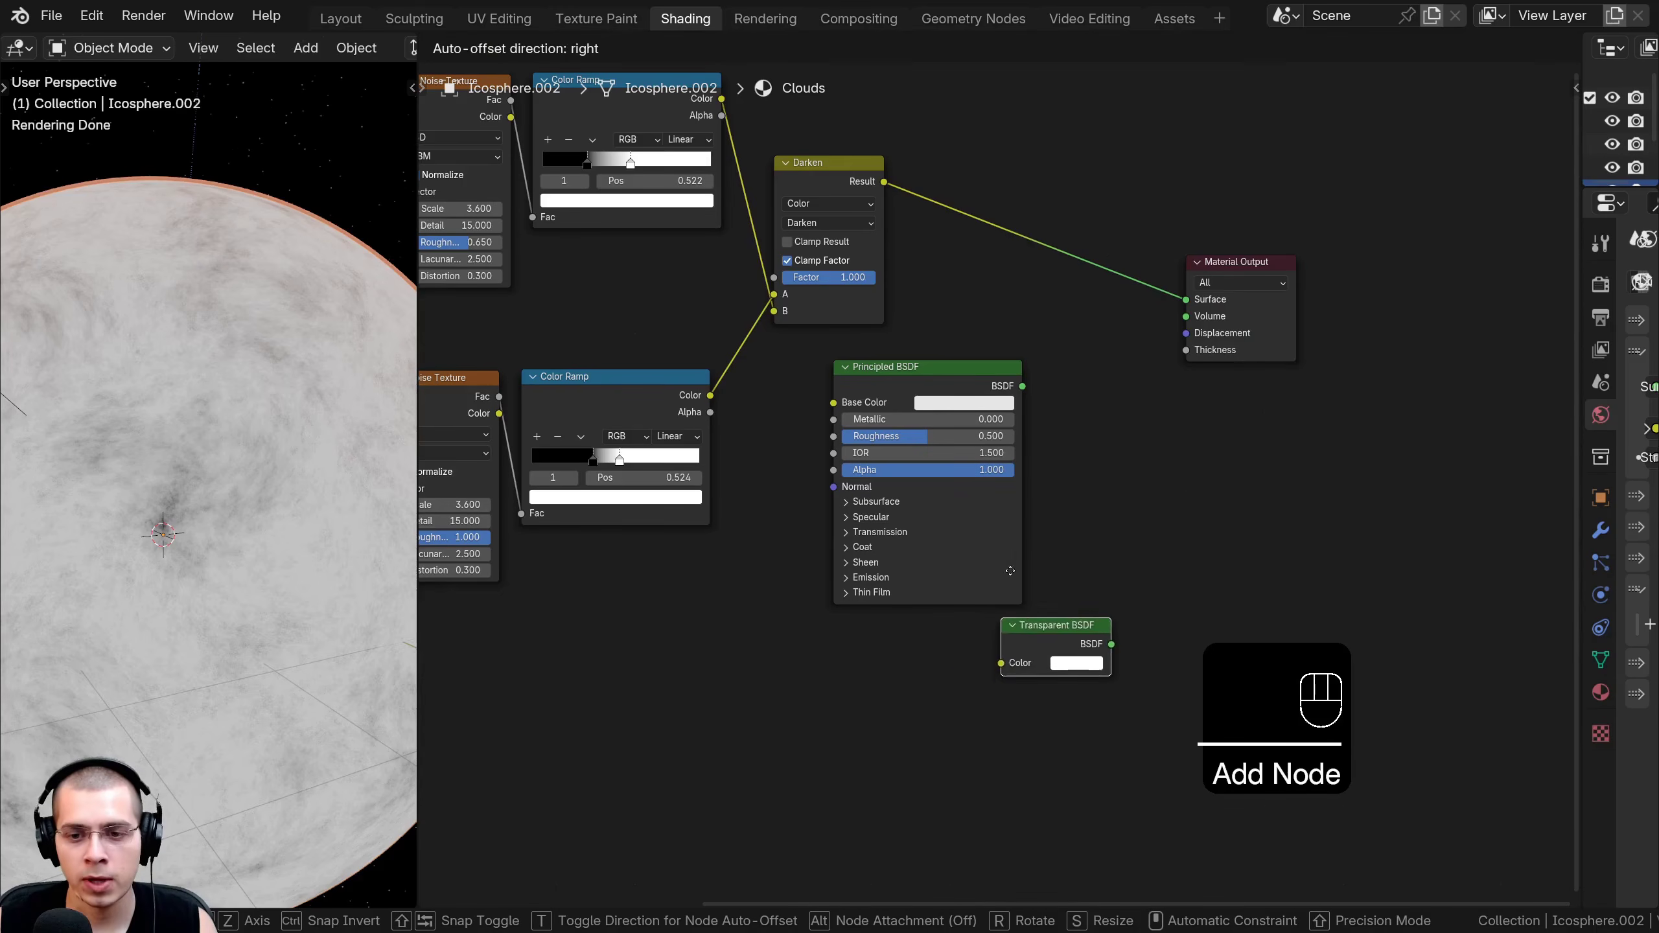
middle_click_drag(900, 591, 838, 693)
scroll(810, 653, "up", 2)
middle_click_drag(836, 522, 777, 453)
Merge the Principled BSDF and the Transparent BSDF into a Mix Shader.
left_click(732, 475)
left_click(895, 556, "shift")
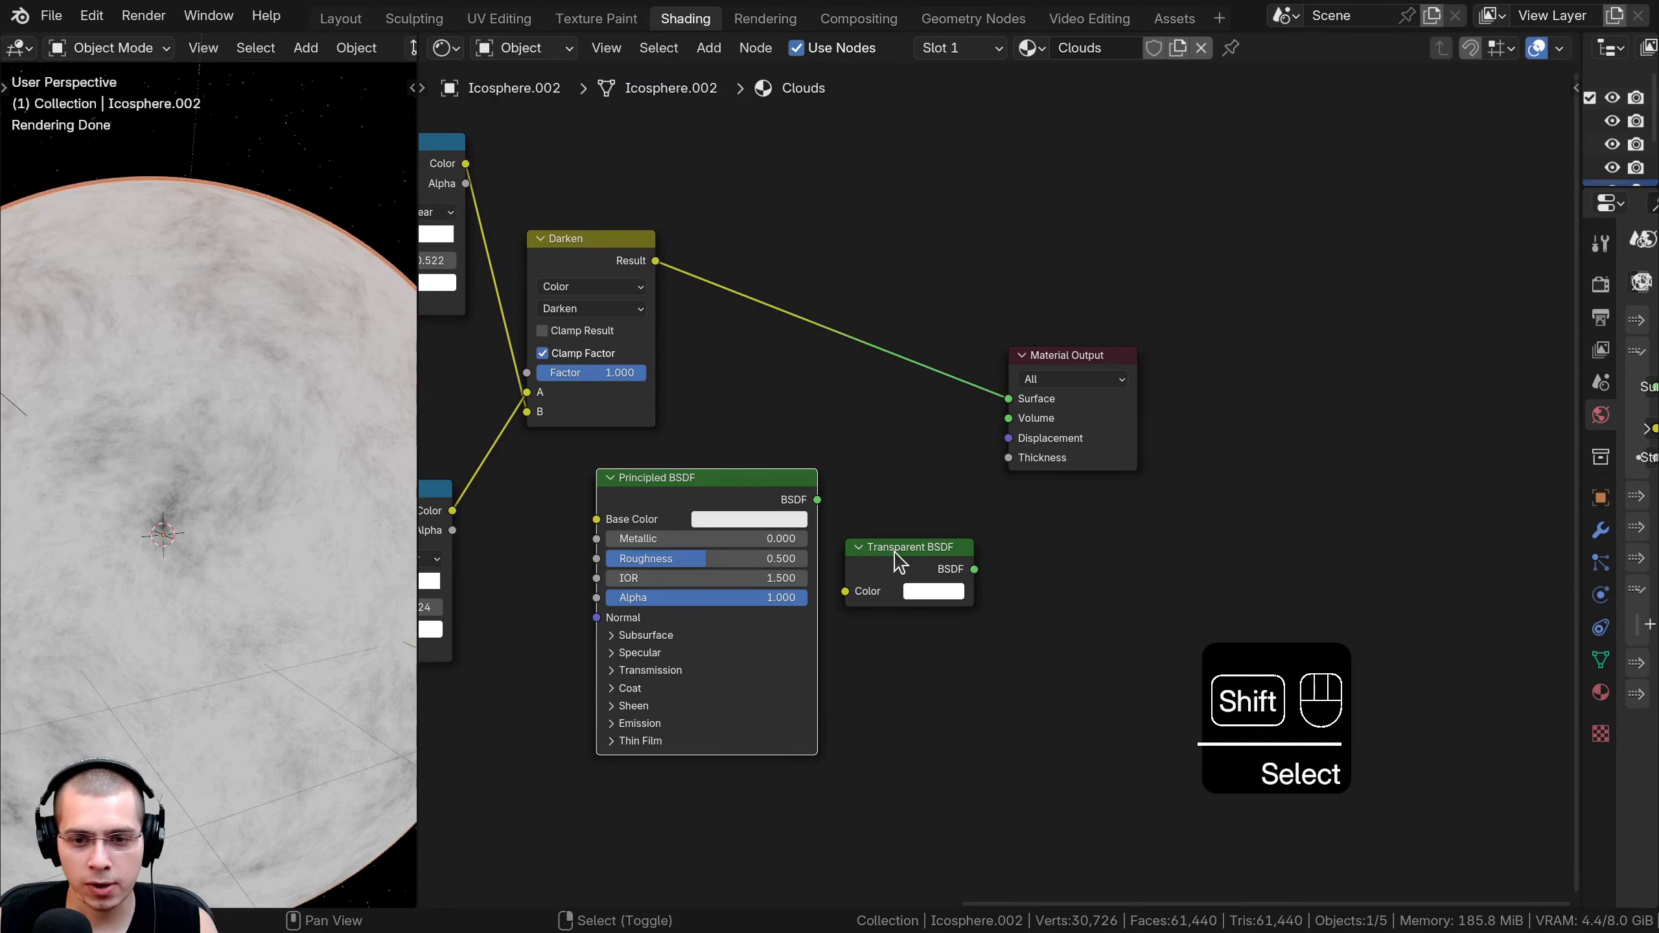
left_click(758, 494, "shift")
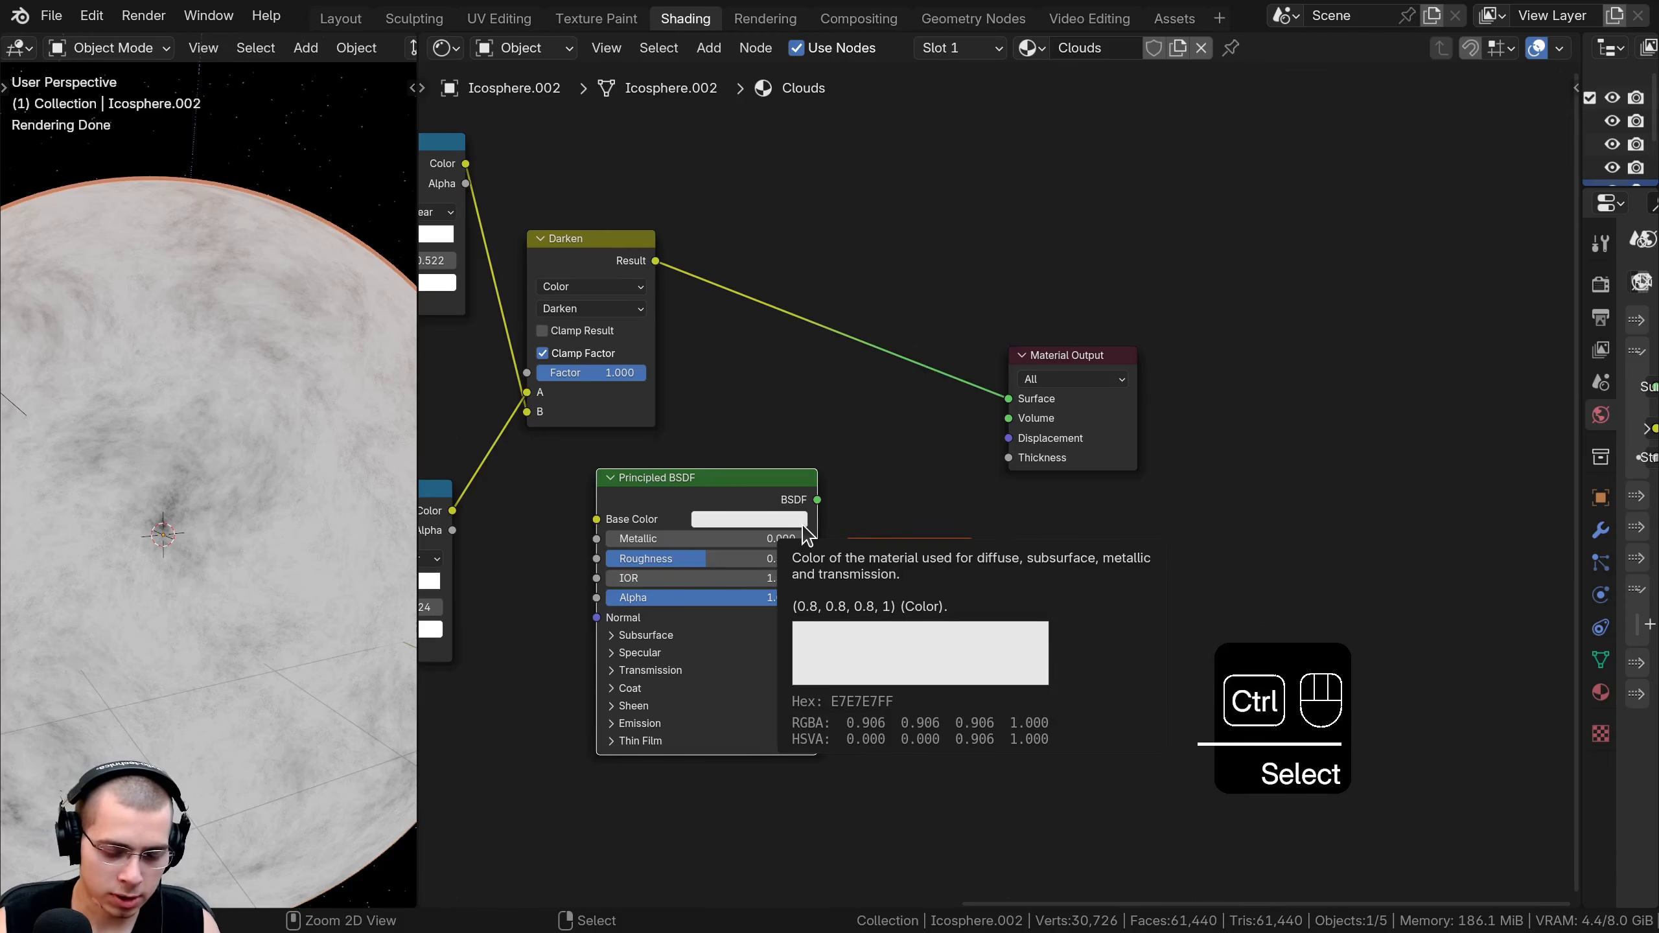
key("ctrl+0")
left_click(1234, 527)
middle_click_drag(1180, 519, 1082, 503)
Connect the Mix Shader to the Material Output's Surface and arrange the two nodes next to each other.
left_click_drag(974, 344, 1256, 322)
left_click(1144, 501, "ctrl+shift")
left_click_drag(1144, 502, 1137, 359)
key("b")
left_click_drag(1136, 296, 1267, 417)
key("g")
left_click(1120, 484)
key("a")
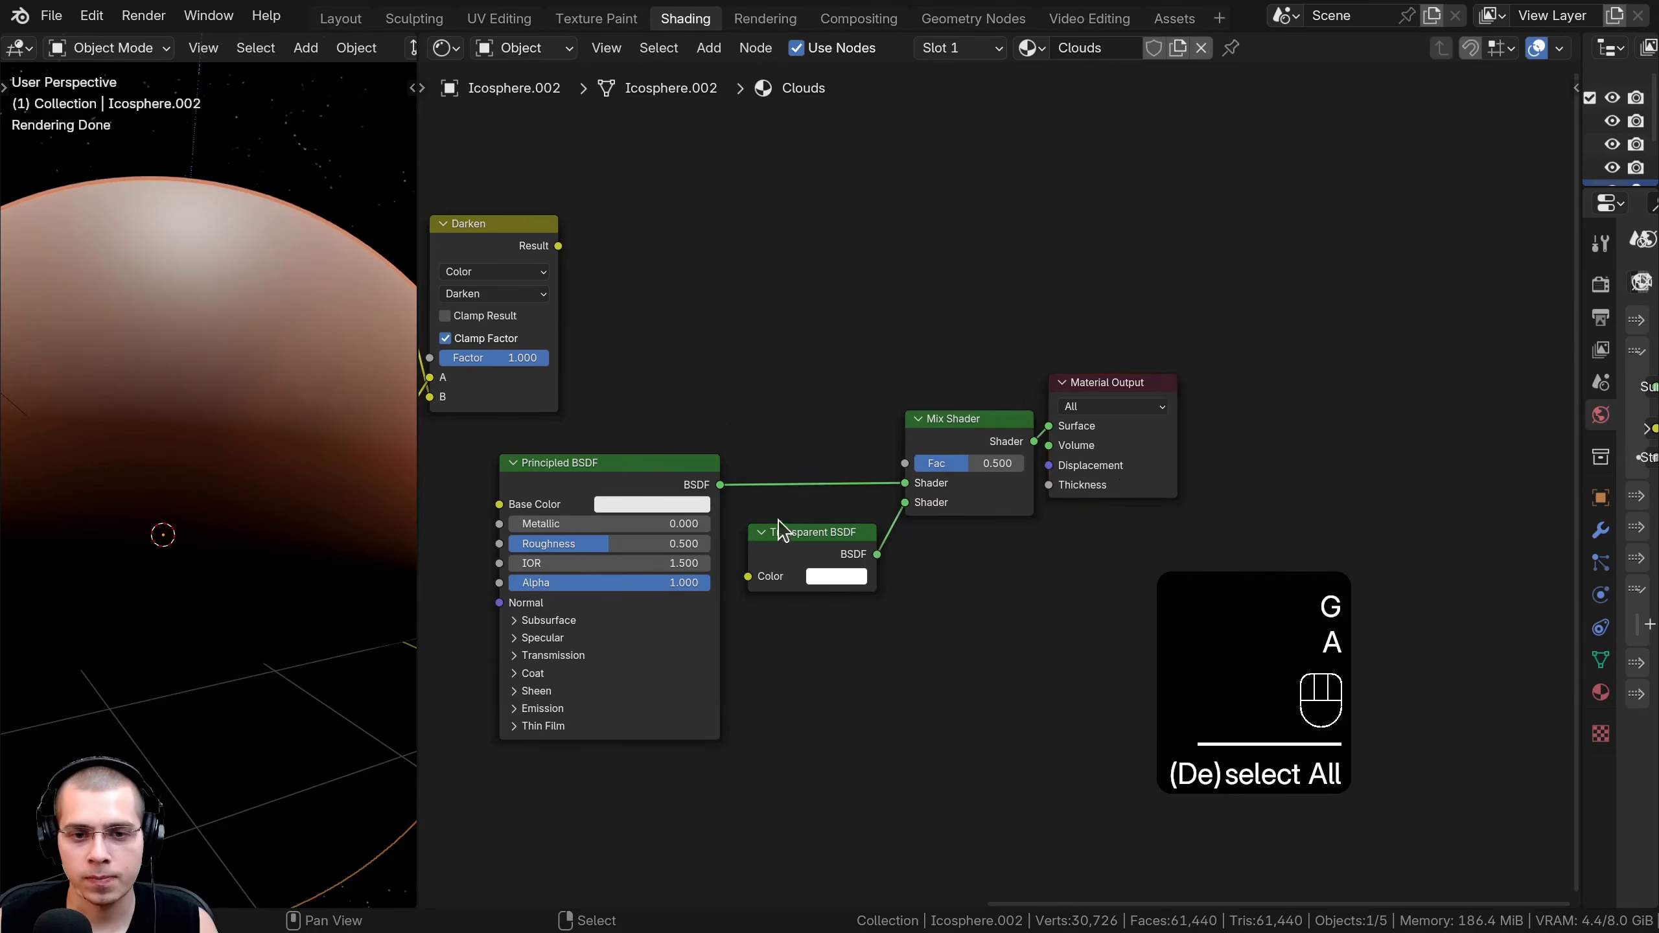
Set the Principled BSDF's Roughness to 1 and move the node slightly.
middle_click_drag(677, 479, 719, 475)
left_click(694, 482)
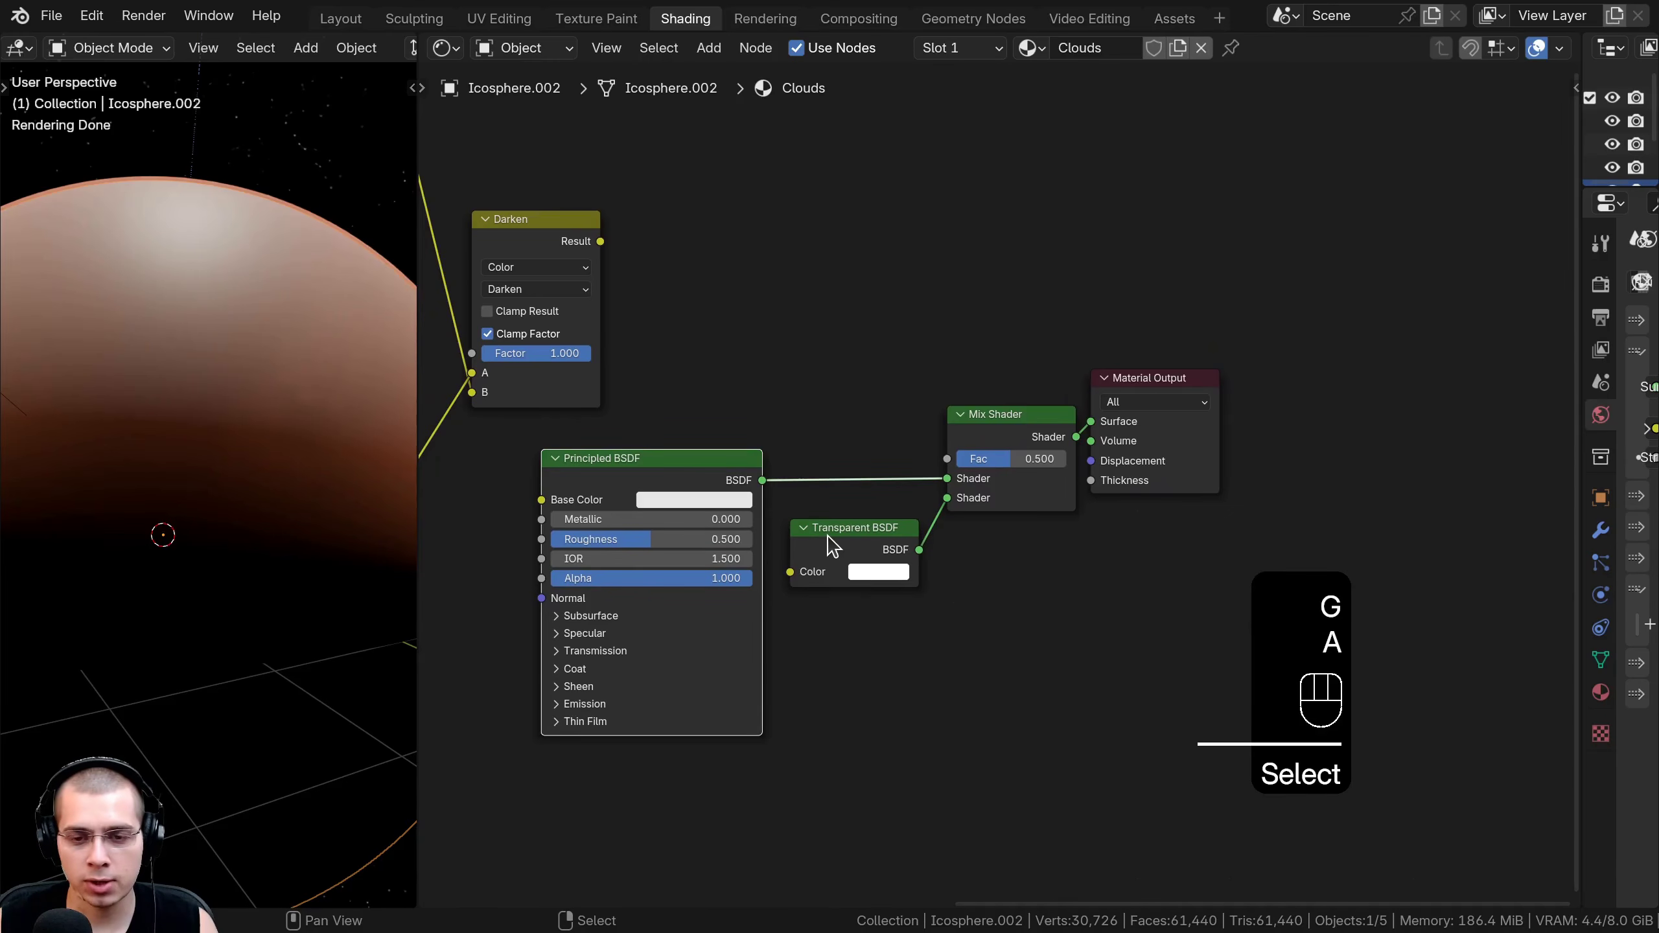
middle_click_drag(833, 546, 956, 537)
scroll(1056, 381, "up", 3)
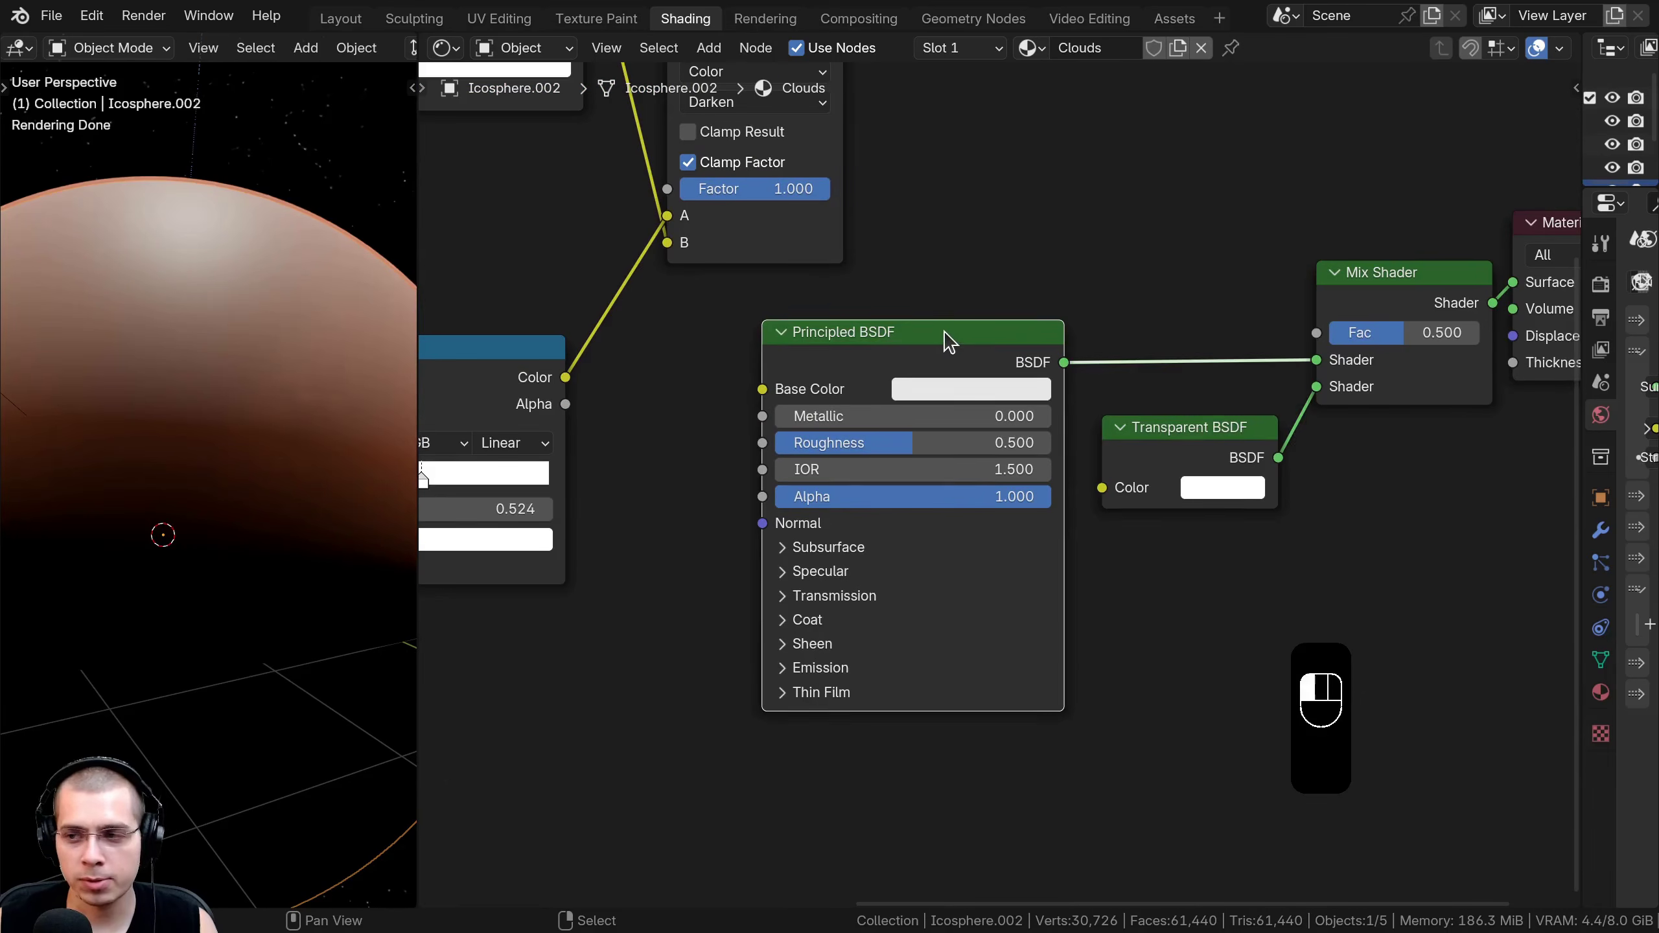
left_click_drag(868, 443, 1062, 504)
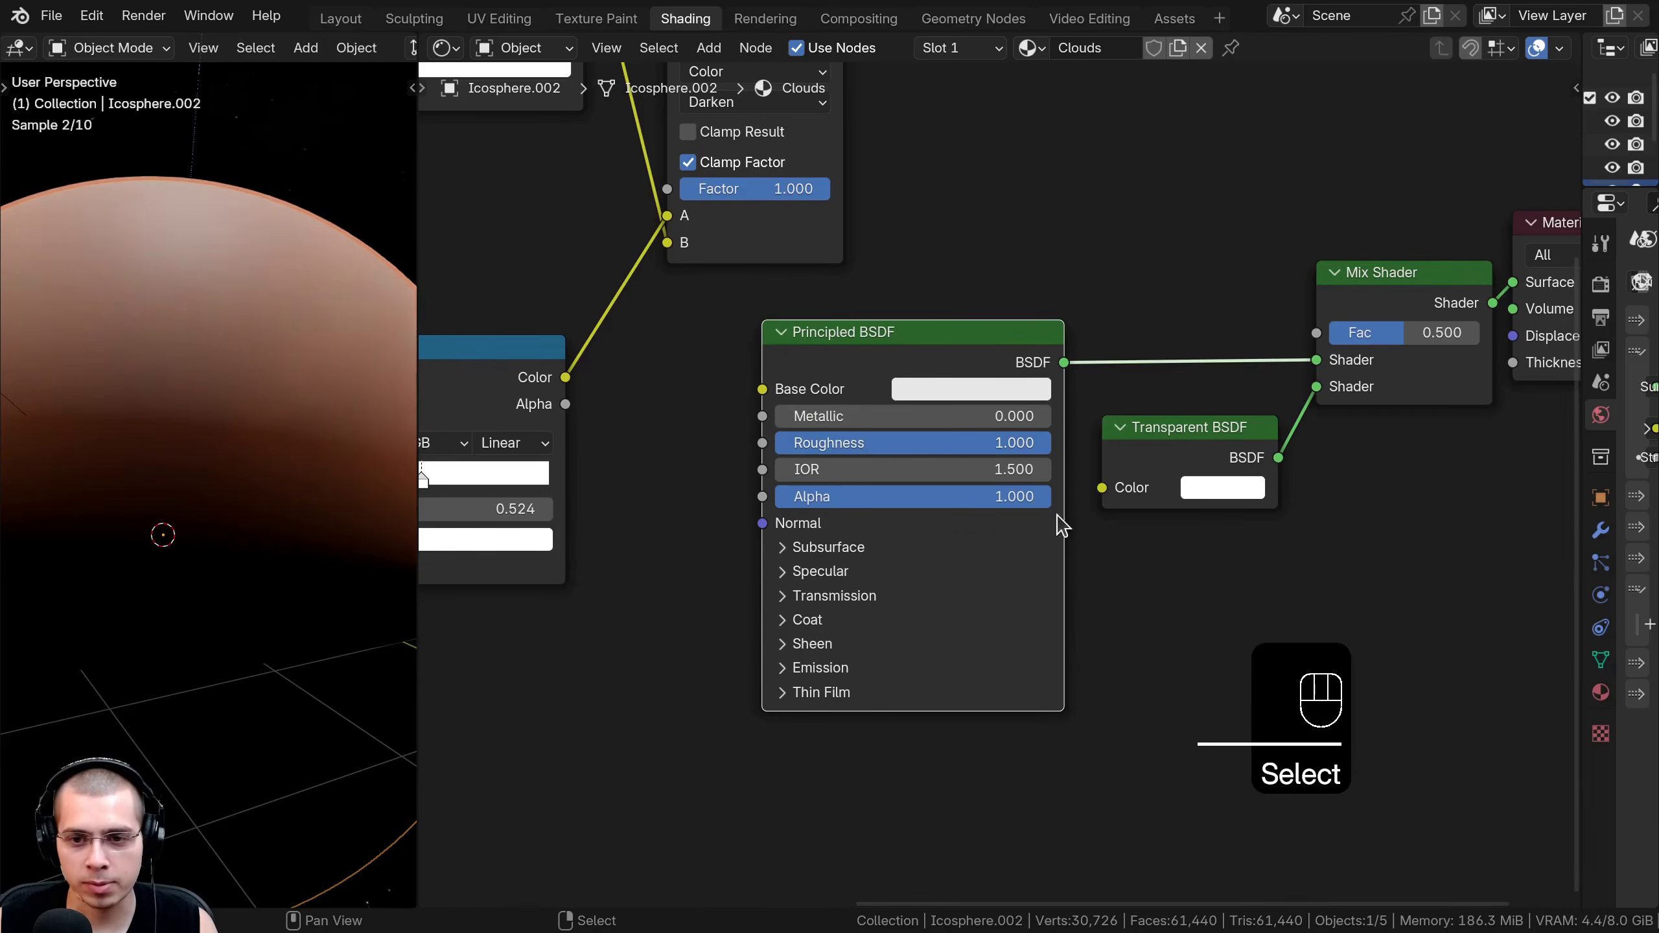
left_click_drag(898, 363, 895, 344)
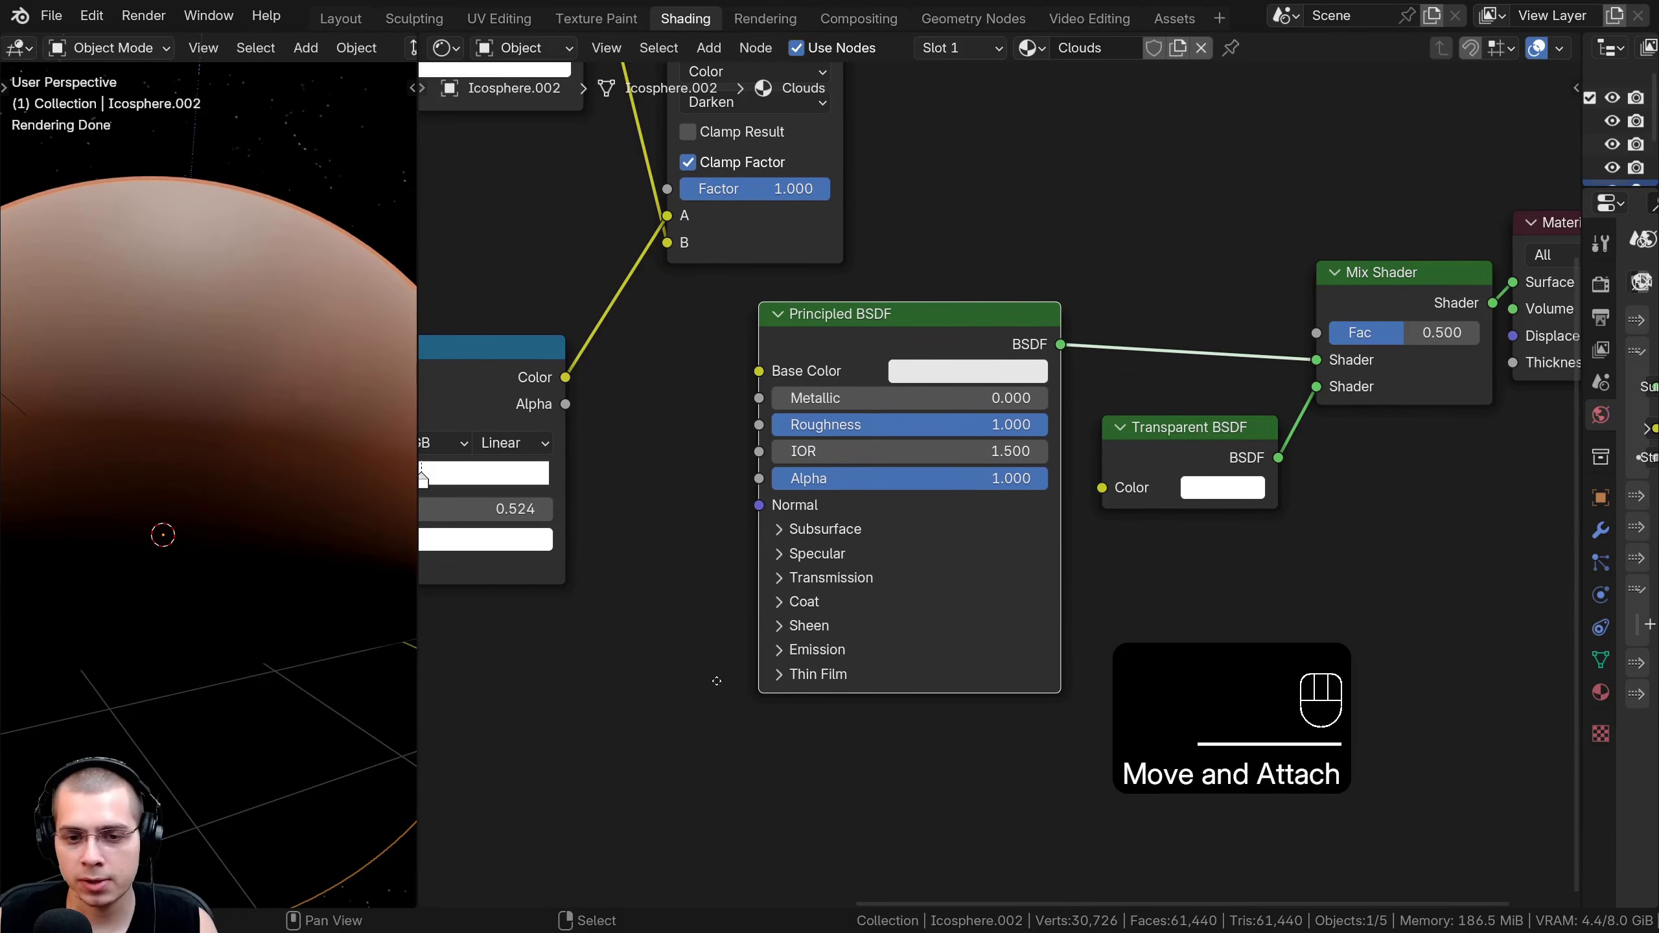
Set the Principled BSDF's Subsurface Weight to 0.5.
scroll(717, 689, "up", 1)
left_click(743, 500)
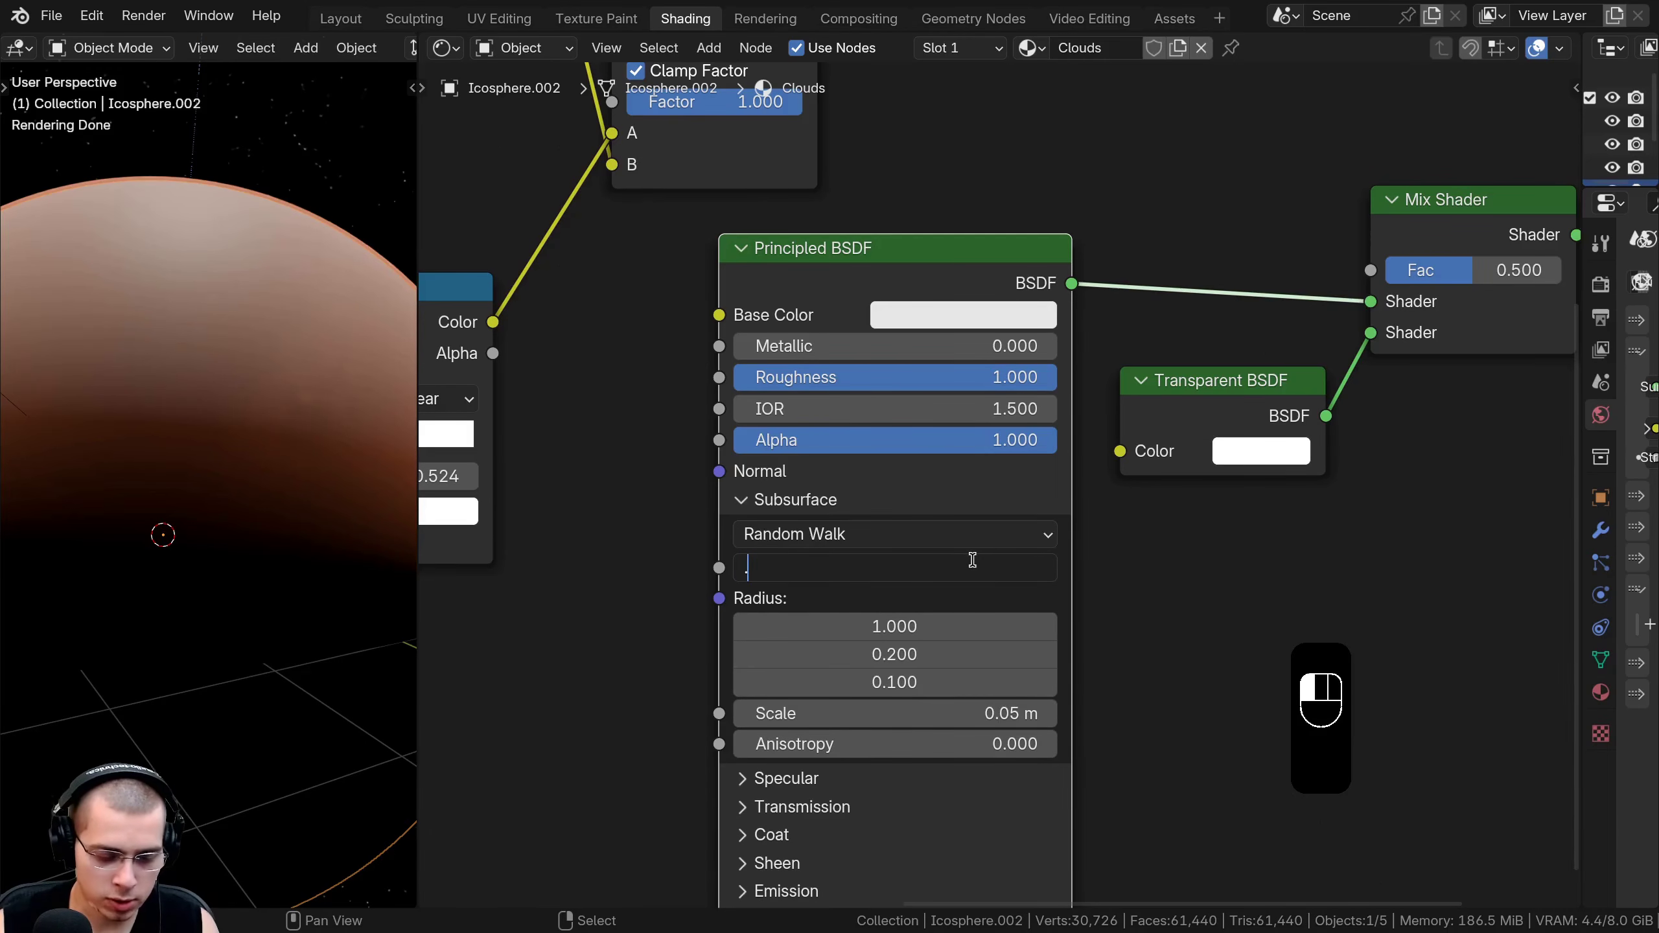
type("5")
key("Return")
left_click(842, 285)
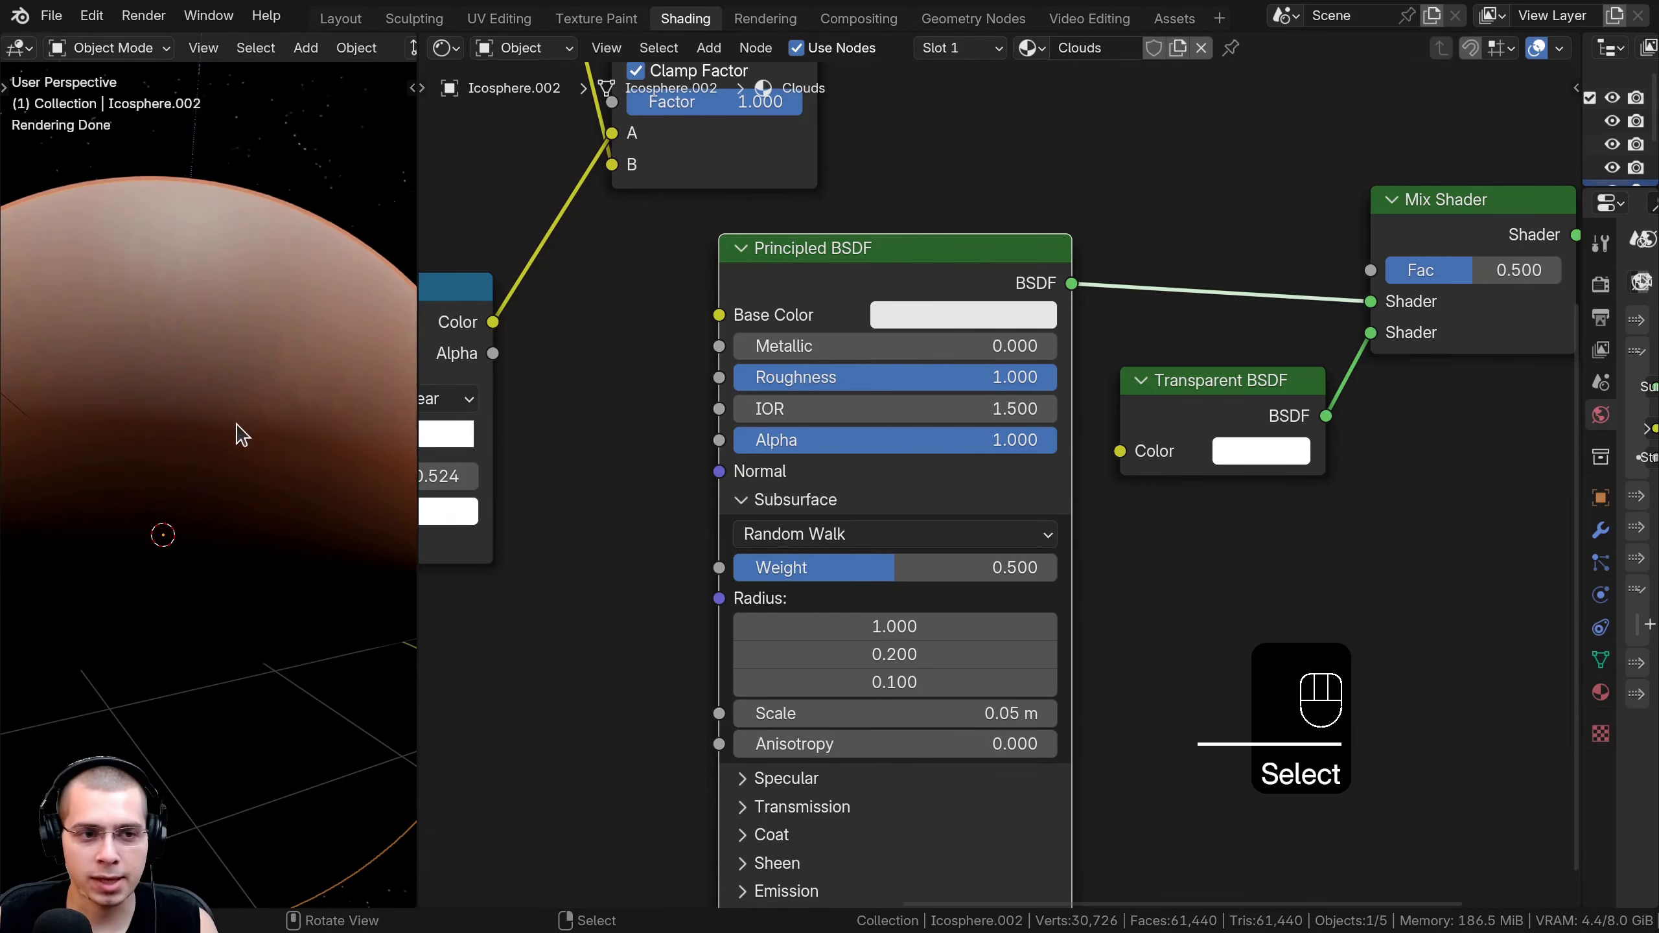
Link the Darken node's Result to the Fac input of the Mix Shader.
scroll(232, 435, "down", 2)
scroll(1024, 440, "down", 6)
middle_click_drag(1024, 440, 908, 483)
left_click_drag(1053, 484, 1049, 482)
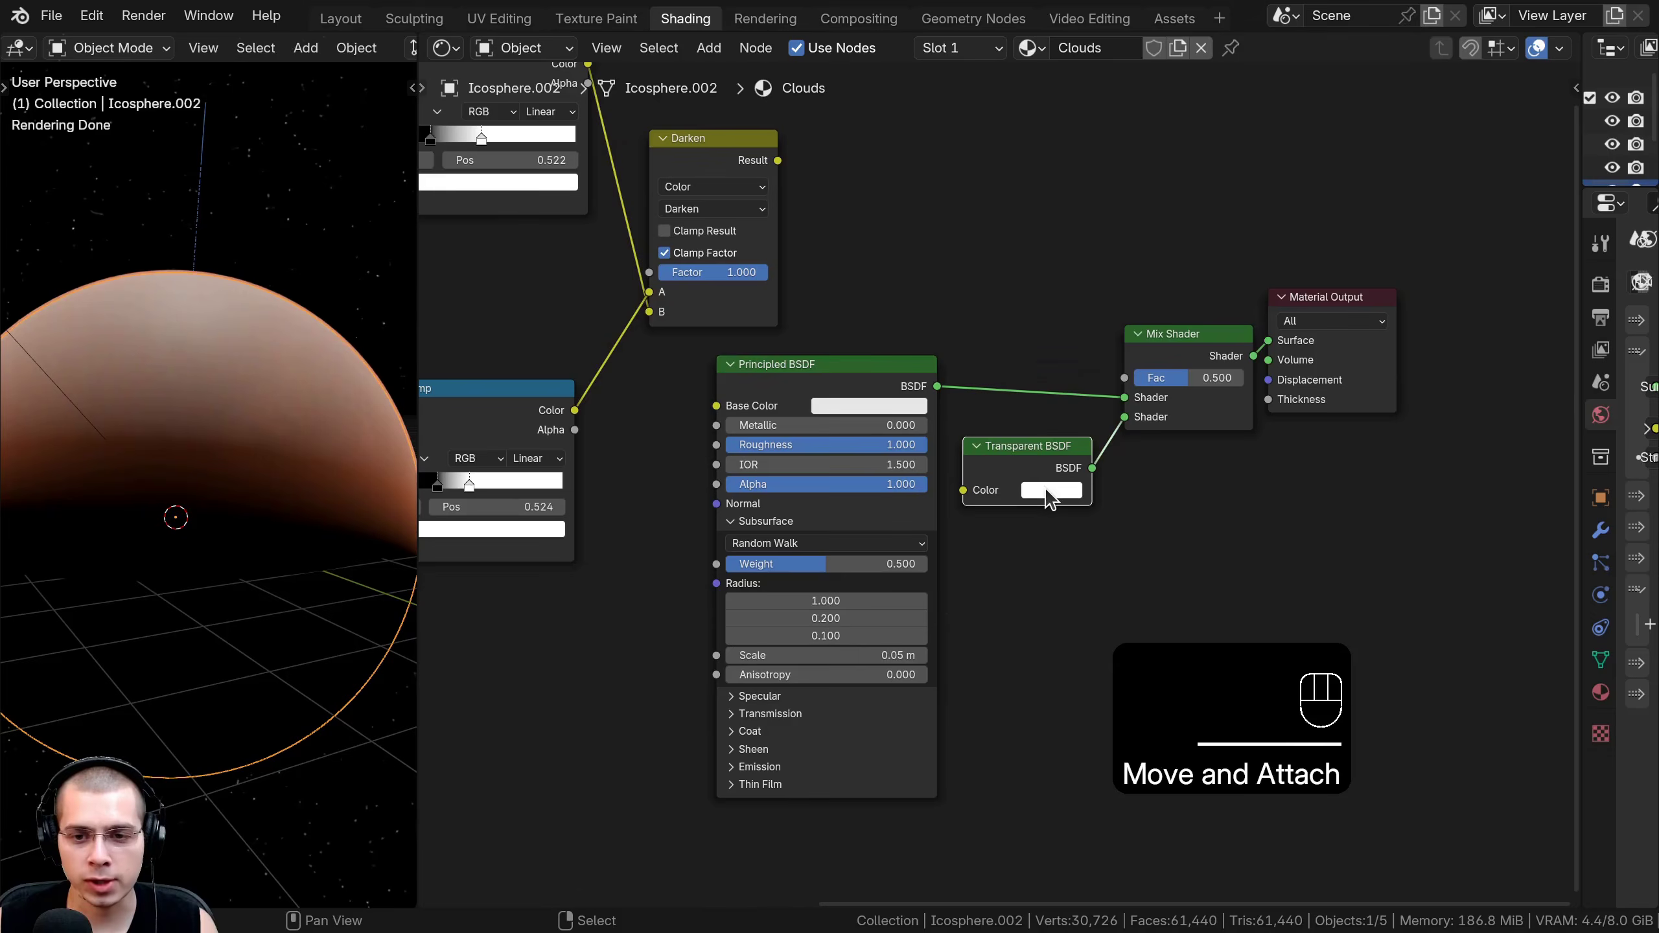
left_click(1049, 490)
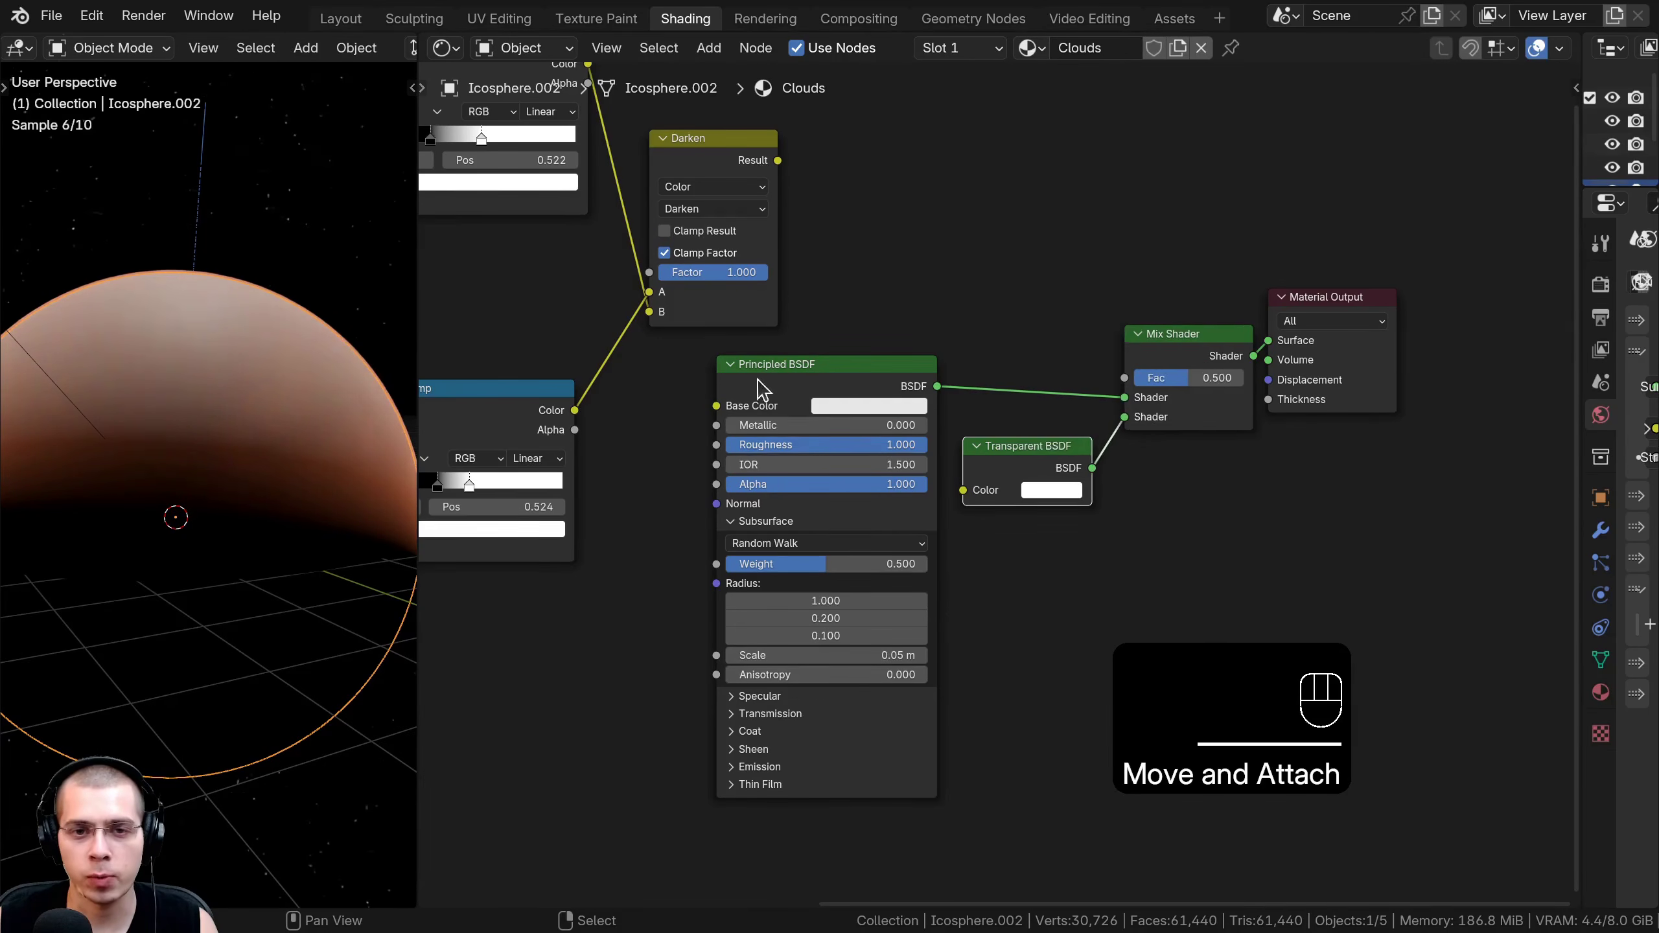
scroll(761, 386, "down", 1)
middle_click_drag(761, 385, 748, 461)
left_click_drag(742, 266, 1130, 488)
Temporarily move the clouds sphere off the planet to examine its transparency, cancelling each move.
scroll(267, 467, "up", 4)
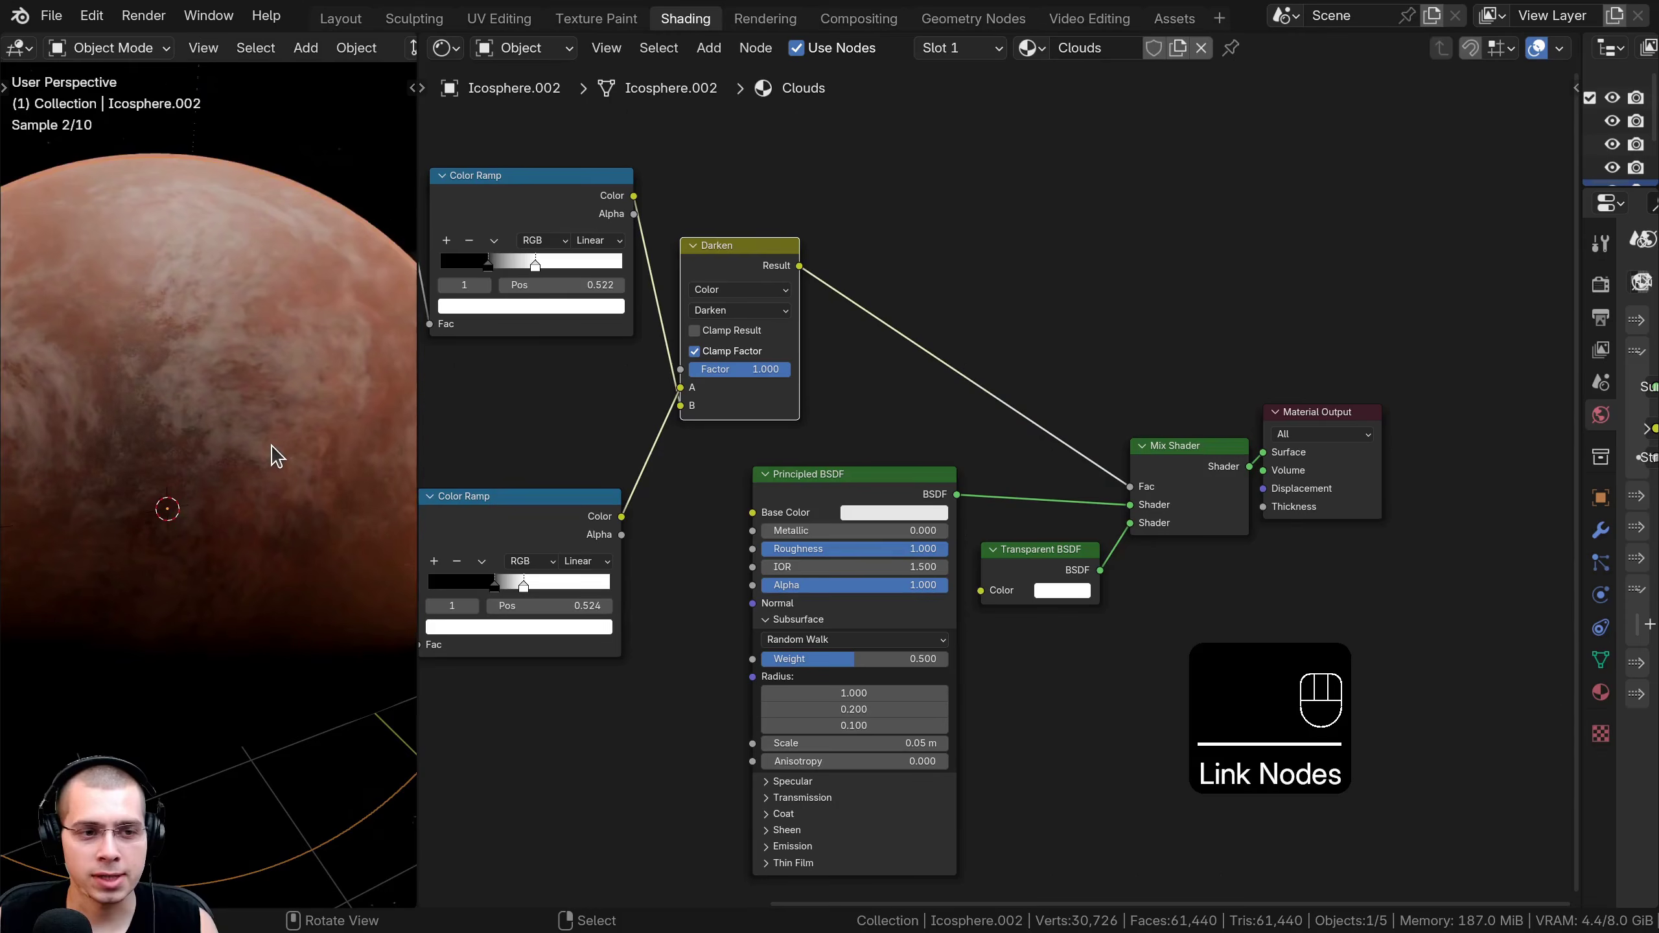
key("g")
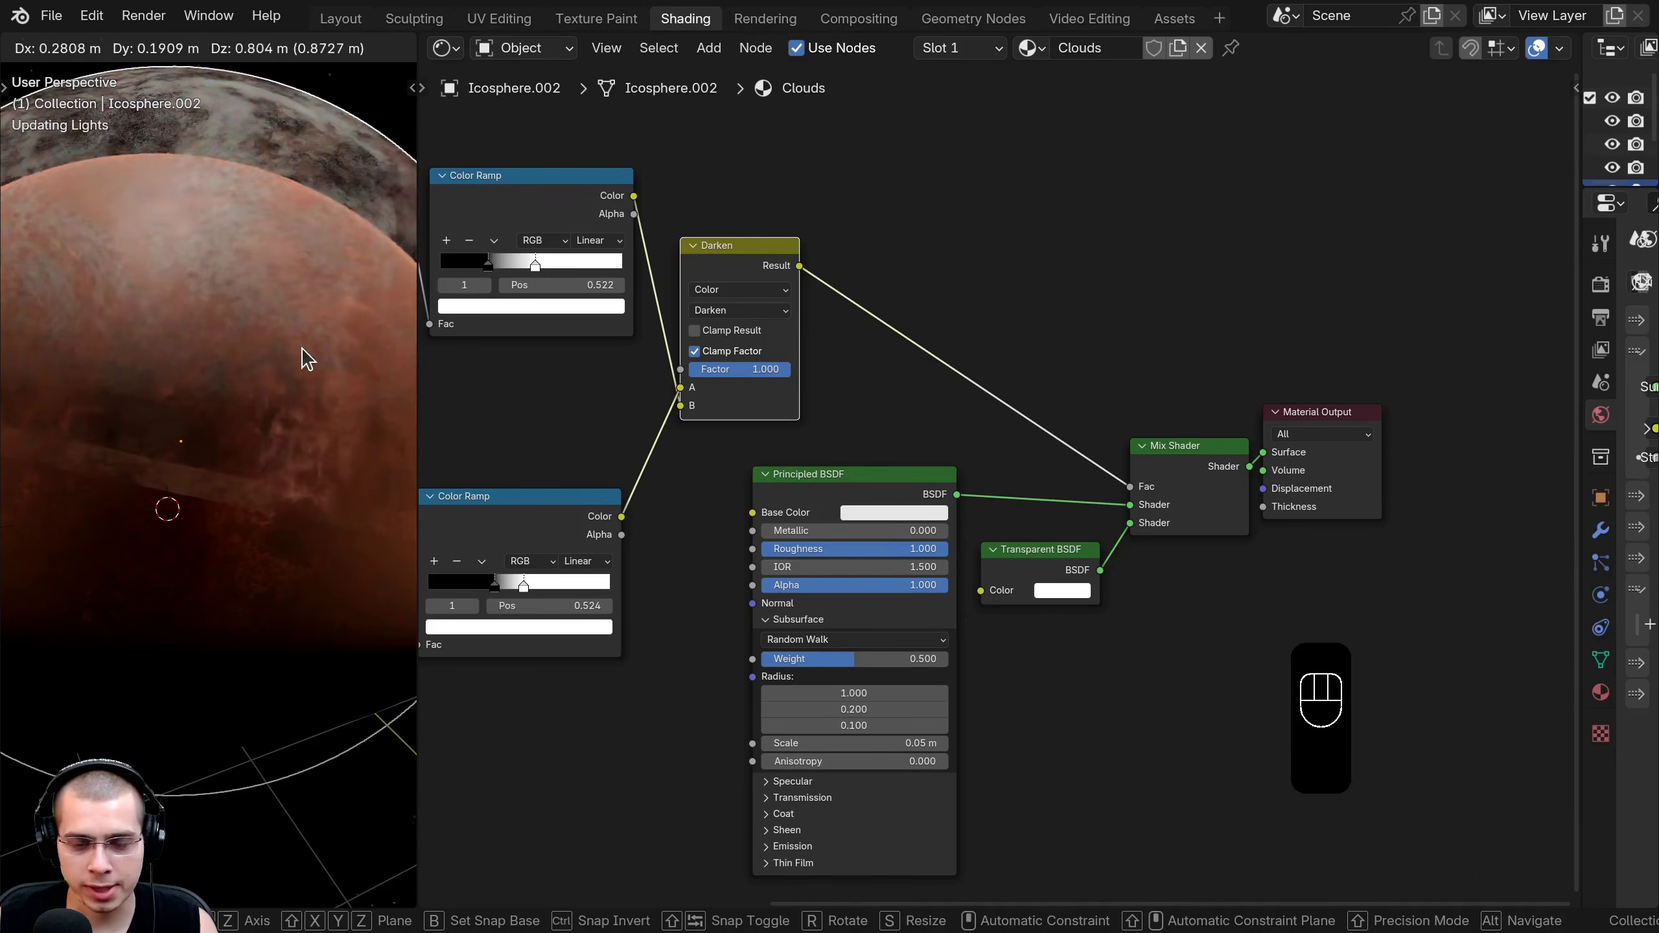
right_click(305, 360)
middle_click_drag(851, 456, 842, 445)
key("g")
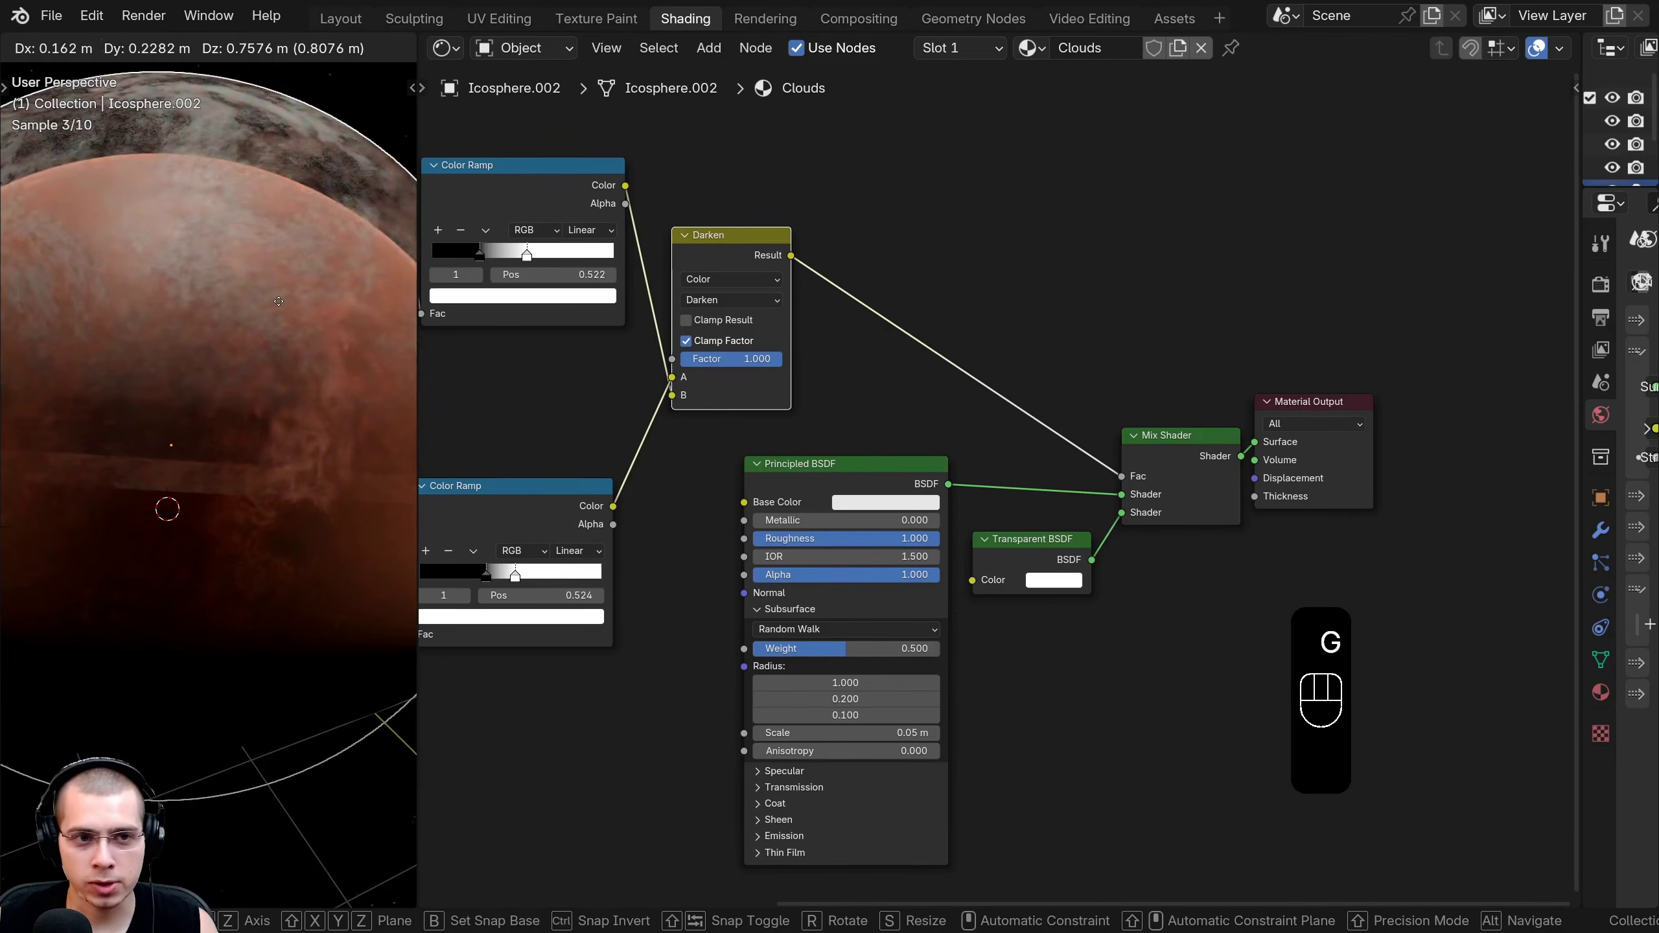
right_click(274, 396)
Inspect the cloud coverage over the planet up close and from different angles.
left_click_drag(1017, 535, 1017, 532)
middle_click_drag(263, 476, 266, 537, "shift")
scroll(280, 471, "up", 1)
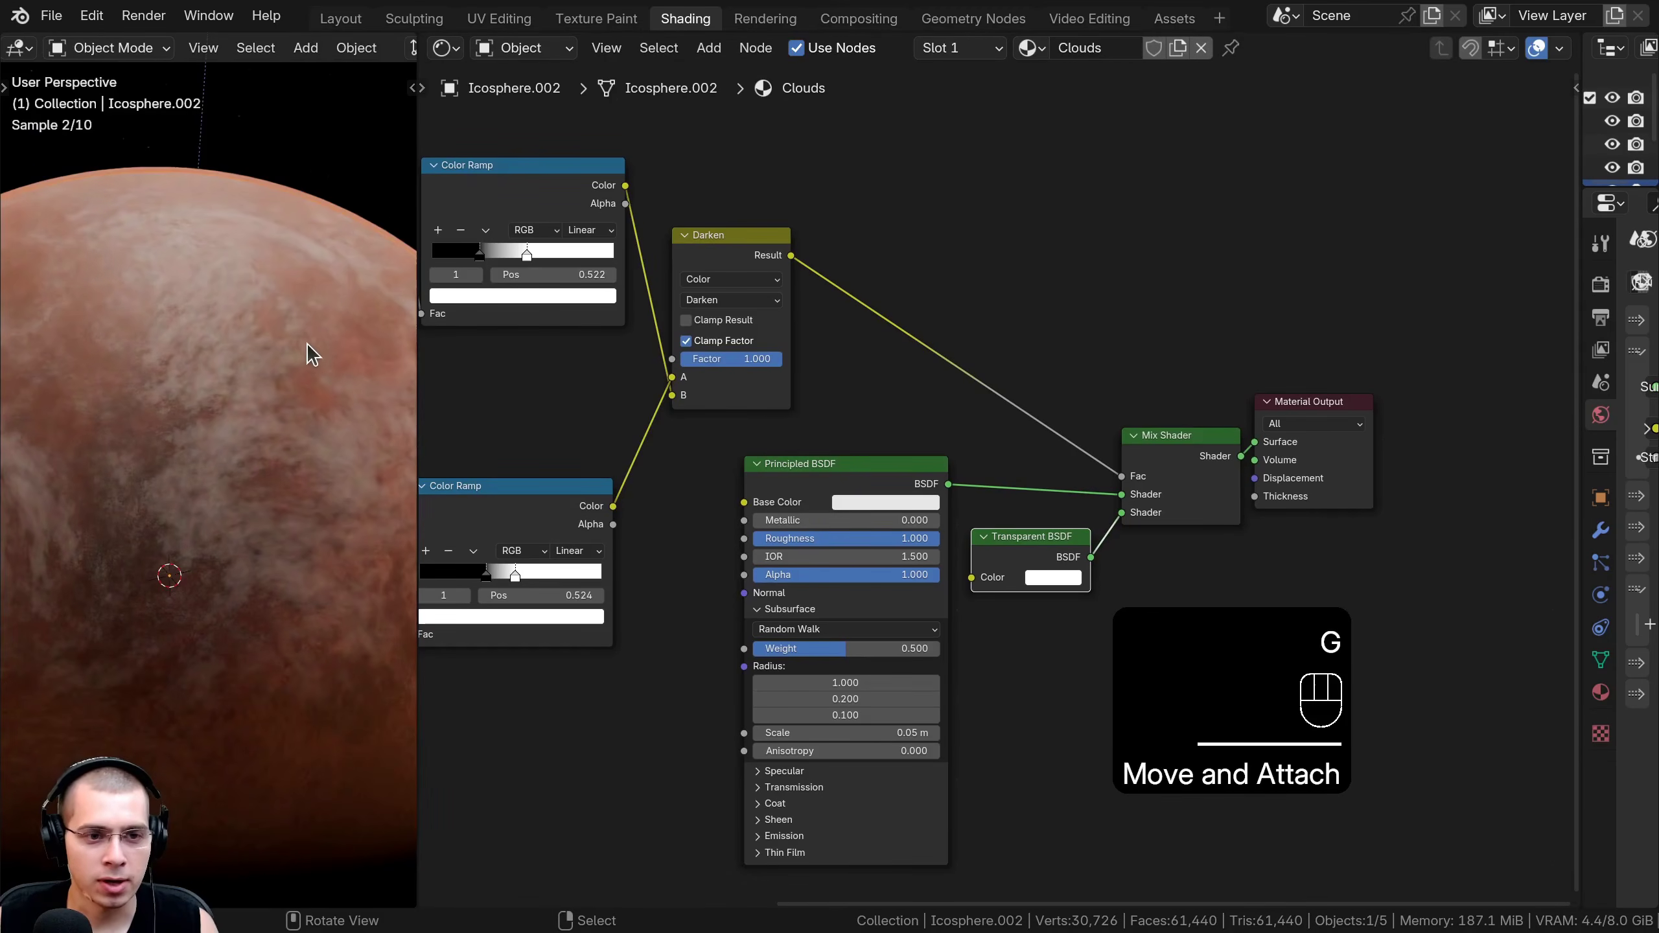
middle_click_drag(280, 363, 215, 374)
scroll(215, 376, "down", 4)
middle_click_drag(176, 436, 276, 451)
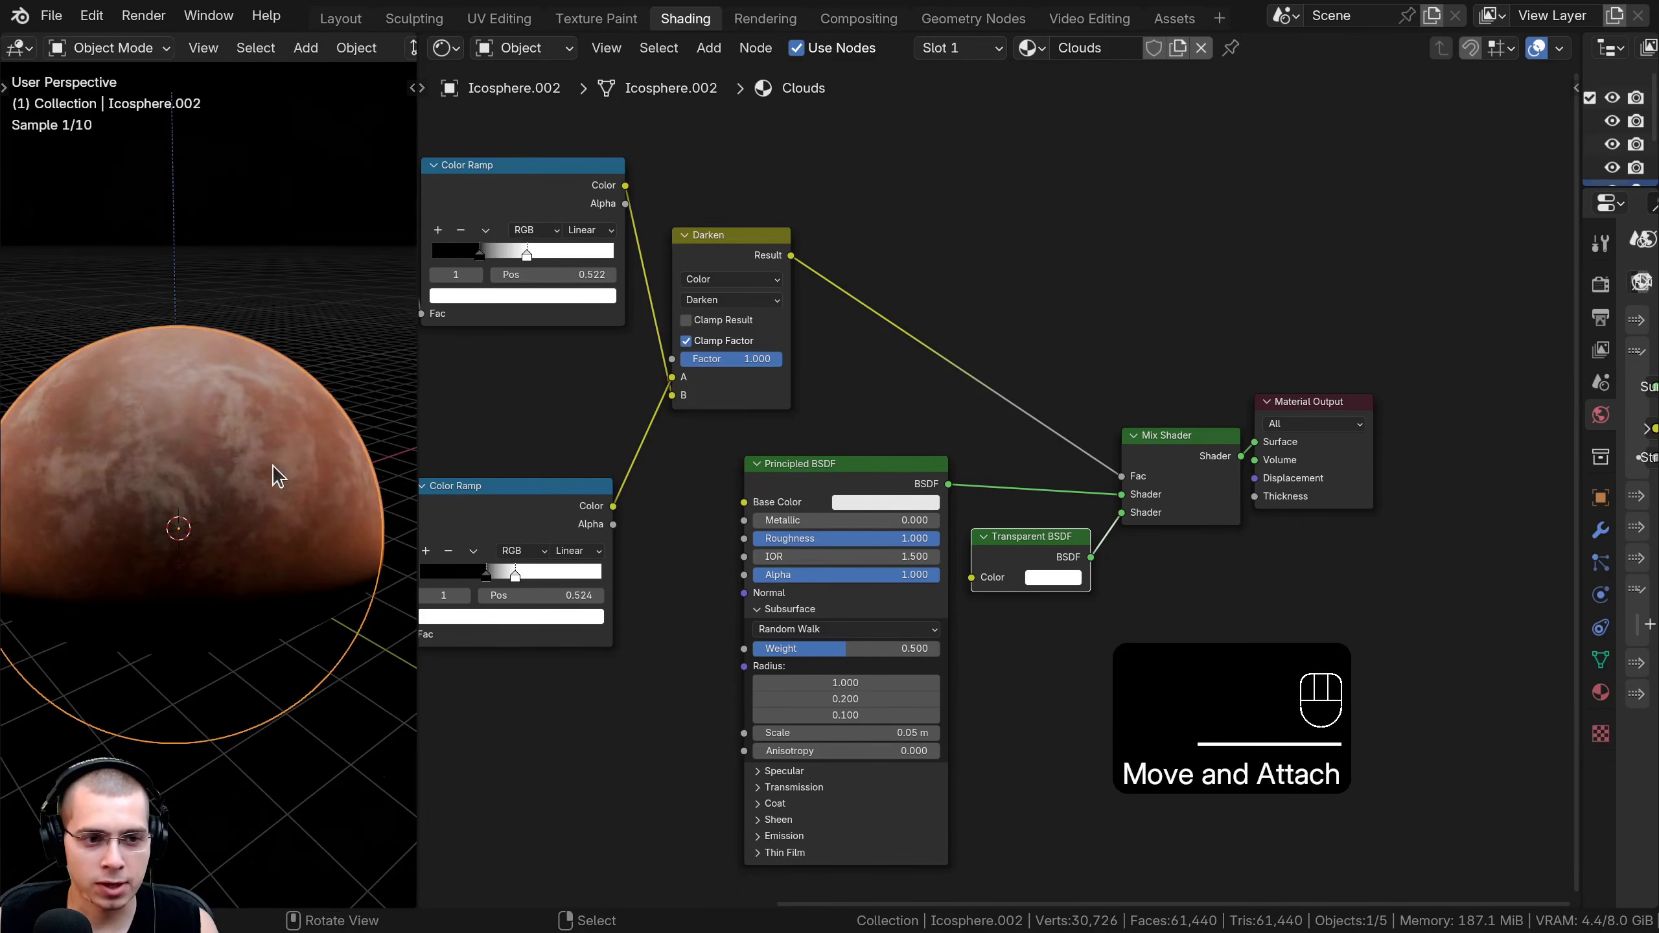
scroll(251, 505, "up", 2)
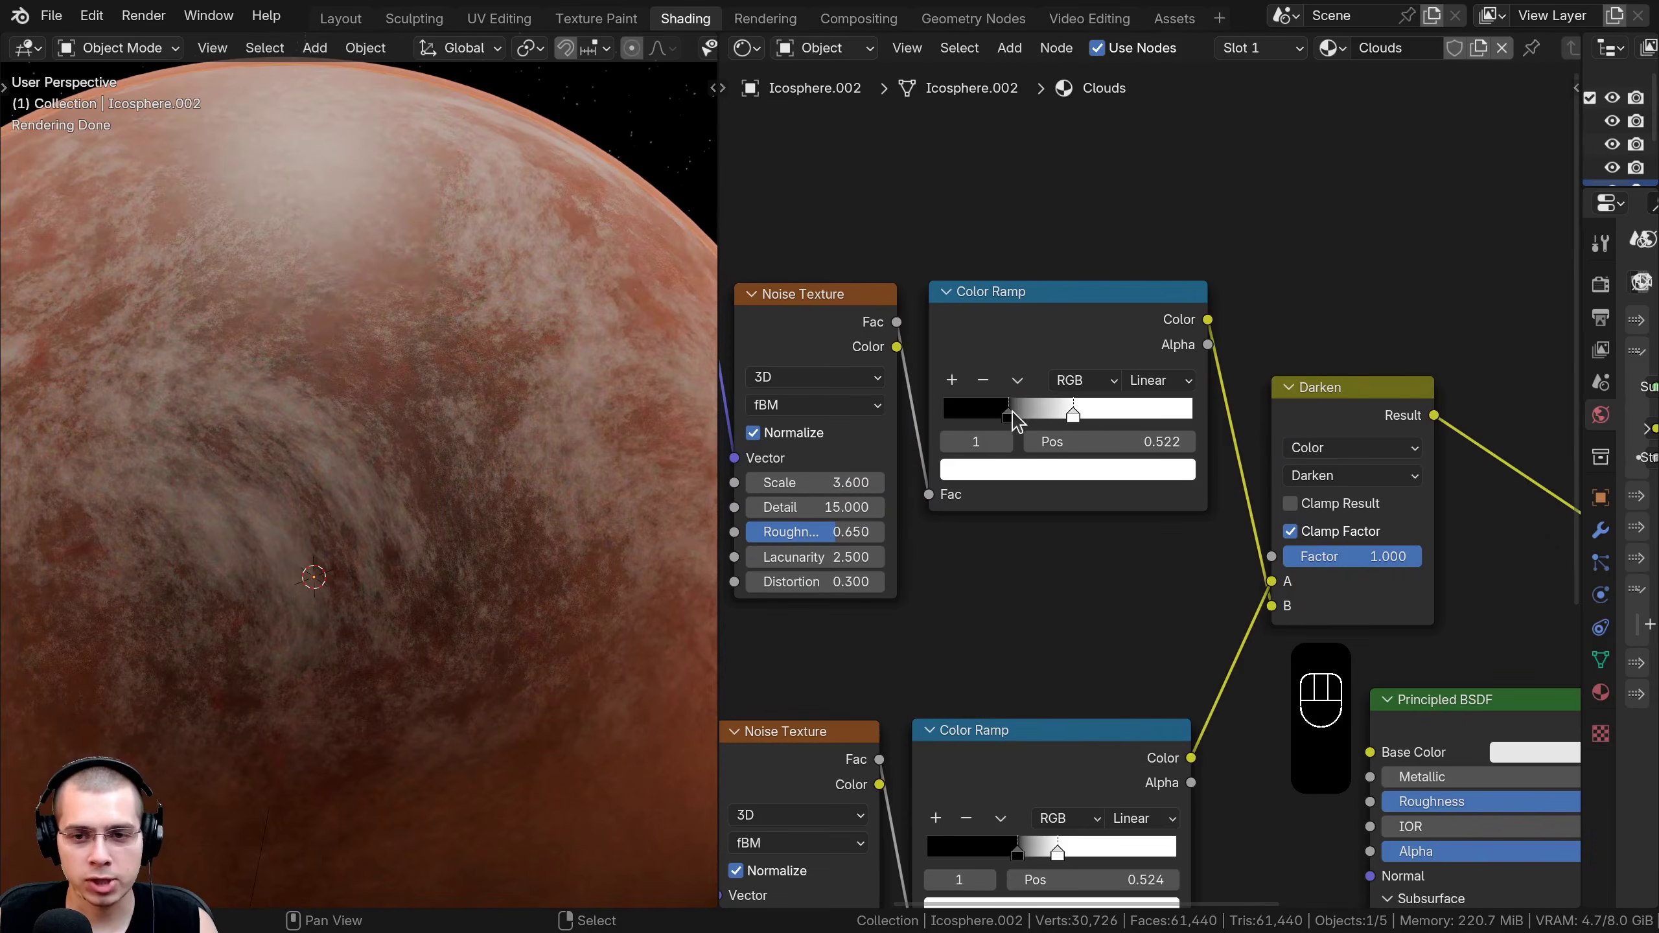
Move the original Color Ramp's black stop to 0.261 and undo the change made after it.
mouse_move(1017, 421)
left_mouse_down()
mouse_move(1076, 428)
mouse_move(1002, 419)
left_mouse_up()
scroll(1046, 425, "down", 2)
mouse_move(908, 470)
left_mouse_down()
mouse_move(947, 469)
mouse_move(913, 465)
left_mouse_up()
key("ctrl+z")
Try to move the duplicated Color Ramp's black stop closer to its white stop.
middle_click_drag(912, 772, 913, 571)
scroll(474, 581, "down", 6)
scroll(1062, 557, "up", 1)
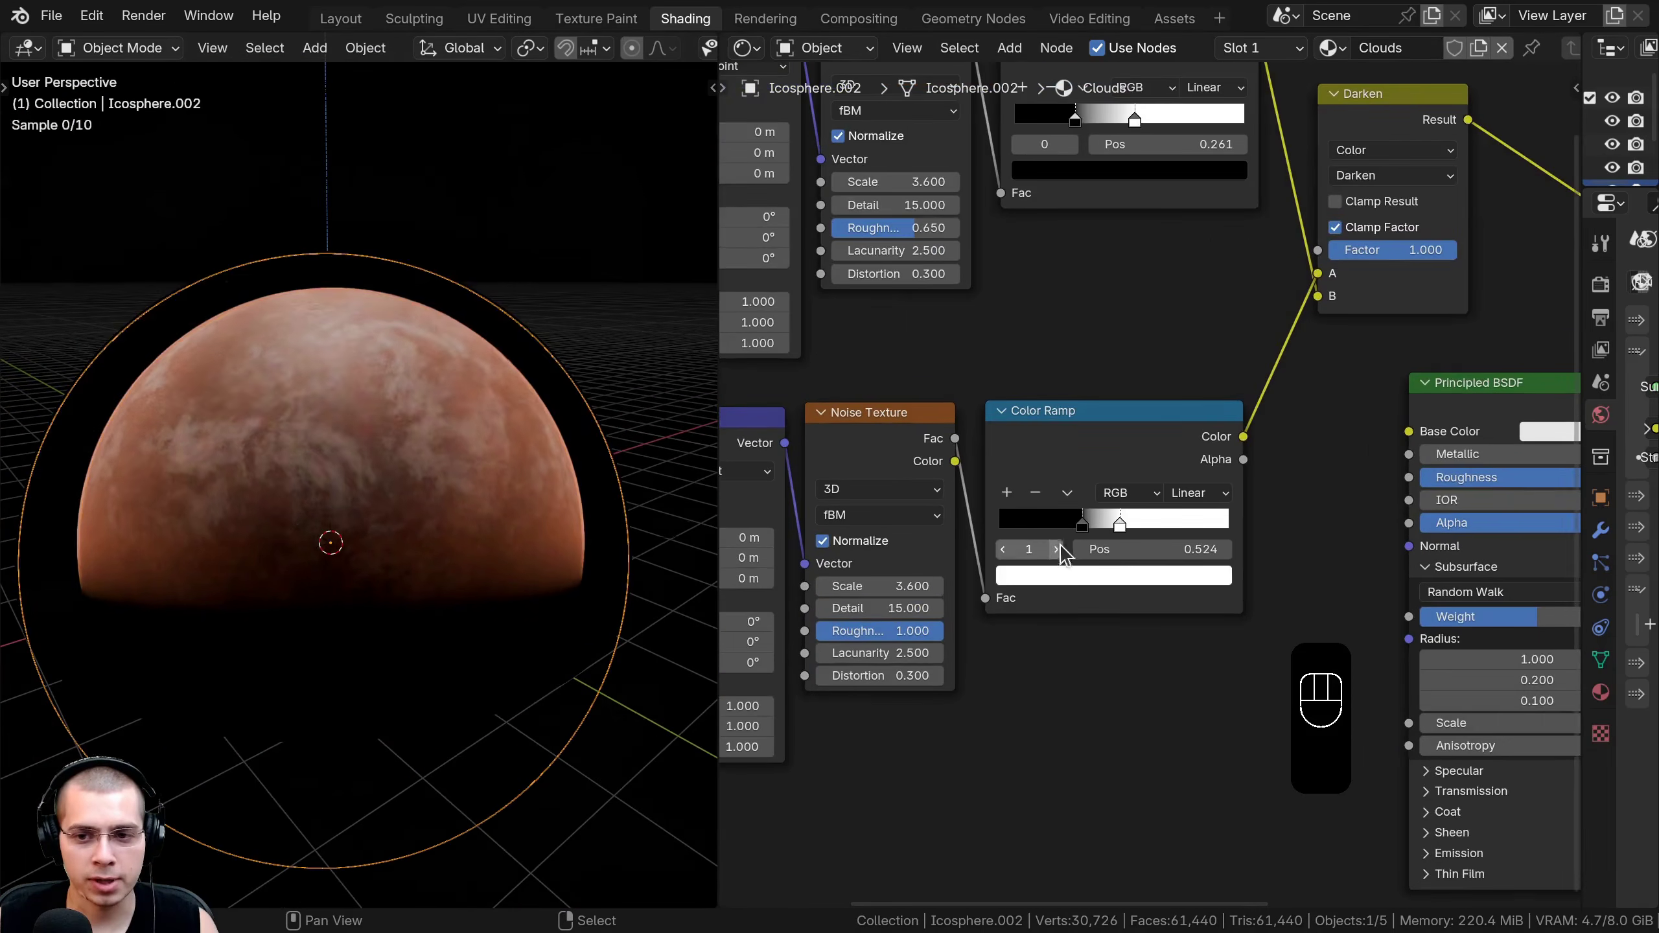
mouse_move(1082, 527)
left_mouse_down()
mouse_move(989, 526)
mouse_move(1193, 522)
mouse_move(1109, 533)
left_mouse_up()
scroll(1102, 533, "down", 4)
Deselect everything and add a camera to the scene.
key("a")
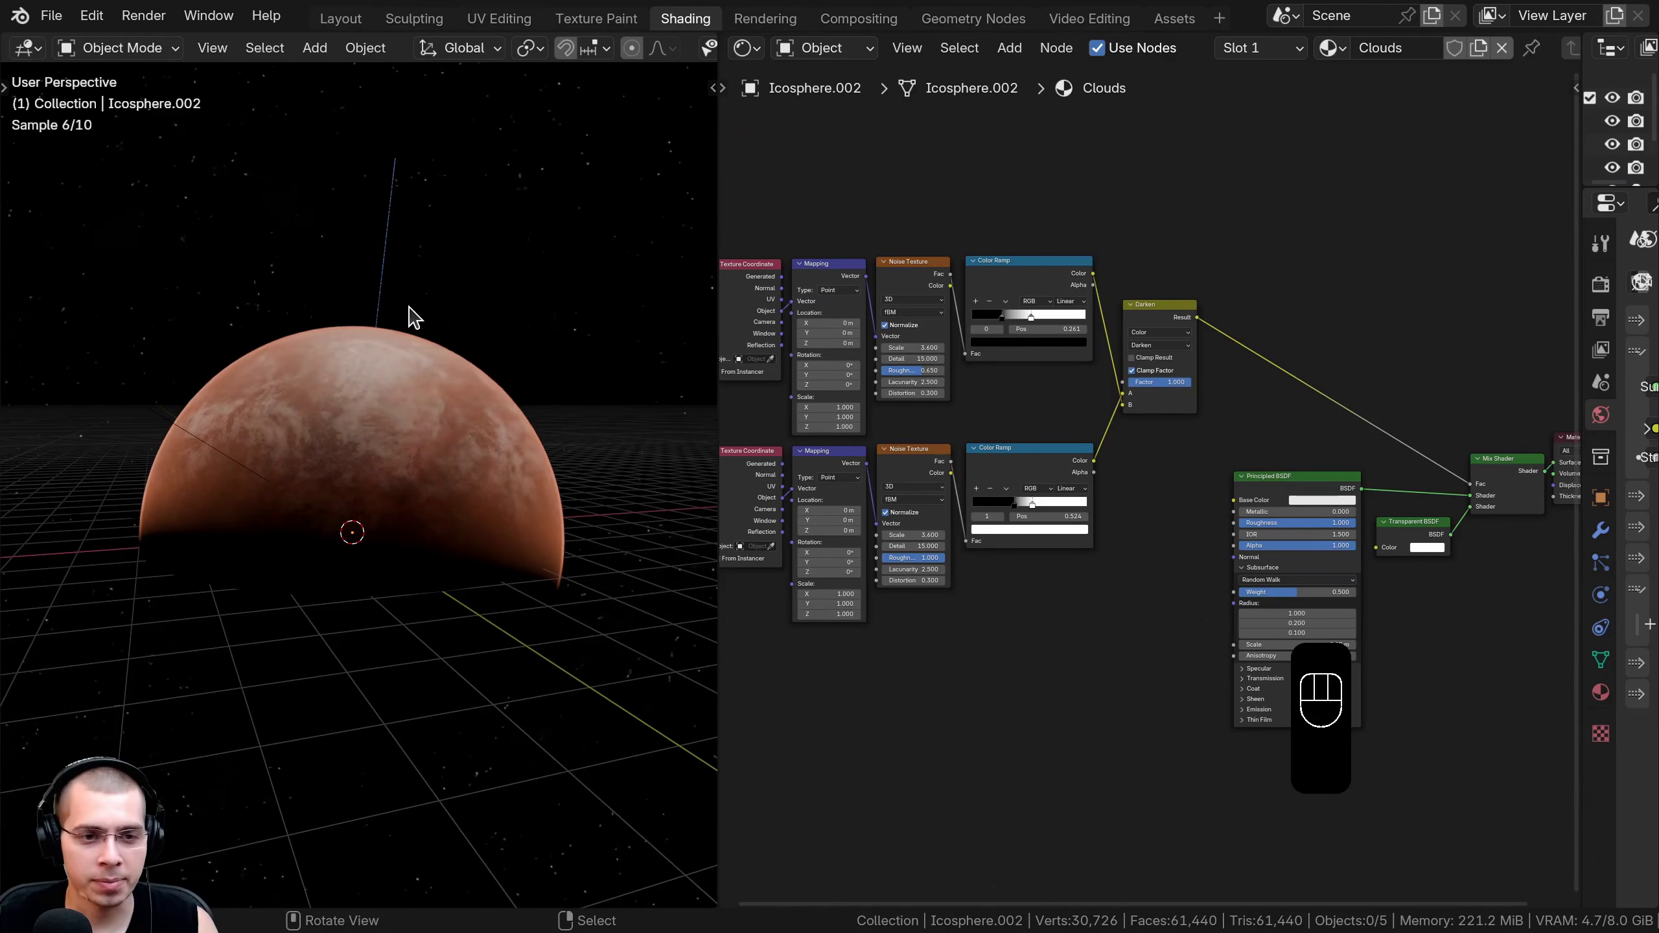
key("shift+a")
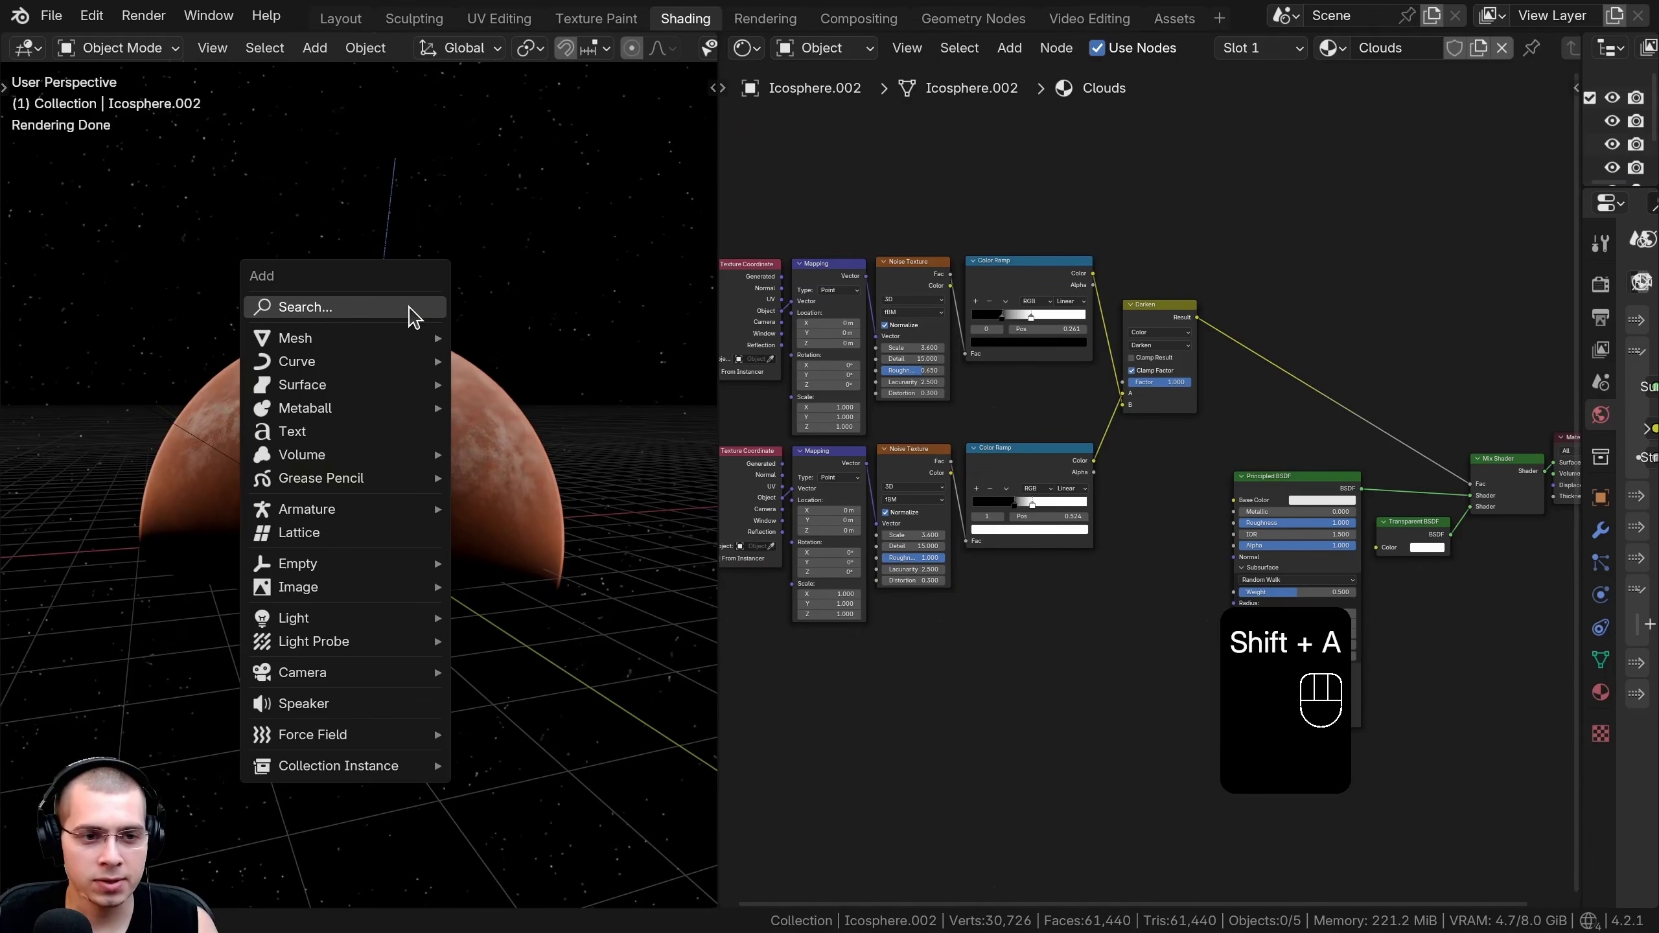
mouse_move(359, 674)
left_click(487, 676)
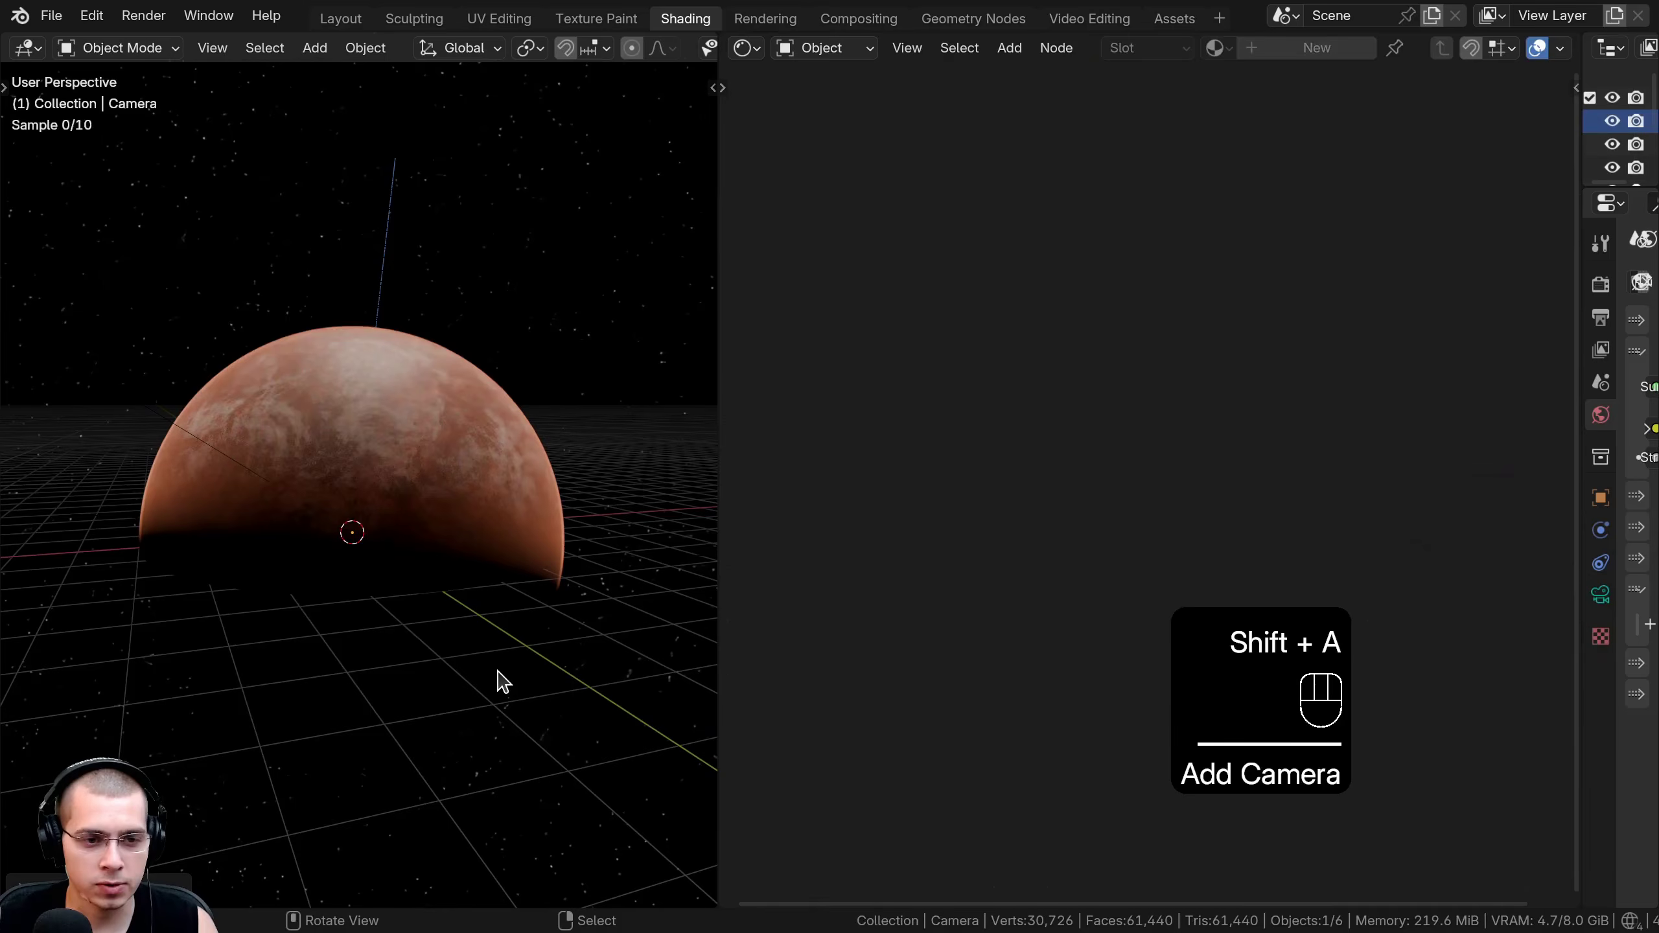
middle_click_drag(458, 657, 500, 657)
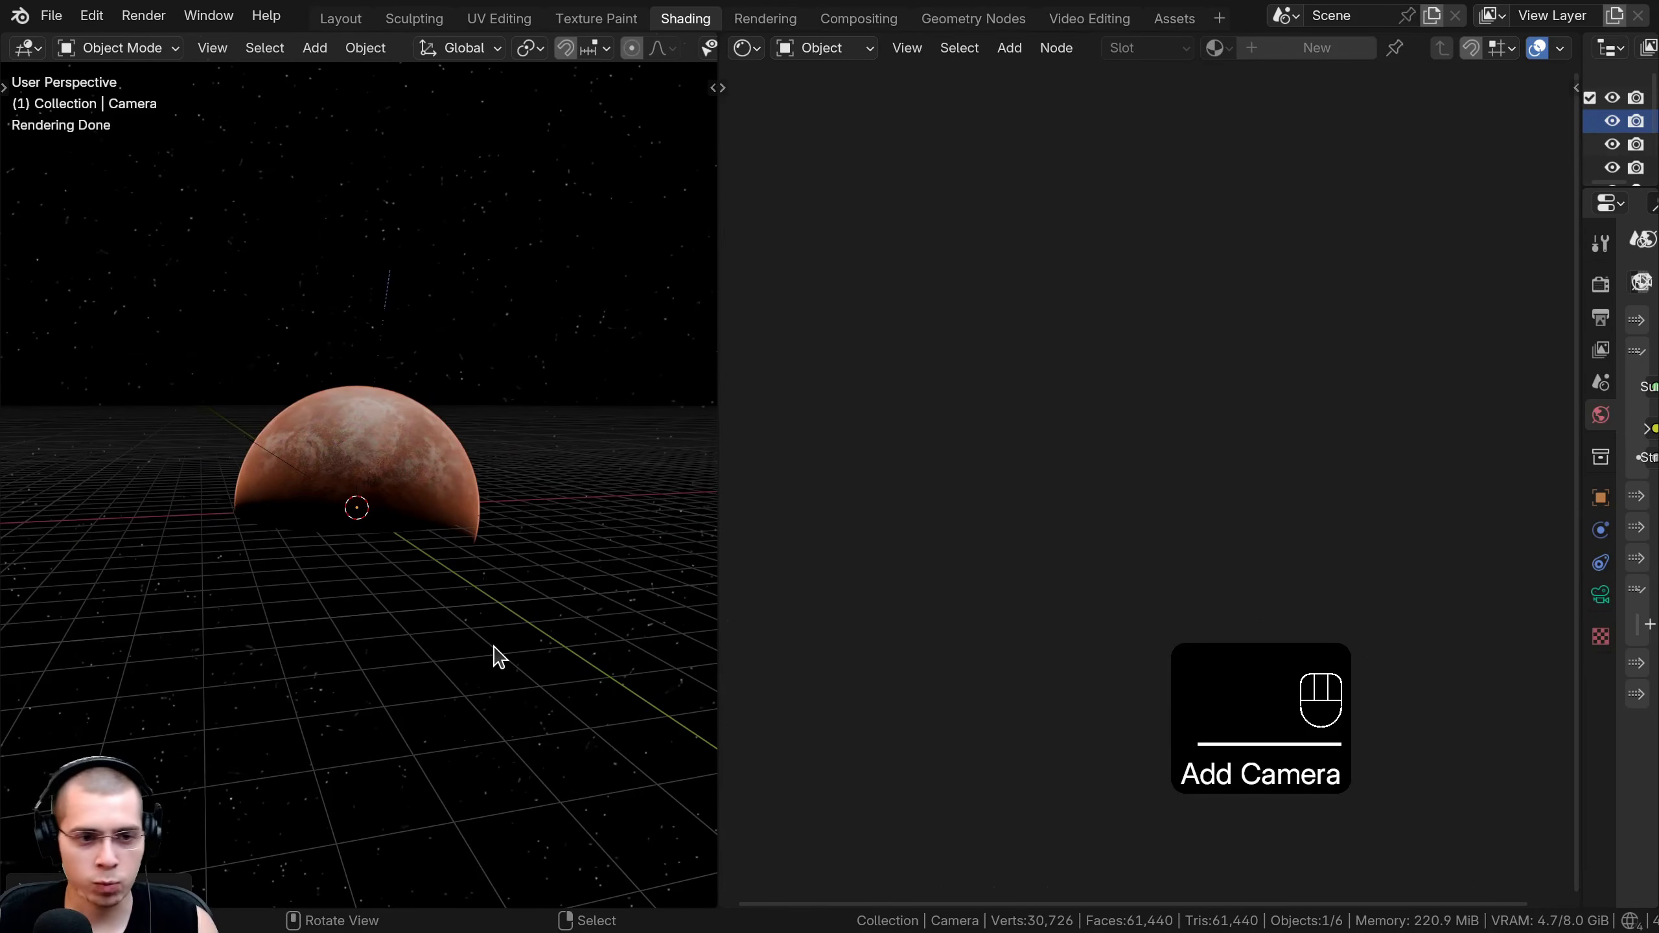
Align the new camera to a close front view of the planet.
key("KP_1")
scroll(425, 504, "up", 5)
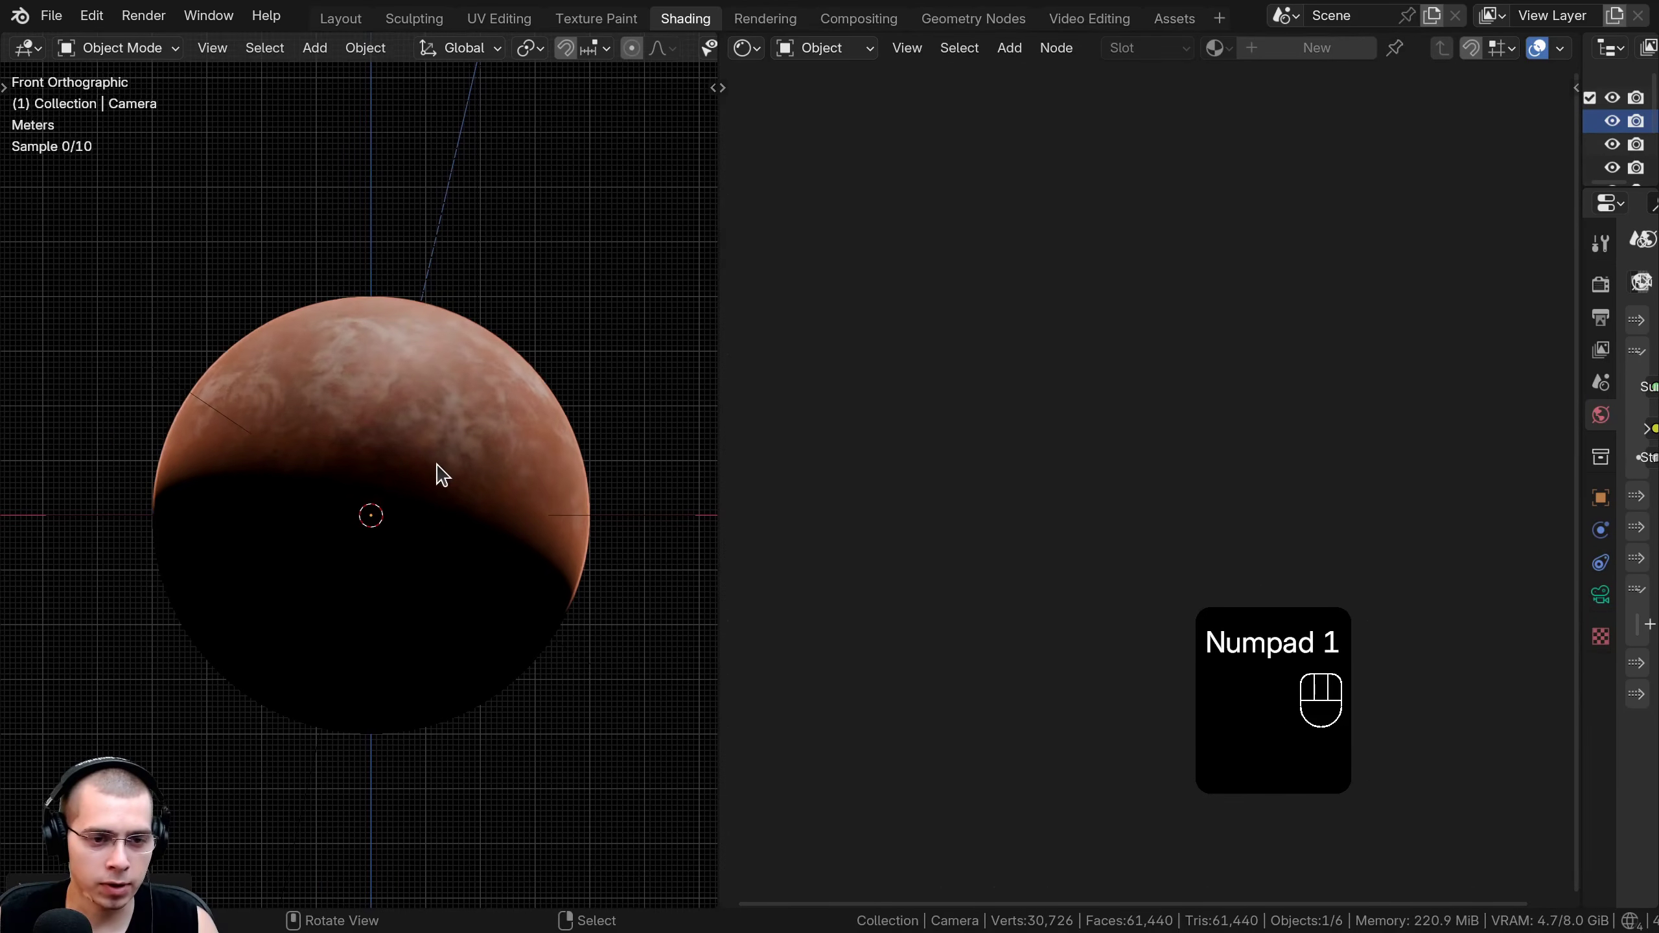
key("ctrl+alt")
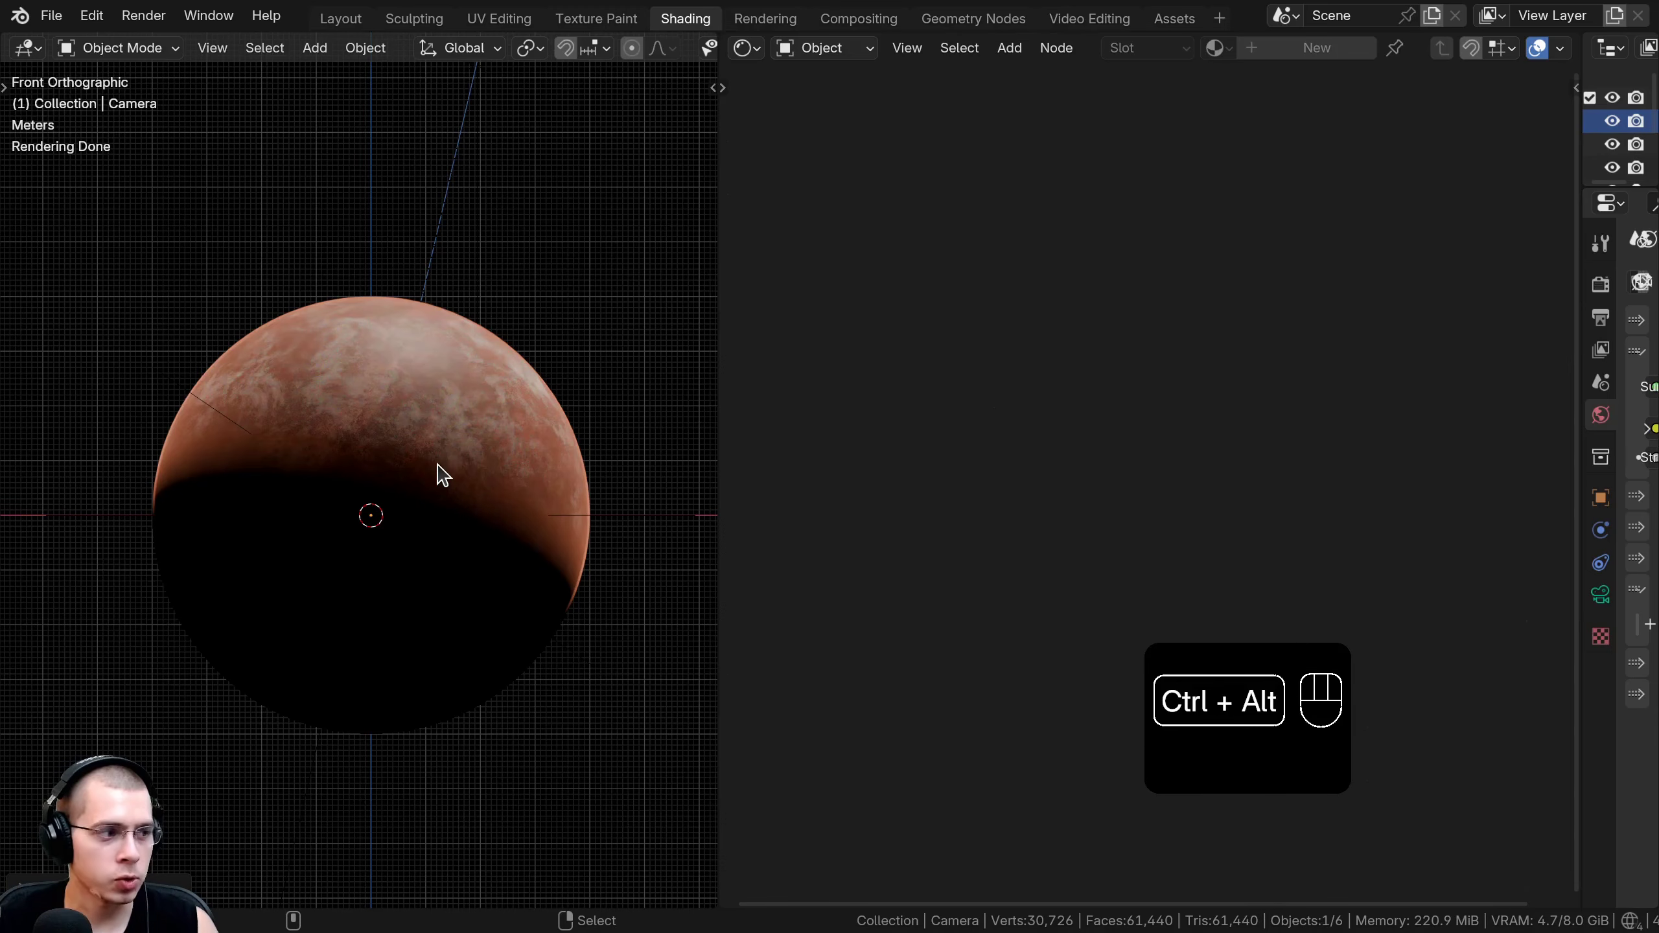
key("ctrl+alt+KP_0")
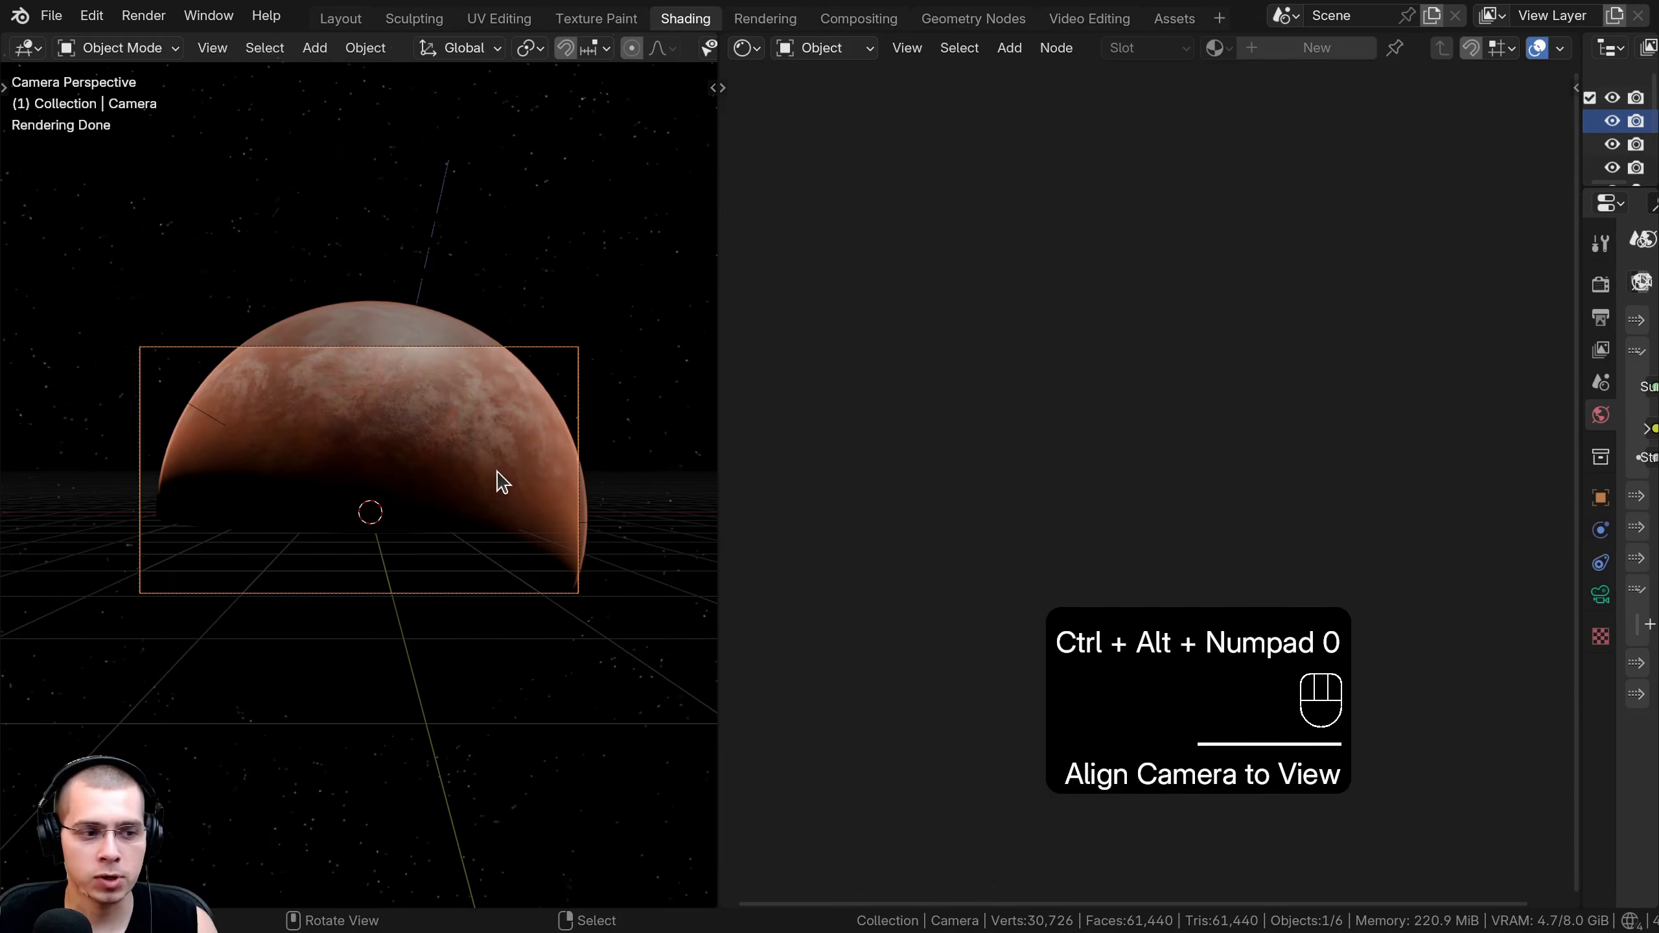
Shift the camera up and sideways to centre the planet horizontally in the camera frame.
key("g")
scroll(537, 364, "up", 2)
key("g")
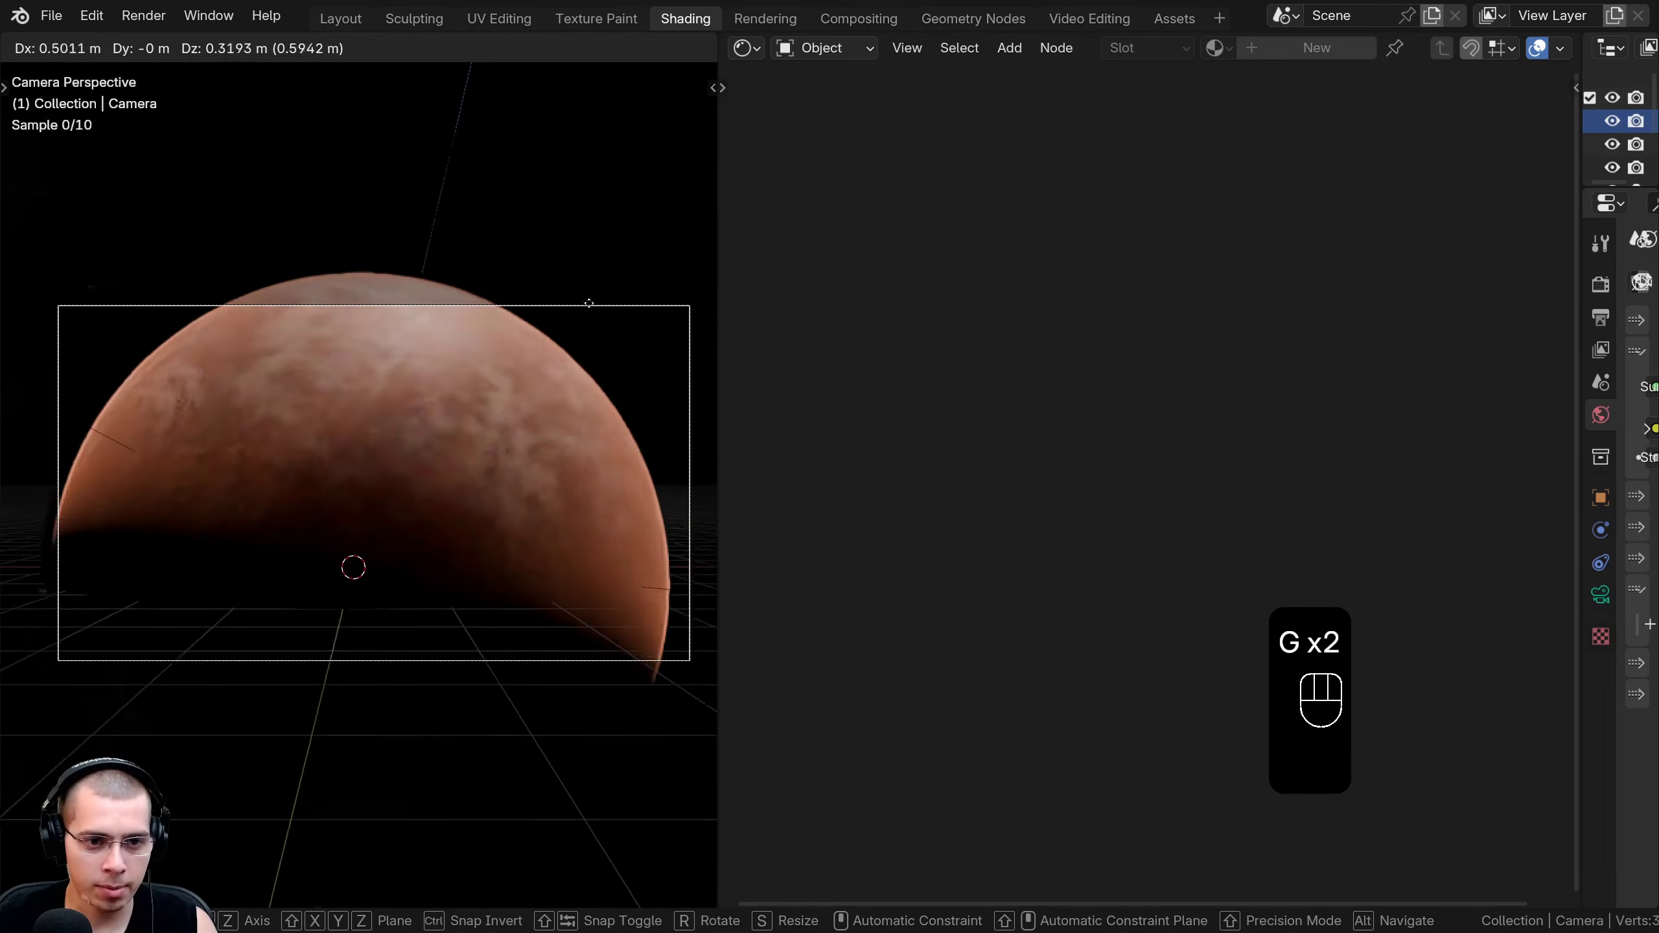
left_click(554, 320)
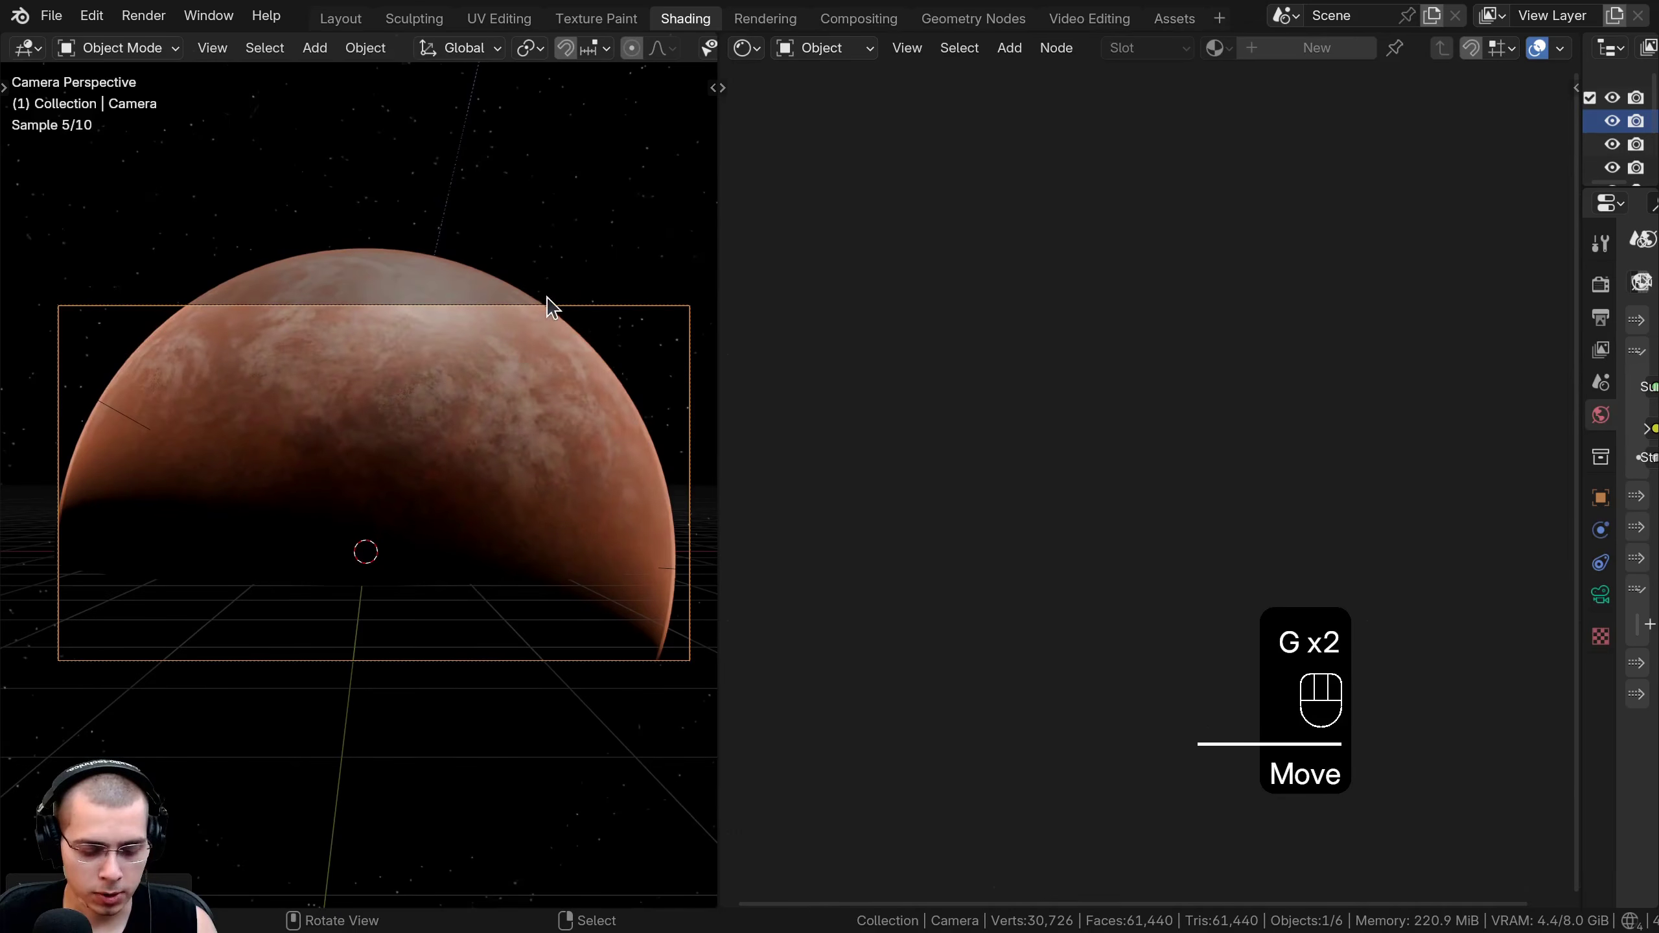
Move the camera back about 7 m along its local Z axis and recentre the planet in the frame.
key("g")
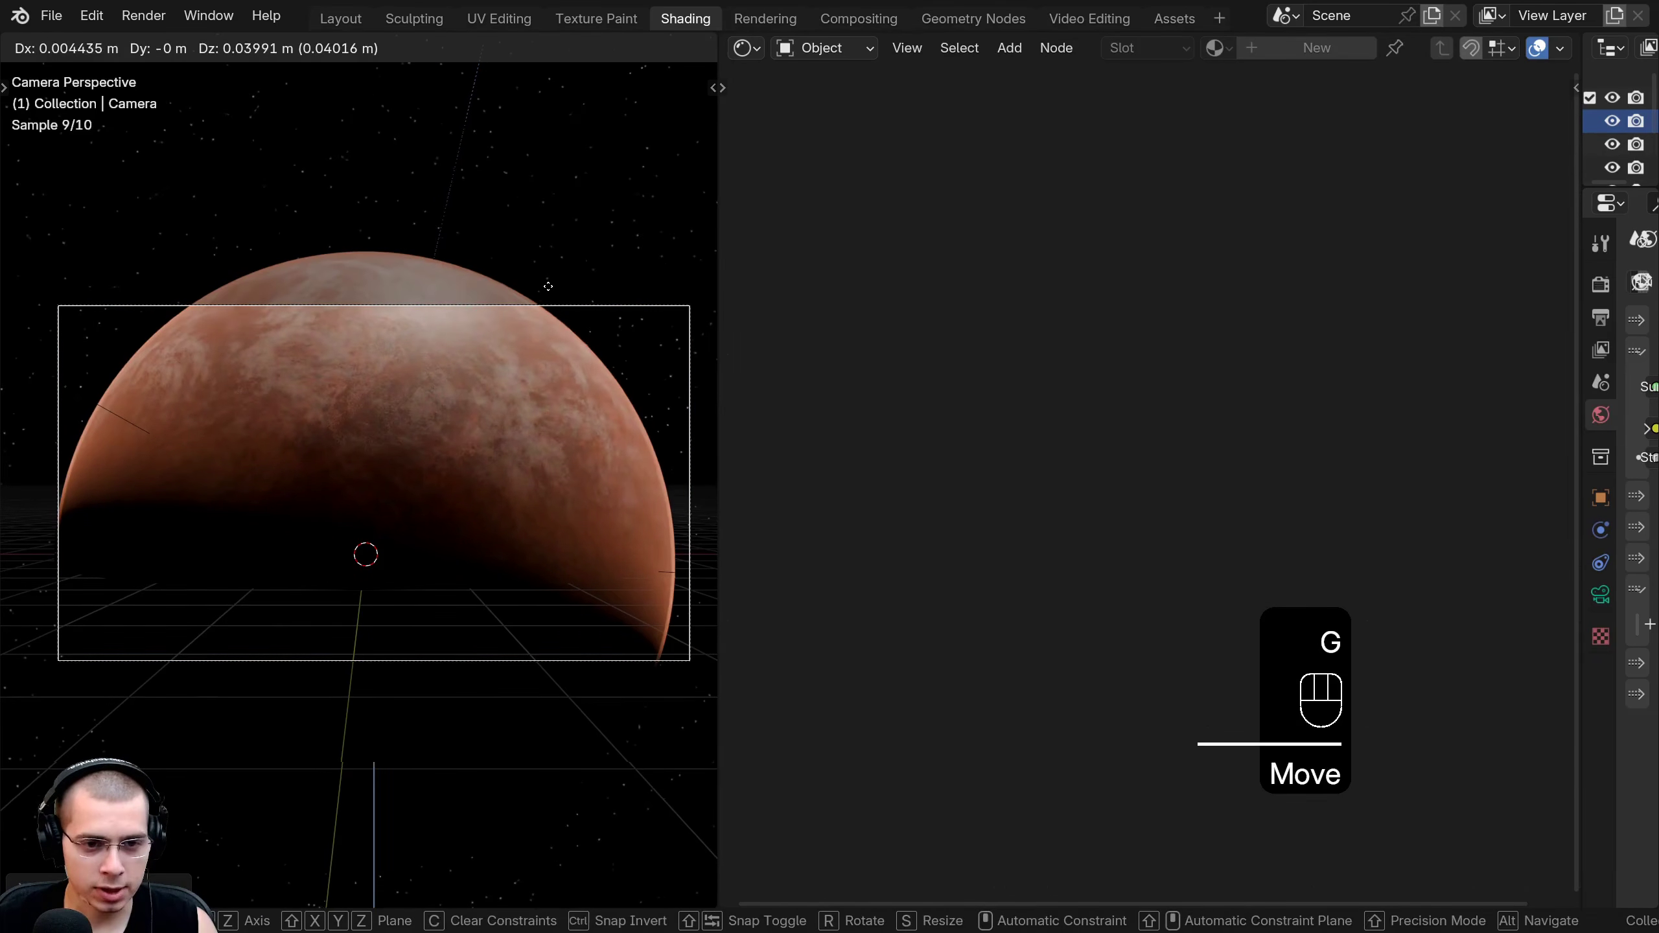
key("z")
key("z")
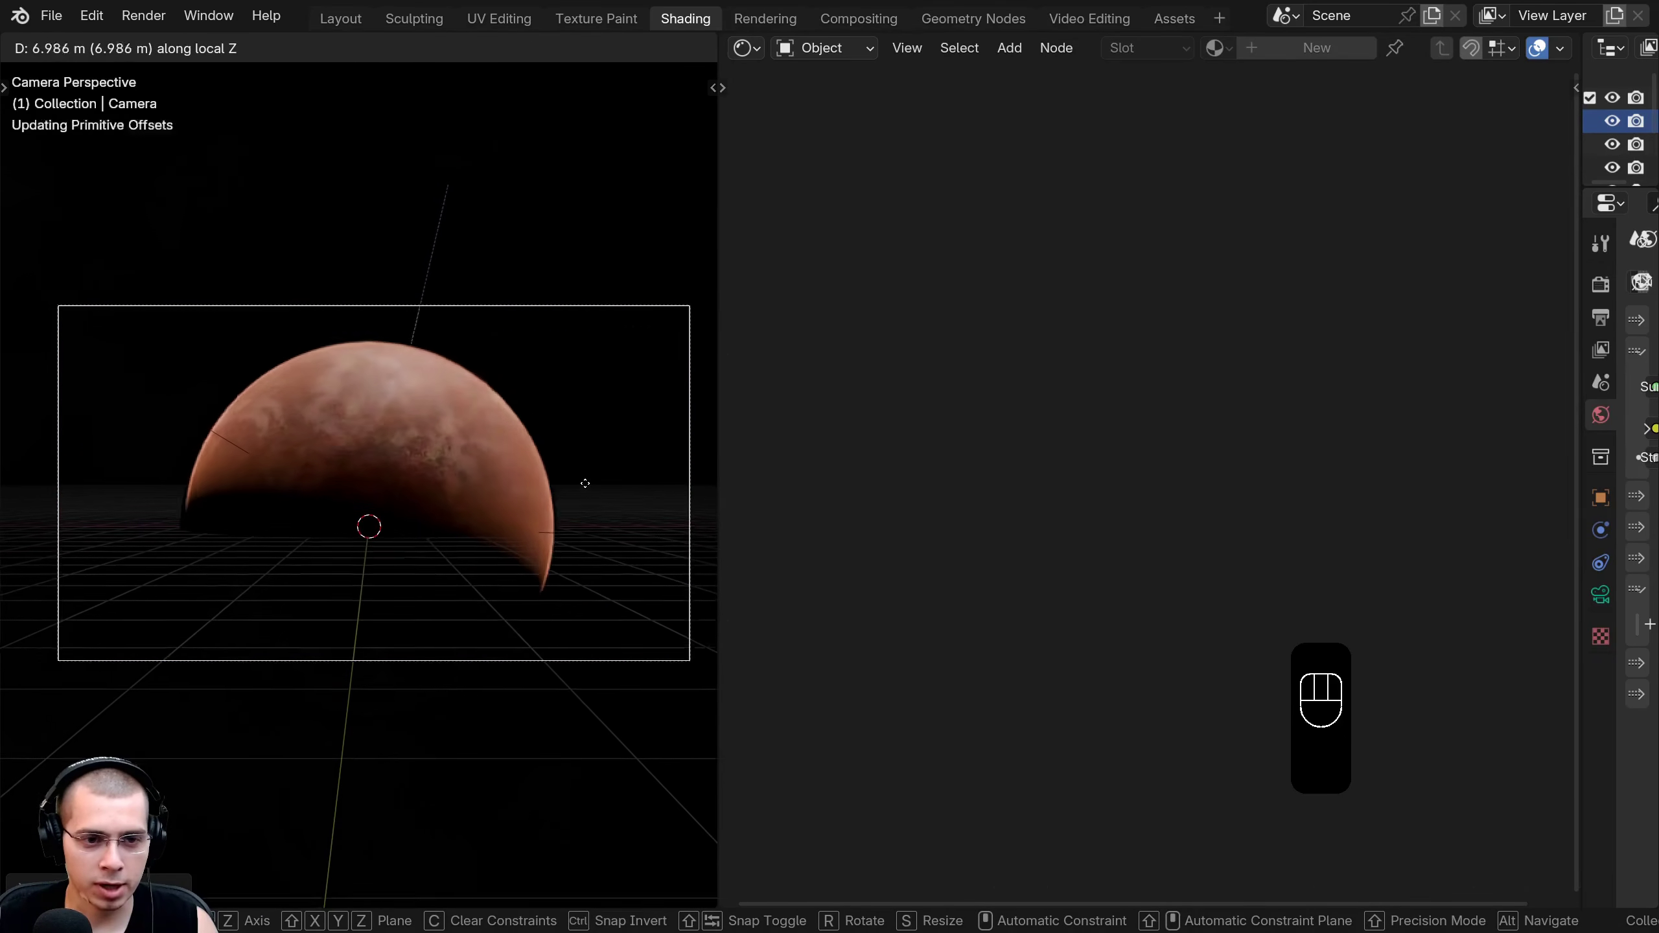
left_click(581, 482)
key("g")
left_click(571, 489)
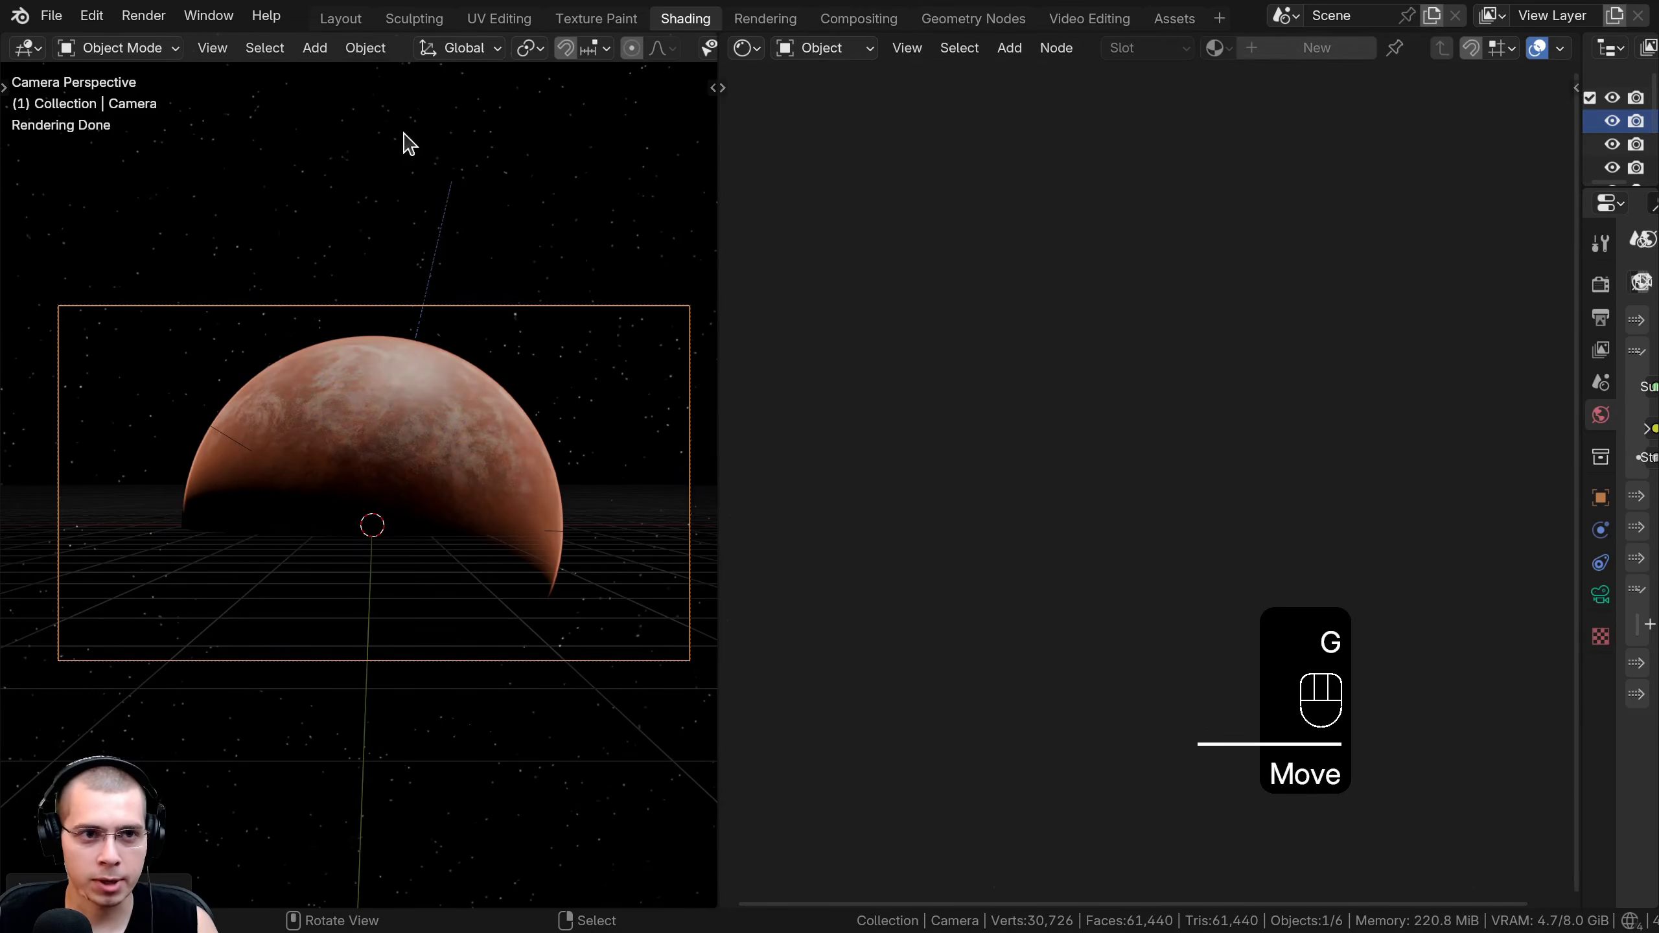
Switch to the Layout workspace and show the scene through the camera with rendered shading.
left_click(341, 20)
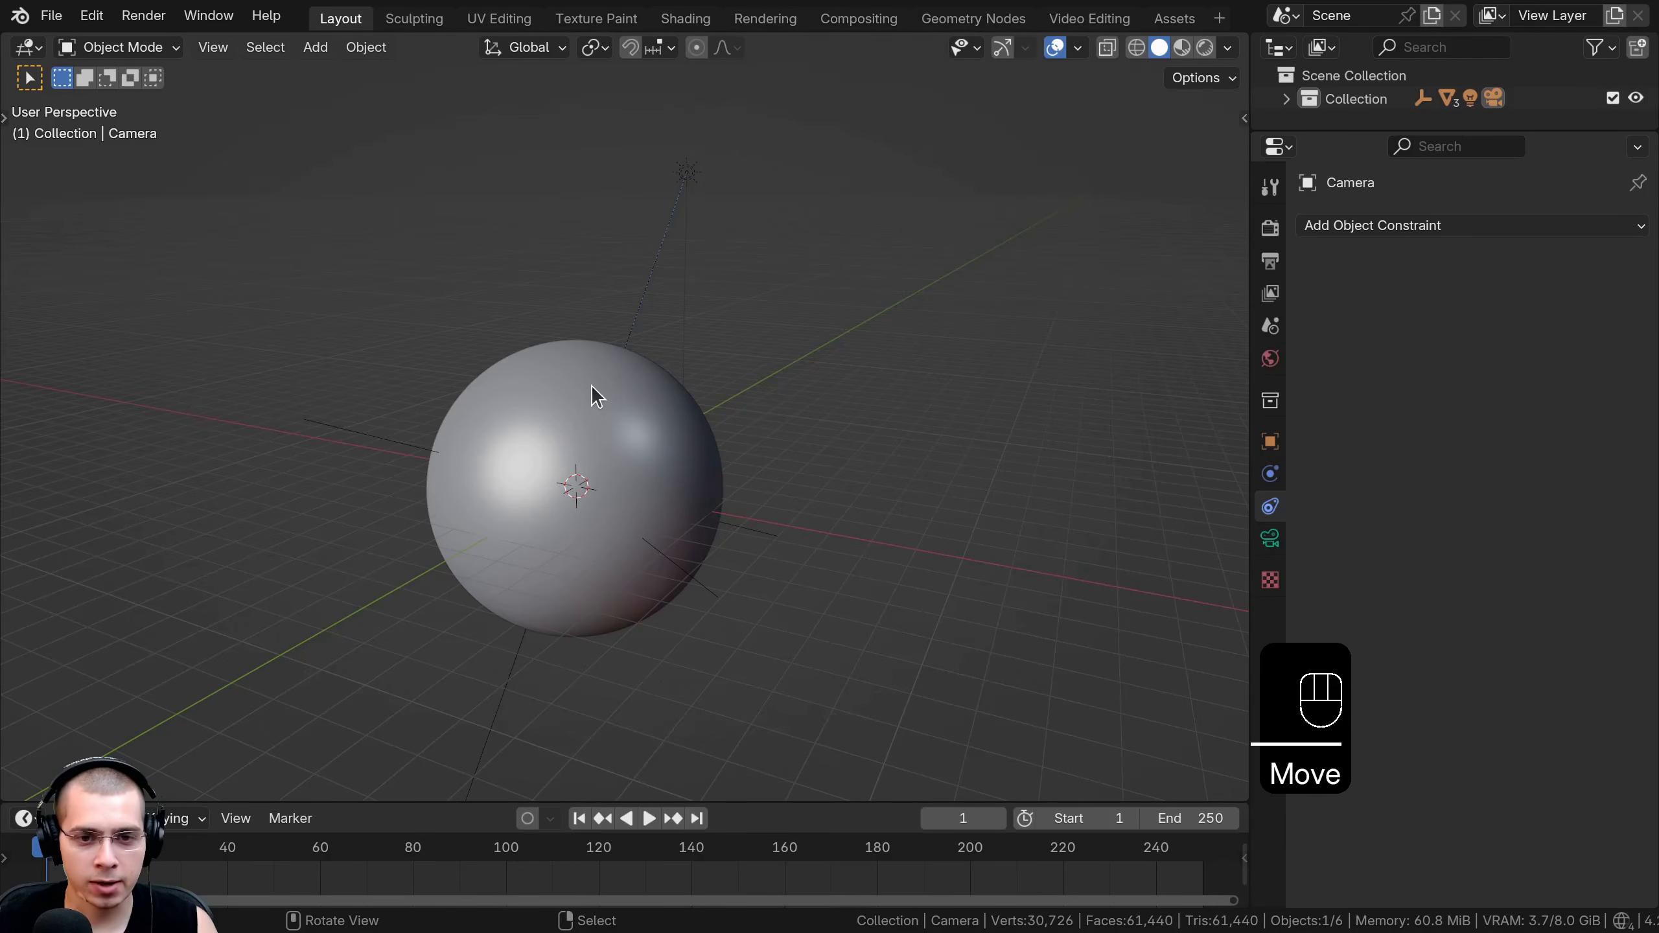
key("KP_0")
key("z")
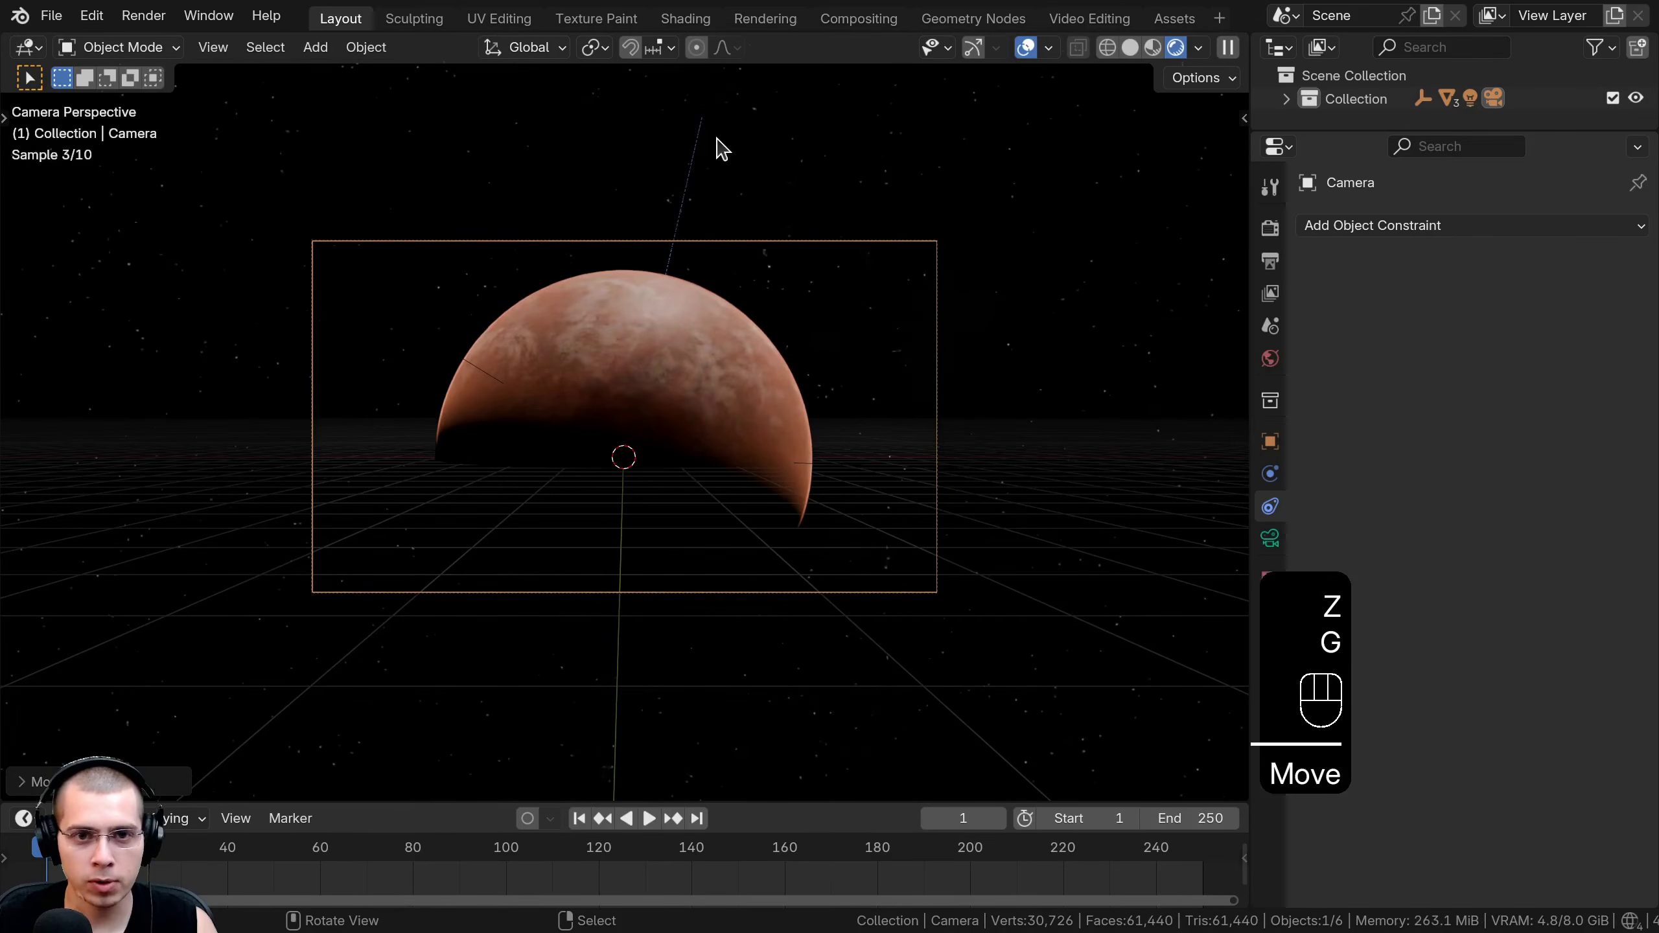
Select the sun and reposition it from the camera view and an orbited view to change the planet's lighting.
left_click(703, 123)
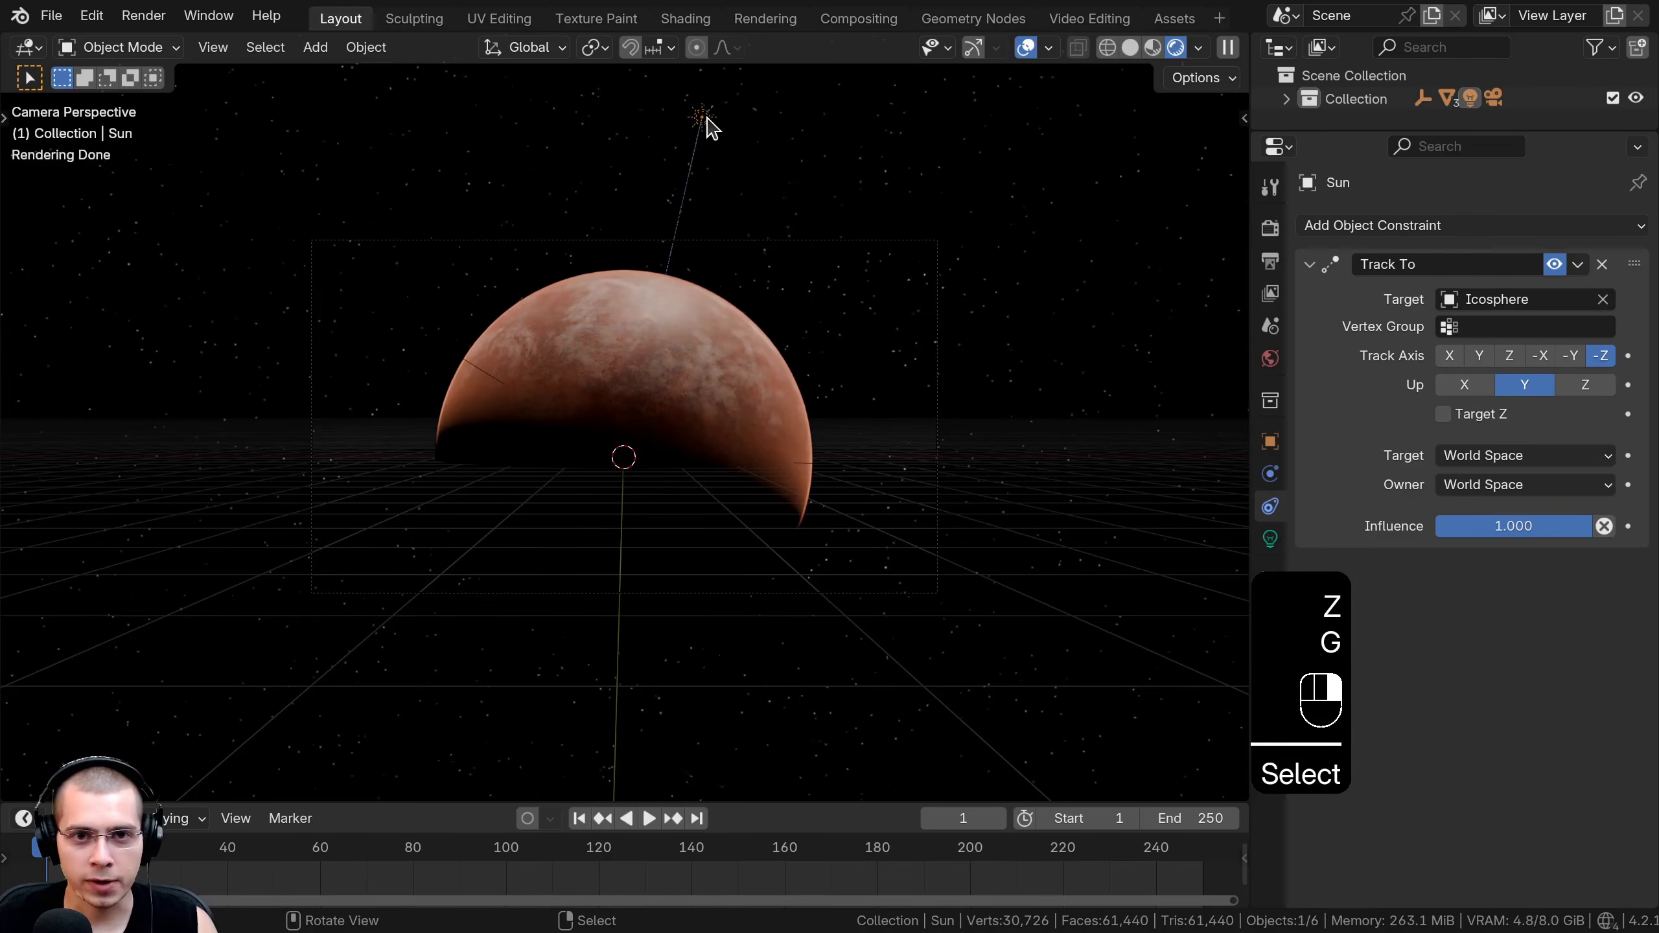
key("g")
left_click(748, 156)
middle_click_drag(749, 156, 645, 178)
scroll(646, 177, "down", 4)
key("g")
left_click(431, 178)
key("KP_0")
key("g")
left_click(748, 637)
Refine the sun's position from another orbited view and again through the camera.
middle_click_drag(935, 386, 637, 354)
scroll(636, 353, "down", 3)
key("g")
left_click(836, 329)
key("KP_0")
key("g")
left_click(687, 271)
Move the sun about 7 m towards the camera side, then adjust it so the shadow falls on the planet's lower left.
middle_click_drag(737, 261, 627, 229)
scroll(627, 229, "down", 4)
key("g")
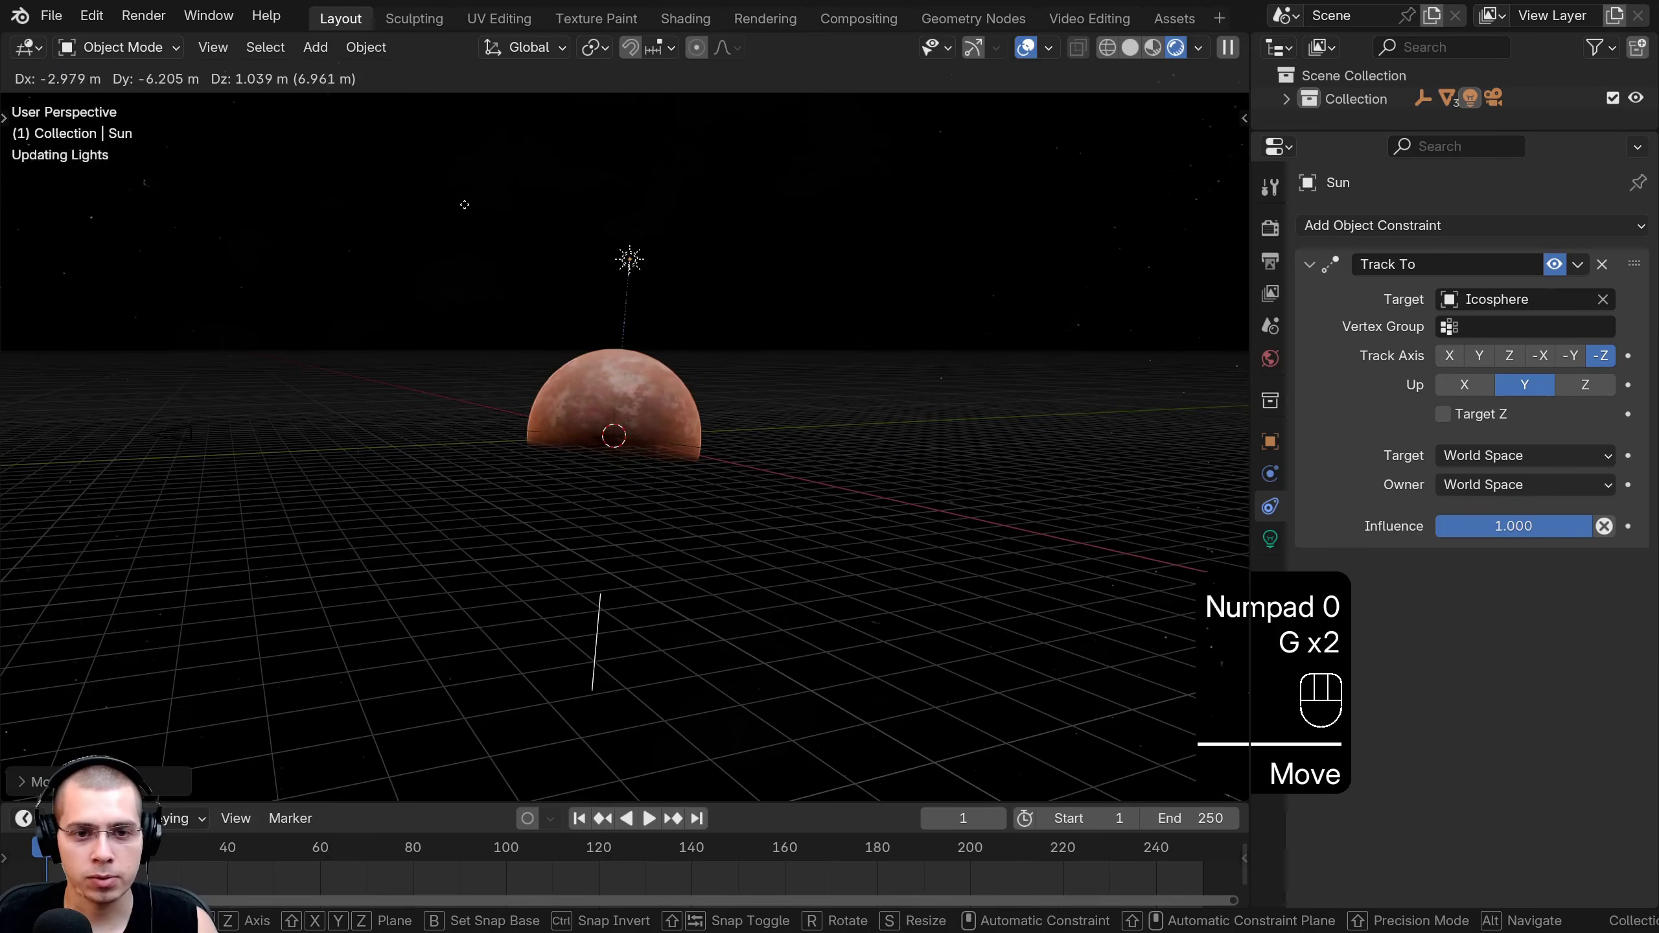
left_click(464, 208)
key("KP_0")
key("g")
left_click(960, 444)
scroll(960, 444, "up", 3)
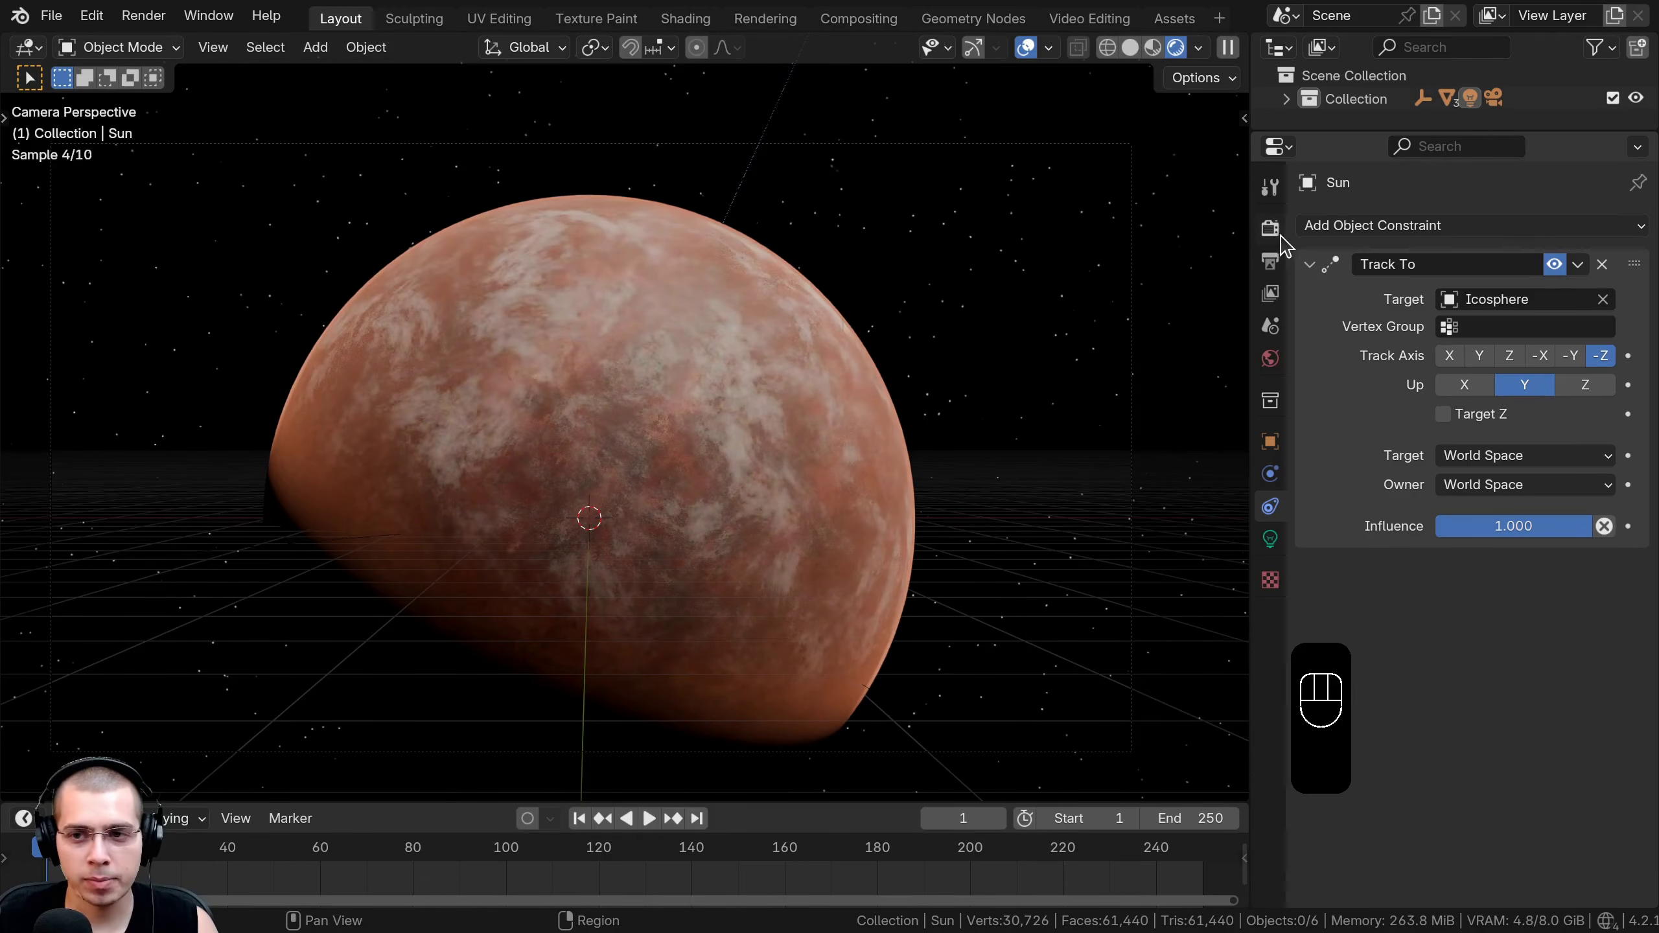
Set the scene's color management look to High Contrast.
left_click(1272, 230)
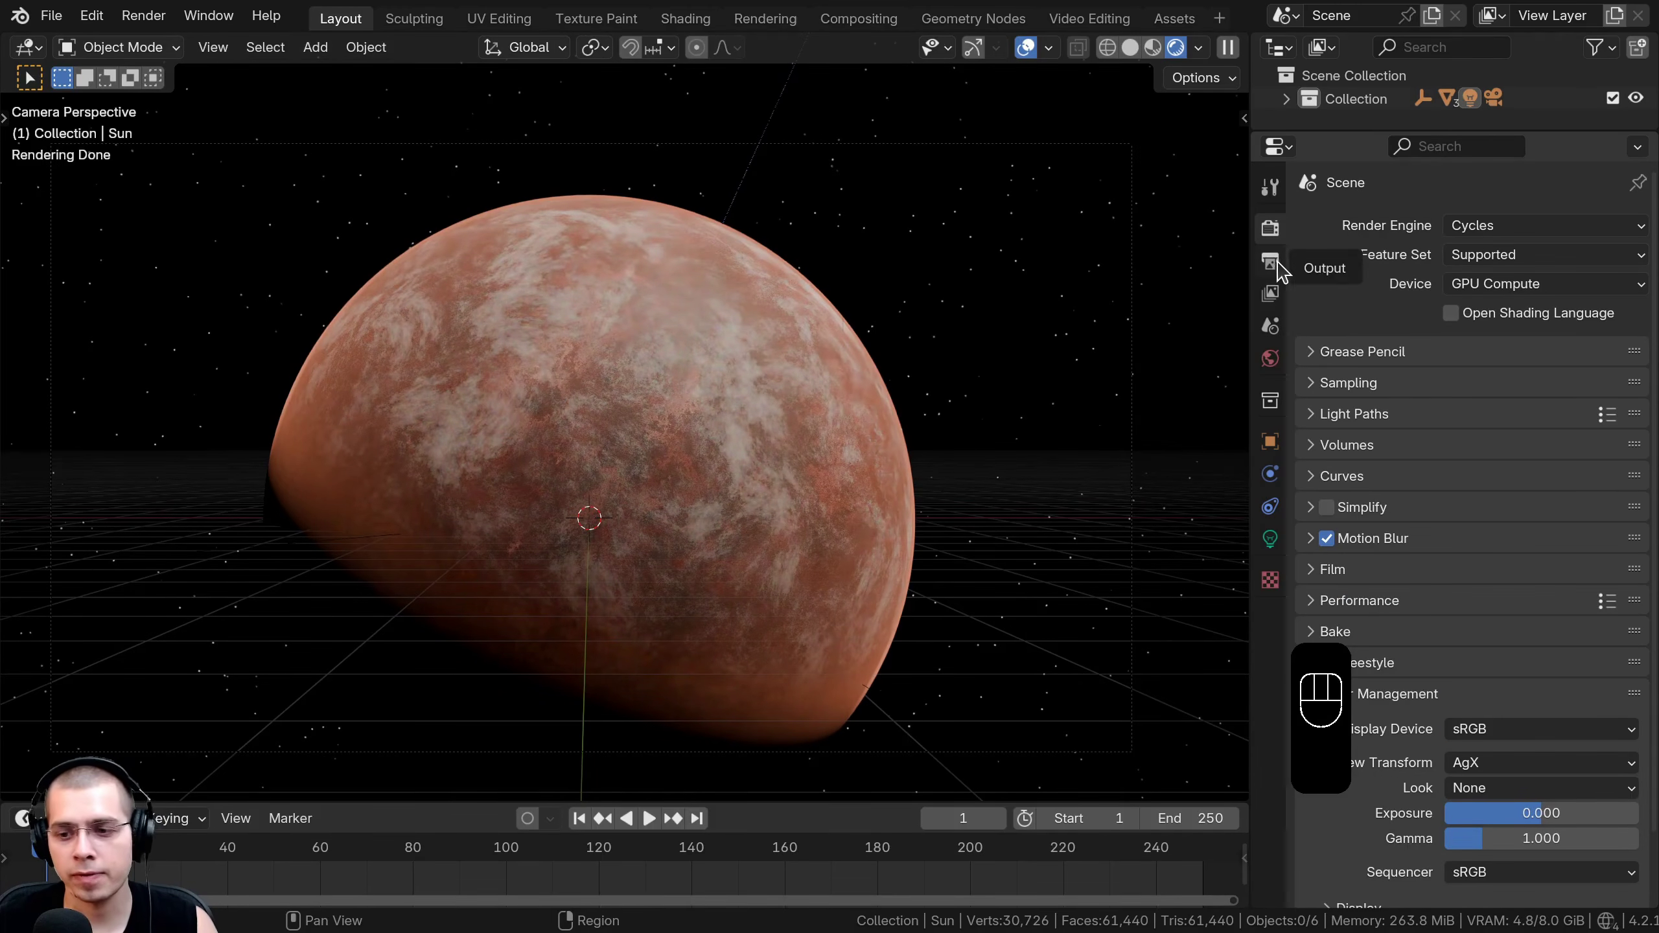
scroll(1419, 836, "down", 3)
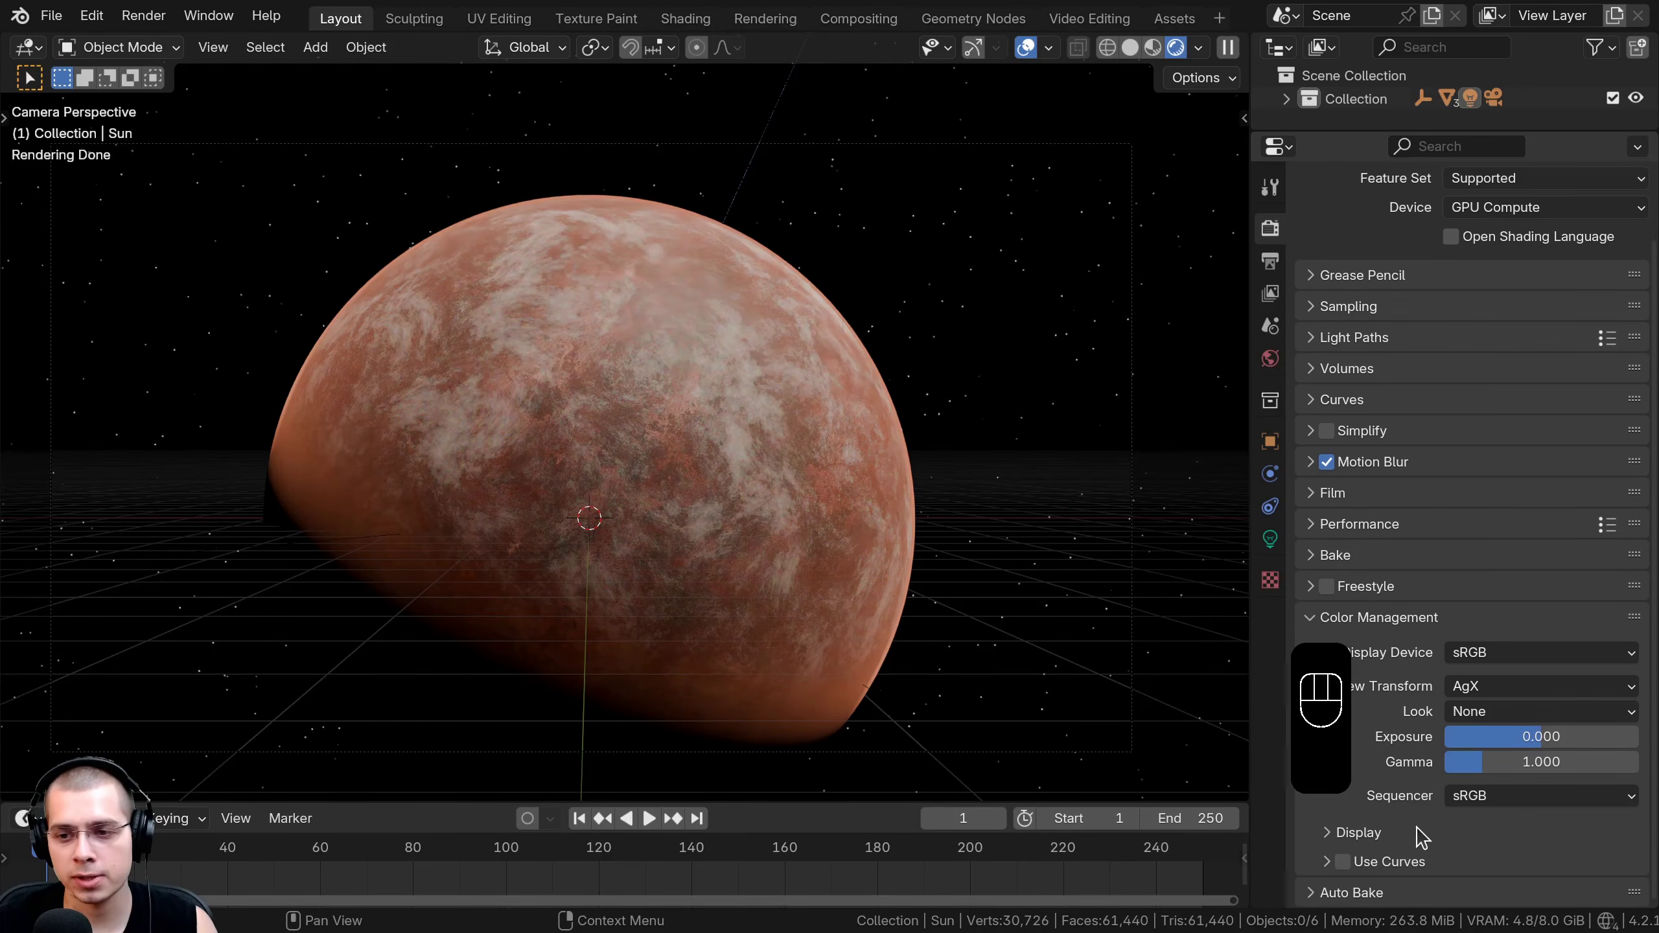
left_click(1487, 710)
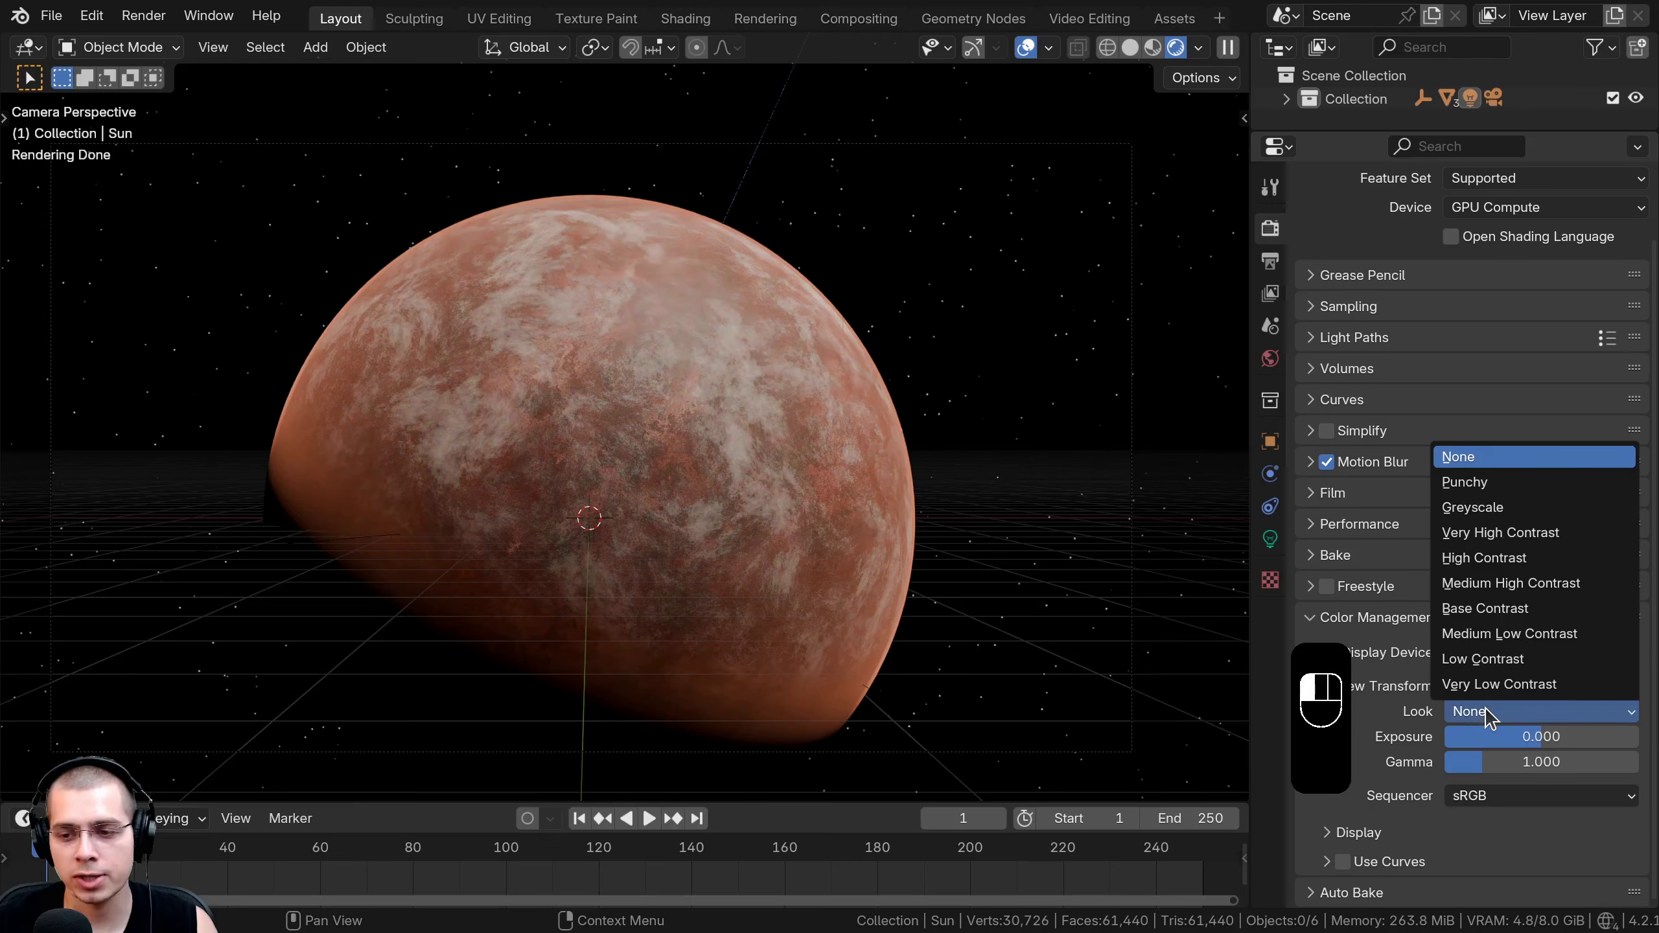
left_click(1516, 561)
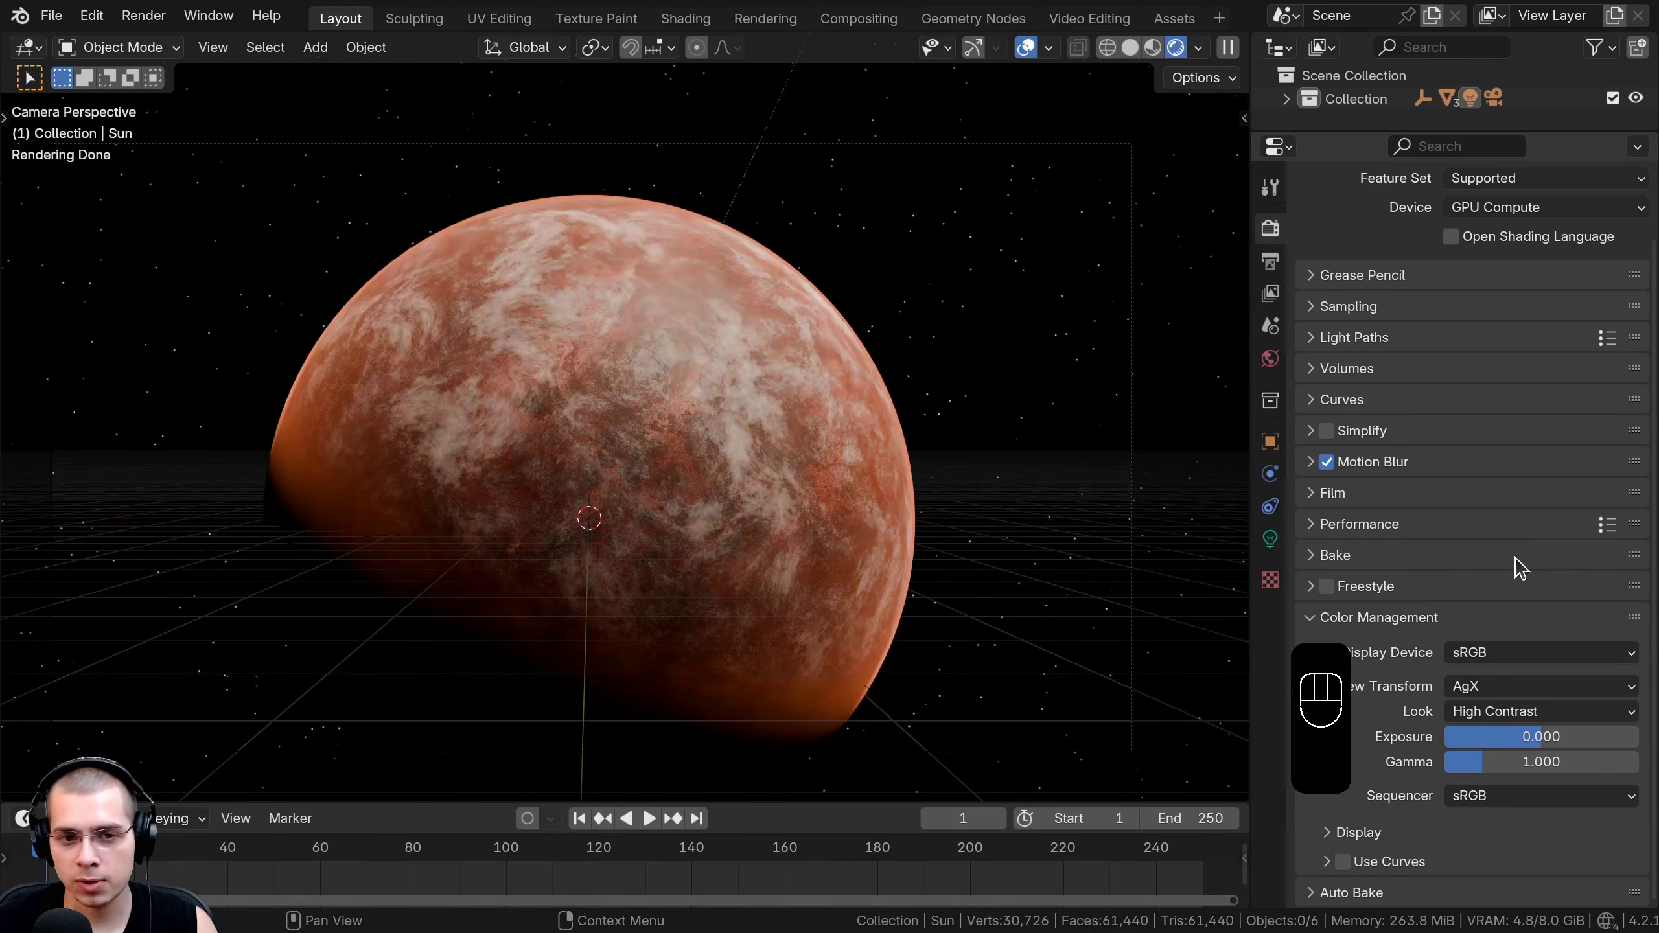
middle_click_drag(725, 424, 759, 428, "shift")
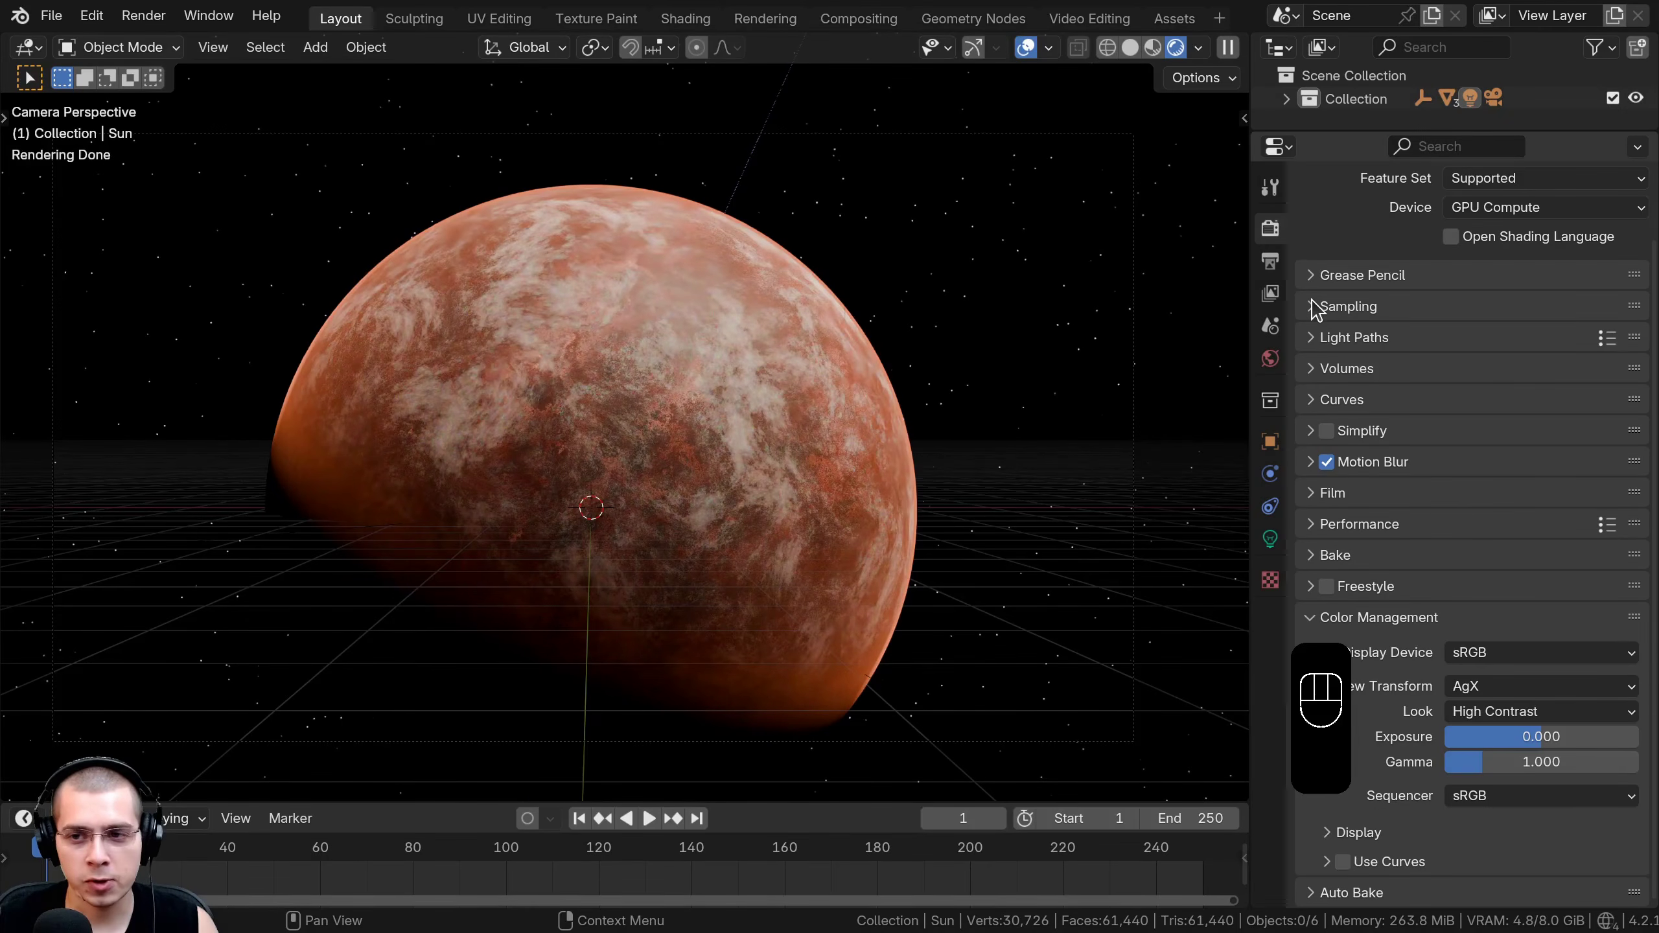
Enable denoising for the final render in the sampling settings.
left_click(1320, 305)
scroll(1528, 585, "down", 7)
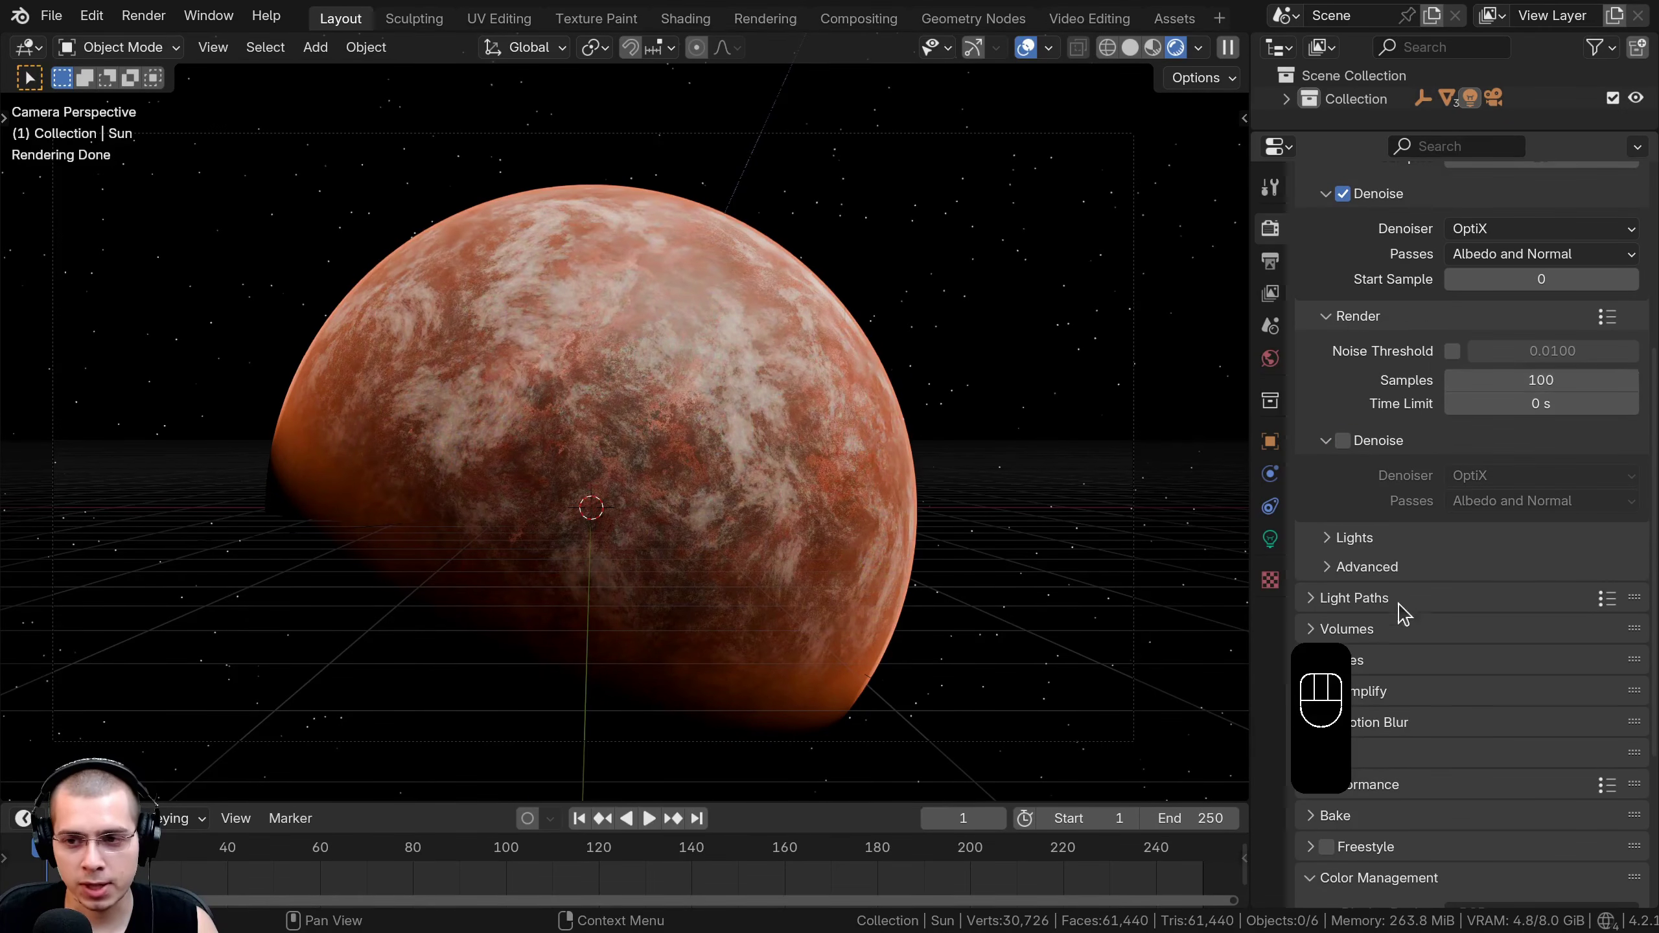
left_click(1342, 441)
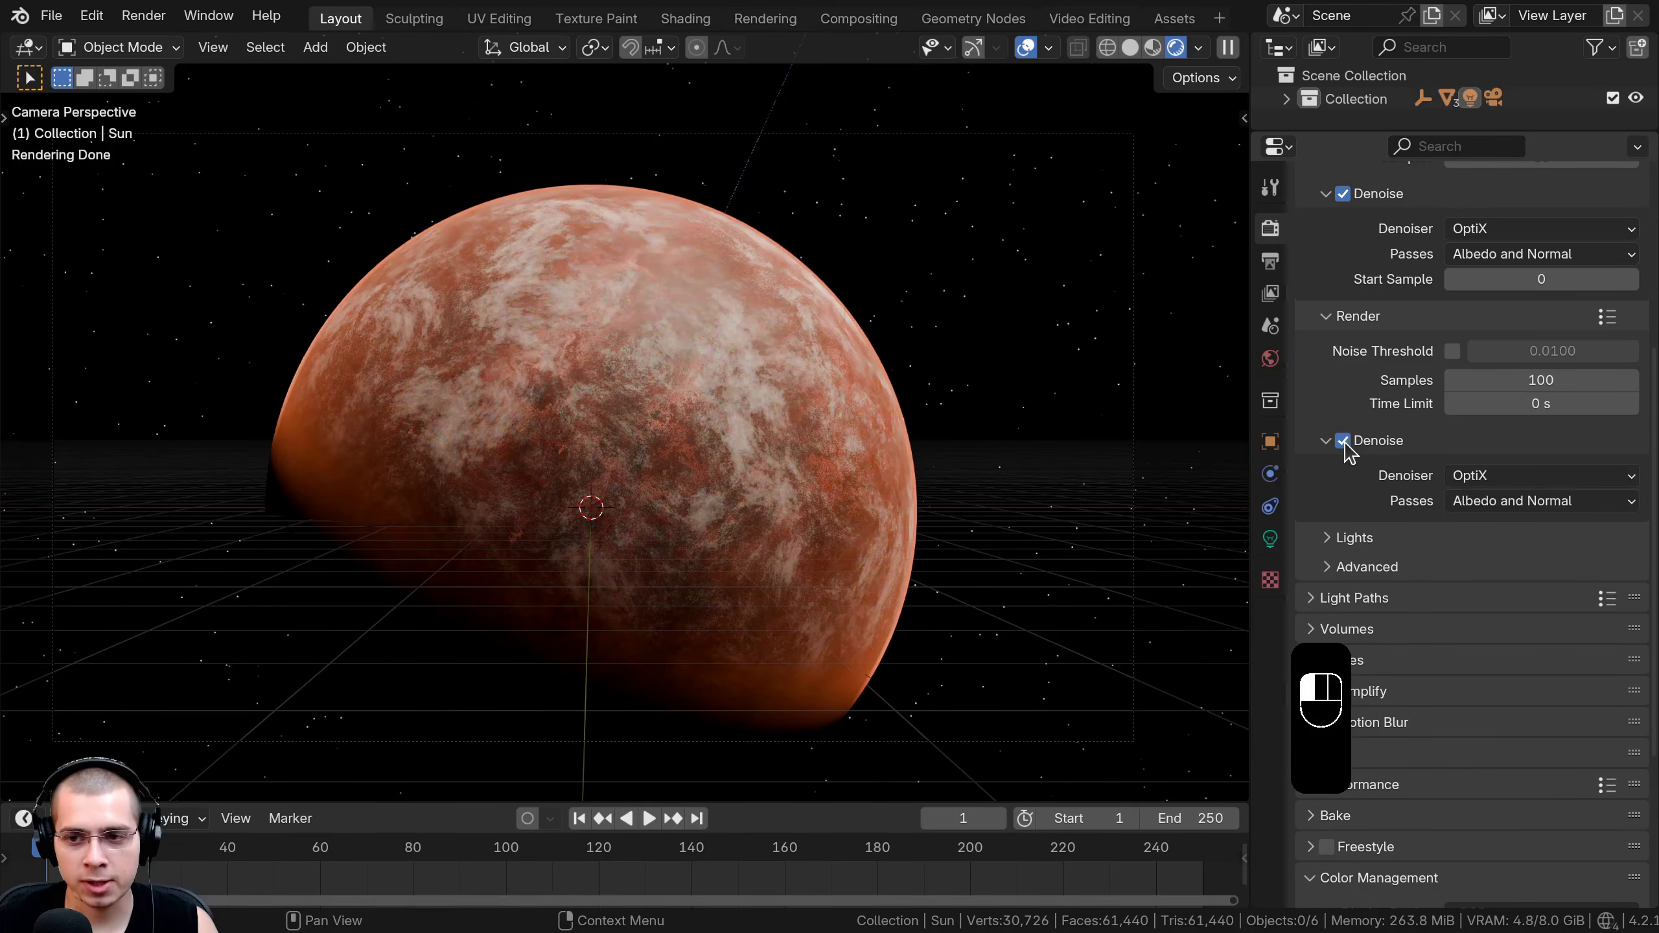
scroll(261, 605, "down", 4)
scroll(627, 366, "up", 4)
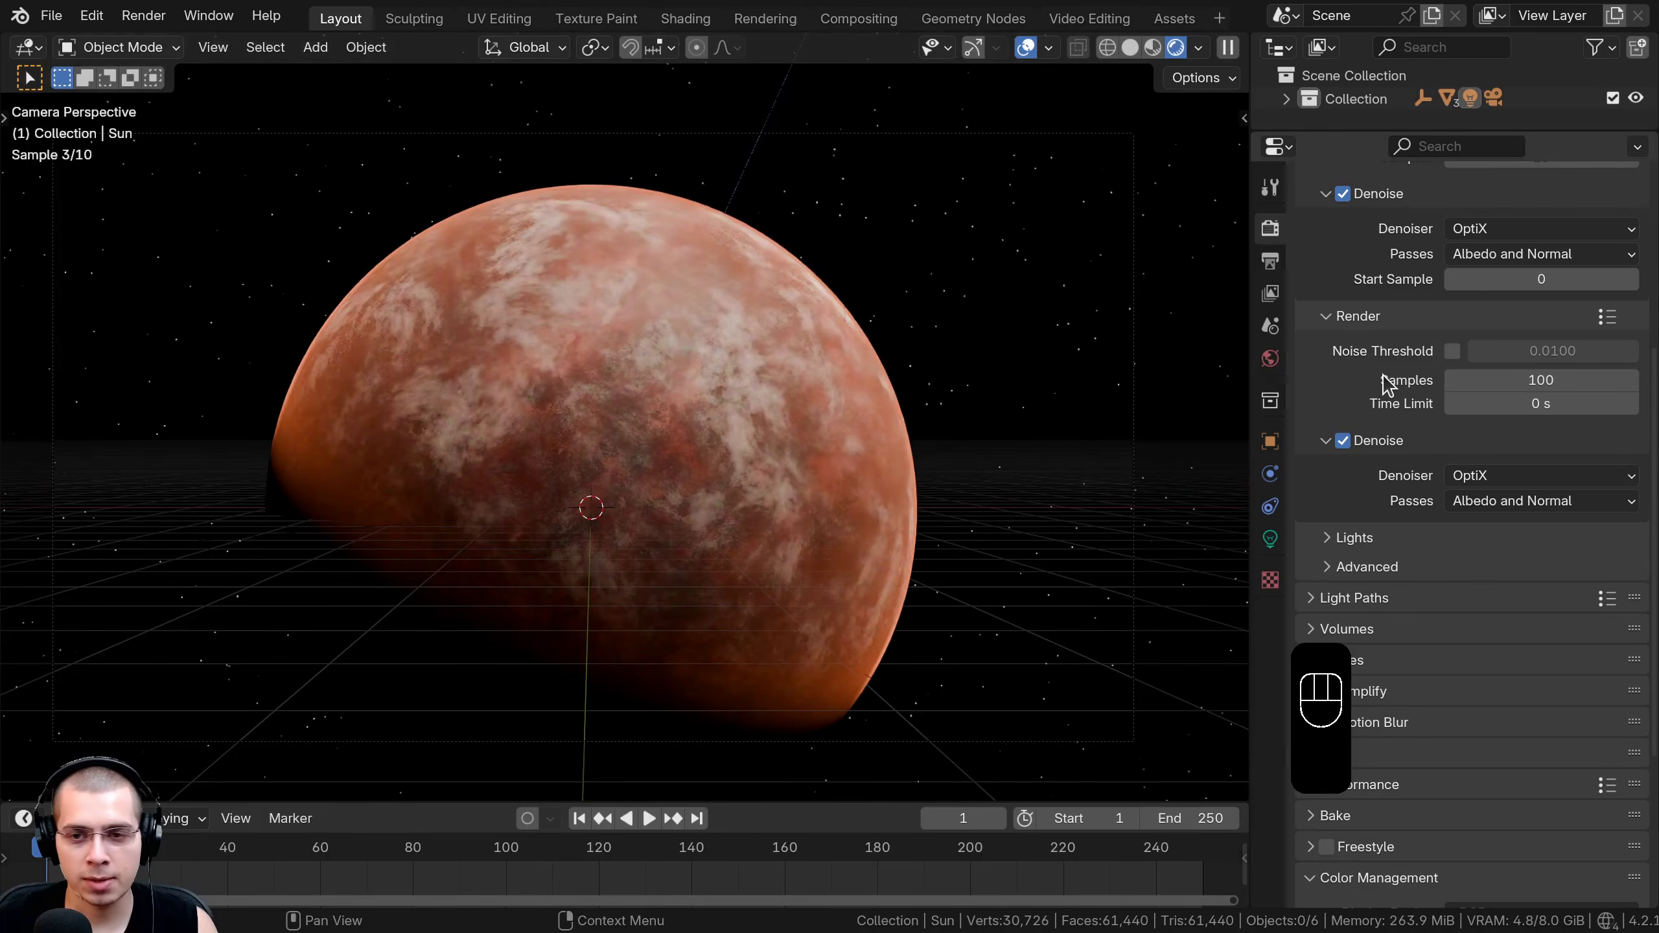
Set the output resolution scale to 200%.
left_click(1271, 262)
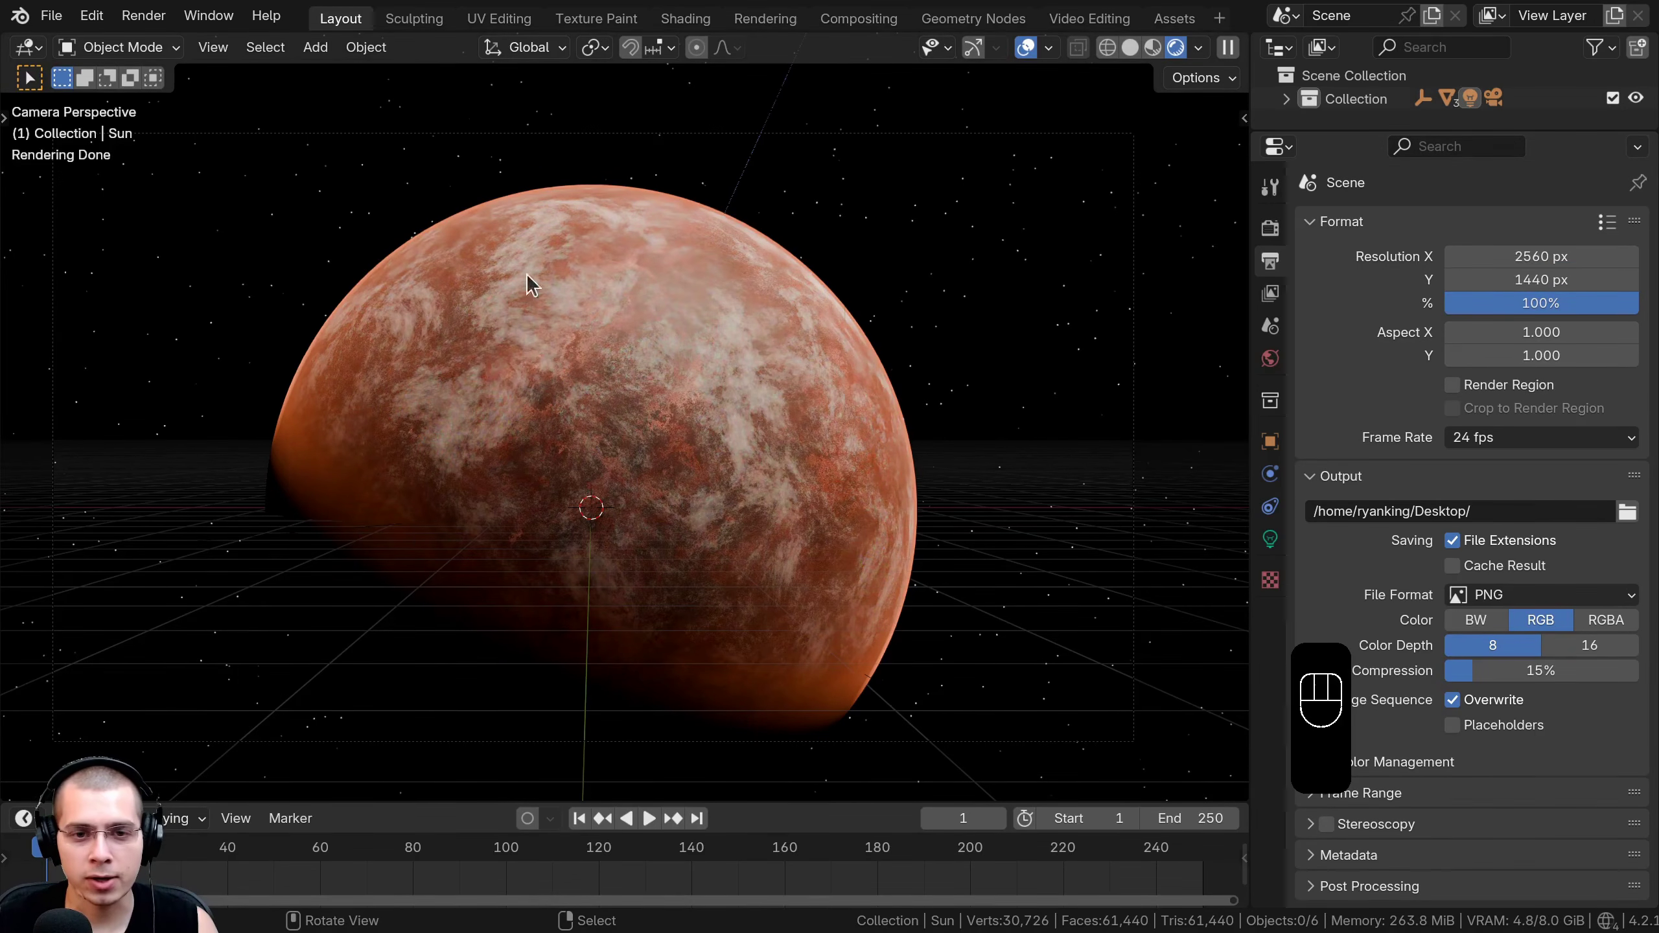
scroll(608, 477, "up", 3)
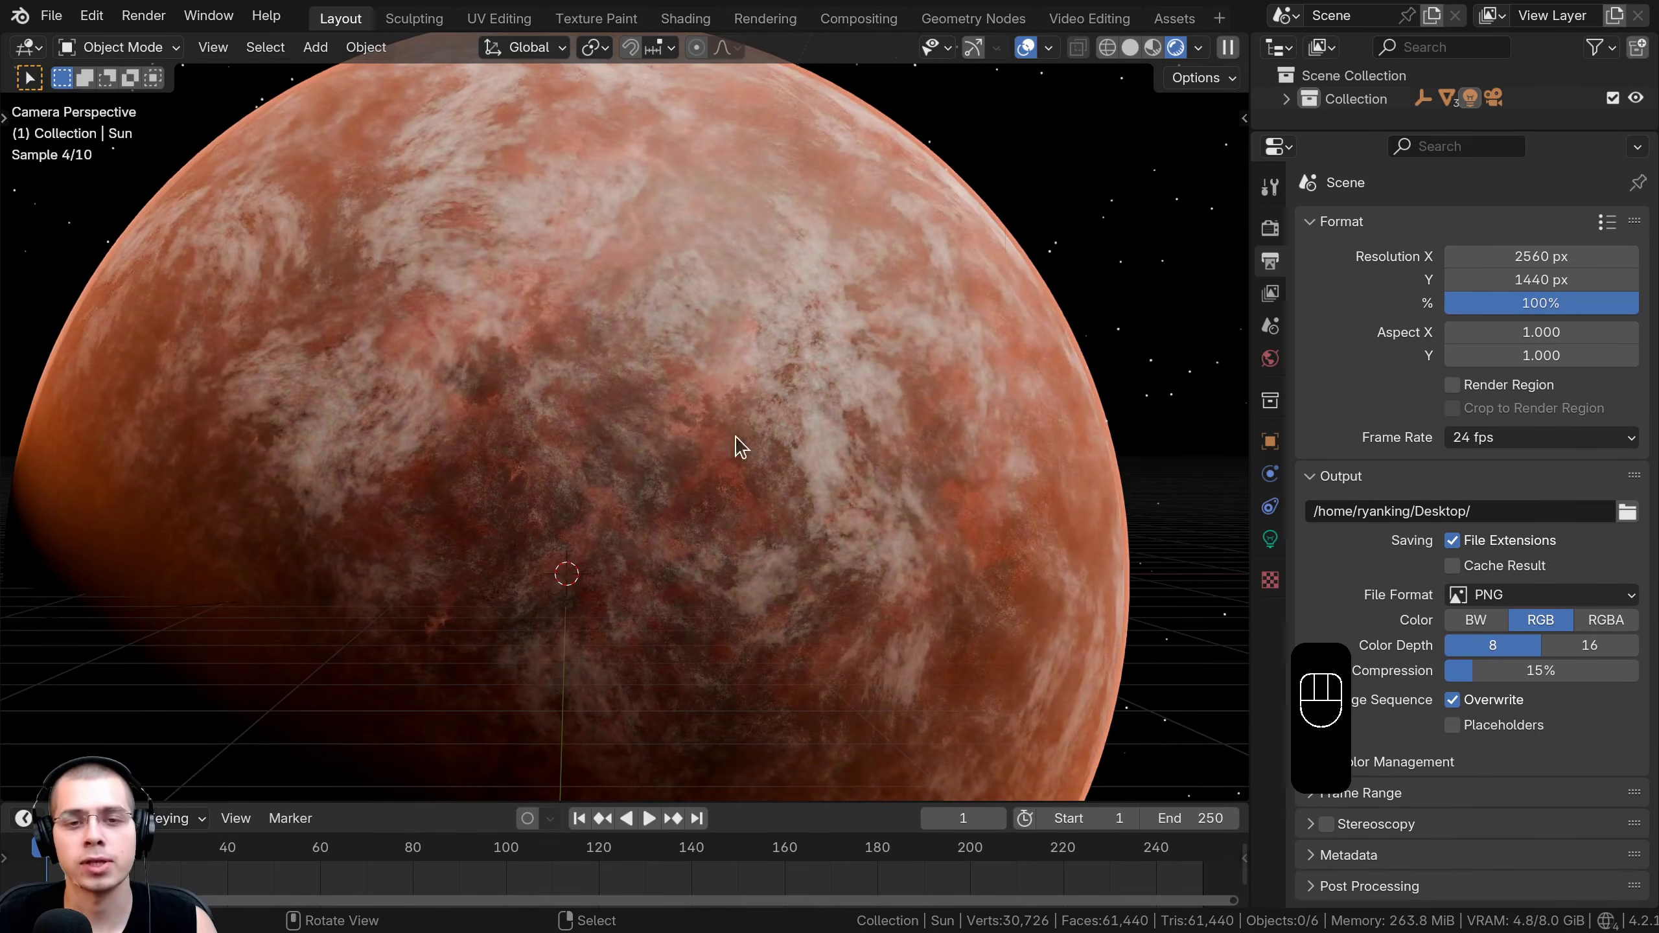
scroll(1103, 354, "down", 2)
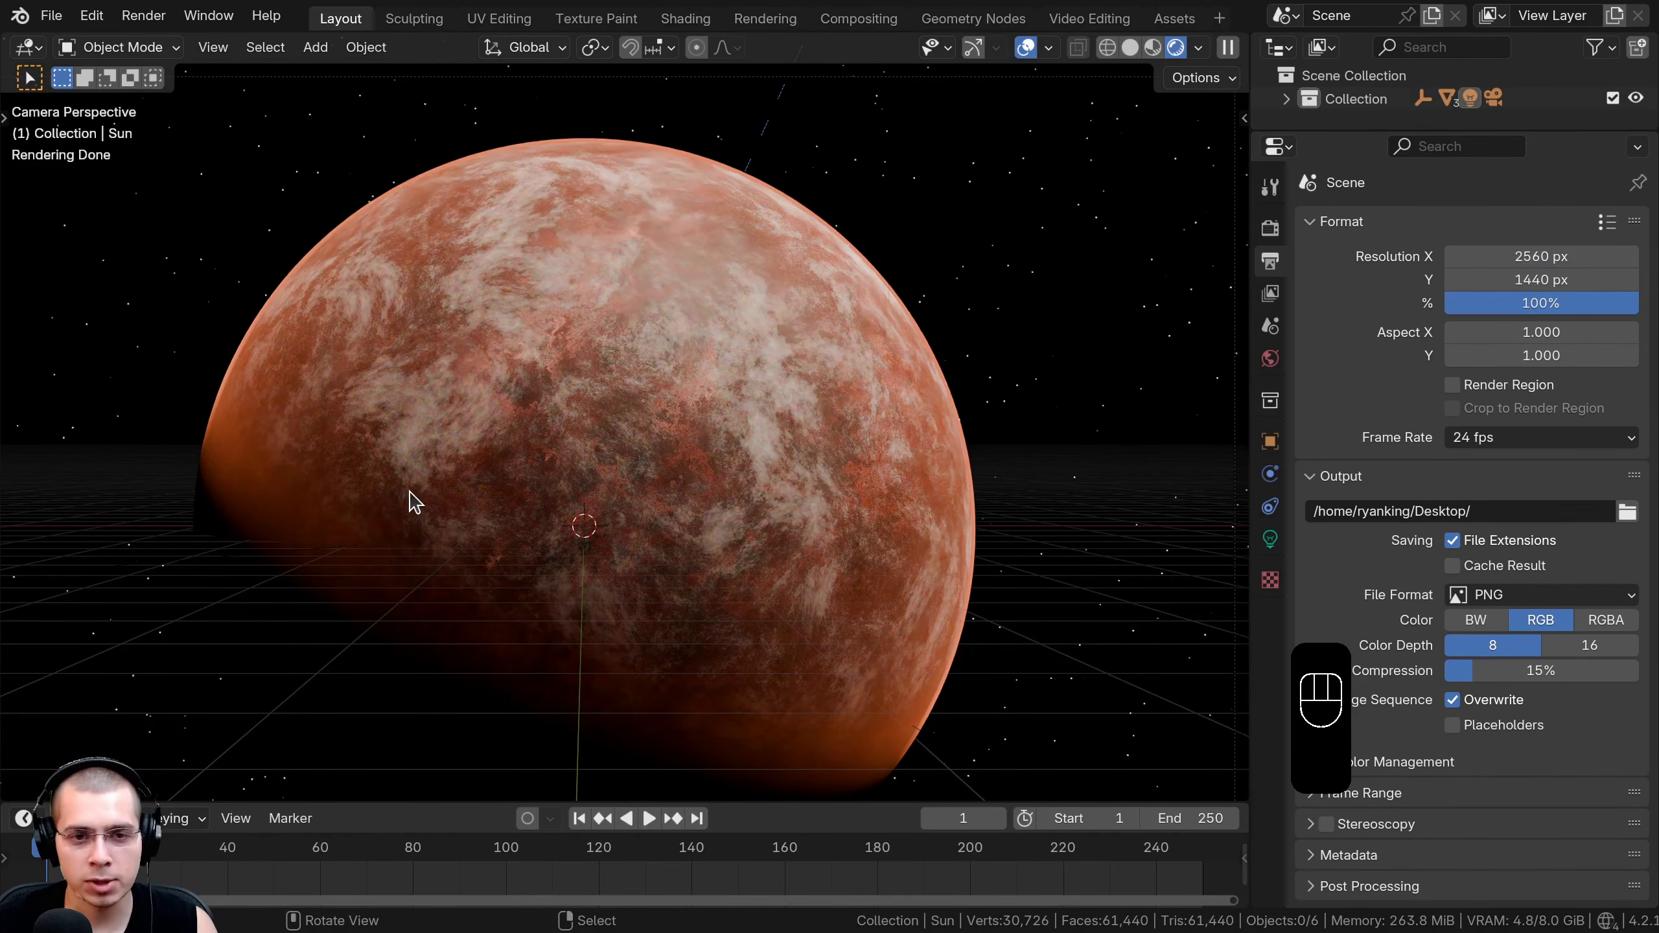
scroll(431, 497, "down", 2)
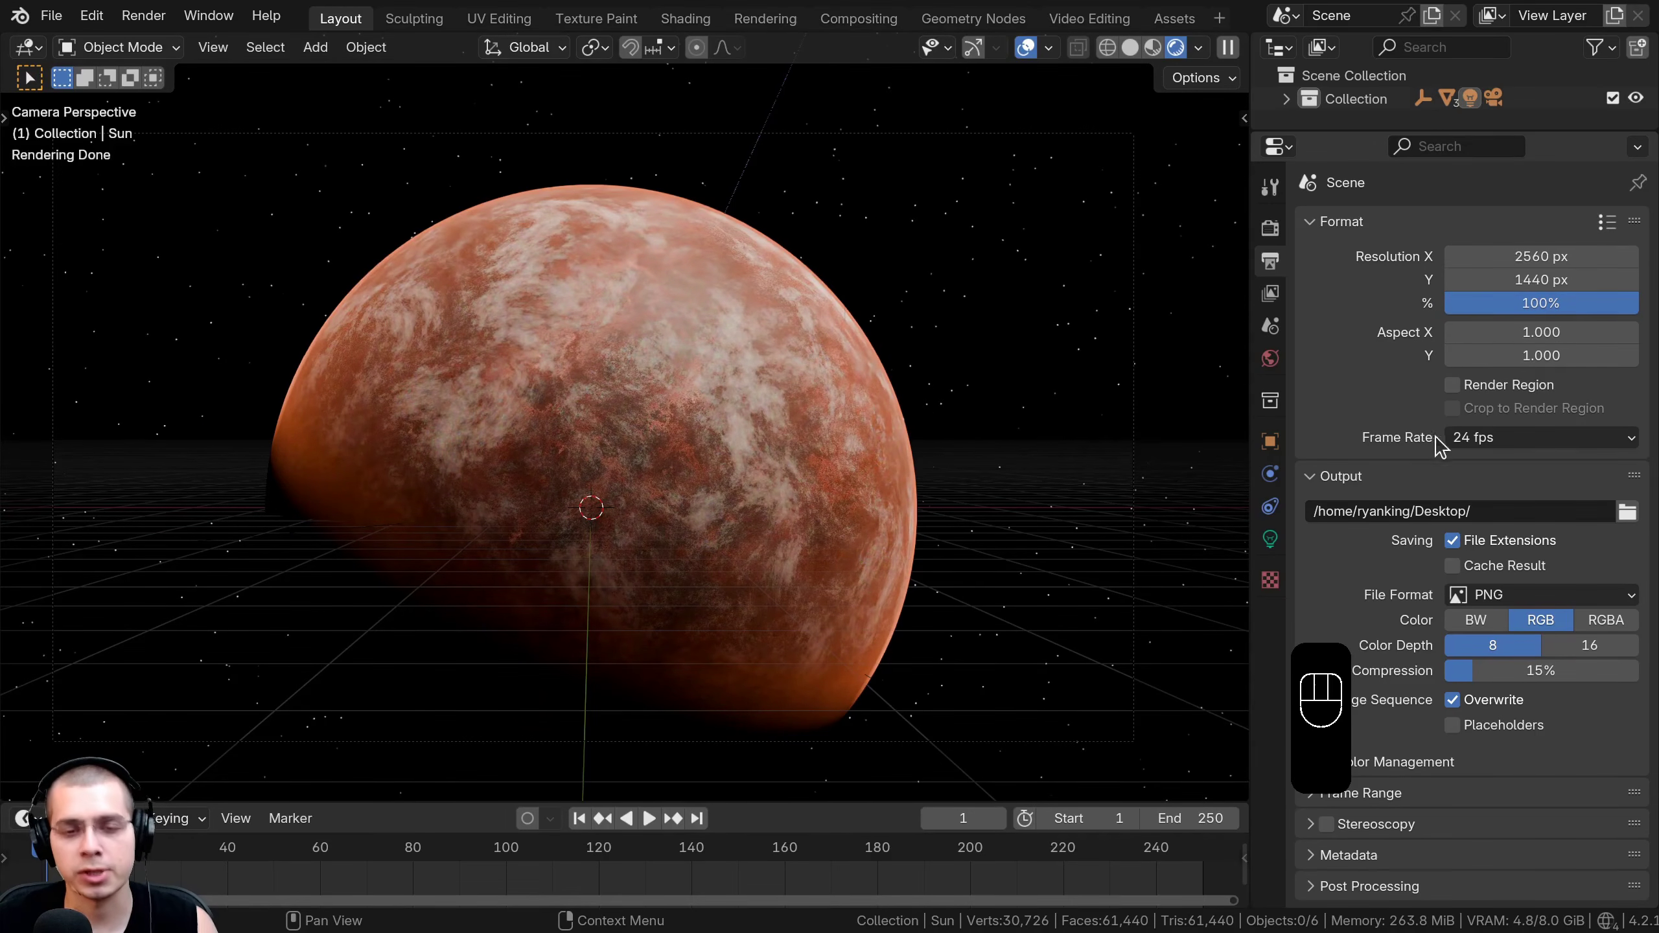
left_click(1511, 305)
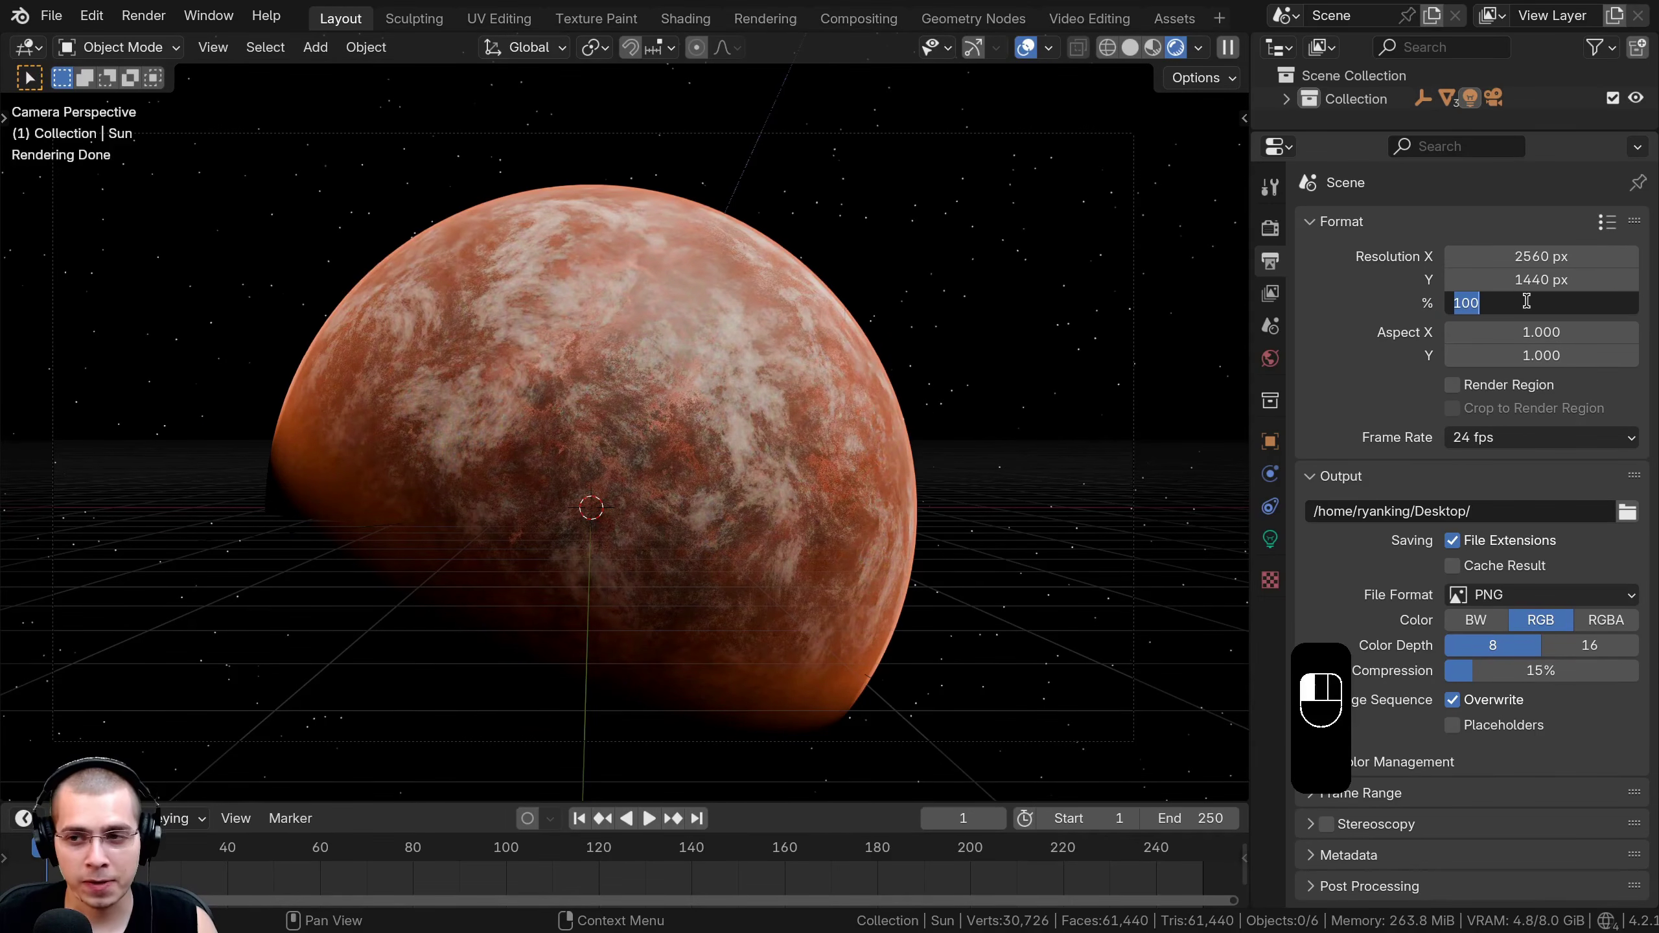
type("200")
key("Return")
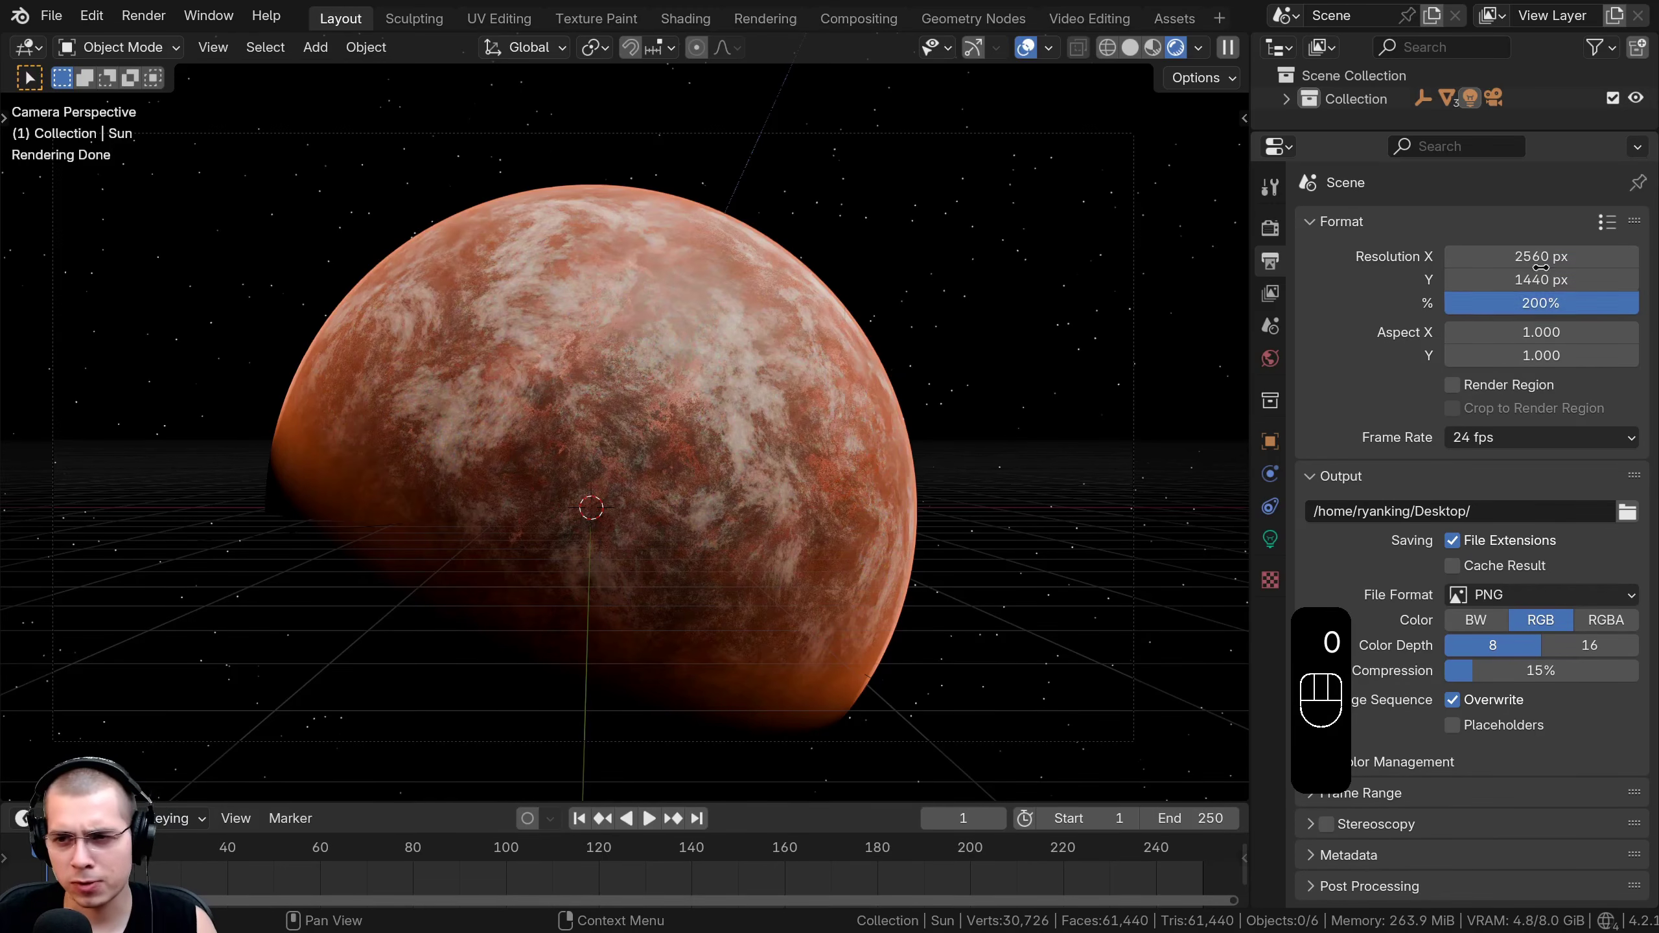
Examine the planet's surface detail up close and check the render engine options.
scroll(556, 399, "up", 5)
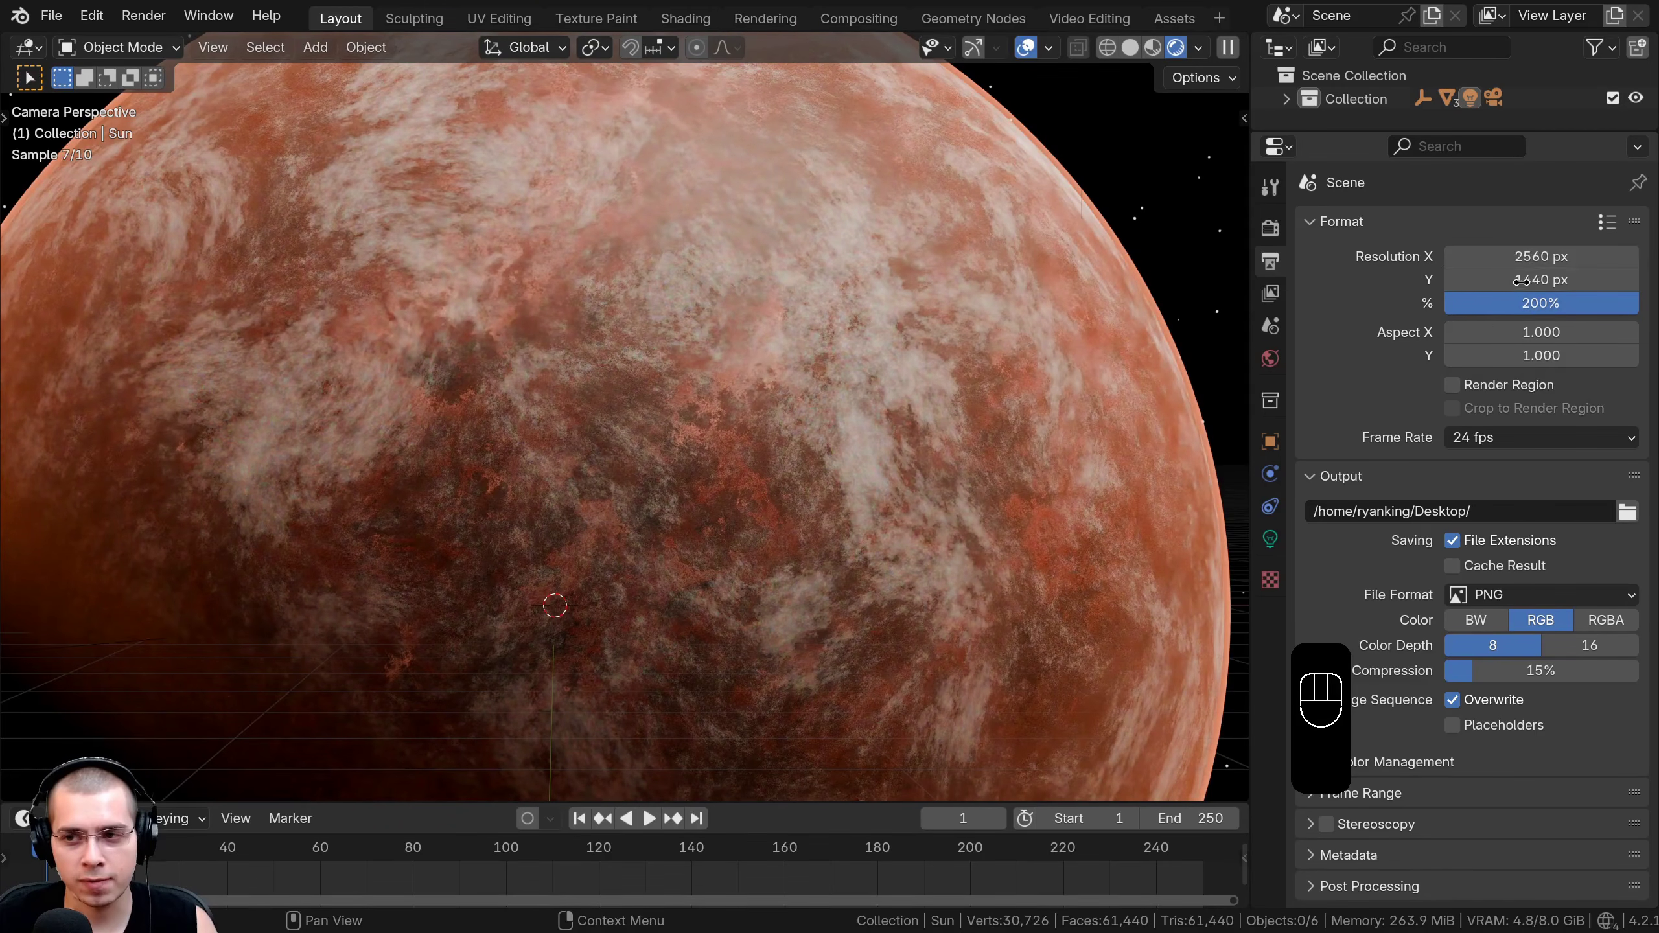
scroll(752, 435, "down", 5)
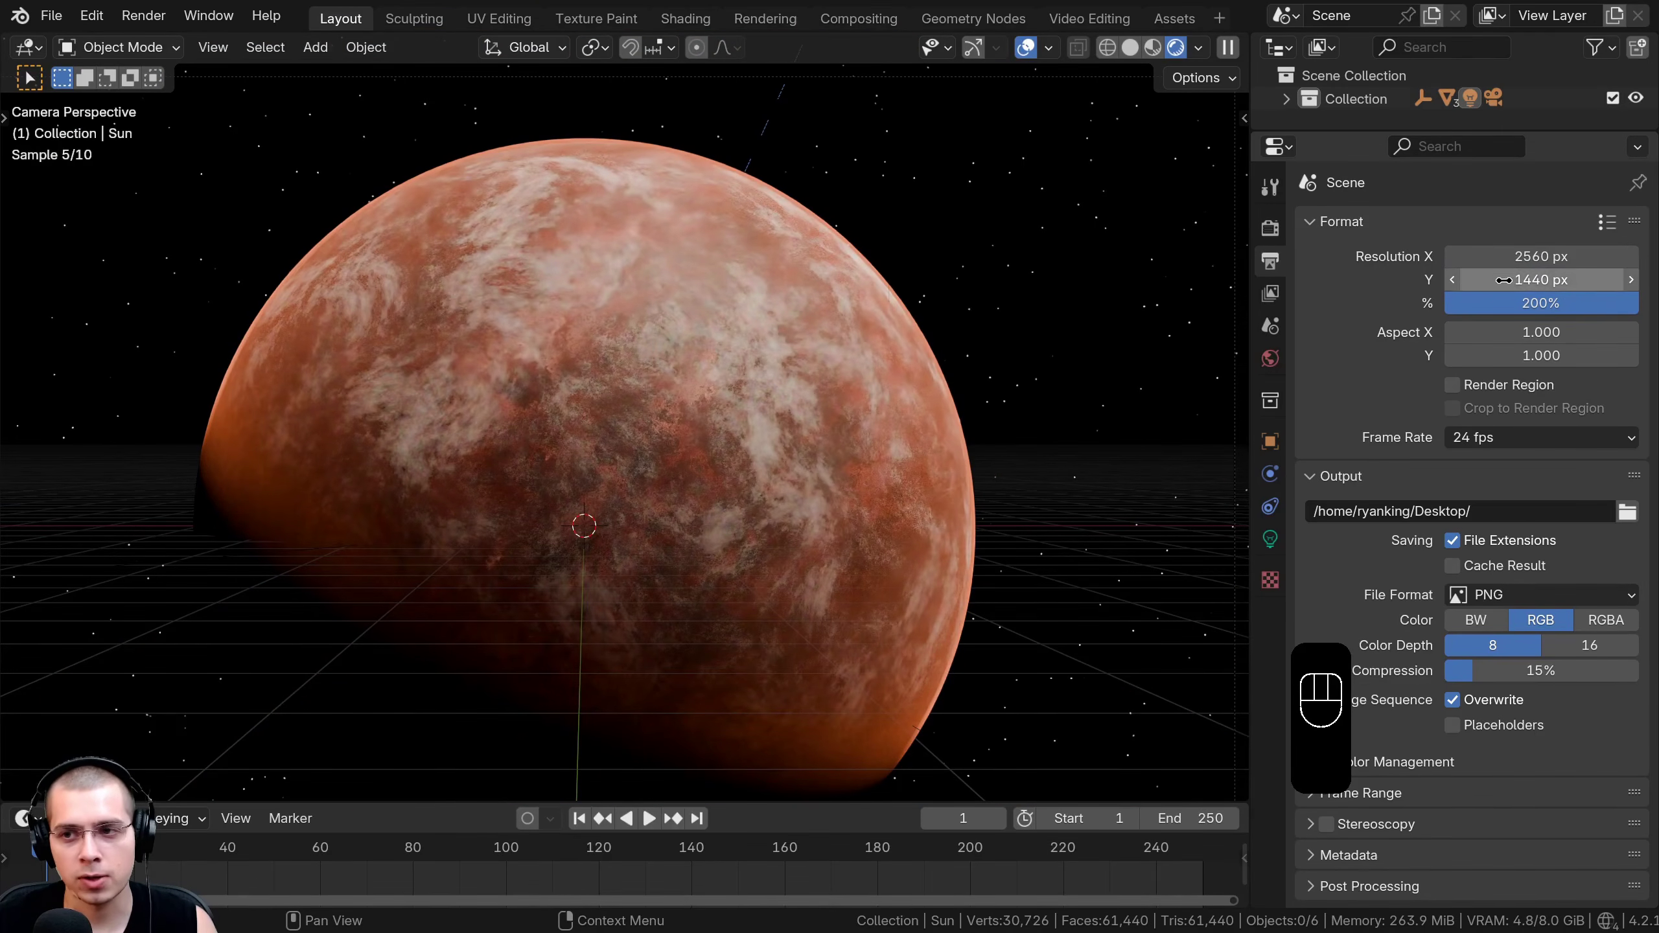
left_click(1270, 227)
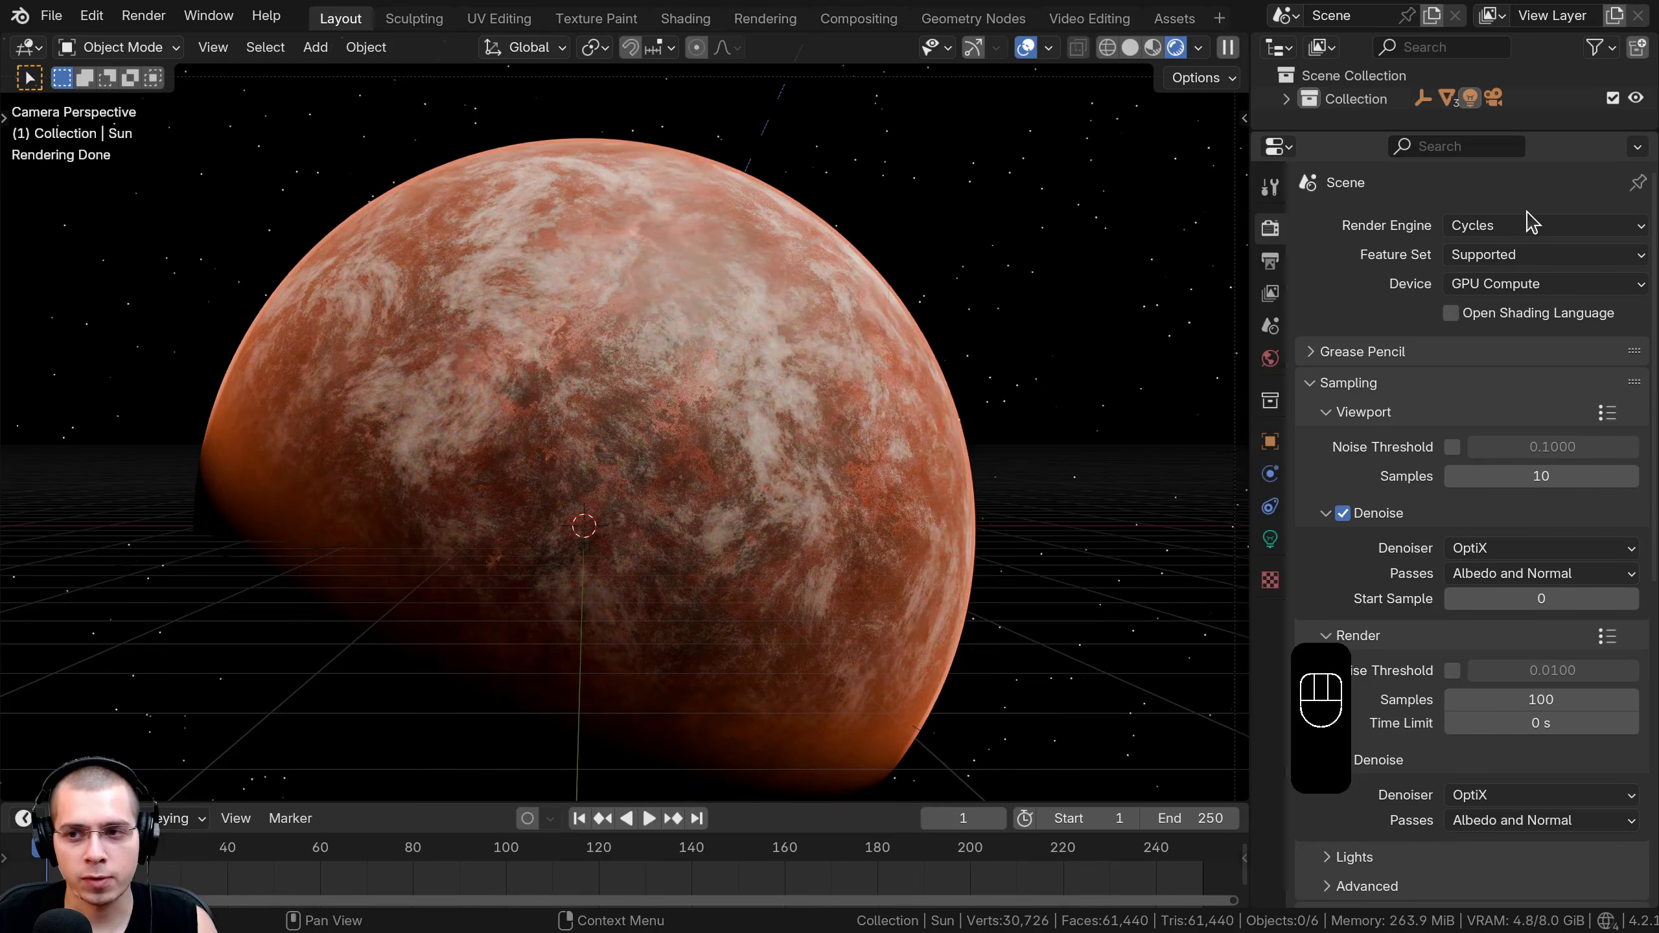
left_click(1522, 226)
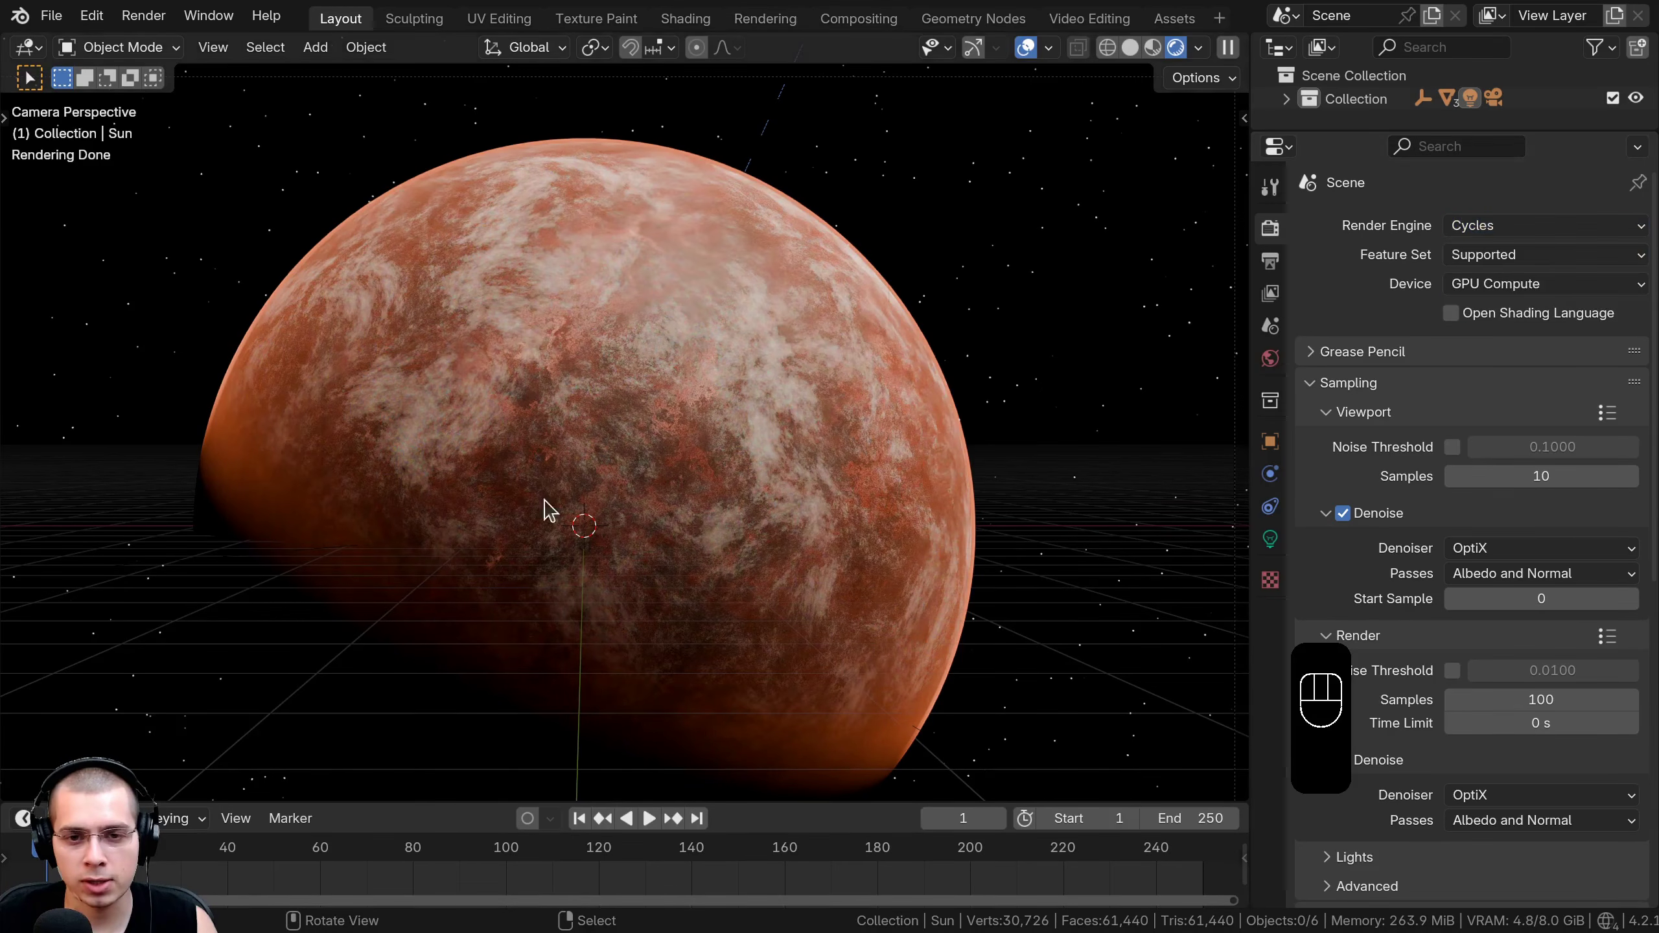
Clear the object selection, reframe the planet and switch to the Compositing workspace.
left_click_drag(537, 420, 732, 445)
left_click(1270, 259)
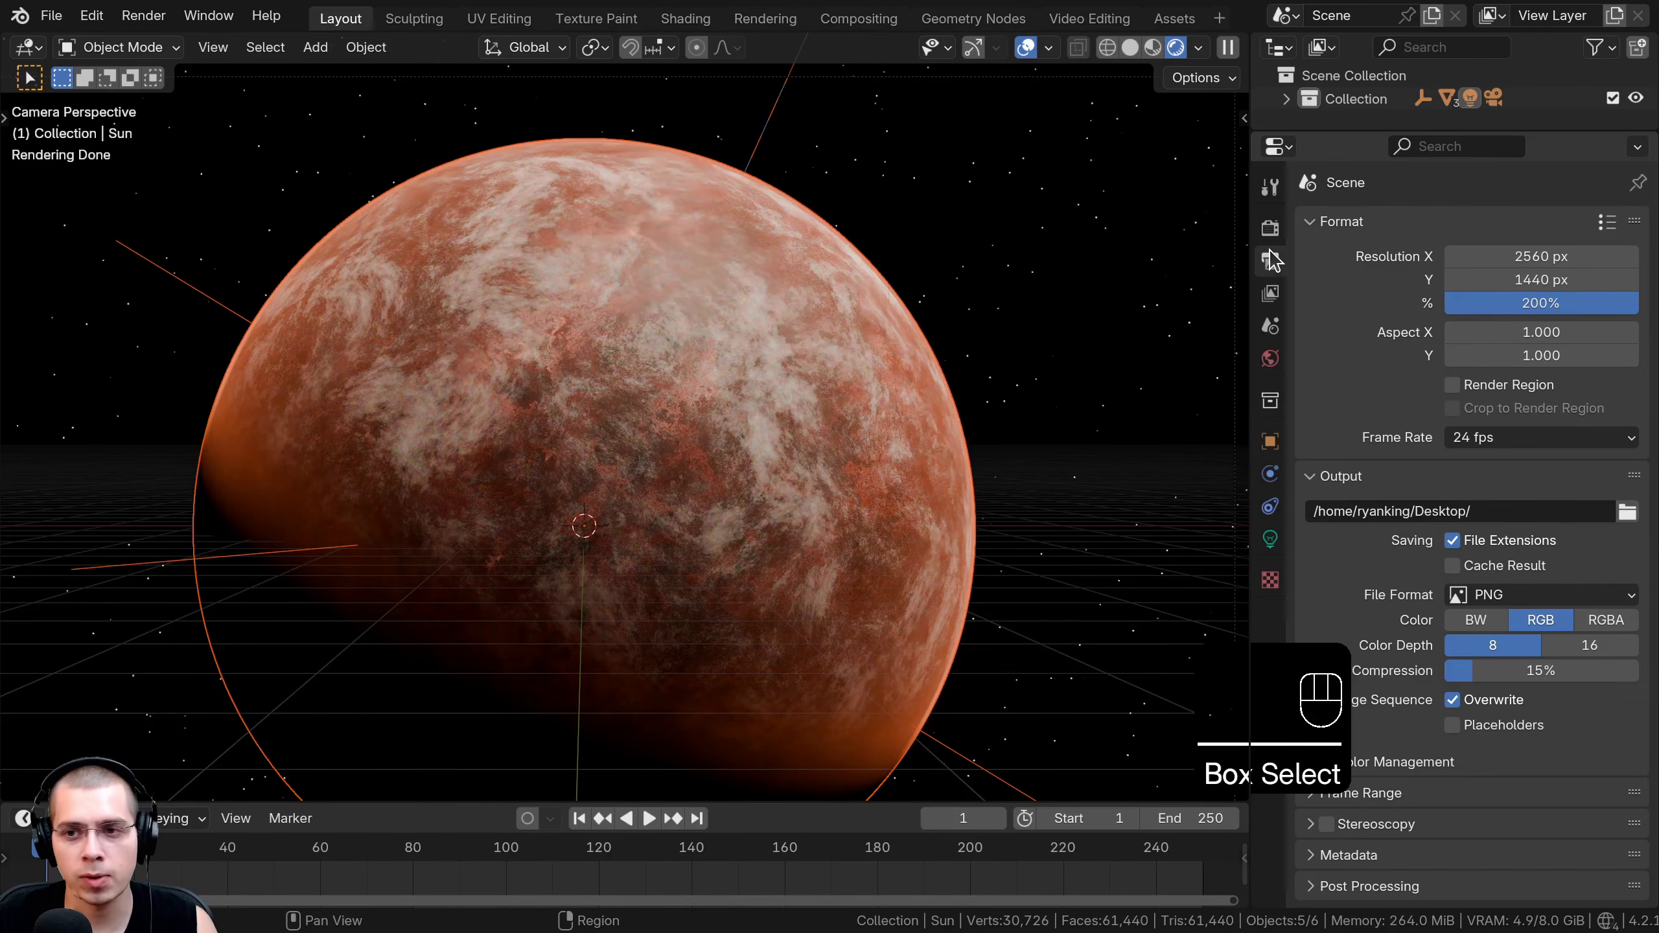
key("a")
scroll(655, 370, "down", 1)
scroll(637, 471, "down", 1)
scroll(593, 509, "up", 1)
middle_click_drag(598, 486, 590, 503, "shift")
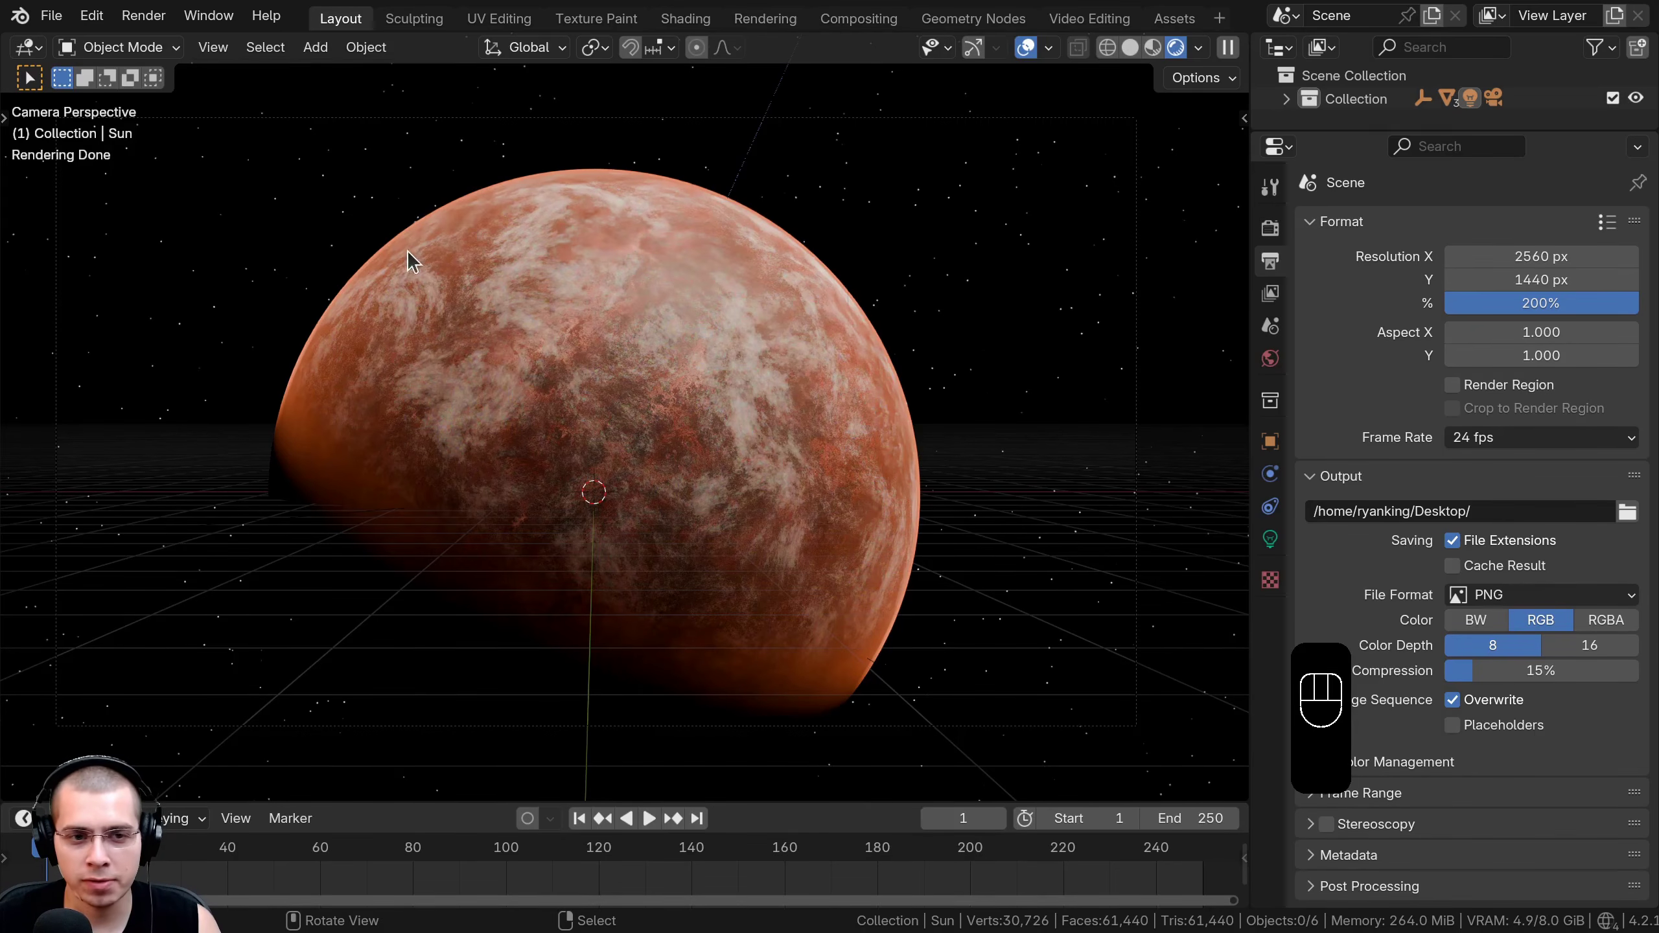
middle_click_drag(461, 260, 459, 259, "shift")
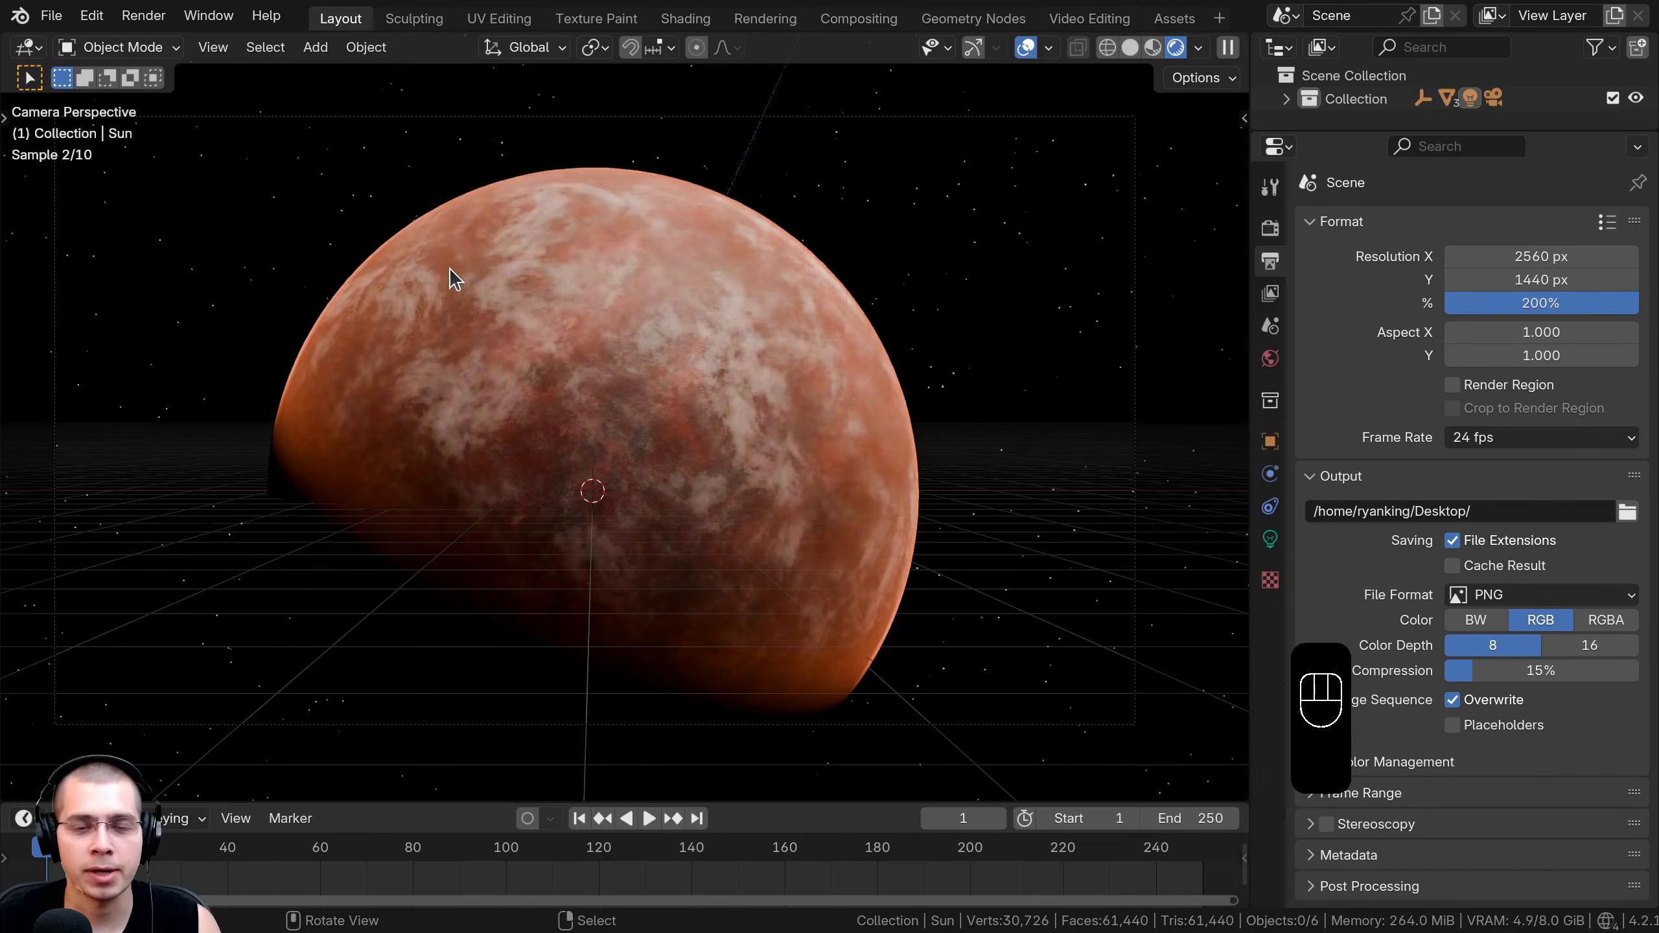
left_click(860, 19)
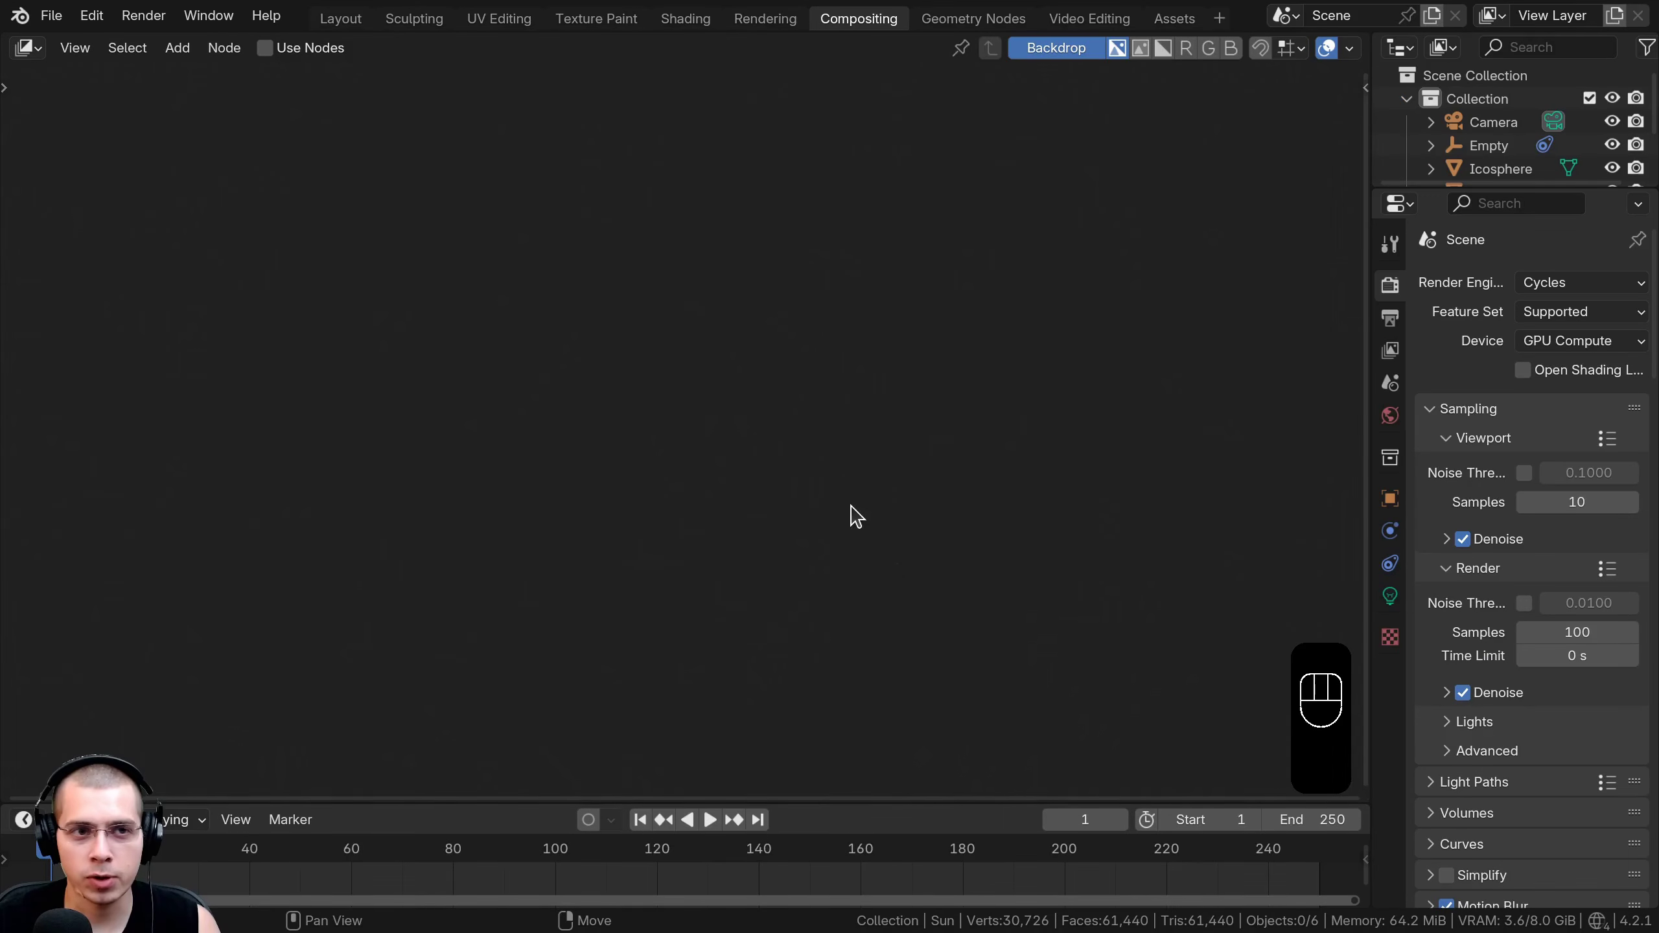
Enable compositing nodes and insert a Glare node between the Render Layers and Composite nodes.
left_click(264, 47)
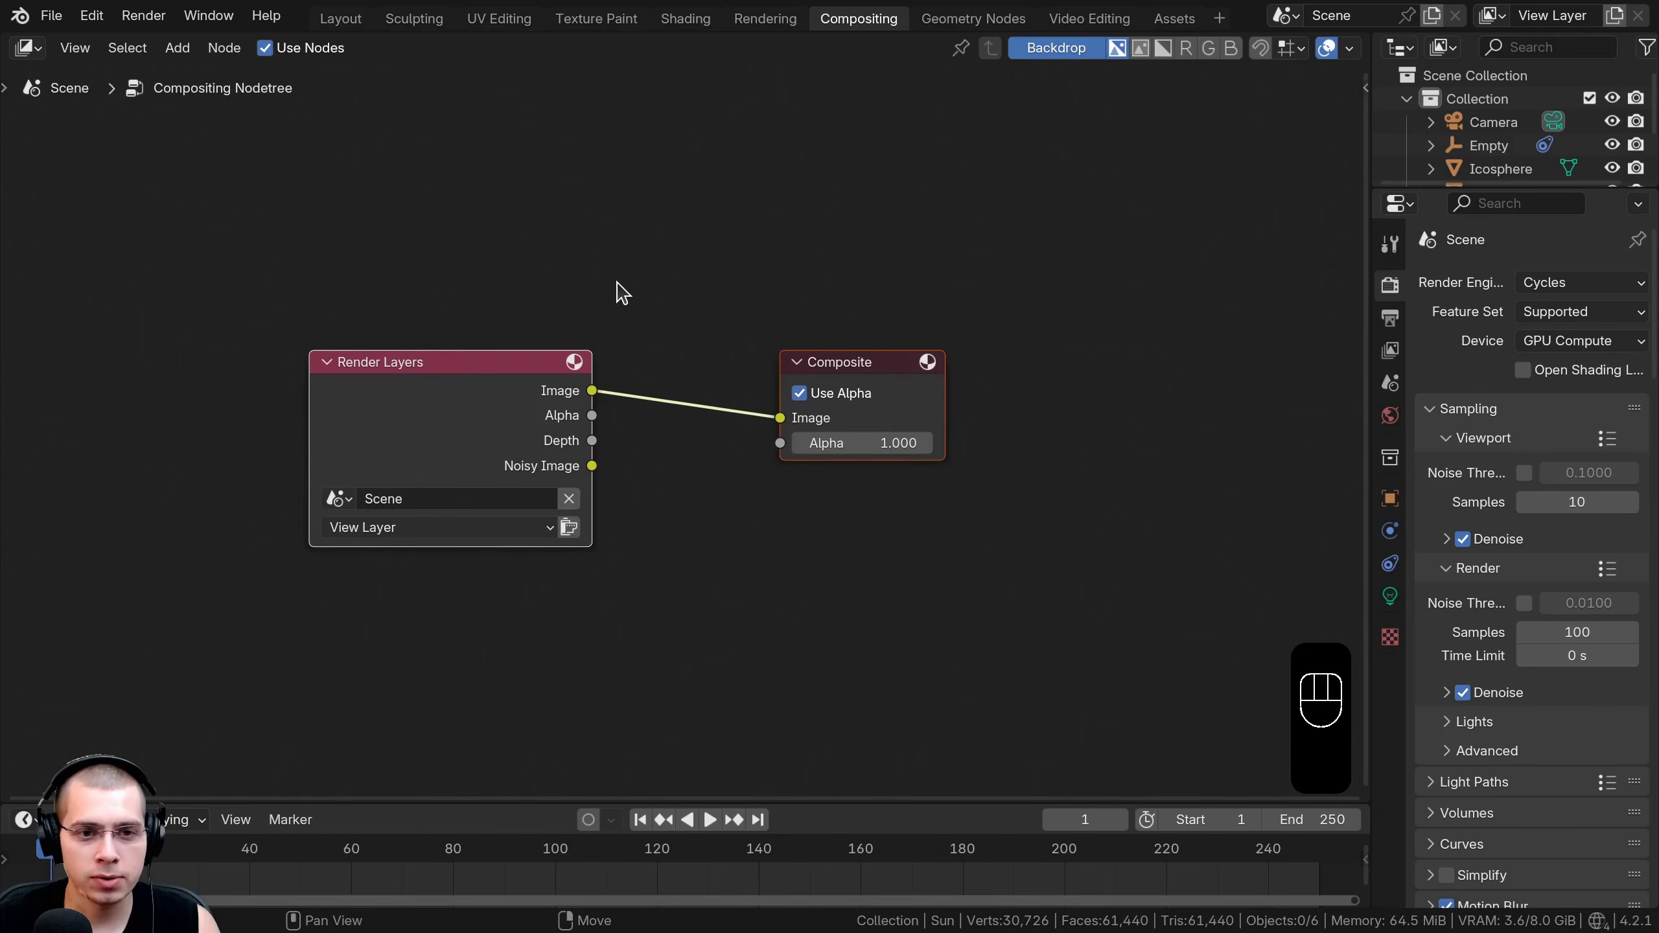
key("shift+a")
type("gl")
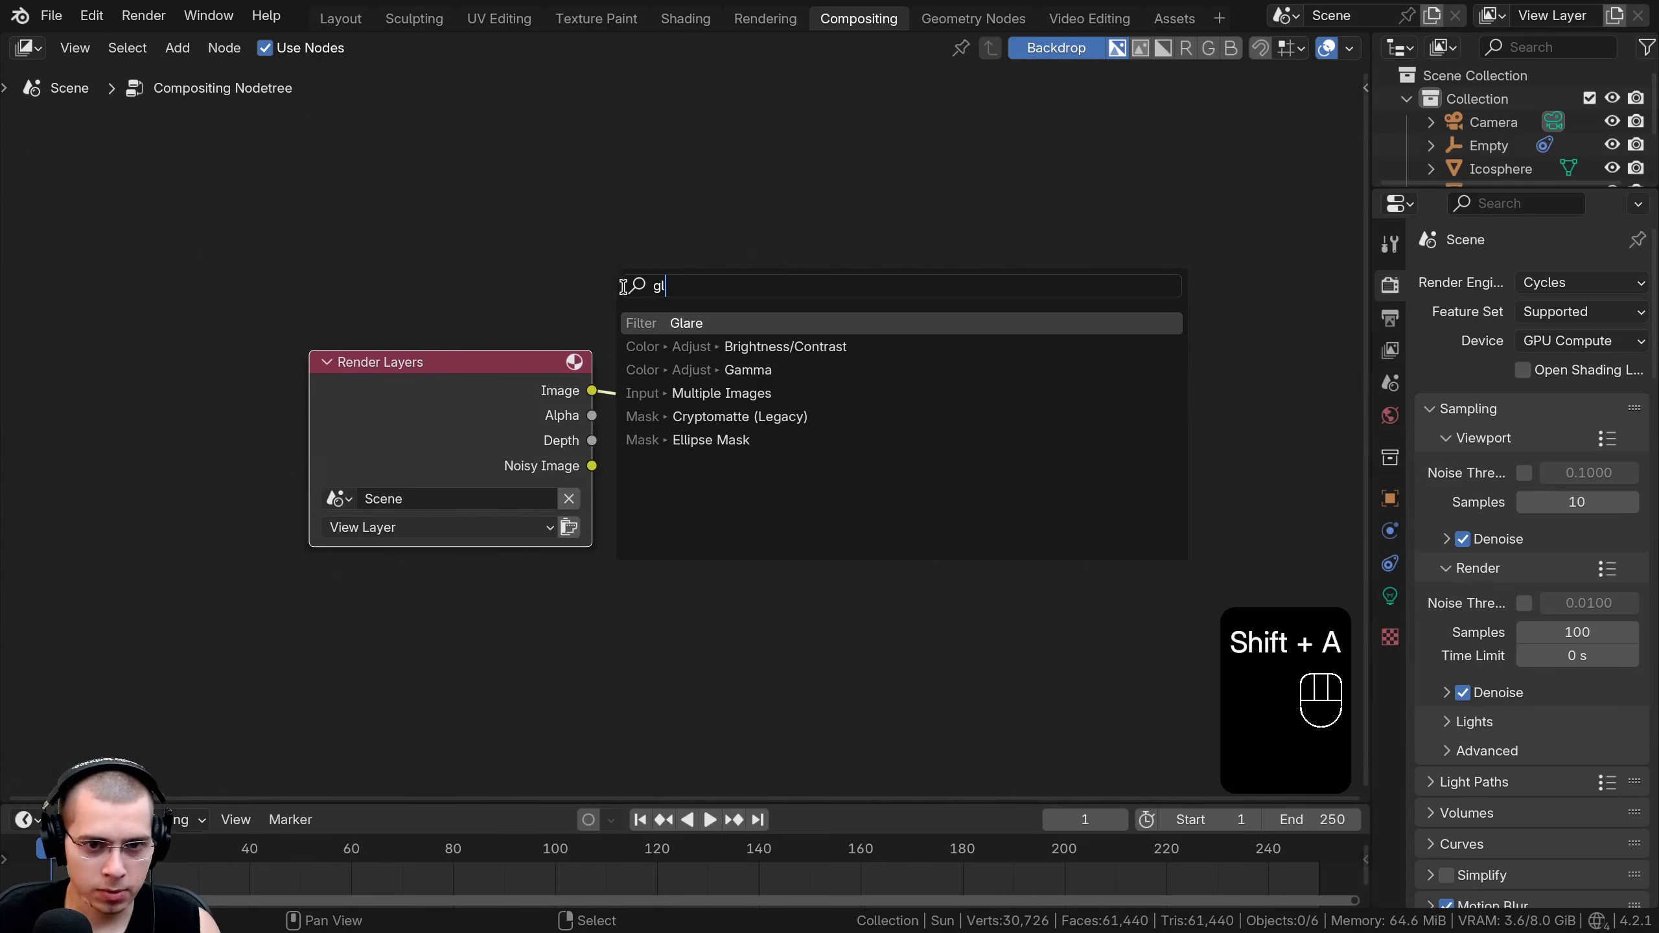
key("Return")
left_click(617, 319)
left_click(468, 451)
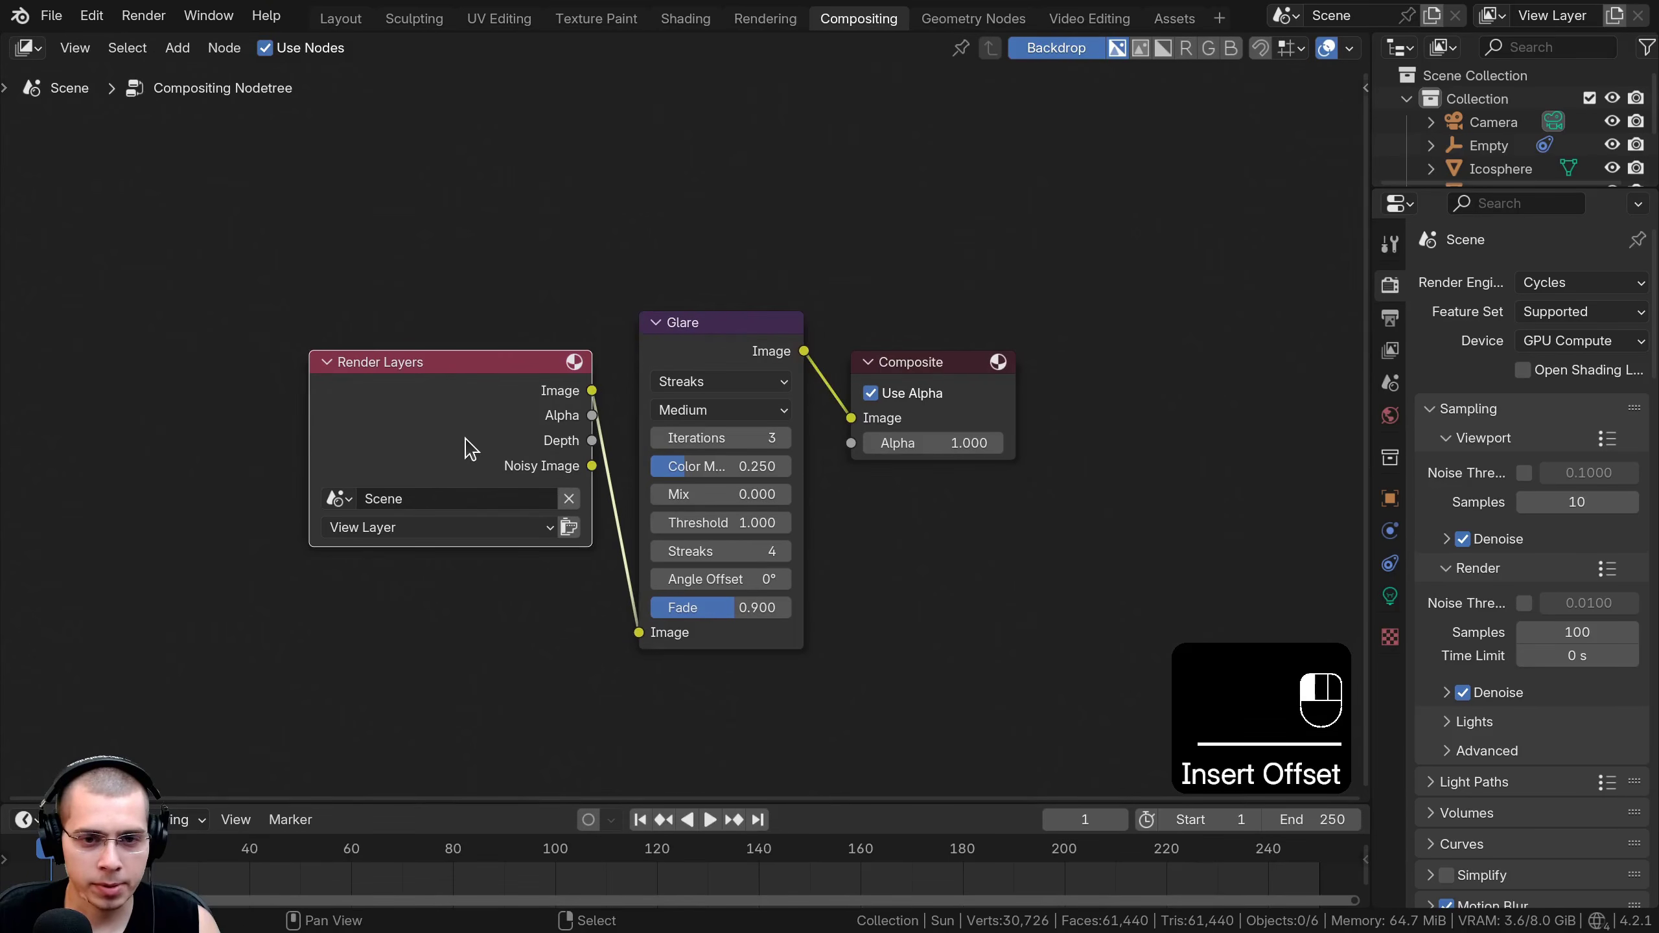
Set the Glare node's type to Bloom.
scroll(663, 645, "up", 1)
scroll(663, 650, "up", 1)
left_click(729, 383)
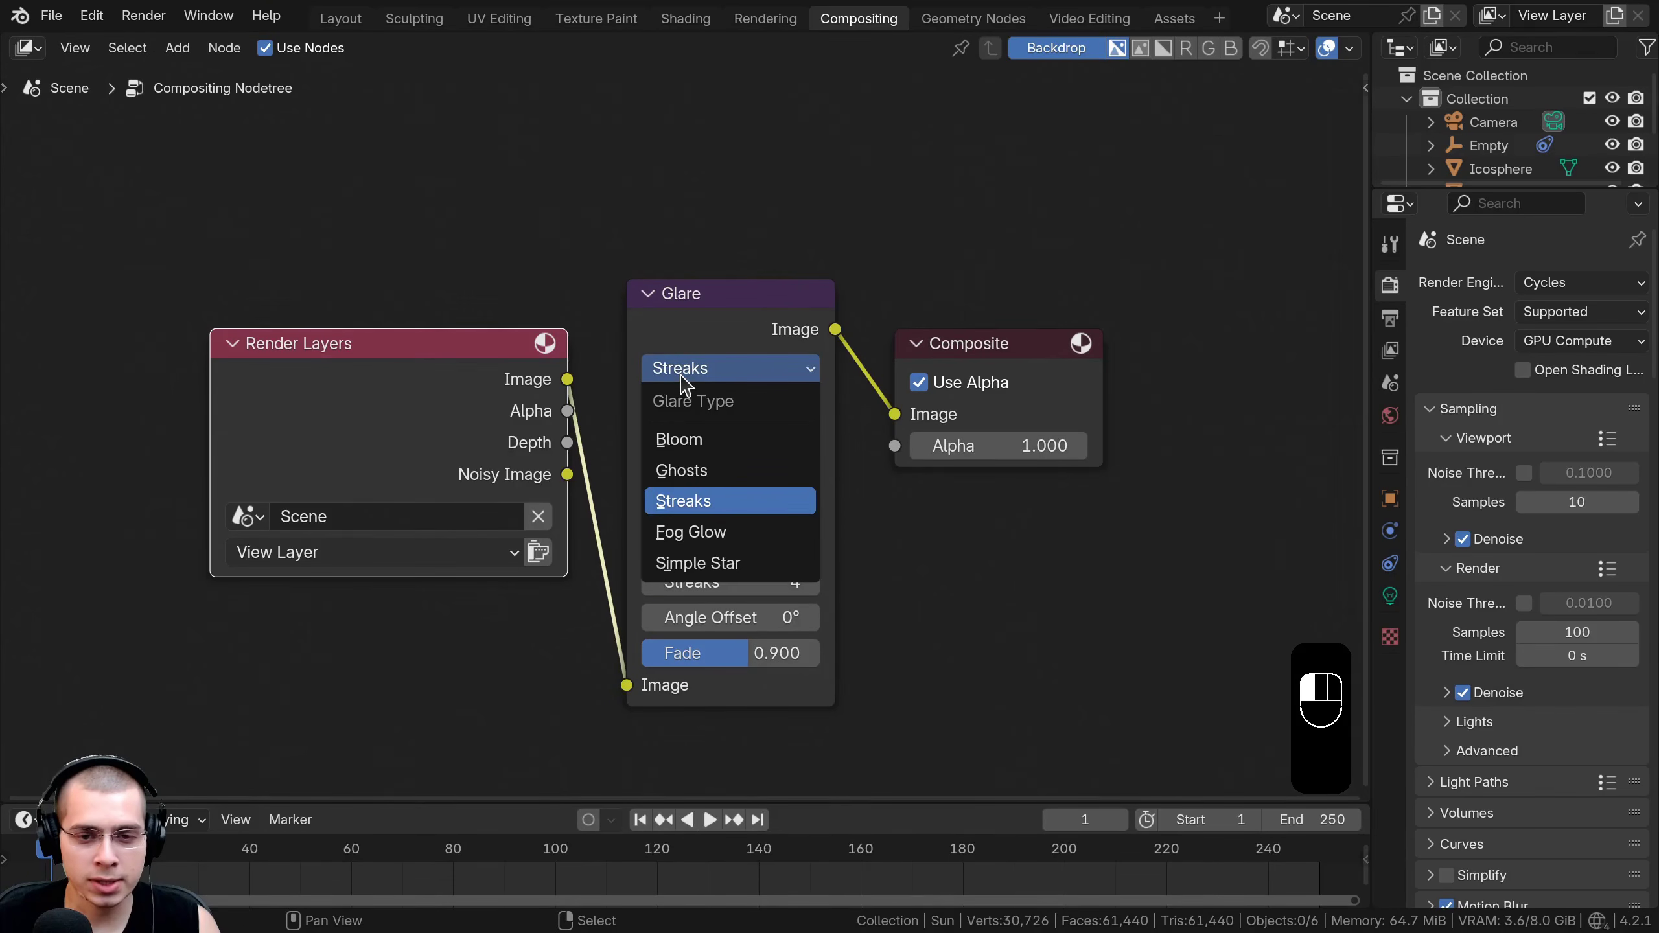
left_click(694, 442)
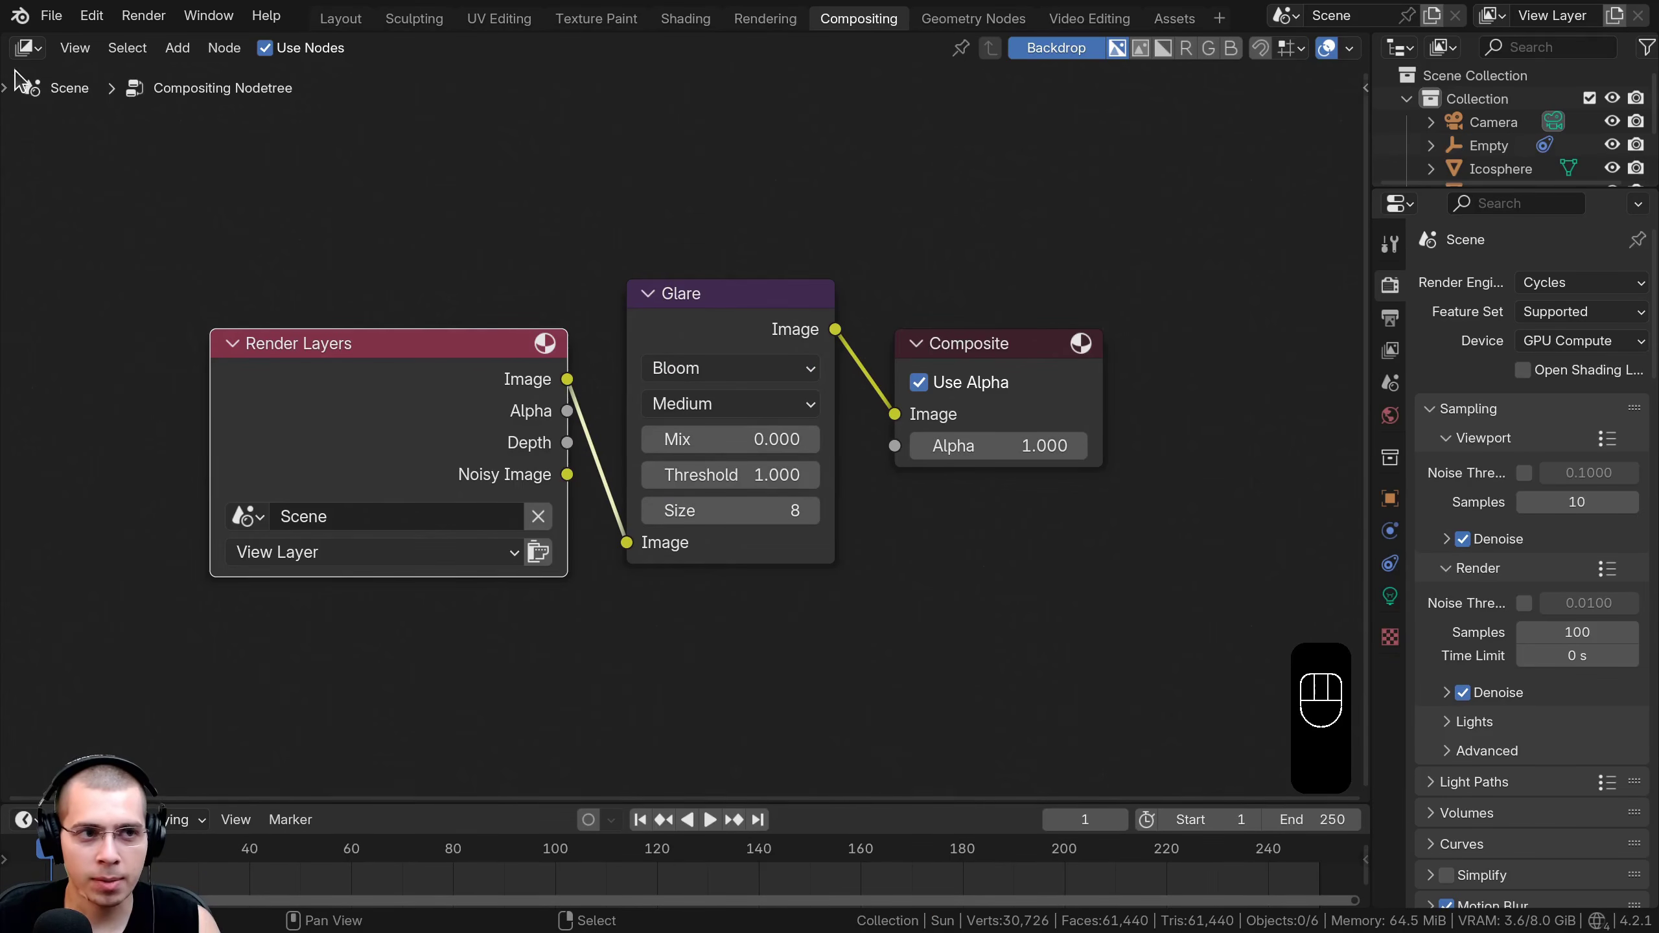
Split the compositor area and turn one half into a 3D Viewport showing the planet in rendered shading.
left_click_drag(5, 37, 647, 392)
left_click(26, 48)
key("Escape")
left_click(25, 48)
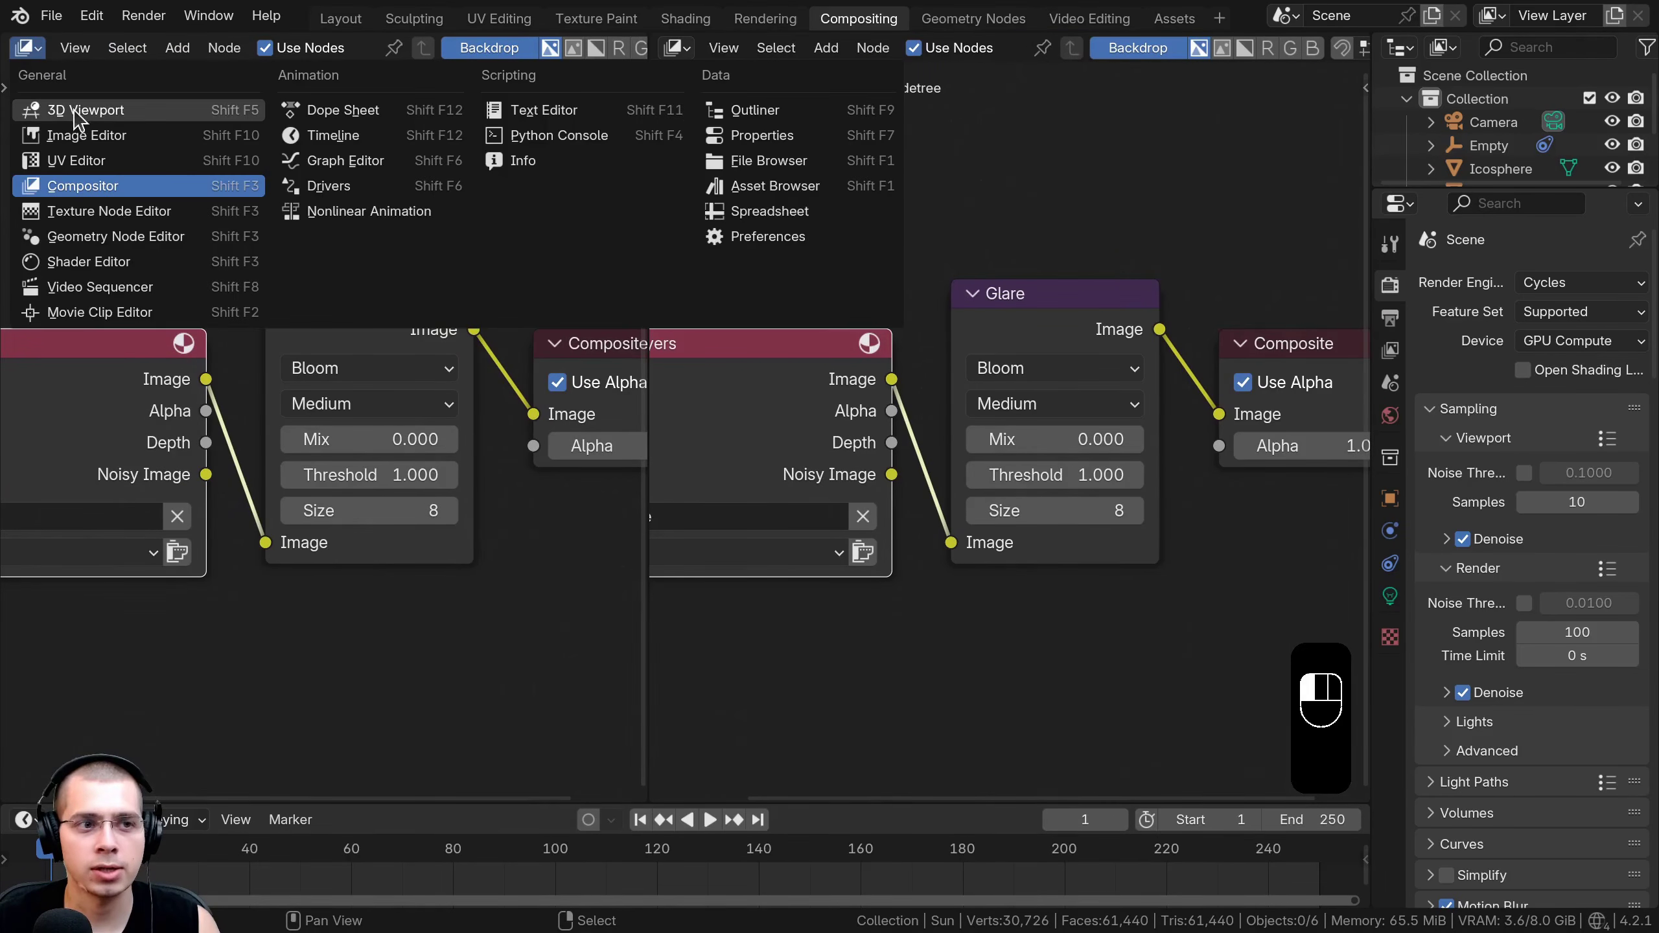
left_click(79, 110)
key("z")
left_click(397, 563)
mouse_move(397, 563)
middle_mouse_down()
mouse_move(406, 370)
mouse_move(341, 163)
middle_mouse_up()
scroll(523, 49, "down", 8)
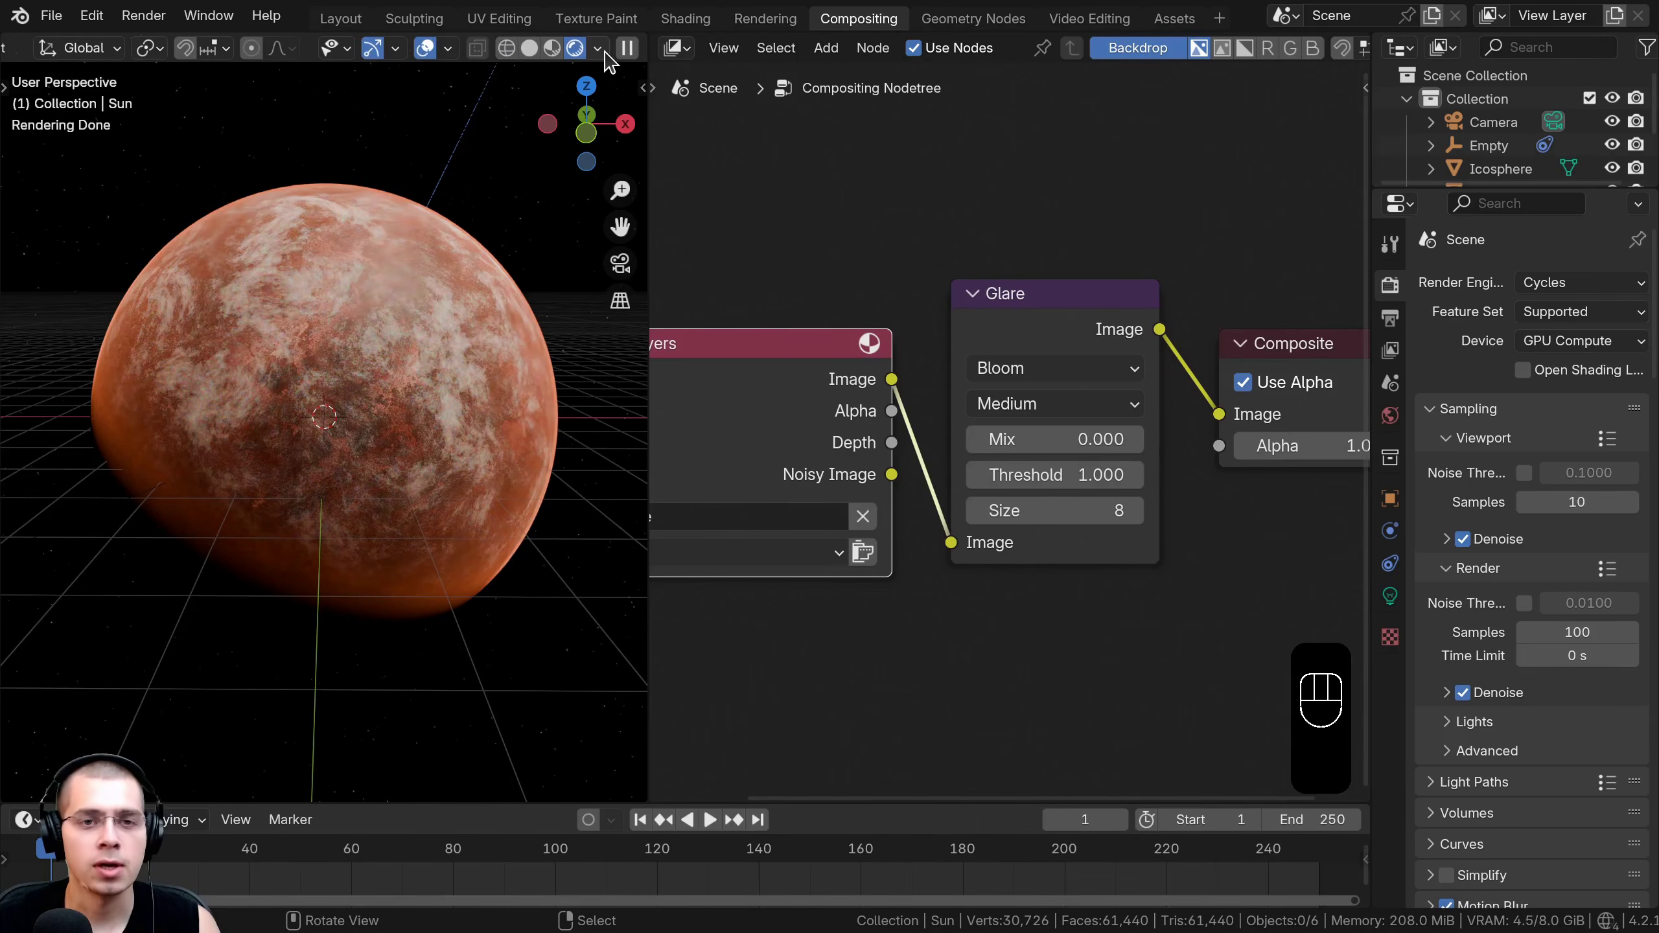
Set the viewport compositor to Always and attach a Viewer node to the Glare node's image output.
left_click(598, 50)
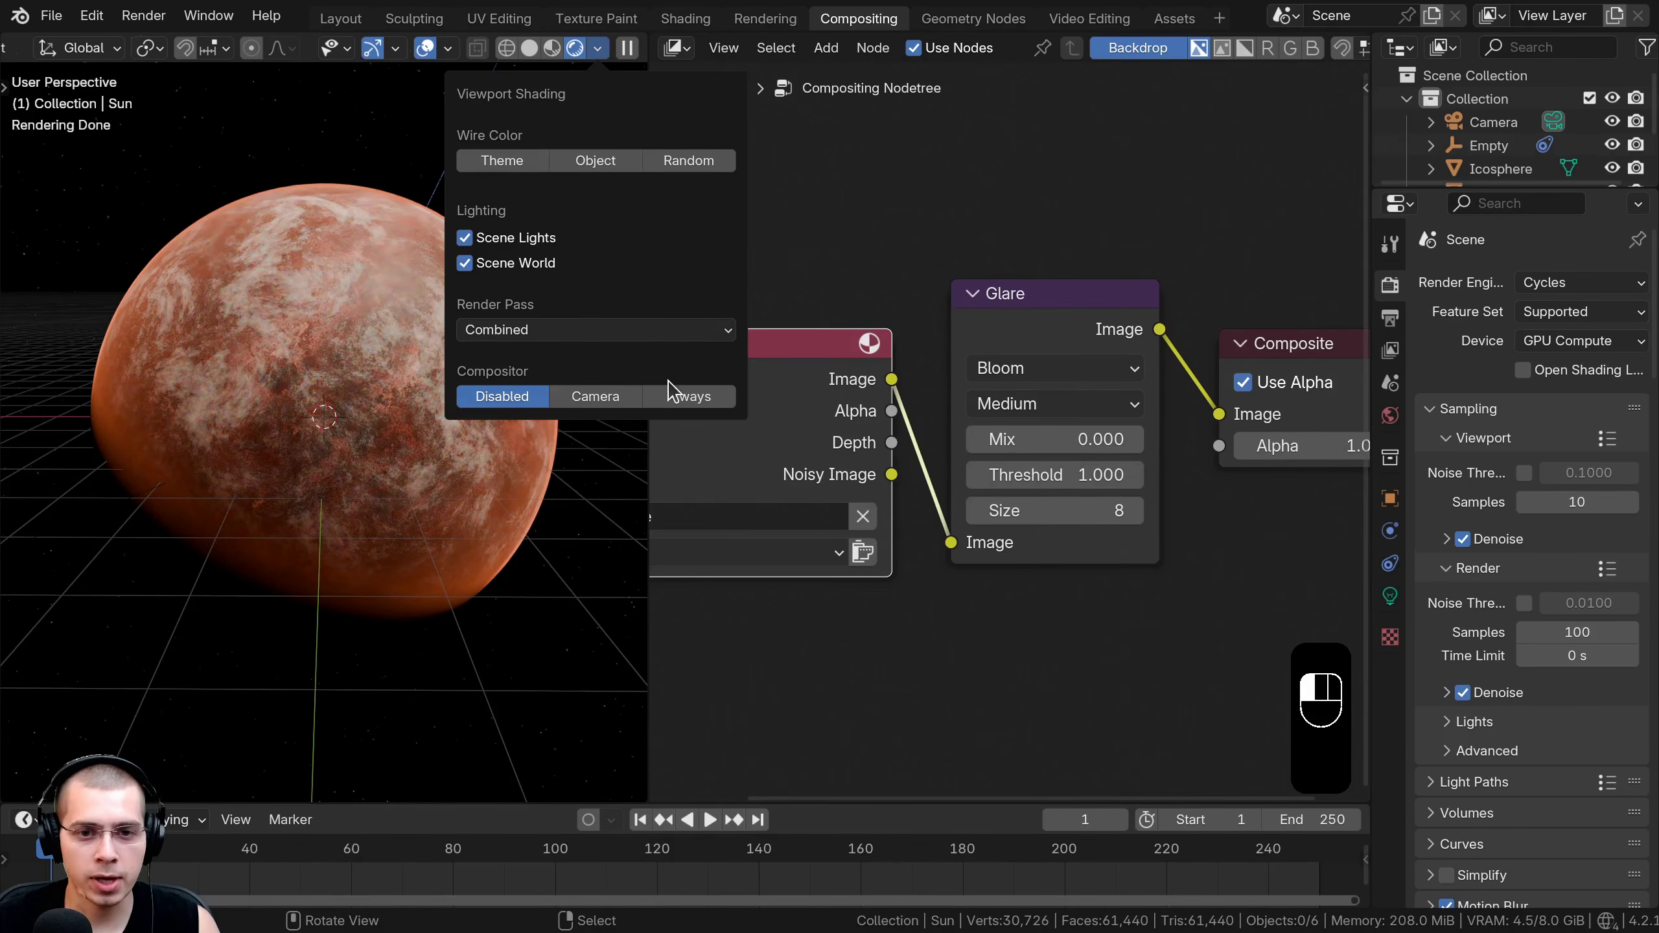
left_click(682, 397)
scroll(980, 399, "down", 3)
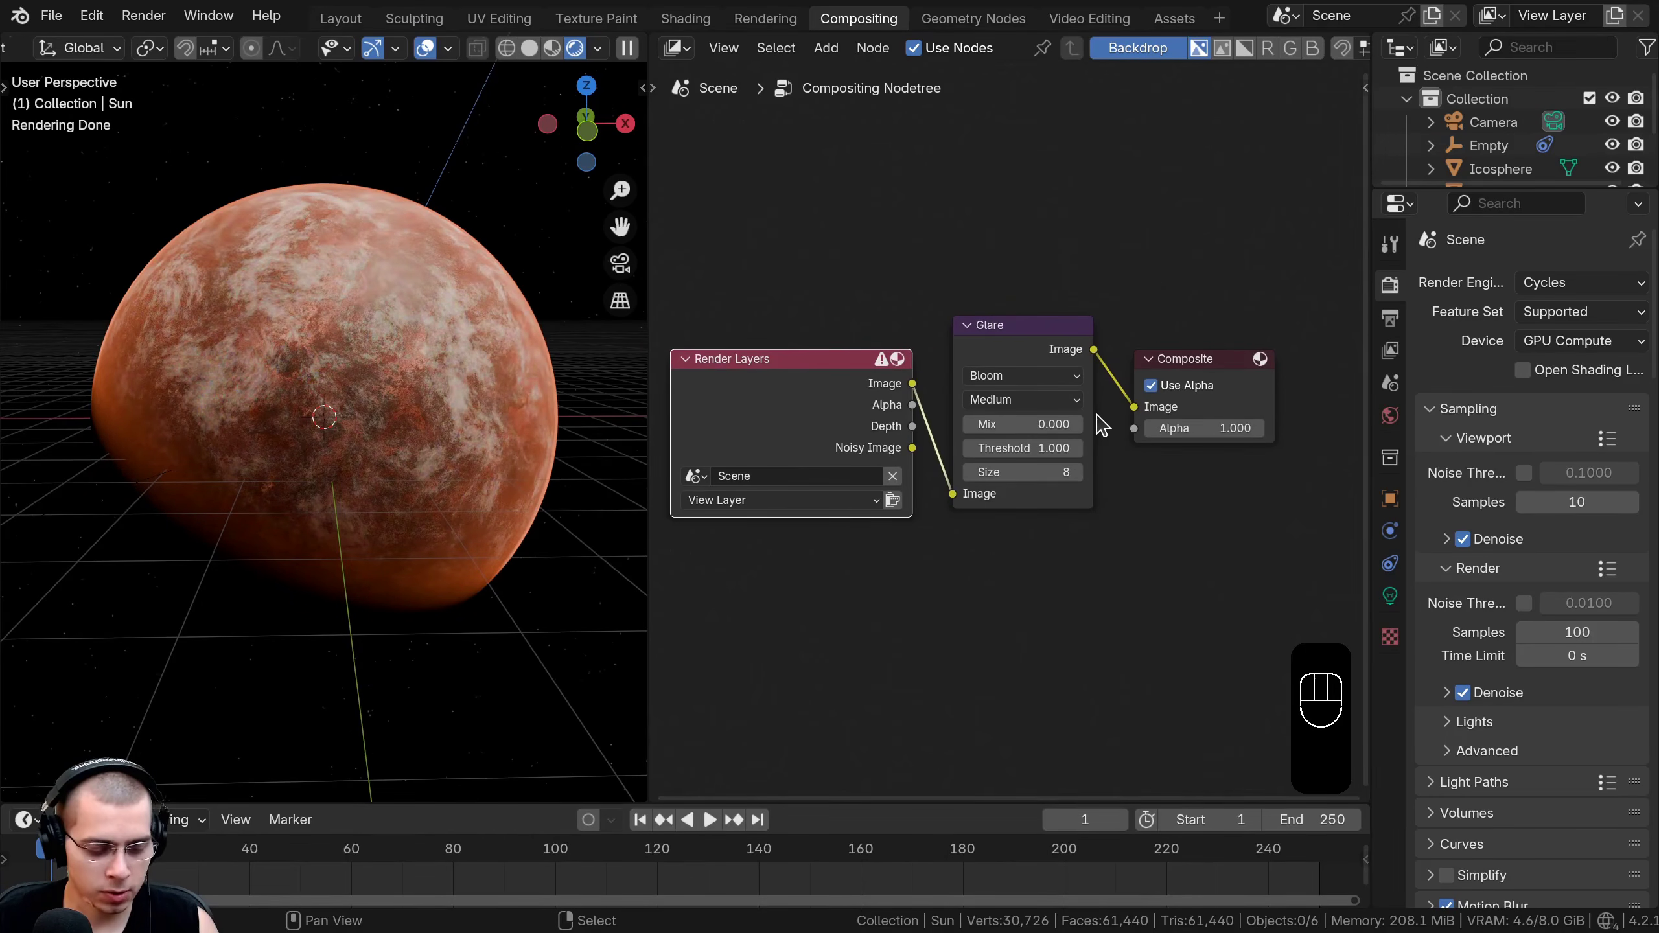
left_click(1006, 344, "ctrl+shift")
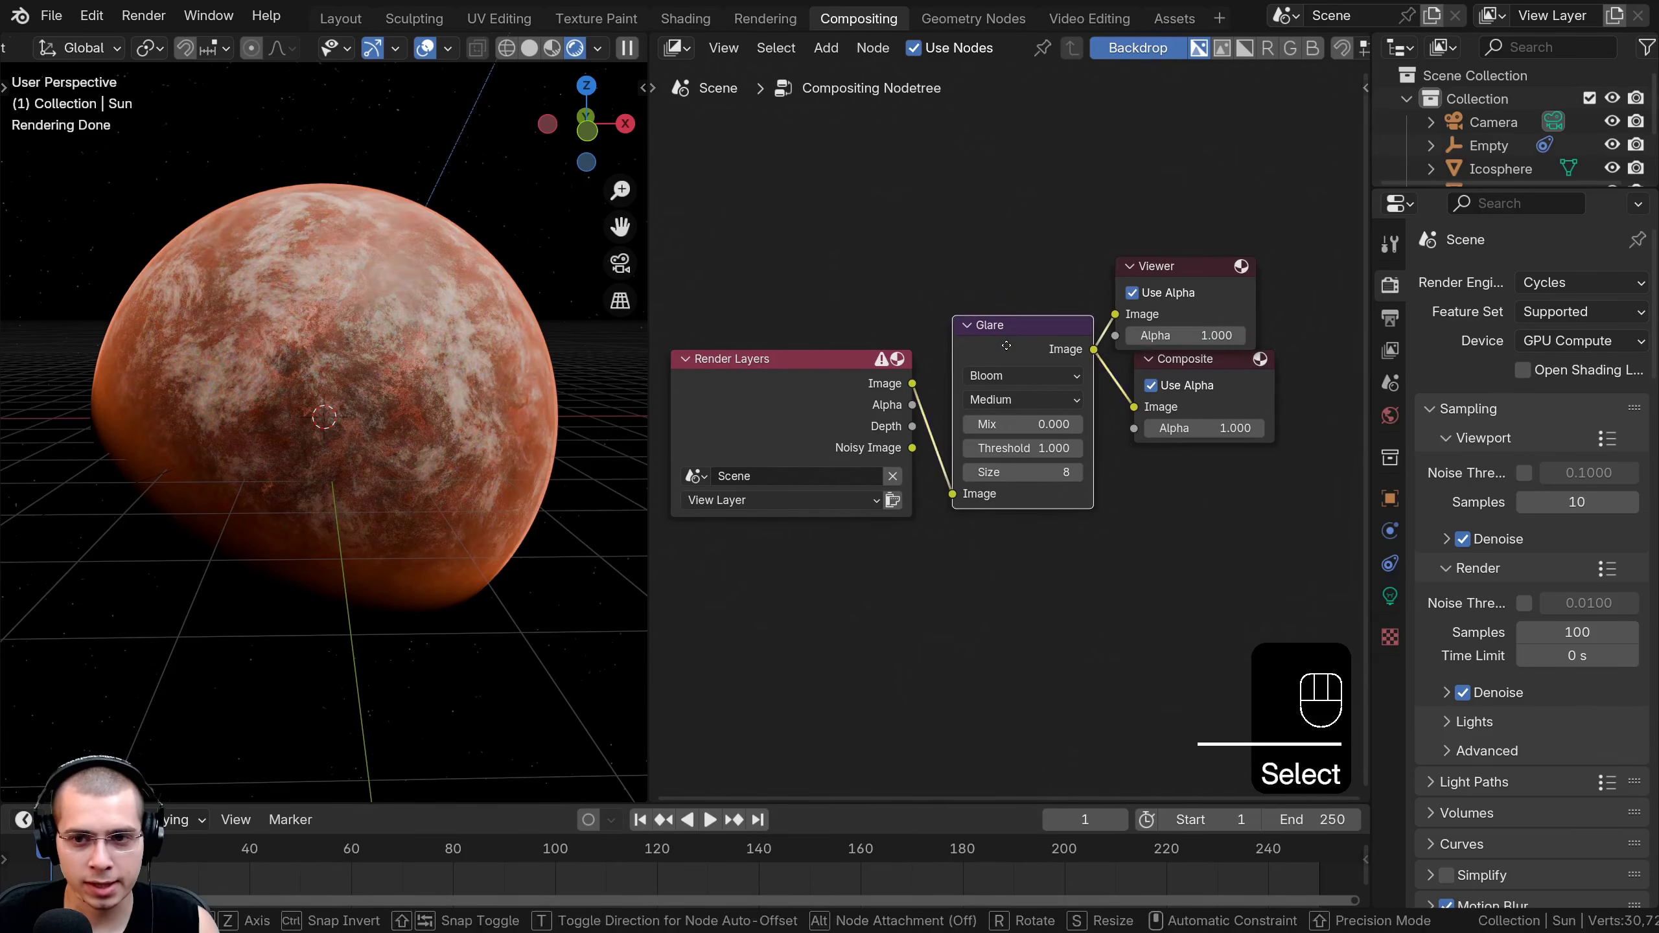
left_click_drag(1005, 345, 1003, 348)
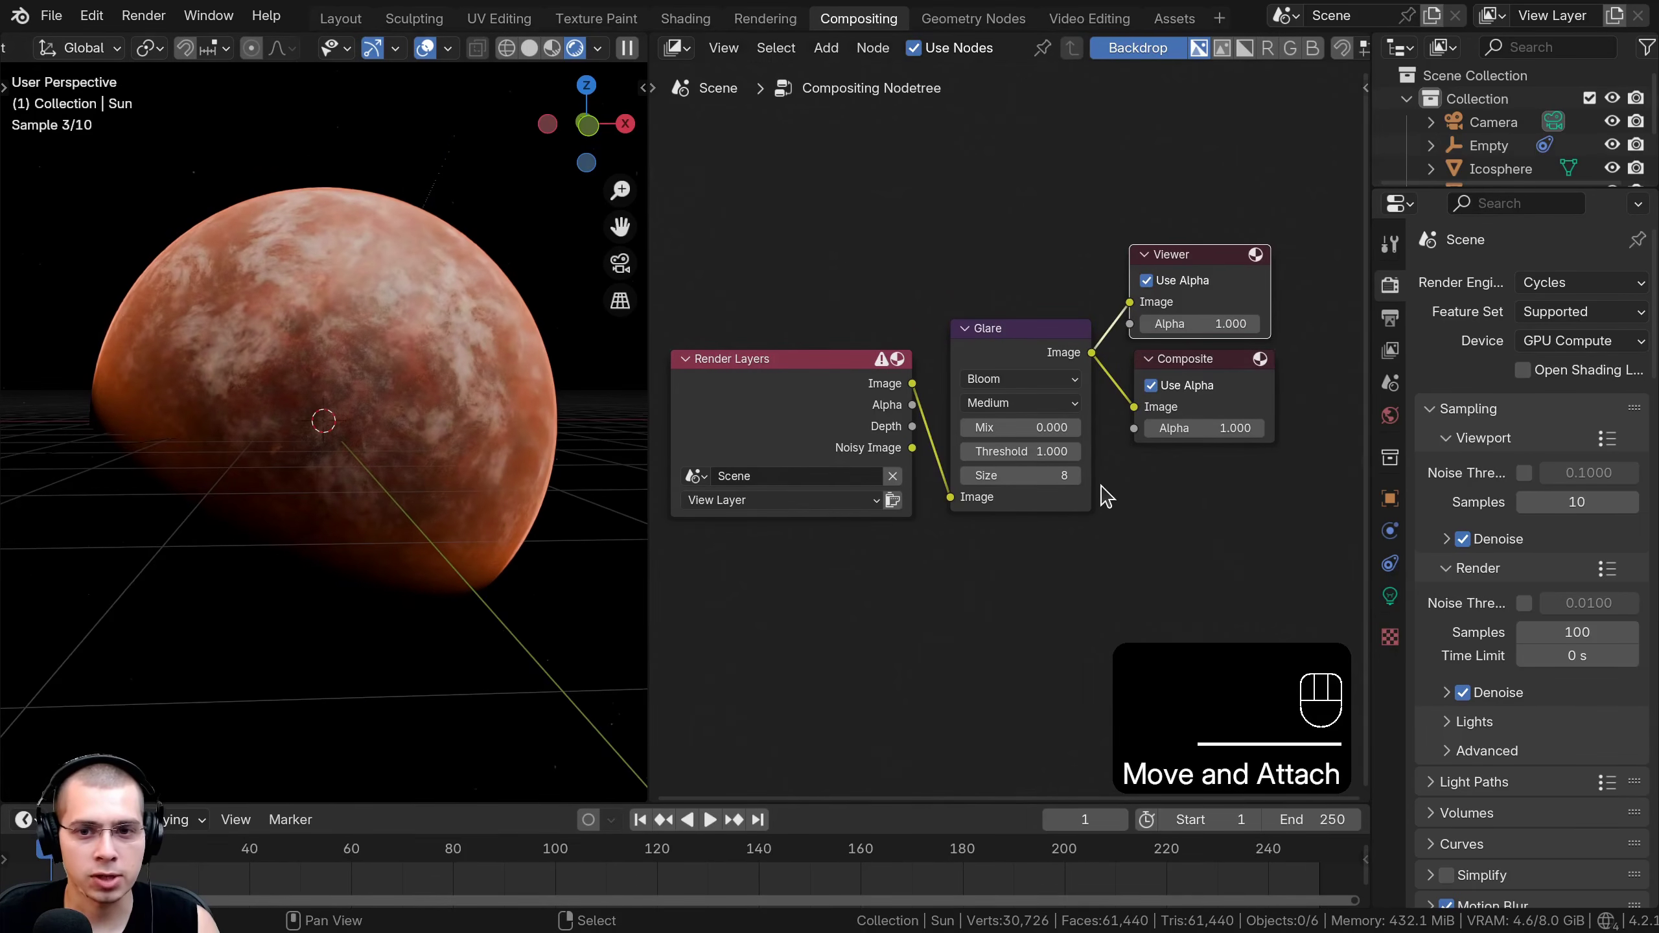
Set the Glare node's threshold to 0.5 after testing a lower value of 0.2 on the planet.
scroll(1098, 493, "up", 2)
left_click_drag(1059, 462, 1018, 463)
middle_click_drag(306, 432, 293, 296)
key("a")
key("a")
left_click(1082, 464)
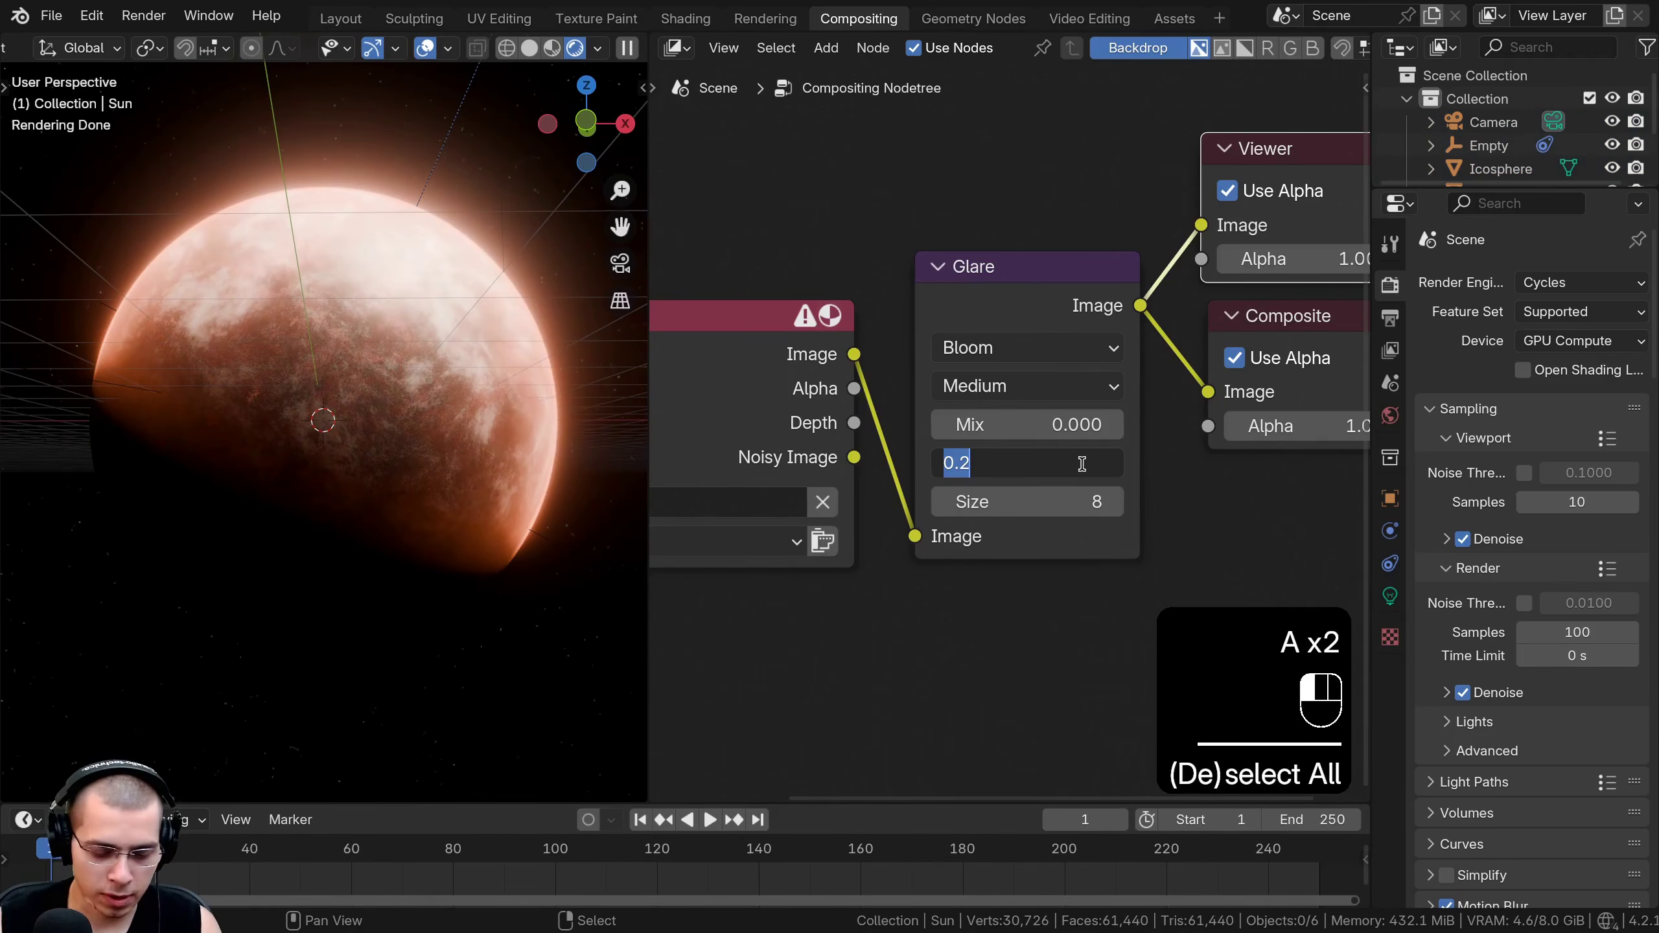
type("0.5")
key("Return")
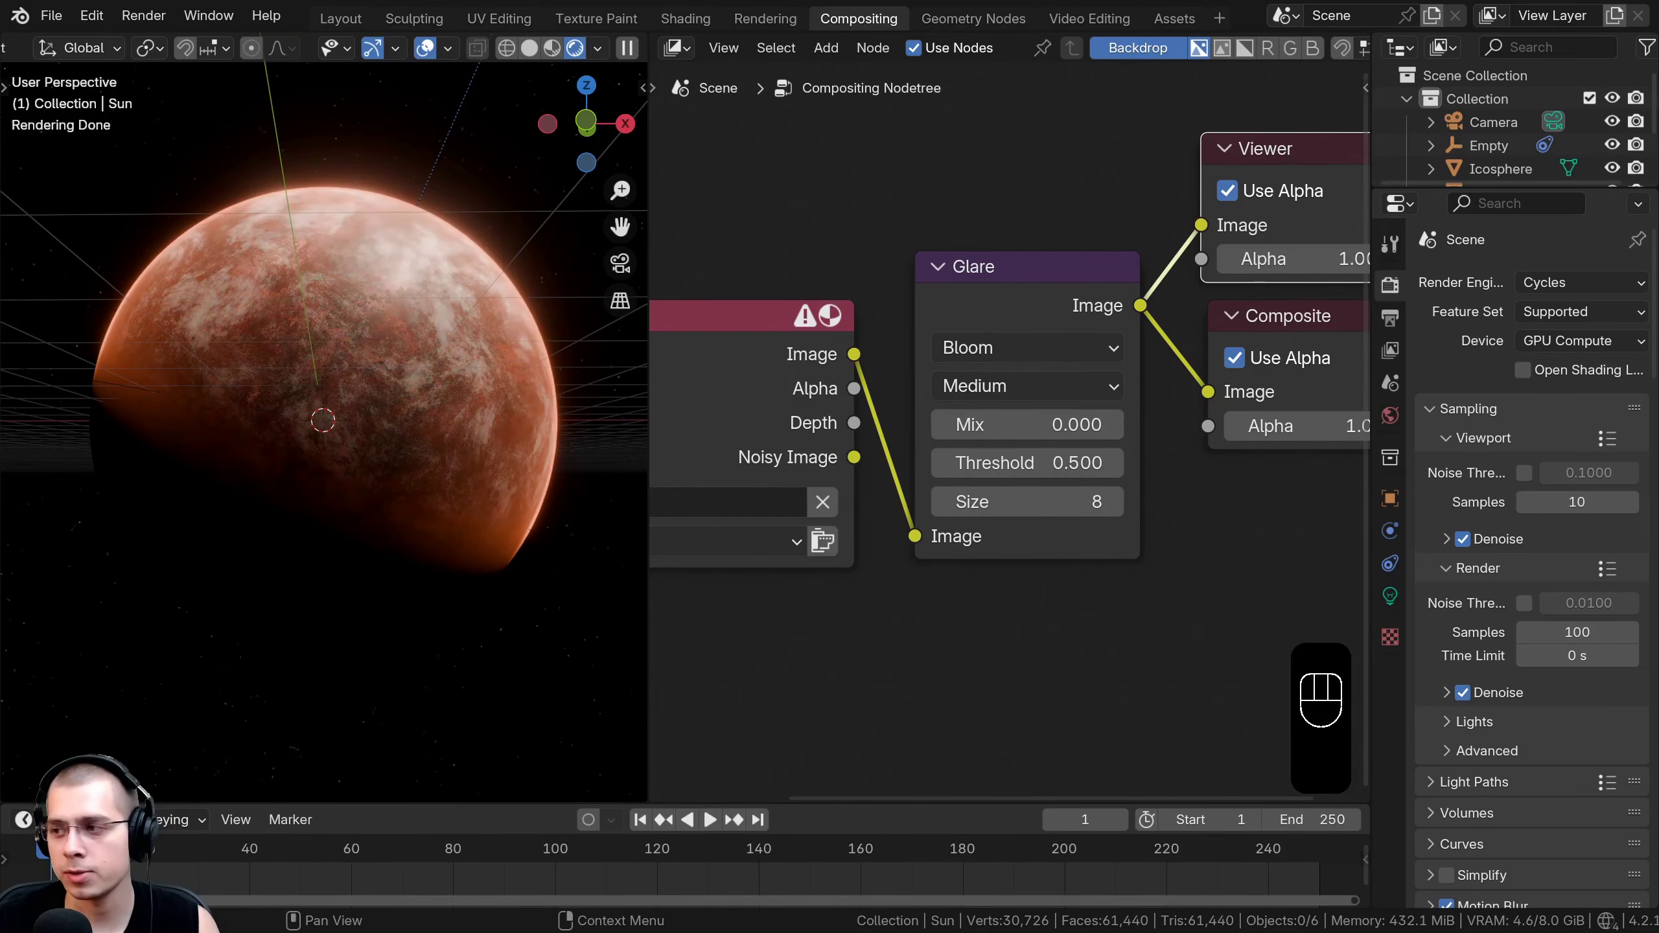
Set the Glare node's quality to High.
left_click(1009, 389)
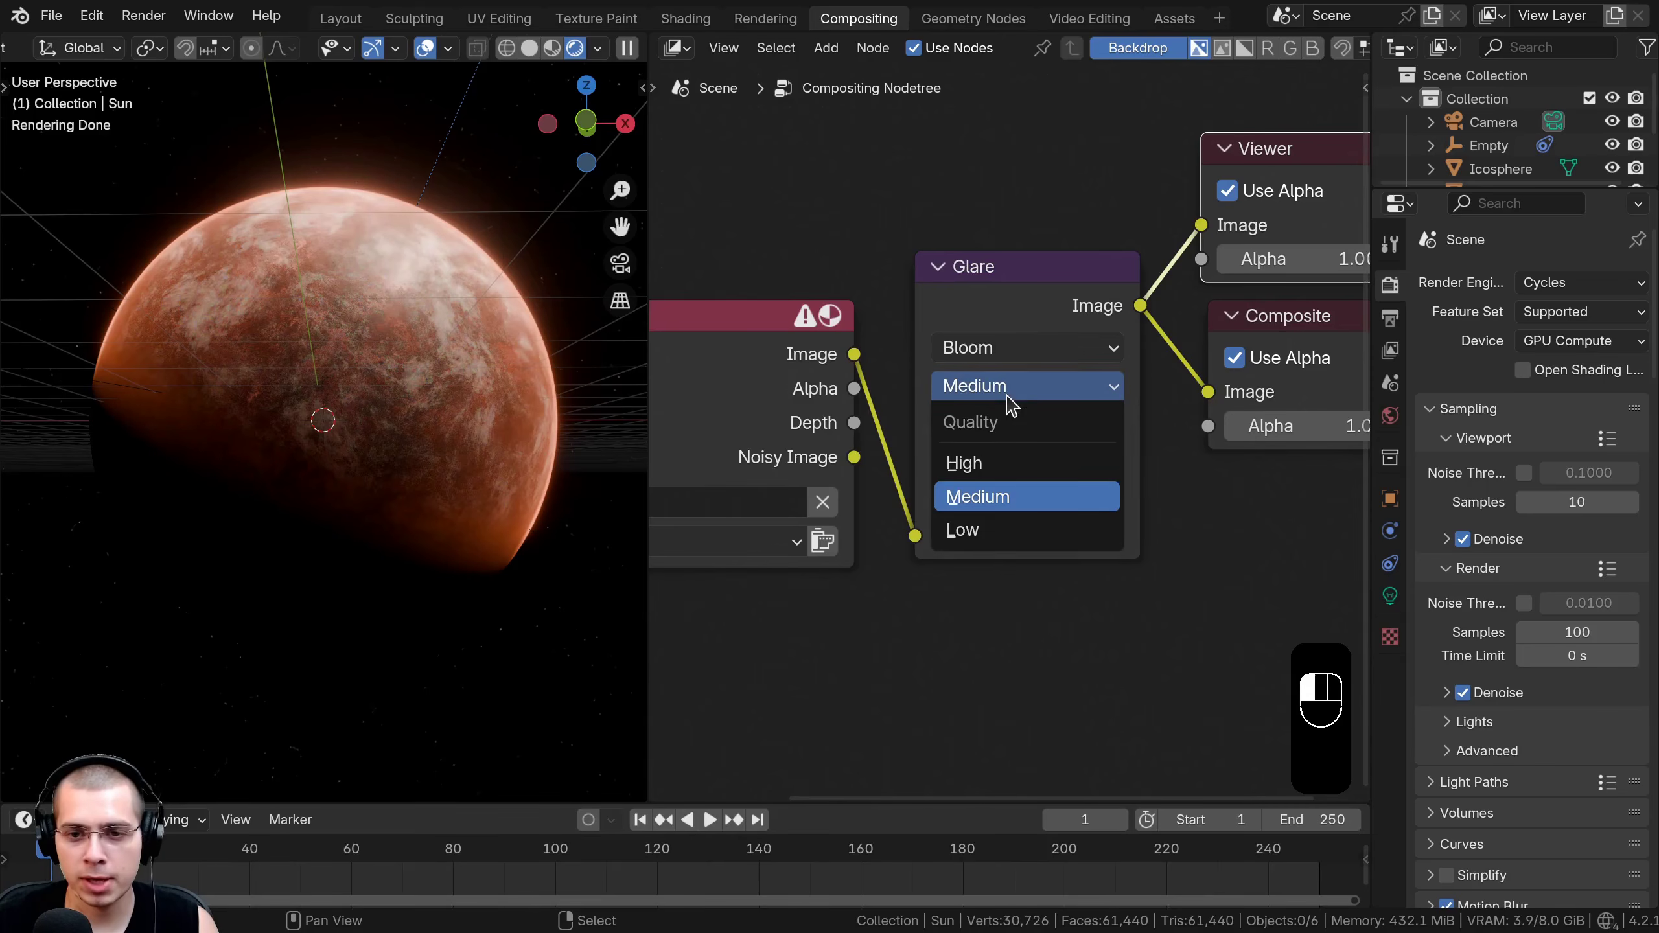
left_click(980, 466)
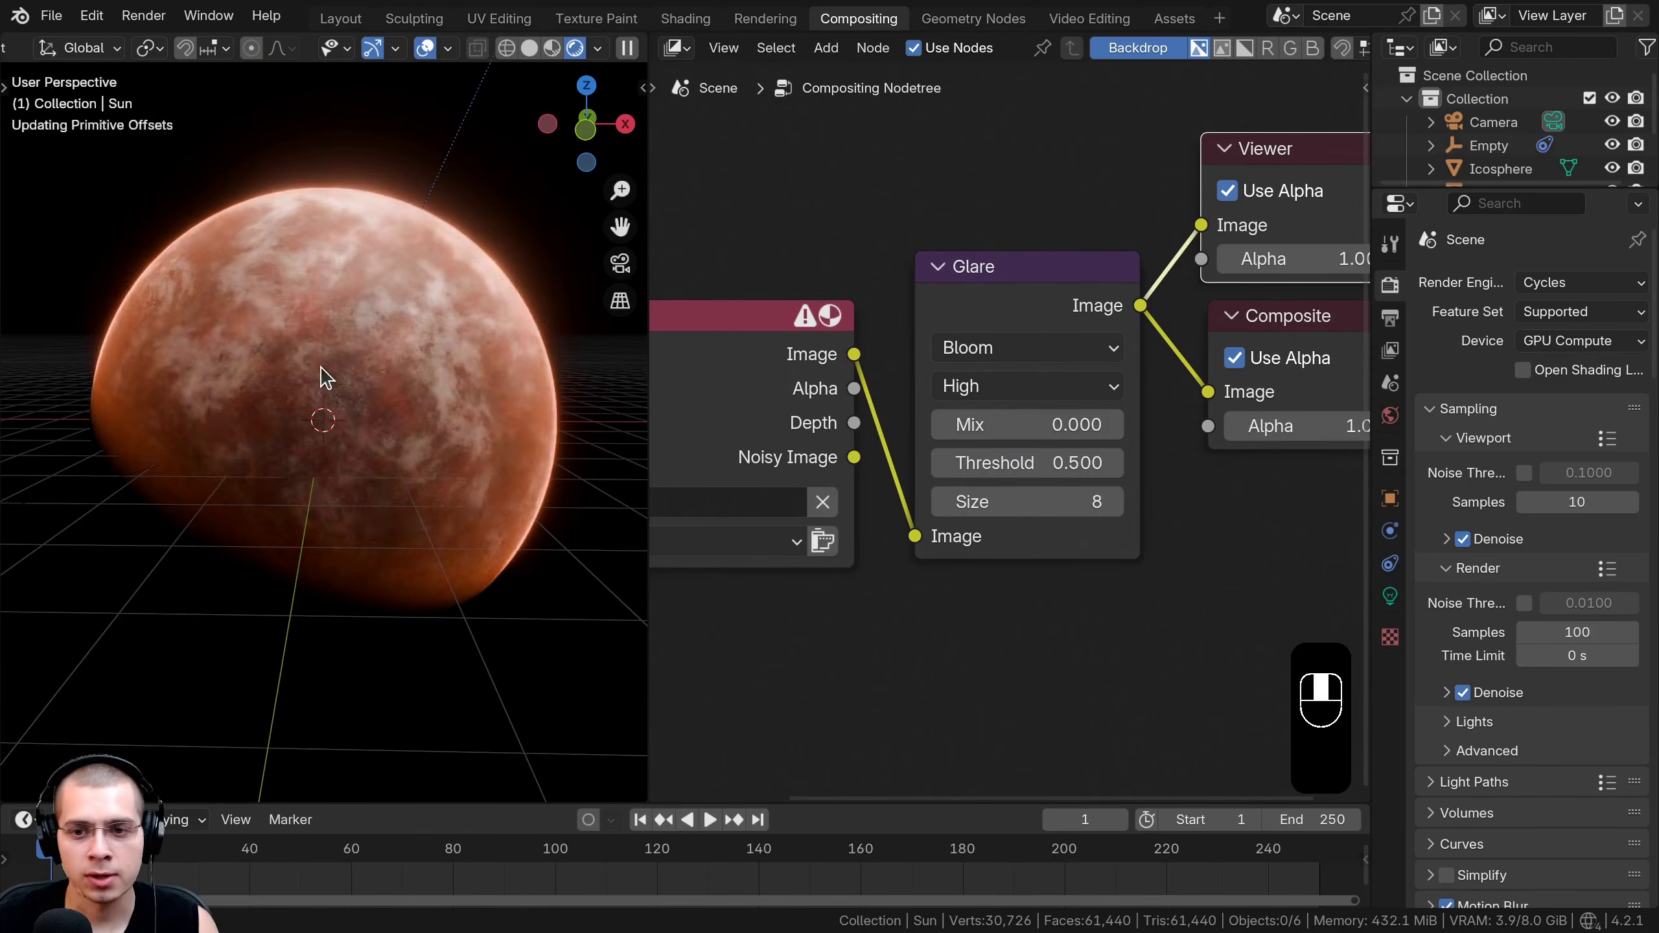
middle_click_drag(248, 361, 311, 267, "shift")
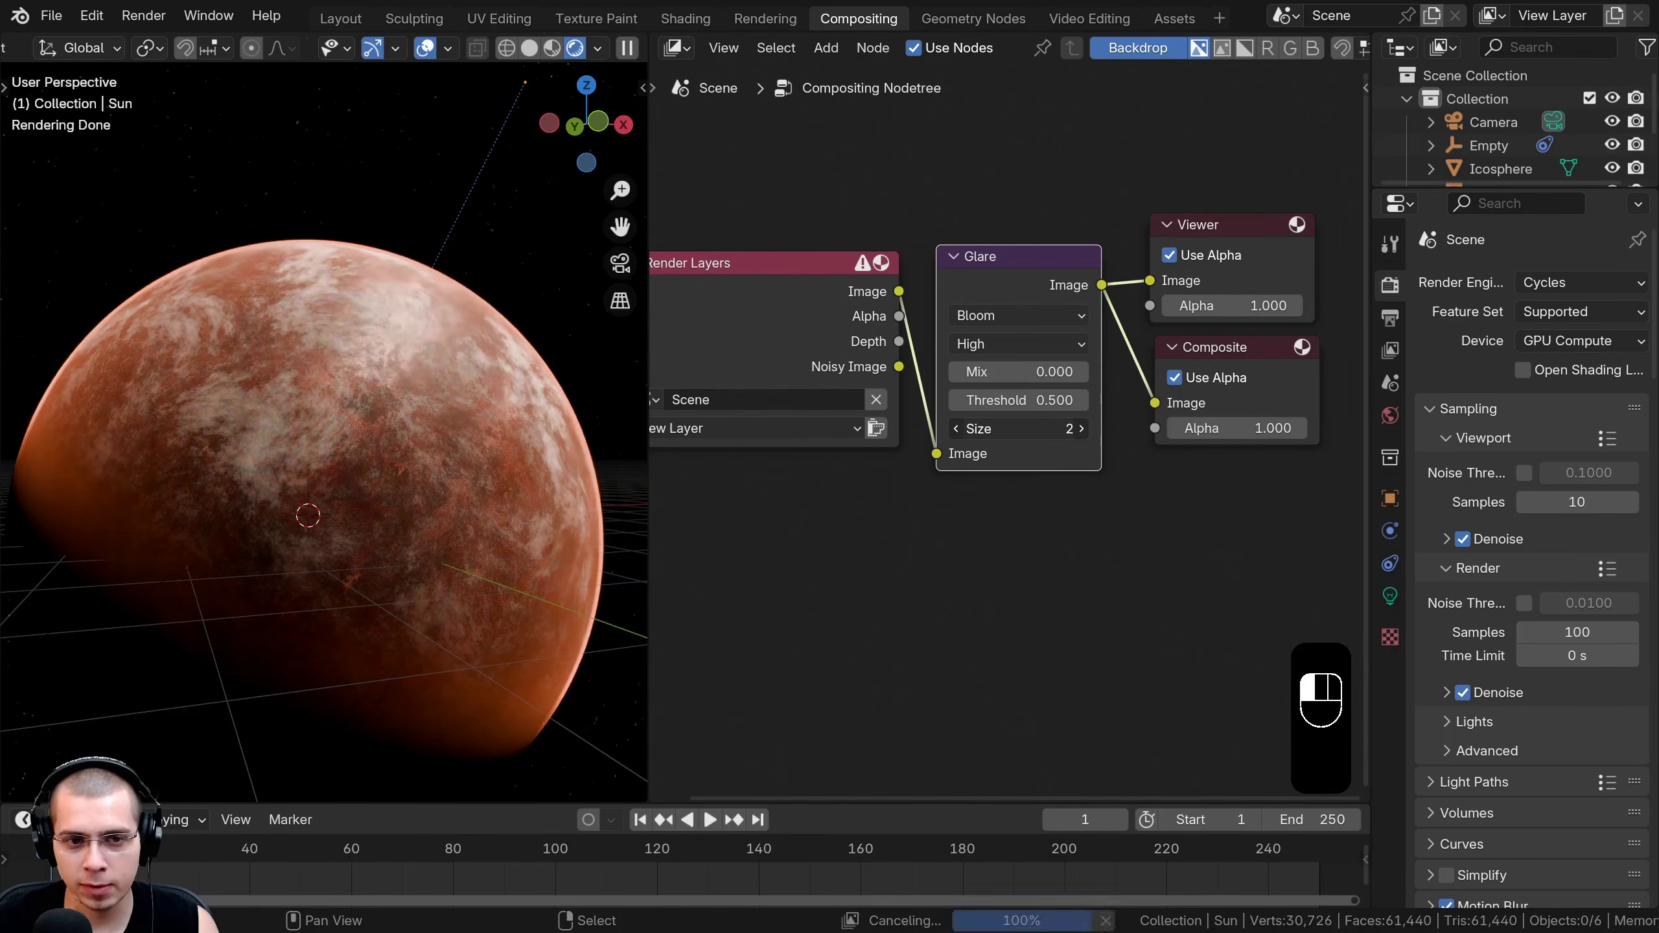
Try a bloom size of 2 on the Glare node and return it to 8.
left_click_drag(1006, 430, 997, 430)
scroll(979, 513, "down", 1)
middle_click_drag(979, 513, 975, 555)
key("a")
Save the planet file and render the current frame from the camera.
key("ctrl+s")
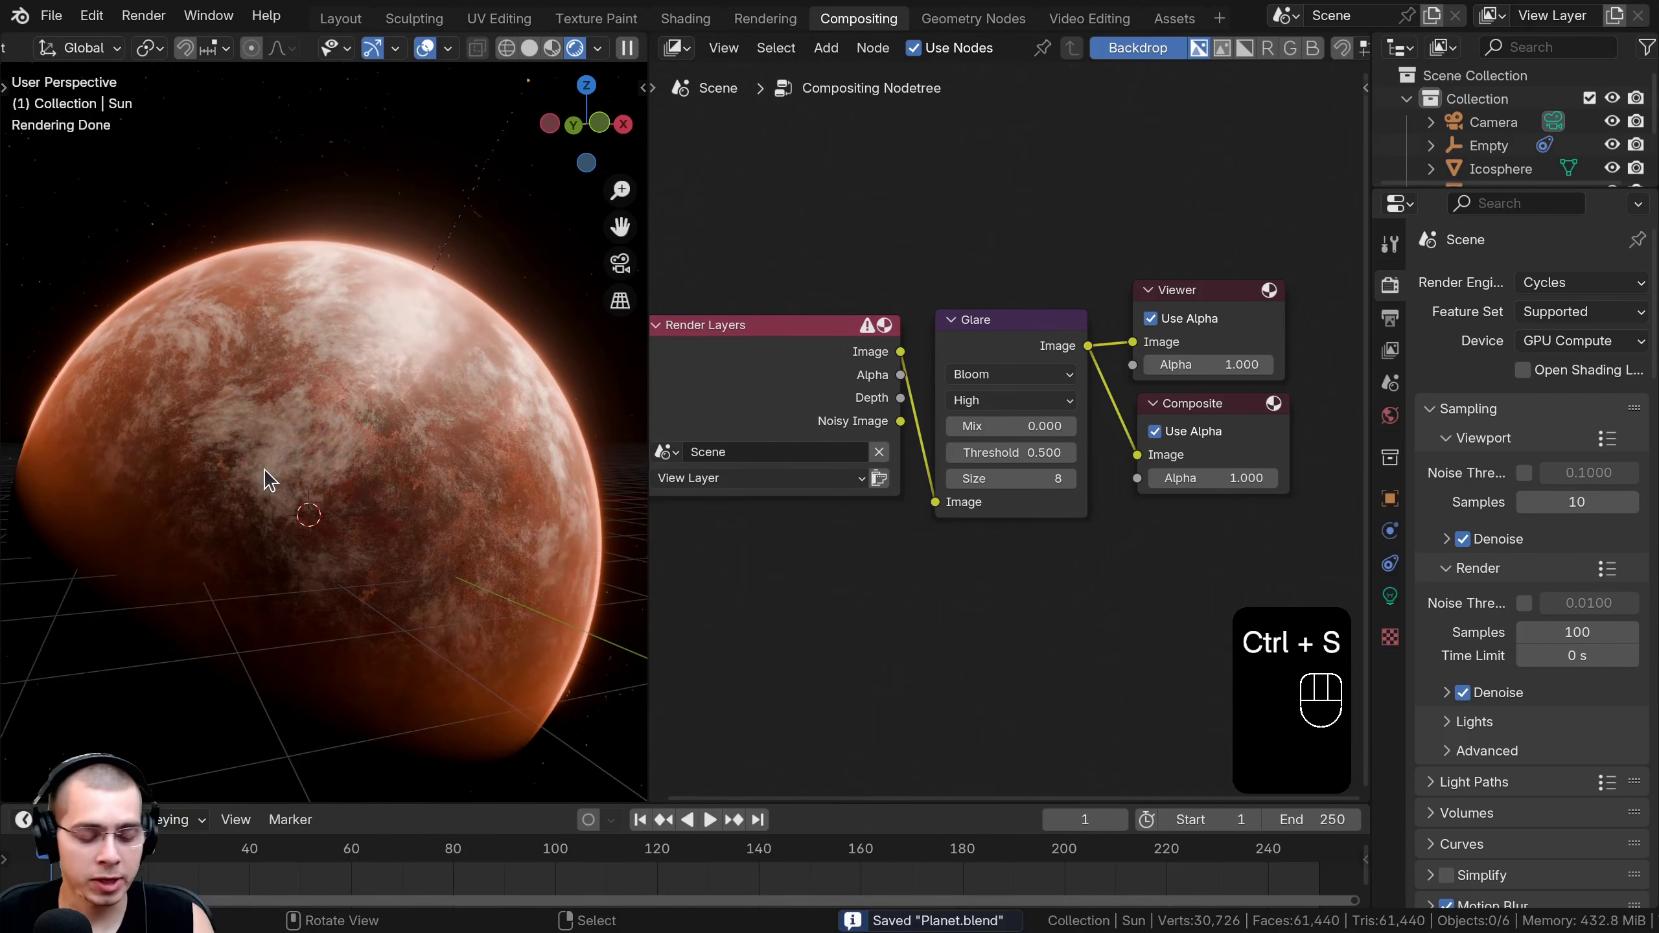
middle_click_drag(266, 474, 276, 480)
key("ctrl+s")
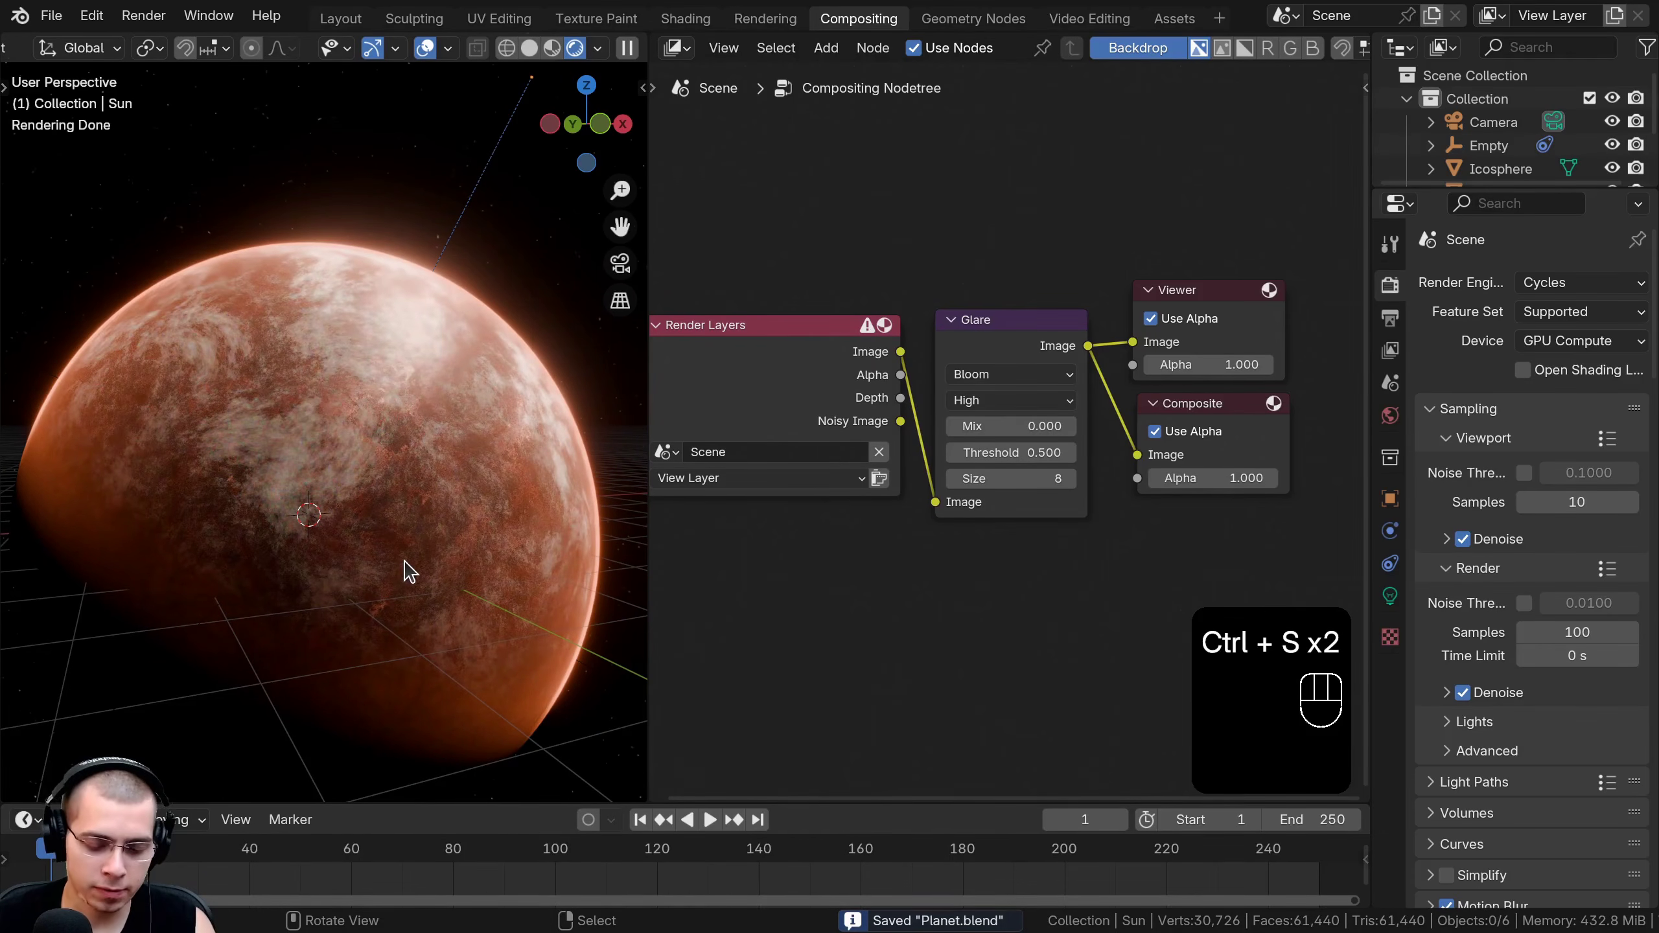
middle_click_drag(426, 541, 436, 391)
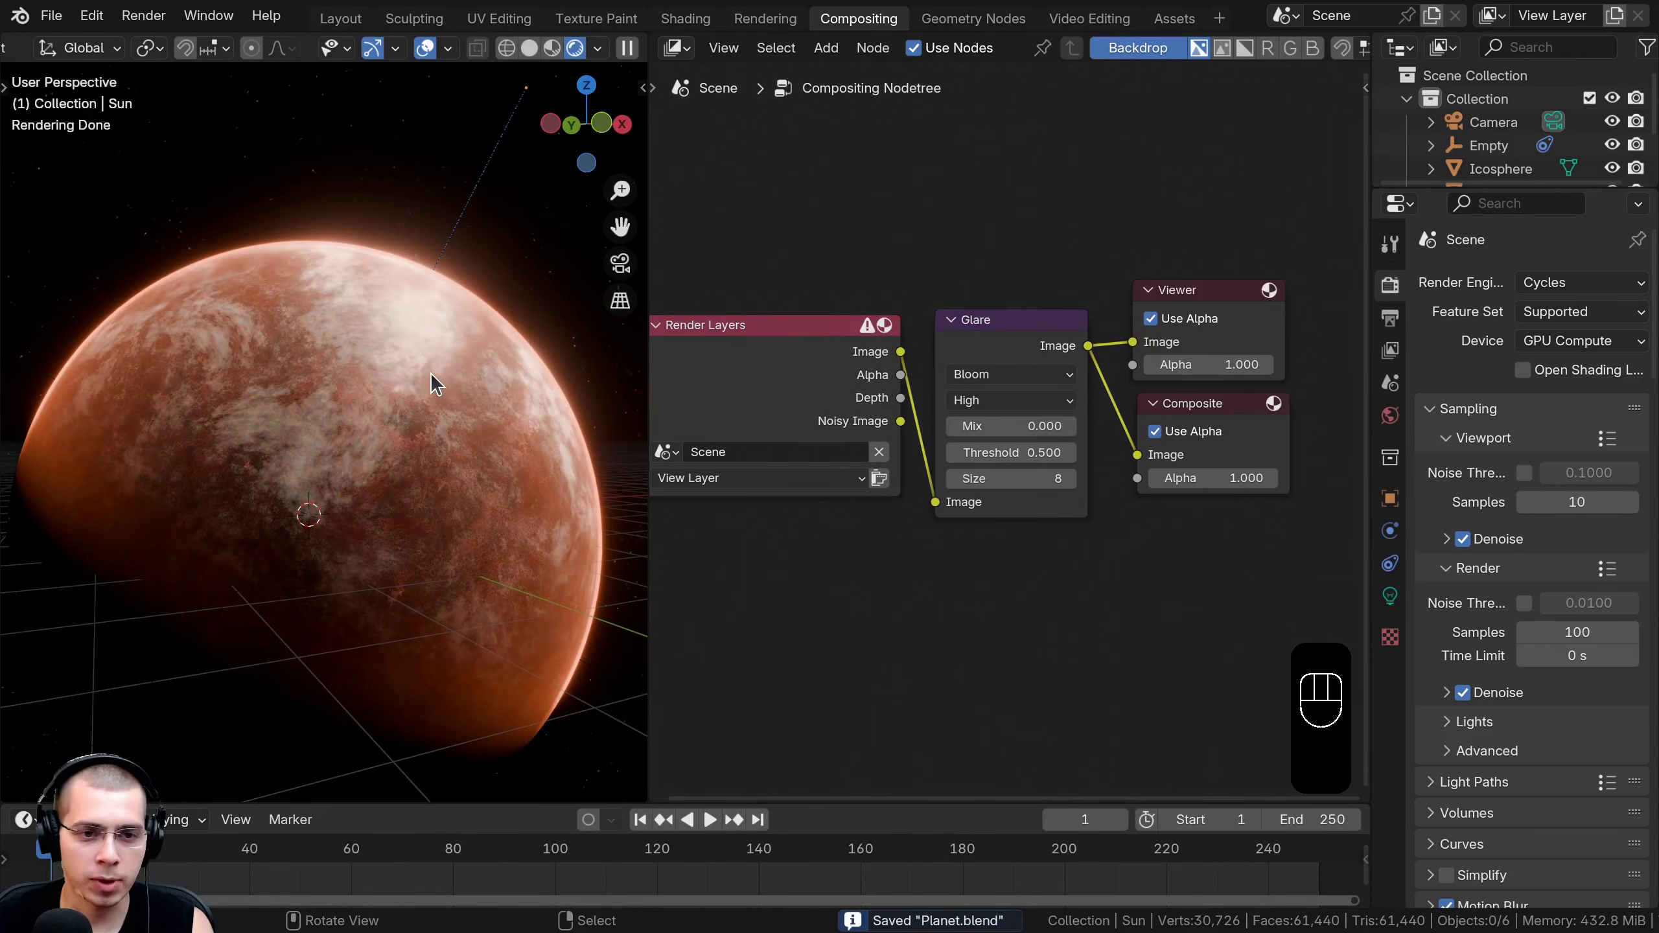
key("F12")
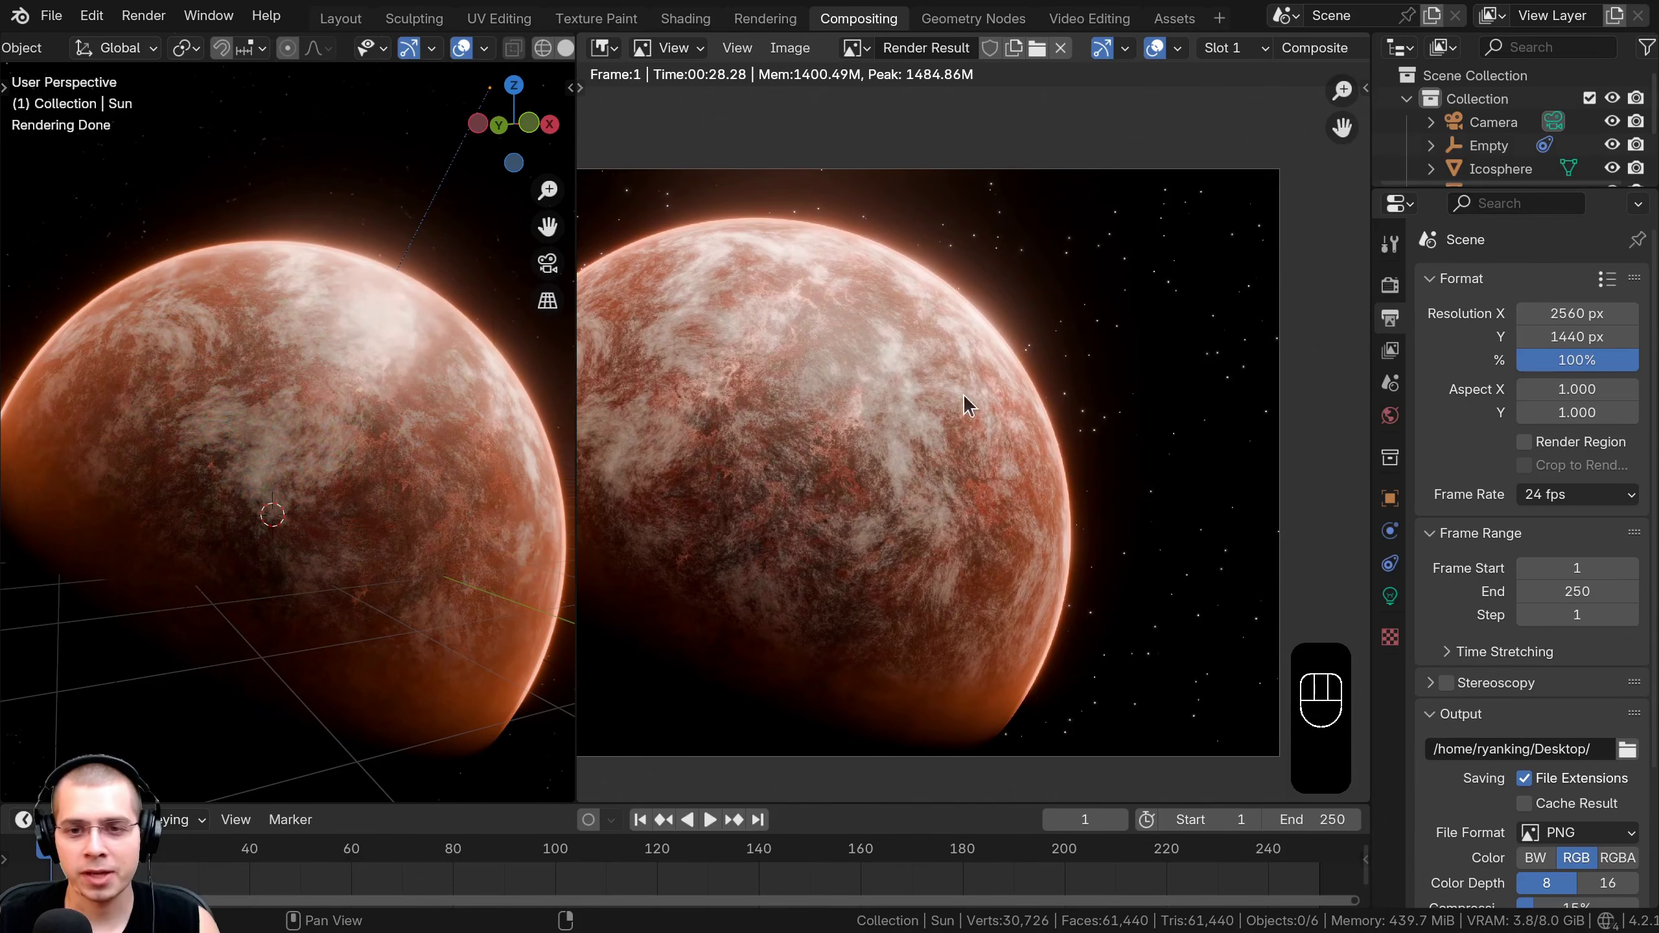
Examine the rendered image up close, checking the planet's edge glow, the stars and the cloud detail.
scroll(963, 418, "up", 3)
scroll(947, 484, "up", 1)
scroll(853, 494, "up", 1)
scroll(927, 549, "up", 1)
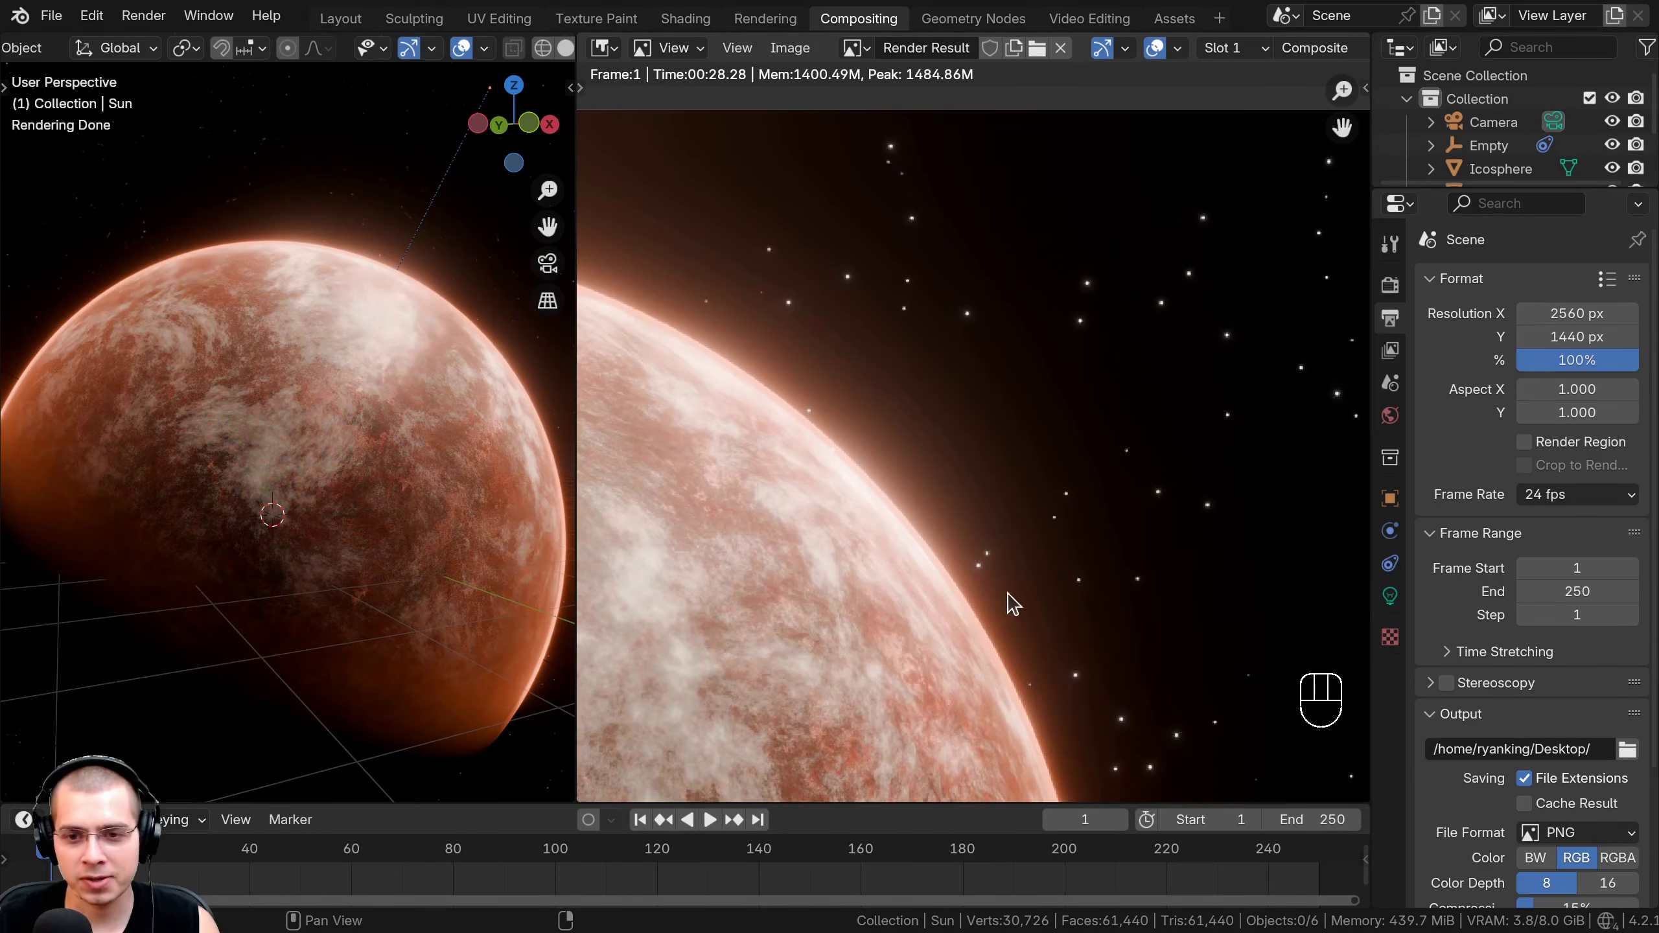
scroll(1013, 608, "up", 1)
middle_click_drag(1119, 540, 1114, 528)
middle_click_drag(954, 186, 983, 319)
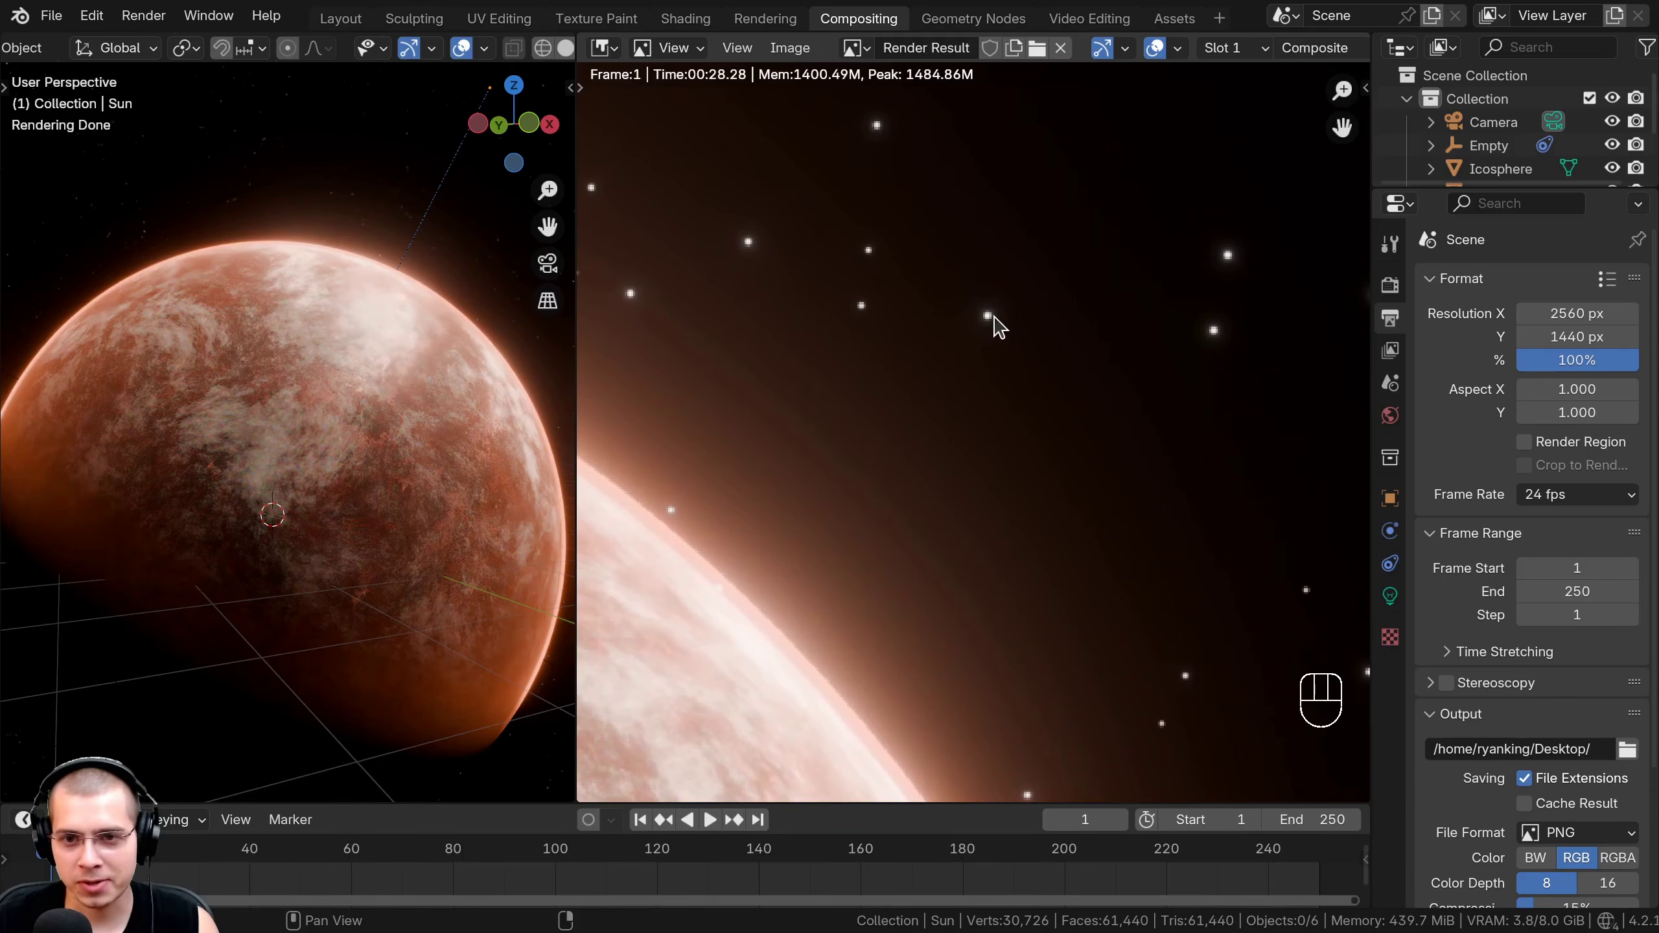
scroll(994, 318, "down", 5)
middle_click_drag(640, 603, 879, 276)
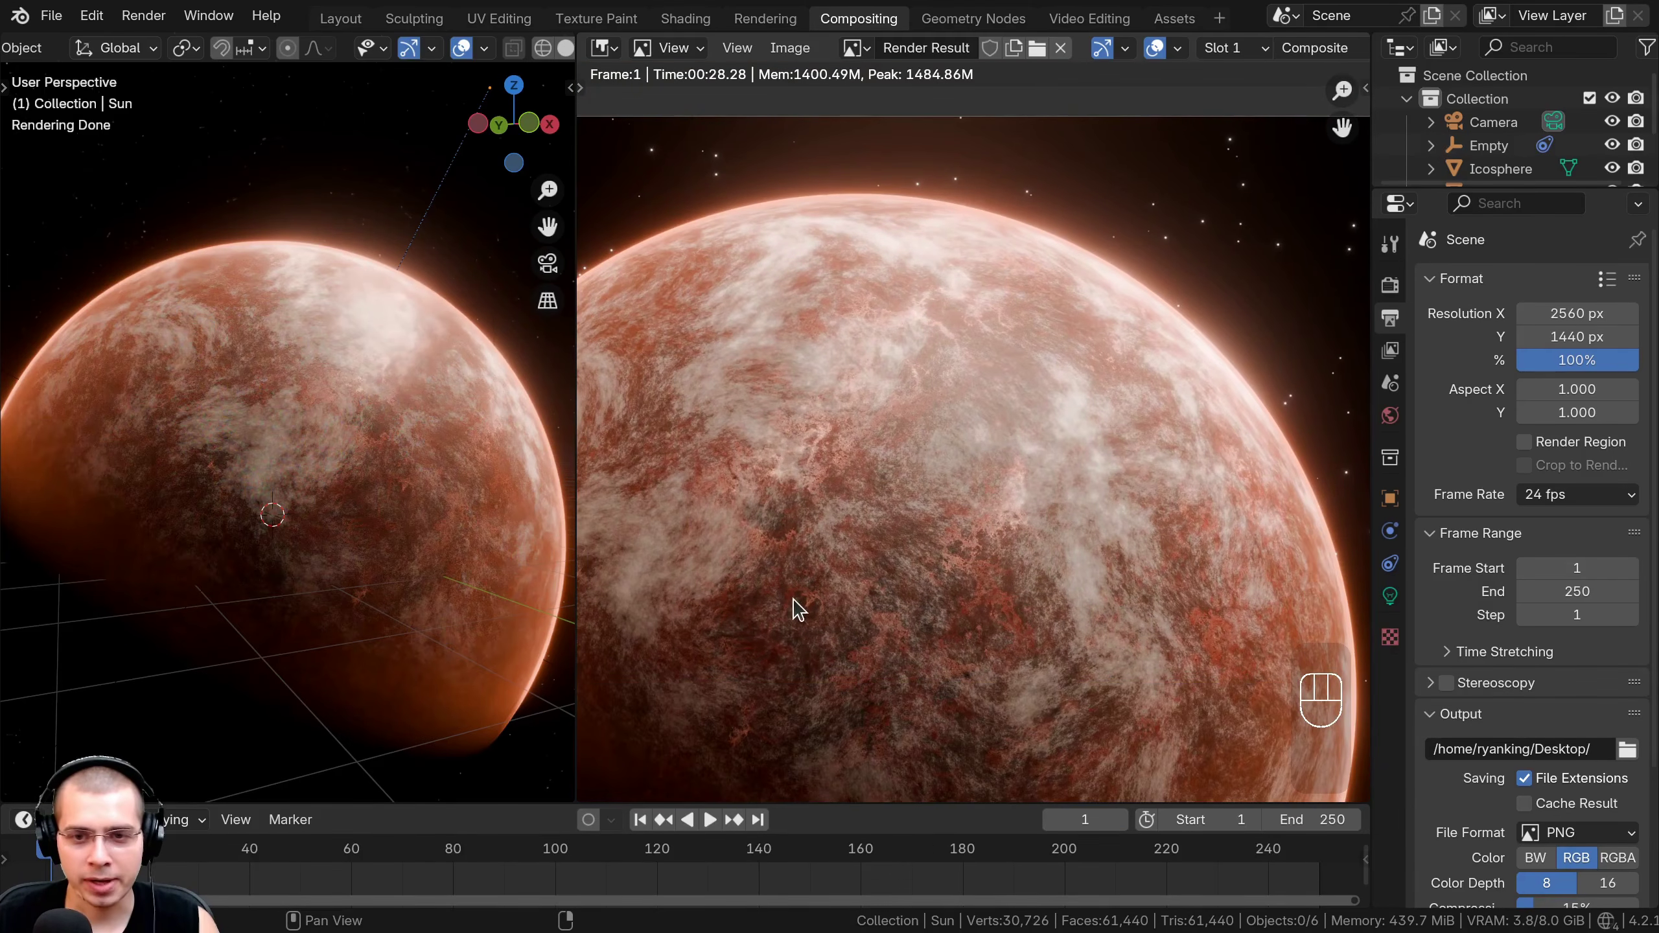
scroll(793, 599, "down", 1)
middle_click_drag(795, 598, 811, 526)
mouse_move(751, 439)
middle_mouse_down()
mouse_move(802, 408)
mouse_move(765, 436)
middle_mouse_up()
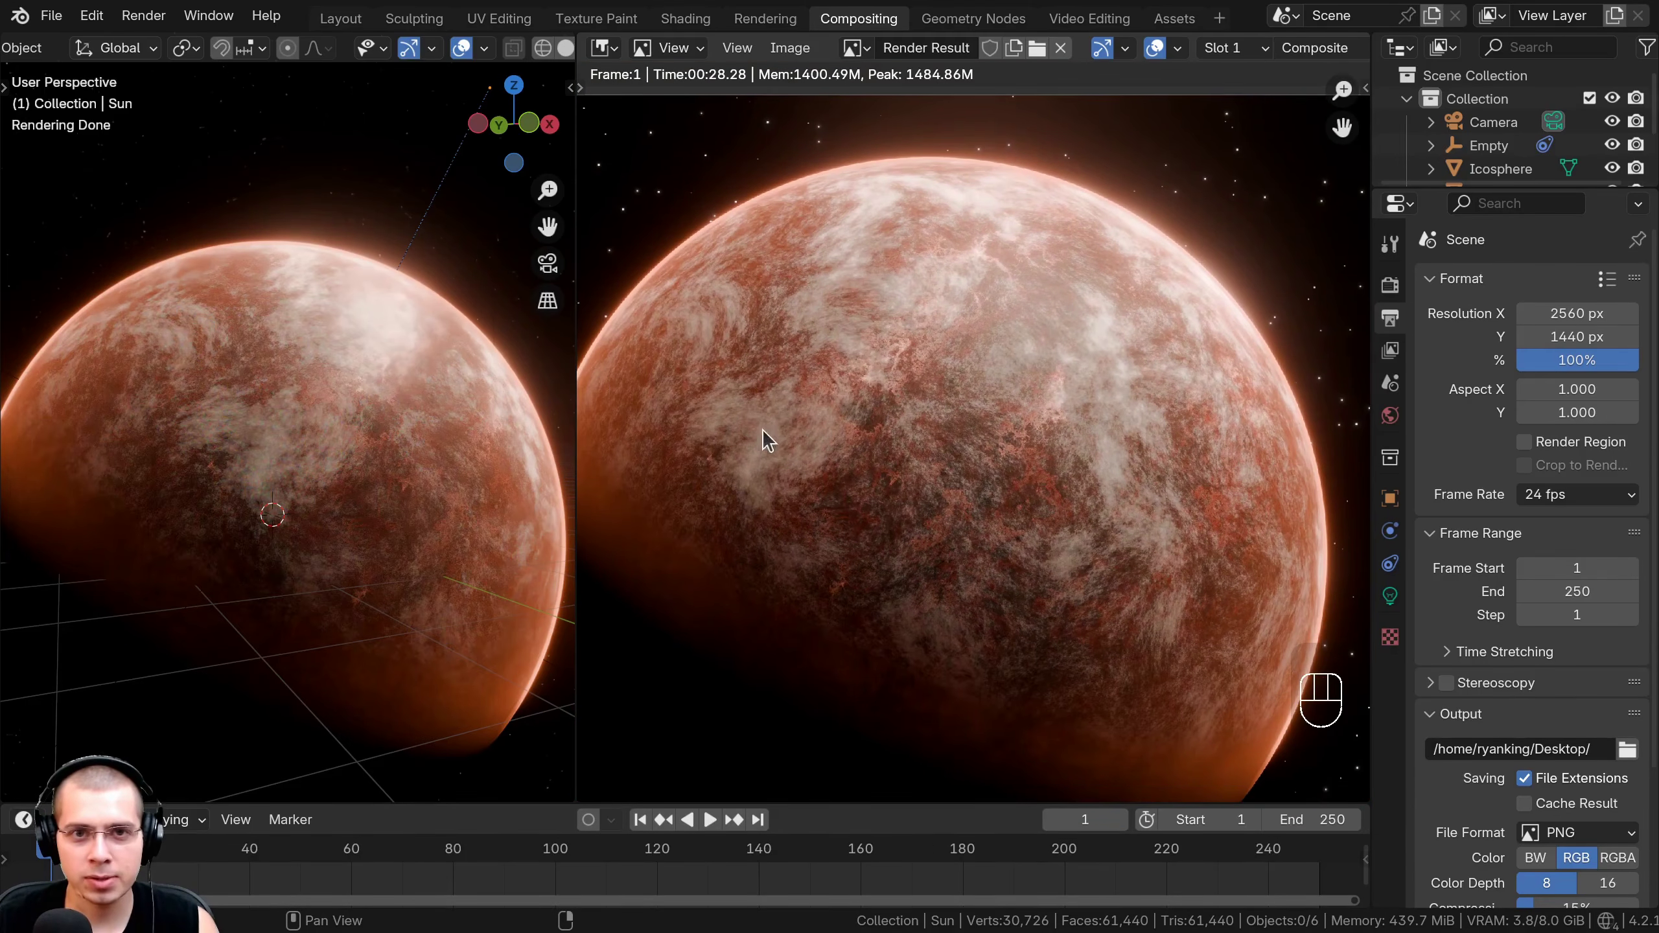
left_click(773, 55)
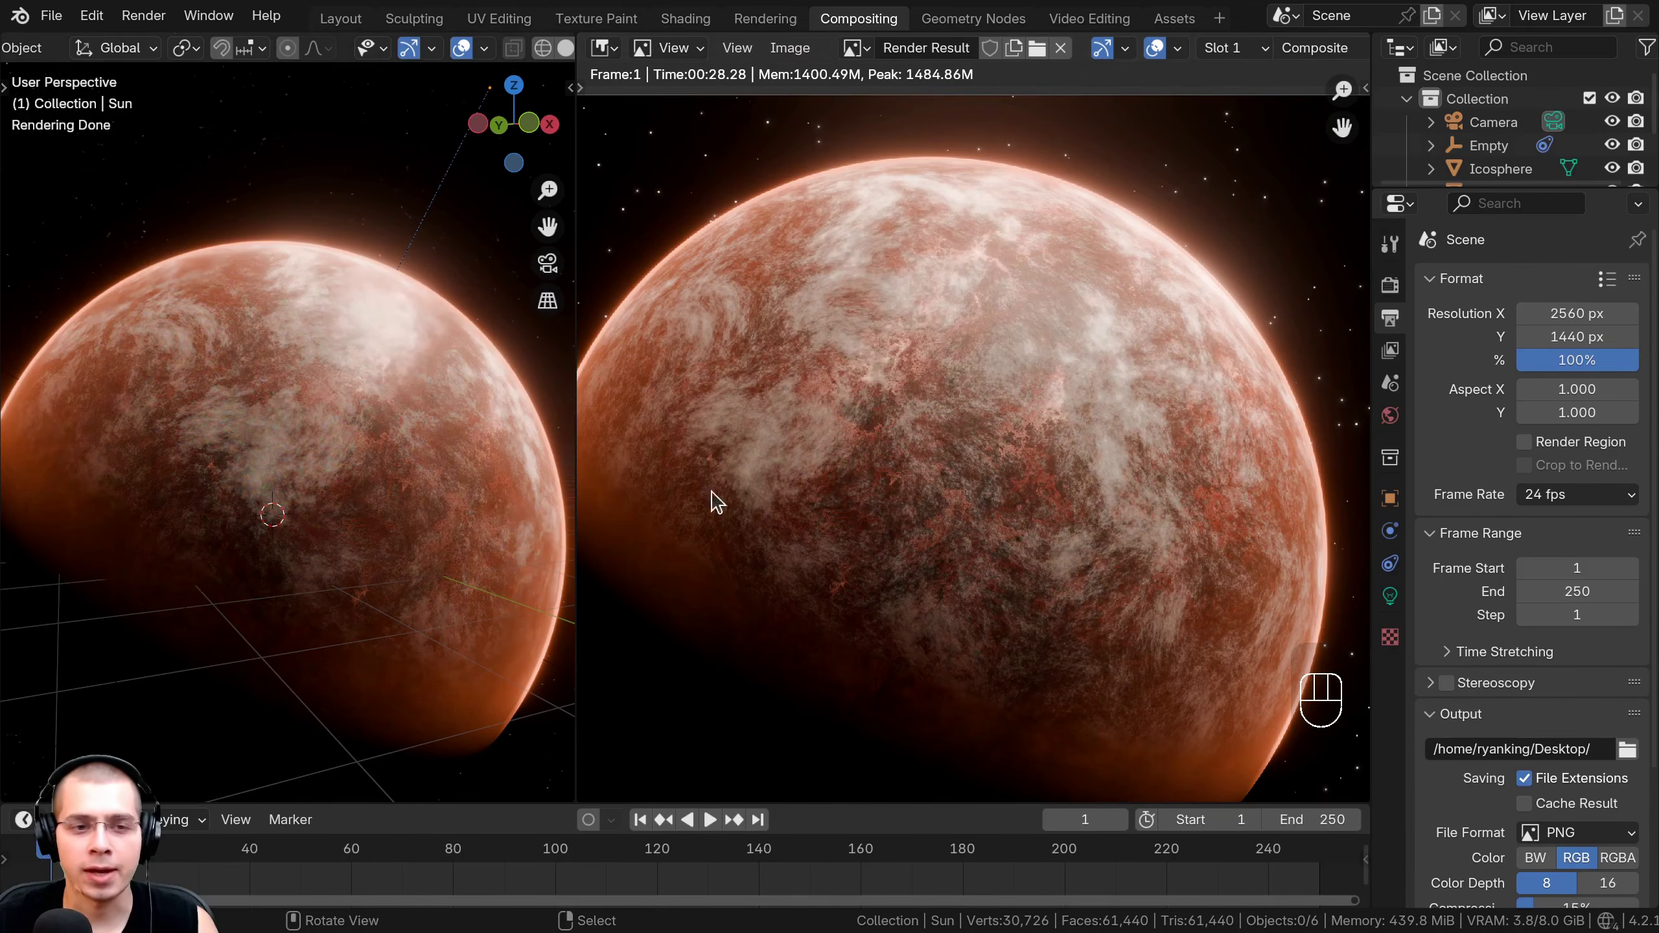
scroll(922, 328, "down", 1)
middle_click_drag(926, 322, 933, 315)
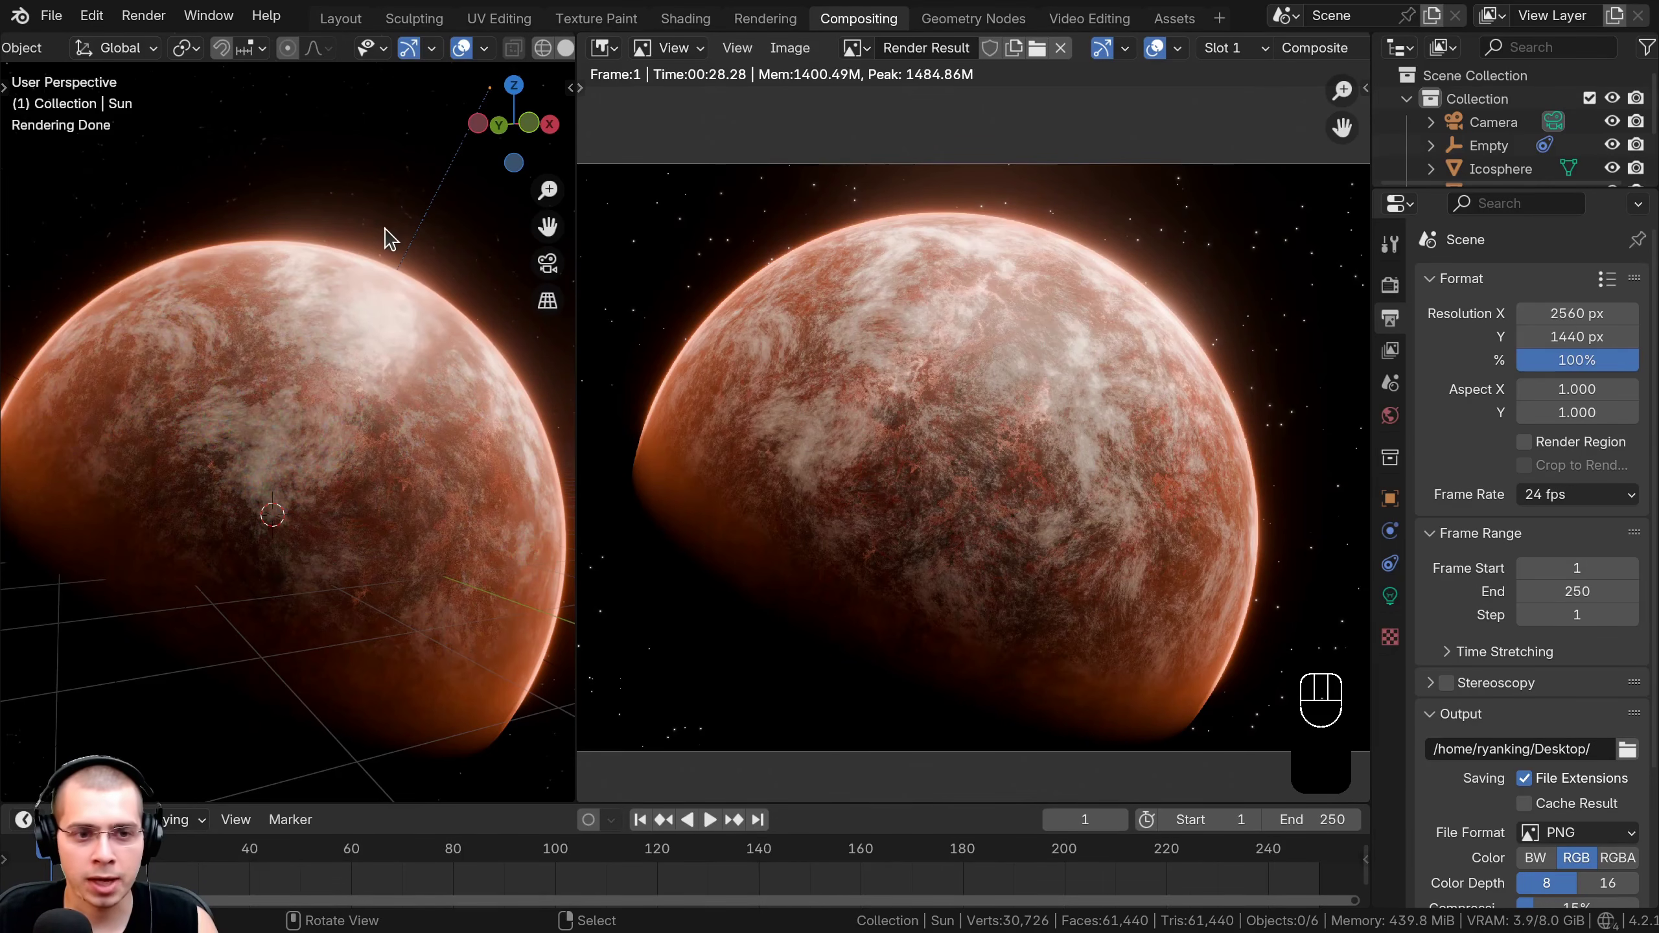
Switch to the Layout workspace and move the camera back from the planet along its local Z axis.
left_click(344, 23)
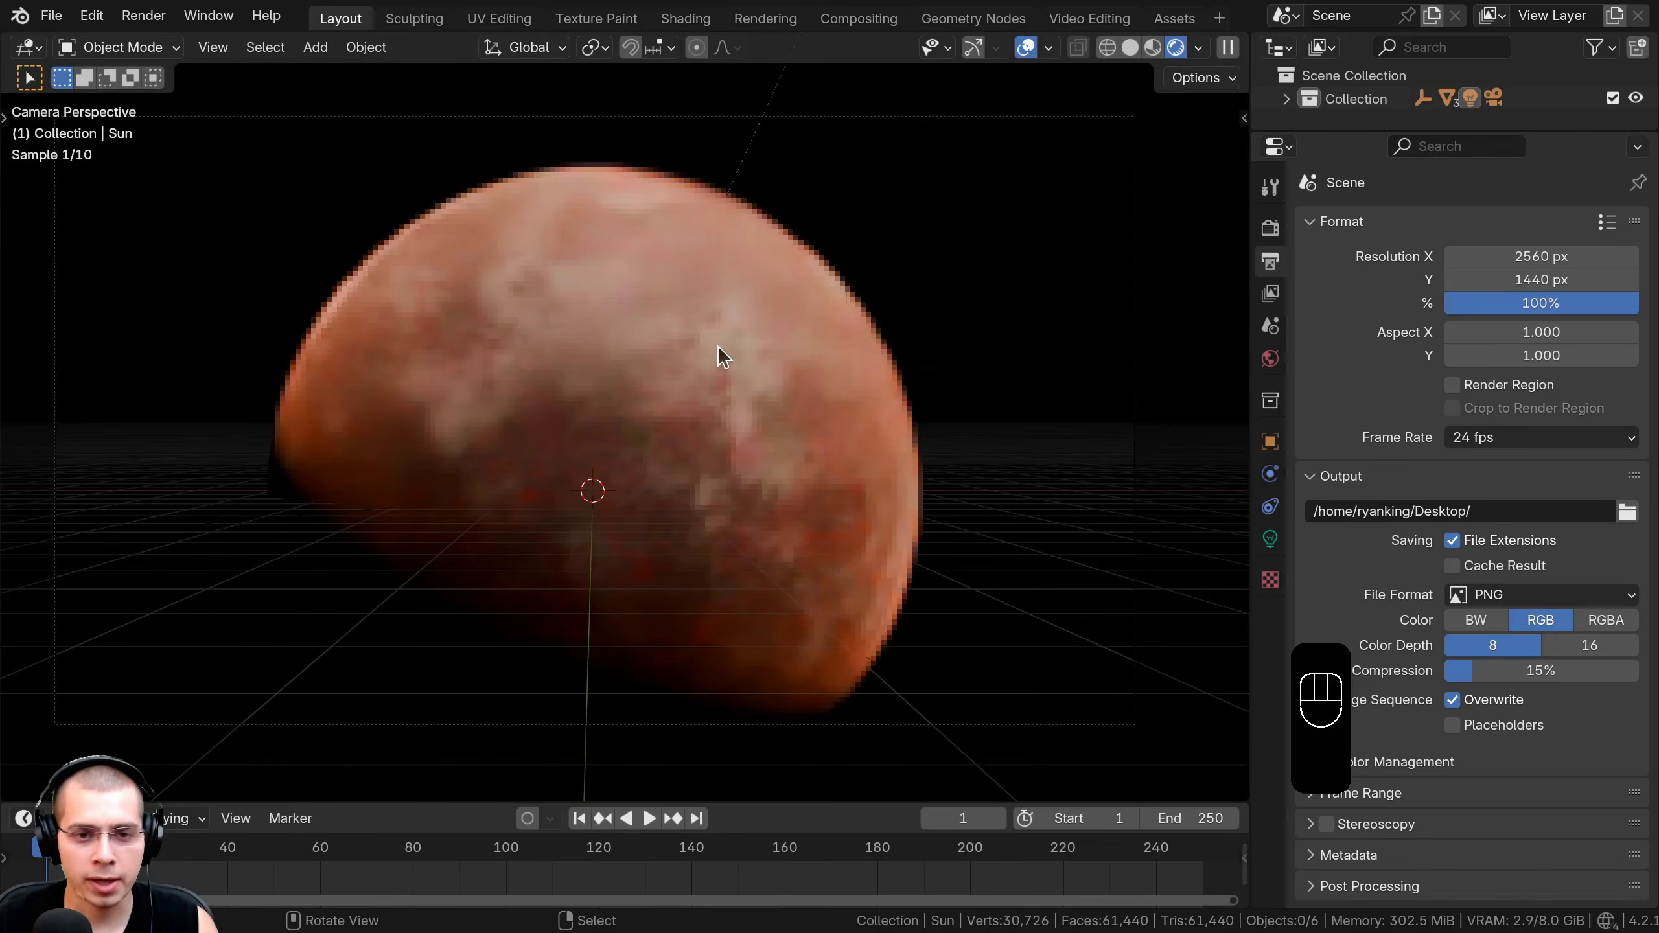
left_click(725, 120)
scroll(712, 378, "down", 2)
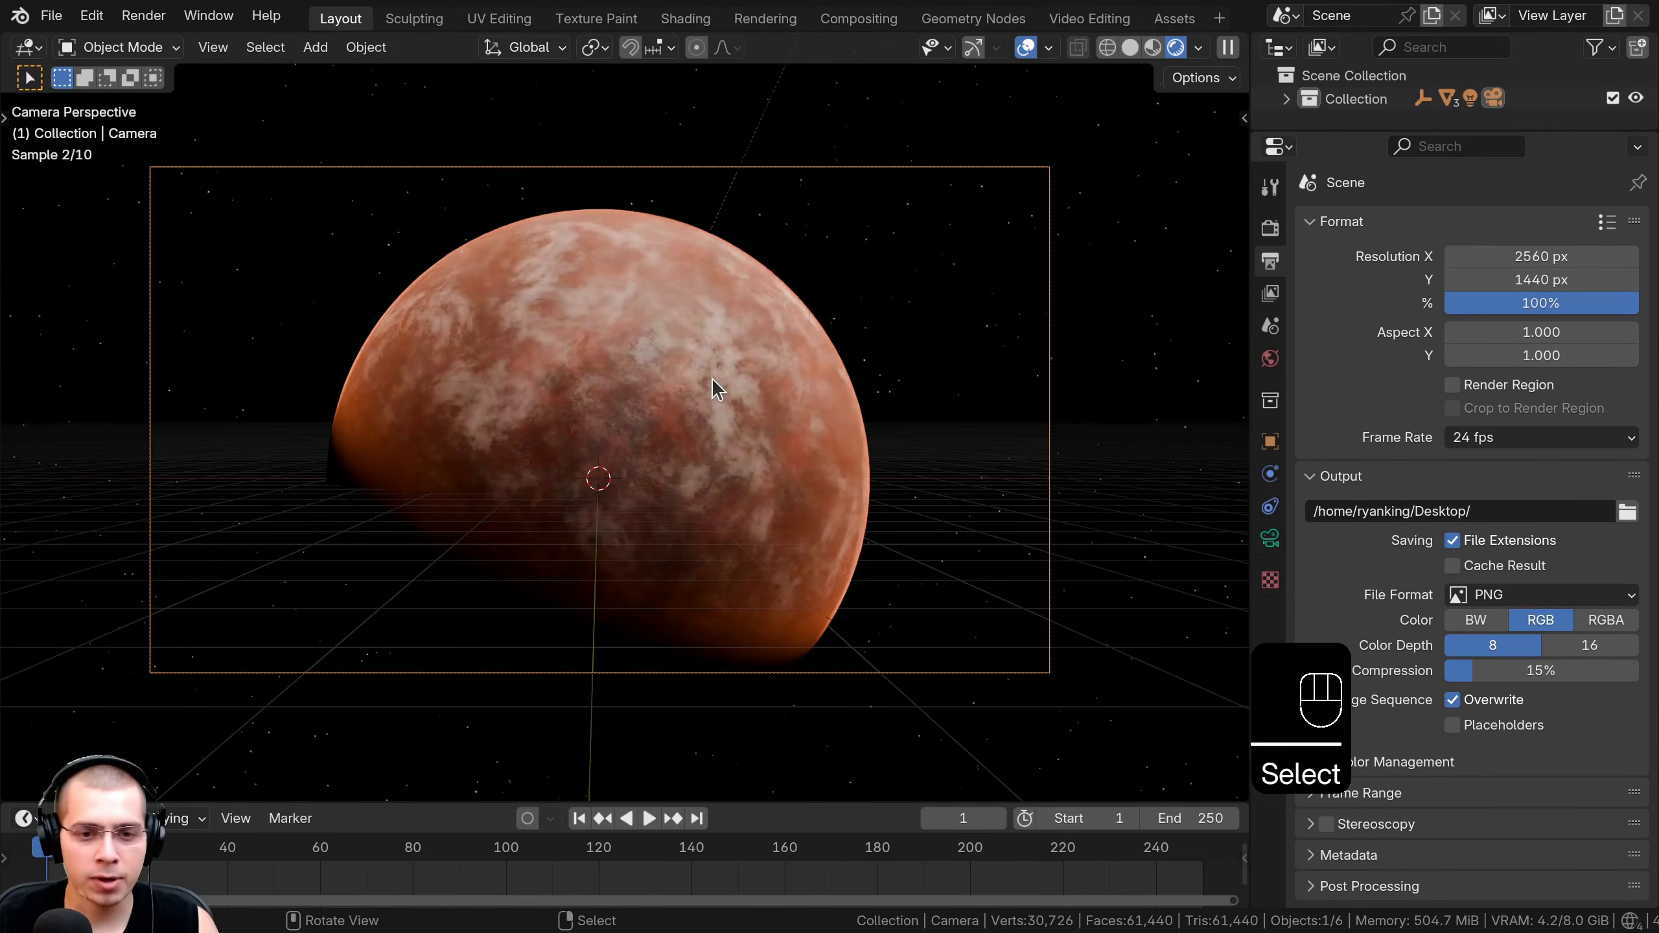
key("g")
key("z")
key("g")
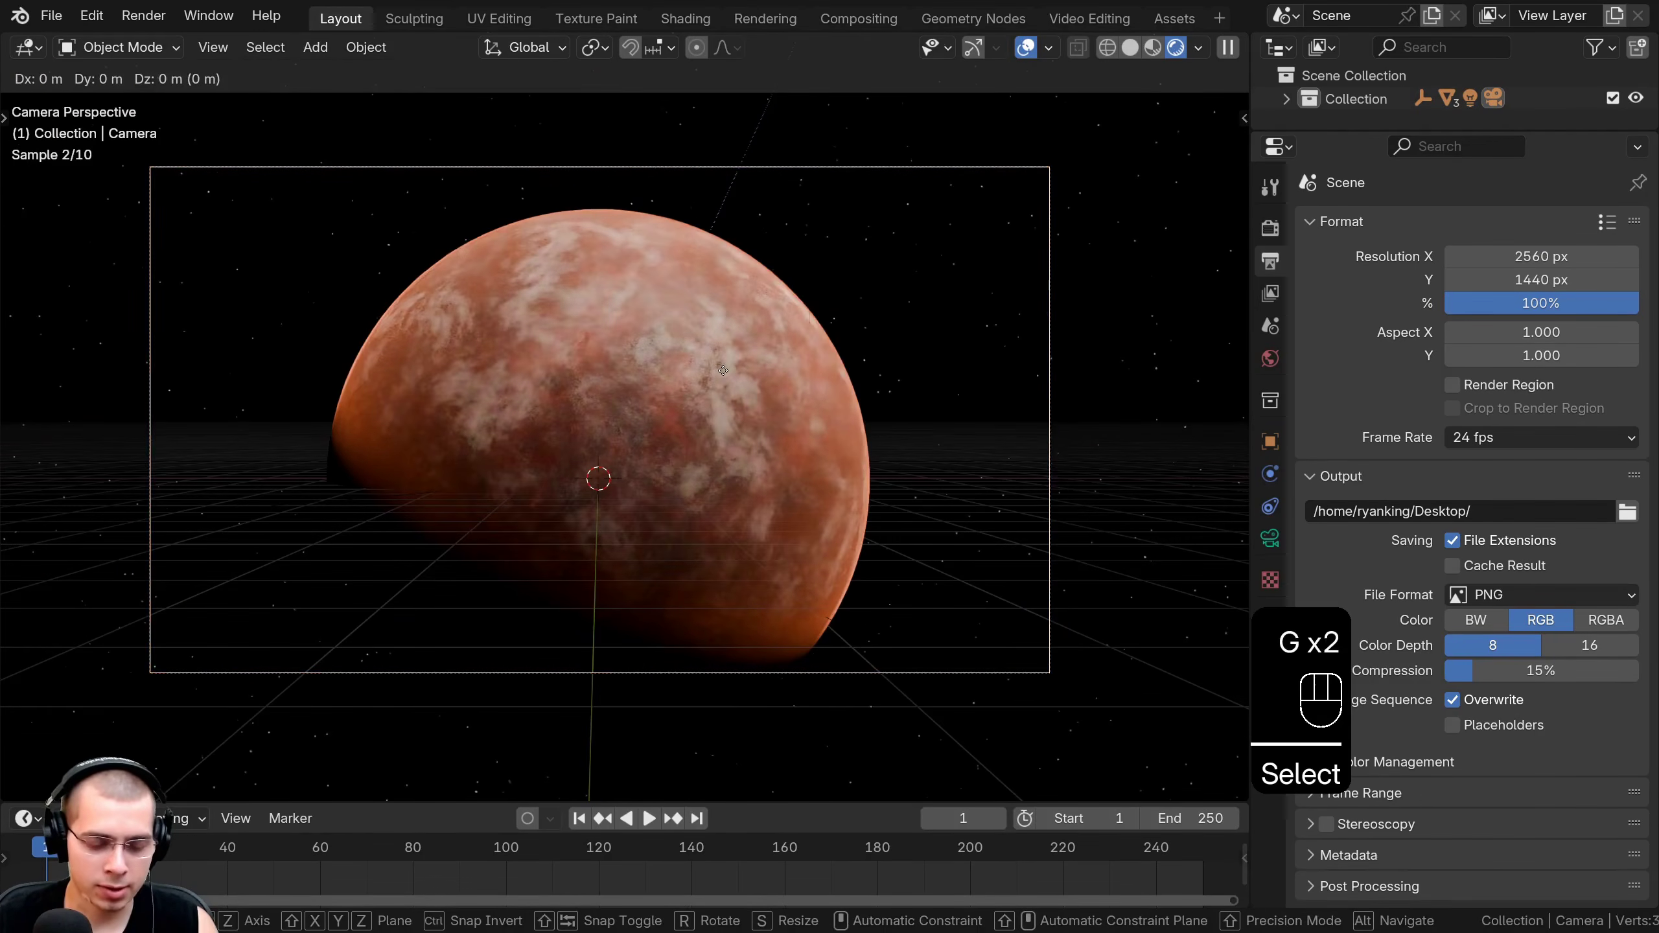
key("z")
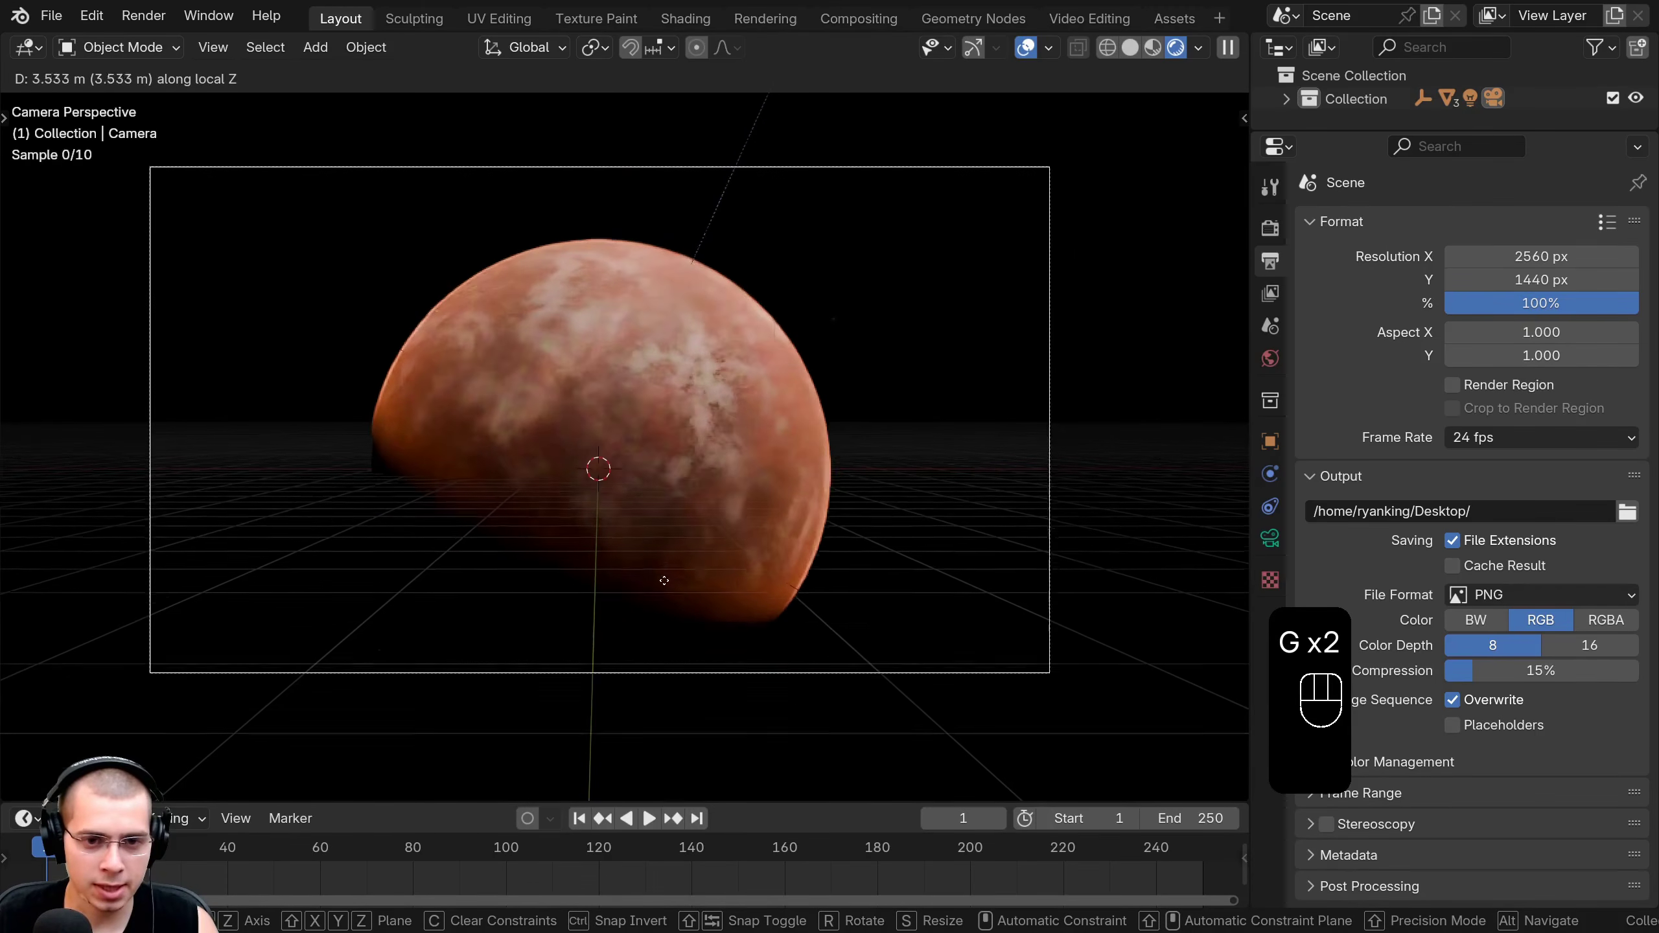
left_click(659, 584)
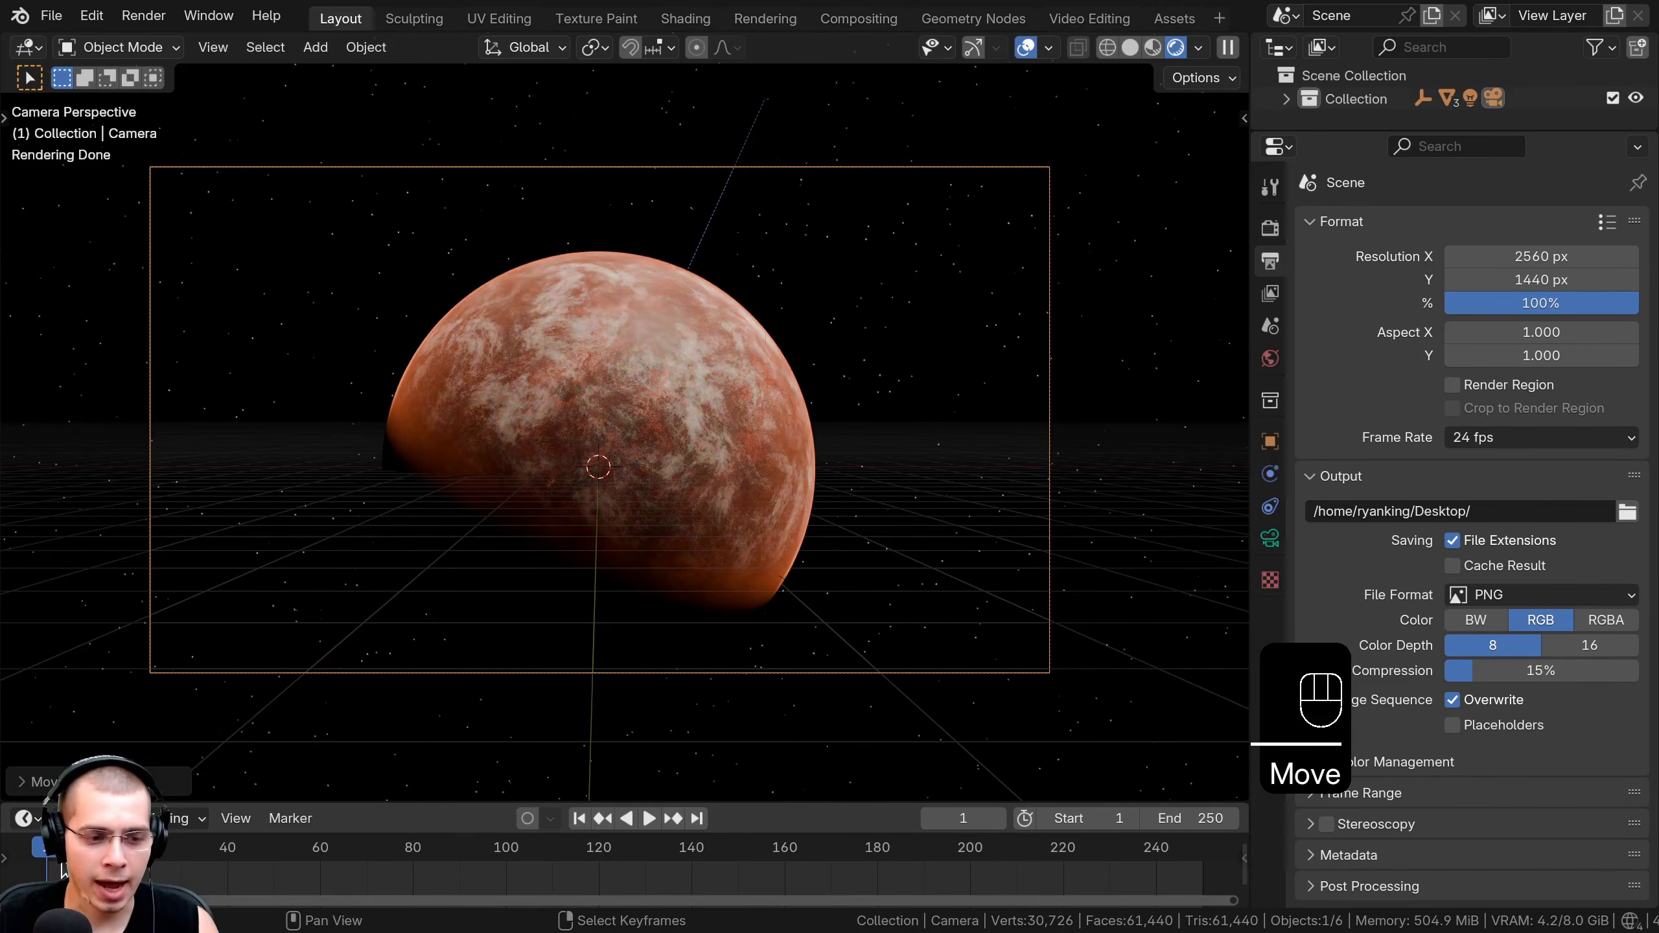
Insert a location keyframe for the camera at frame 1 and play the timeline.
key("k")
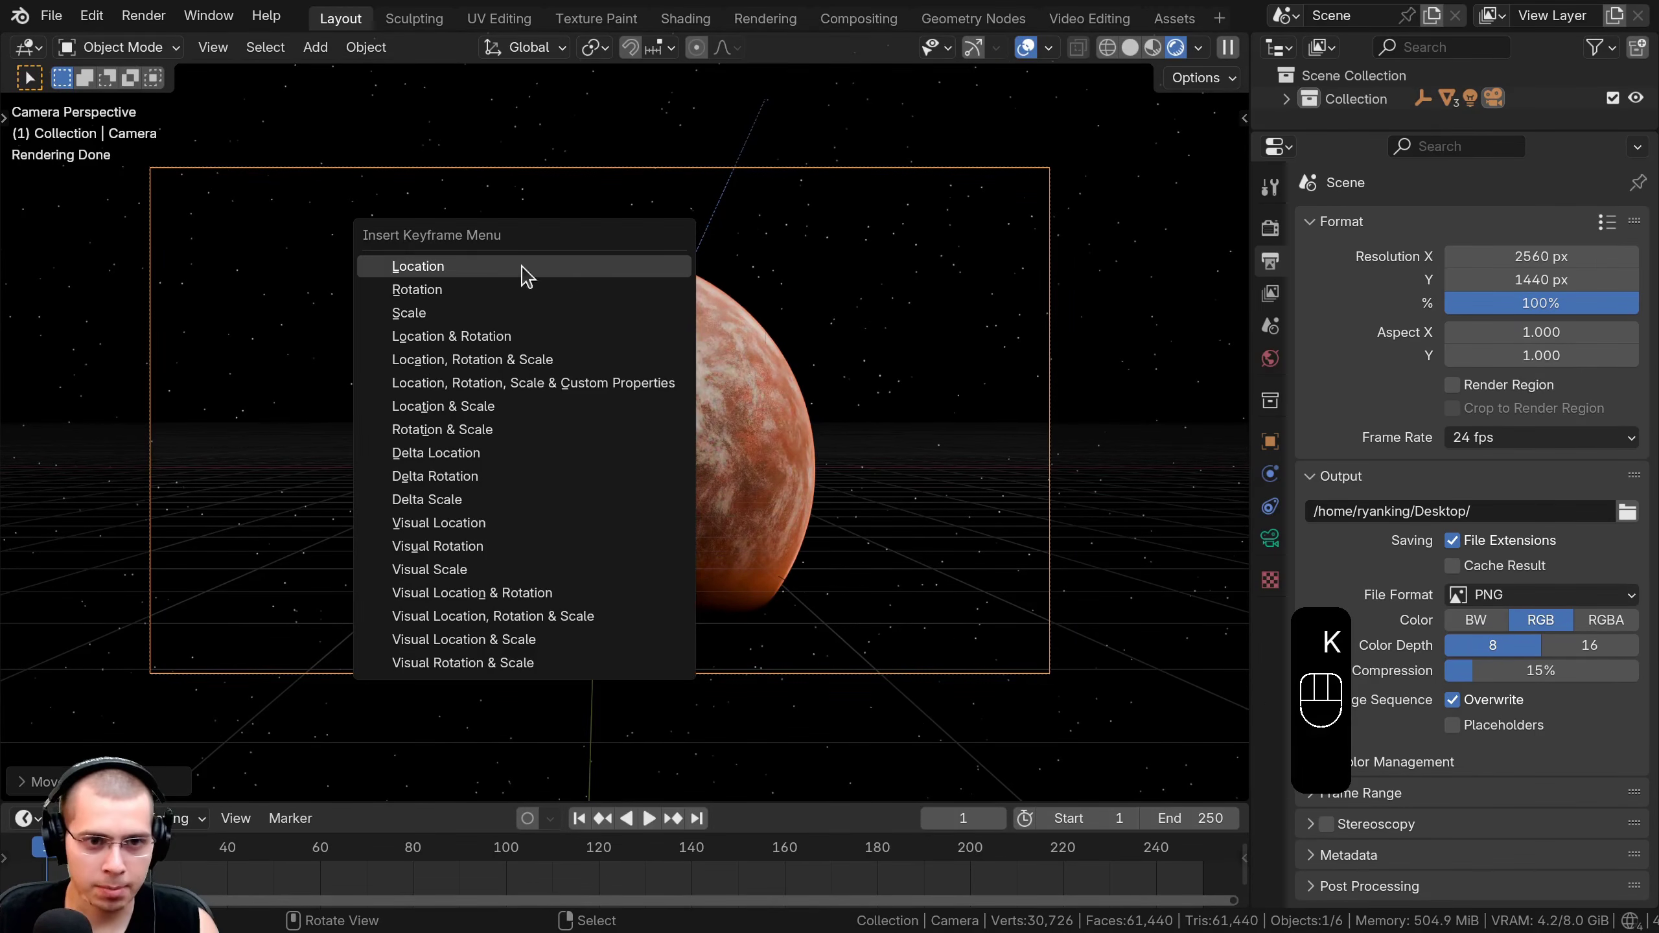
left_click(423, 268)
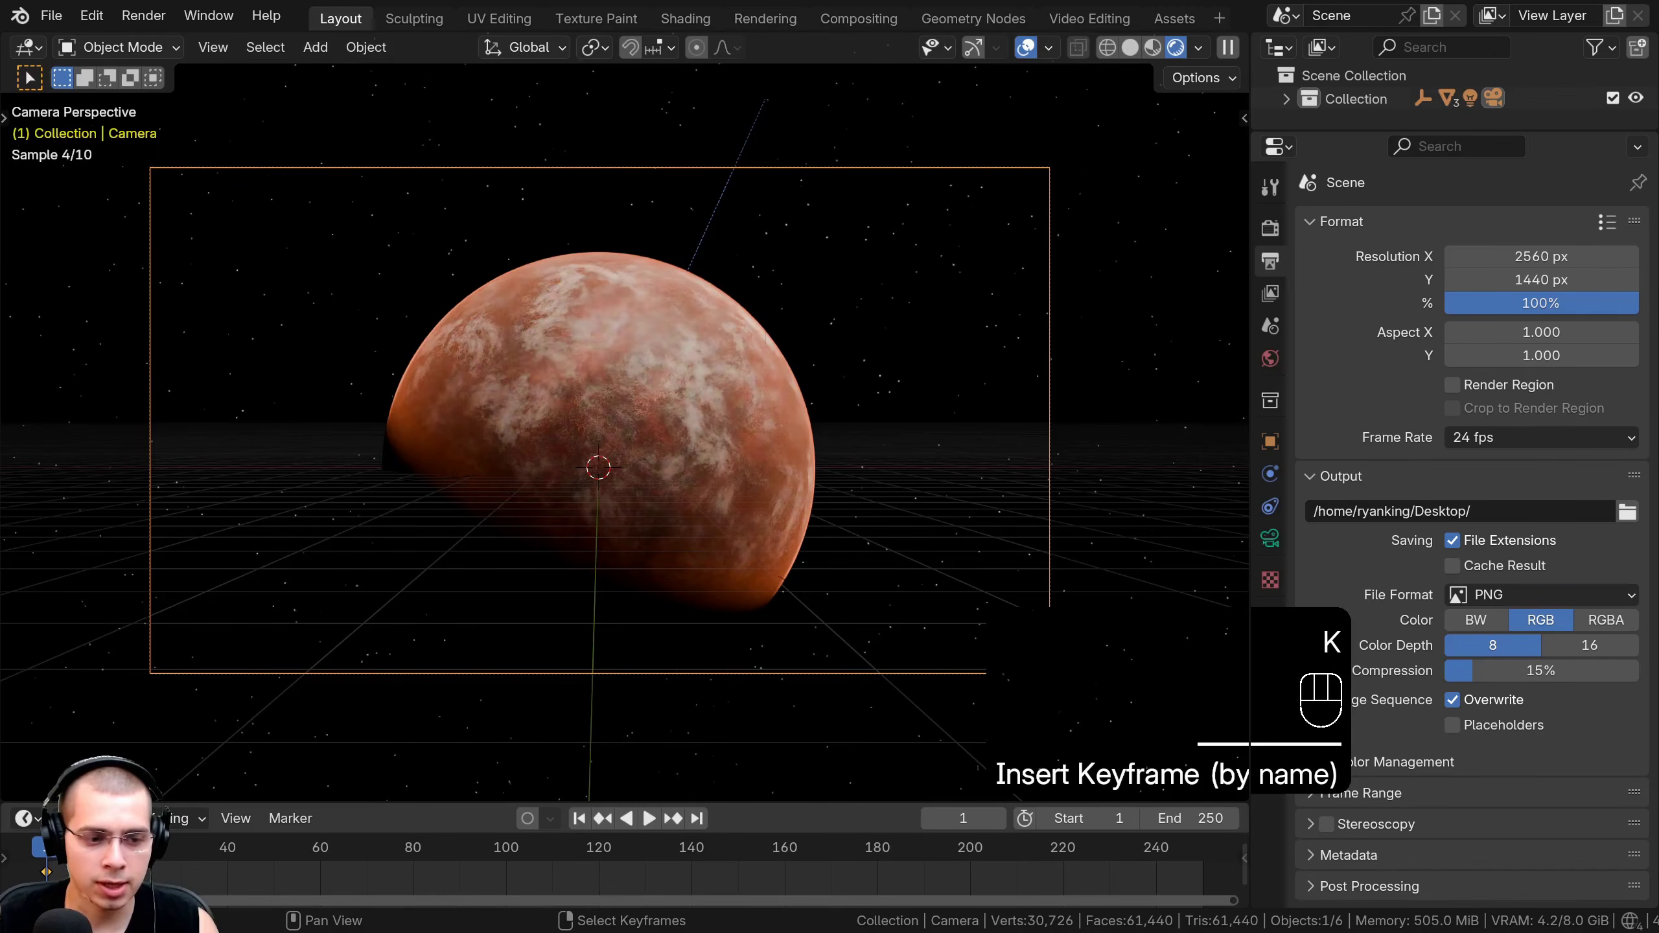
key("space")
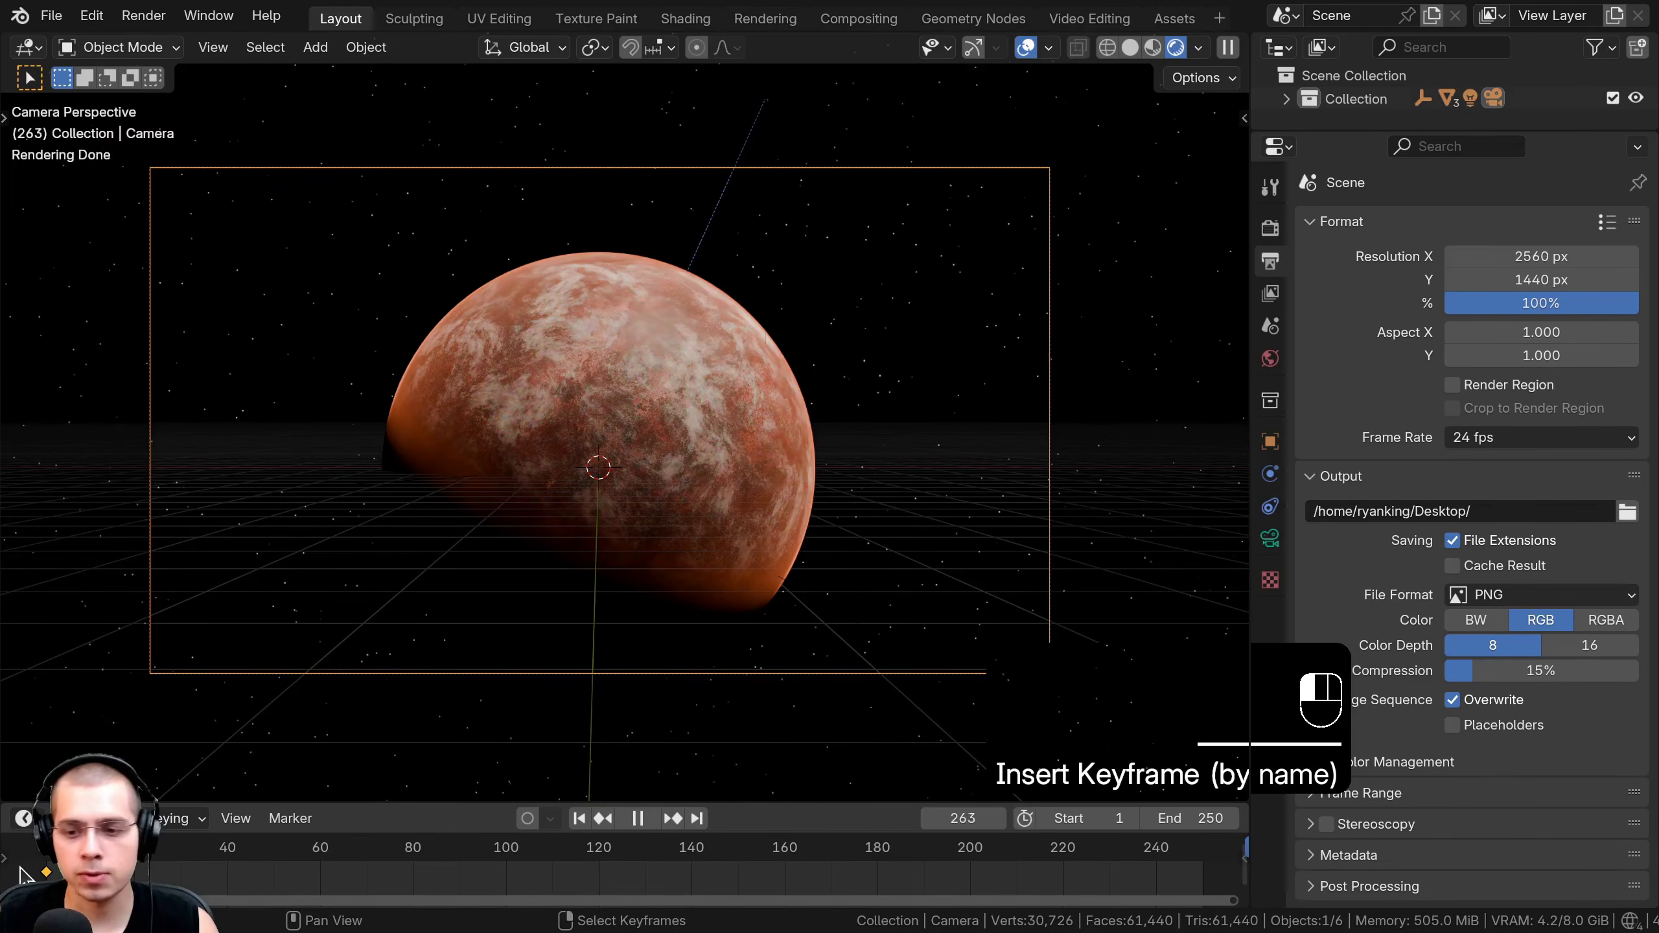
Go to frame 252 and move the camera closer to the planet along its local Z axis.
left_click_drag(19, 868, 1222, 868)
left_click(1212, 866)
key("g")
key("z")
key("z")
left_click(784, 251)
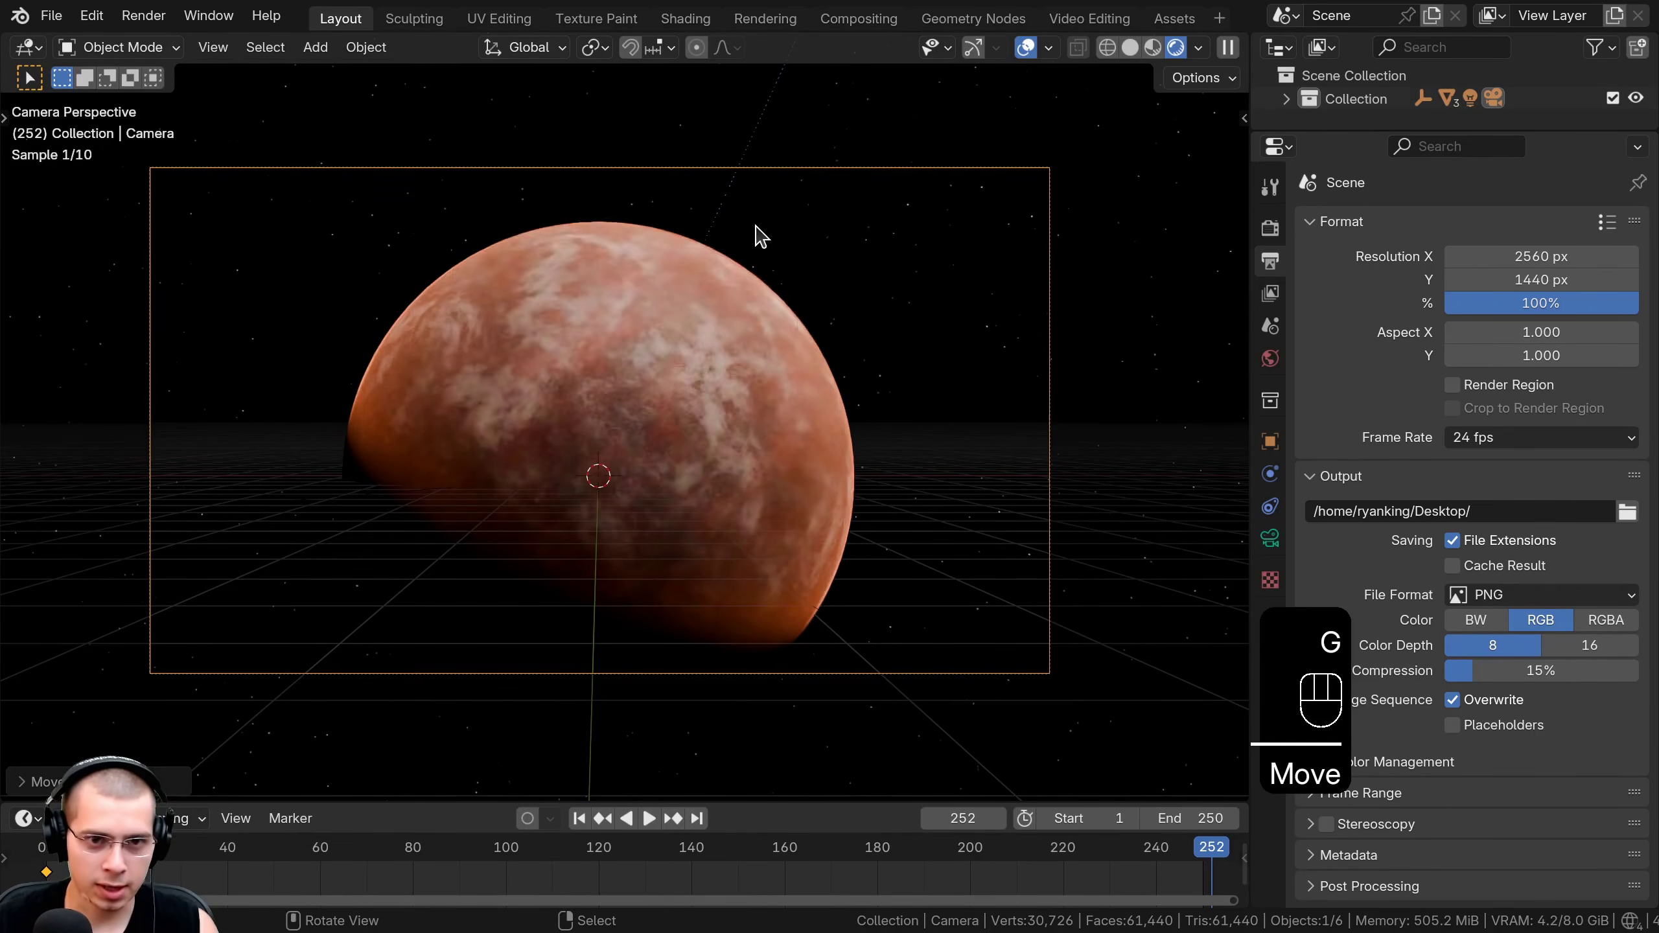
Insert a location keyframe for the camera at frame 252 and scrub the timeline to preview the camera move.
key("k")
left_click(703, 226)
left_click_drag(1082, 871, 682, 869)
scroll(739, 458, "down", 1)
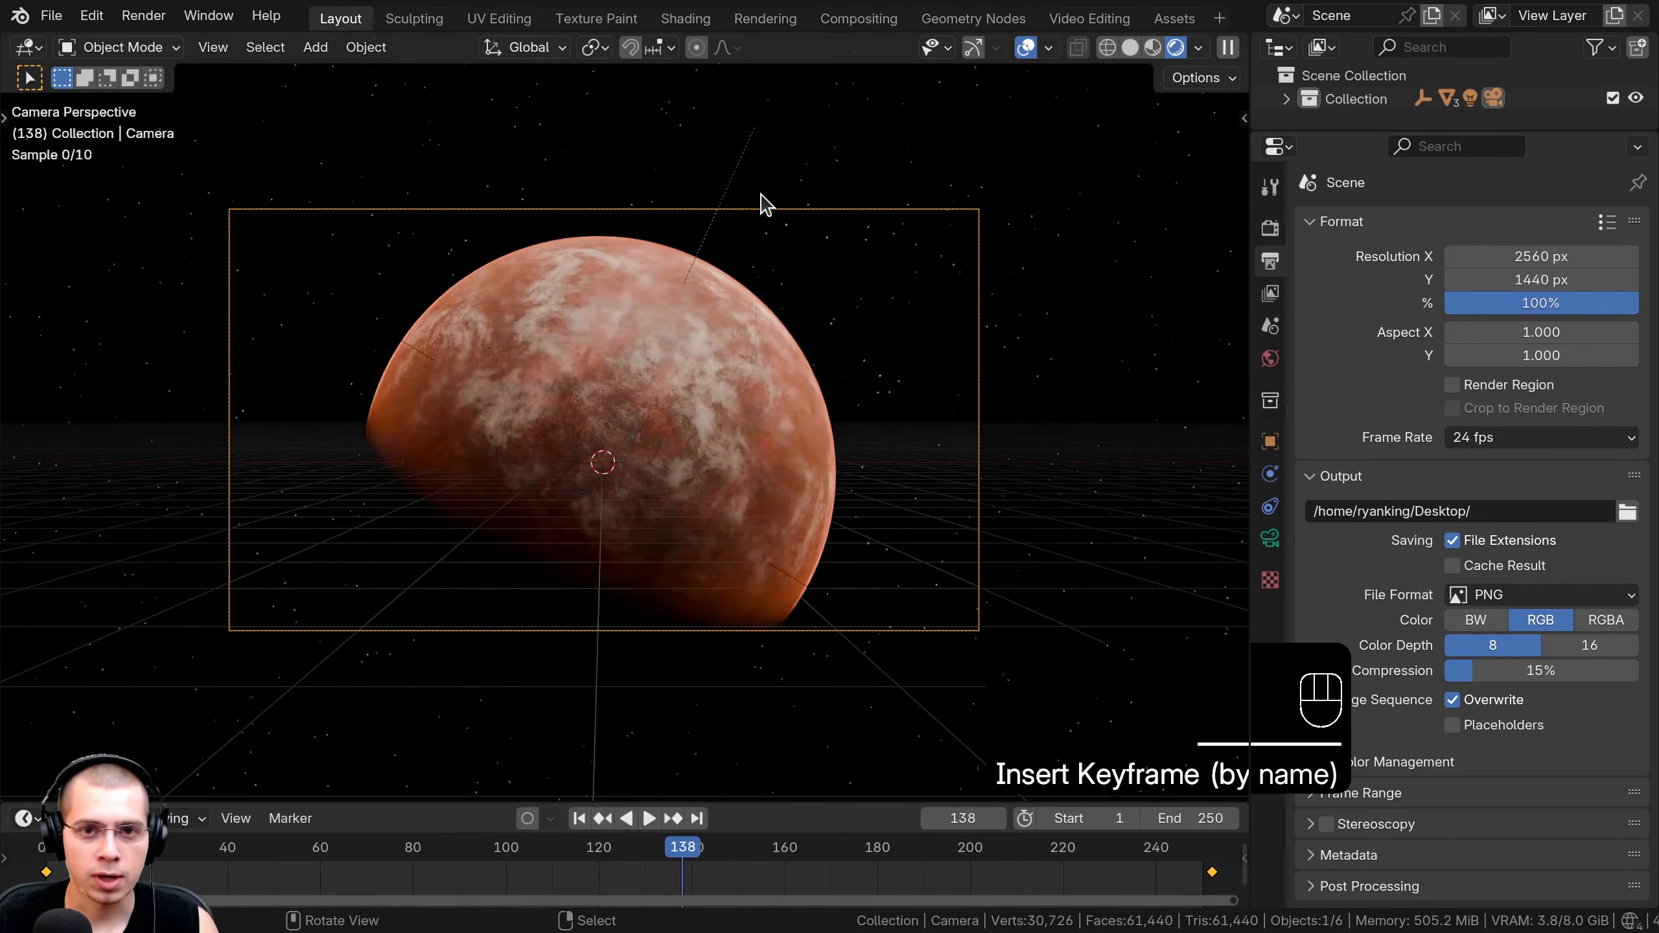
Select the sun, move it at frame 0 toward positive Y beside the planet, and insert a location keyframe.
left_click(752, 136)
middle_click_drag(752, 135, 567, 236)
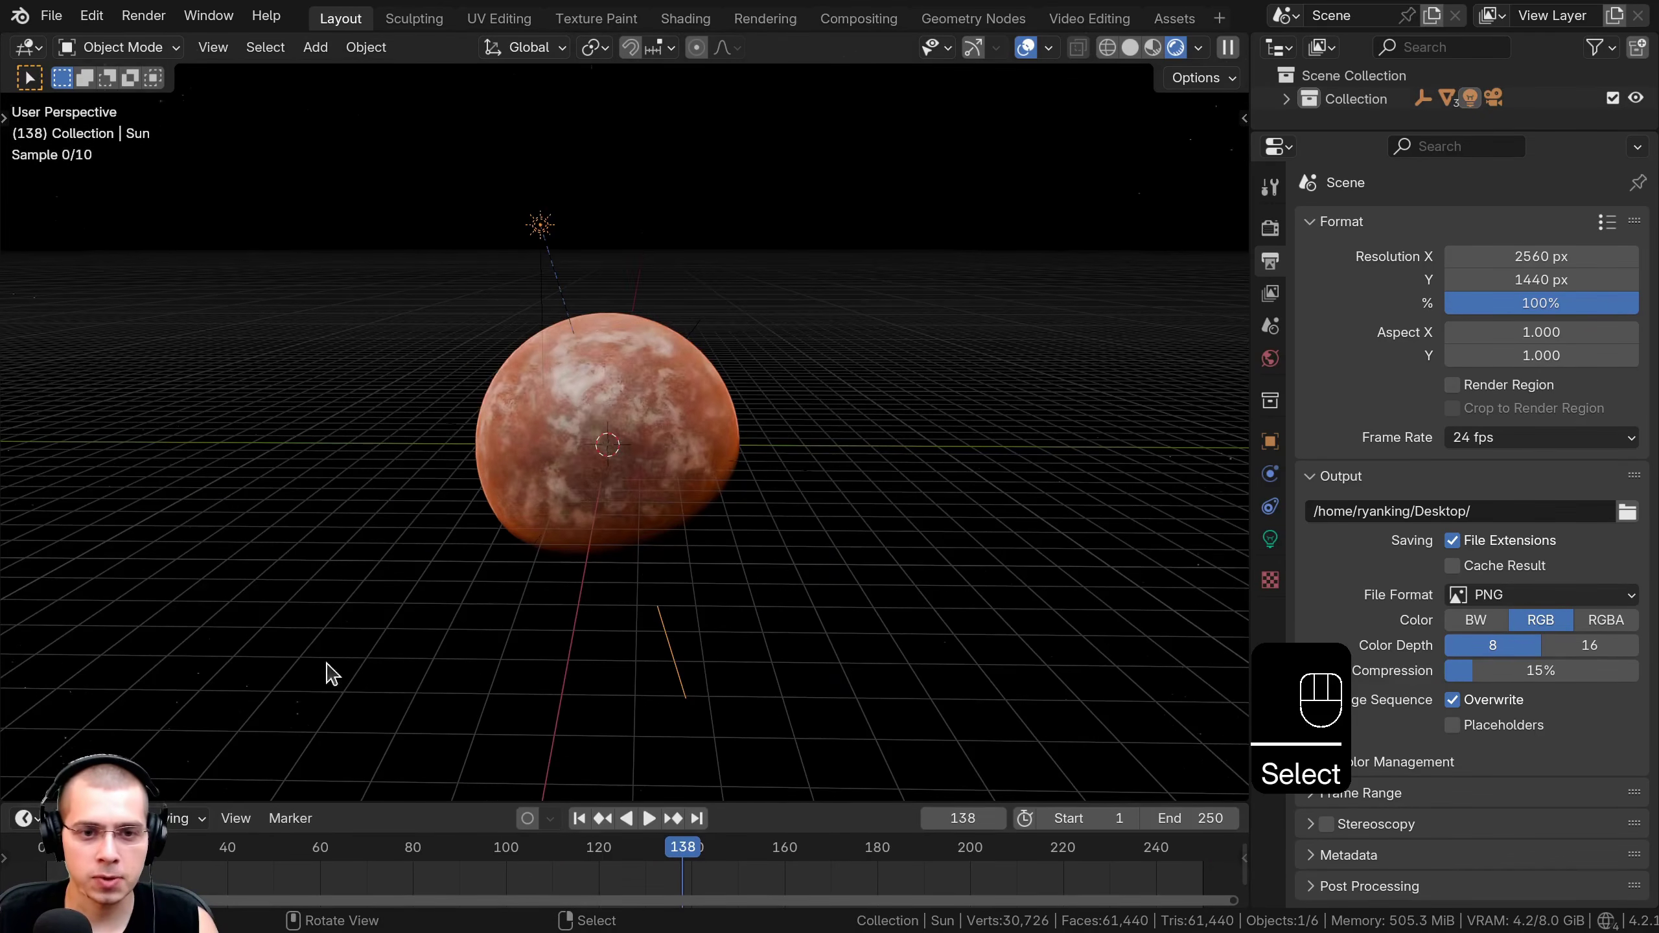
left_click(40, 861)
key("g")
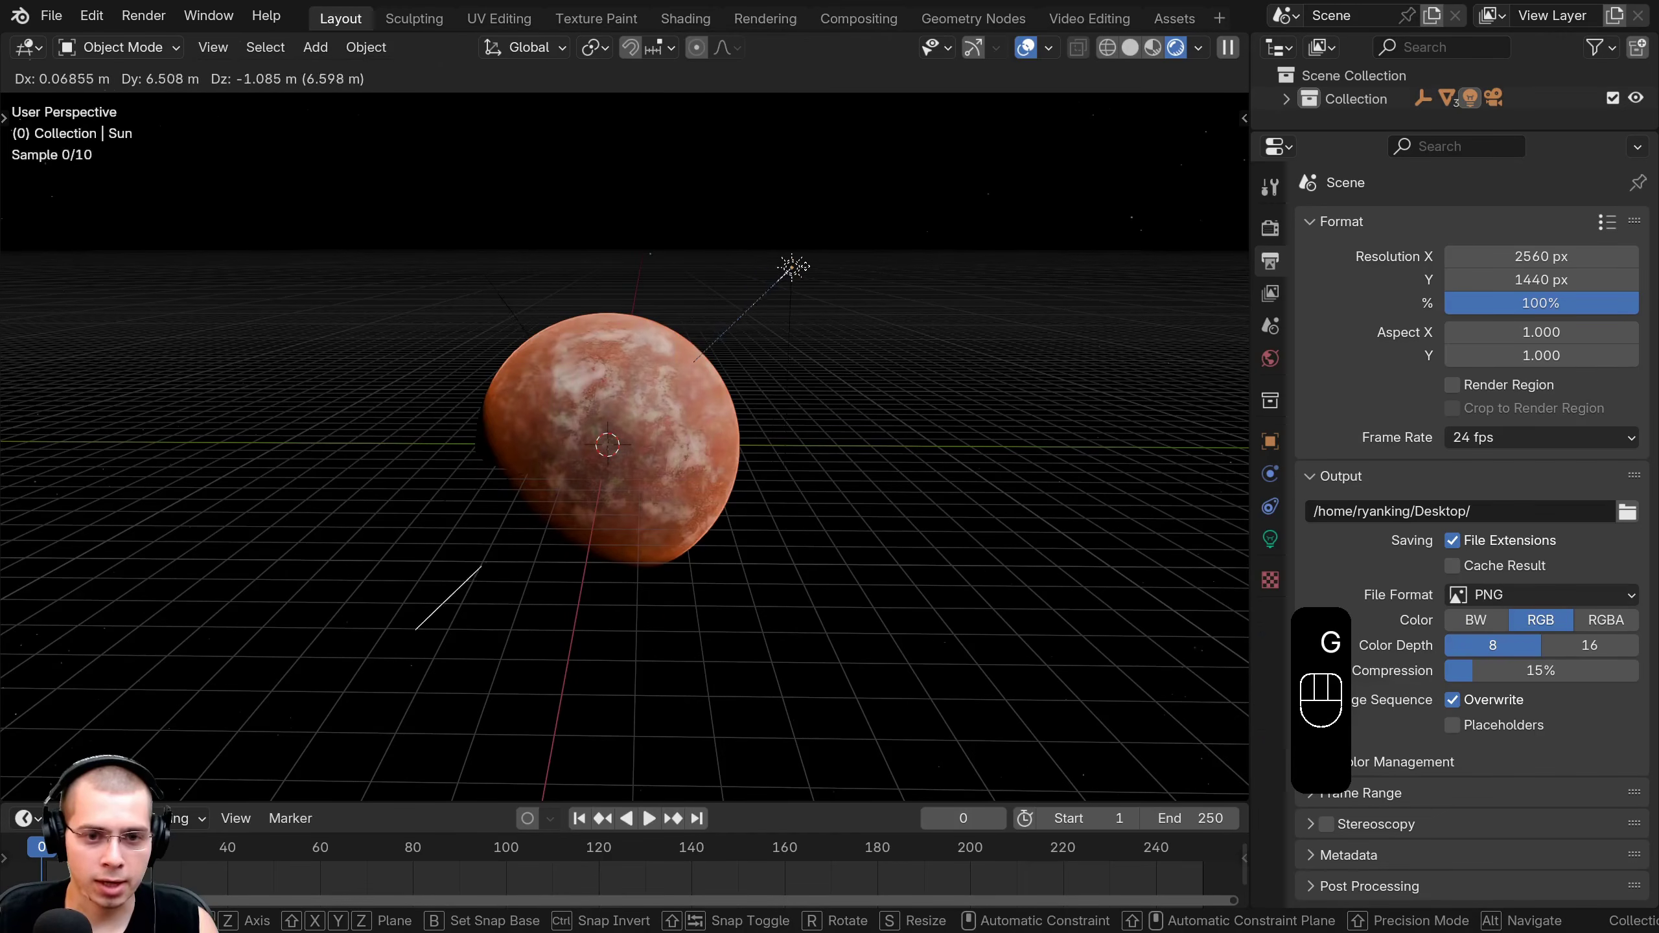
left_click(817, 280)
key("k")
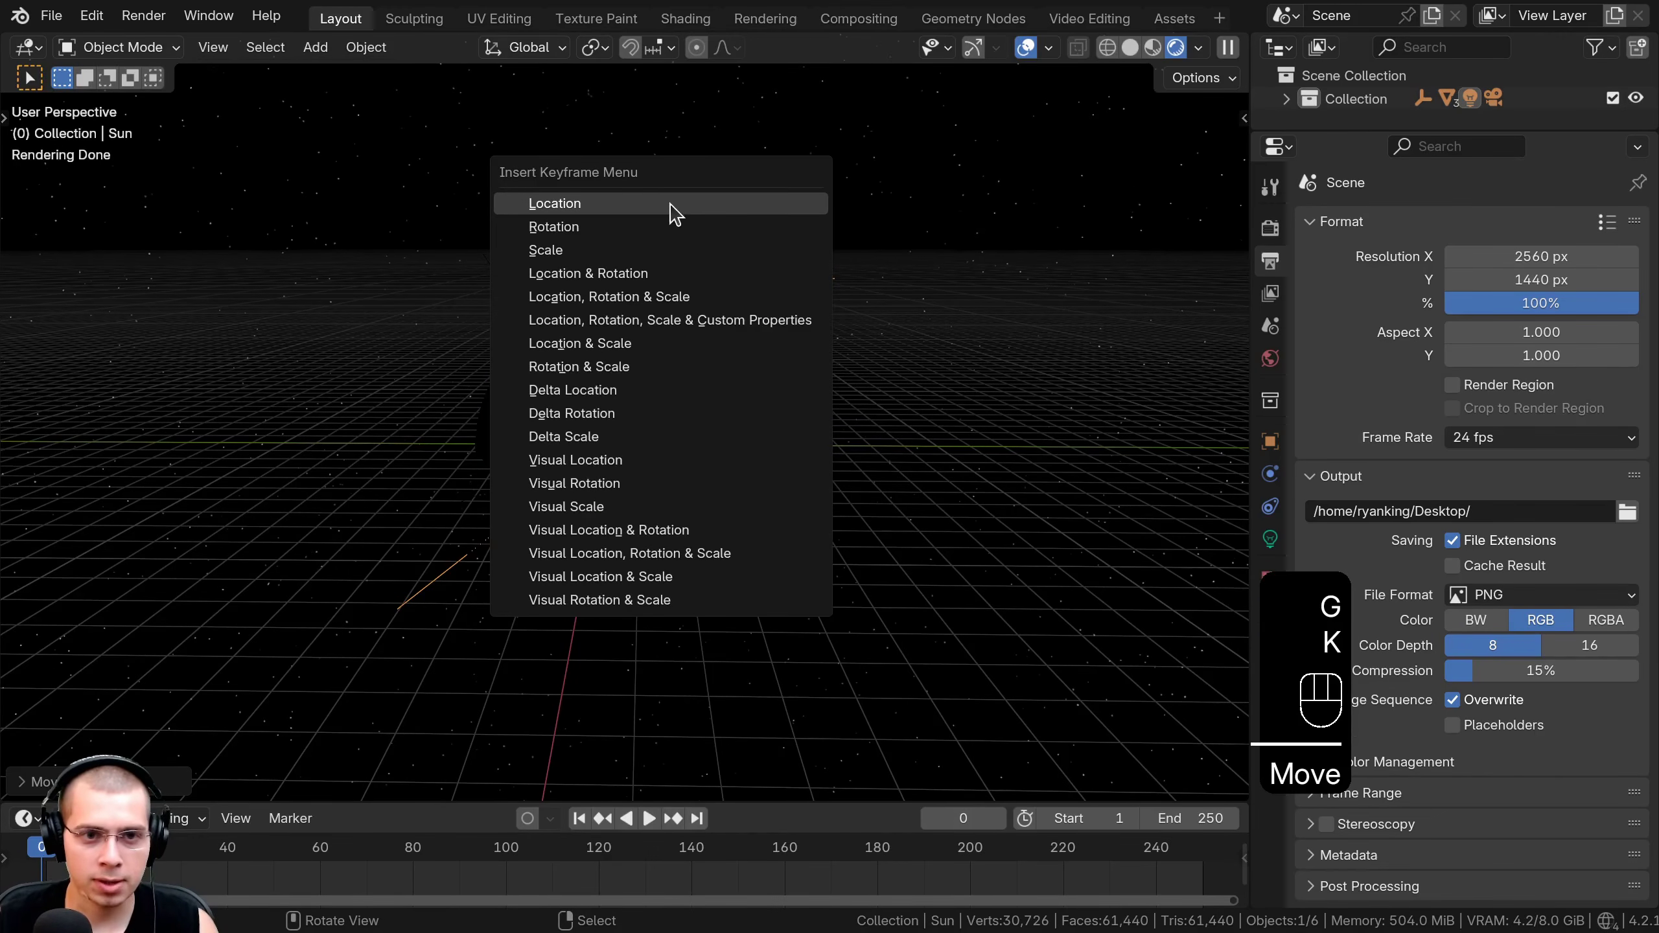
left_click(643, 206)
At frame 250, move the sun across to the planet's negative Y side and insert a location keyframe.
left_click_drag(588, 850, 1201, 848)
key("k")
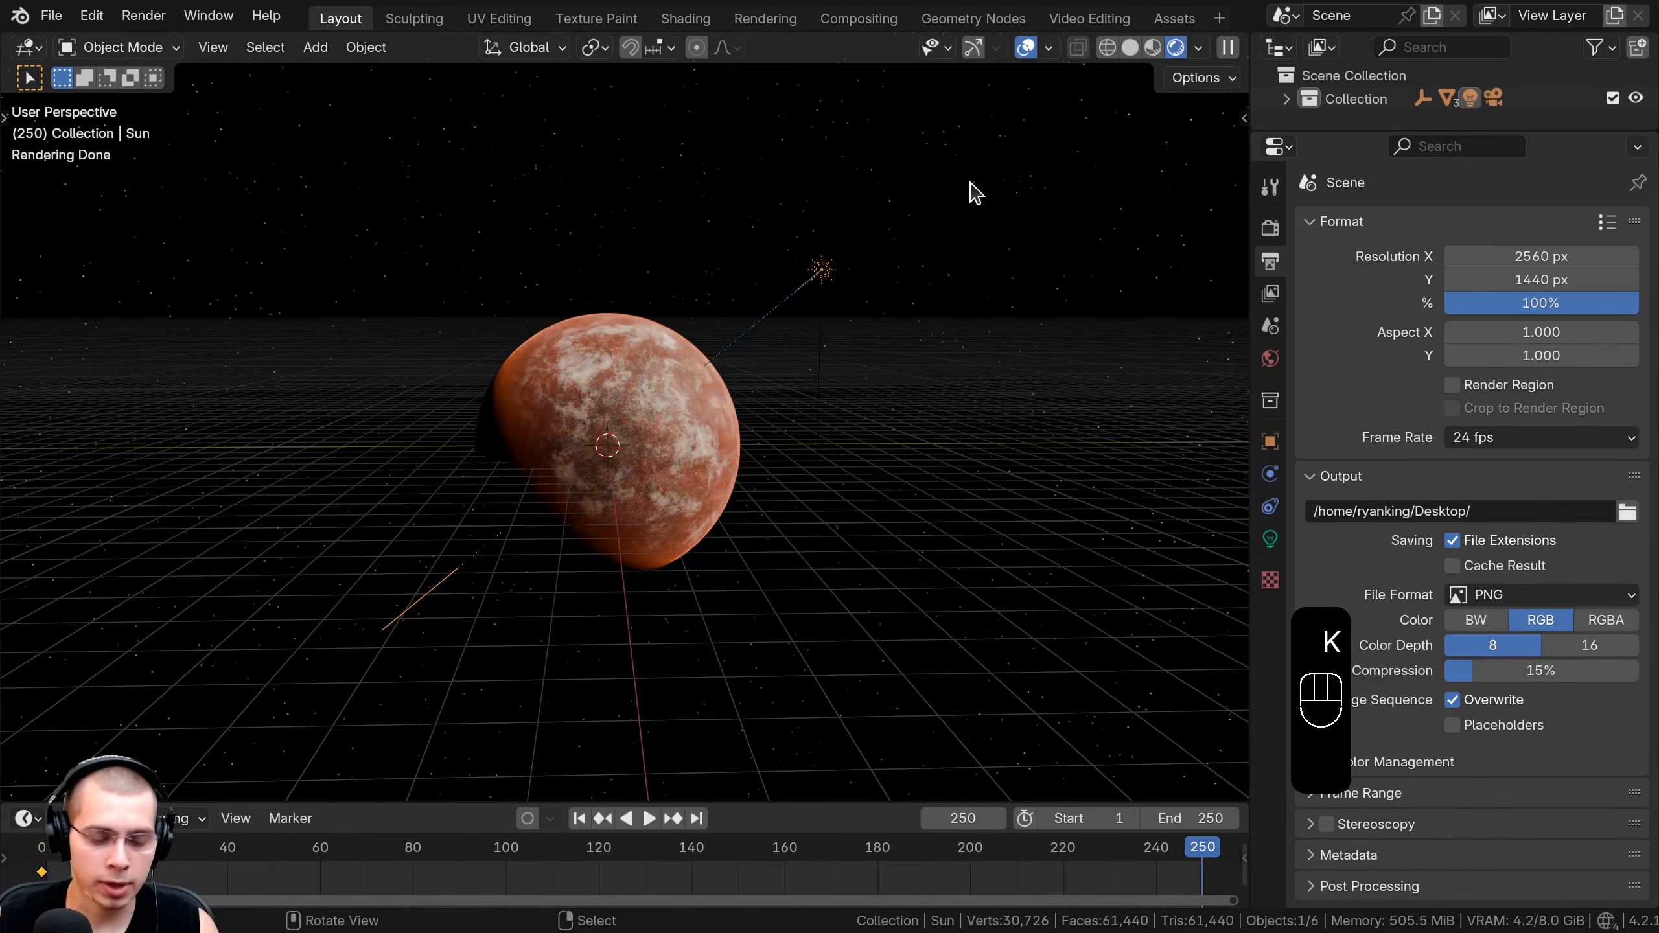
key("g")
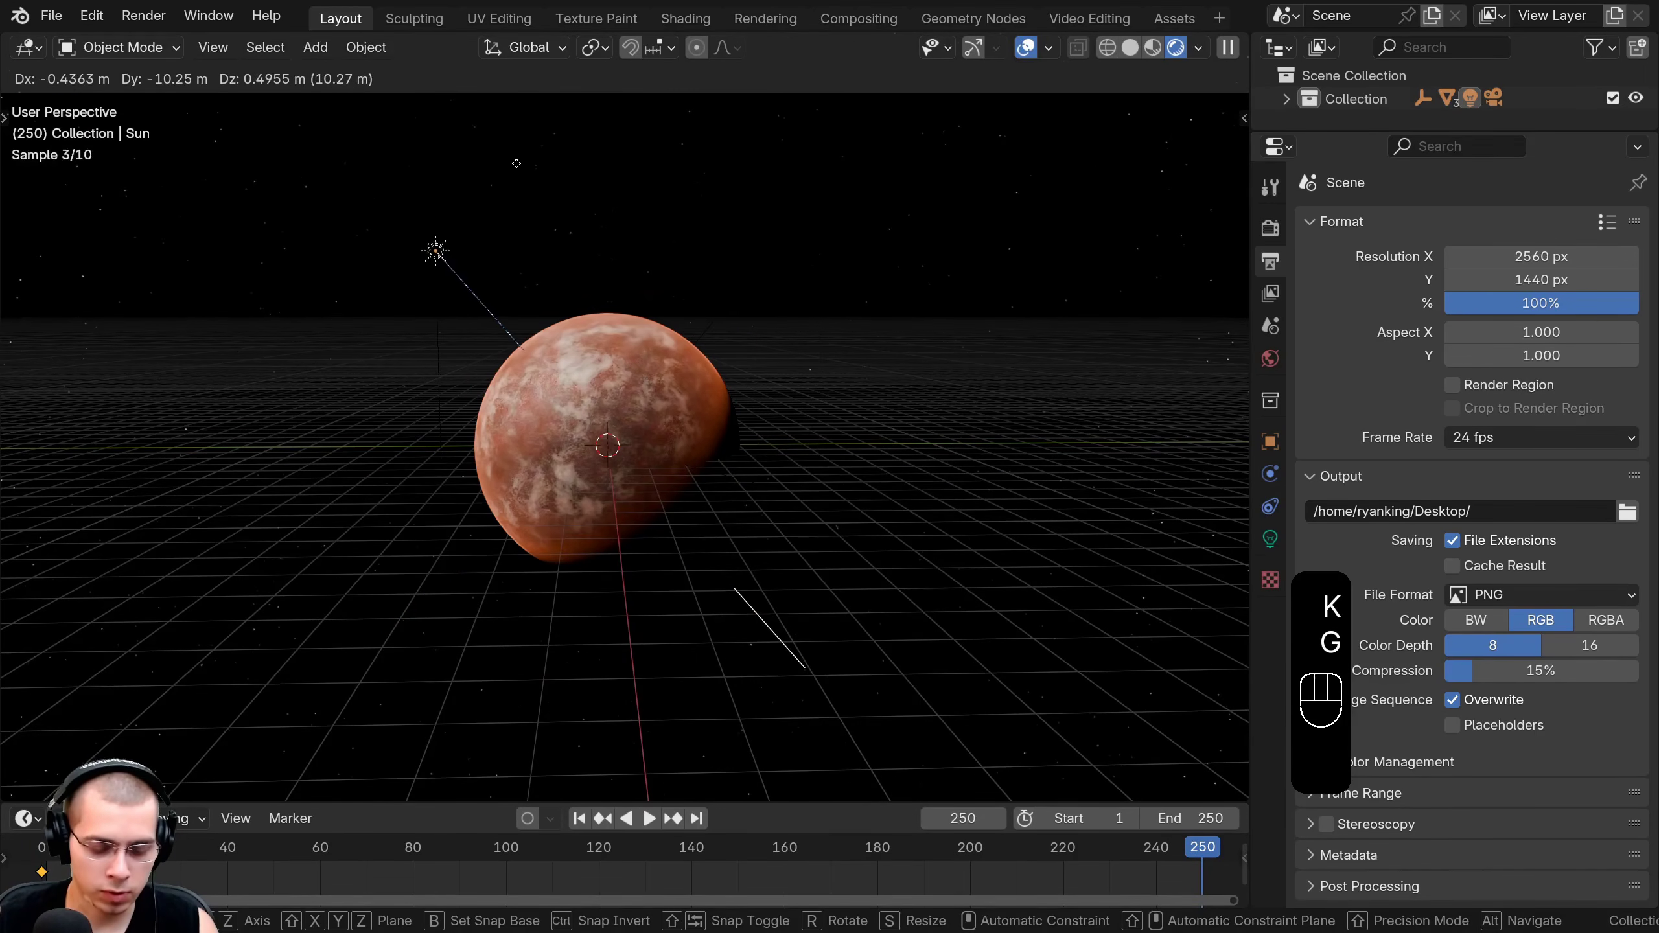
left_click(548, 183)
key("k")
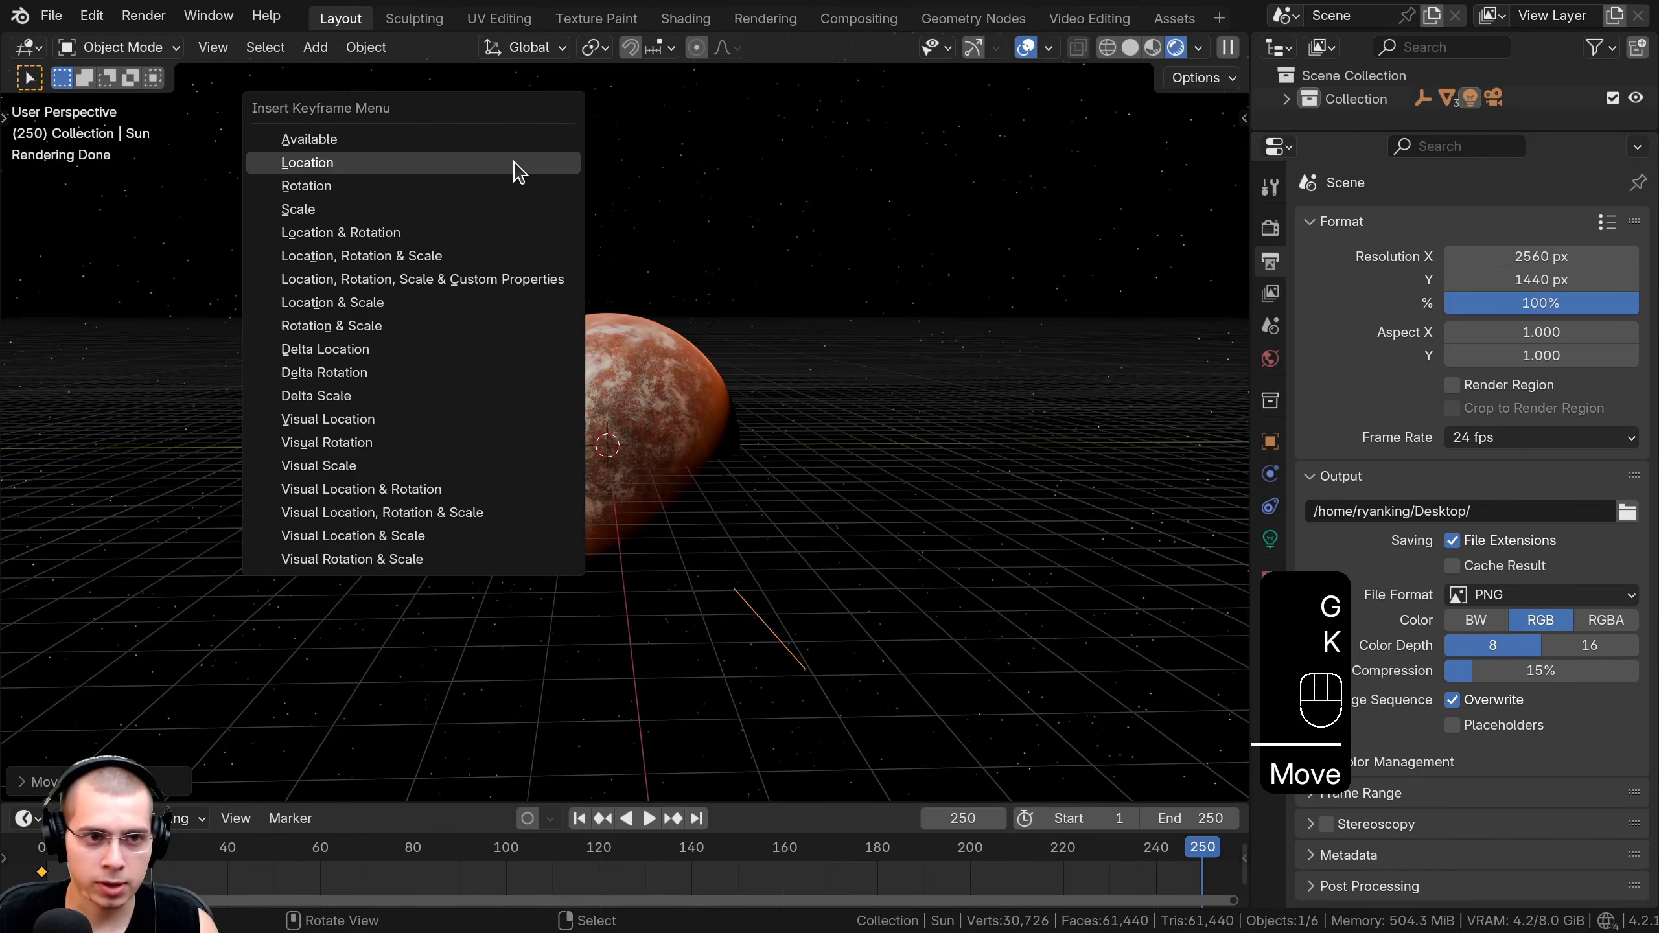
left_click(519, 171)
Play and scrub the animation from the camera view to check the camera and sun movement.
key("KP_0")
key("space")
left_click_drag(216, 847, 492, 799)
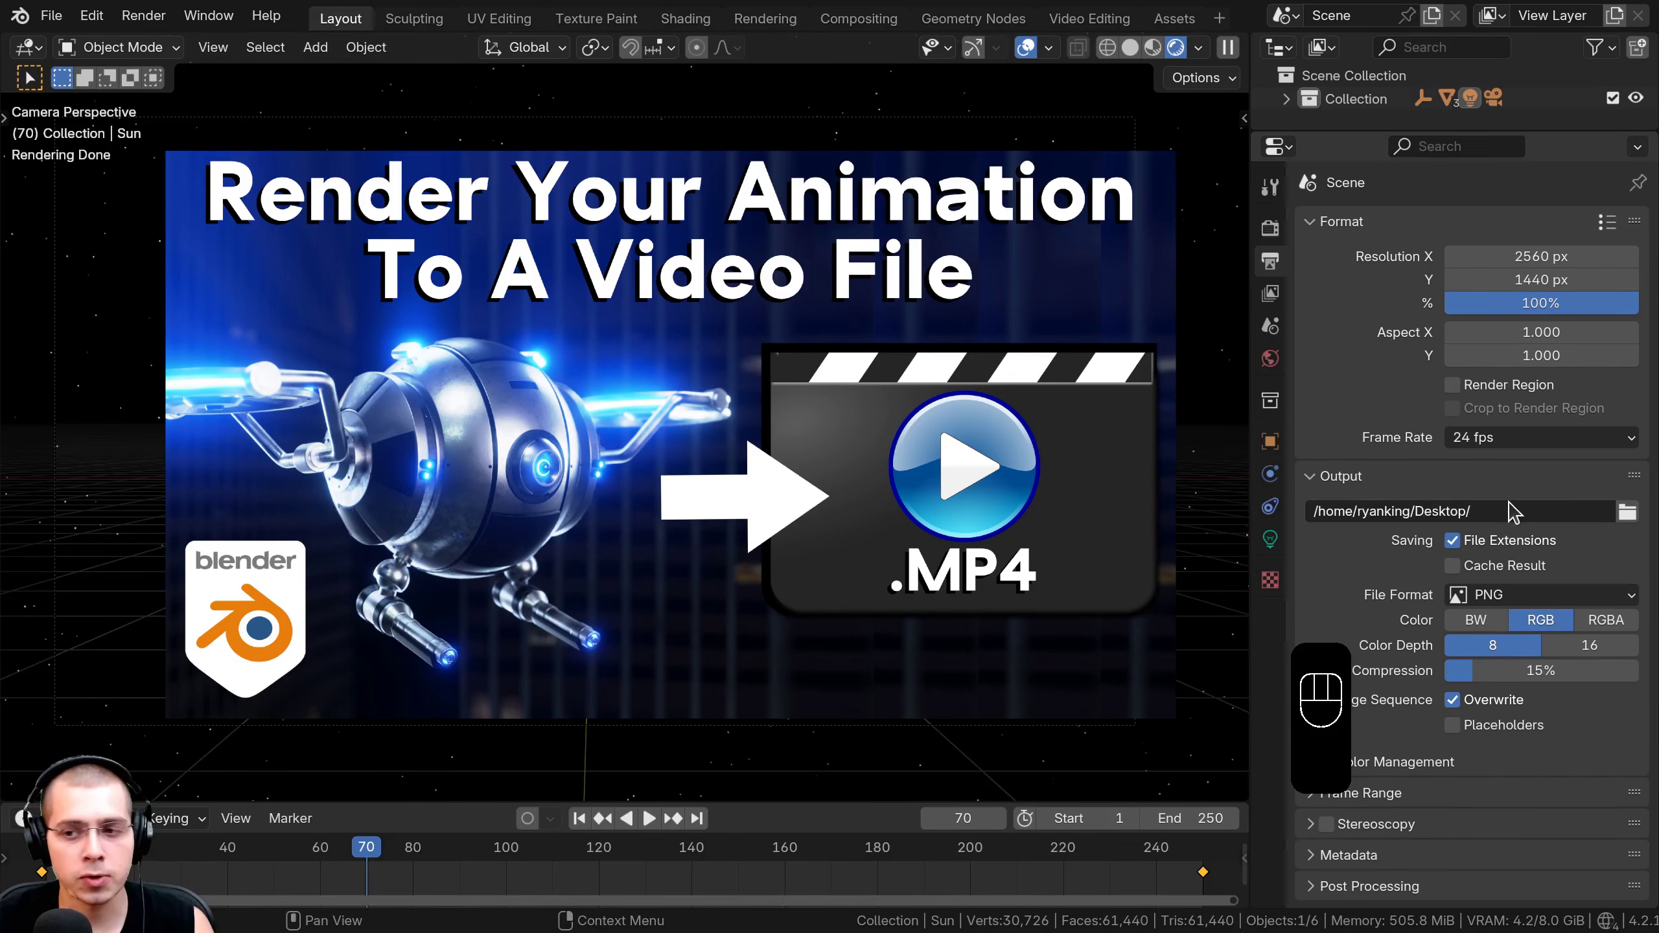
left_click(1466, 511)
left_click(1501, 511)
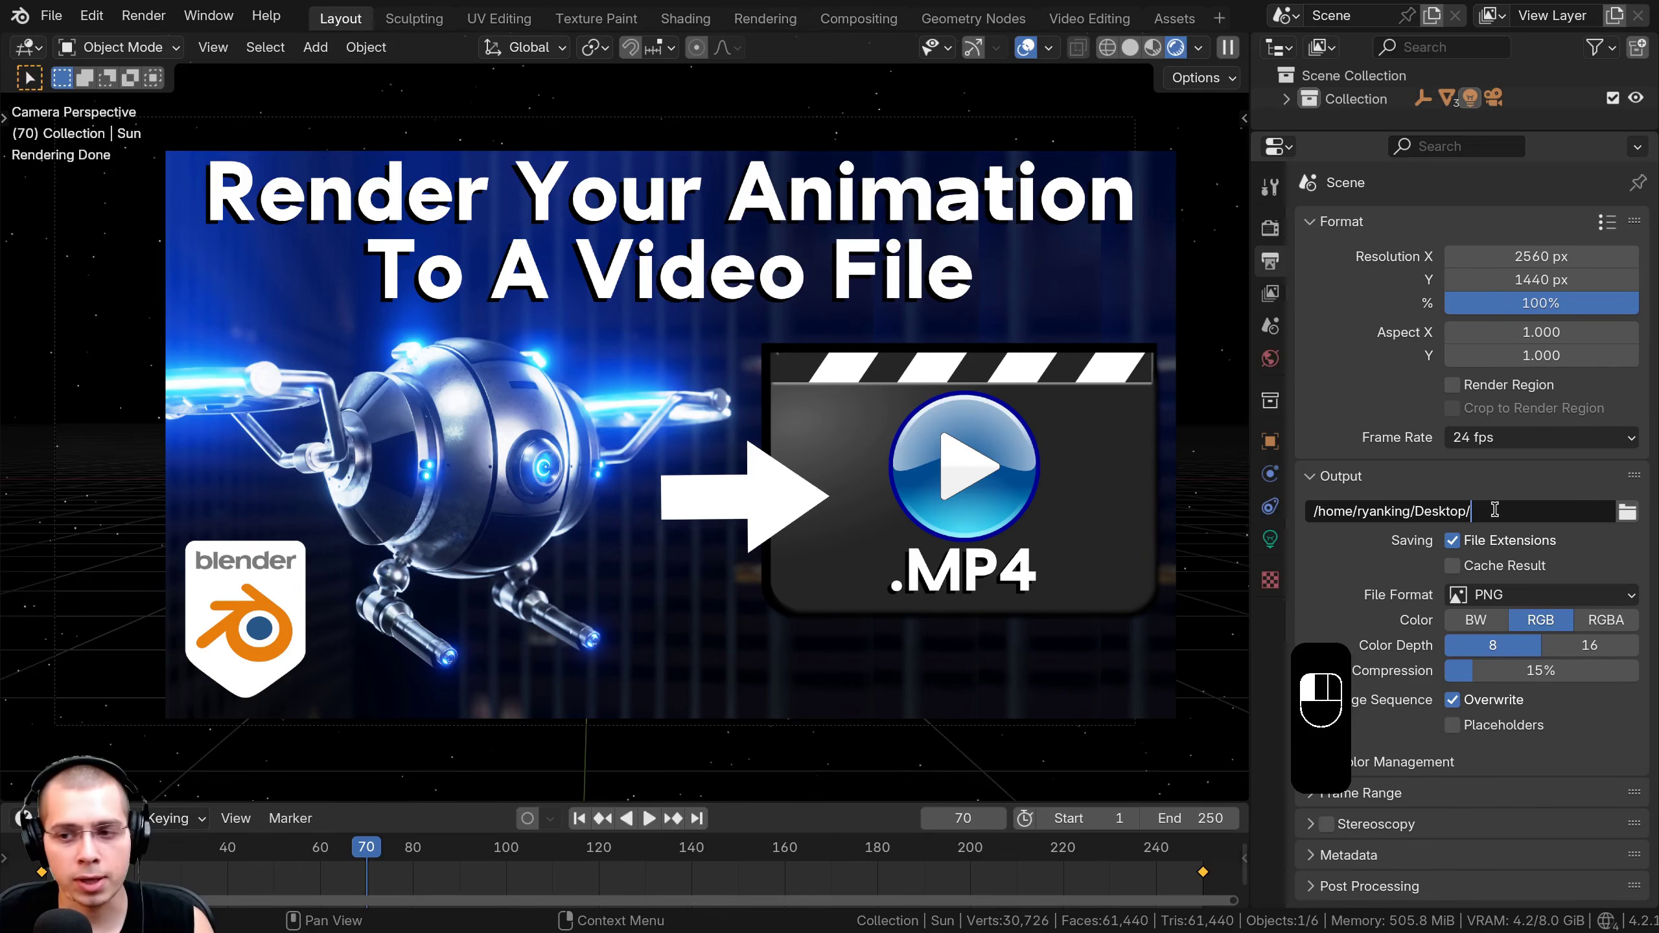
key("Return")
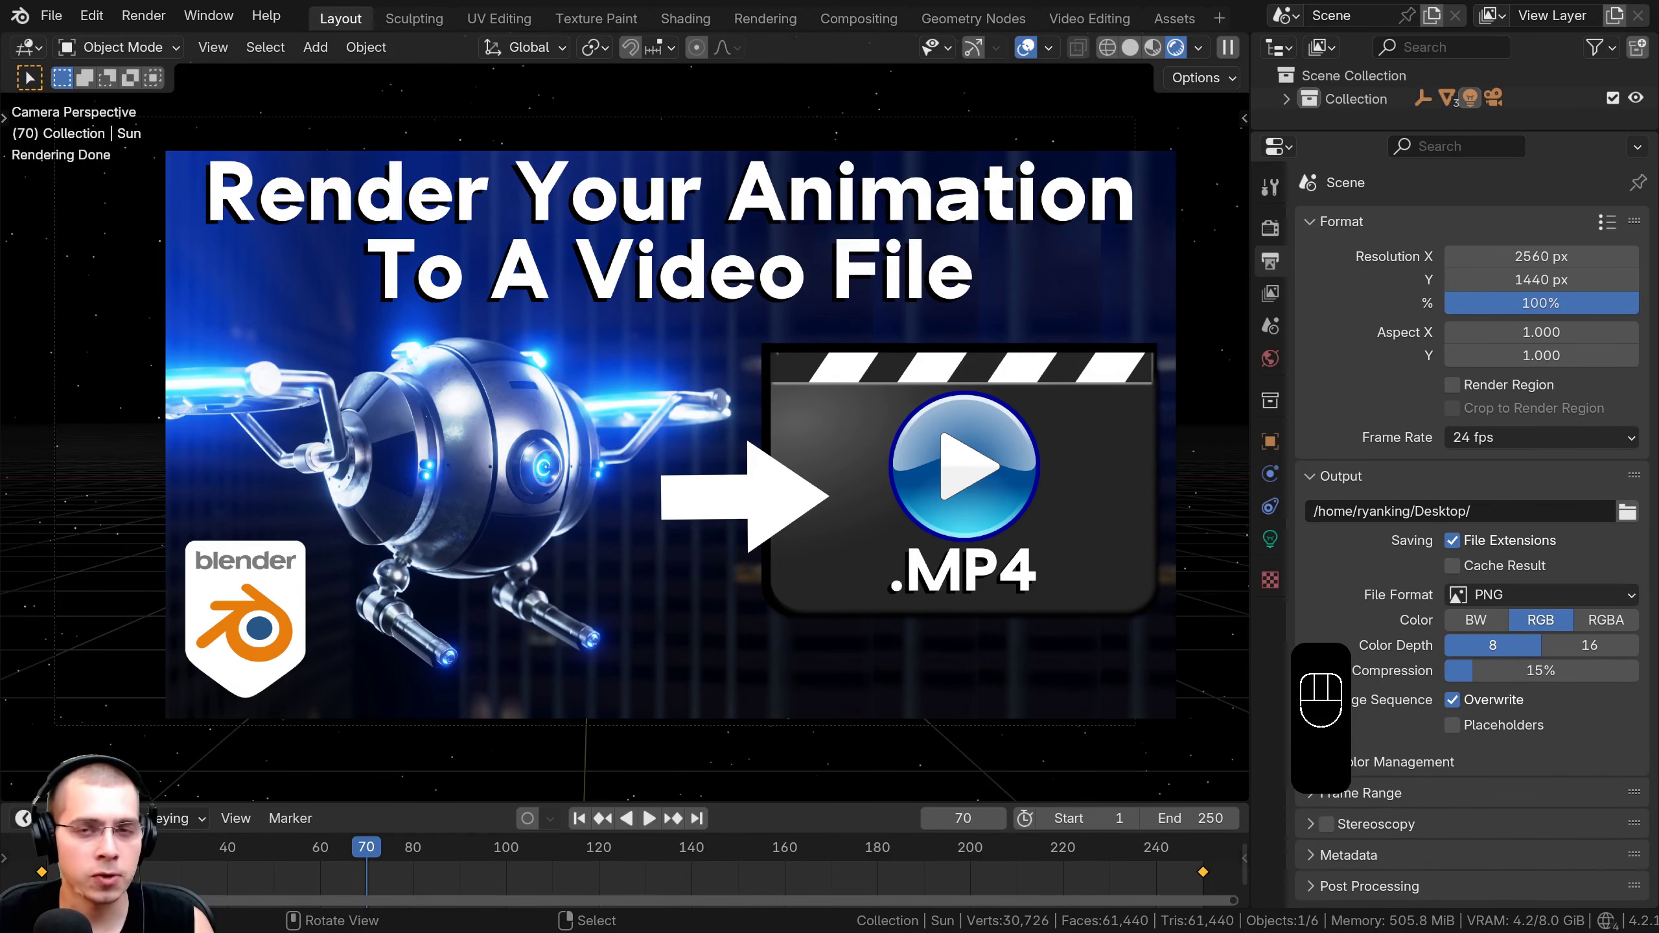